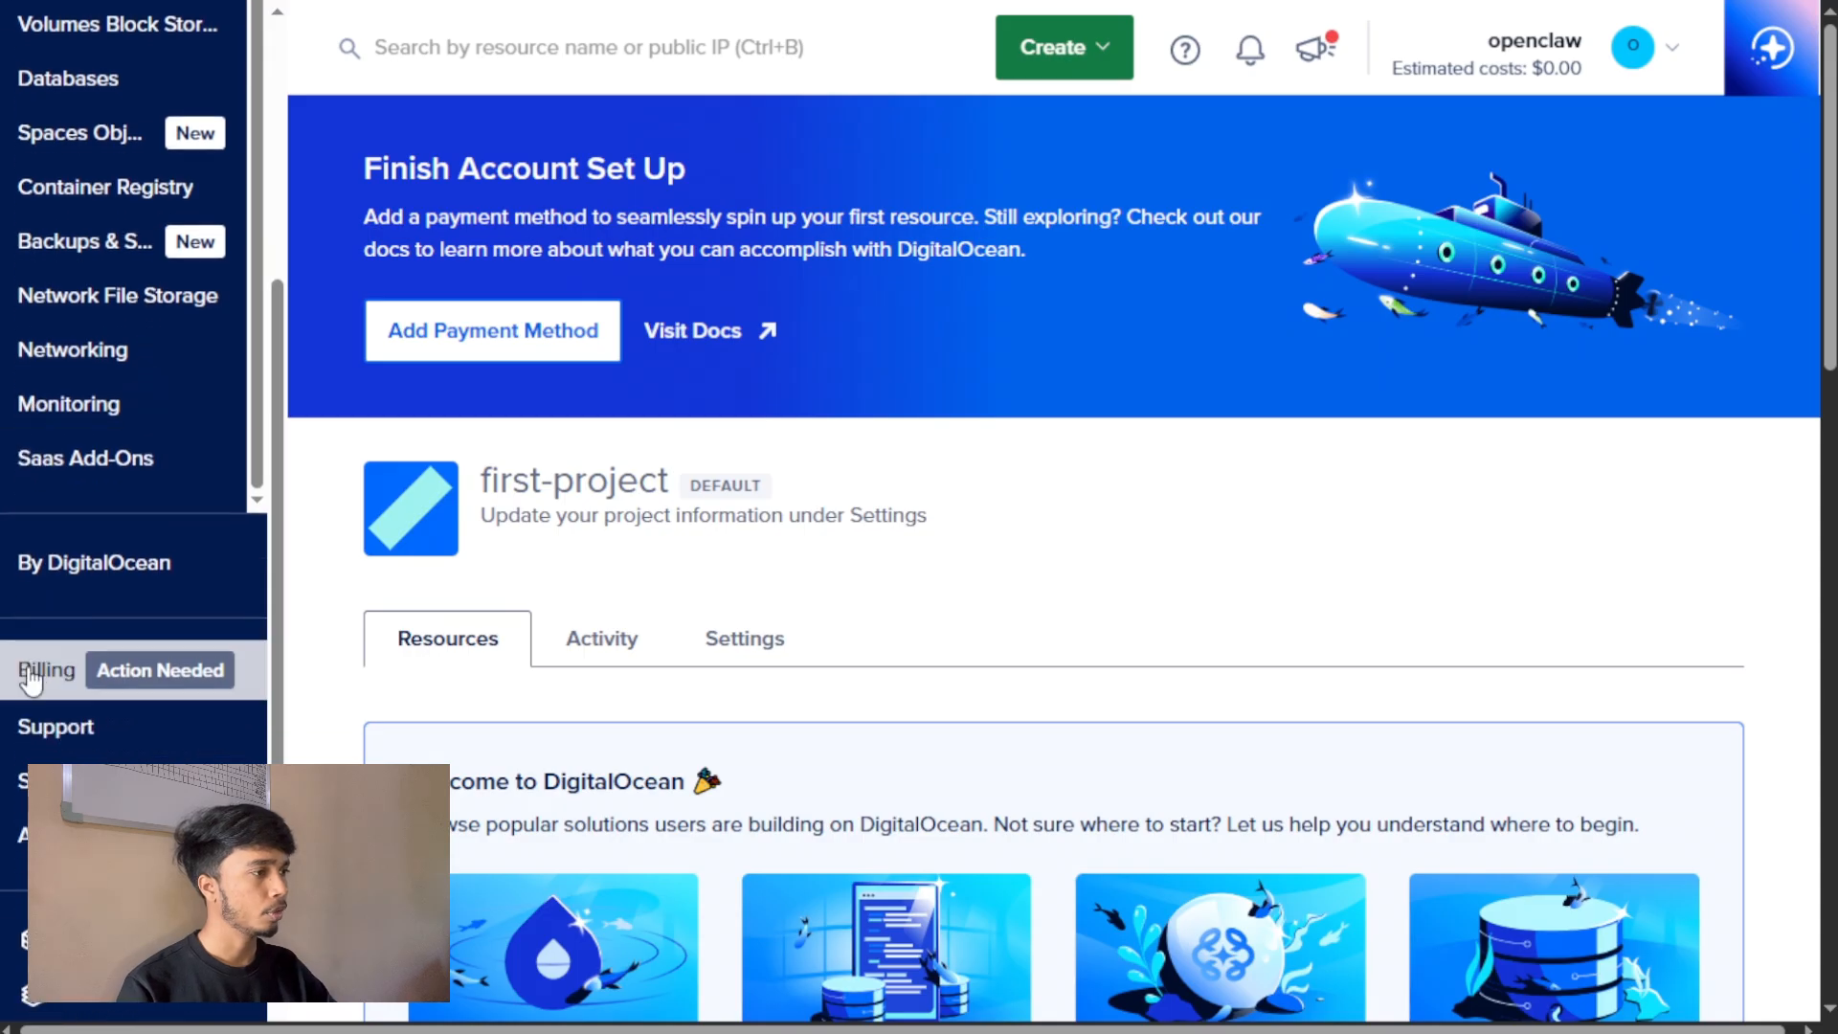
# Open the form for adding a new payment method from the account's billing page and close it.
pyautogui.click(29, 674)
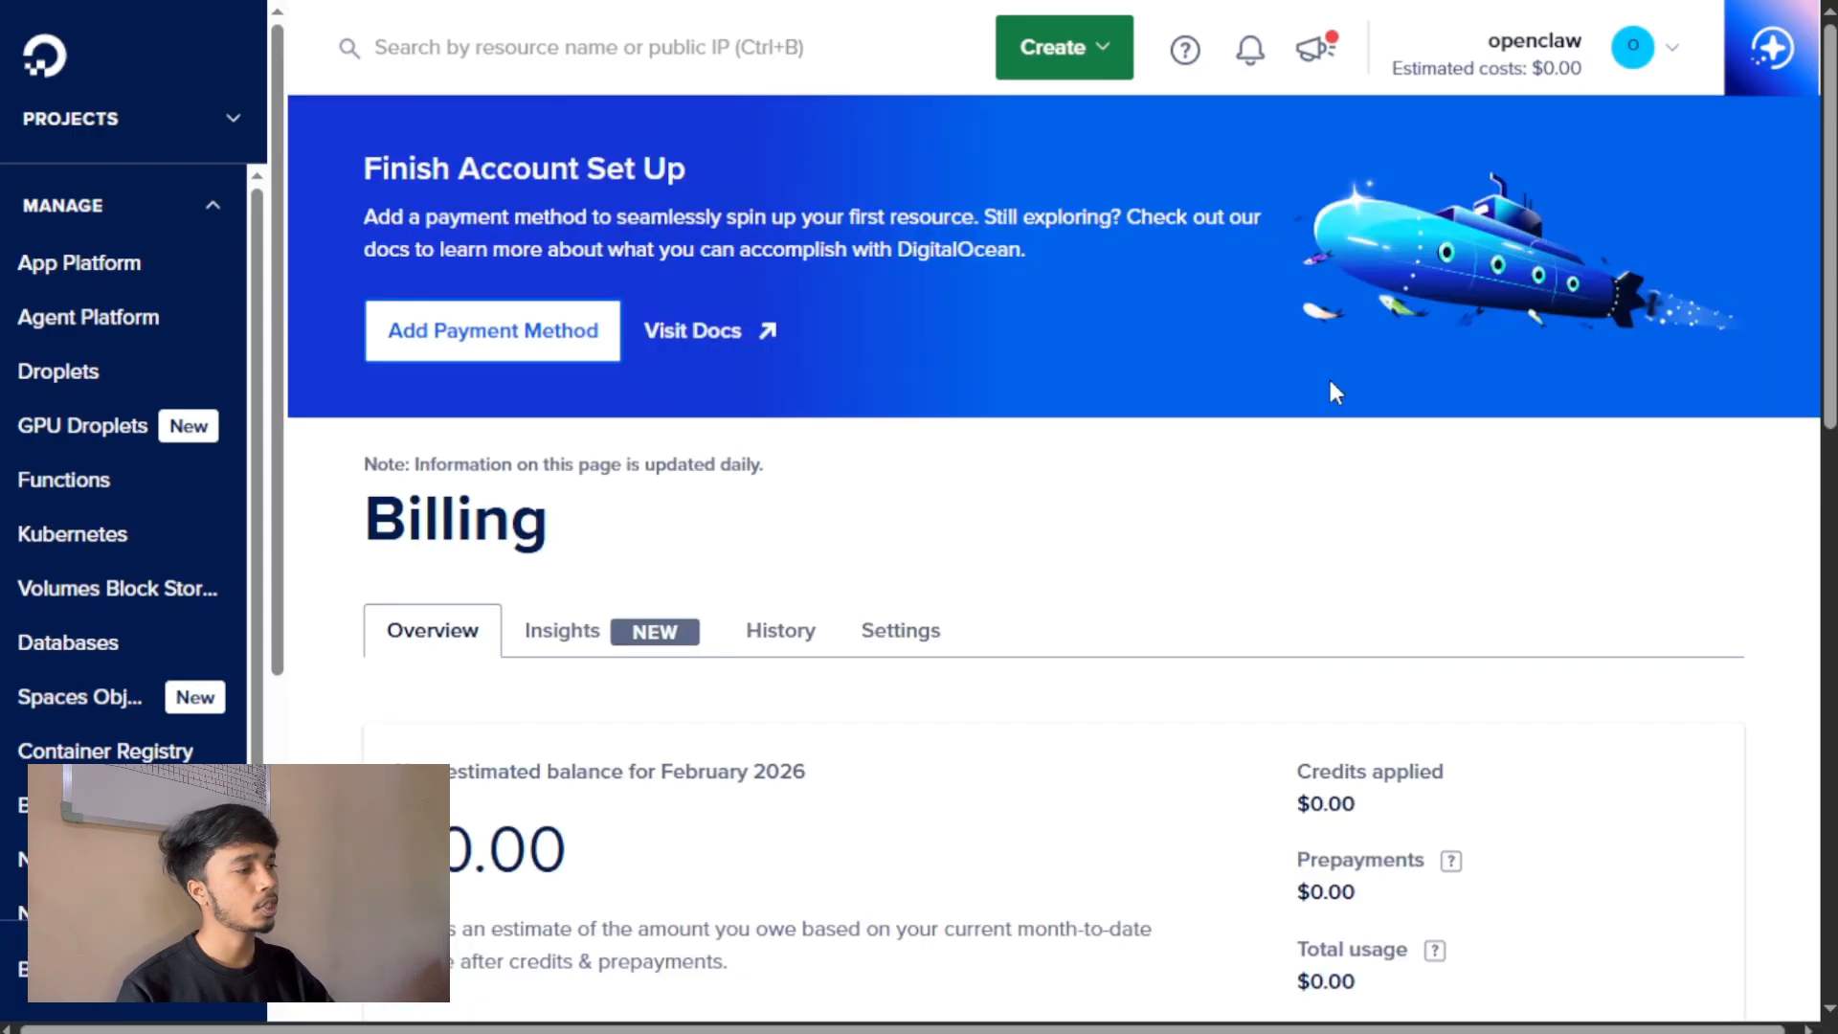
pyautogui.scroll(-5, 1336, 392)
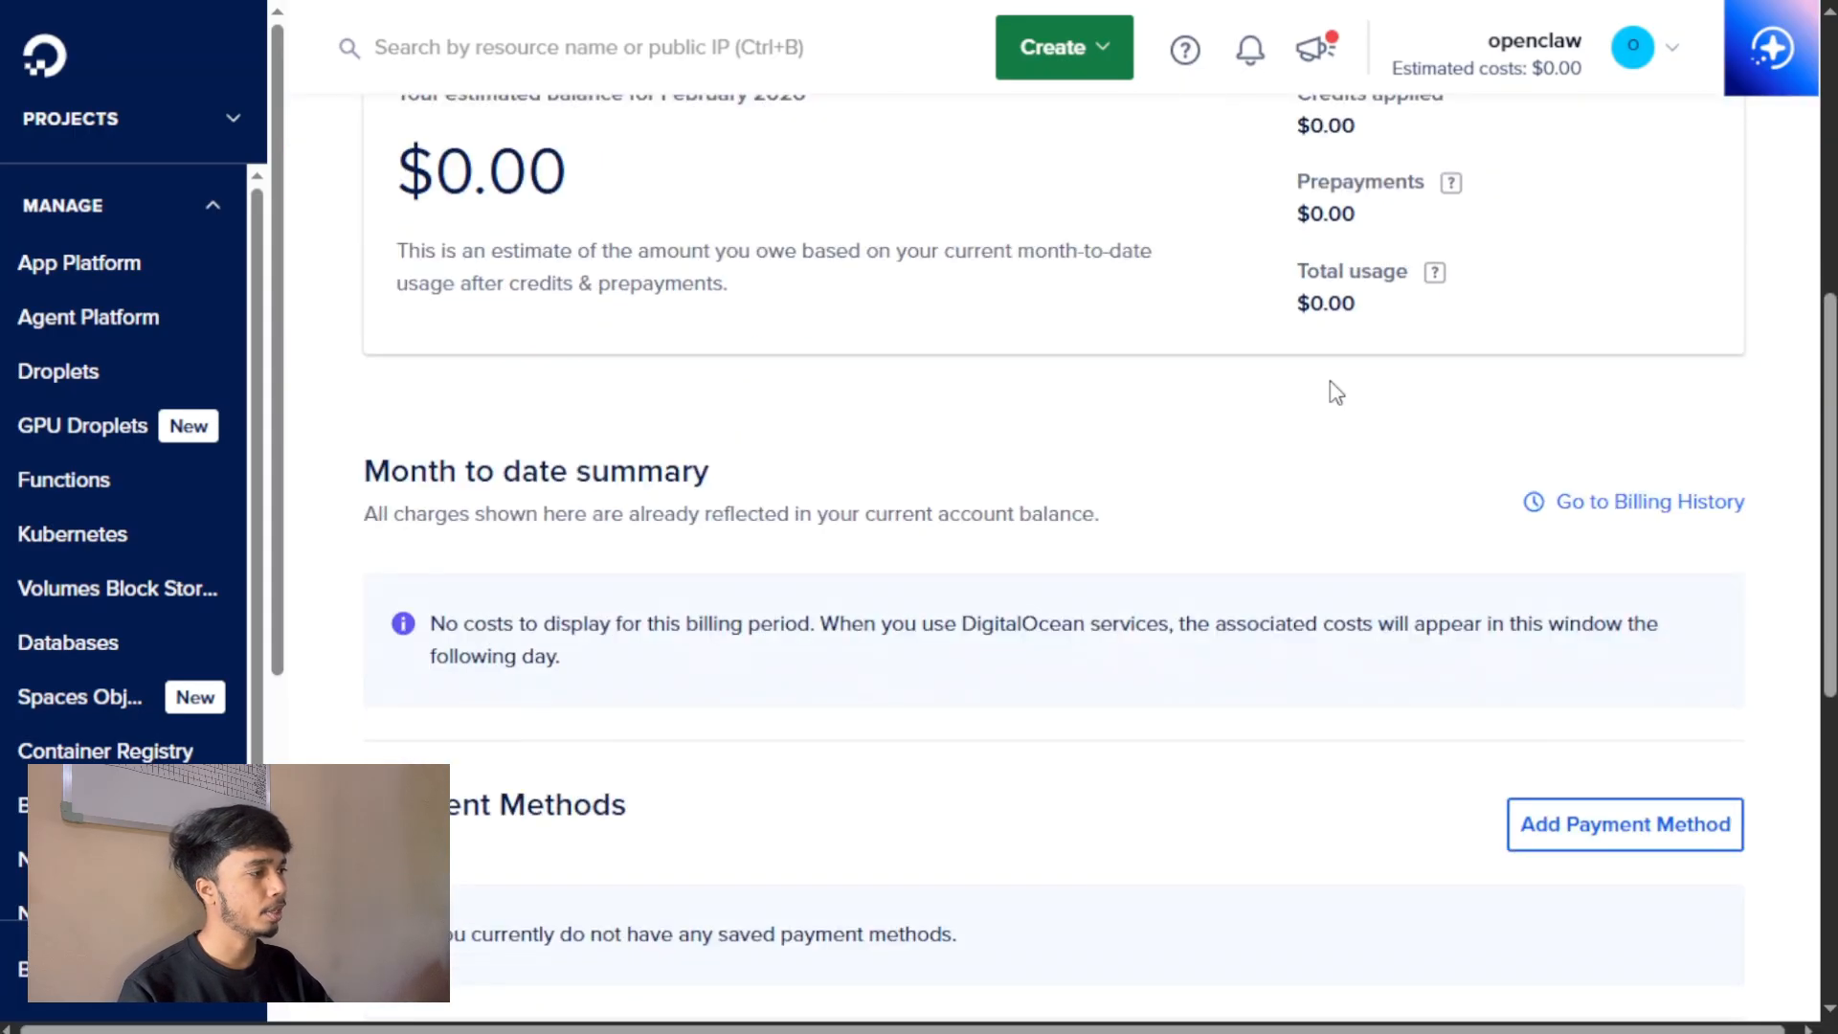
pyautogui.scroll(-2, 1335, 393)
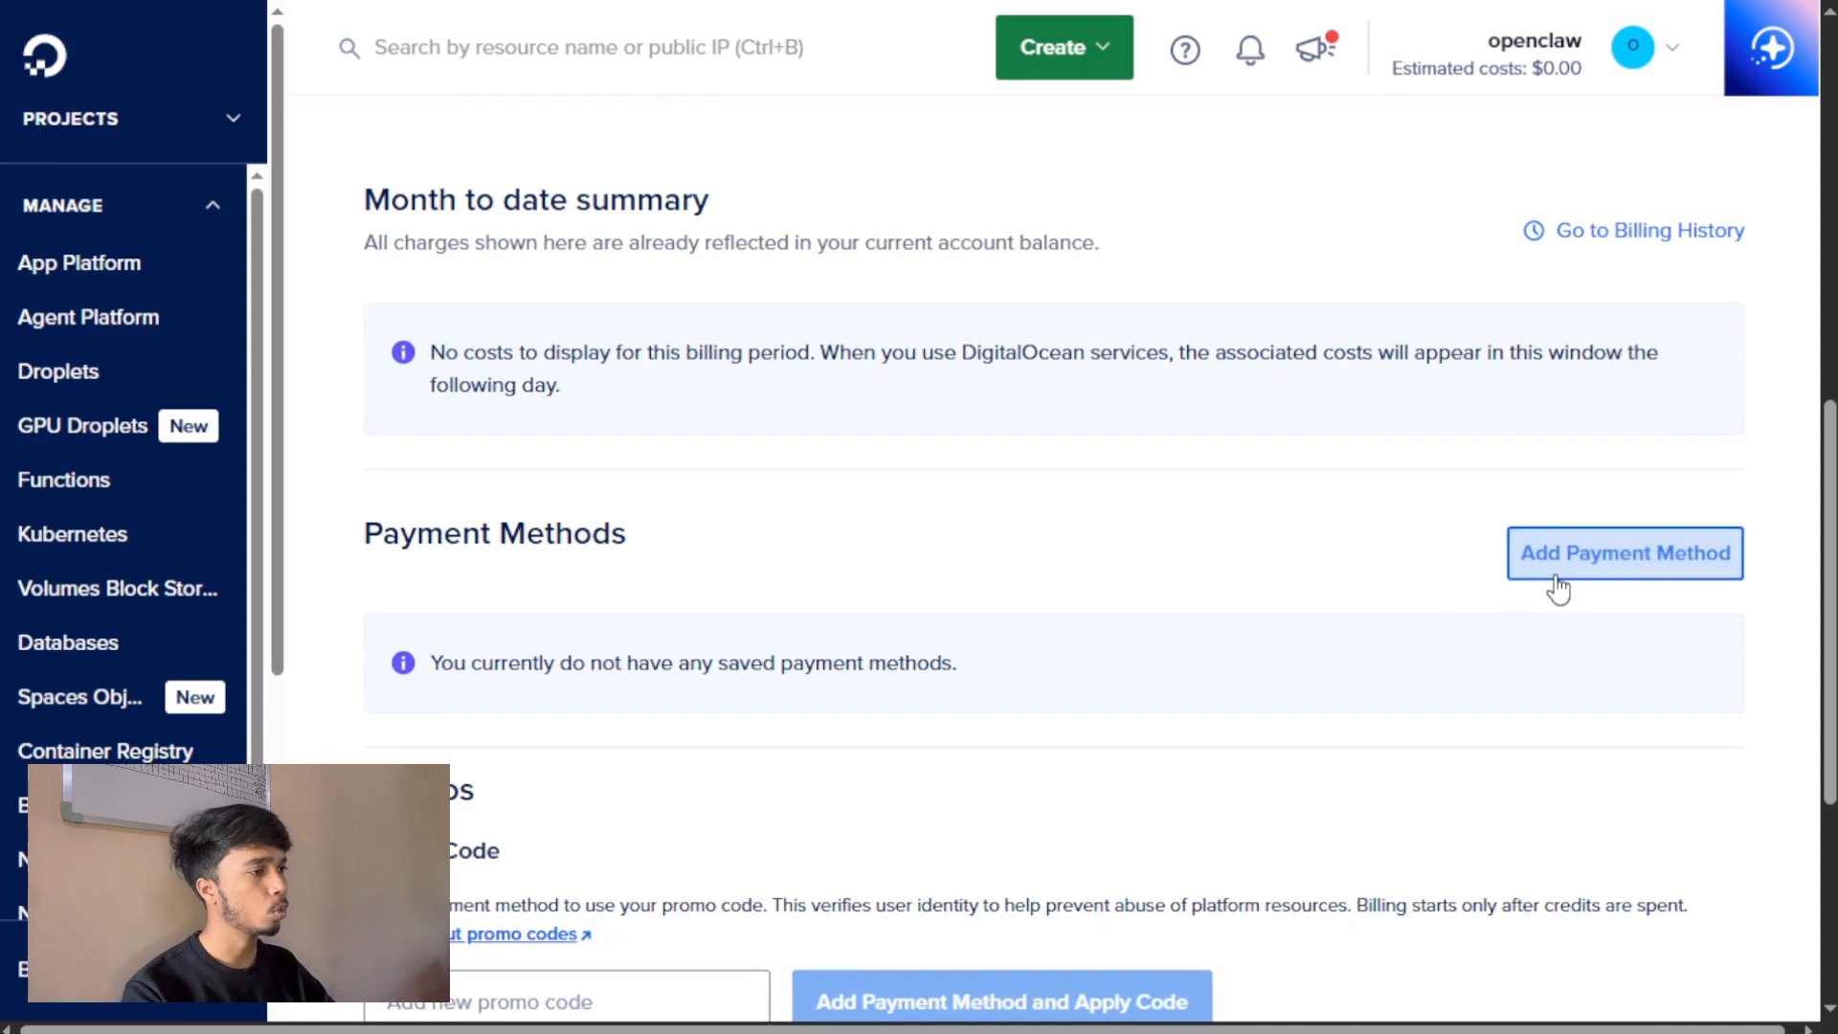
pyautogui.click(1591, 577)
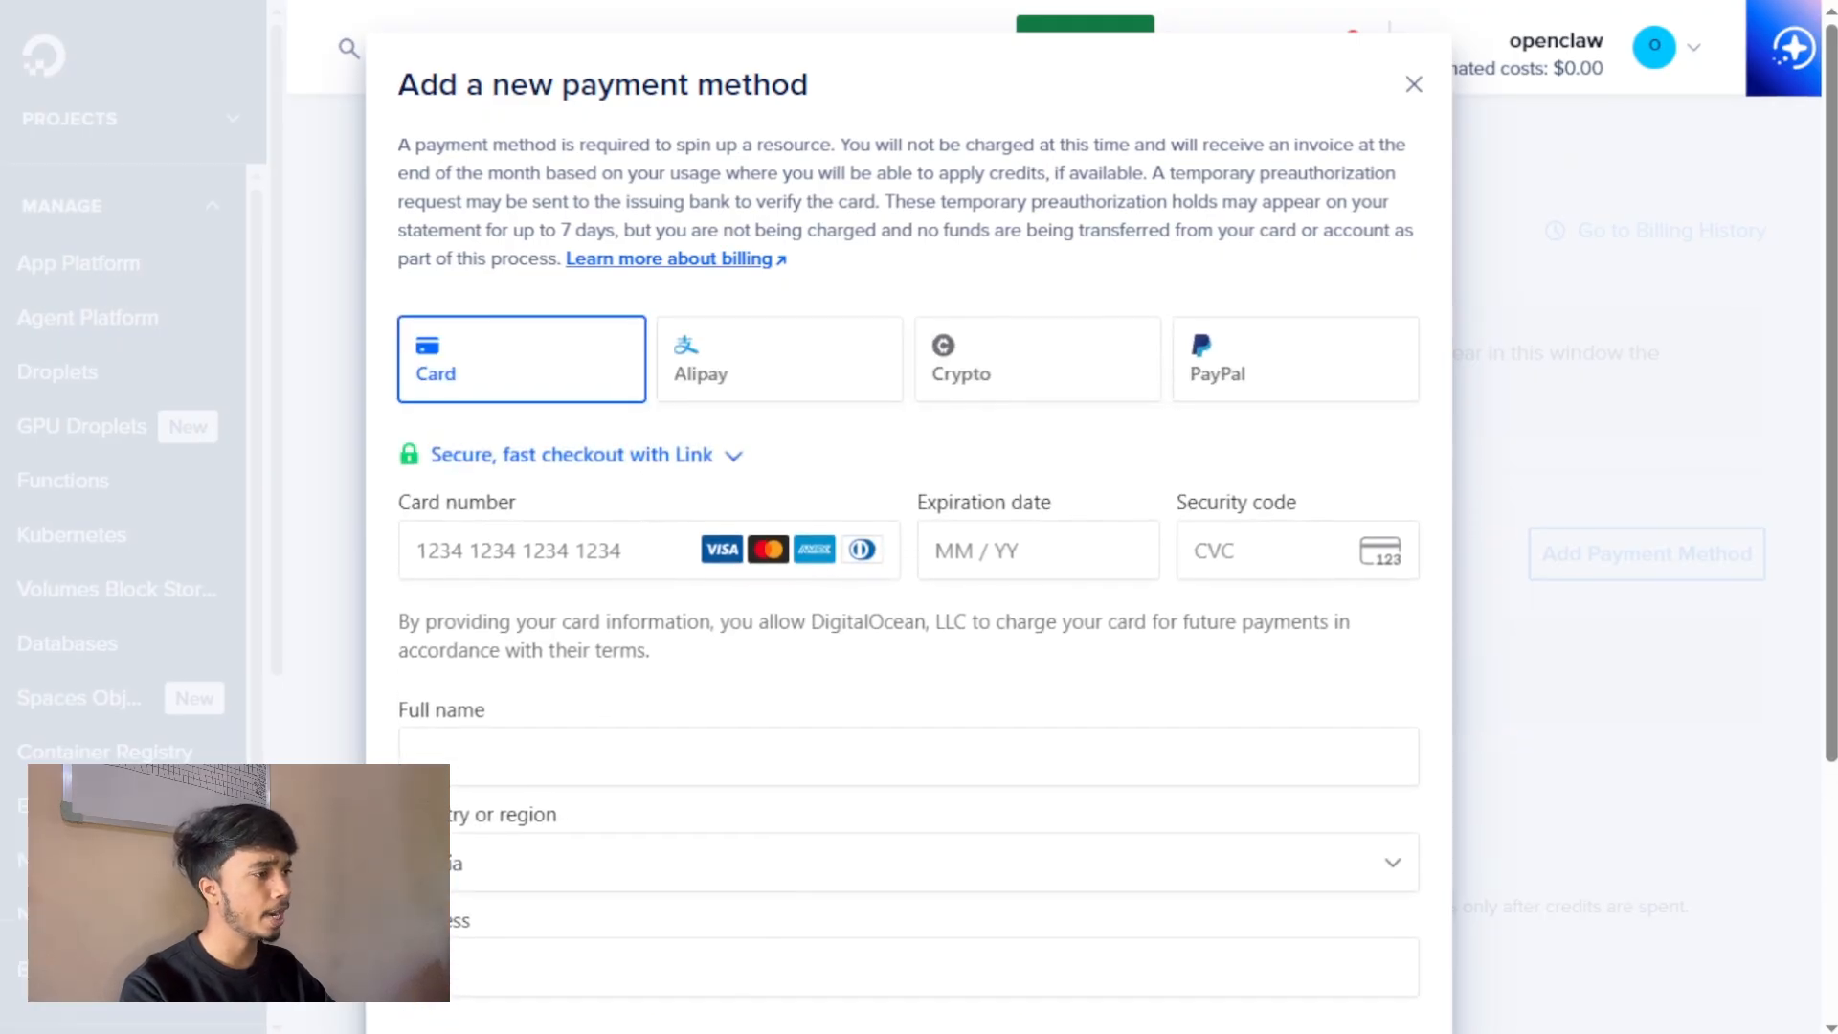
pyautogui.click(356, 493)
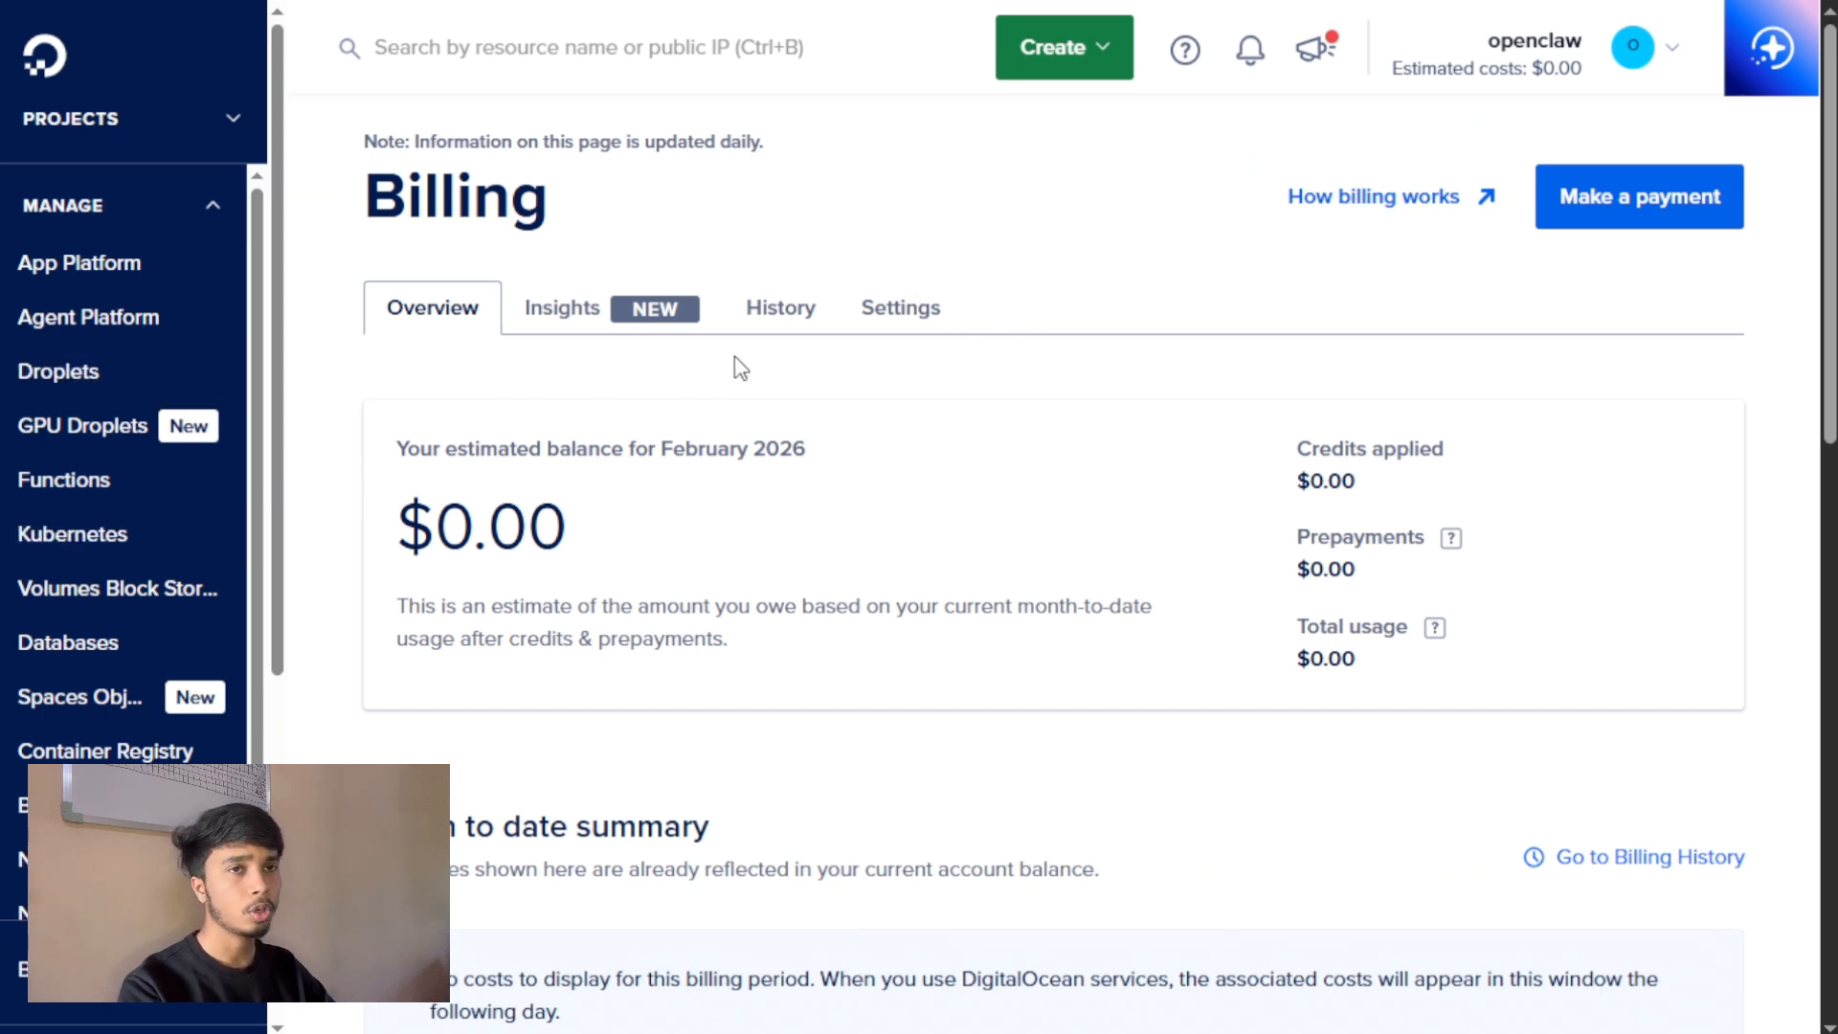
# Go to the Droplets page and start creating a new Droplet.
pyautogui.press('F5')
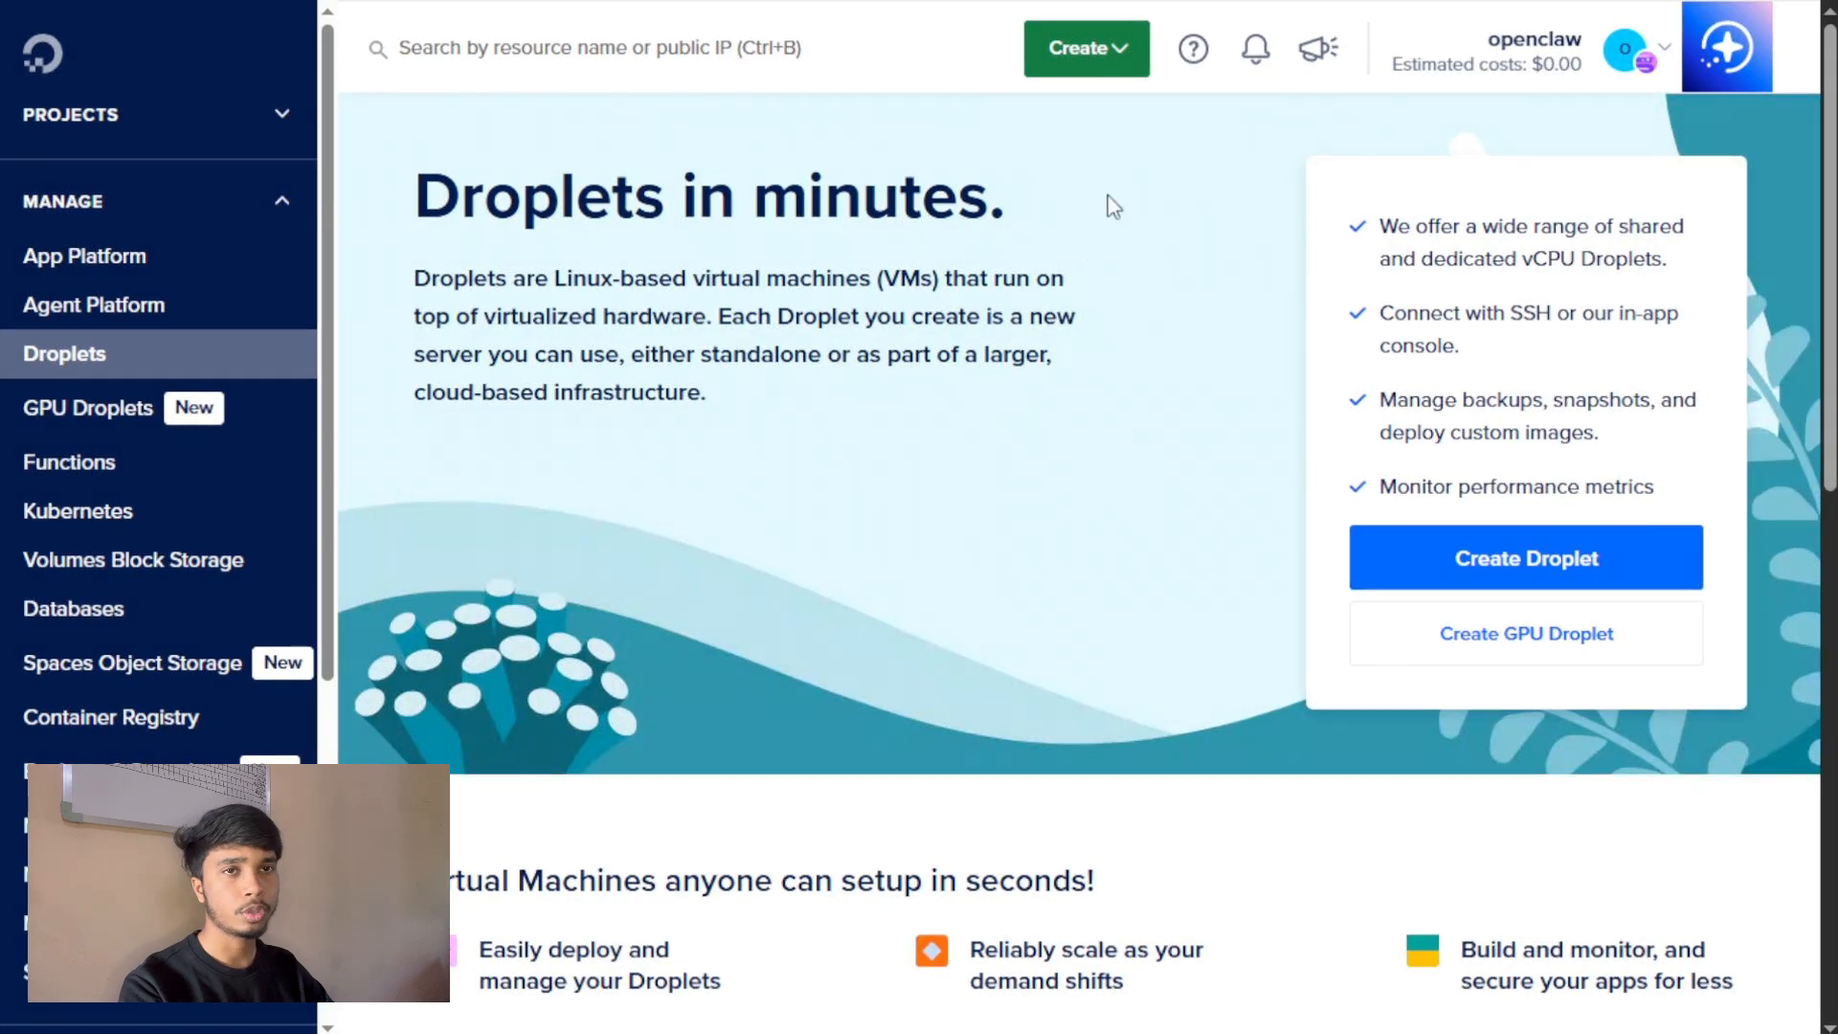
pyautogui.click(1110, 53)
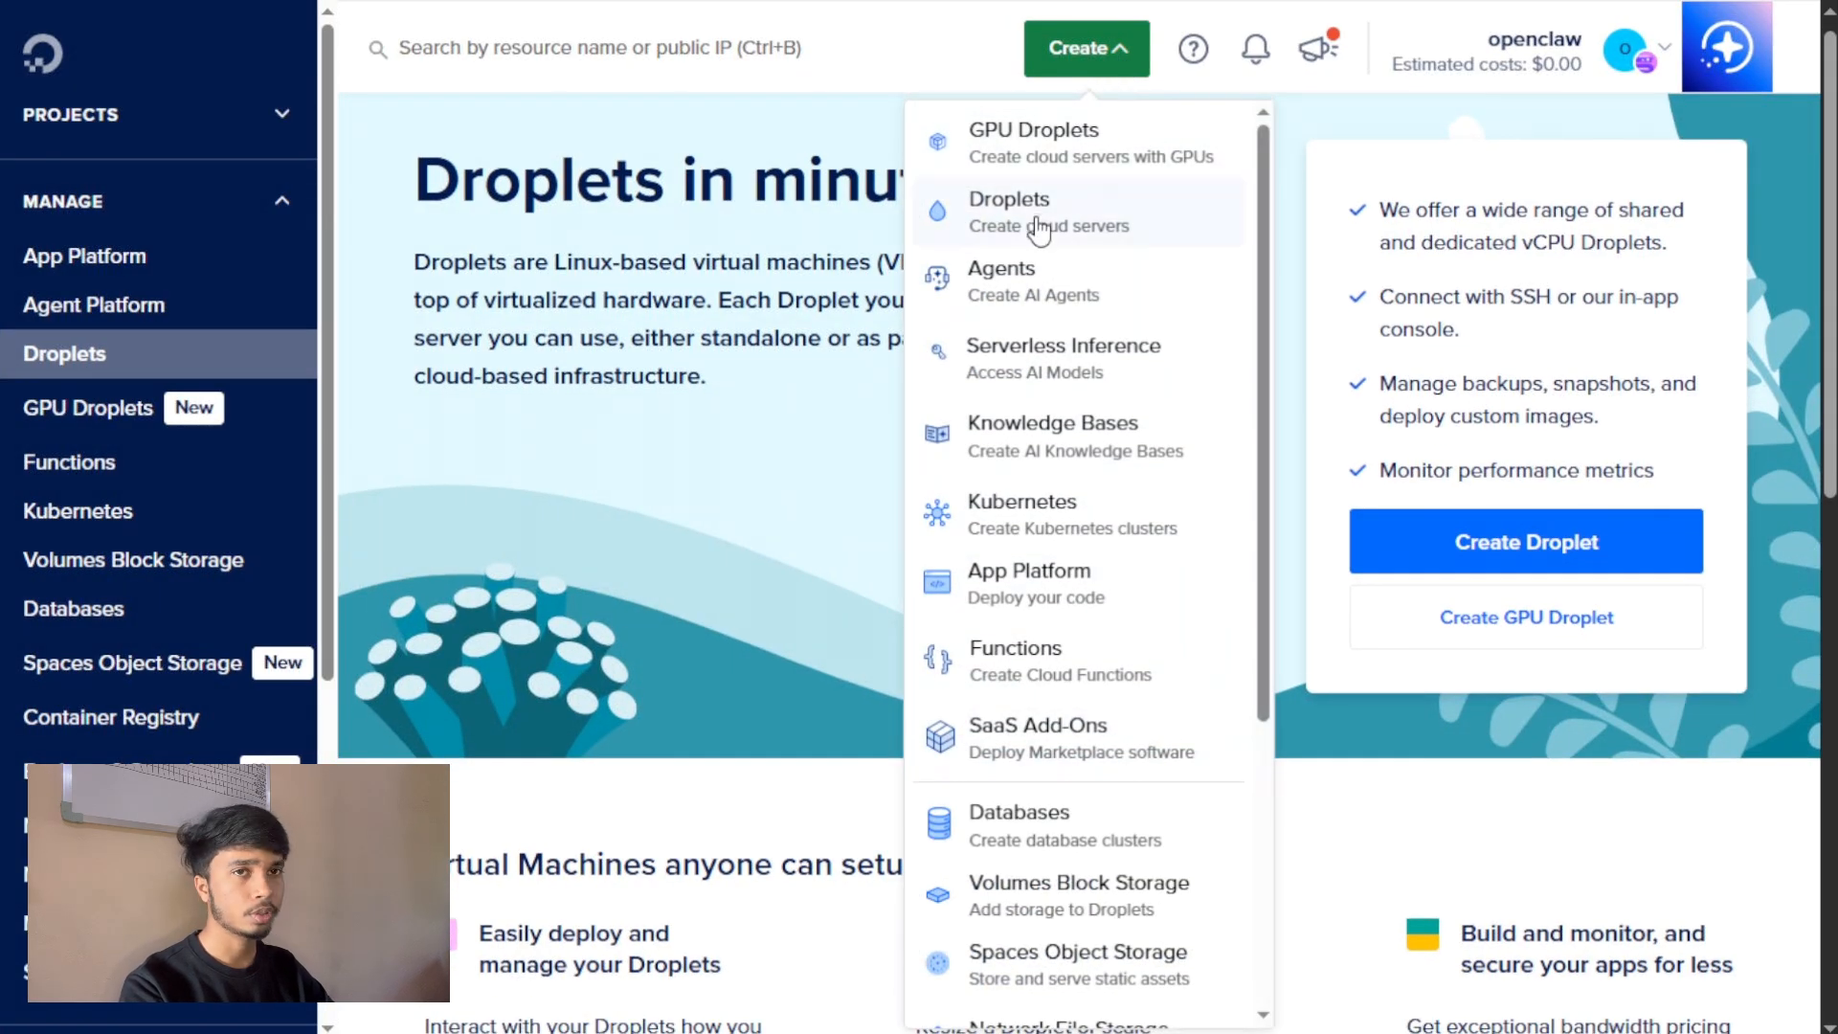
pyautogui.click(1115, 50)
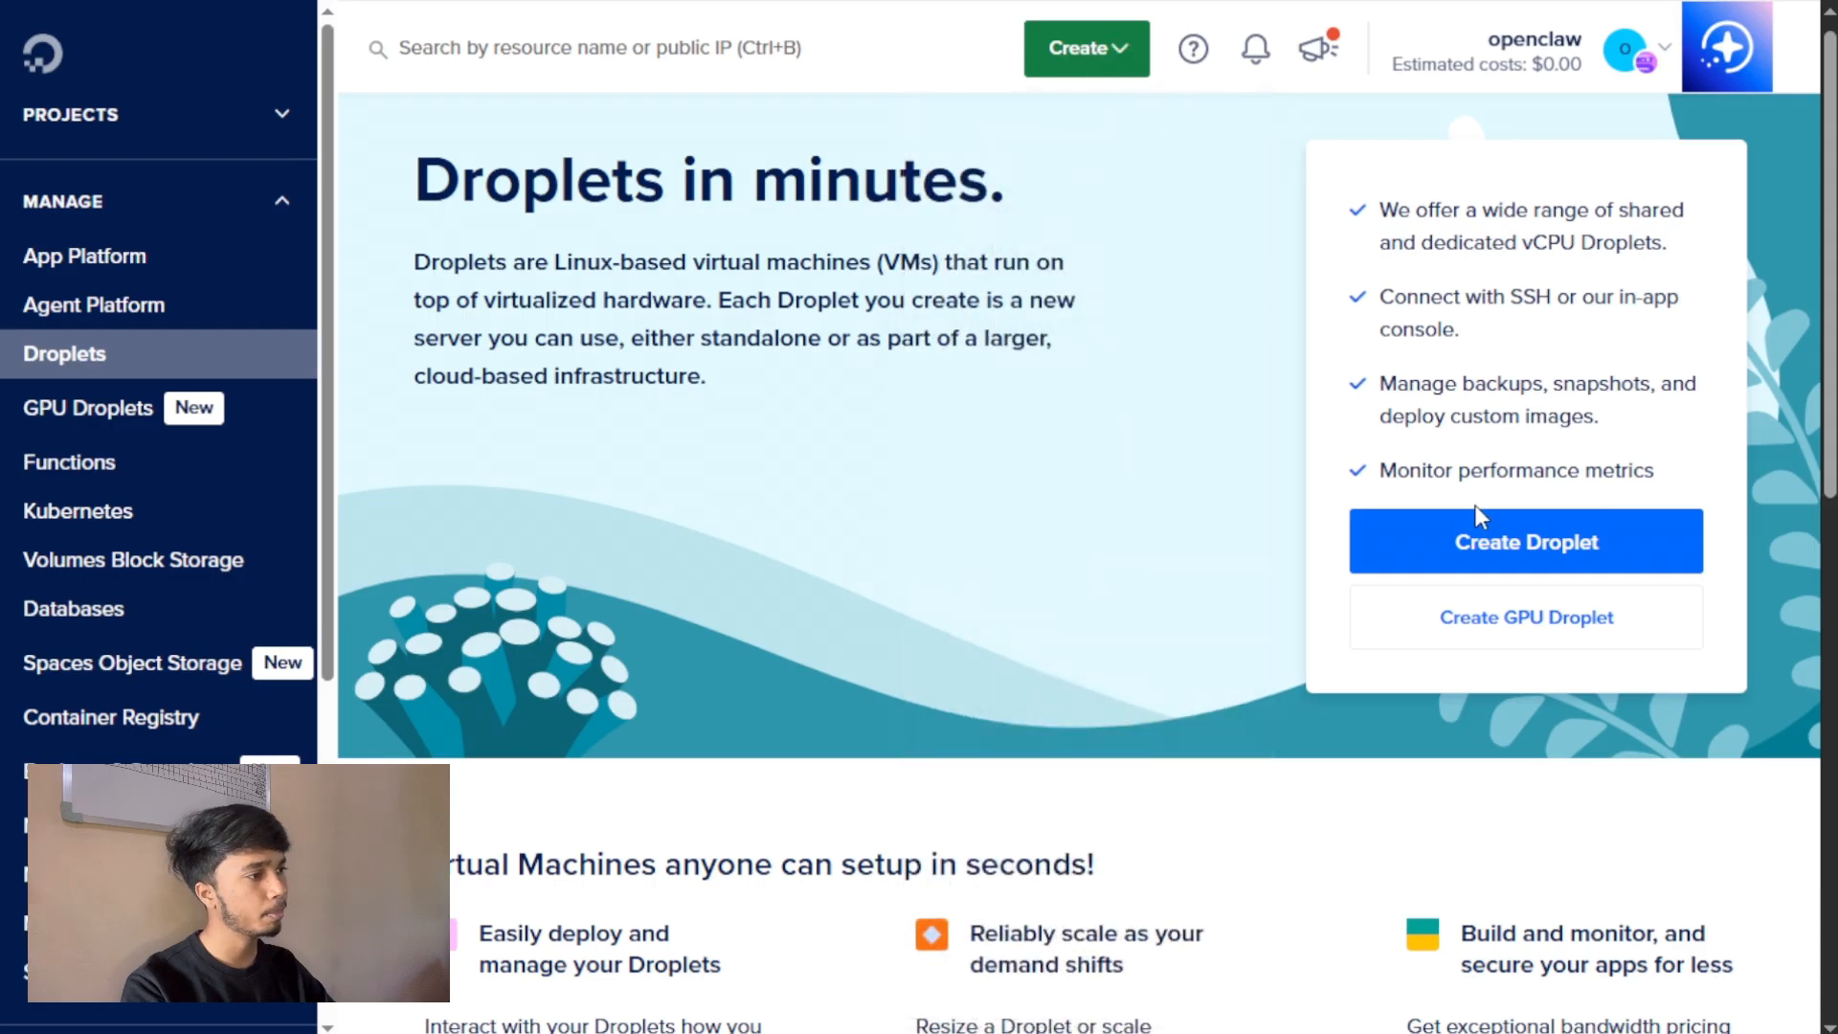
pyautogui.click(1481, 536)
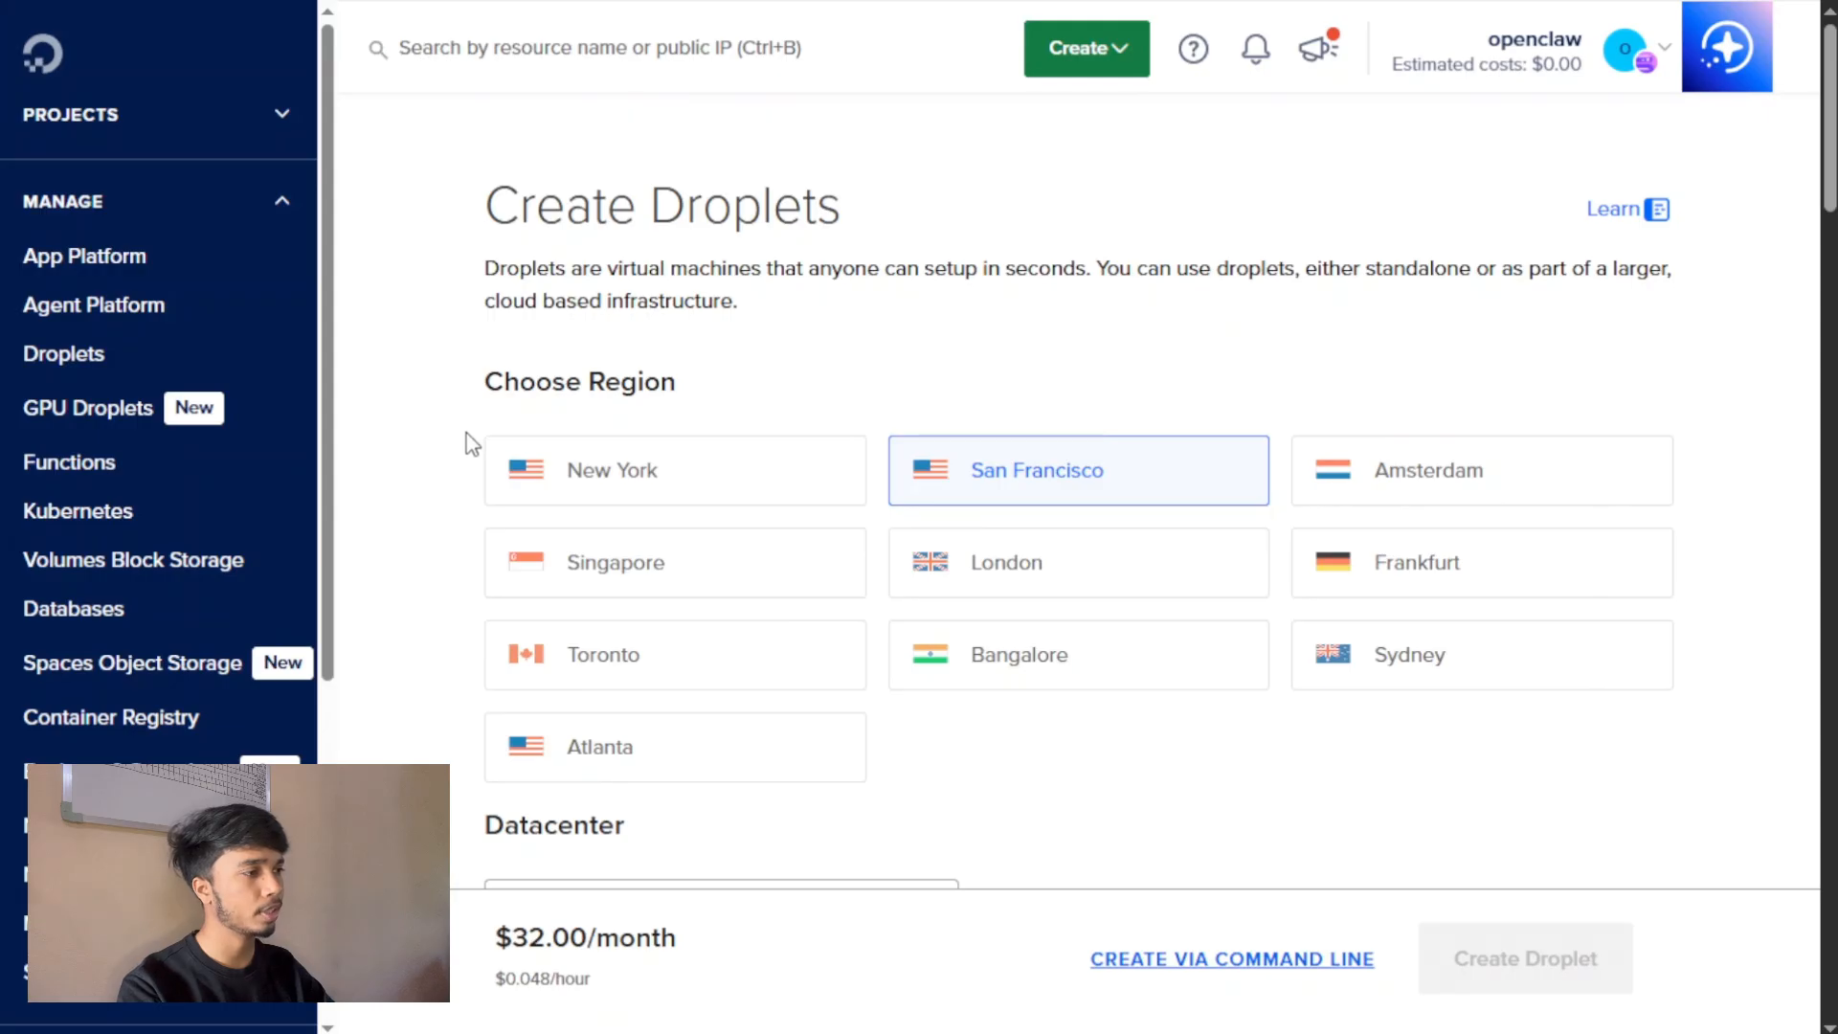
# Review the region, datacenter and Ubuntu version options for the new Droplet.
pyautogui.scroll(-8, 878, 465)
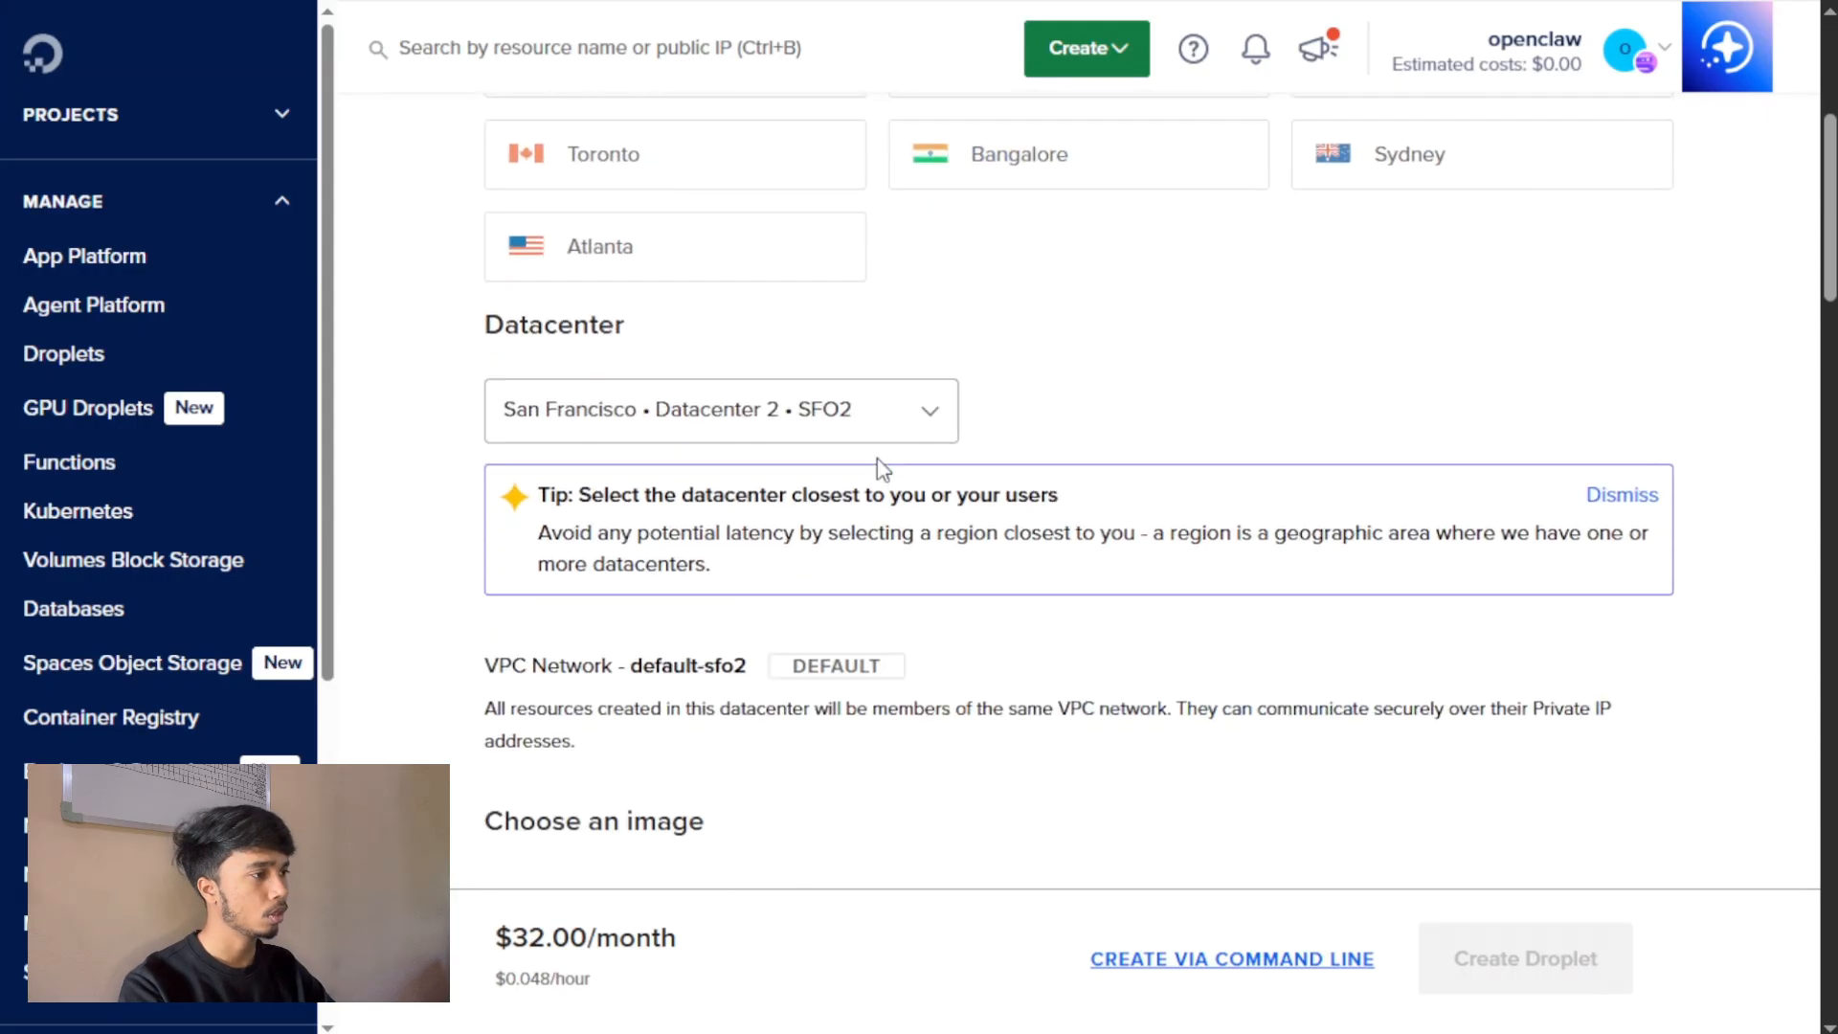
pyautogui.scroll(-3, 877, 463)
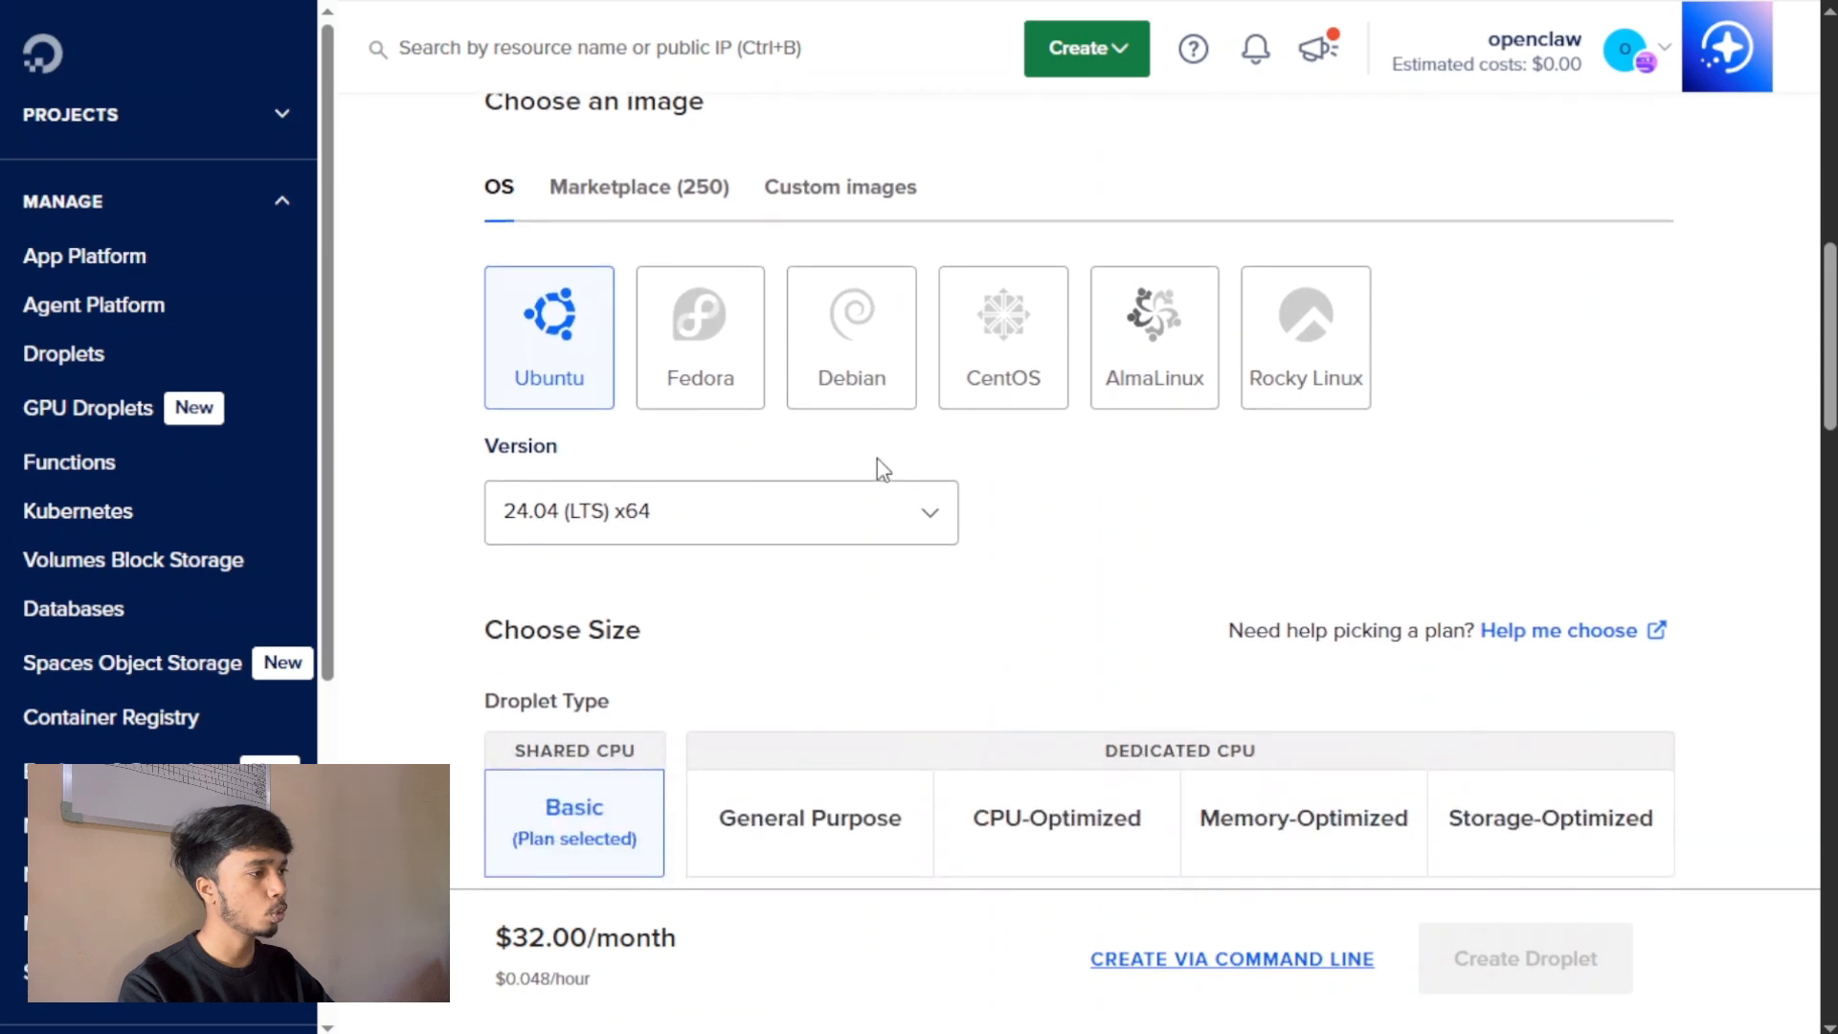
pyautogui.click(926, 524)
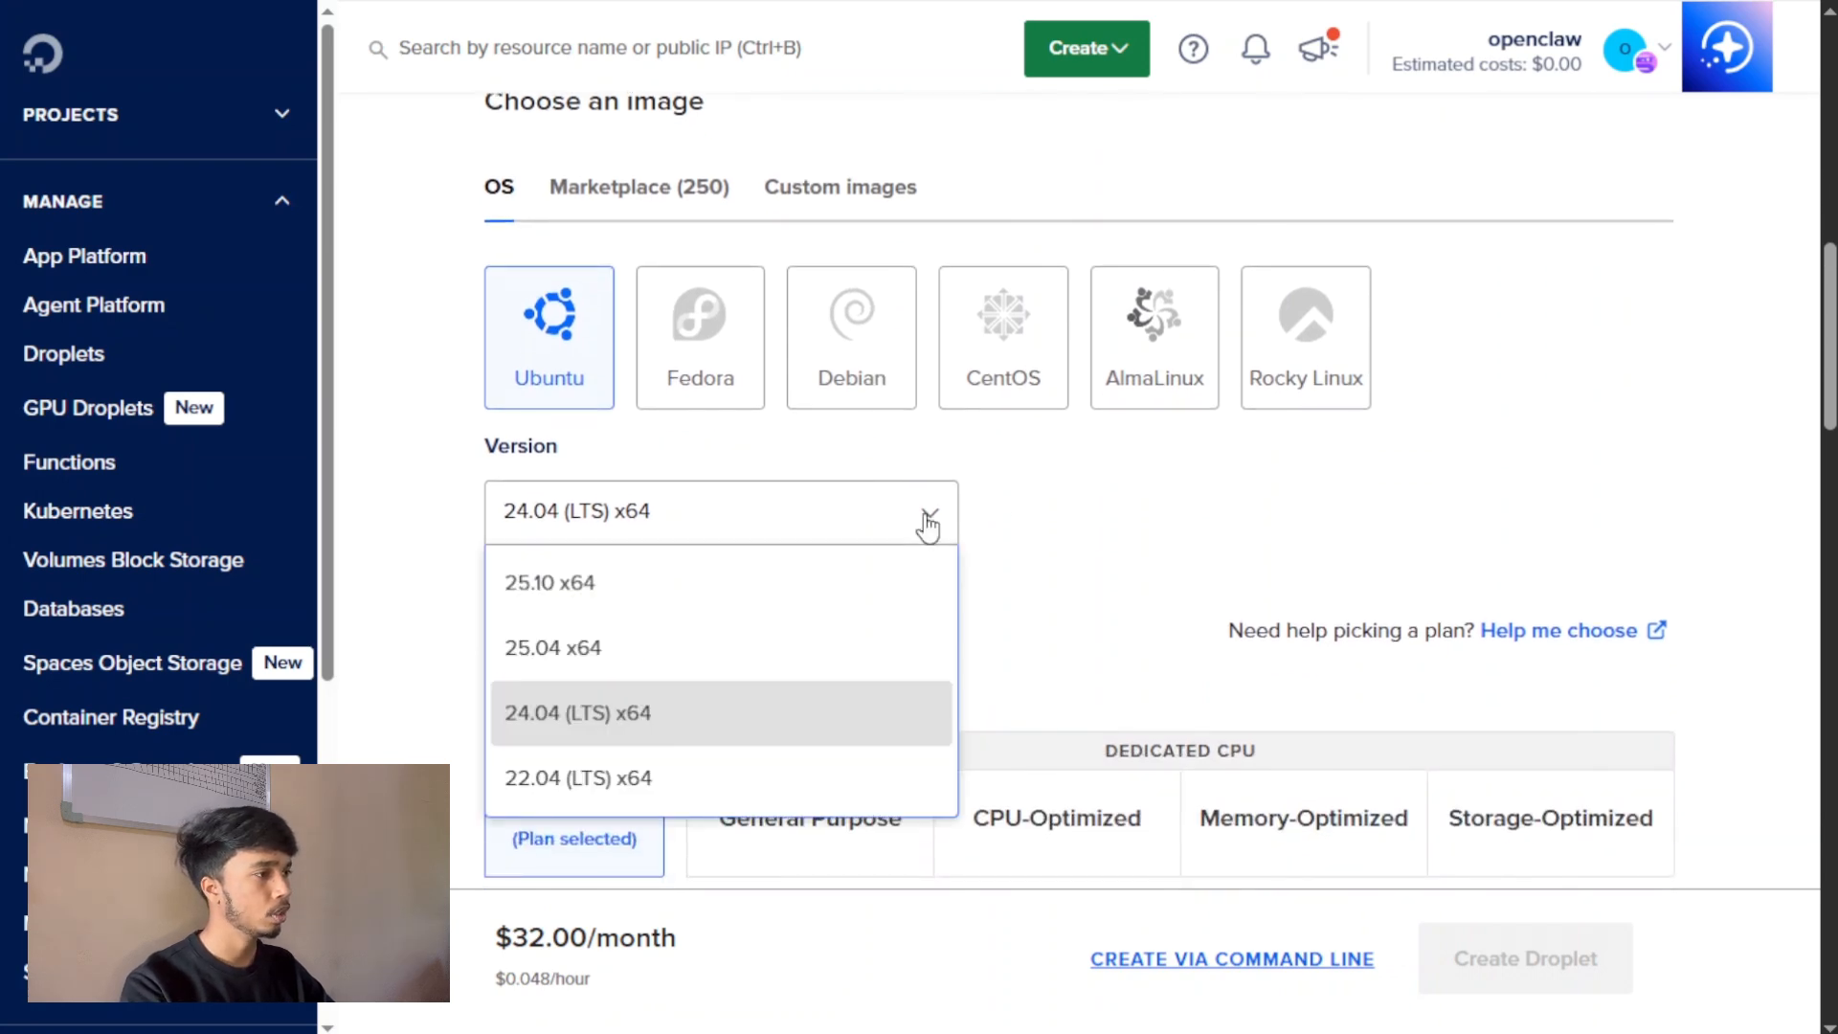
pyautogui.scroll(-4, 472, 439)
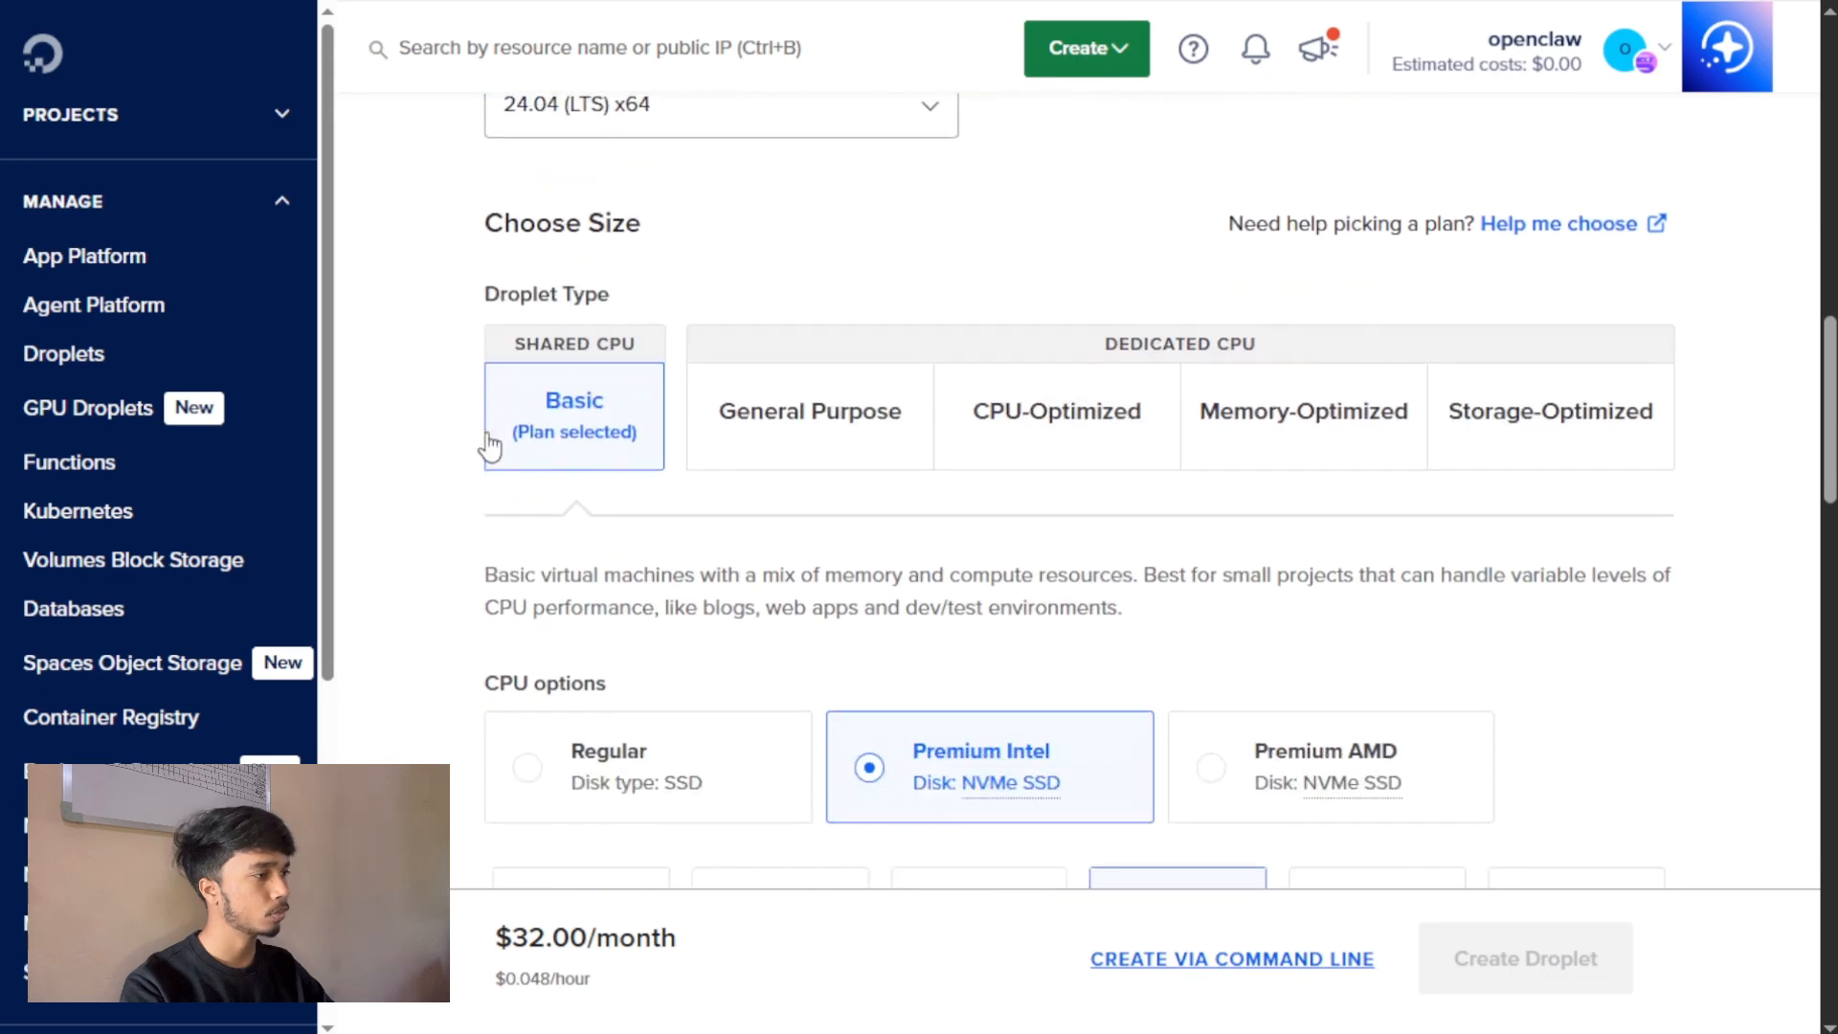
# Compare the General Purpose, CPU-Optimized and Memory-Optimized Droplet types, and return to the Basic shared CPU type.
pyautogui.click(806, 437)
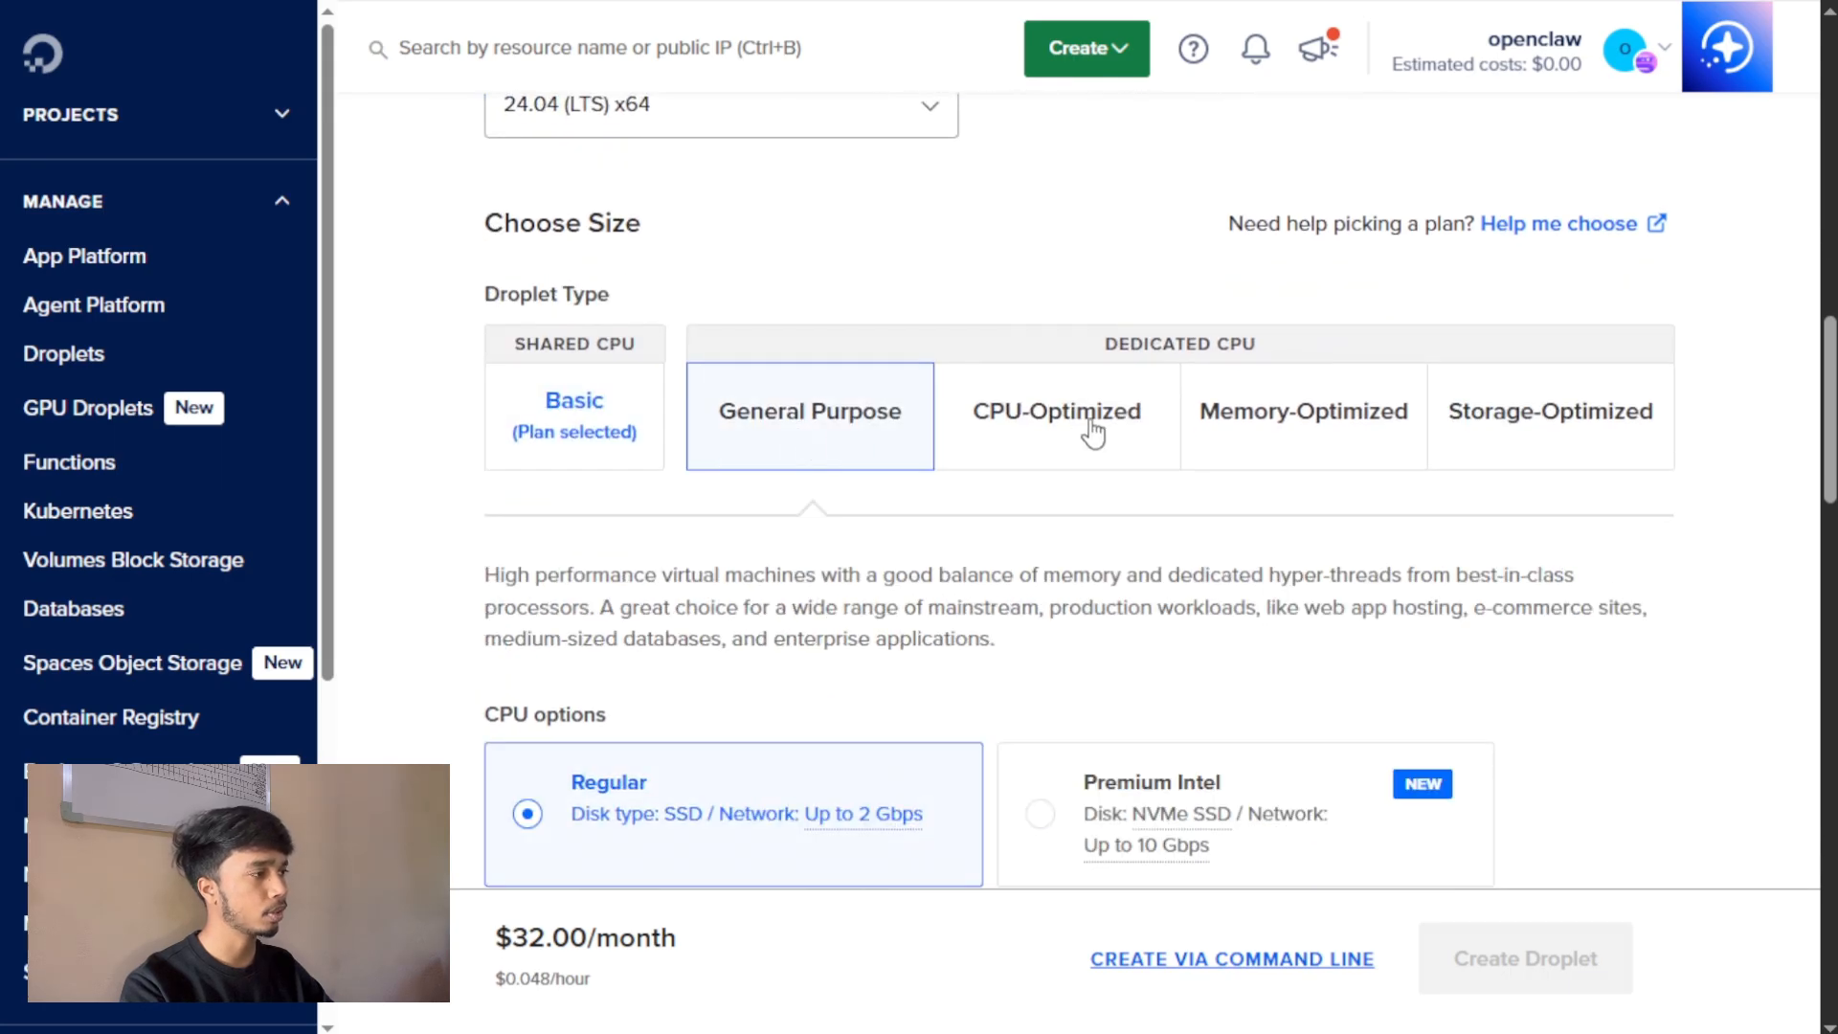
pyautogui.scroll(-2, 1092, 433)
pyautogui.scroll(1, 1087, 427)
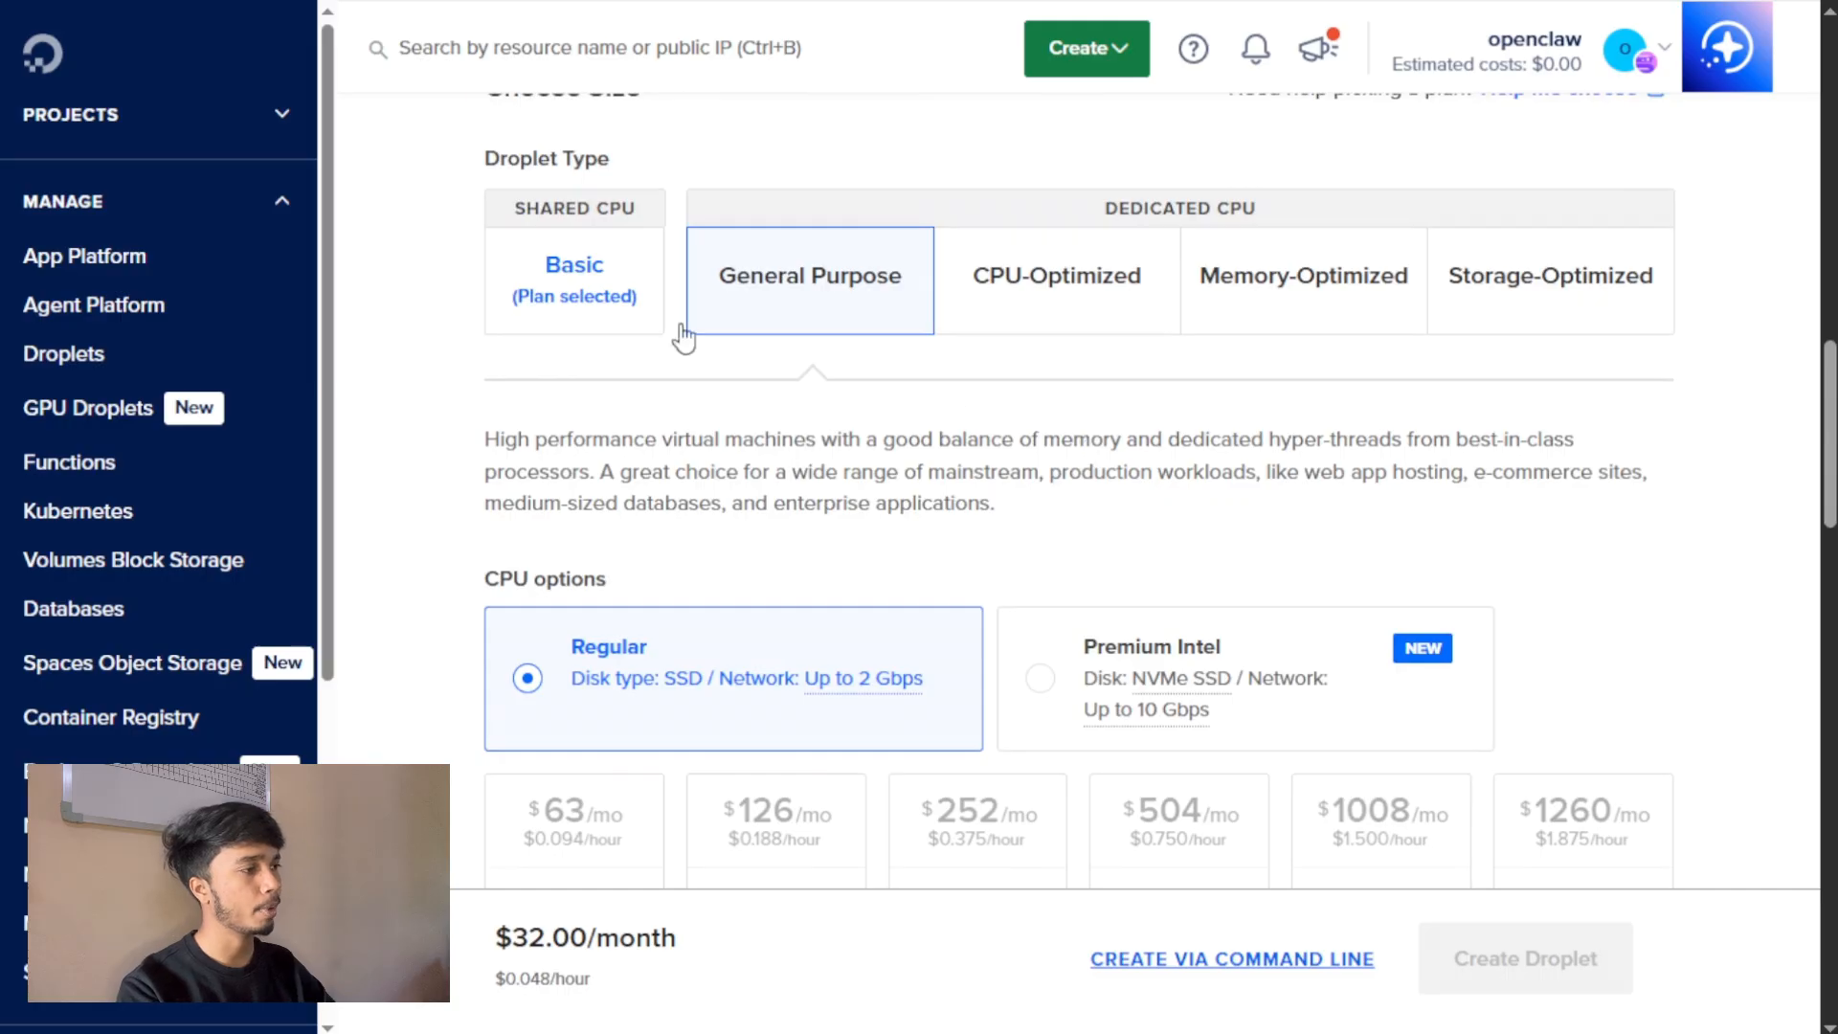
pyautogui.click(991, 285)
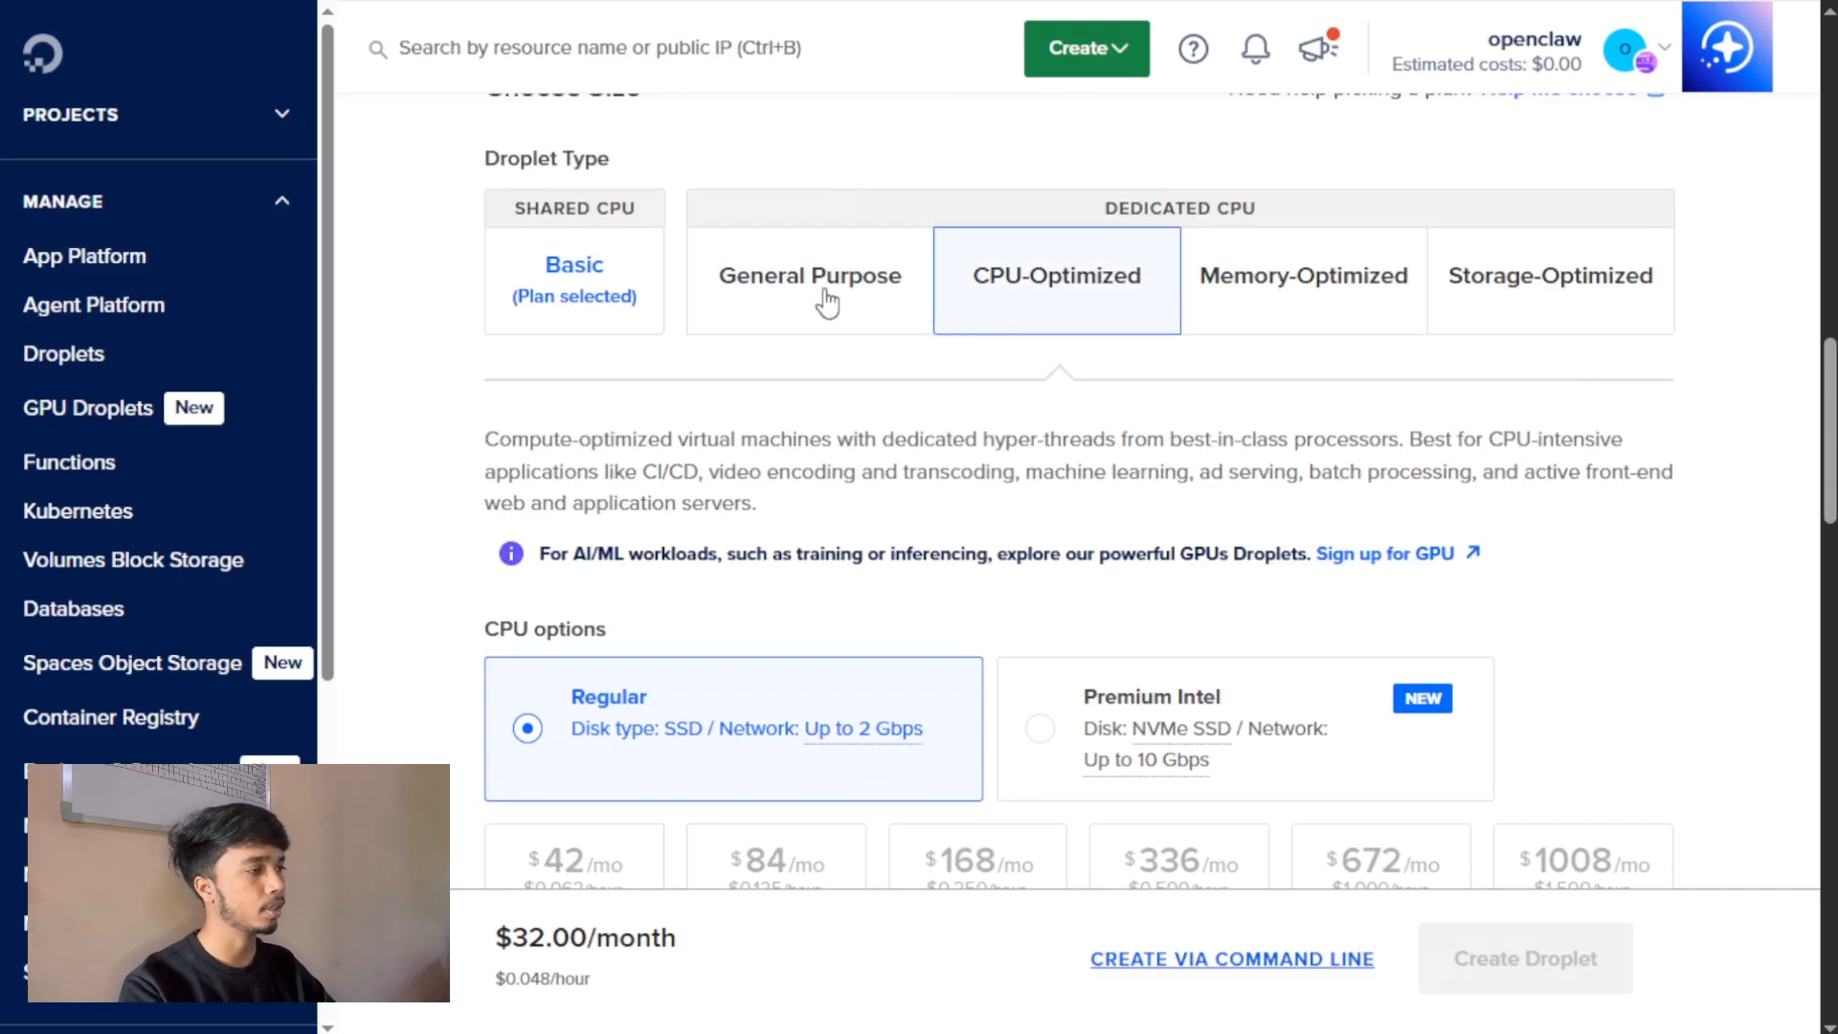
pyautogui.click(1374, 287)
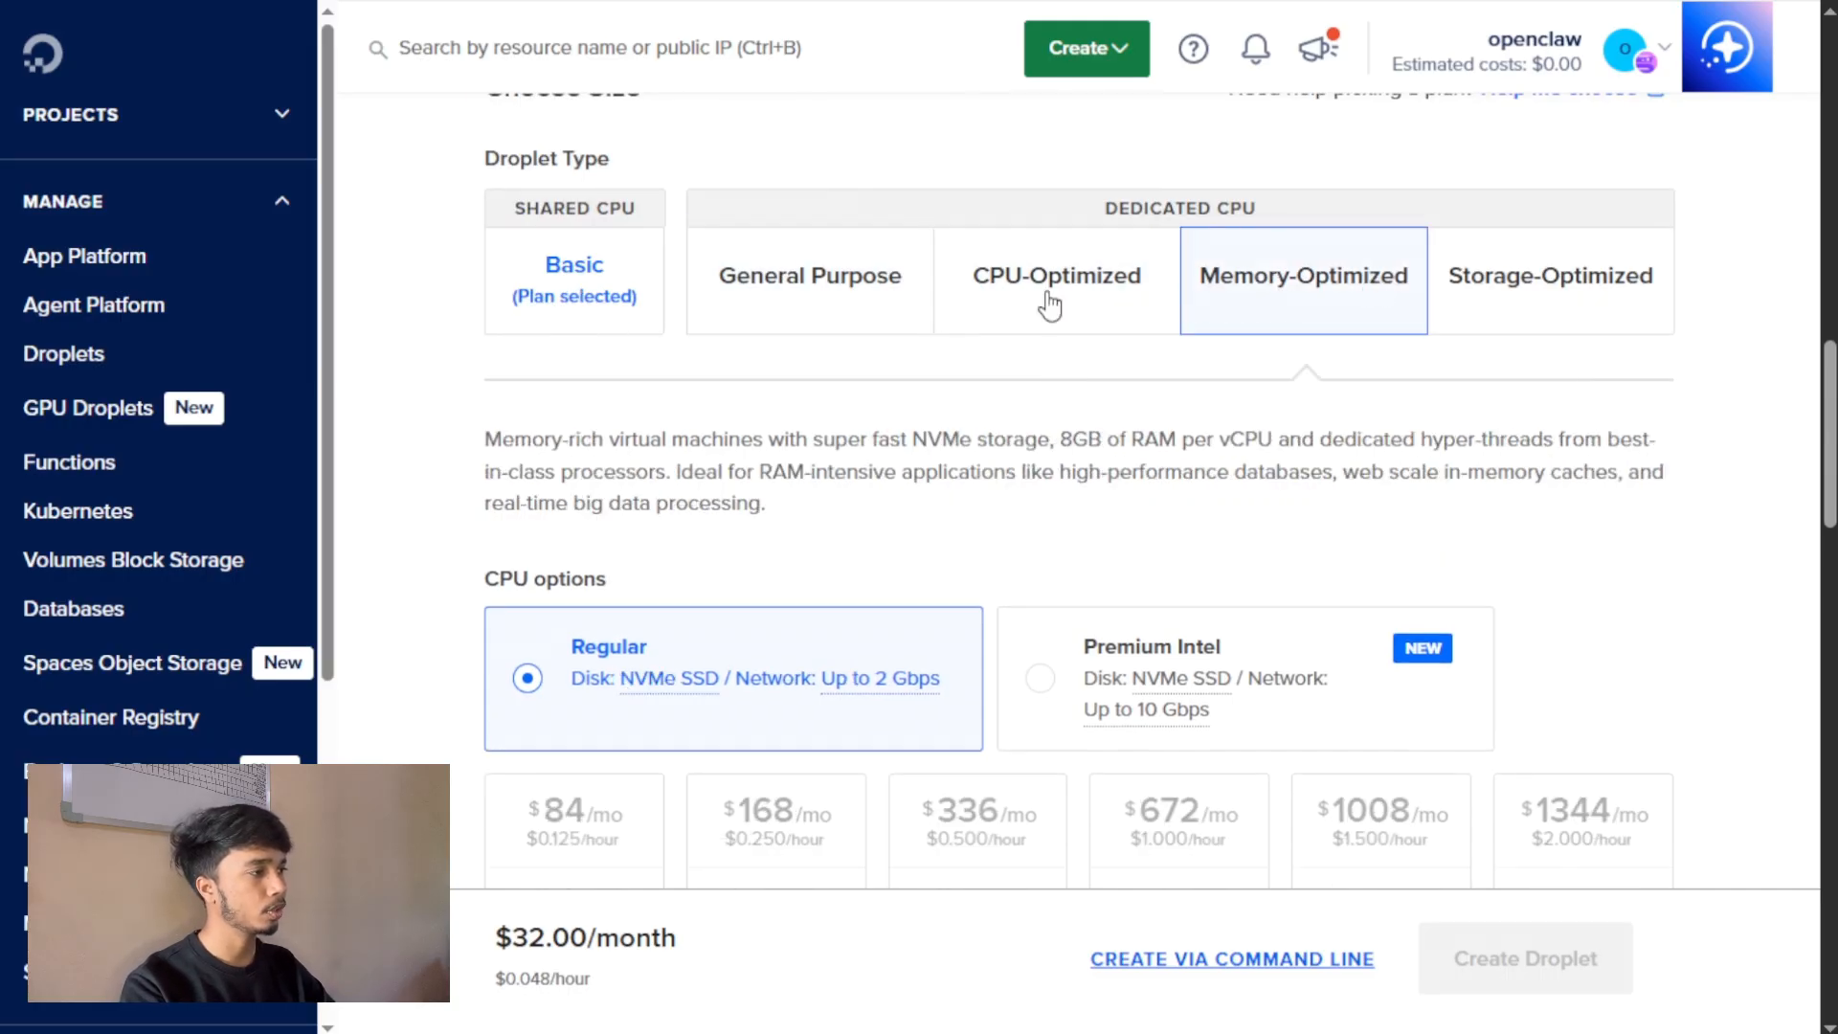
pyautogui.click(546, 273)
pyautogui.scroll(1, 1263, 503)
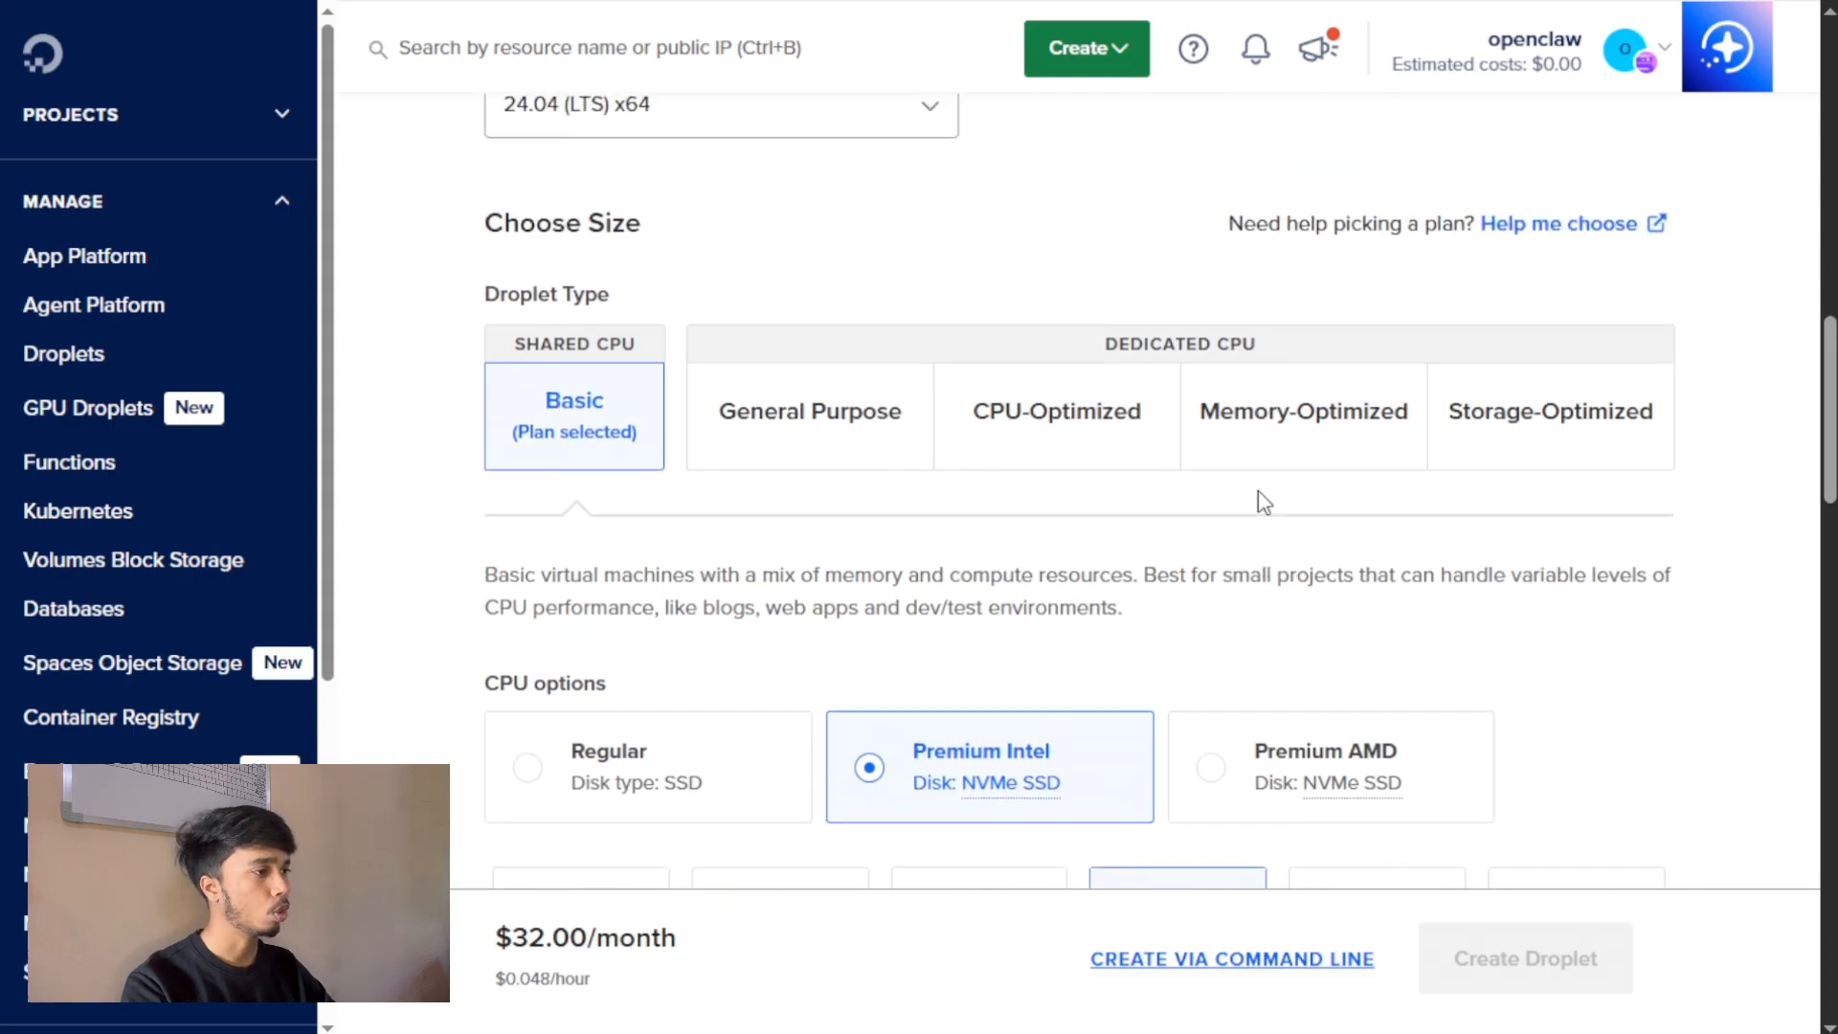
# Compare the CPU options and choose the Regular SSD plan at $12/mo with 2 GB, 1 CPU and 50 GB disk.
pyautogui.scroll(-3, 1264, 502)
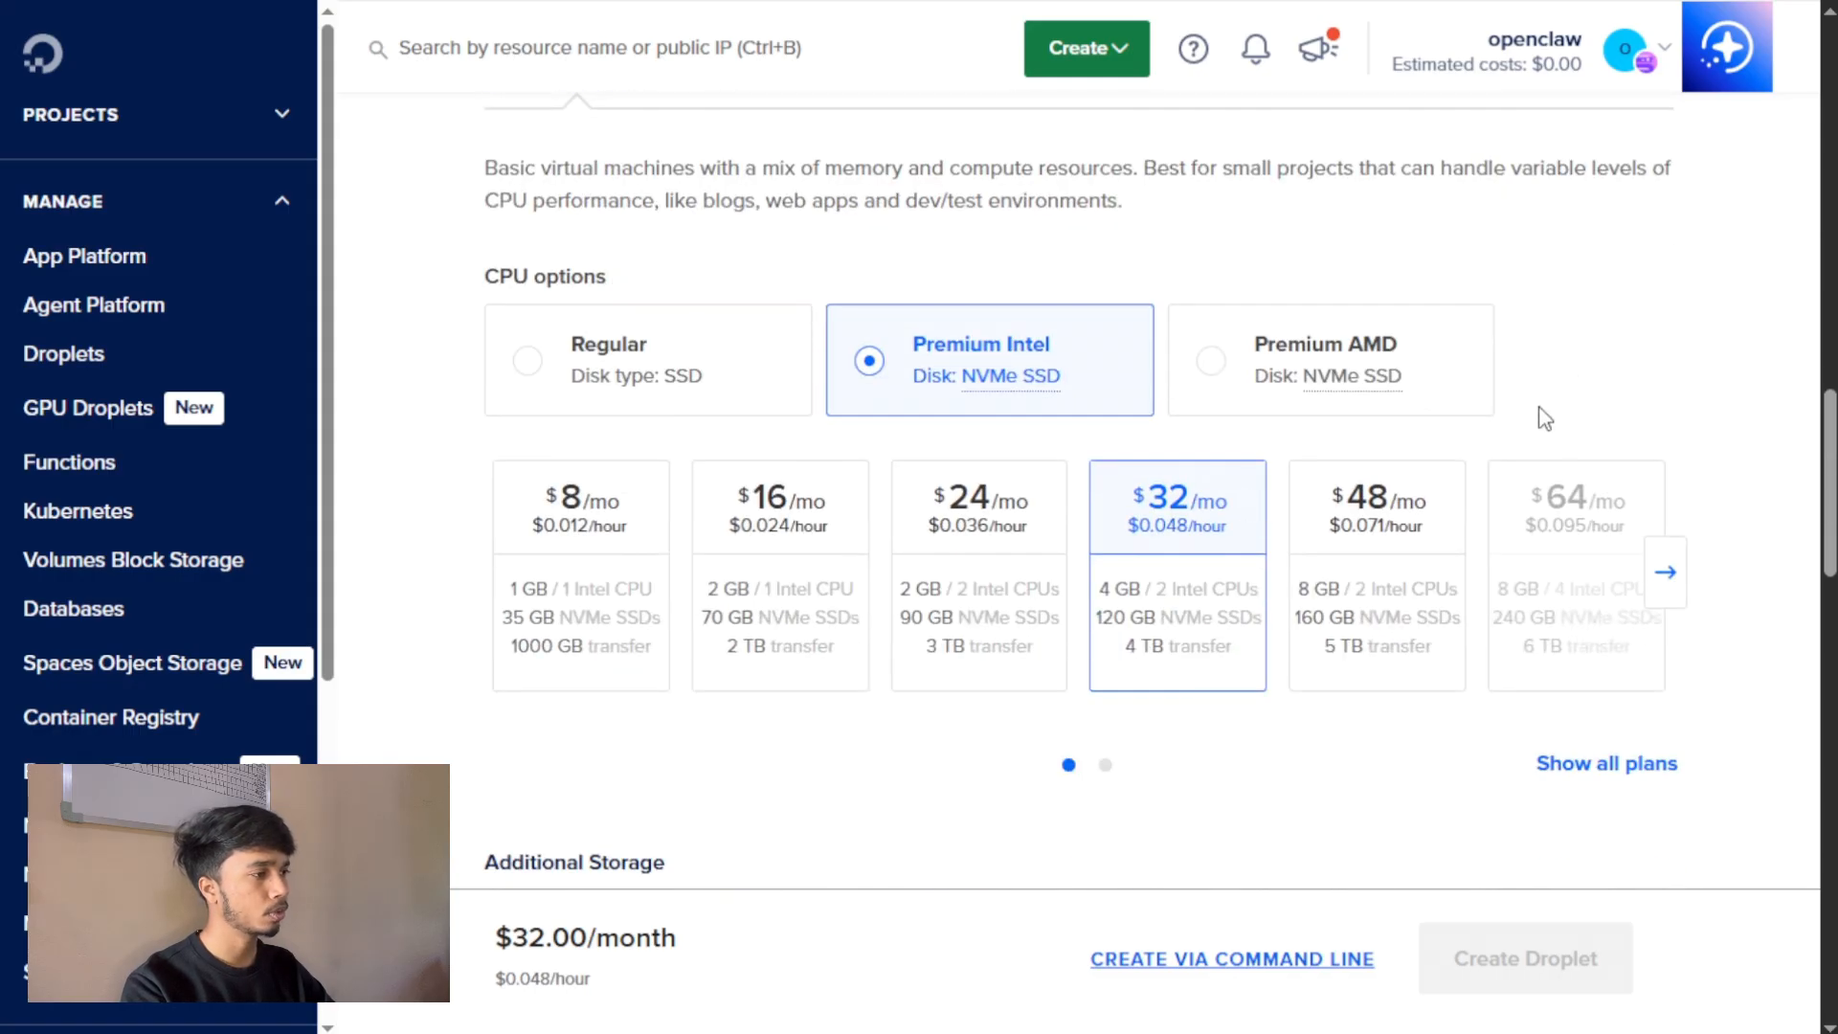
pyautogui.click(677, 348)
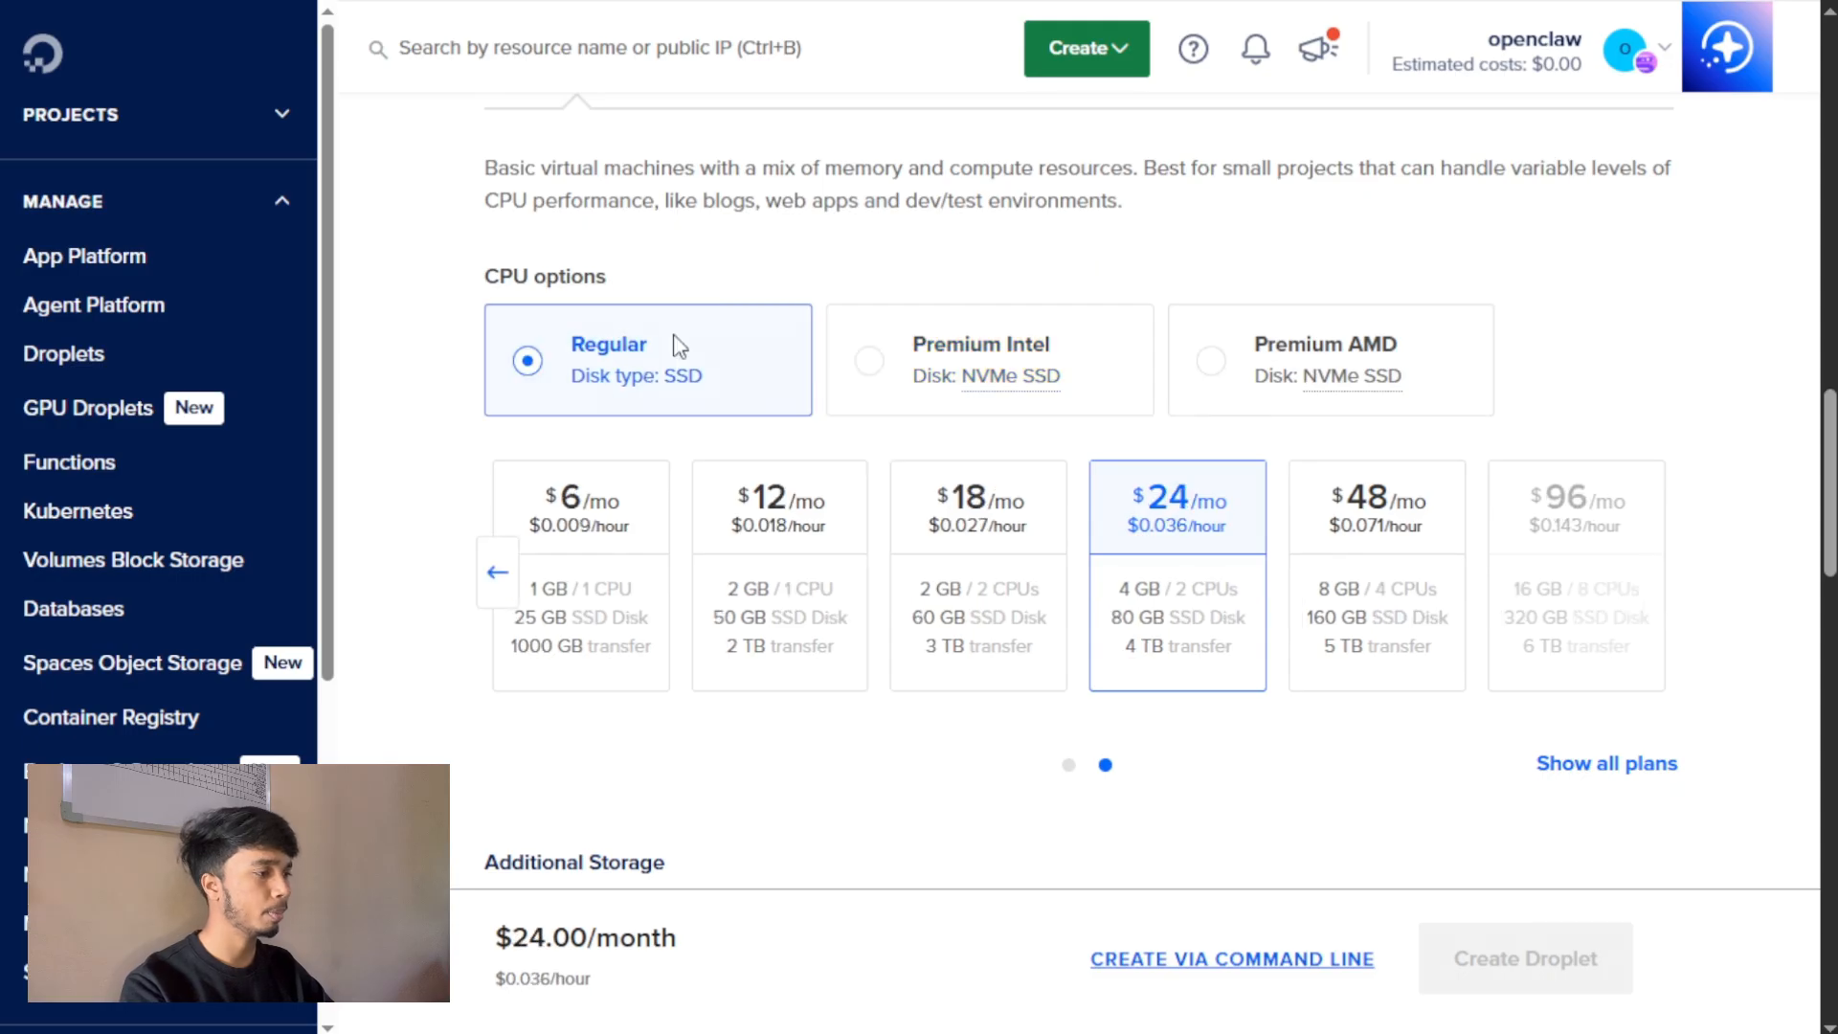
pyautogui.click(1068, 347)
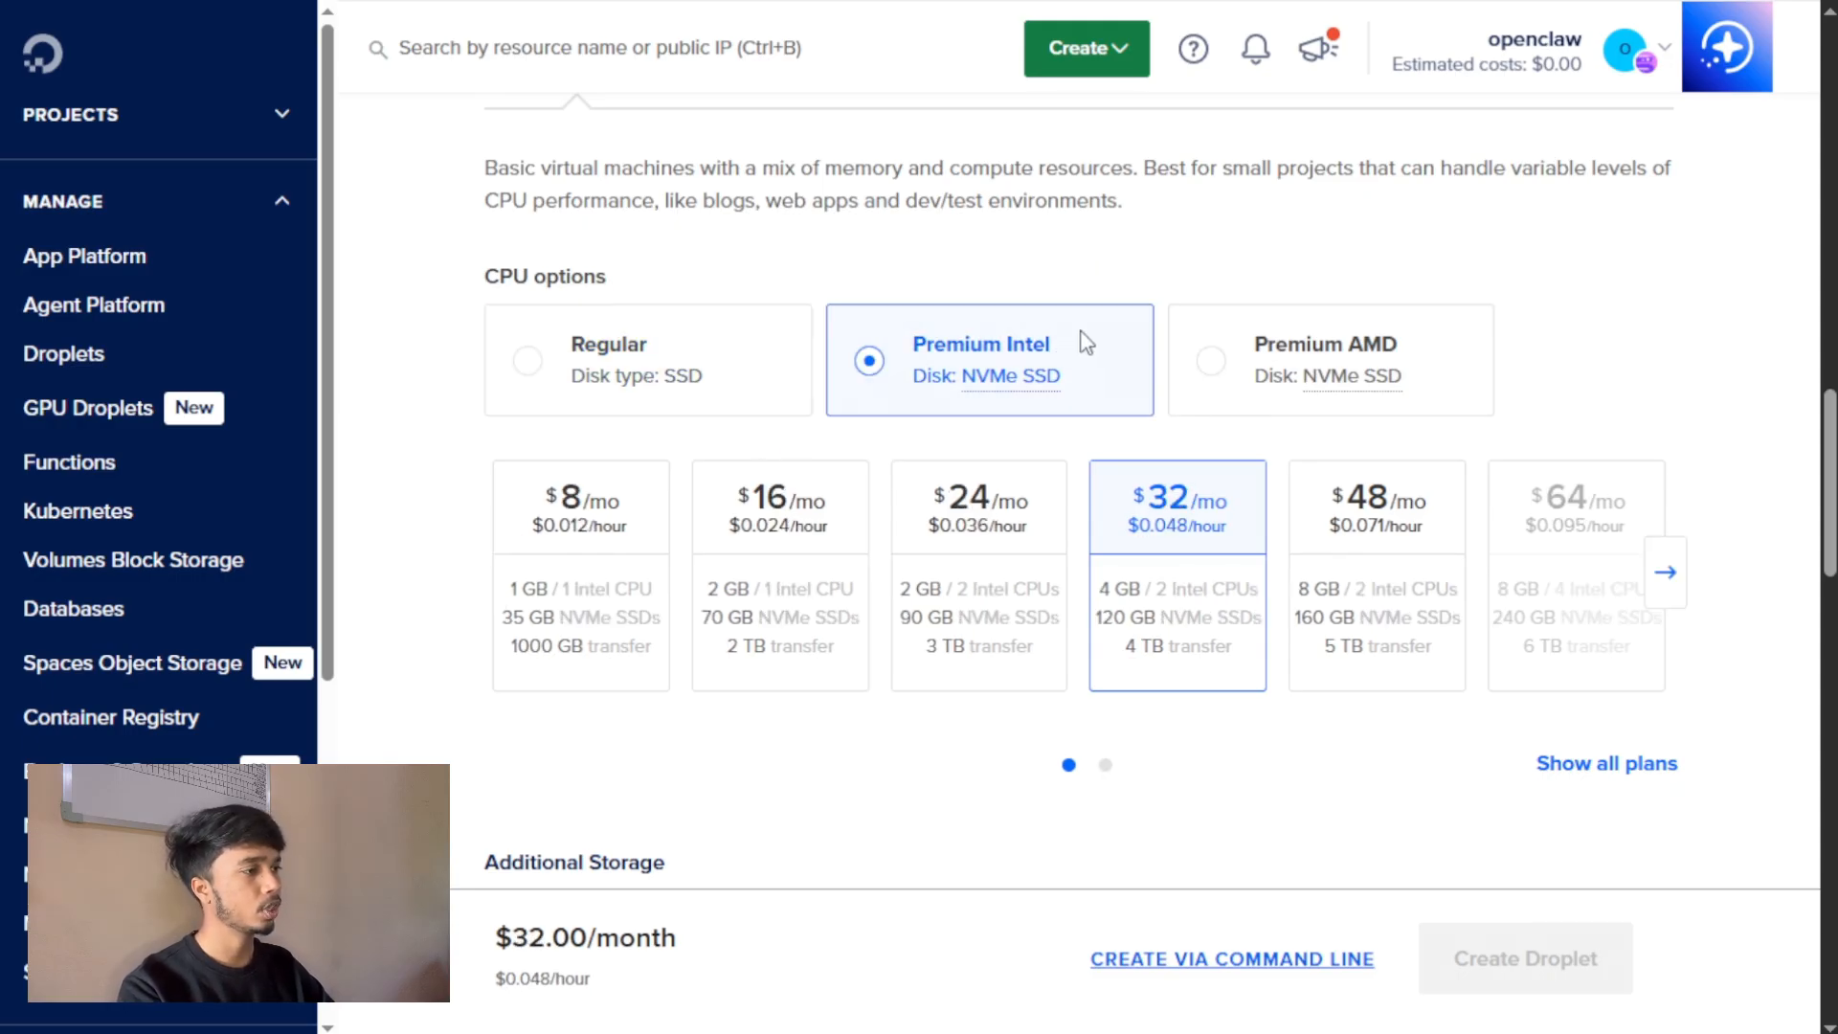
pyautogui.click(1354, 361)
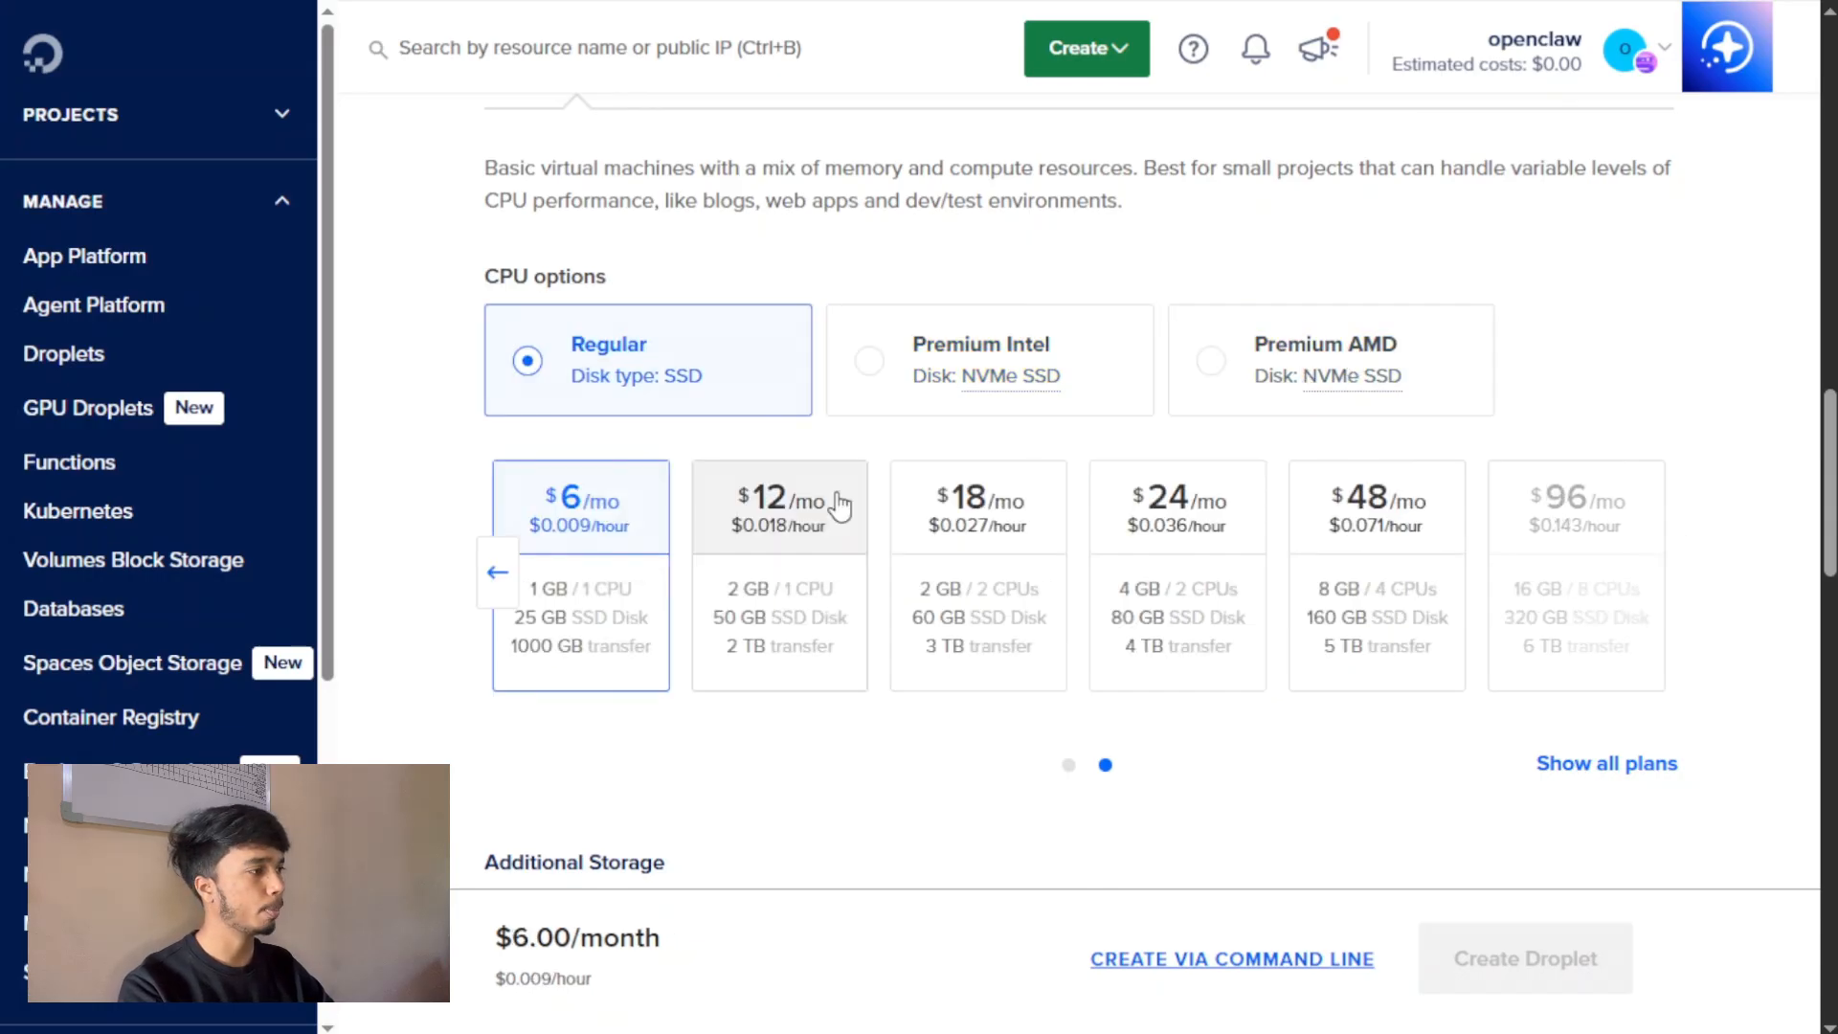
pyautogui.click(835, 492)
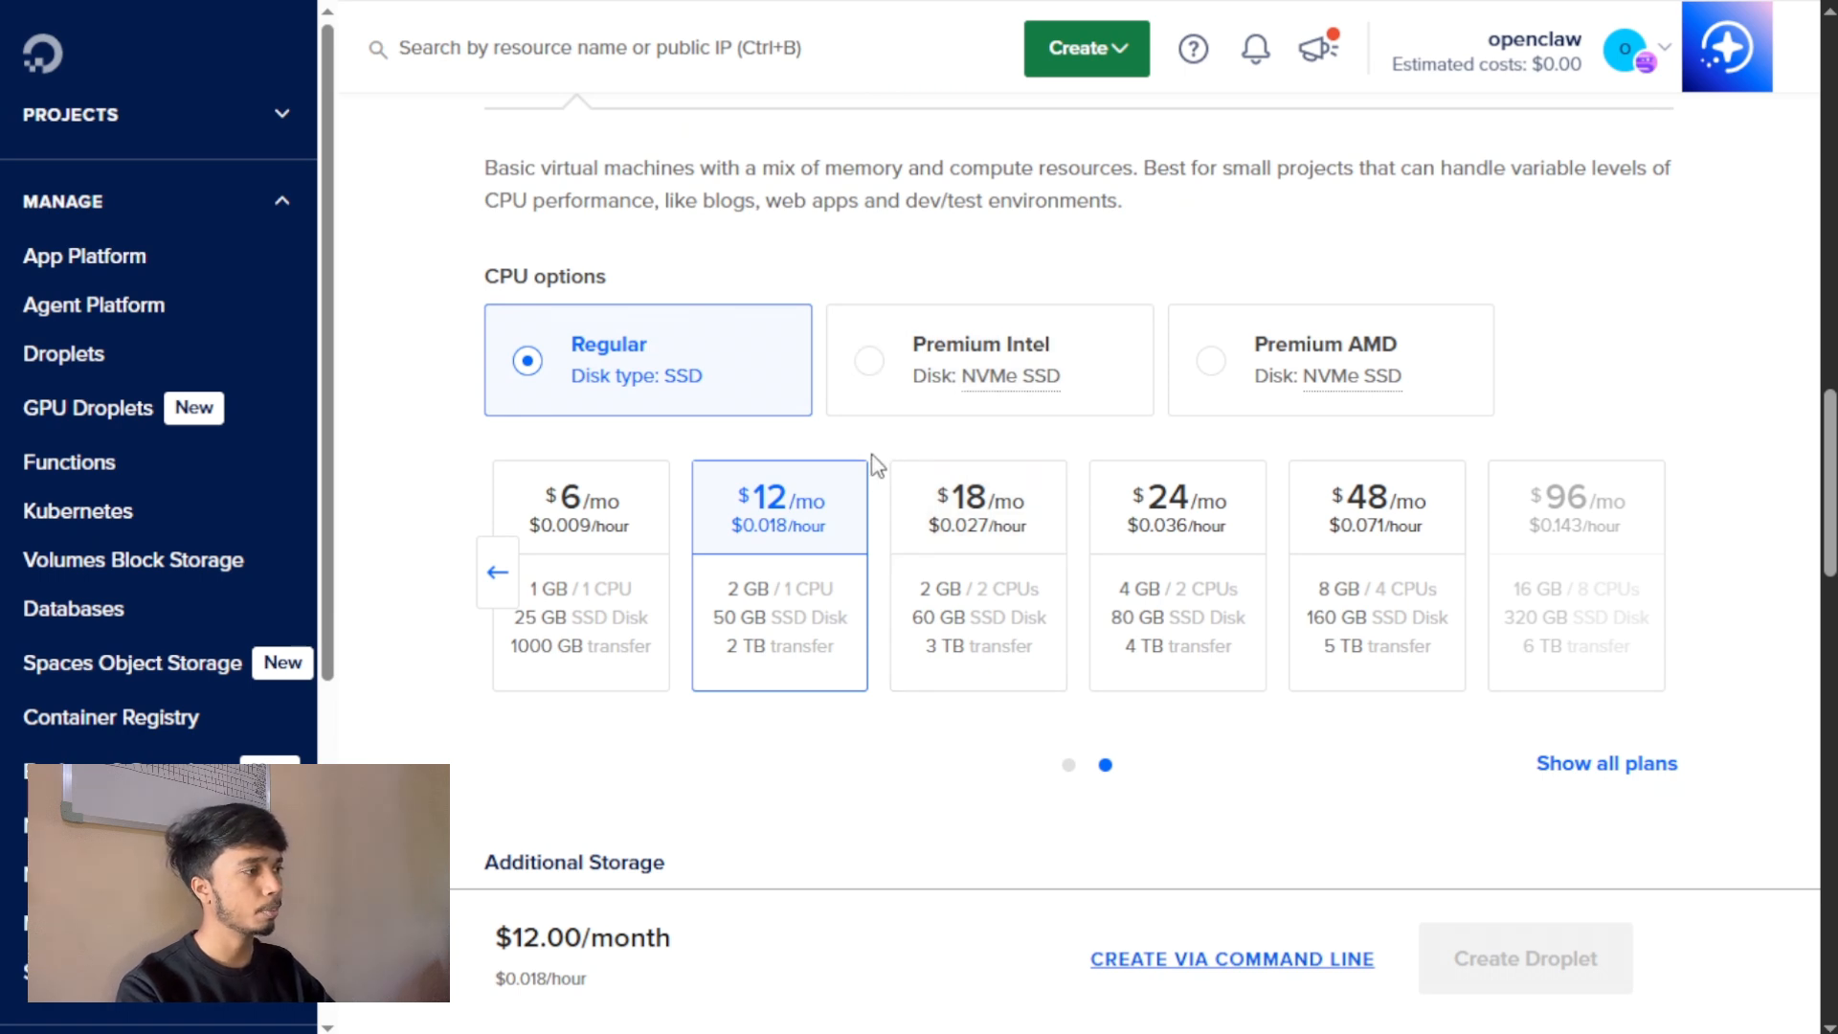
# Enable the automated backup plan to preview its Weekly and Daily Backups options, and disable it again.
pyautogui.scroll(-7, 877, 460)
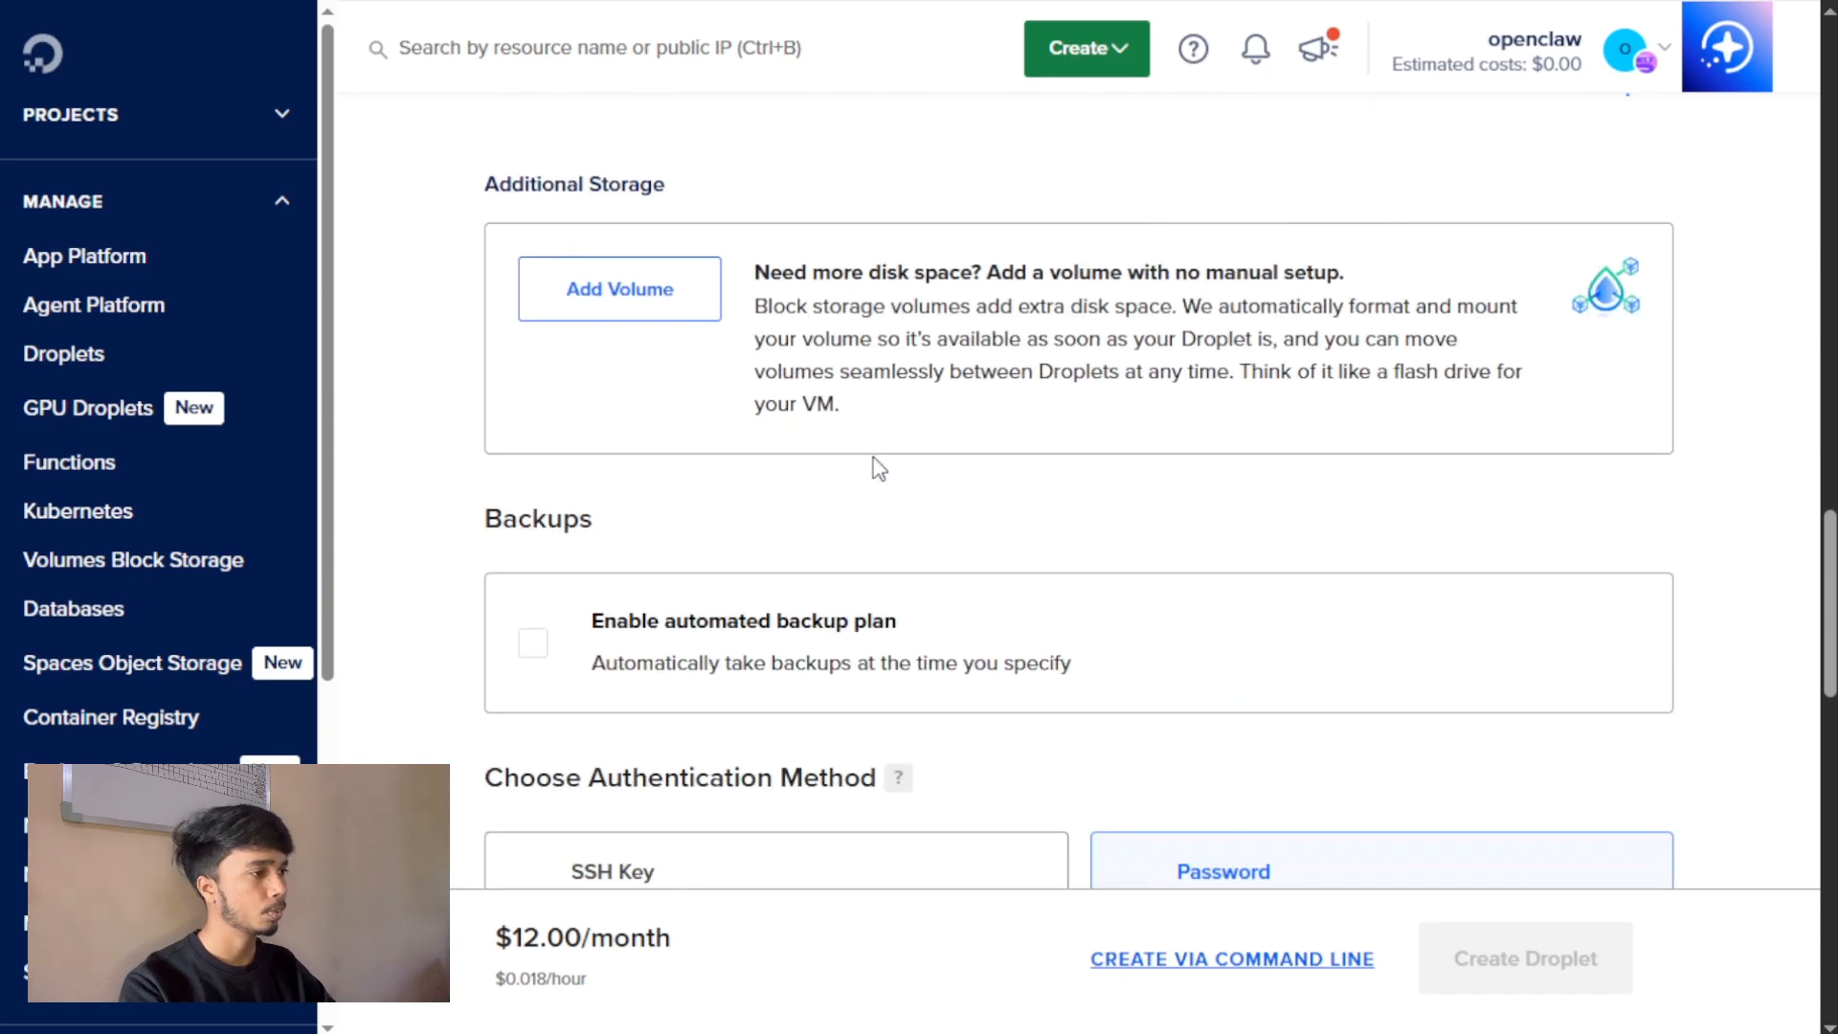
pyautogui.scroll(-3, 668, 432)
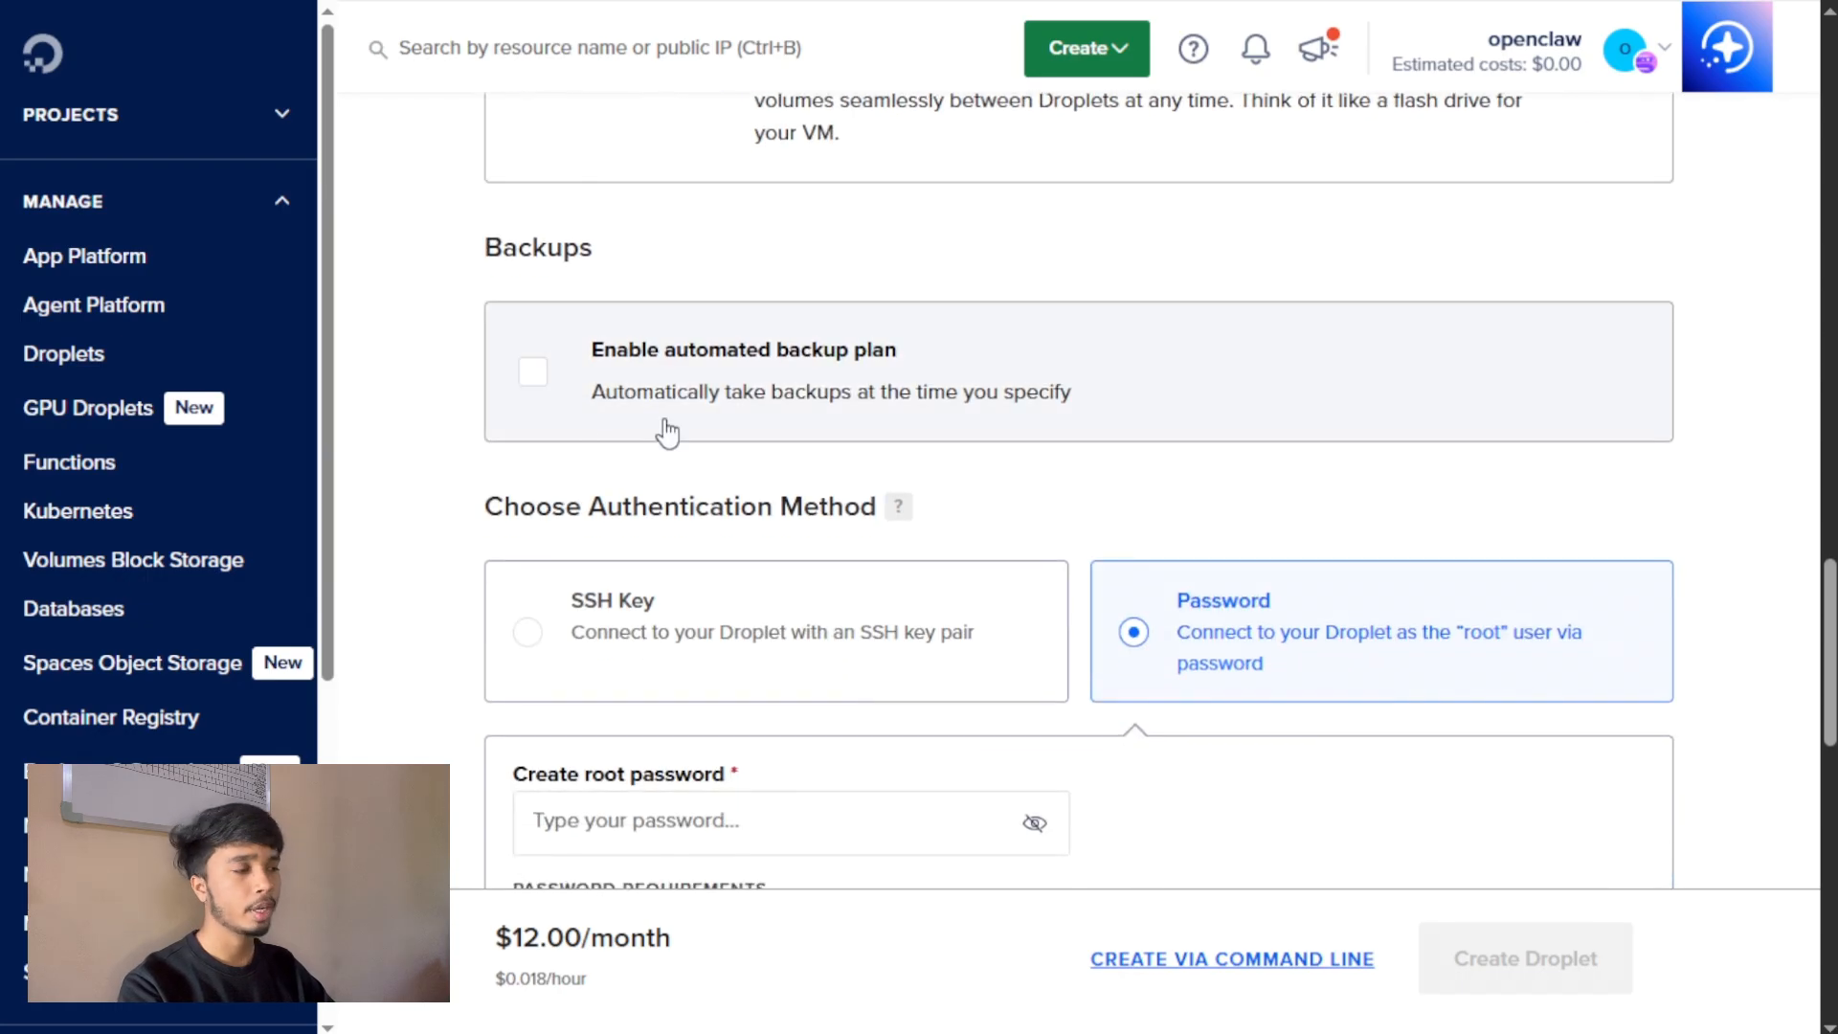
pyautogui.click(533, 373)
pyautogui.scroll(-2, 525, 382)
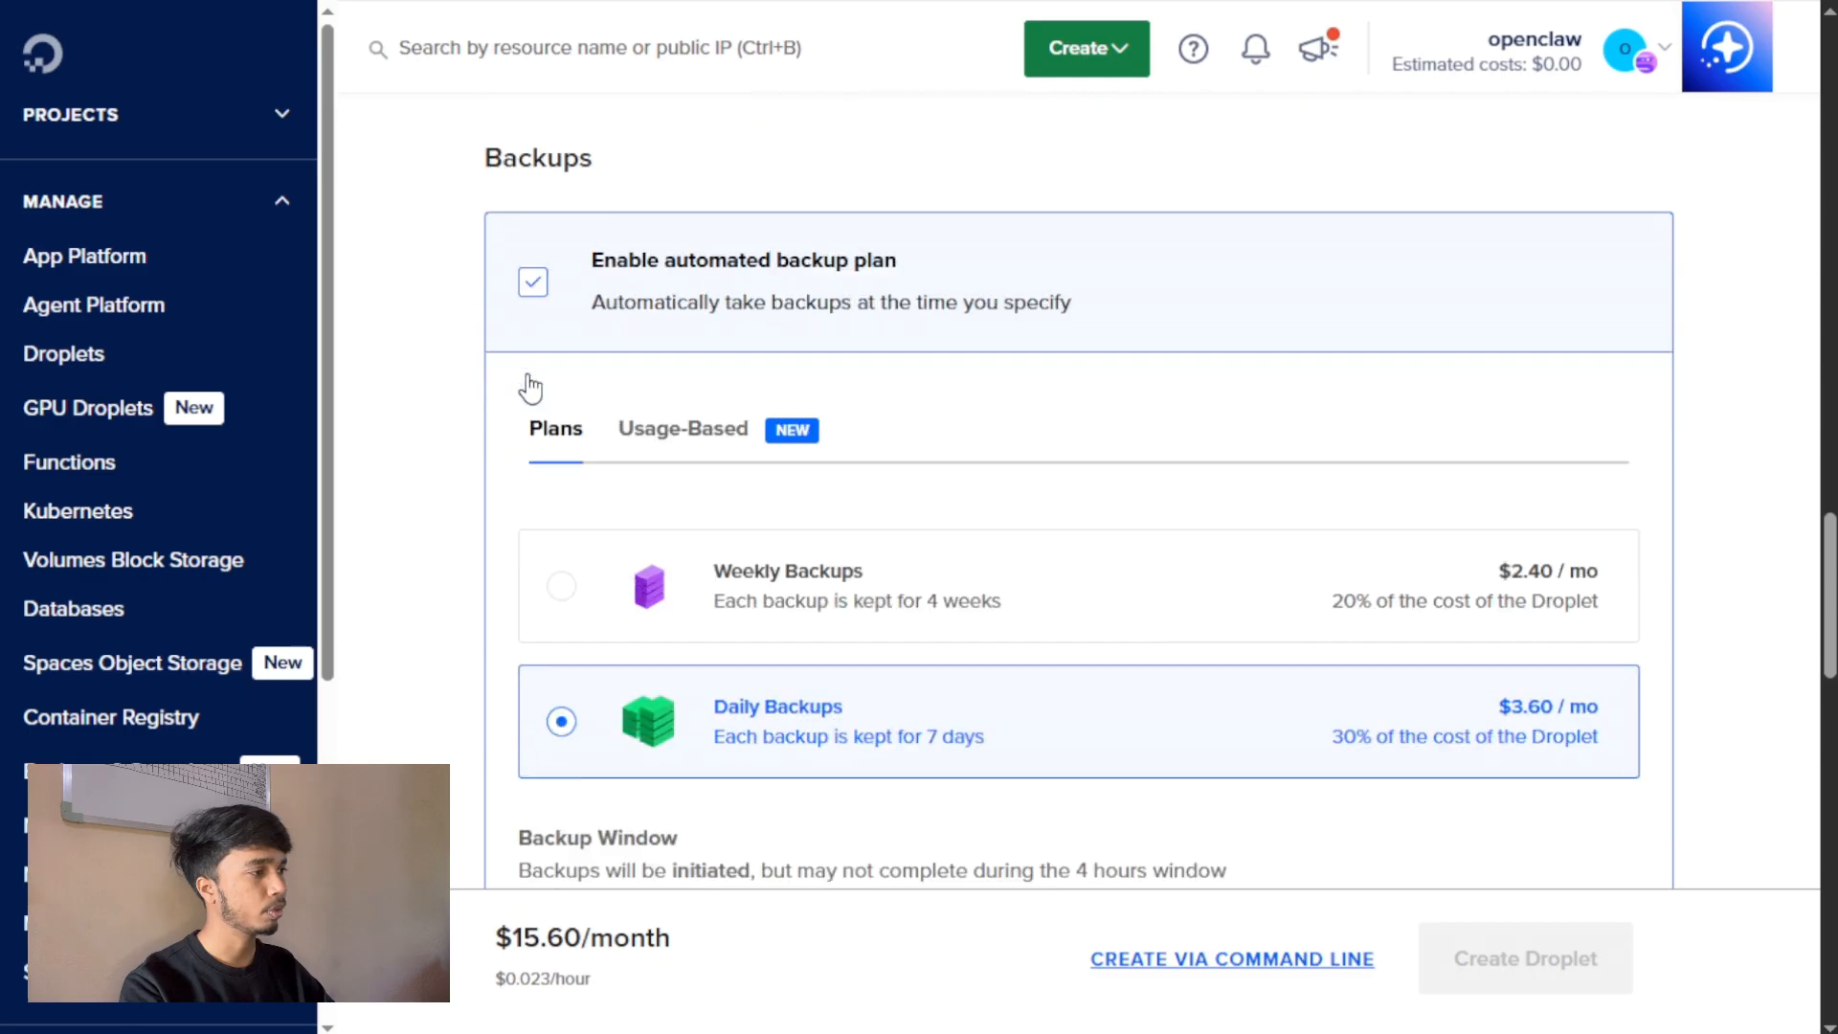
pyautogui.click(960, 565)
pyautogui.click(923, 651)
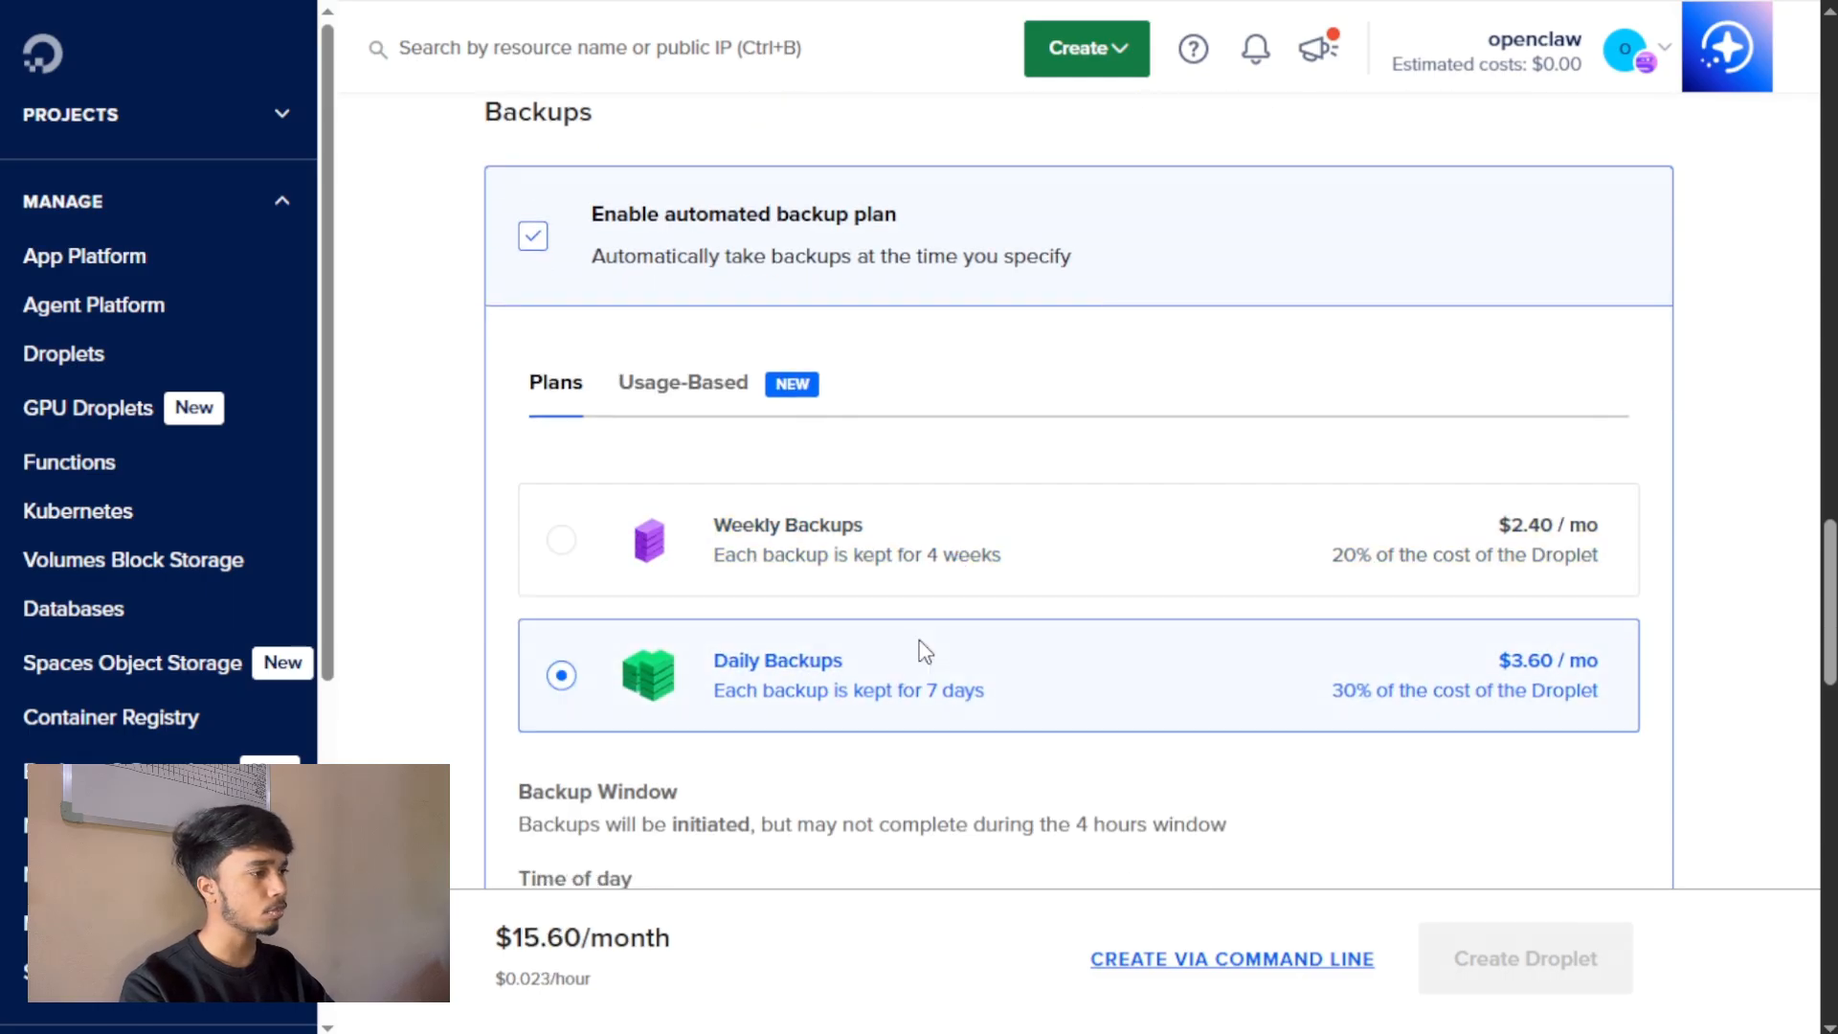
pyautogui.click(537, 238)
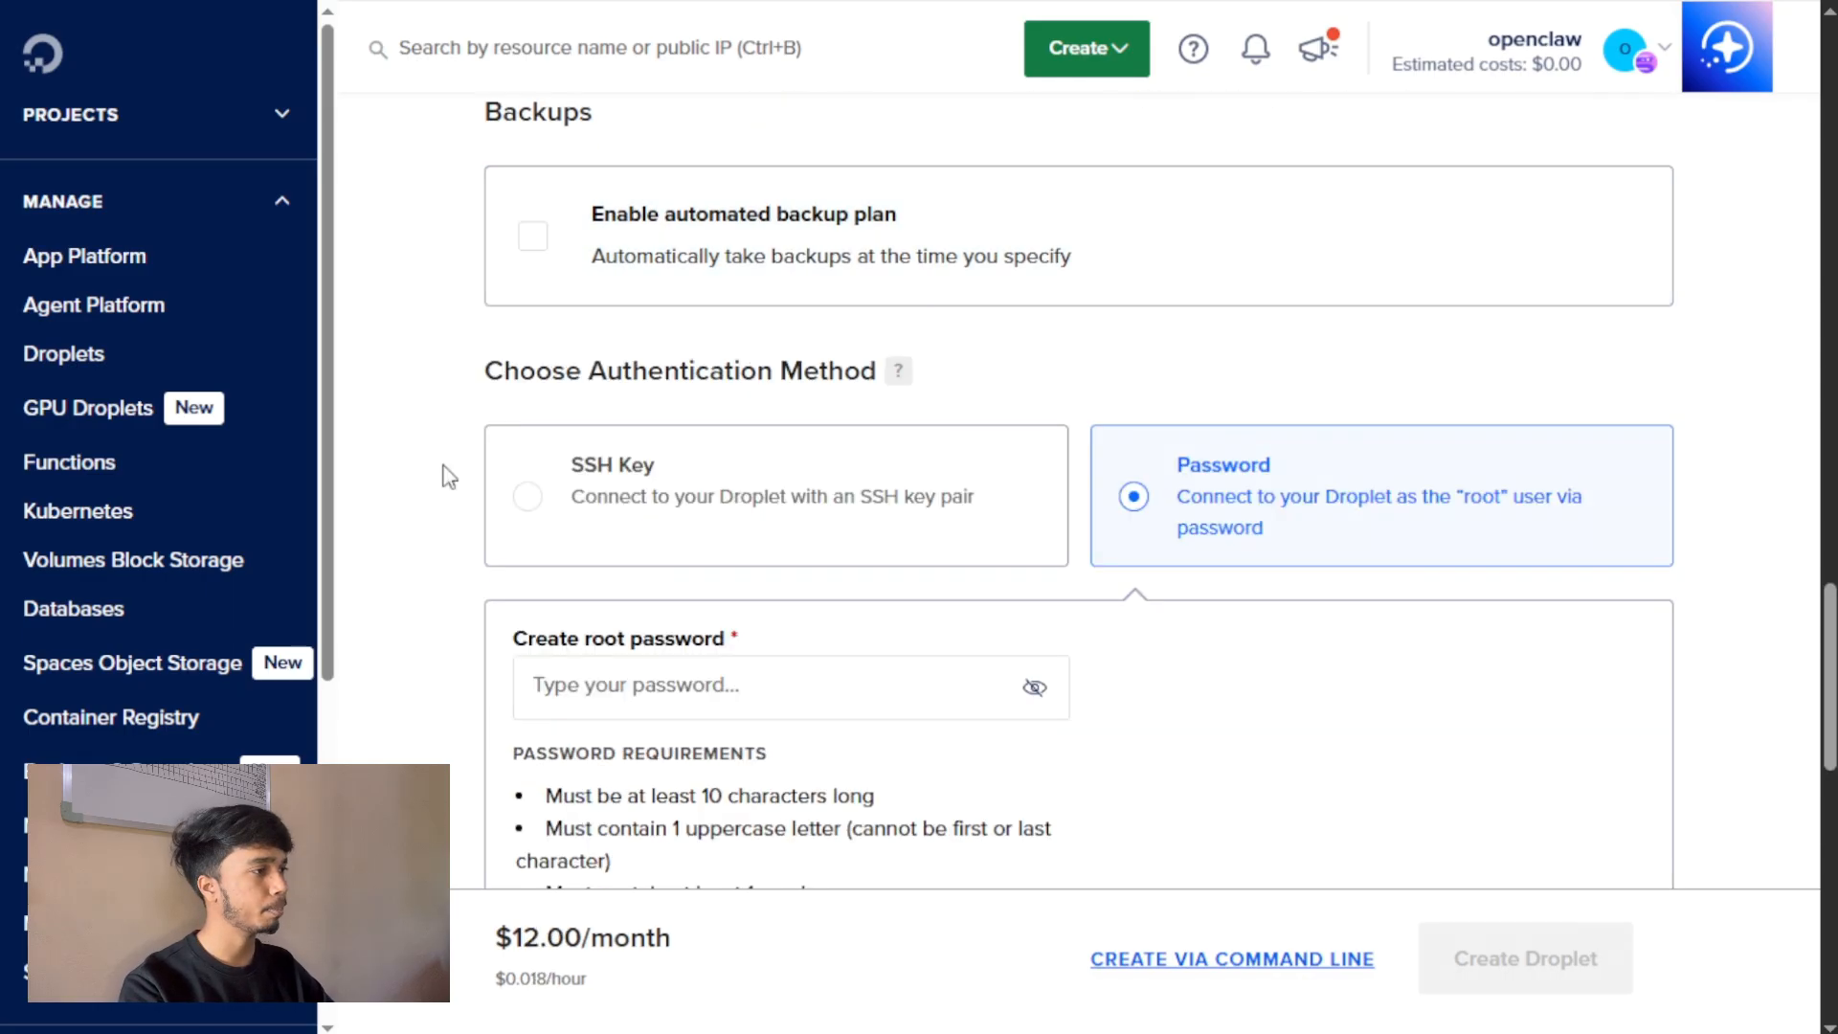
# Enter the root password for the Droplet under the Password authentication method.
pyautogui.scroll(-1, 474, 452)
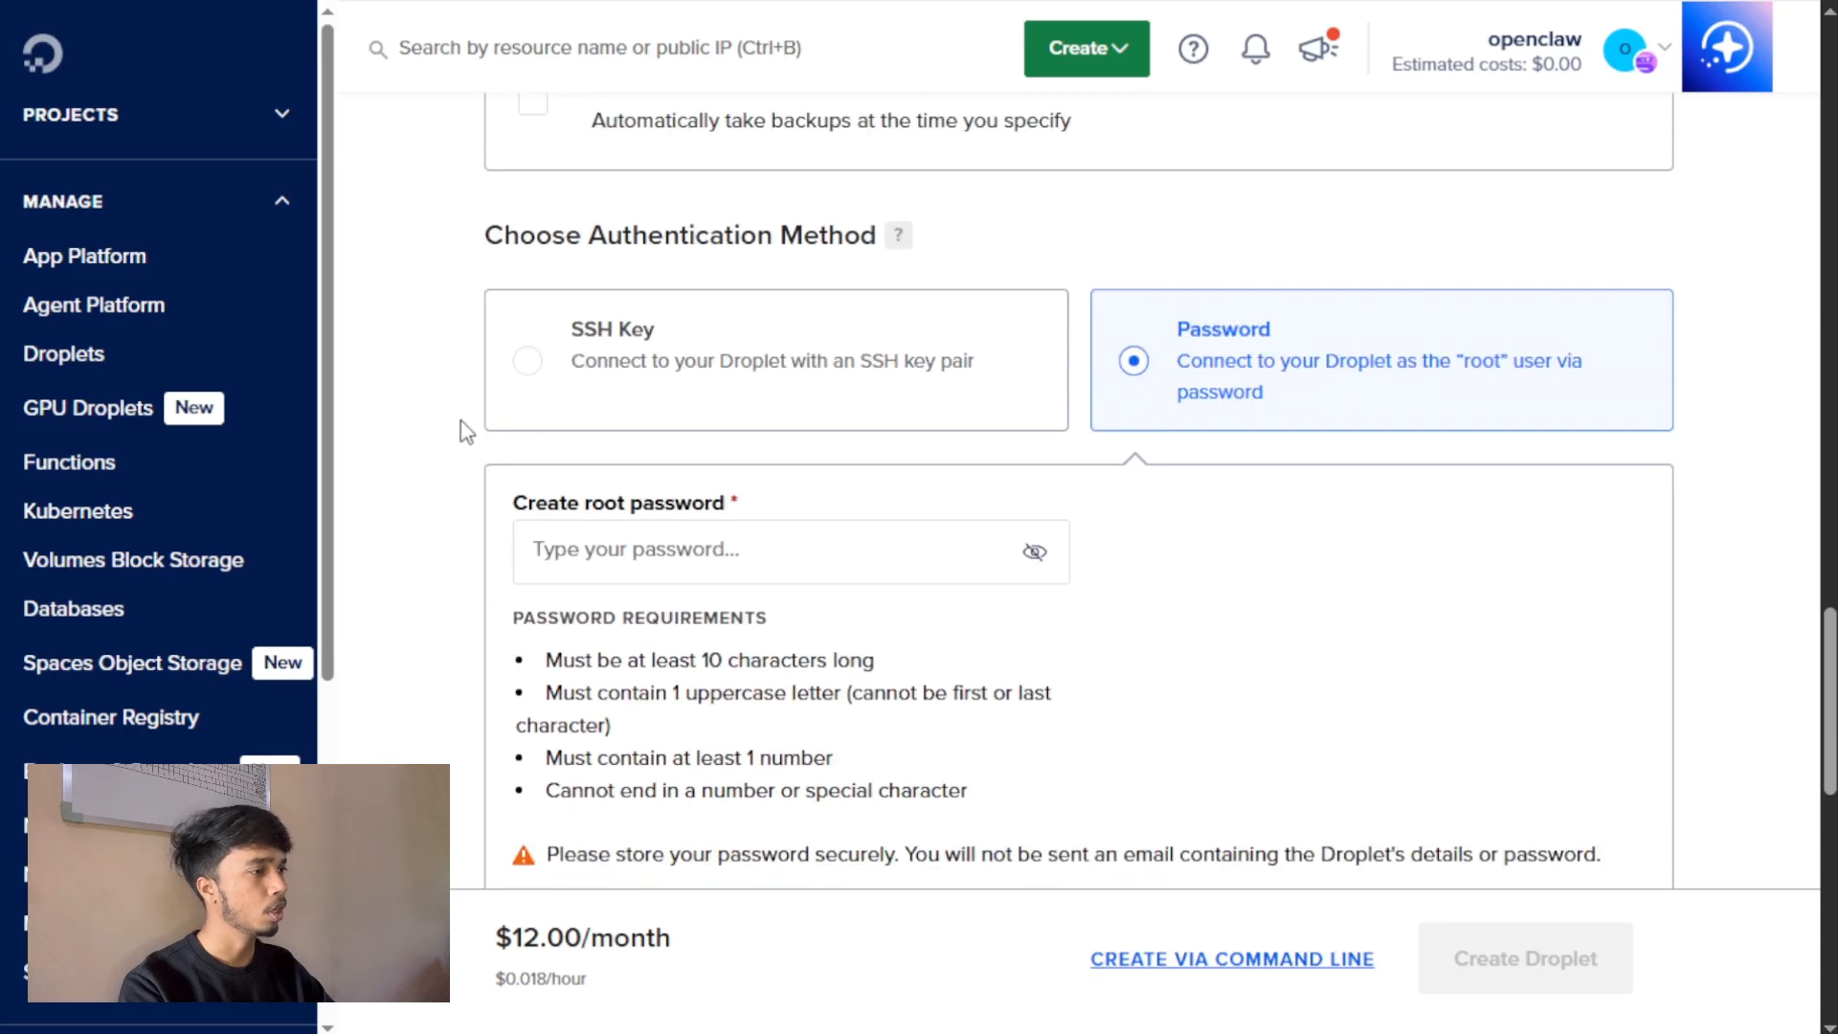
pyautogui.scroll(-1, 466, 428)
pyautogui.click(536, 417)
pyautogui.hotkey('ctrl', 'v')
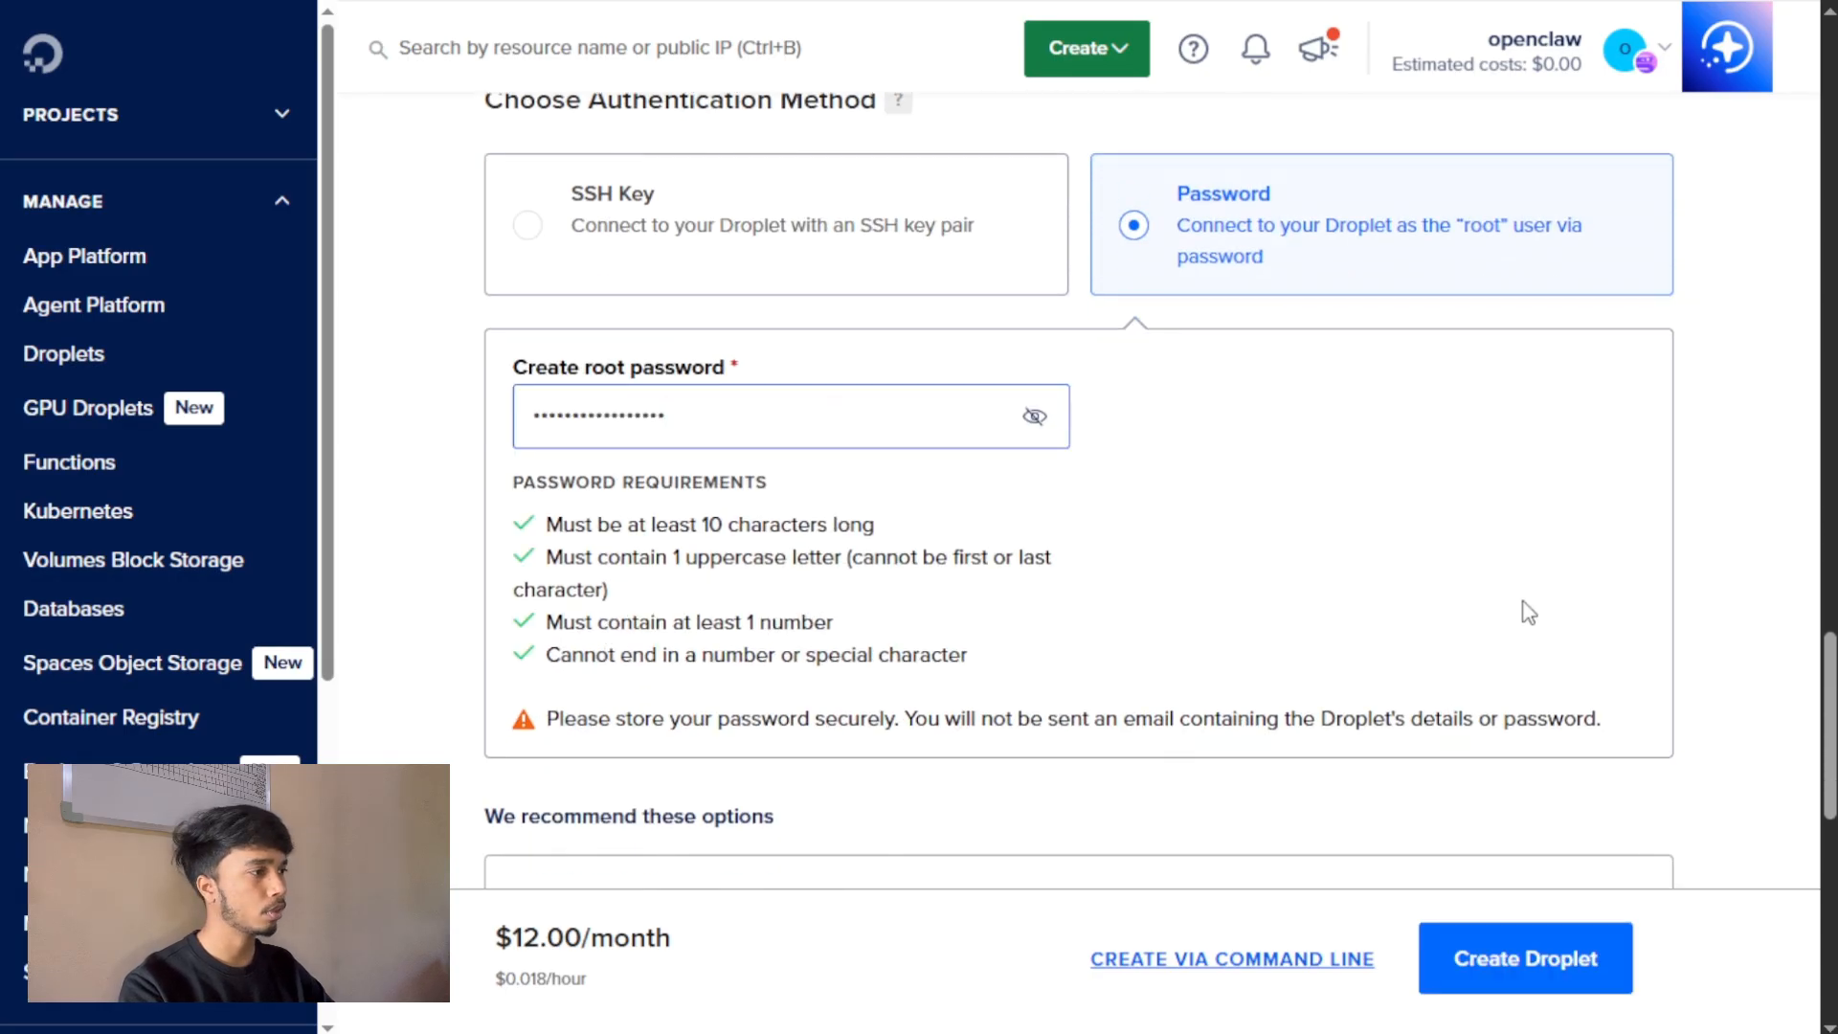
# Check the remaining recommended options and create the Droplet.
pyautogui.scroll(-2, 1700, 622)
pyautogui.scroll(1, 1538, 594)
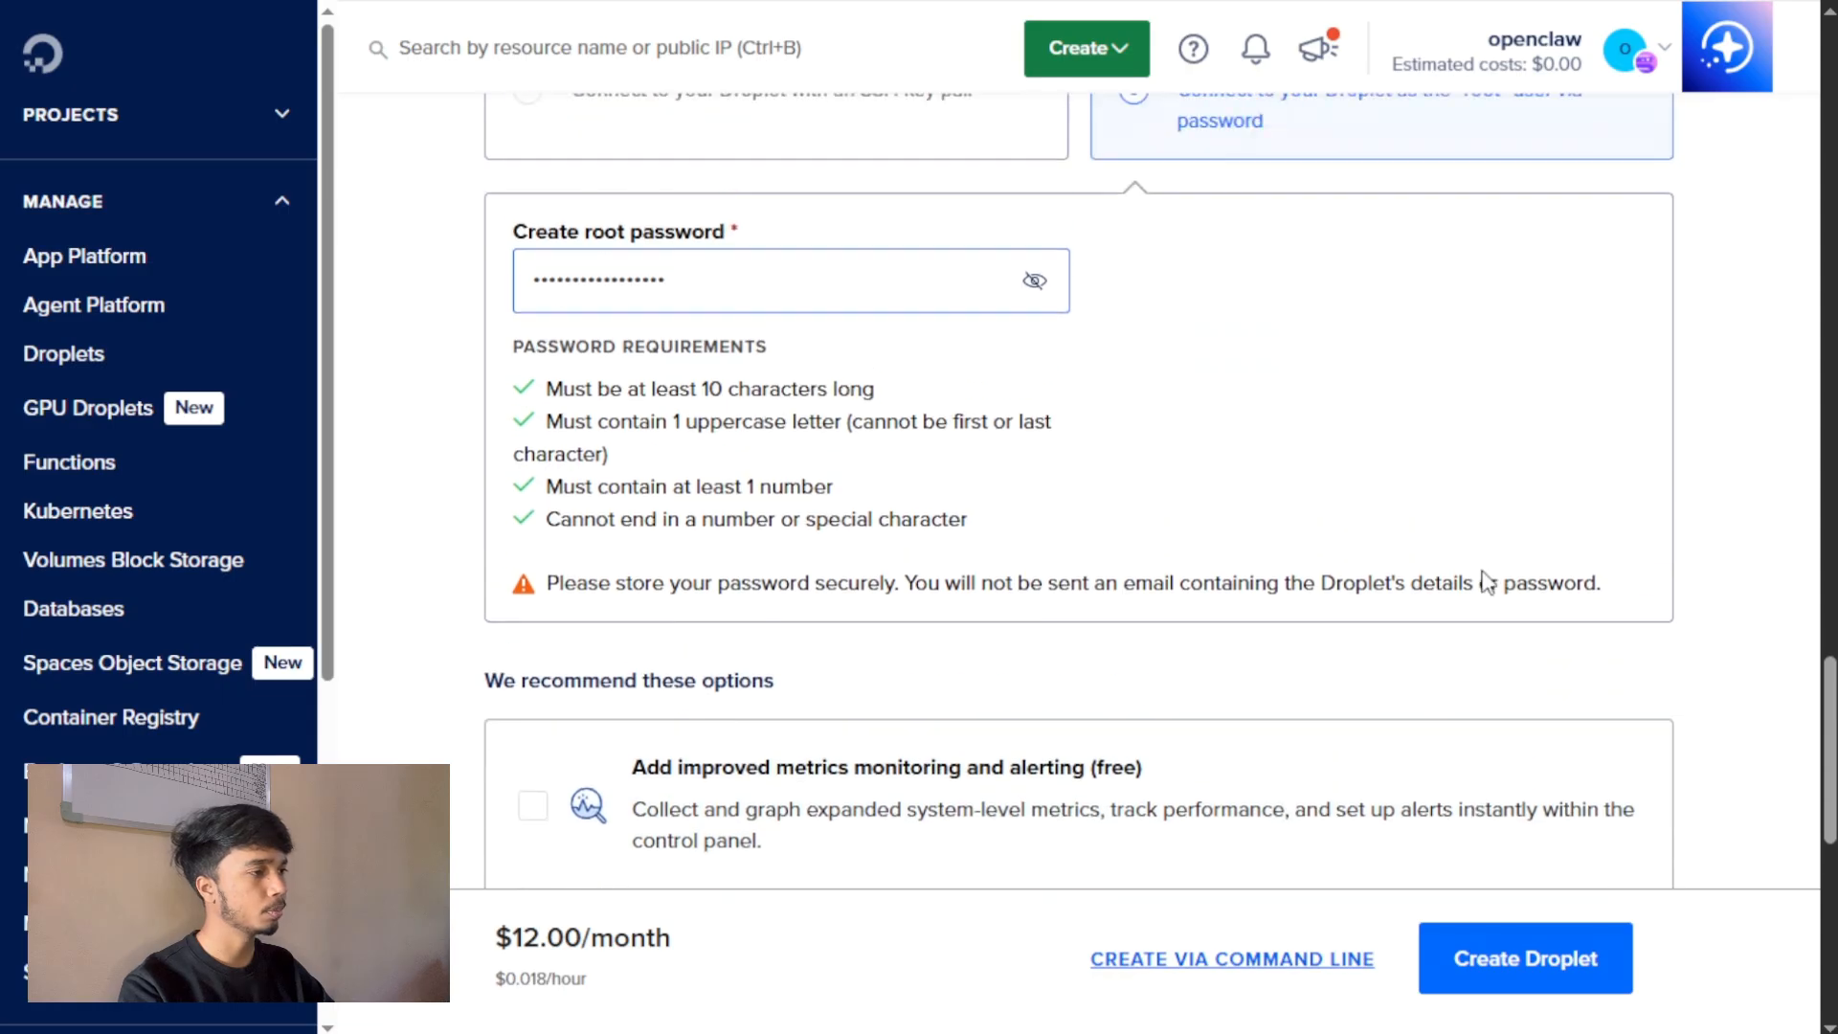
pyautogui.scroll(-4, 1485, 583)
pyautogui.scroll(-3, 1486, 582)
pyautogui.click(1530, 933)
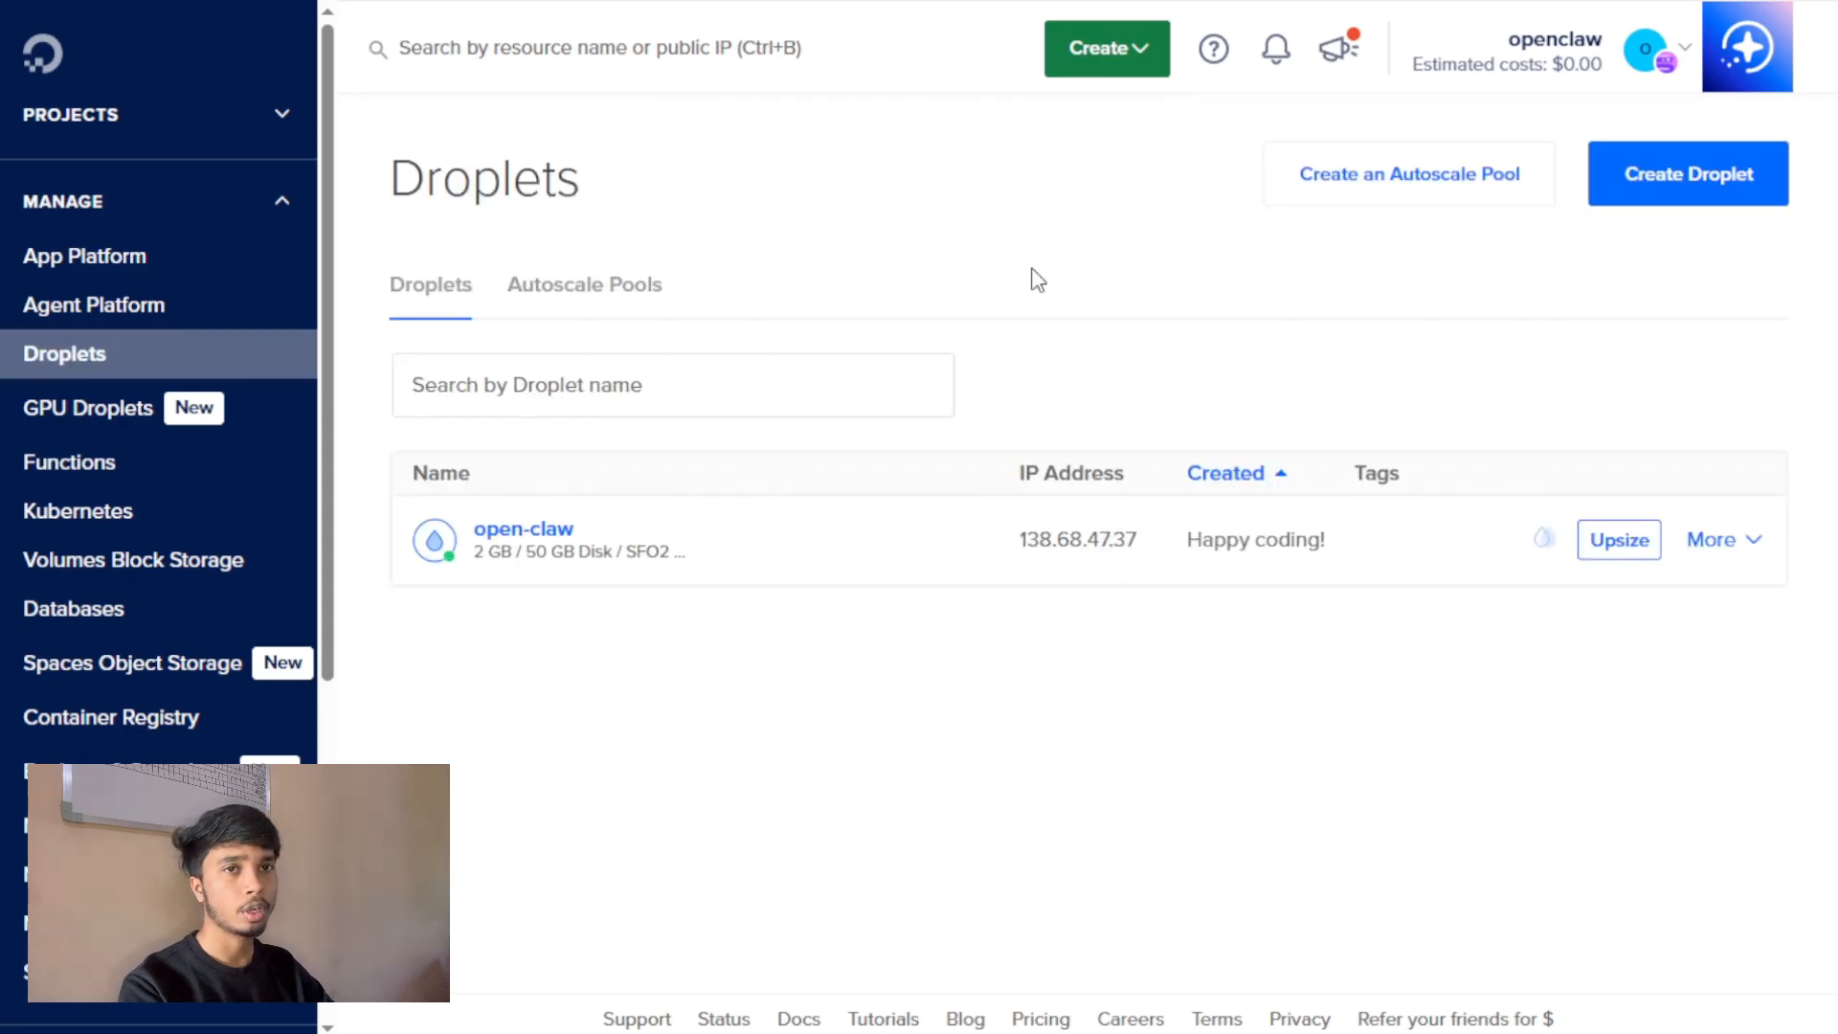
# Open the open-claw Droplet's web console and shrink the console window slightly.
pyautogui.click(548, 529)
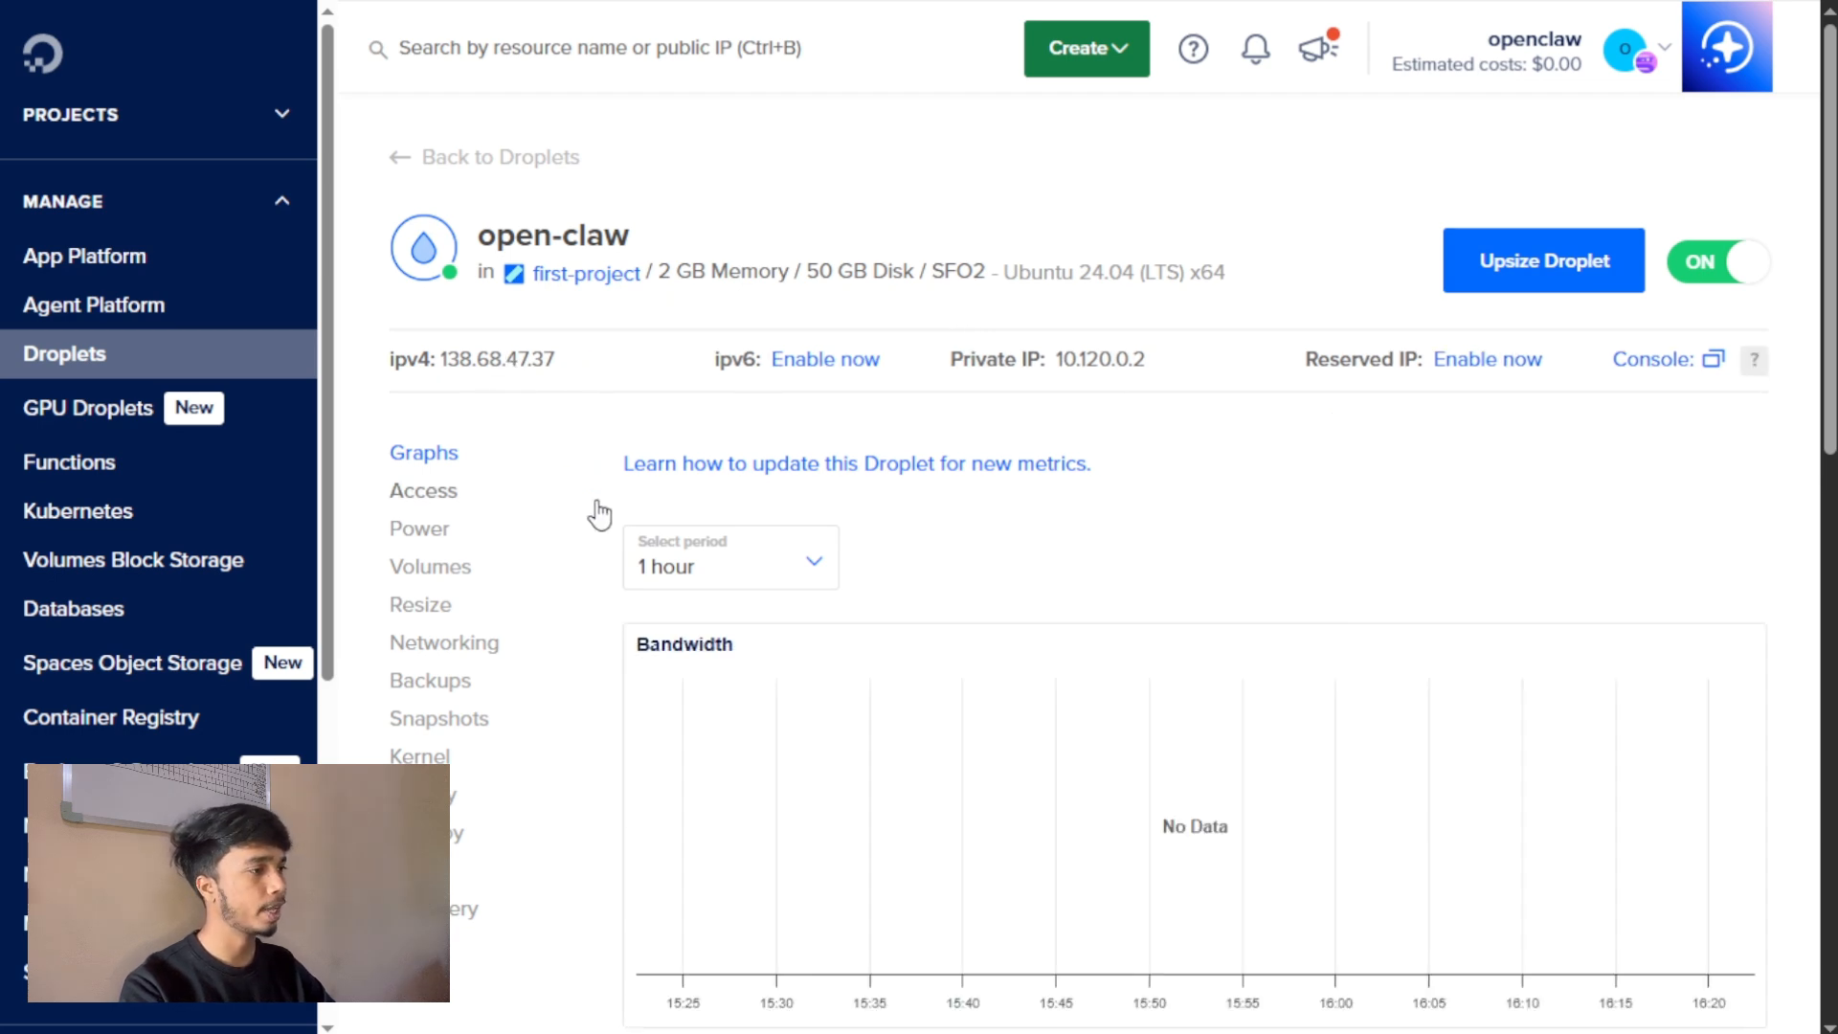
pyautogui.click(1714, 362)
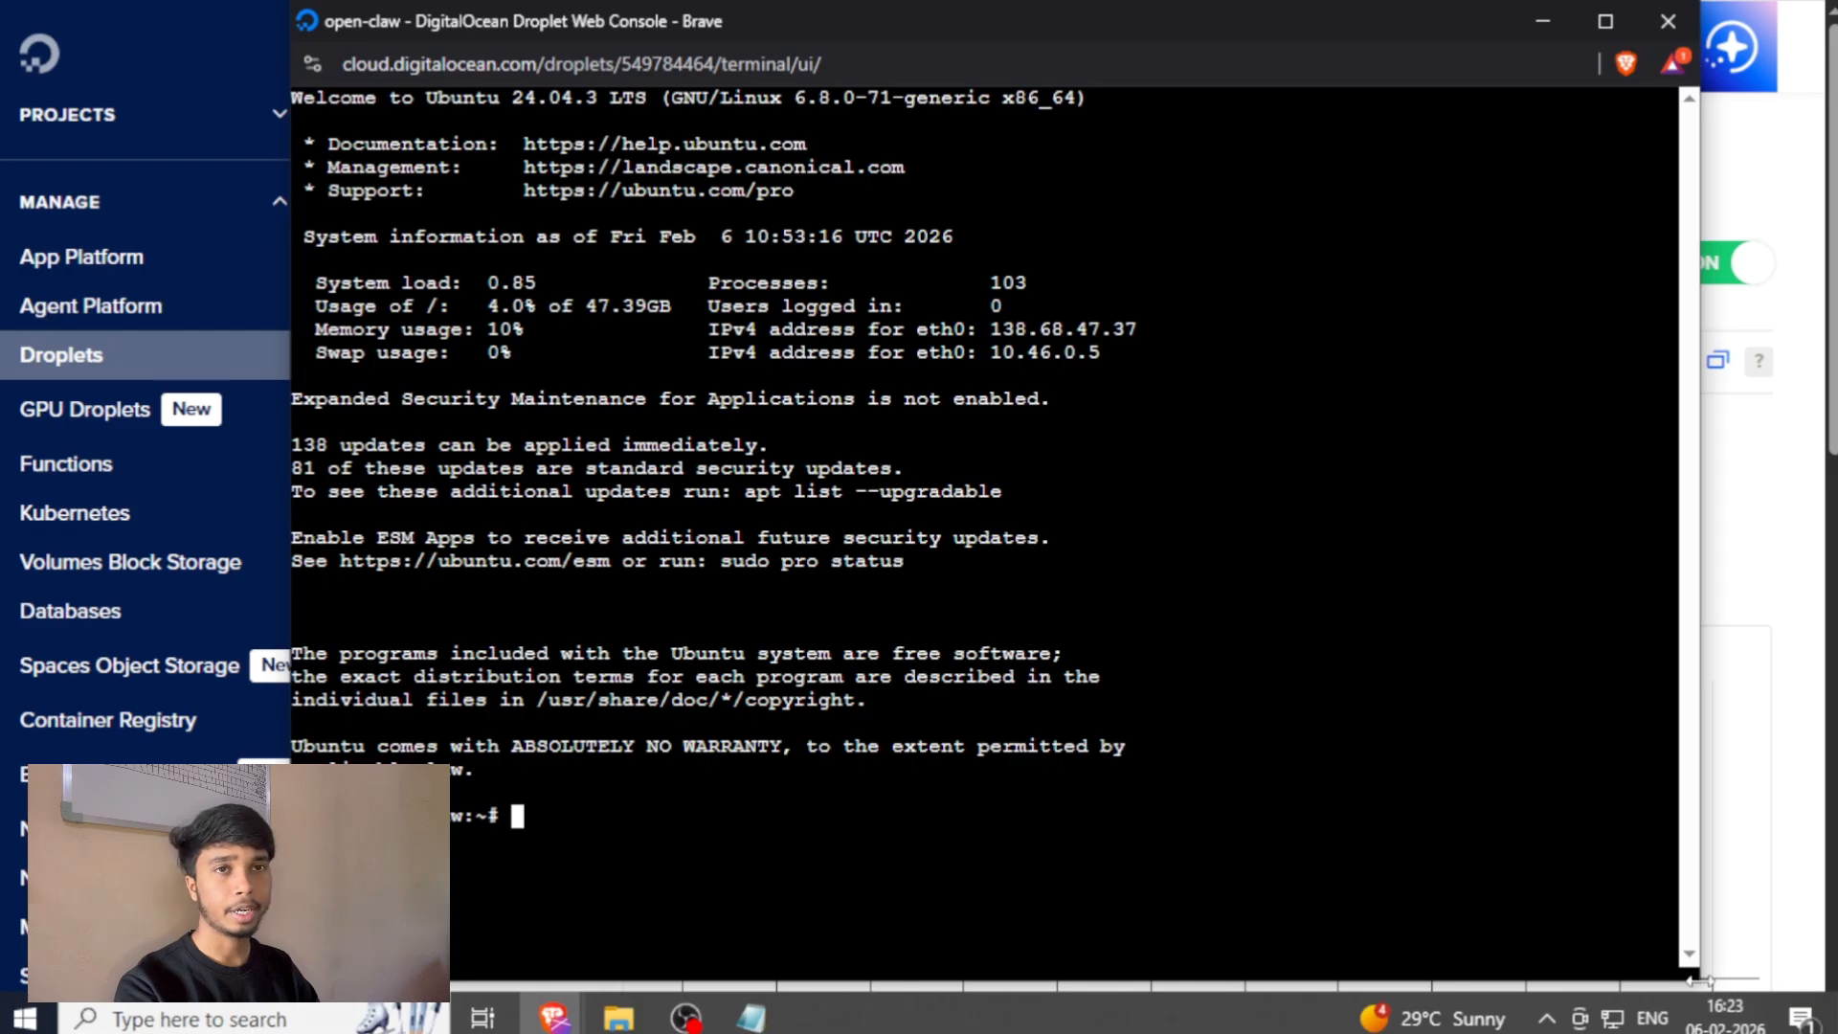
pyautogui.moveTo(1689, 978); pyautogui.dragTo(1646, 934)
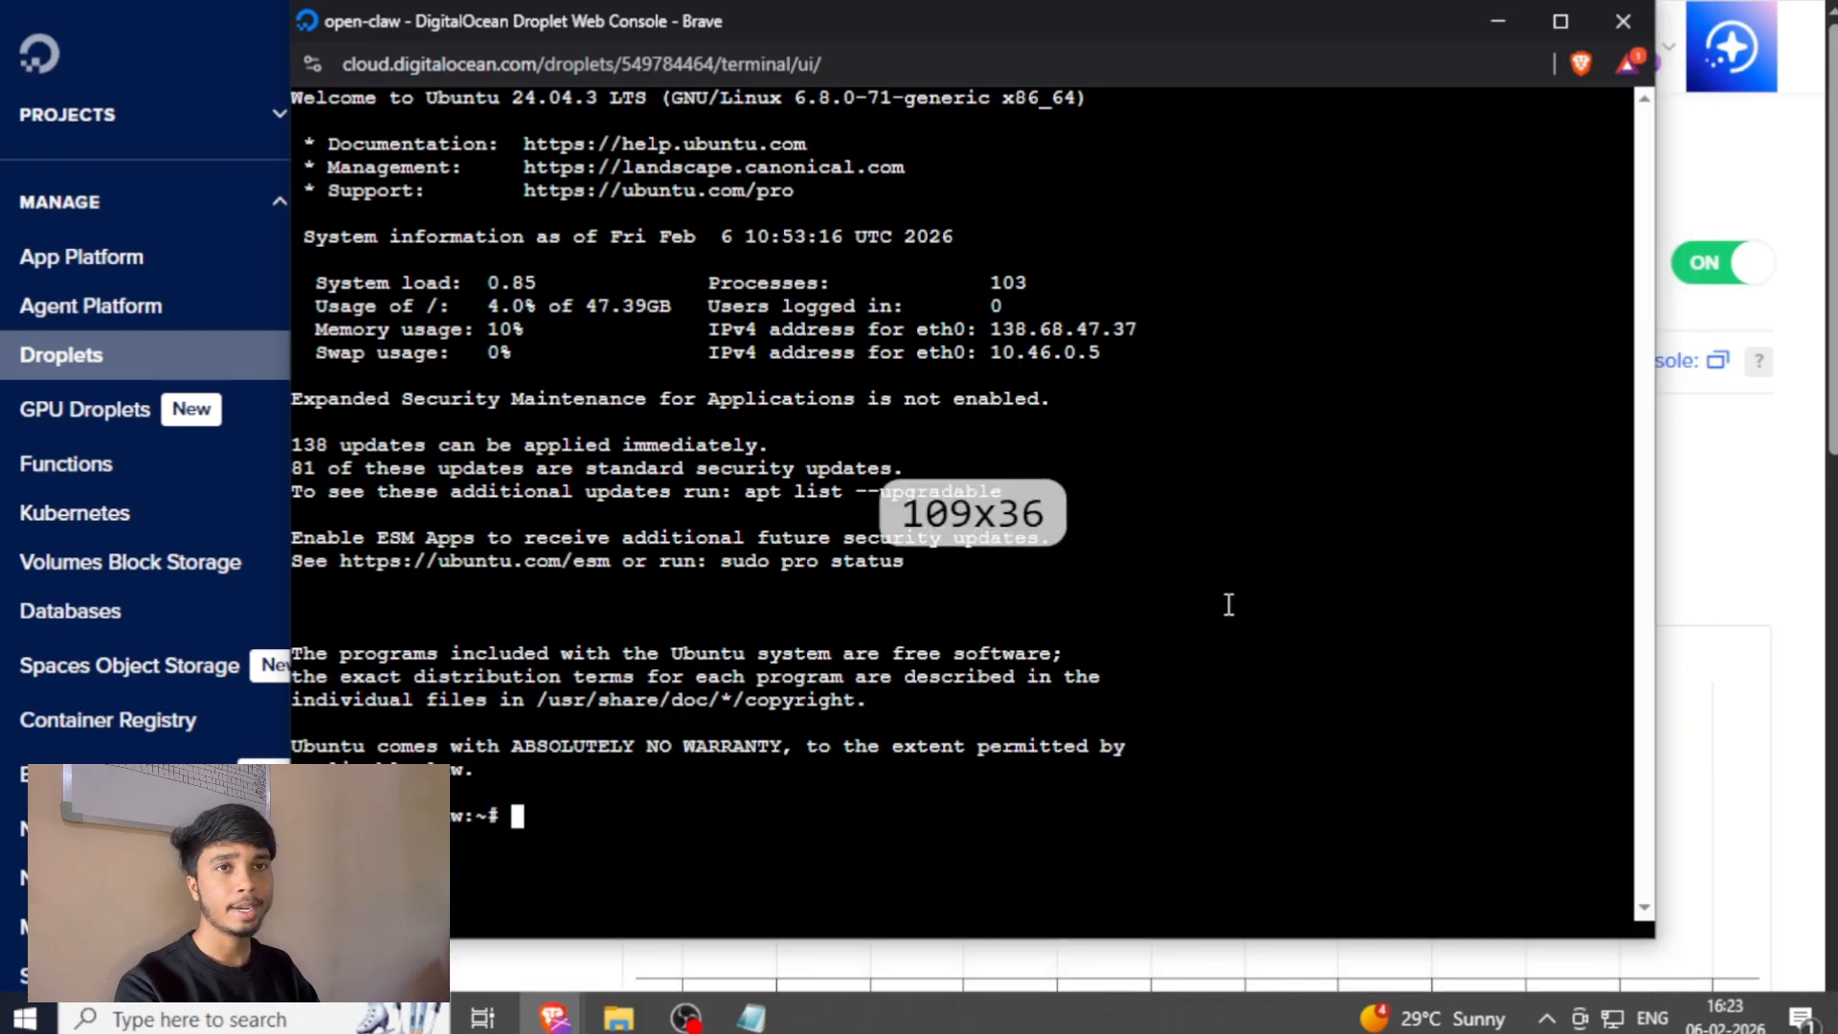
# Close the open-claw Droplet's web console window.
pyautogui.moveTo(986, 19); pyautogui.dragTo(996, 30)
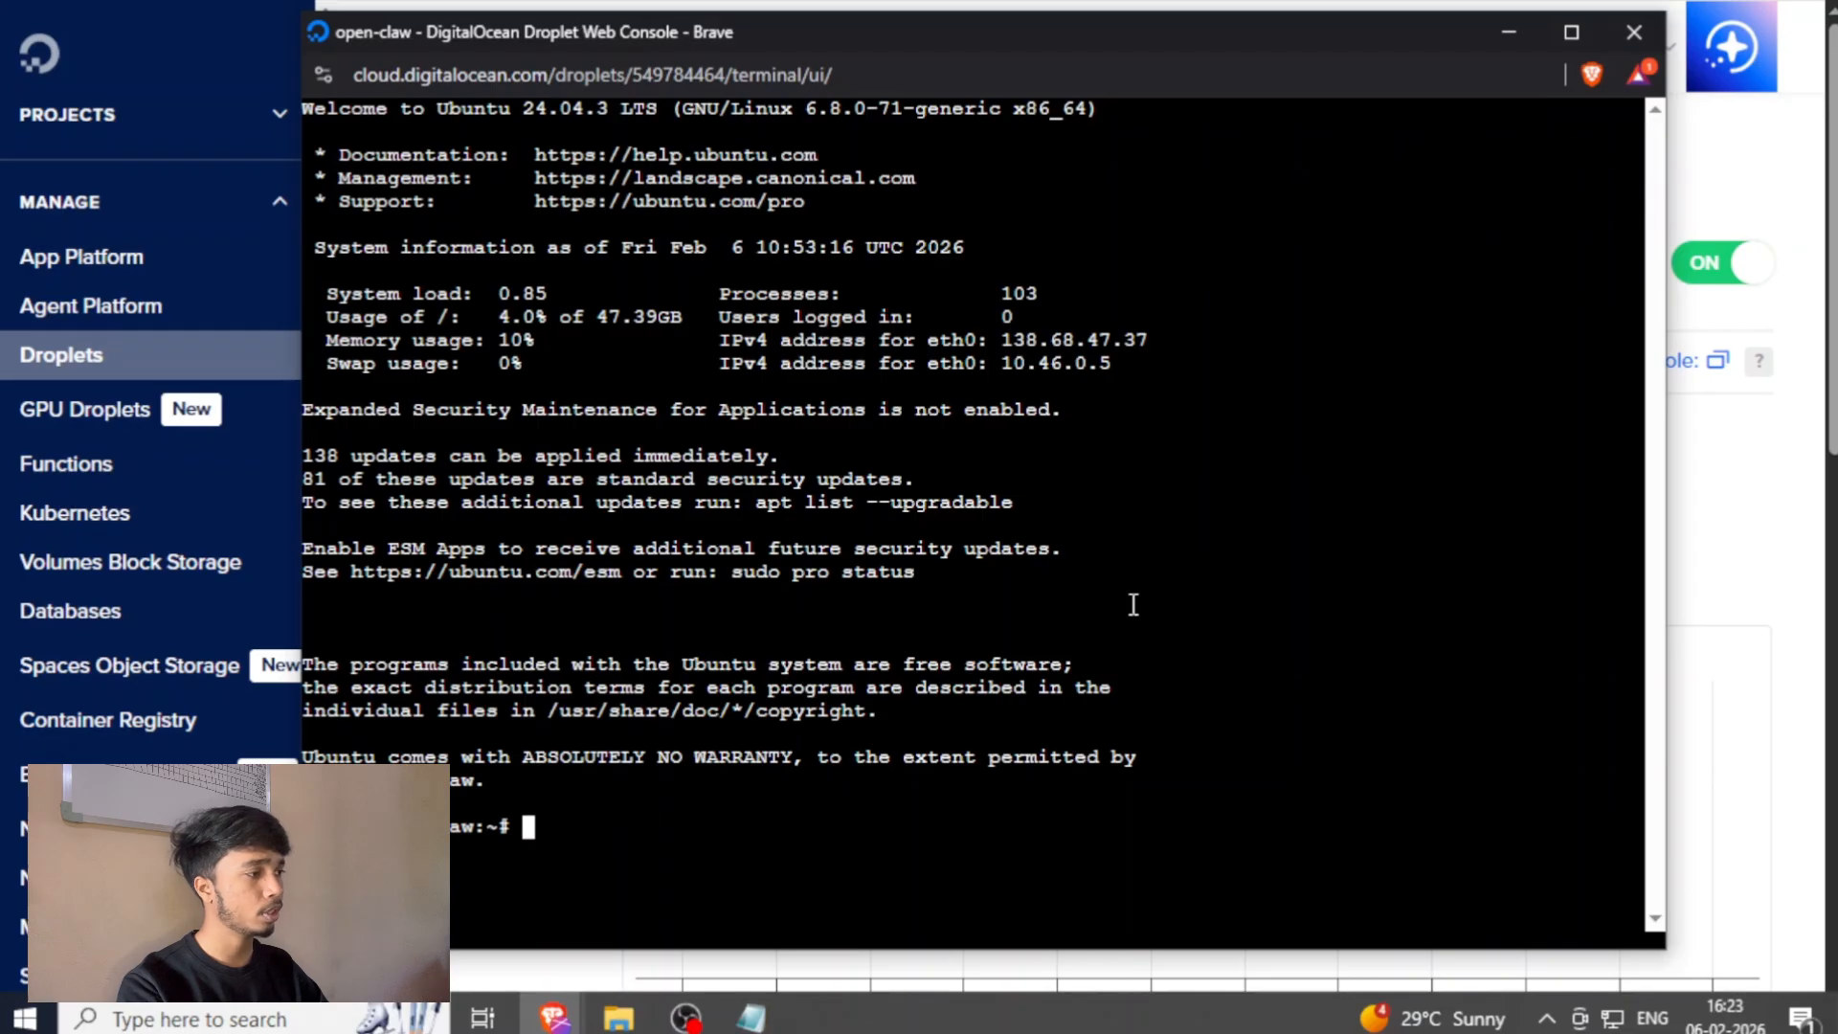
pyautogui.click(1632, 33)
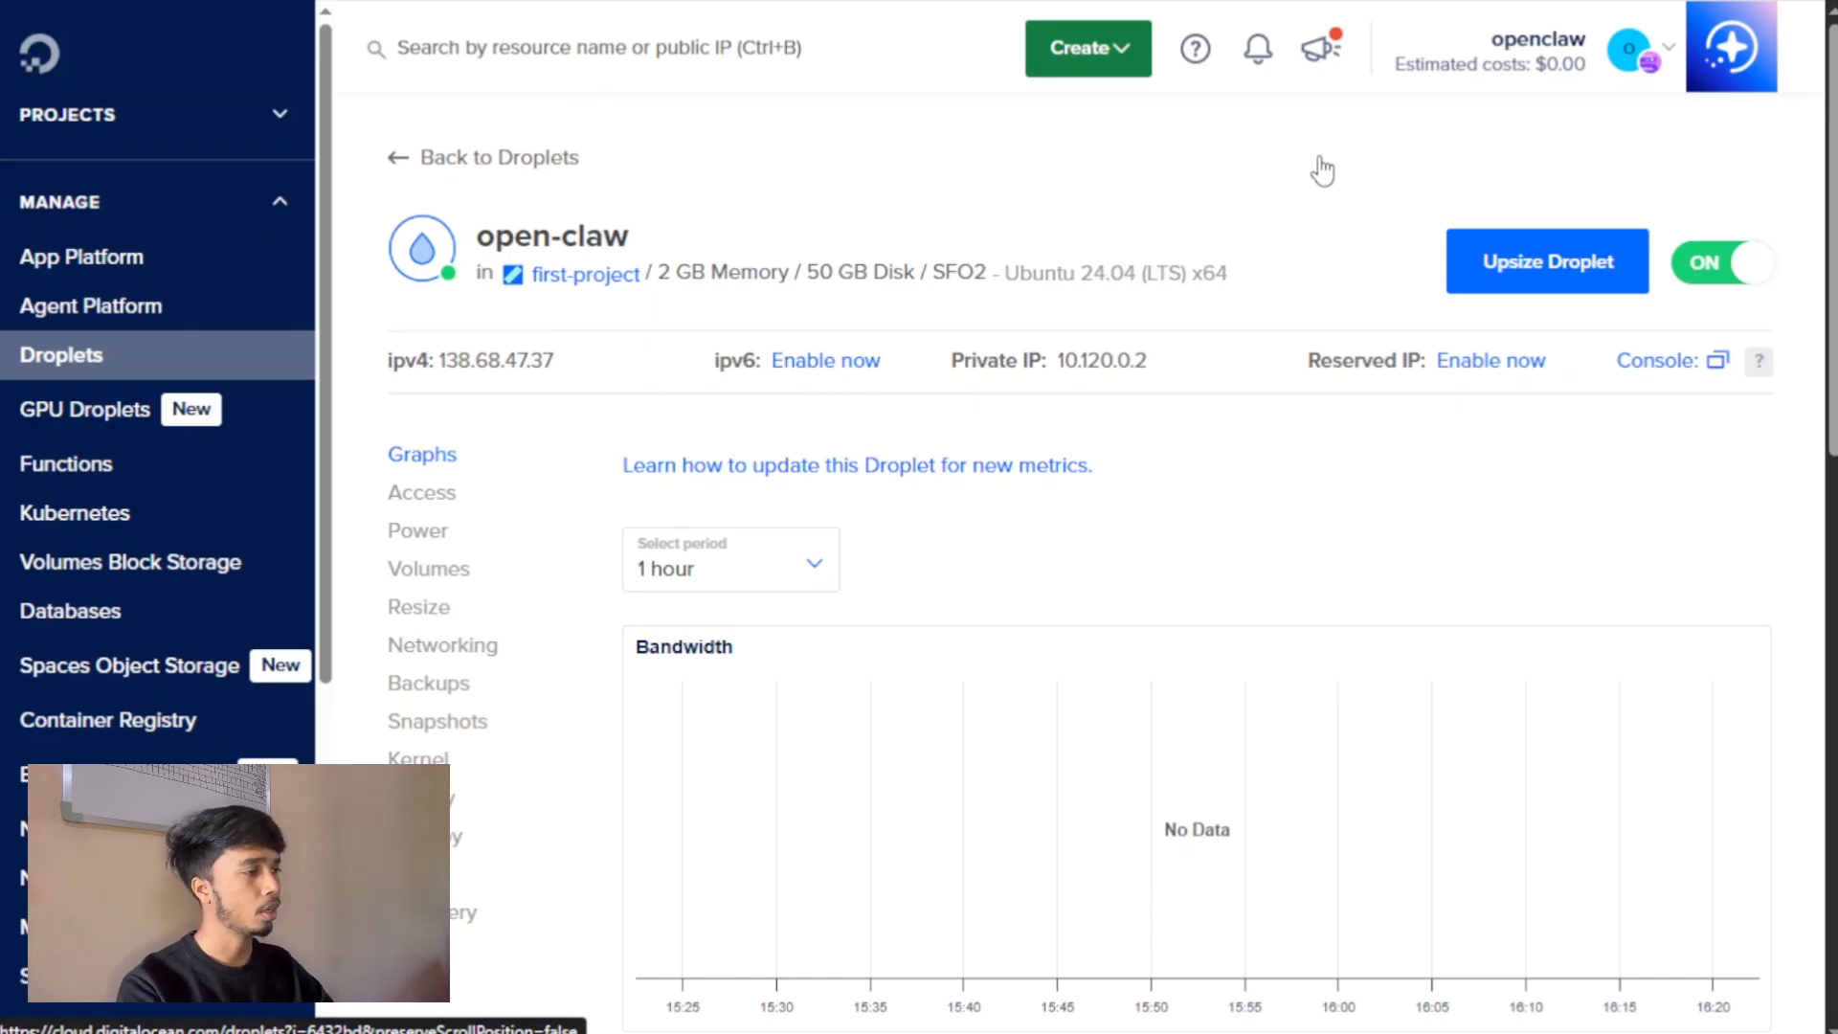
pyautogui.moveTo(1072, 573); pyautogui.dragTo(510, 574)
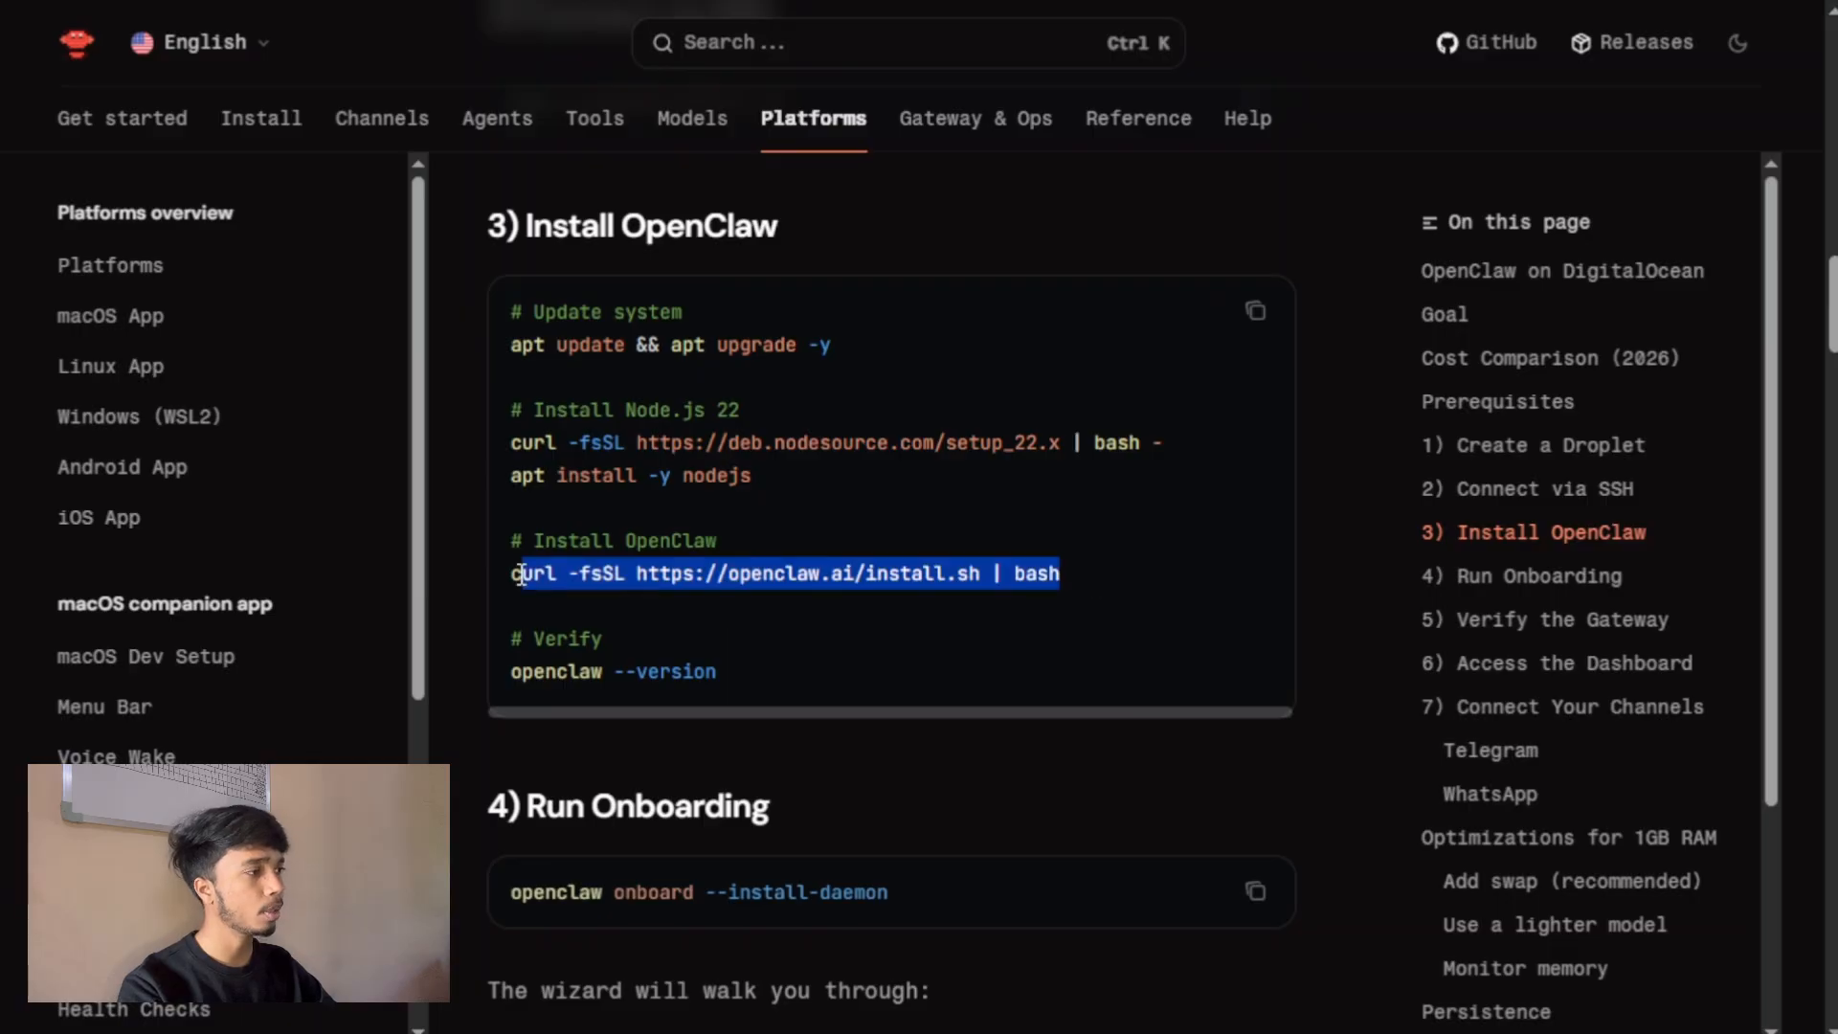
pyautogui.rightClick(505, 582)
pyautogui.click(586, 601)
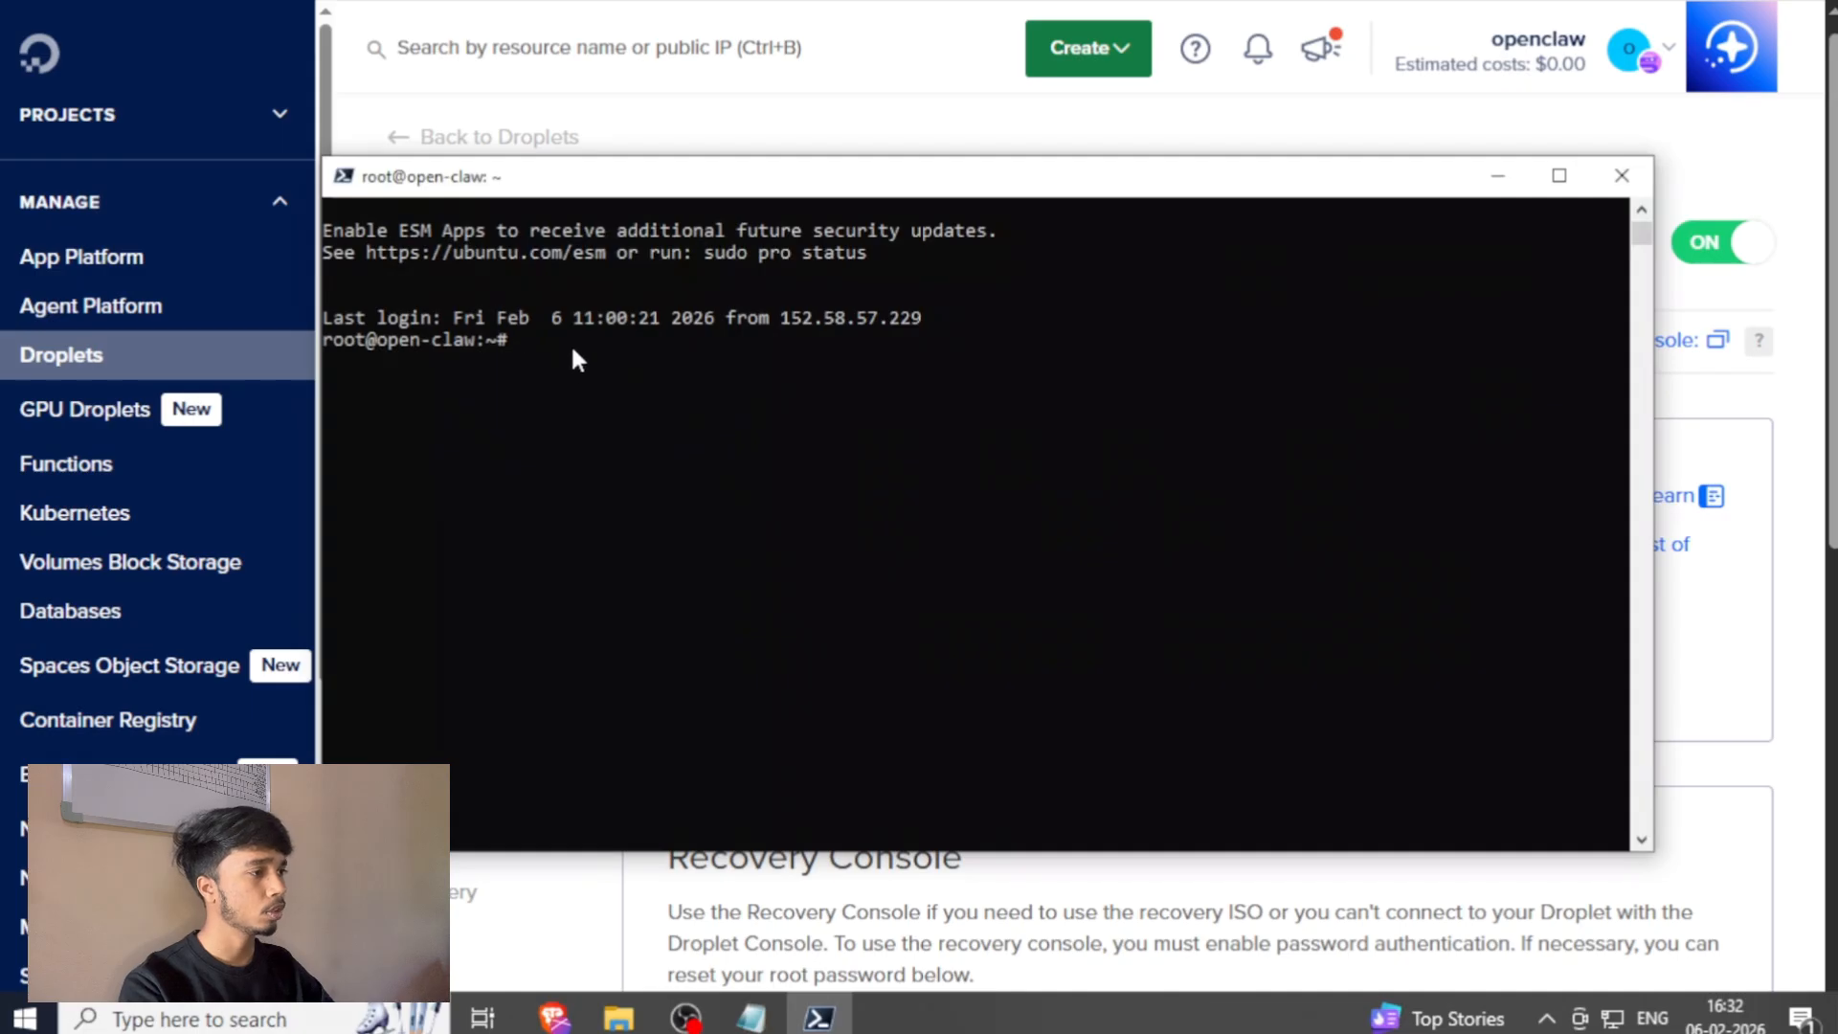
pyautogui.rightClick(573, 352)
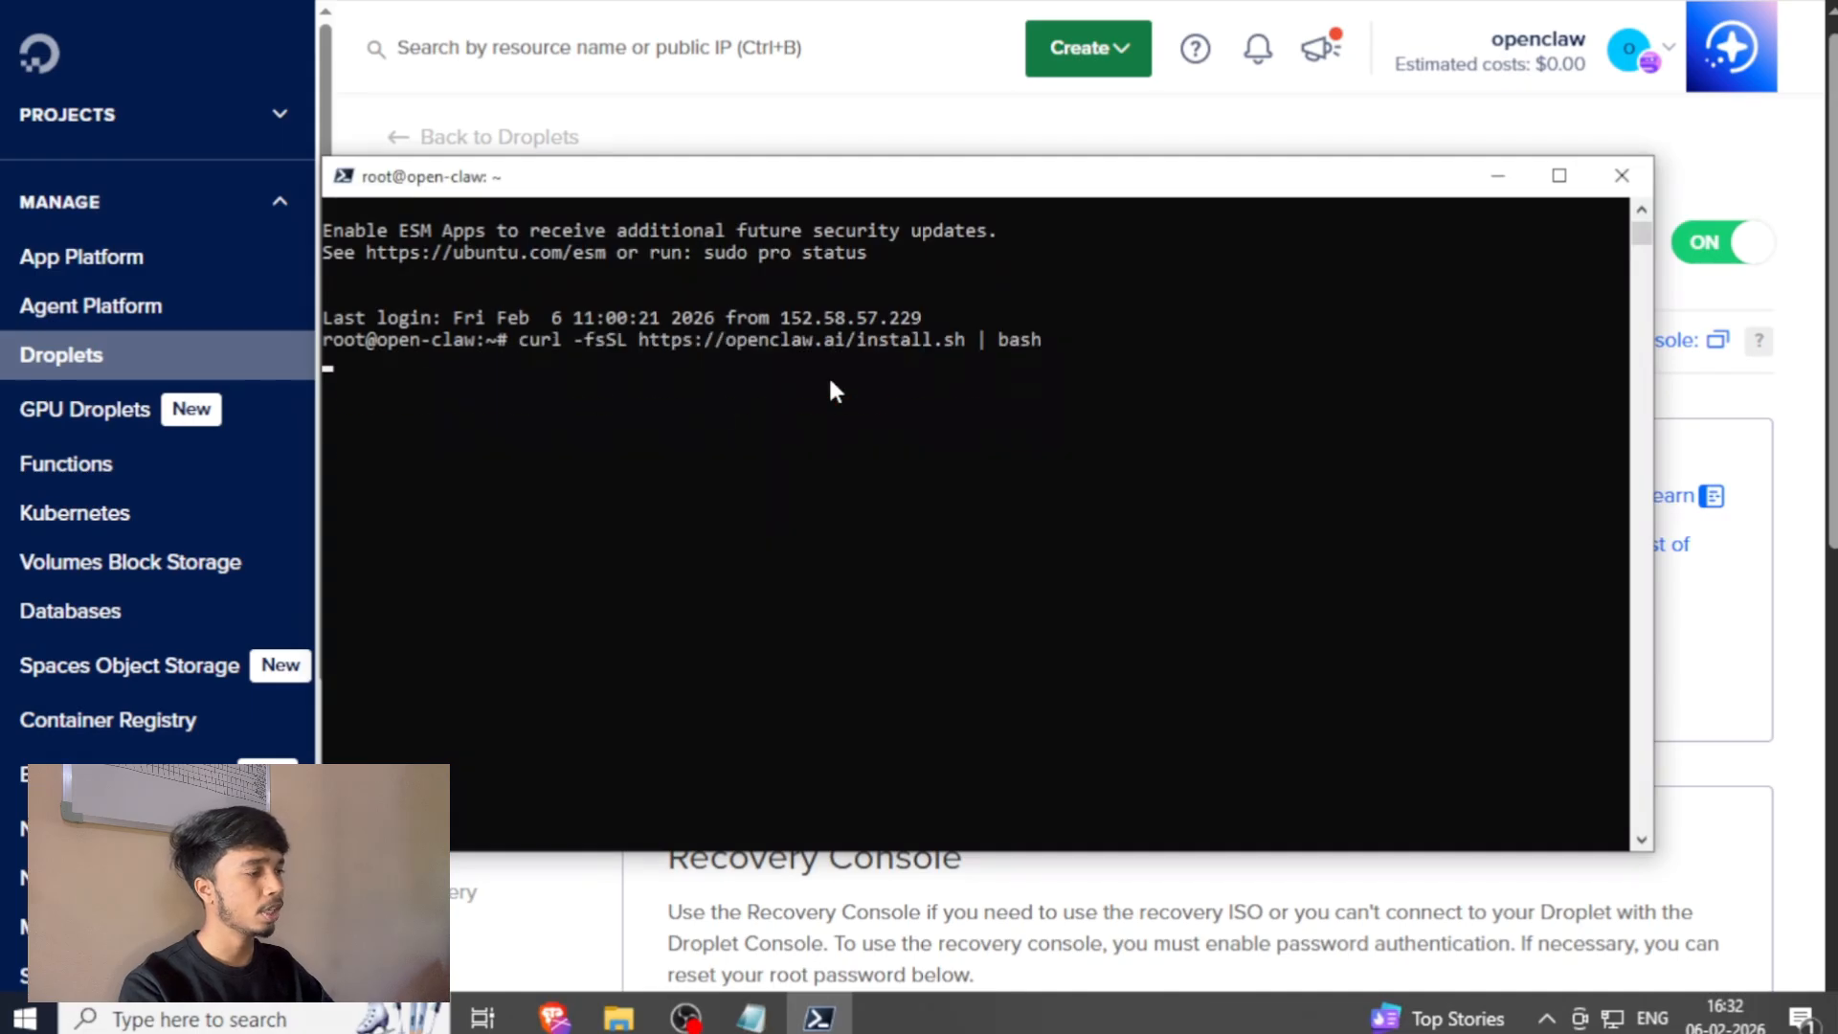
pyautogui.press('Return')
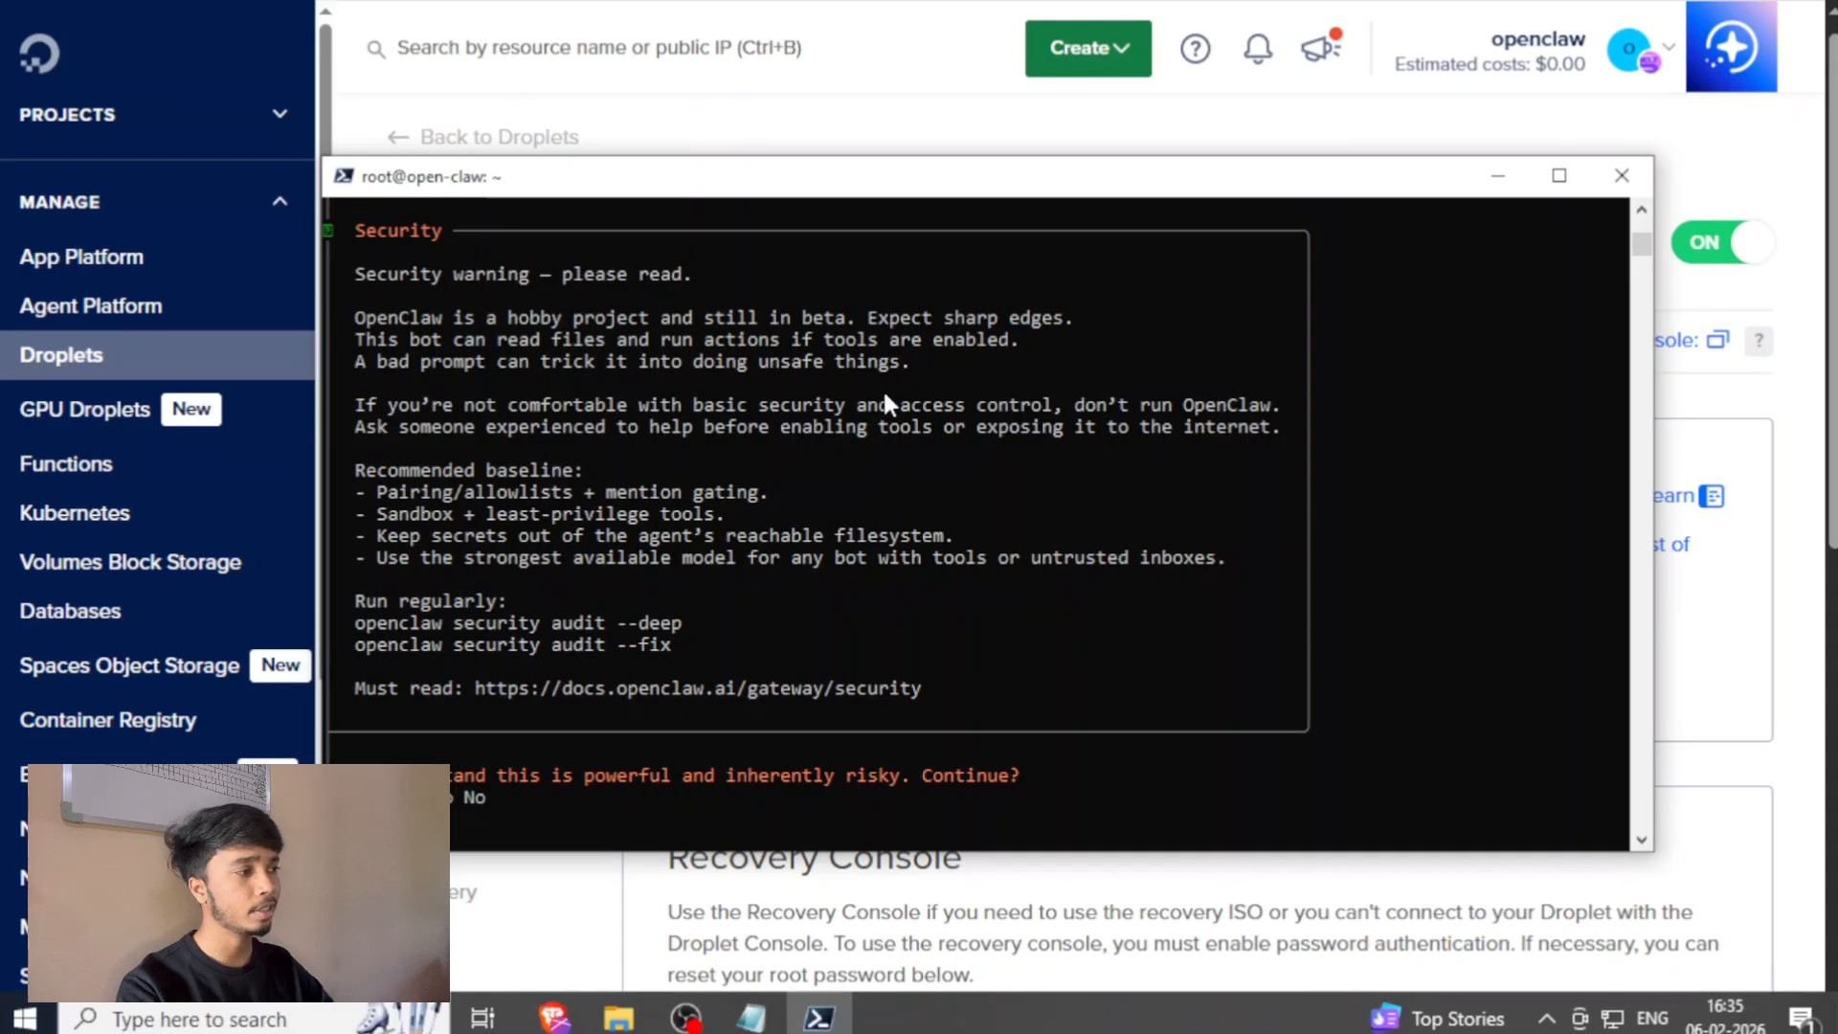
# Accept the security warning and start Manual onboarding with a local gateway and the workspace directory /root/.openclaw/workspace.
pyautogui.press('Return')
pyautogui.press('Down')
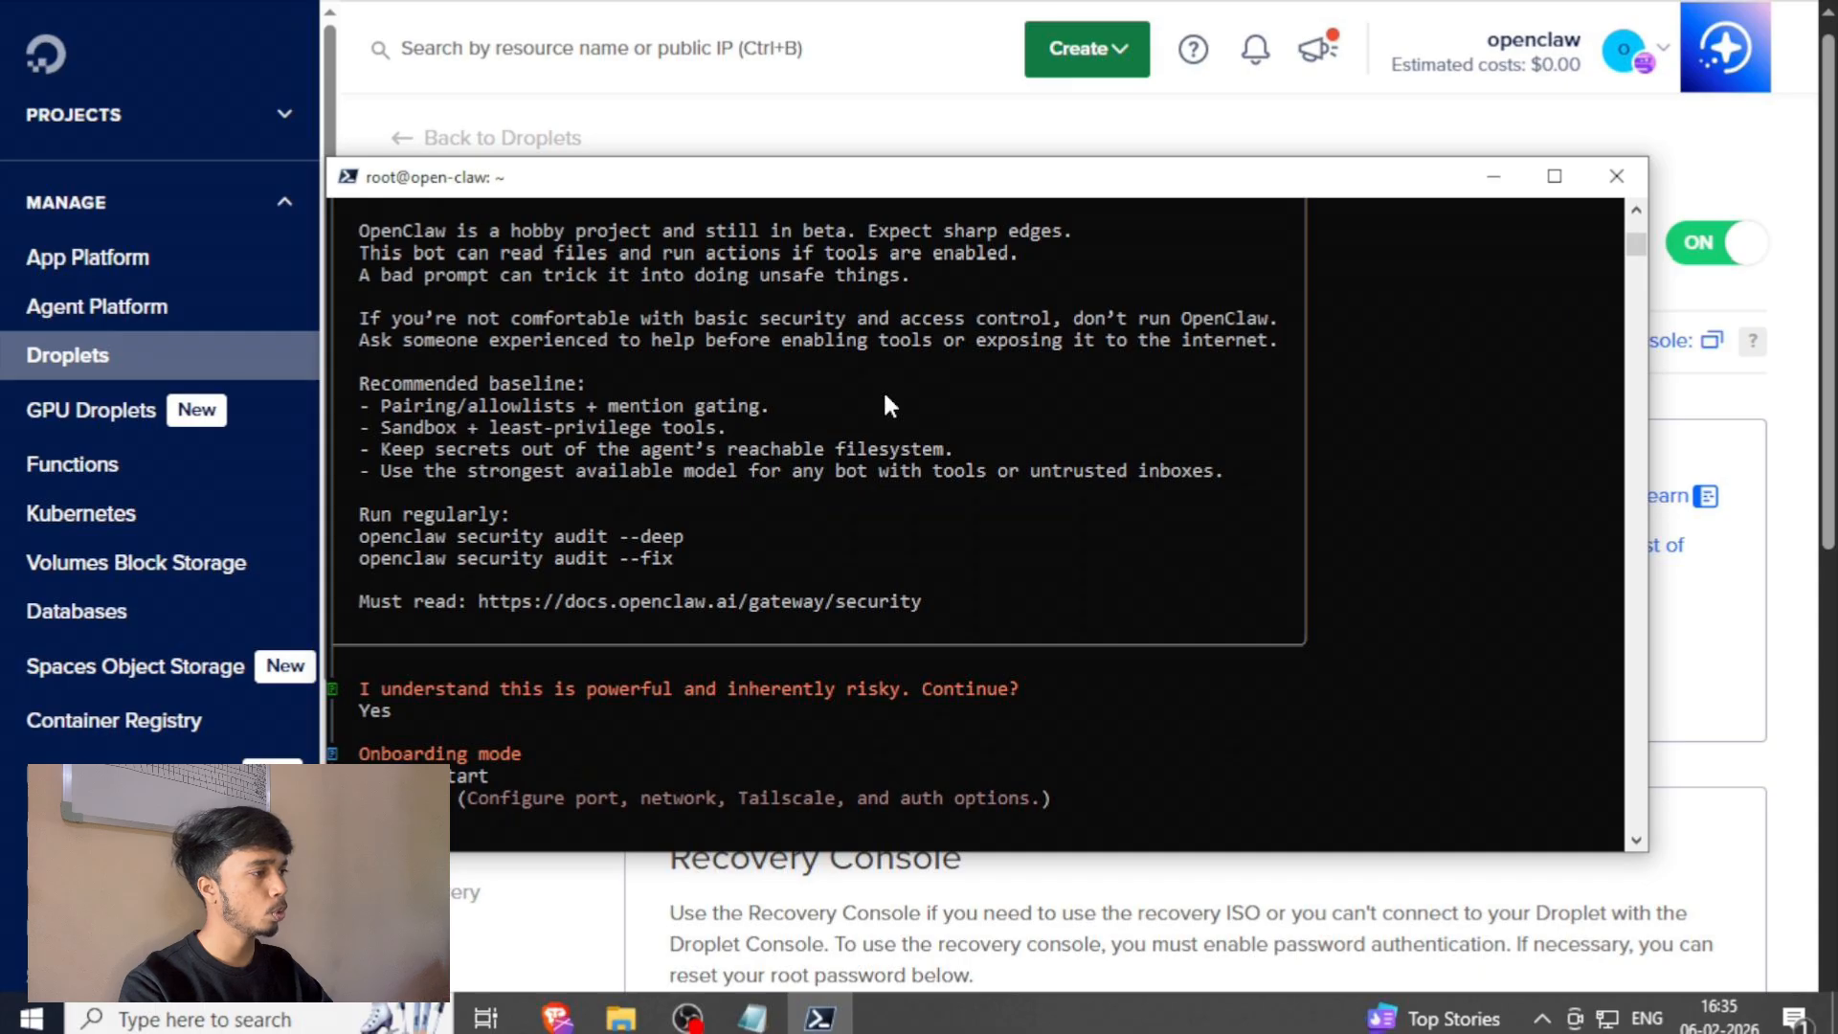
pyautogui.press('Return')
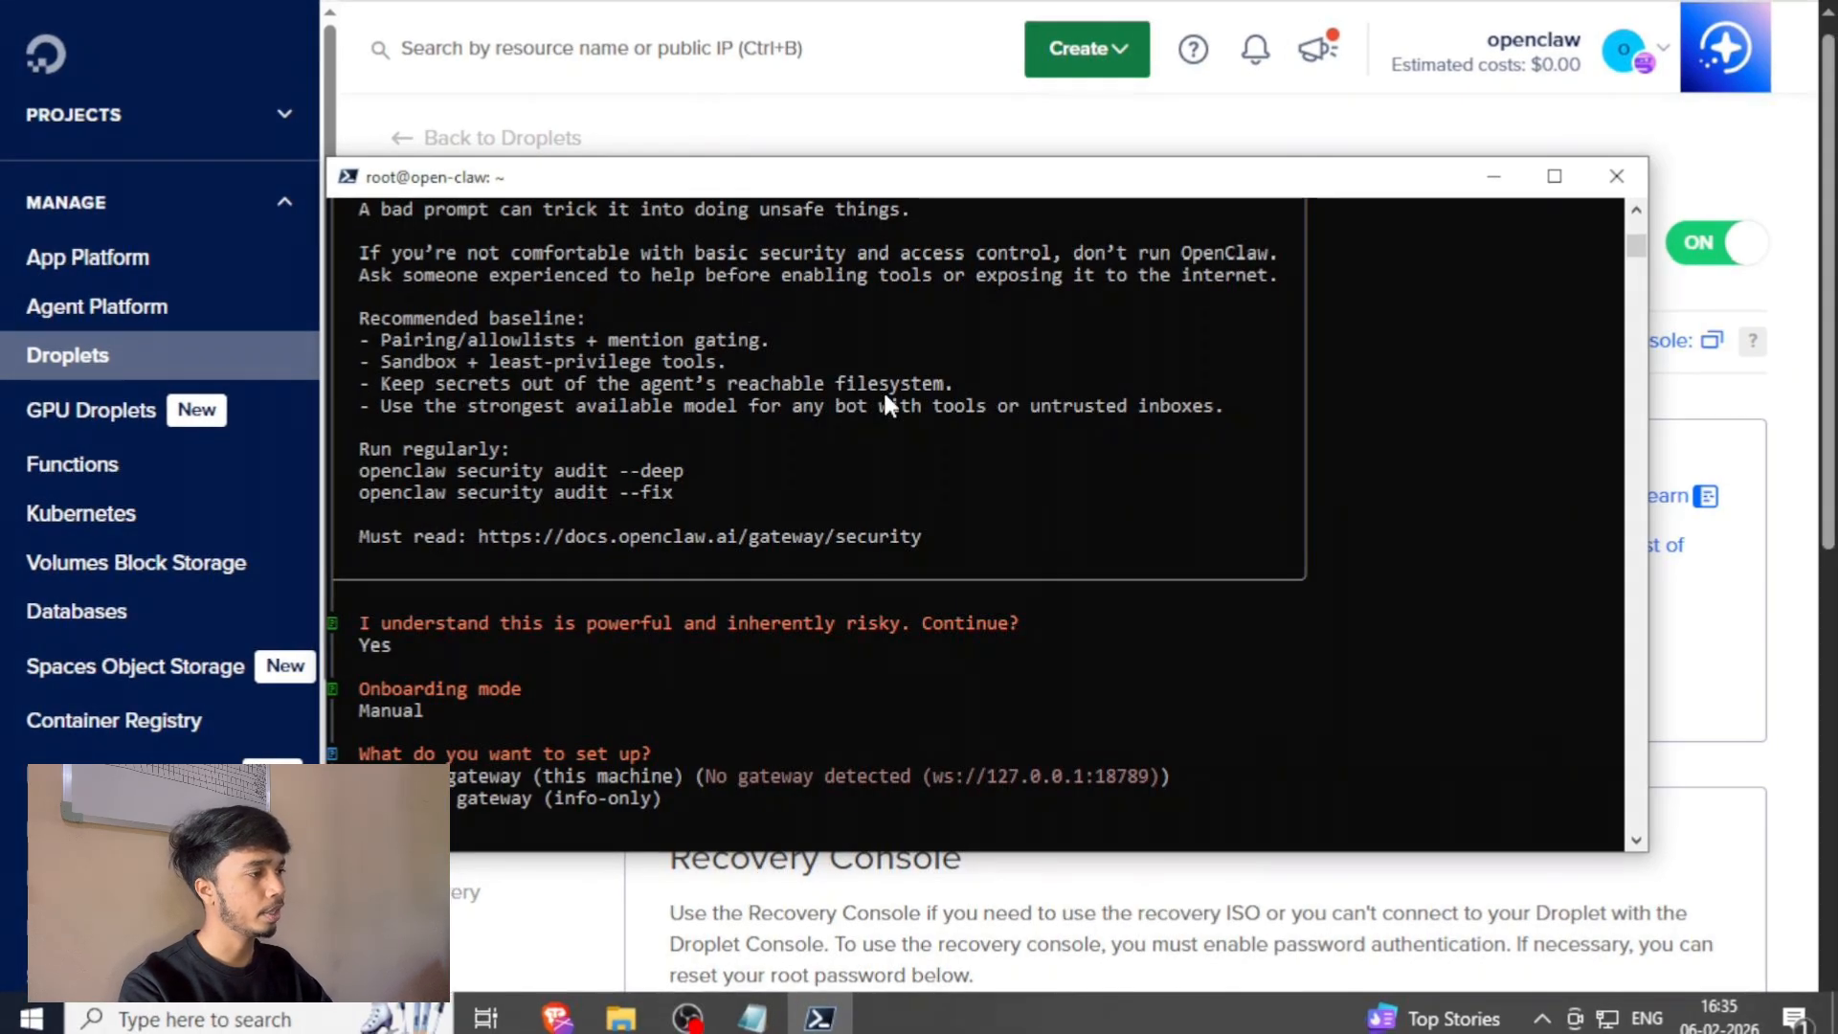
pyautogui.press('Return')
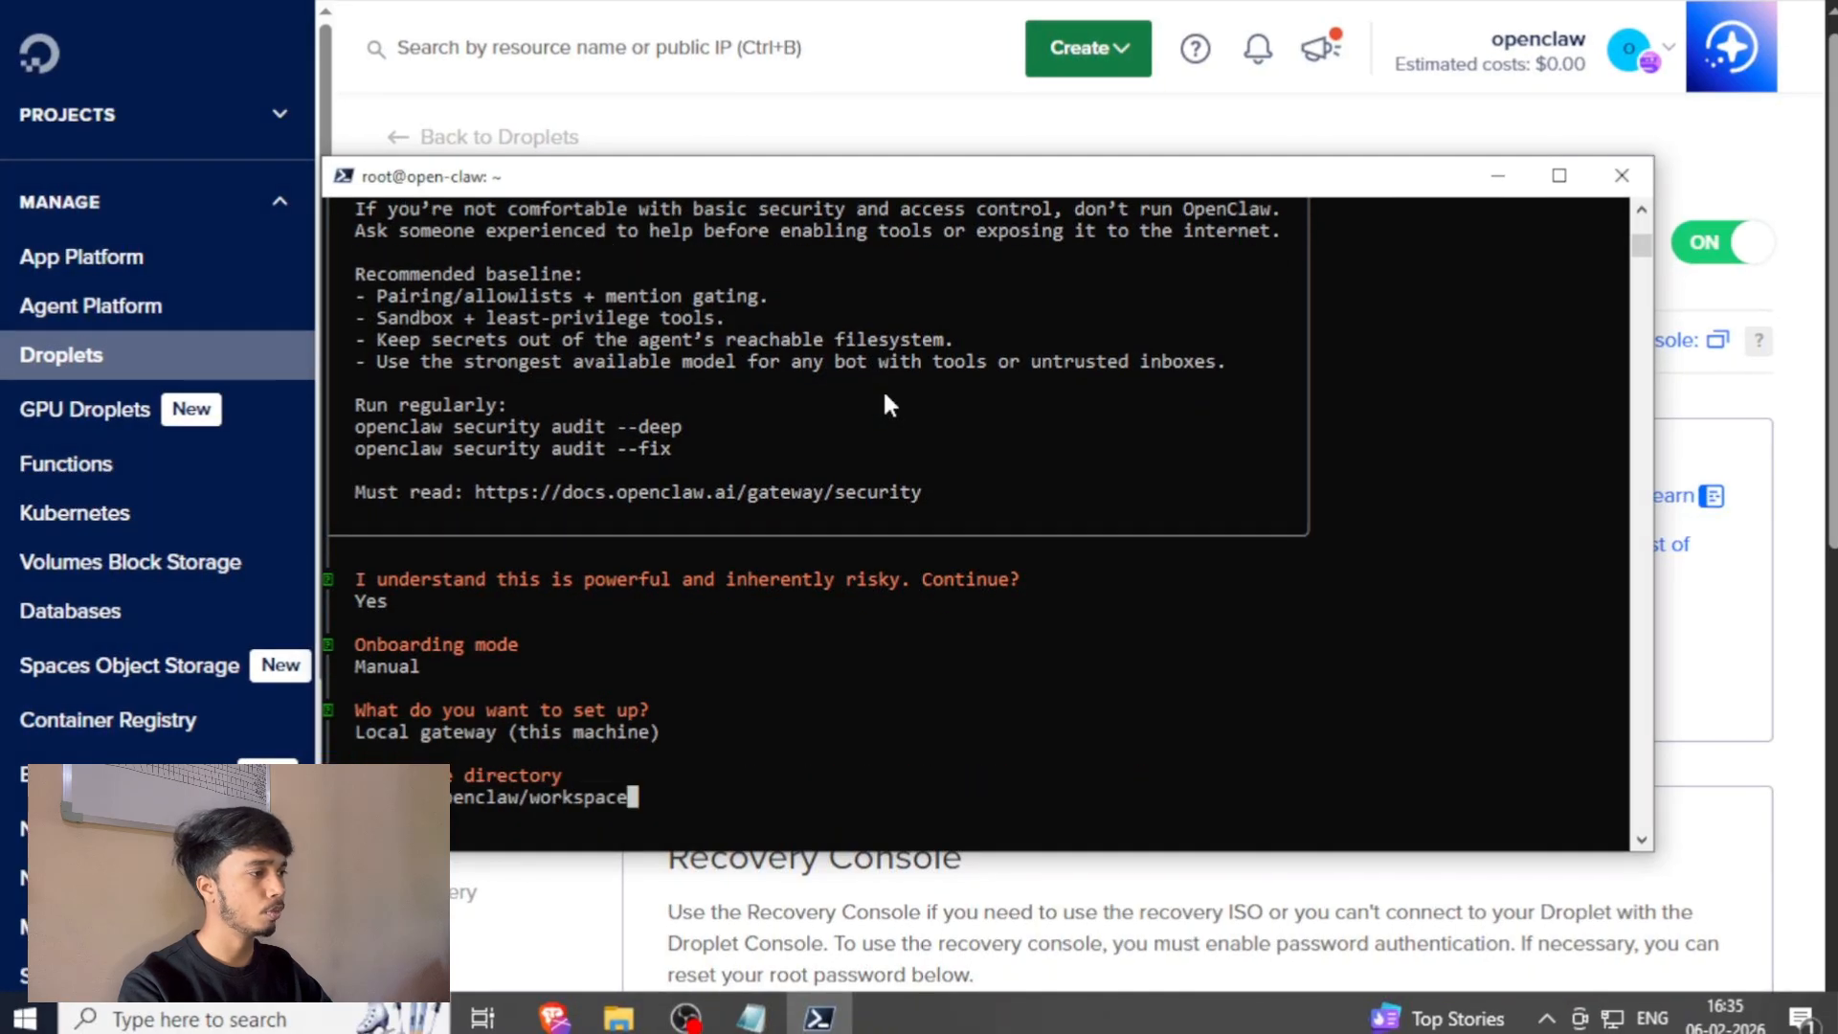
pyautogui.press('Return')
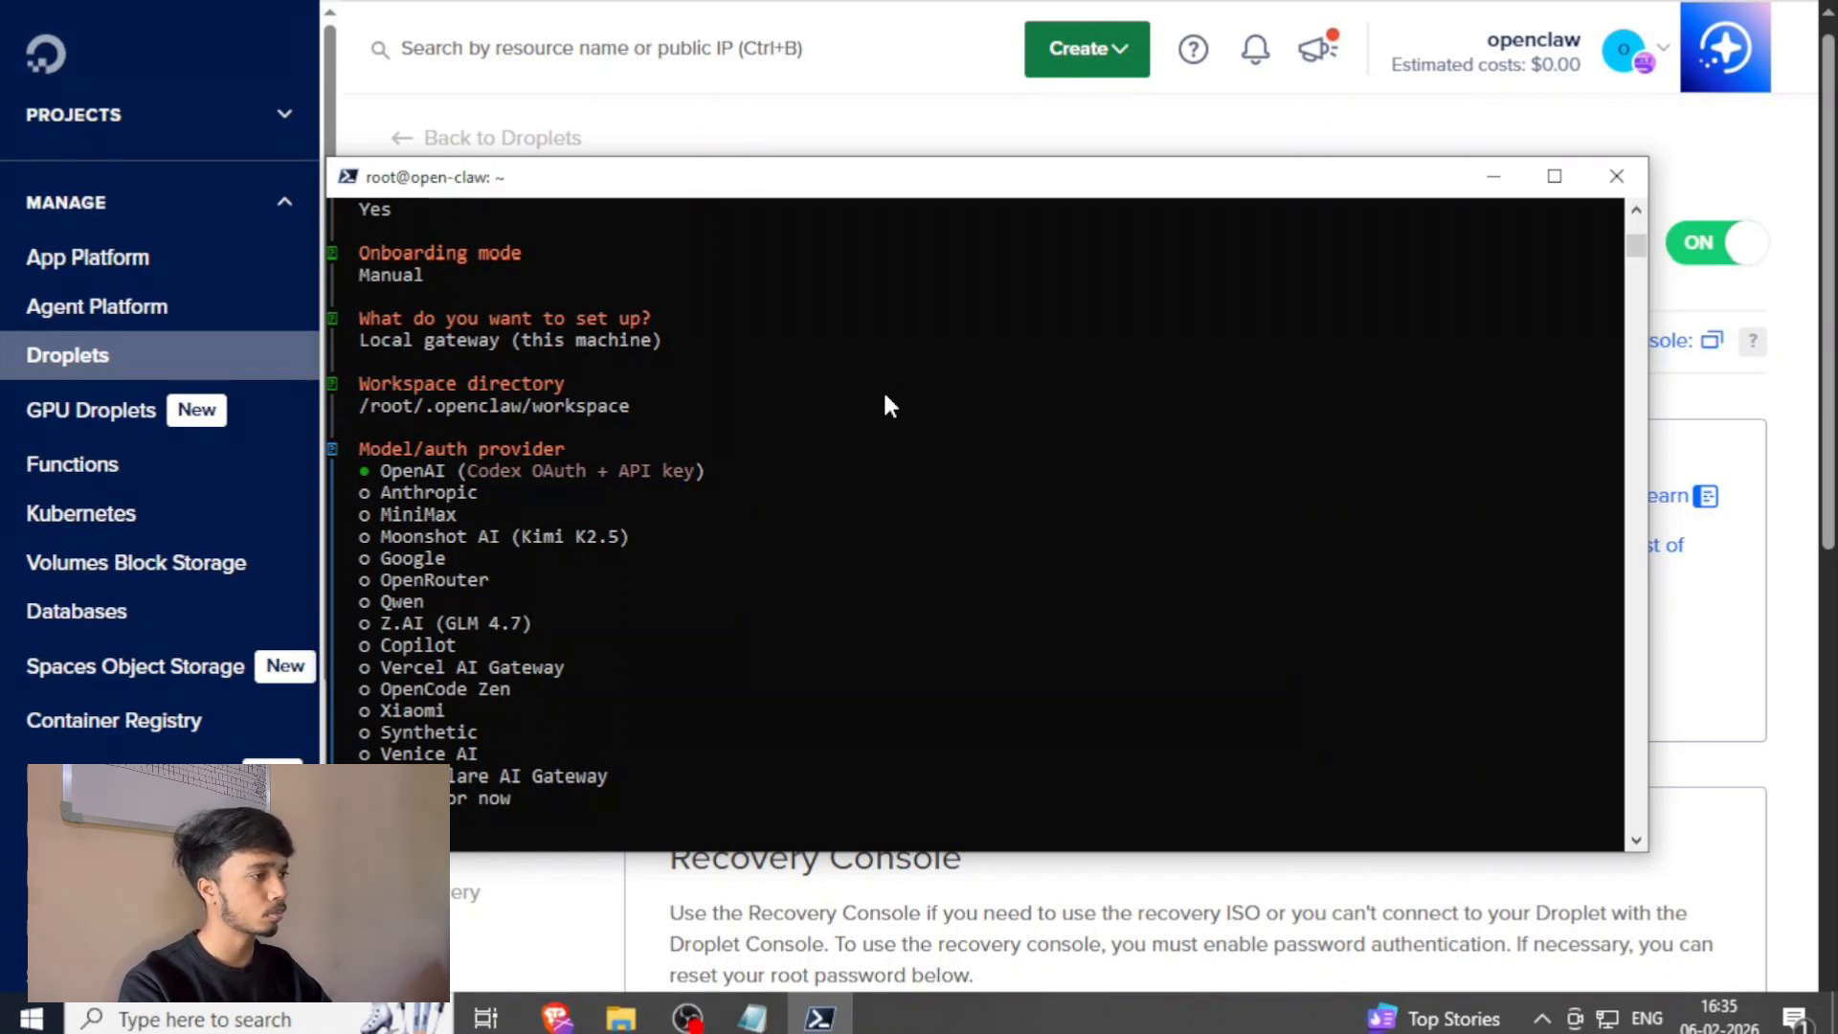
# Choose OpenAI as the model provider with API key authentication and enter the OpenAI API key.
pyautogui.press('Return')
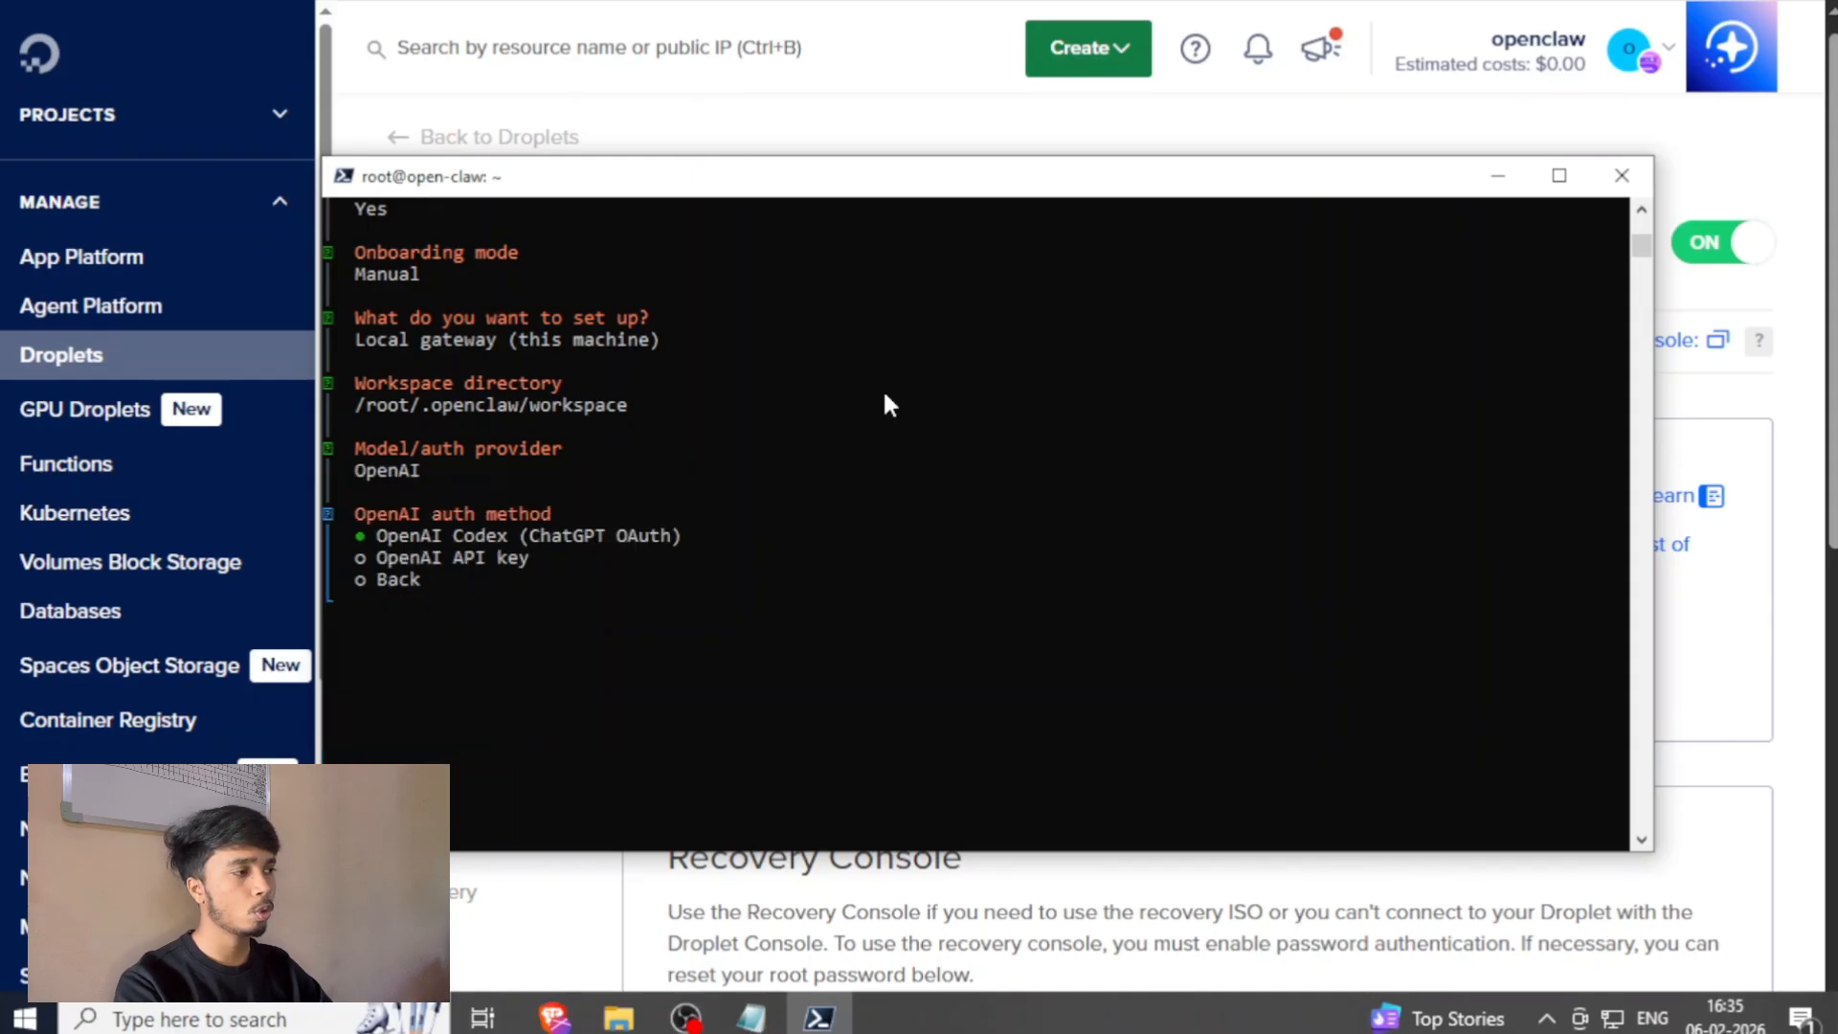
pyautogui.press('Down')
pyautogui.press('Return')
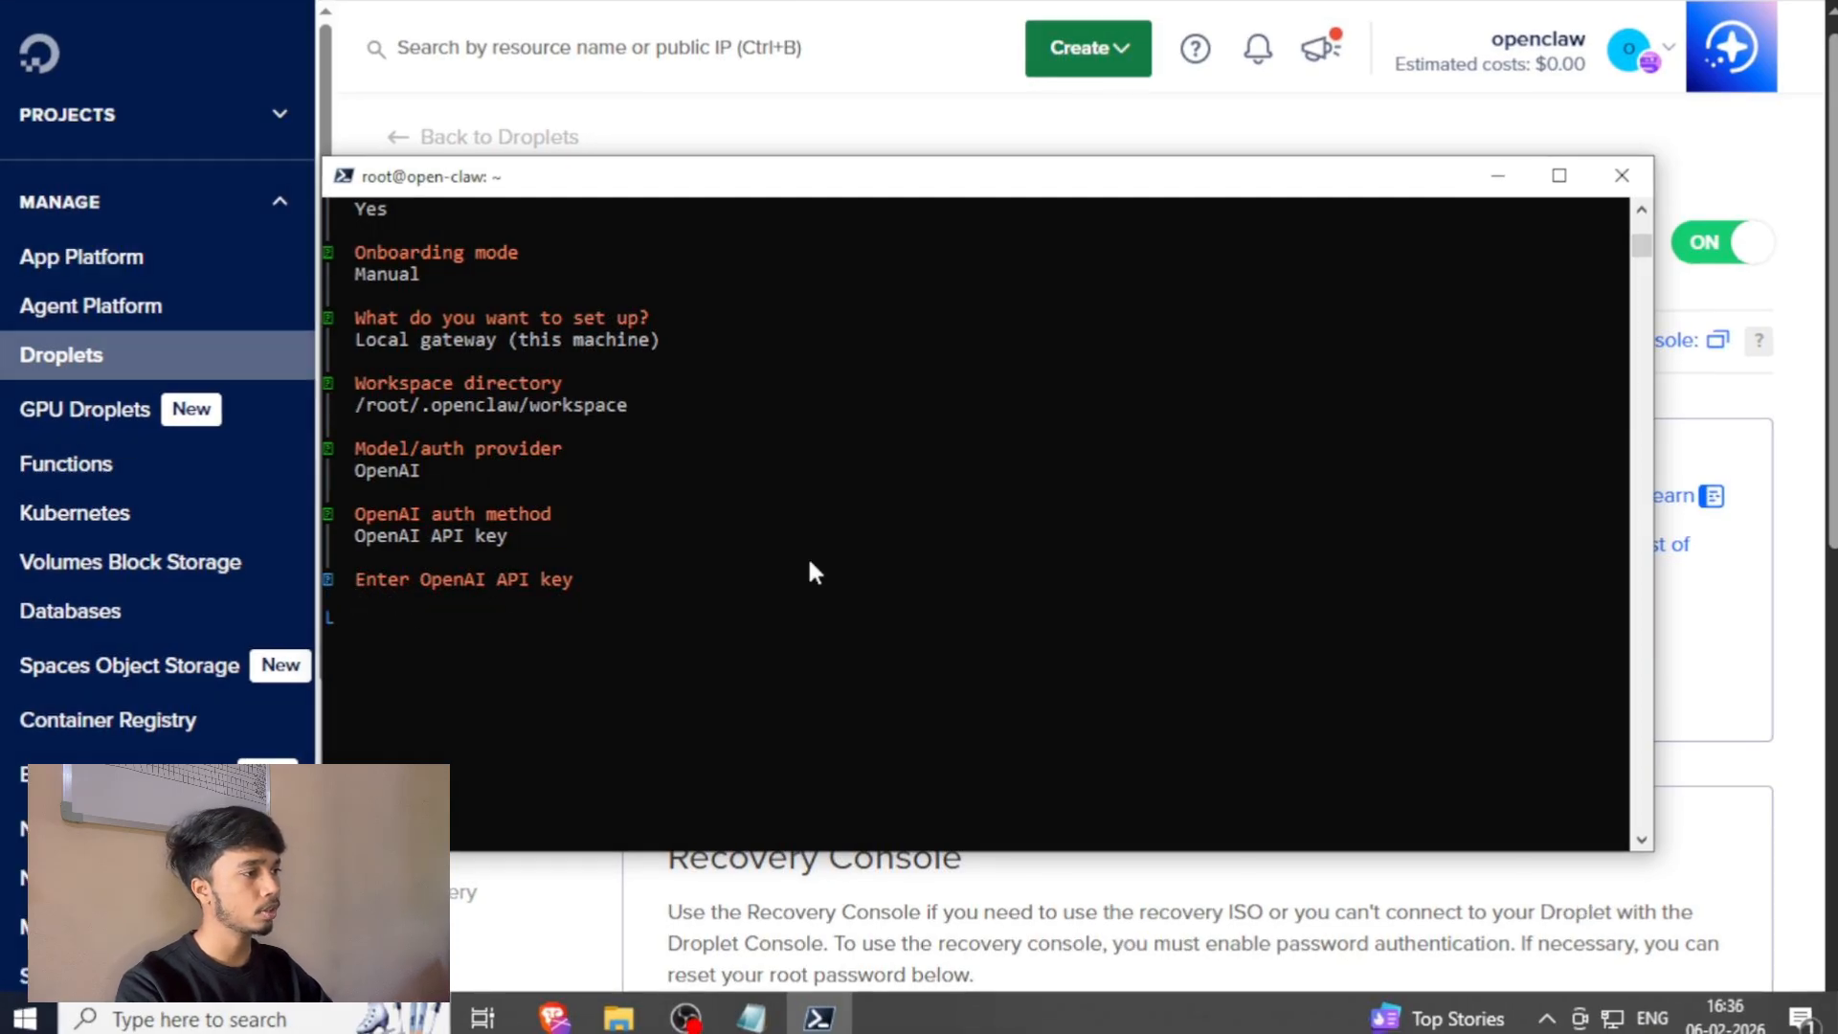
pyautogui.press('Return')
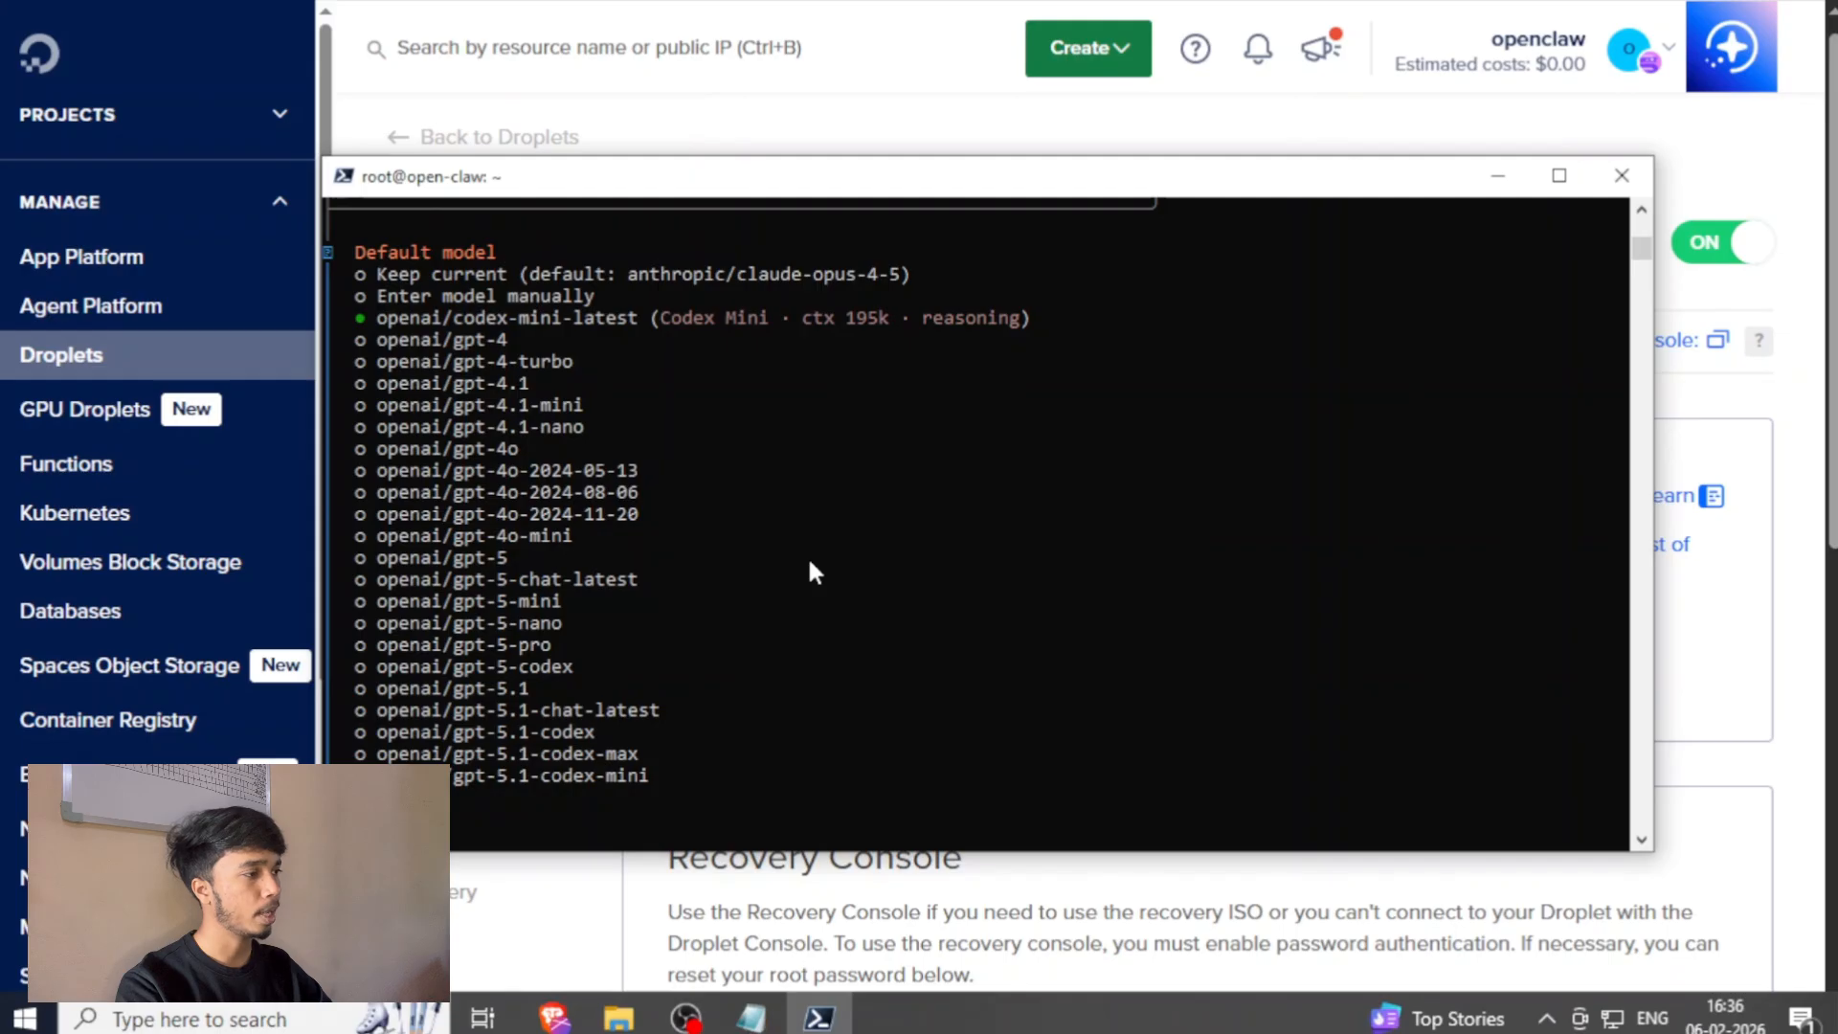
# Select openai/gpt-5.1 as the default model.
pyautogui.press('Down')
pyautogui.press('Down')
pyautogui.press('Down')
pyautogui.press('Down')
pyautogui.press('Down')
pyautogui.press('Down')
pyautogui.press('Down')
pyautogui.press('Down')
pyautogui.press('Down')
pyautogui.press('Down')
pyautogui.press('Down')
pyautogui.press('Down')
pyautogui.press('Down')
pyautogui.press('Down')
pyautogui.press('Down')
pyautogui.press('Down')
pyautogui.press('Down')
pyautogui.press('Down')
pyautogui.press('Down')
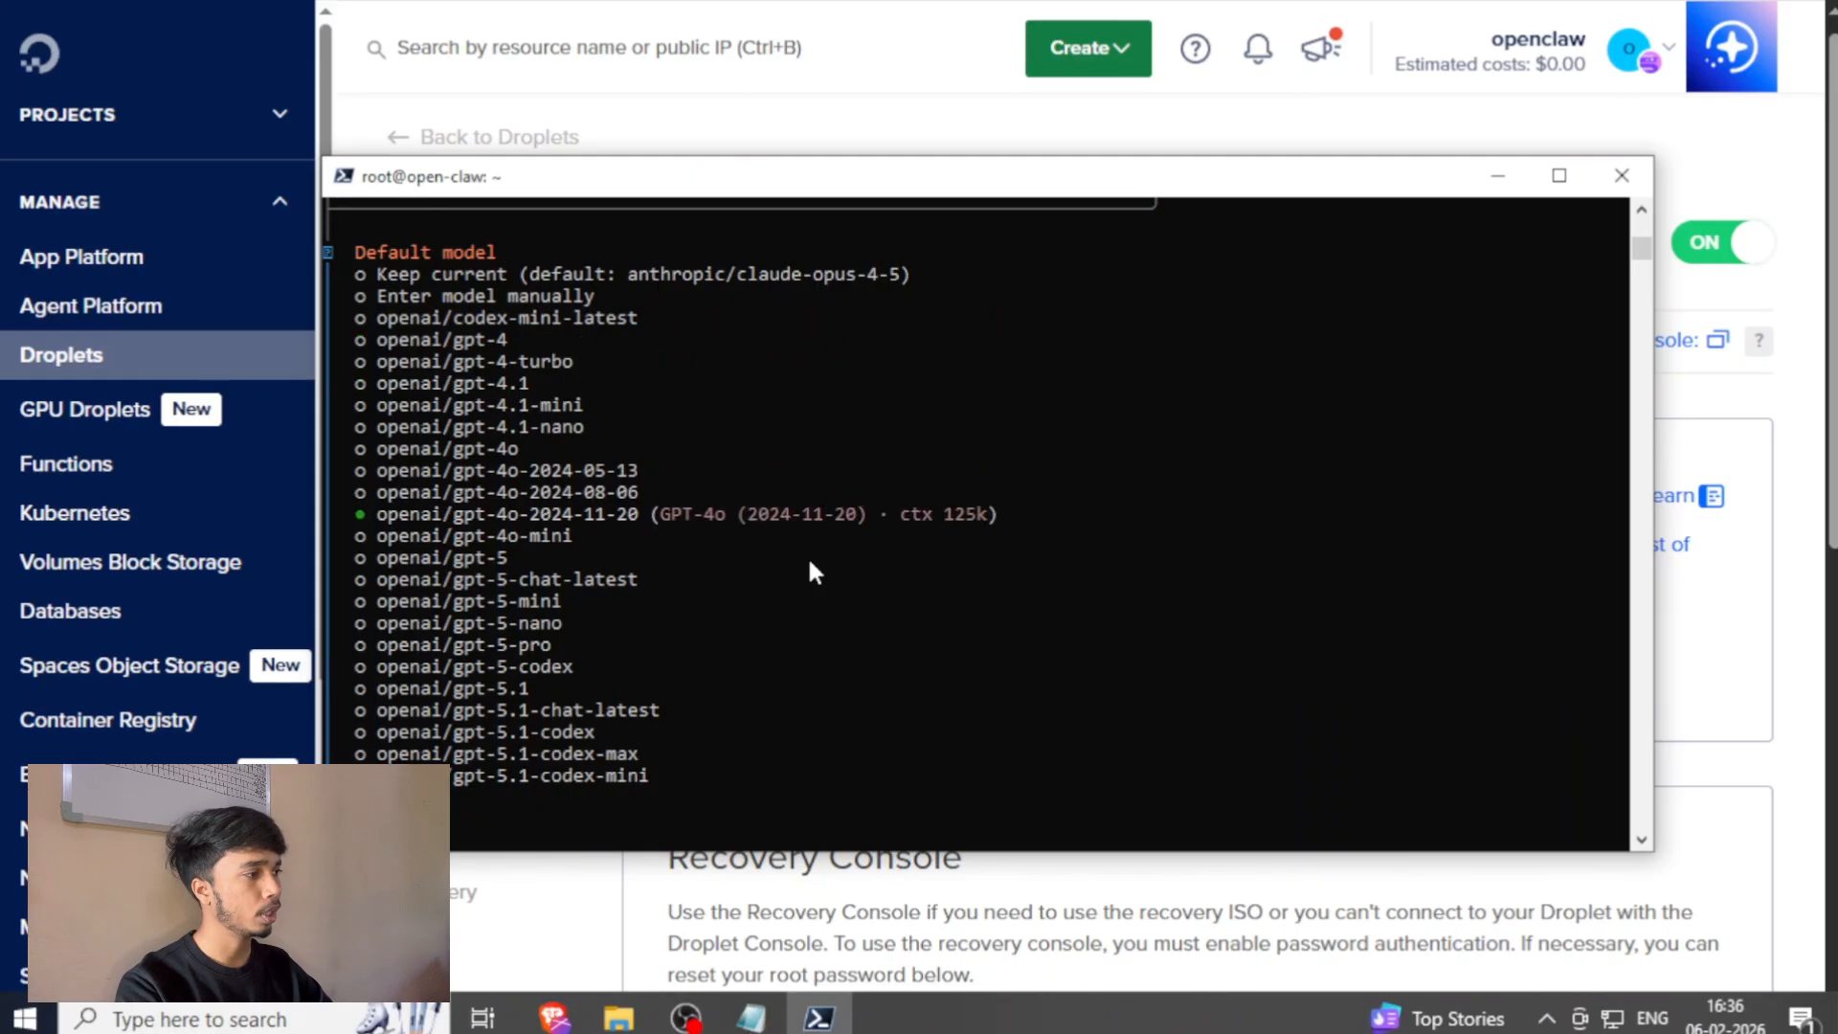
pyautogui.press('Up')
pyautogui.press('Up')
pyautogui.press('Up')
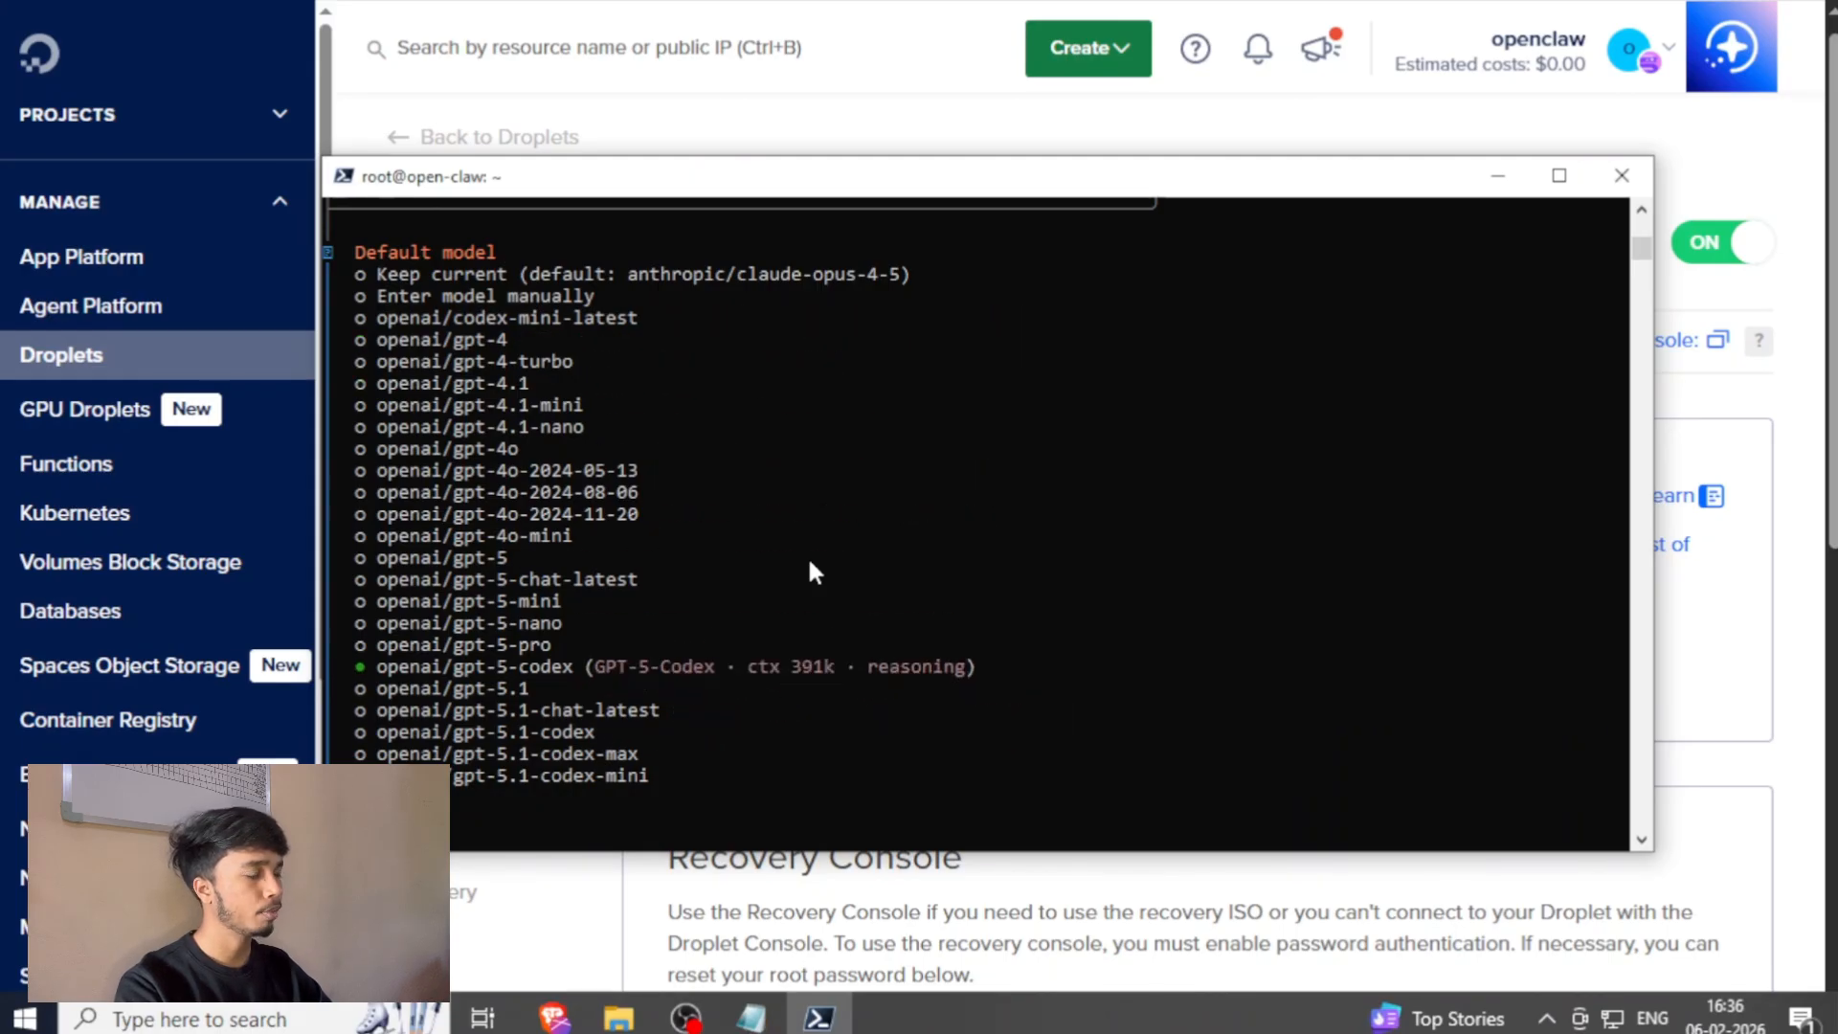
pyautogui.press('Down')
pyautogui.press('Return')
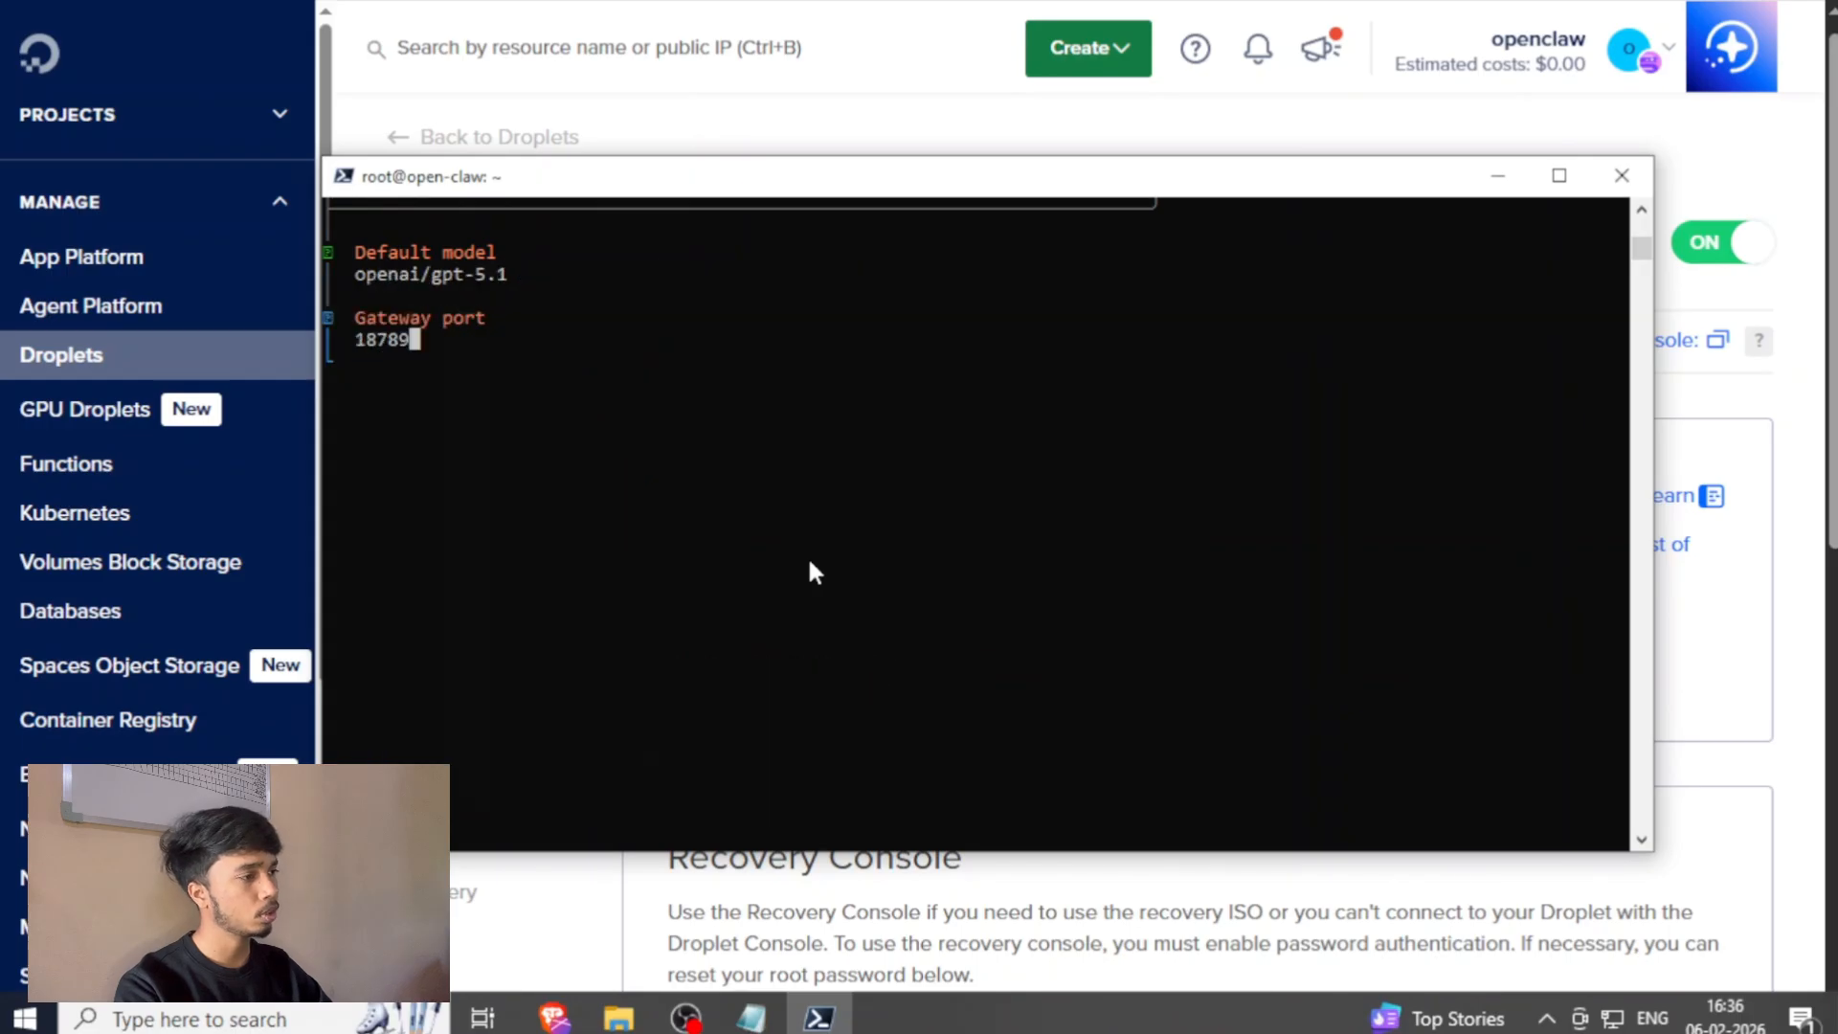
# Configure the gateway with port 18789, Loopback (127.0.0.1) bind, Token auth, Tailscale exposure Off and a blank token for automatic generation.
pyautogui.press('Return')
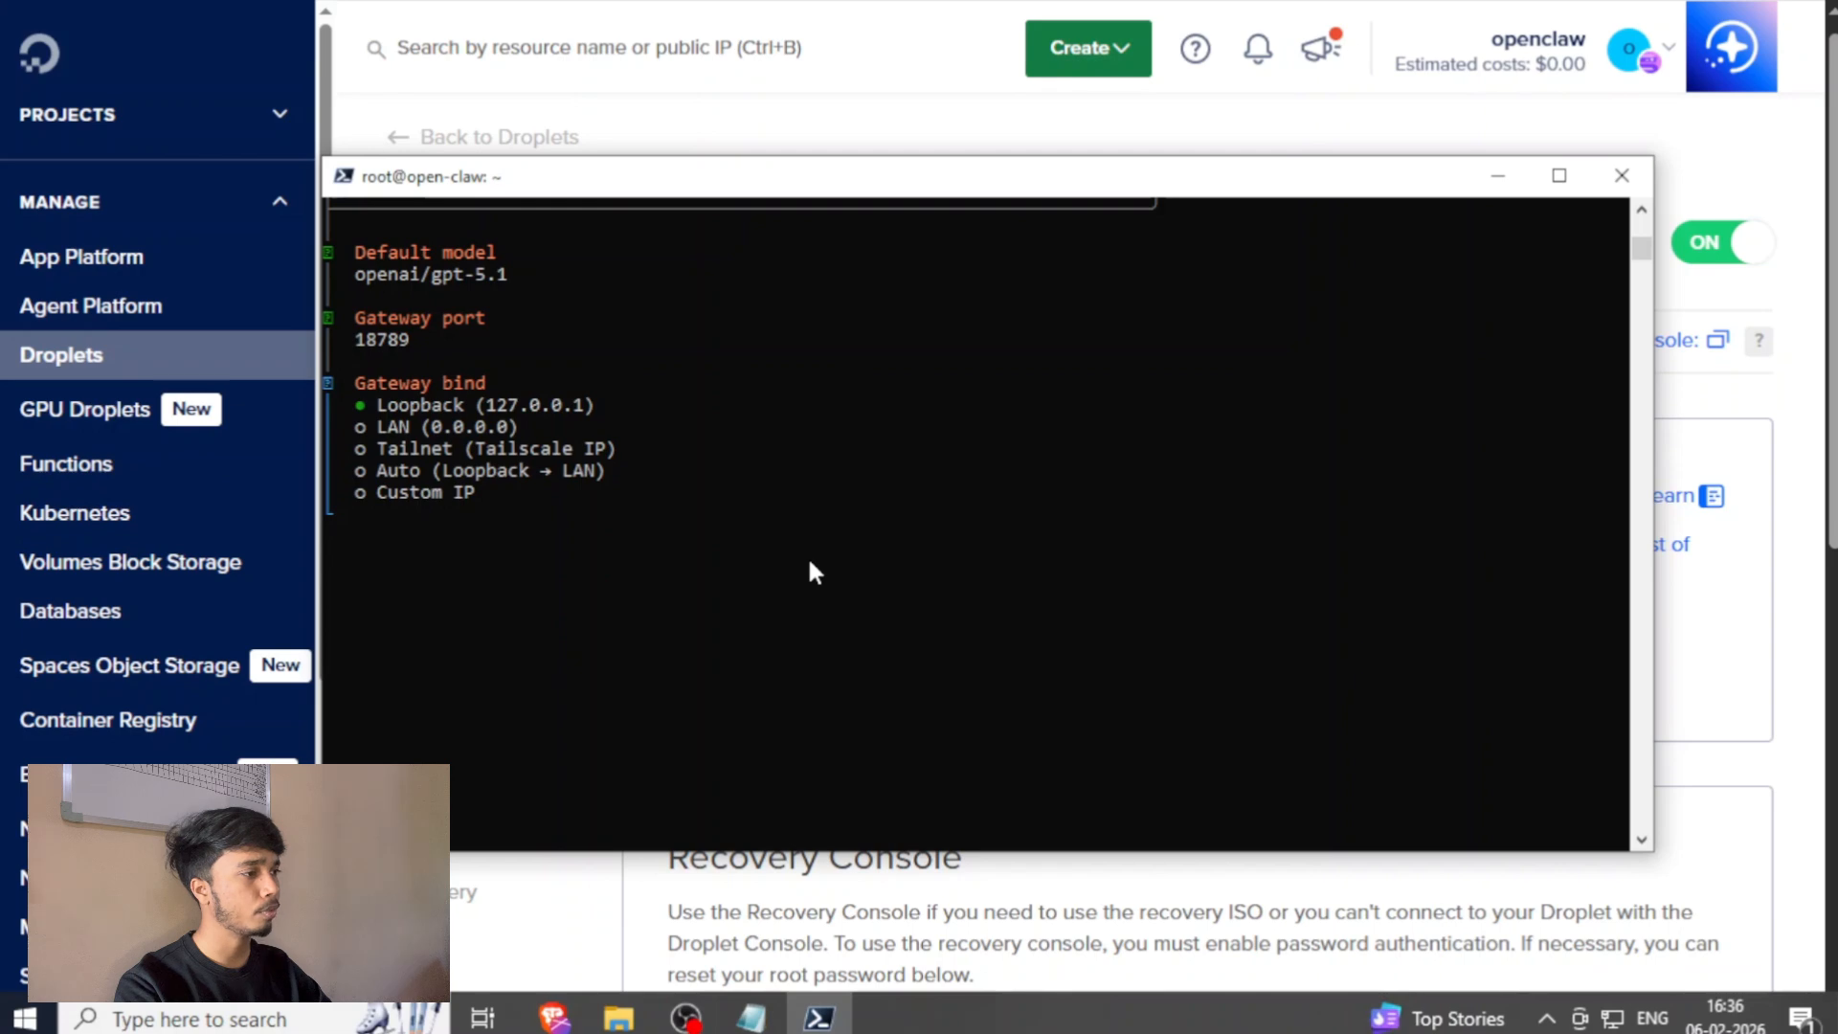
pyautogui.press('Return')
pyautogui.press('Return')
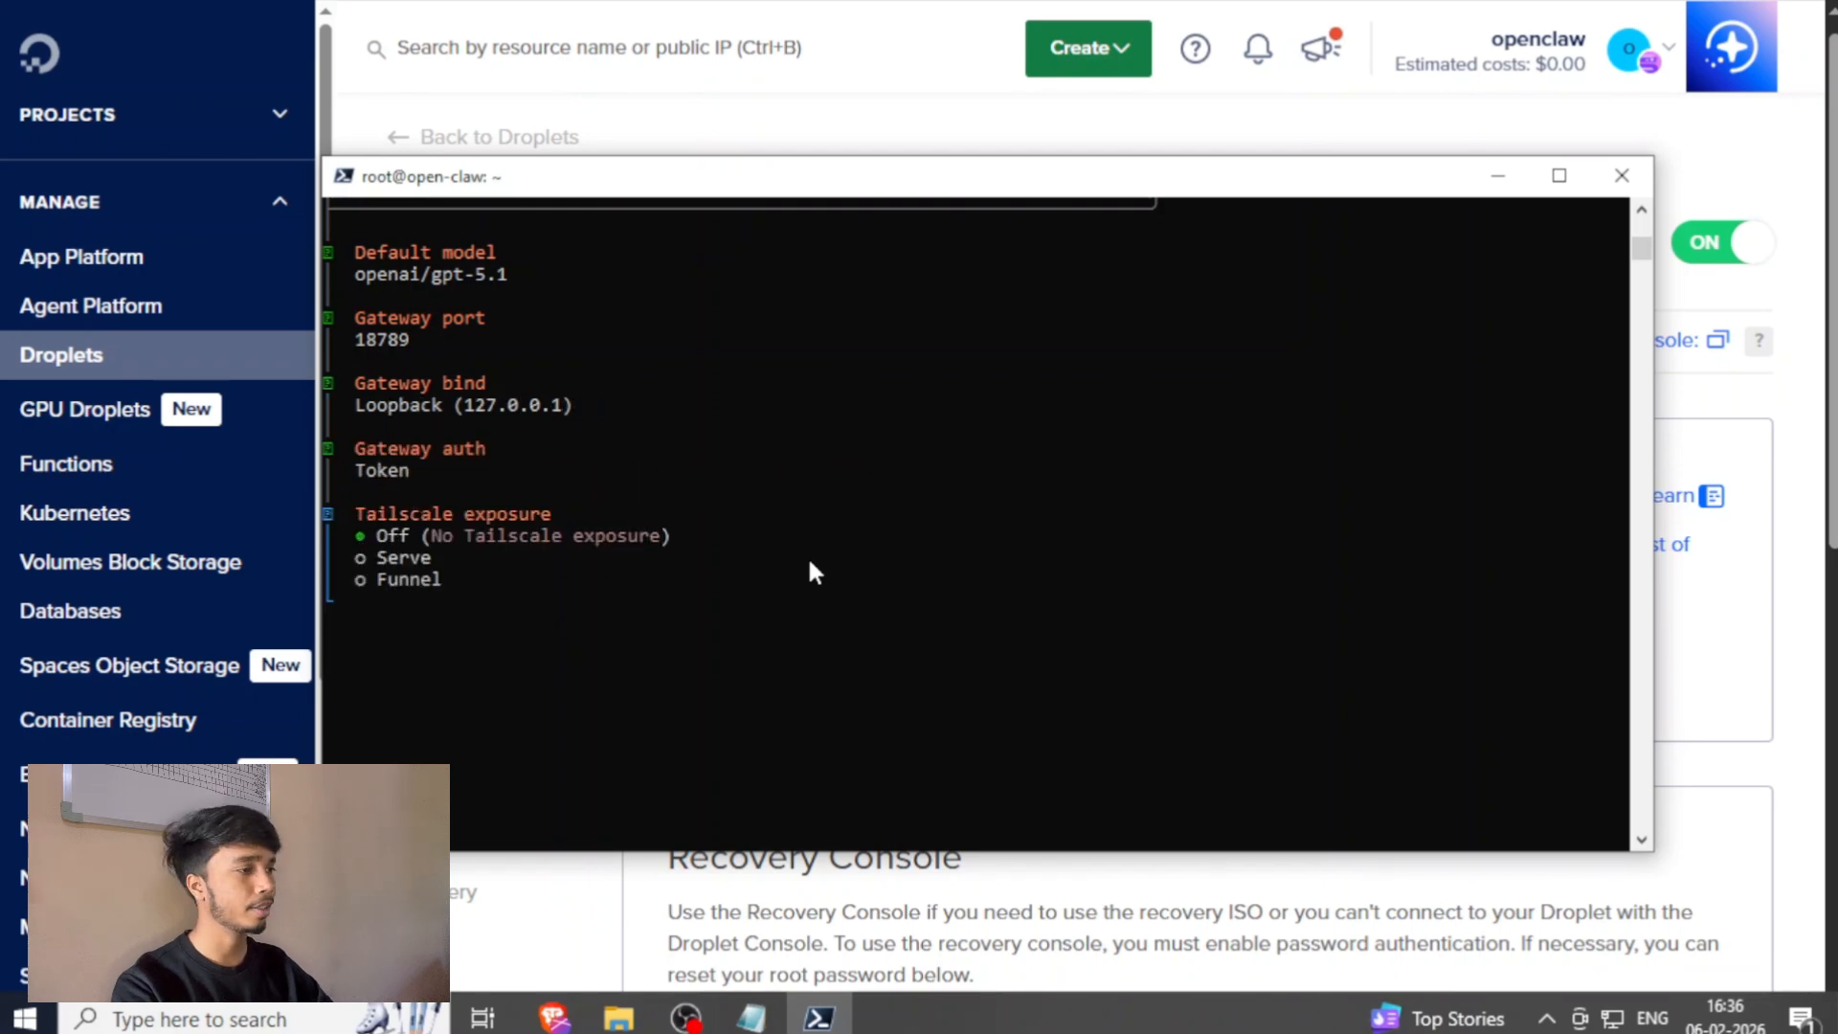
pyautogui.press('Return')
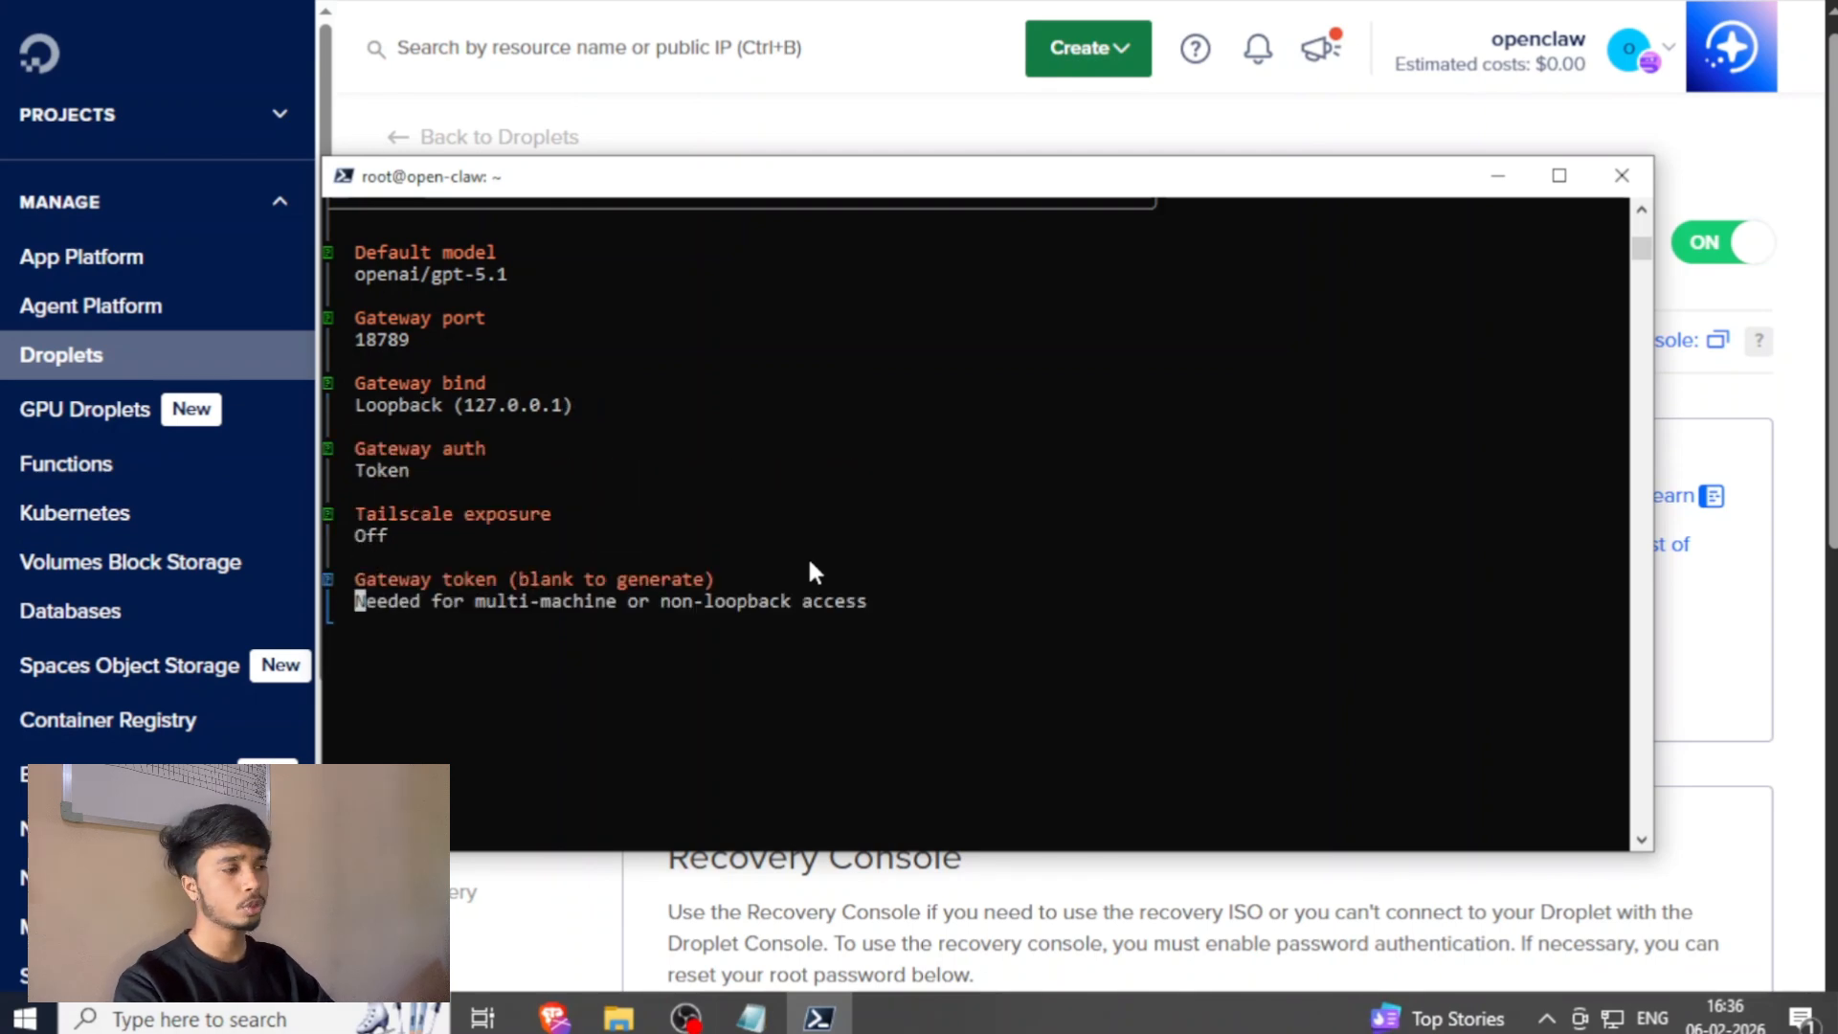
pyautogui.press('Return')
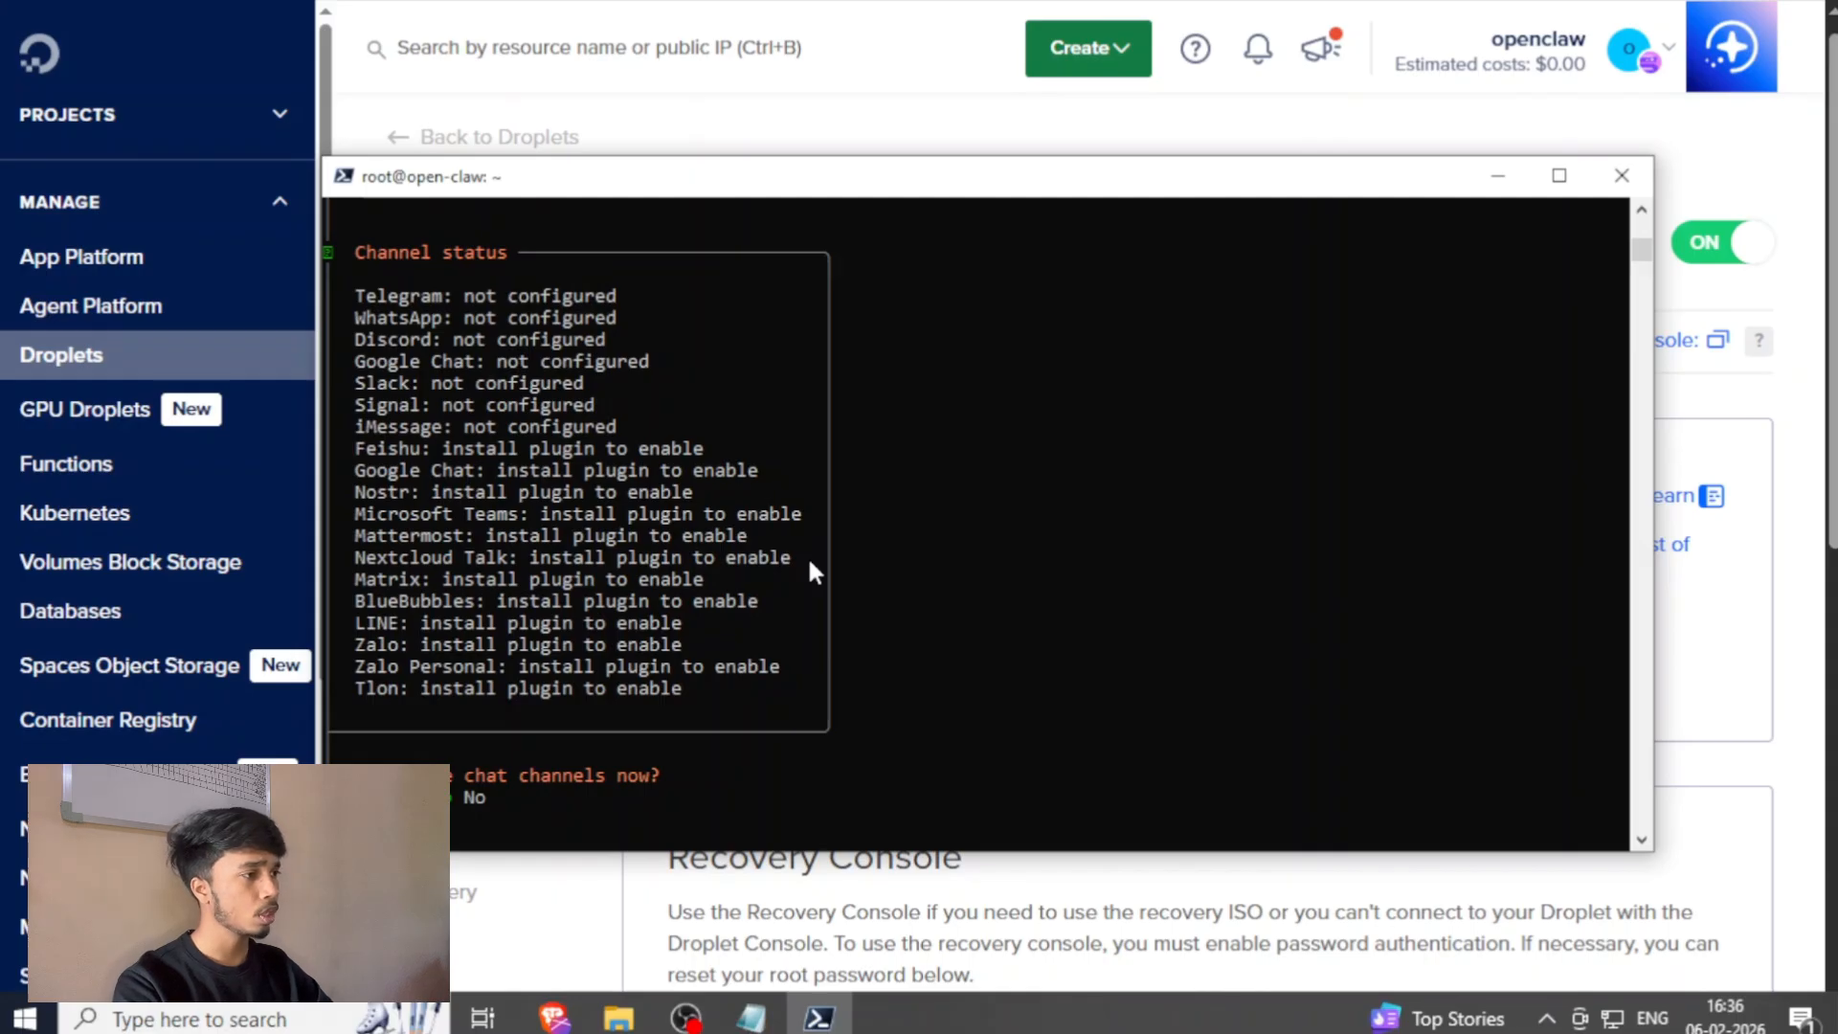
# Decline configuring chat channels, get past the skills prompt, and install the Gateway service with the recommended runtime.
pyautogui.press('Return')
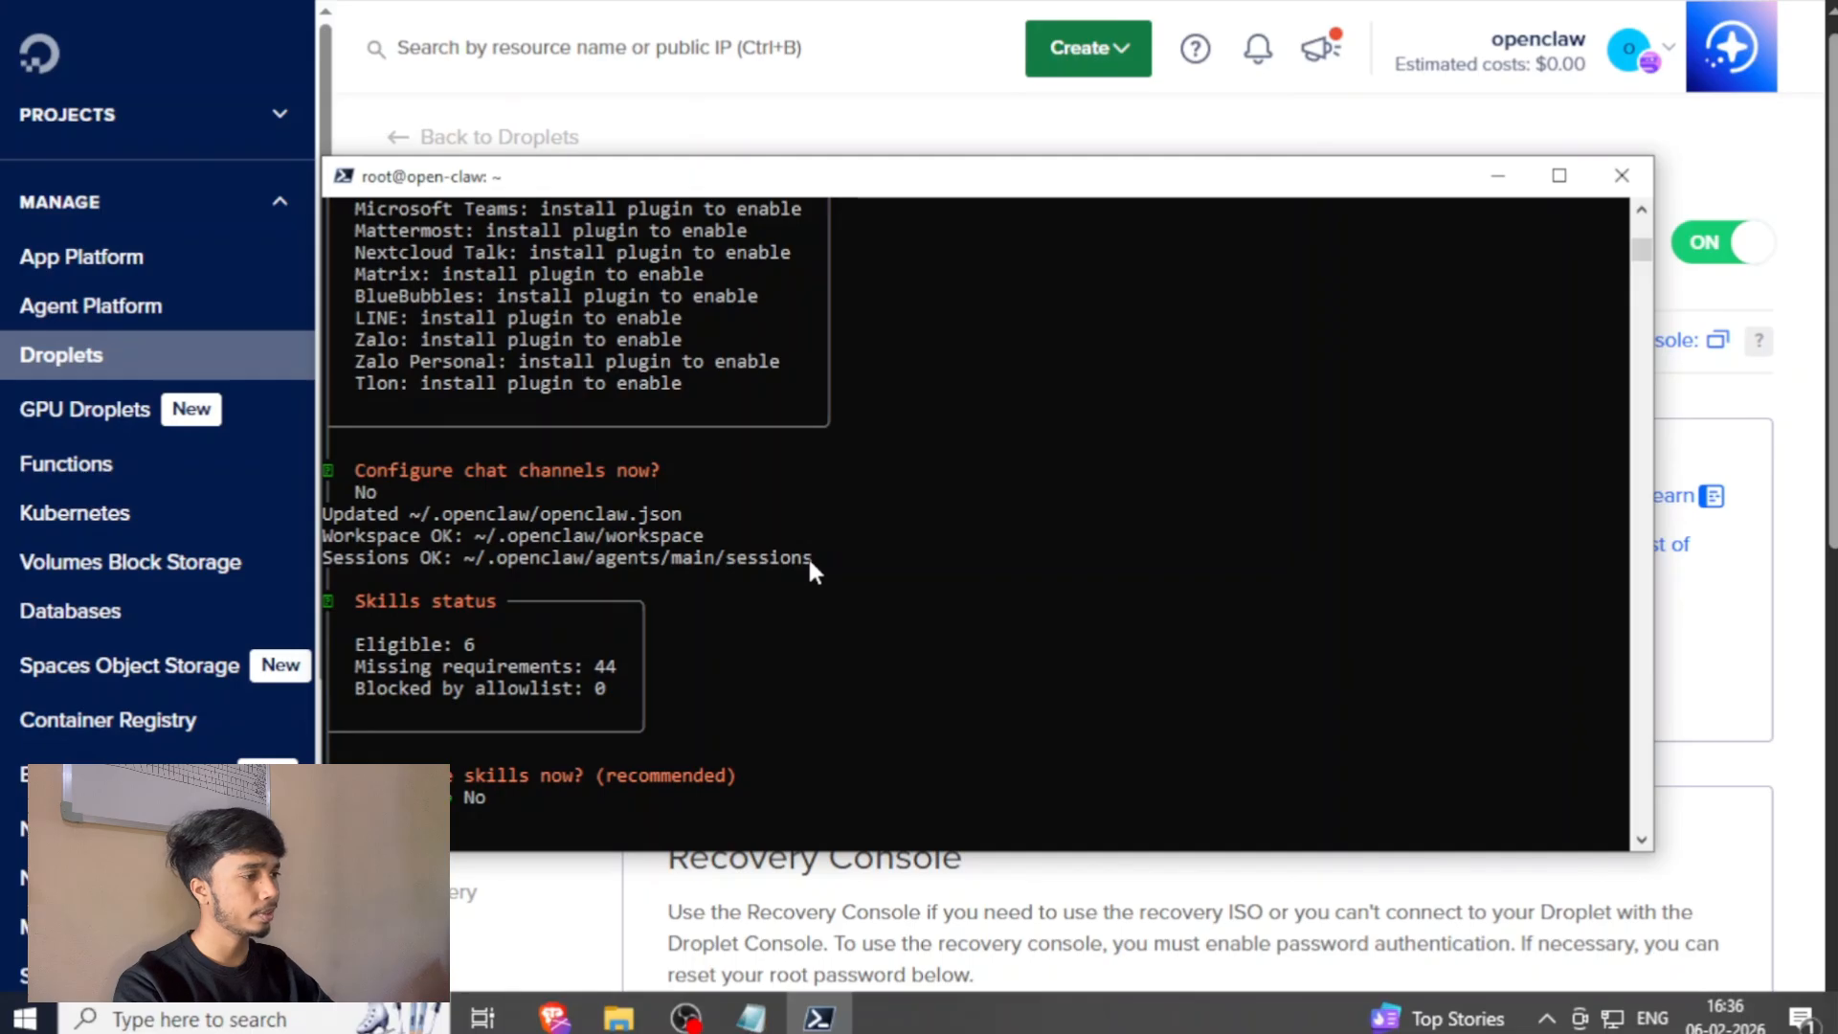
pyautogui.press('Return')
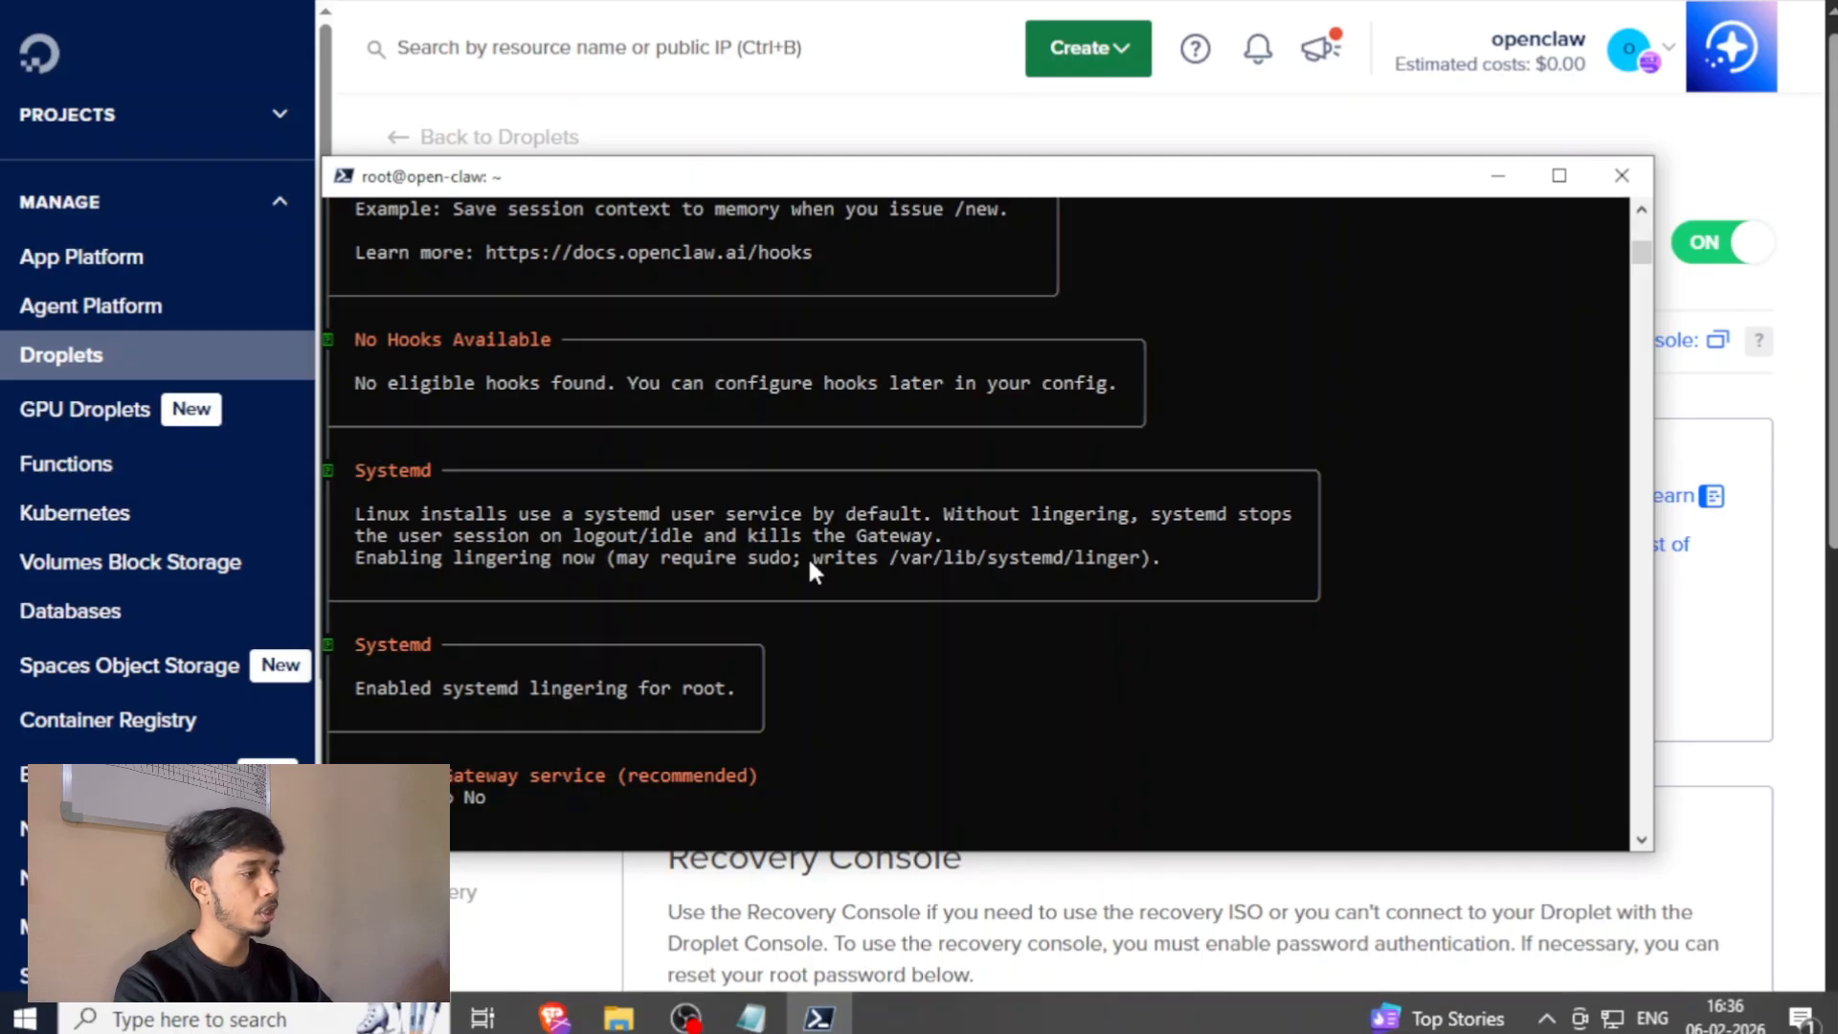
pyautogui.press('Return')
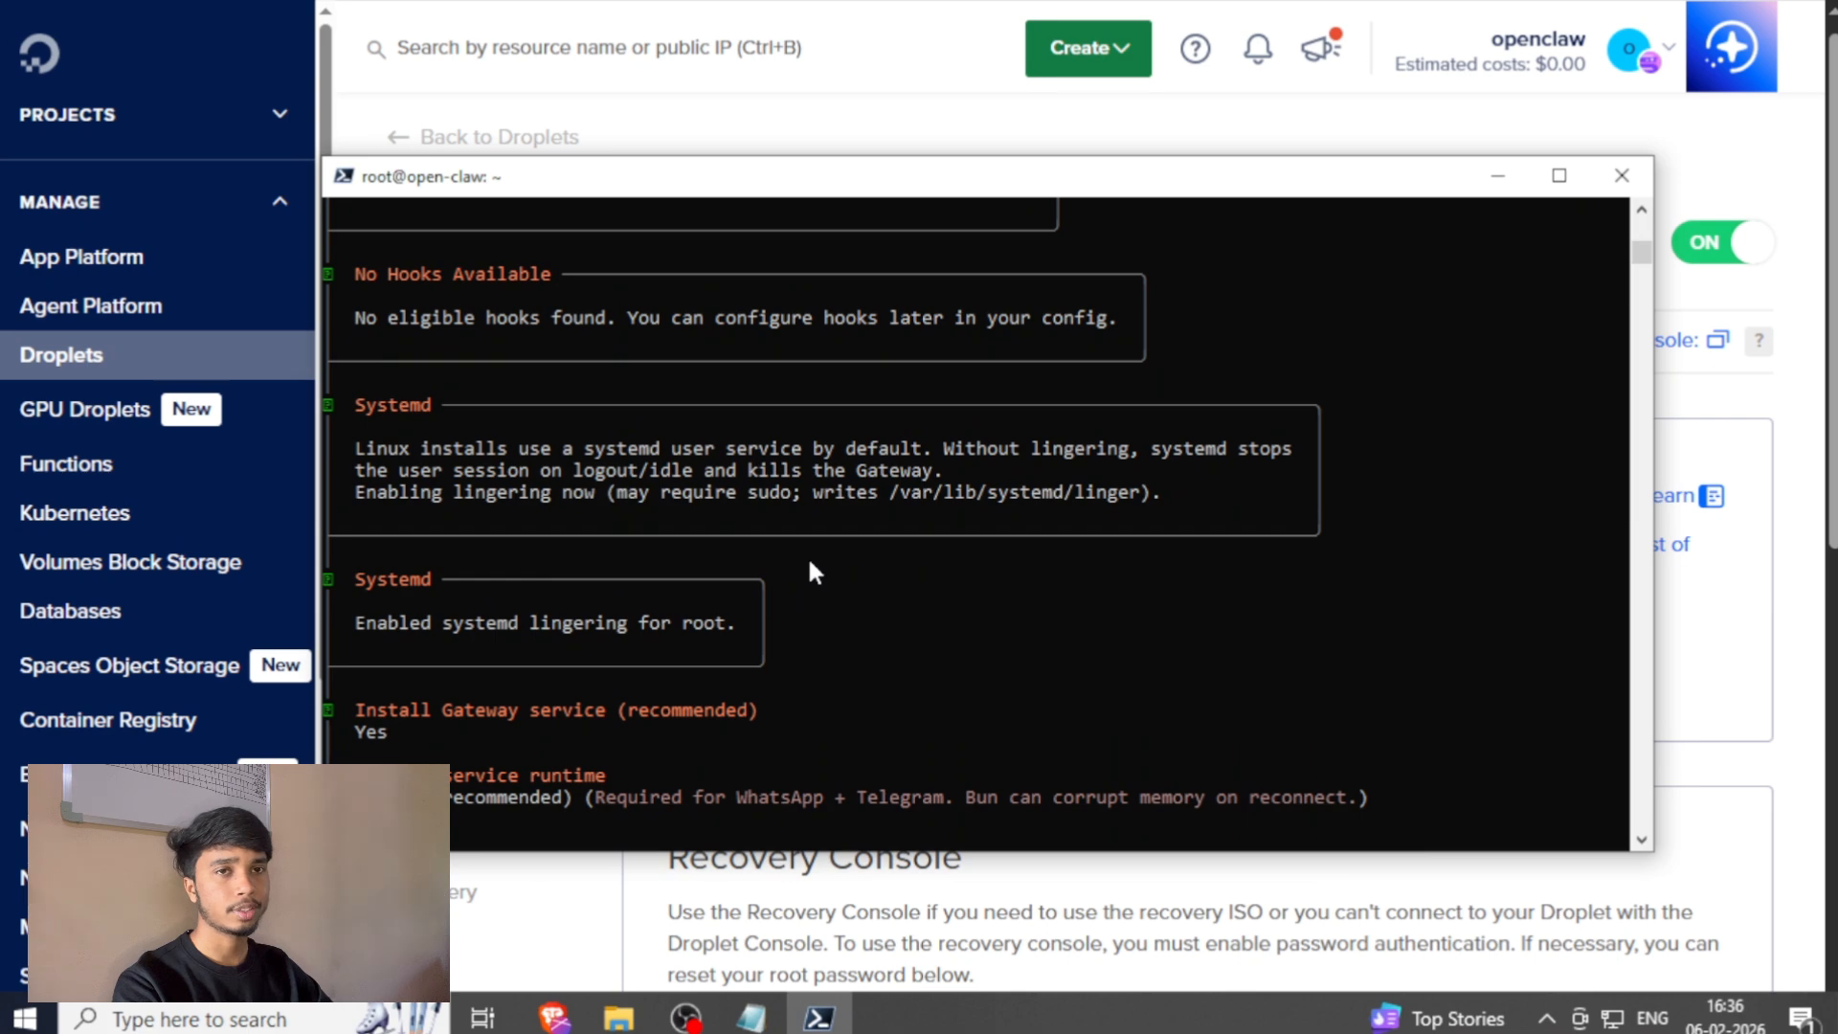
pyautogui.press('Return')
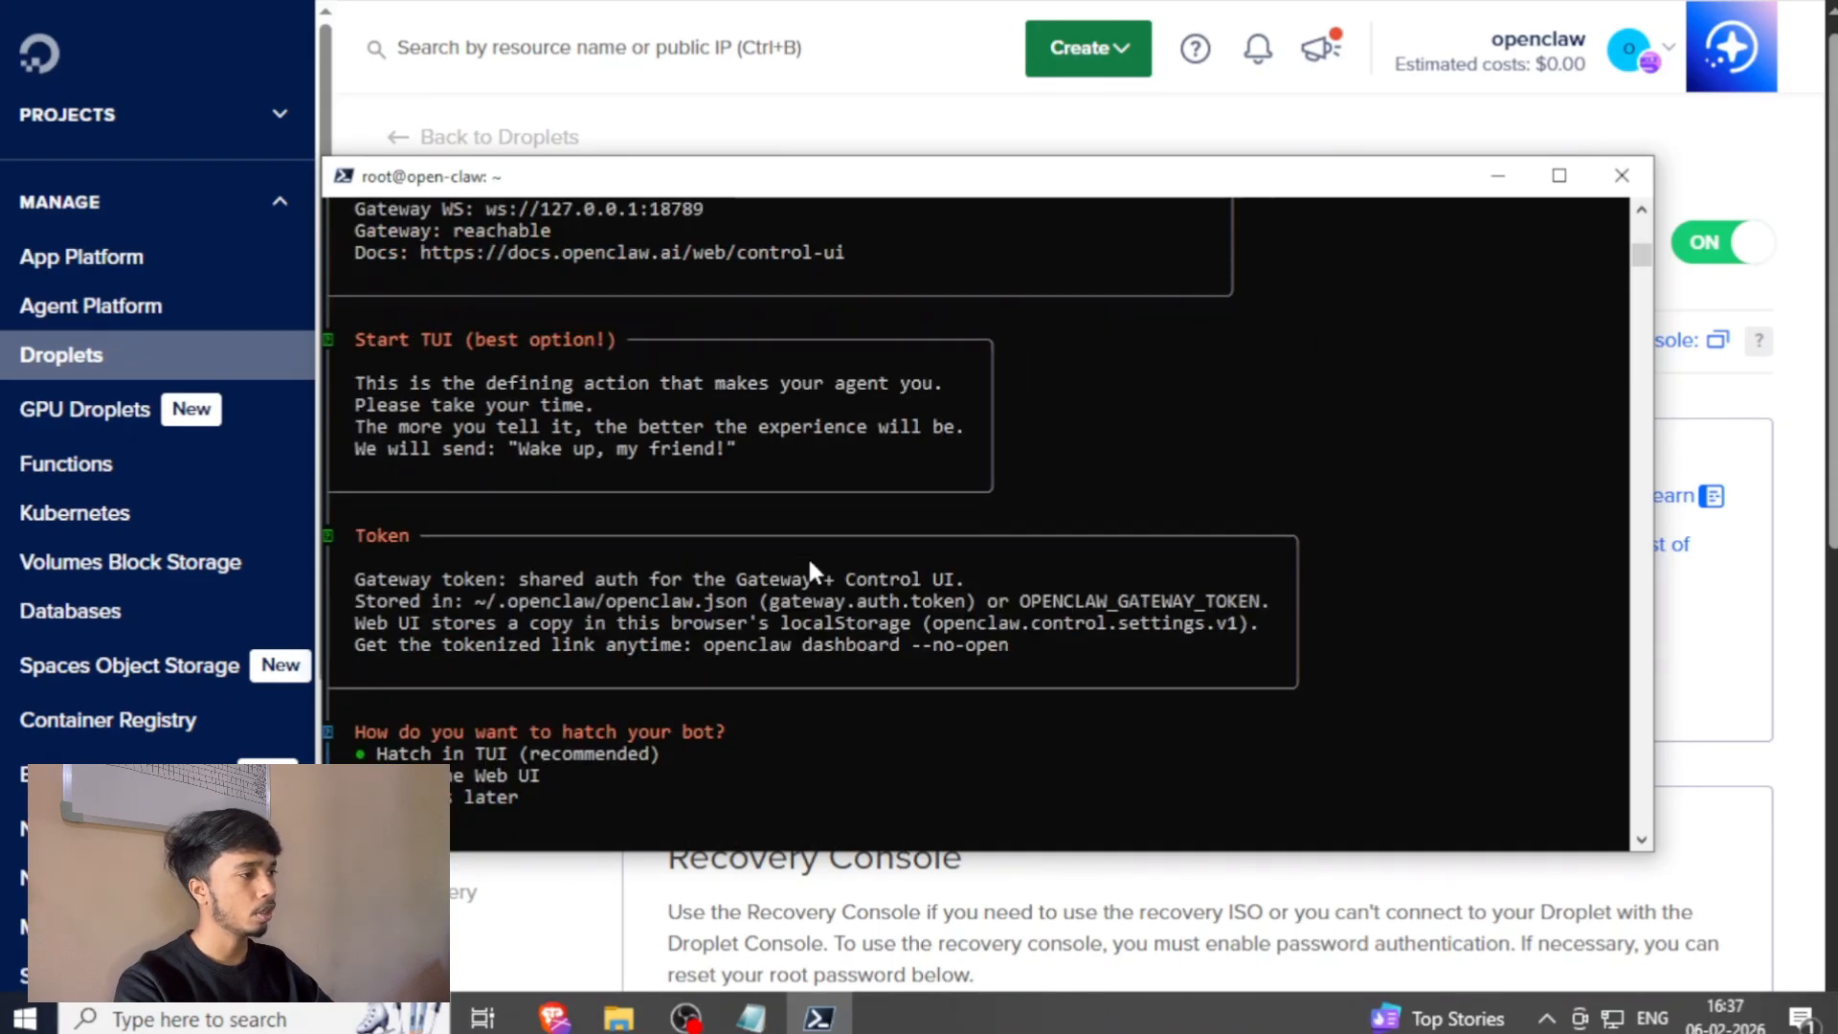
# Copy the Web UI link that includes the token from the Control UI section of the onboarding output.
pyautogui.scroll(3, 762, 681)
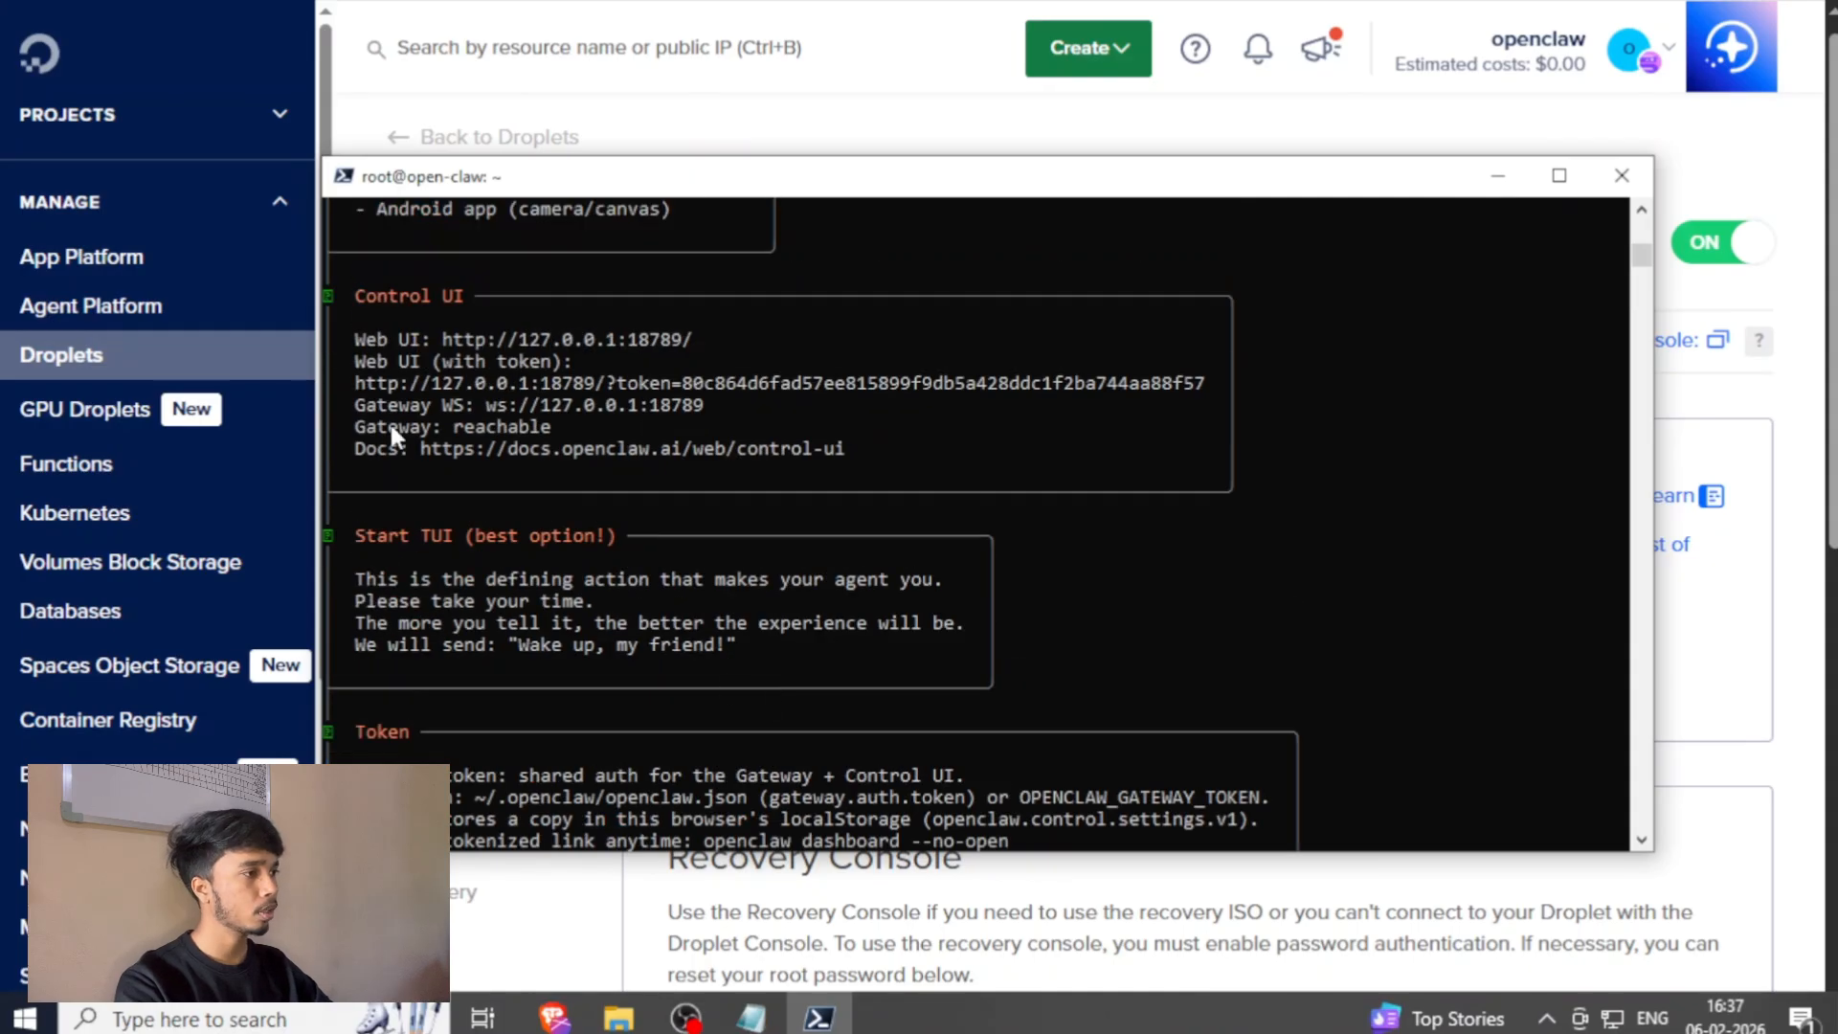
pyautogui.moveTo(356, 386); pyautogui.dragTo(1211, 397)
pyautogui.rightClick(1211, 397)
pyautogui.scroll(-4, 960, 472)
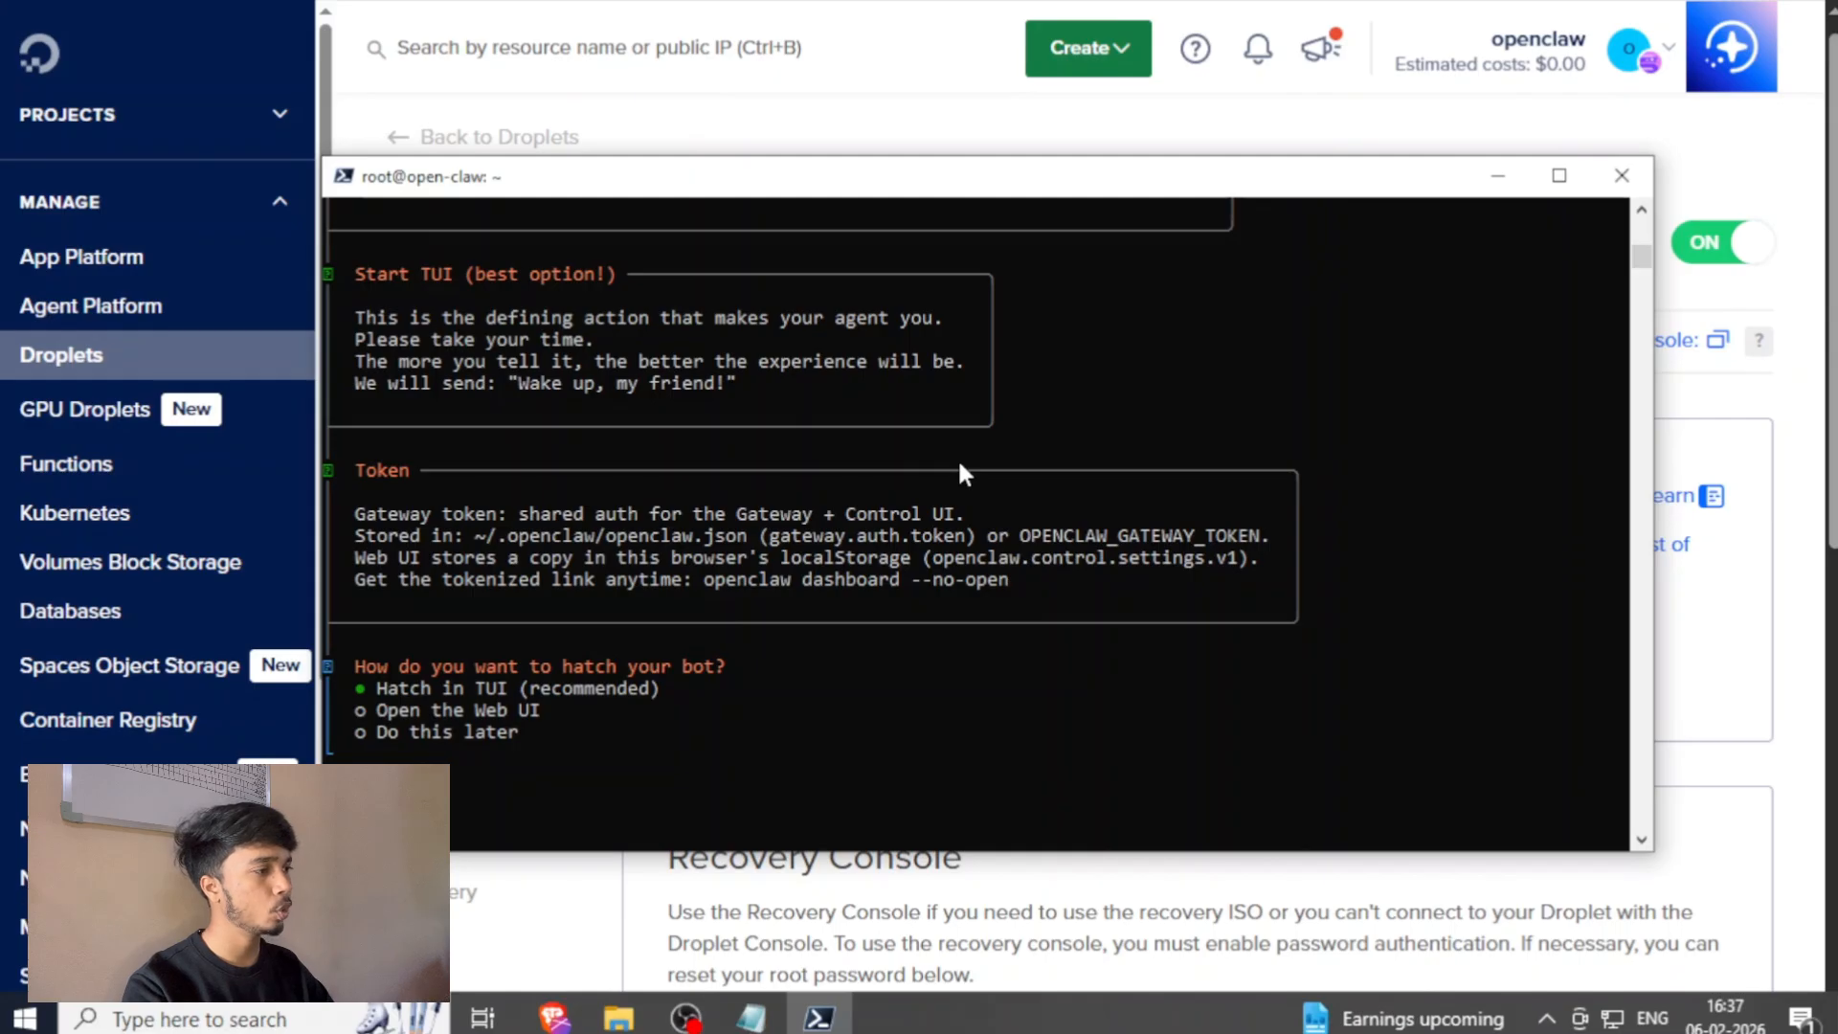
# Hatch the bot in the TUI and close the Droplet's SSH terminal window.
pyautogui.press('Return')
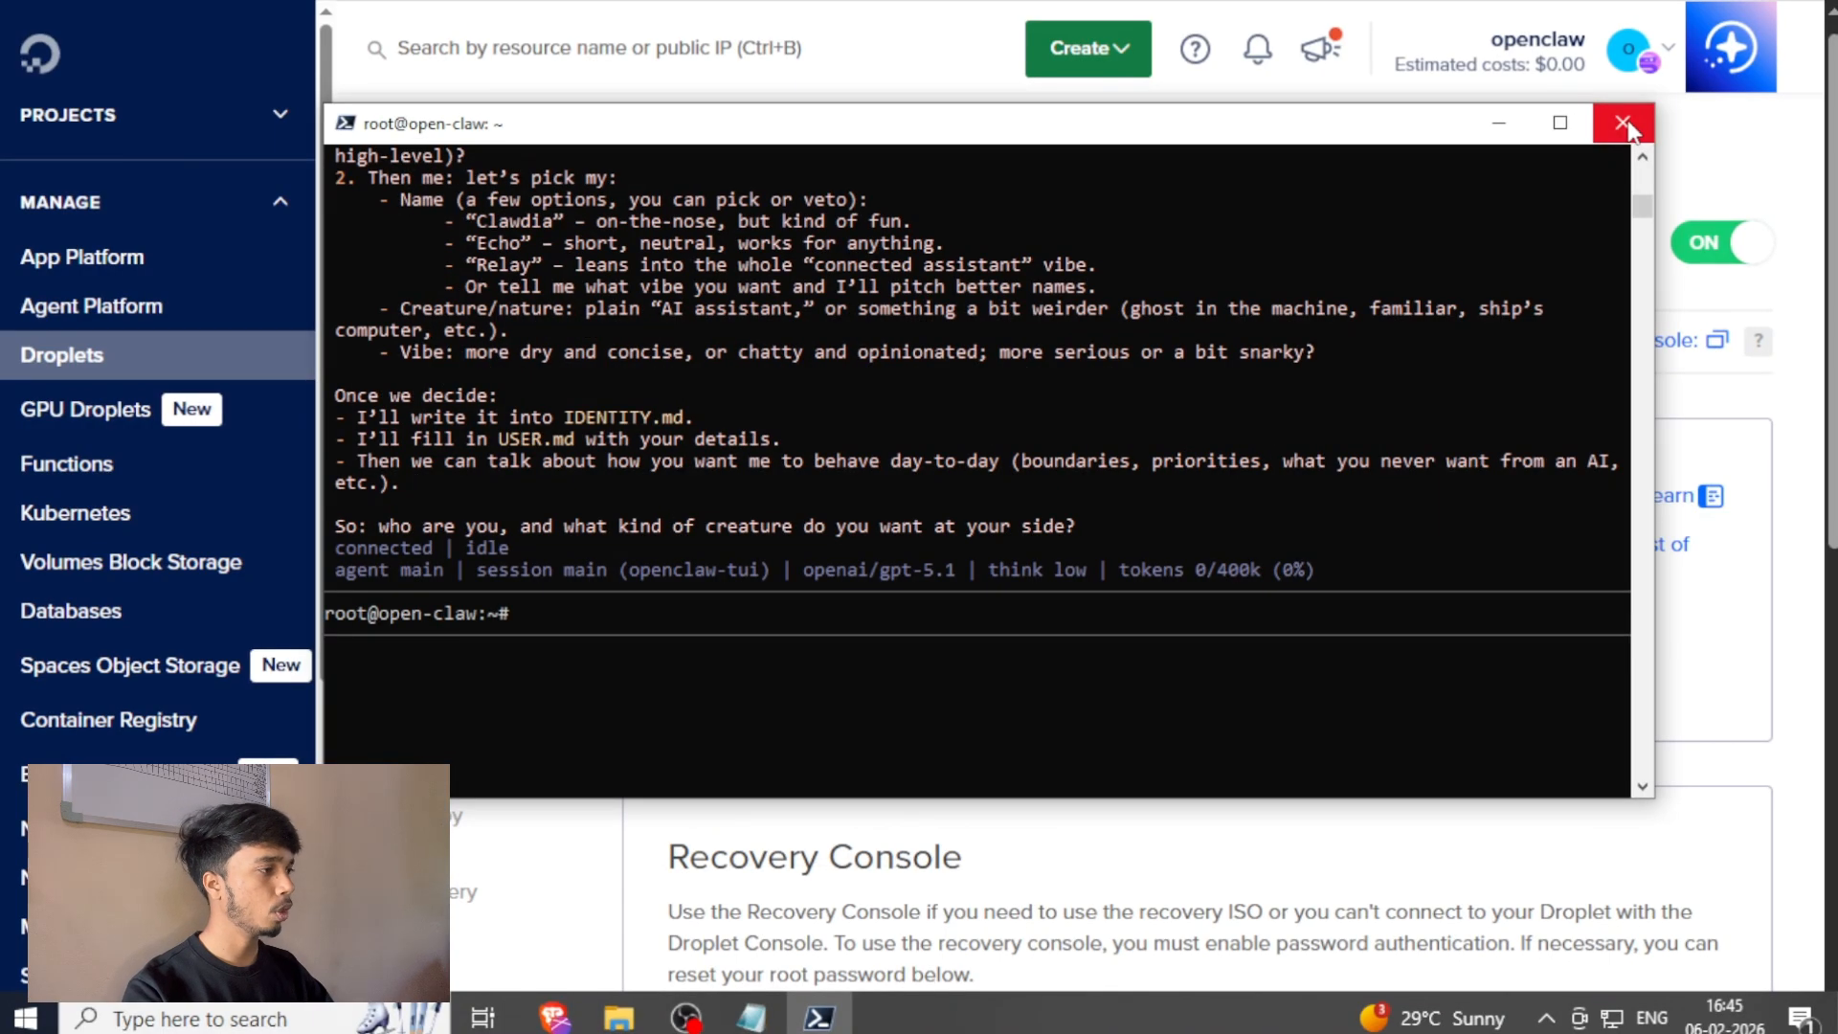
pyautogui.click(1624, 125)
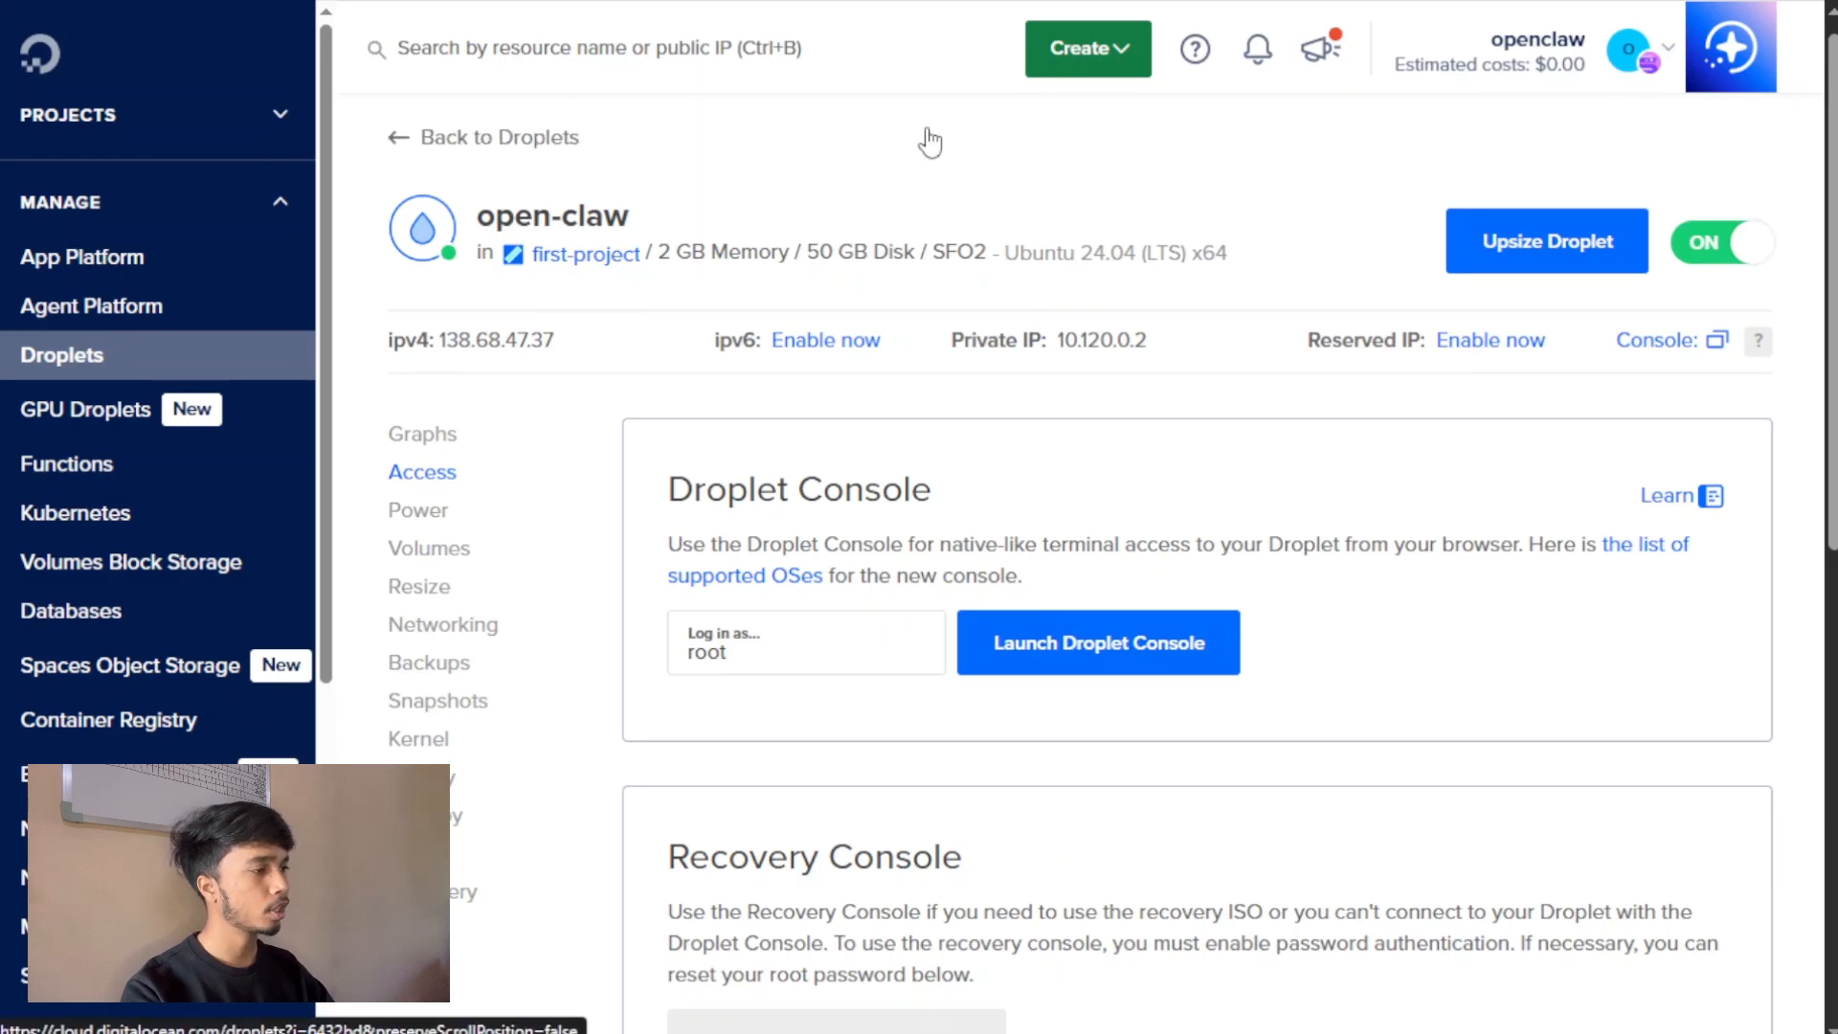
# Exit the browser's full-screen view and open the Windows Command Prompt.
pyautogui.press('F11')
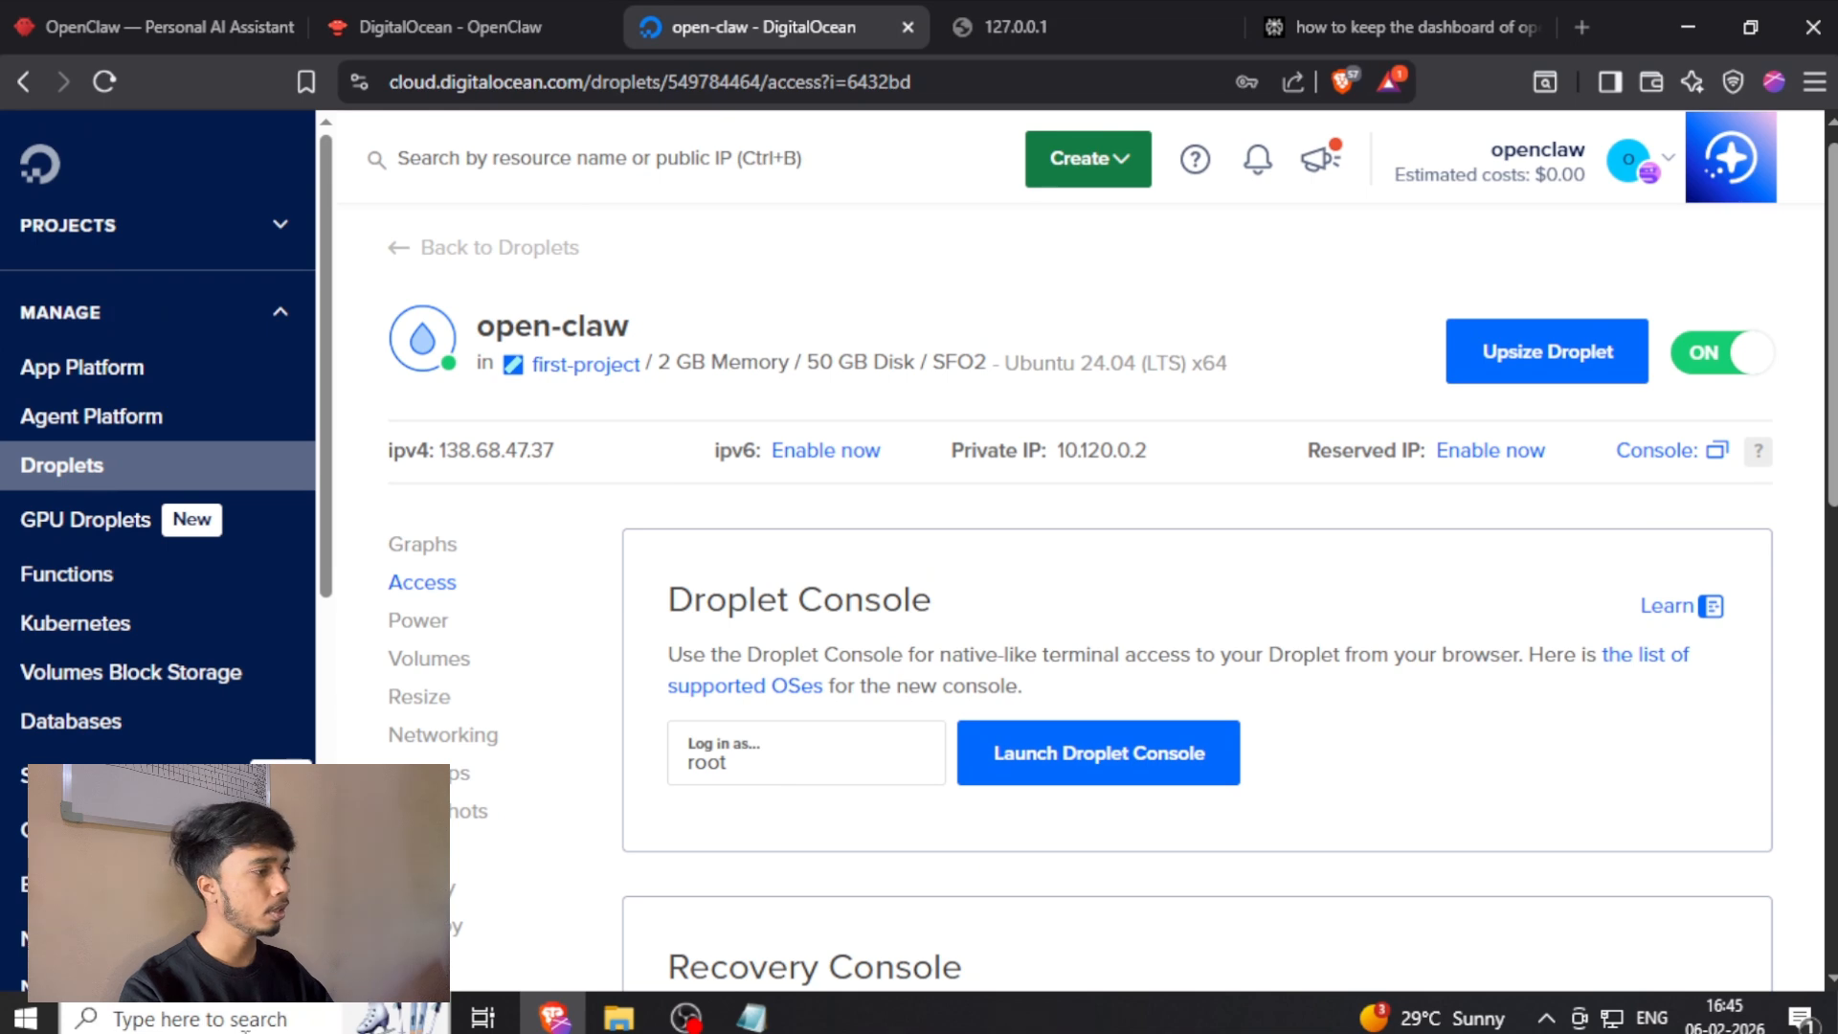
pyautogui.press('super')
pyautogui.write('cmd')
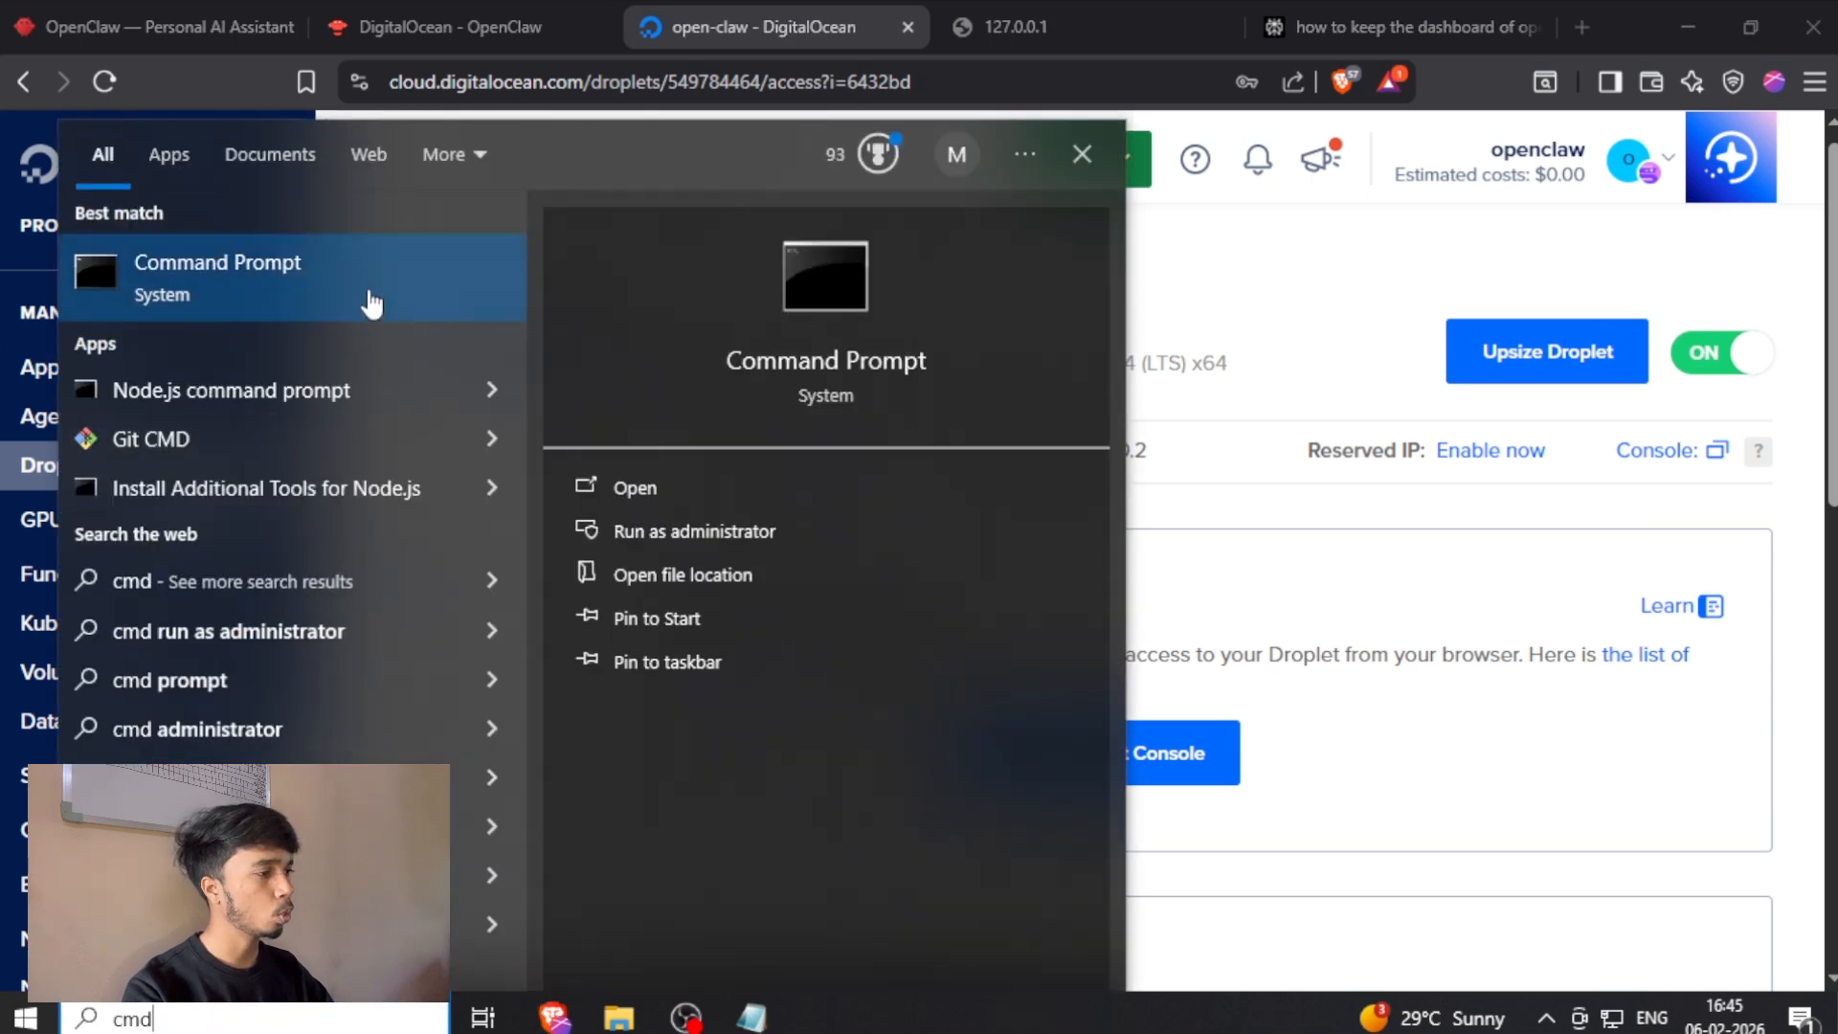
pyautogui.click(371, 305)
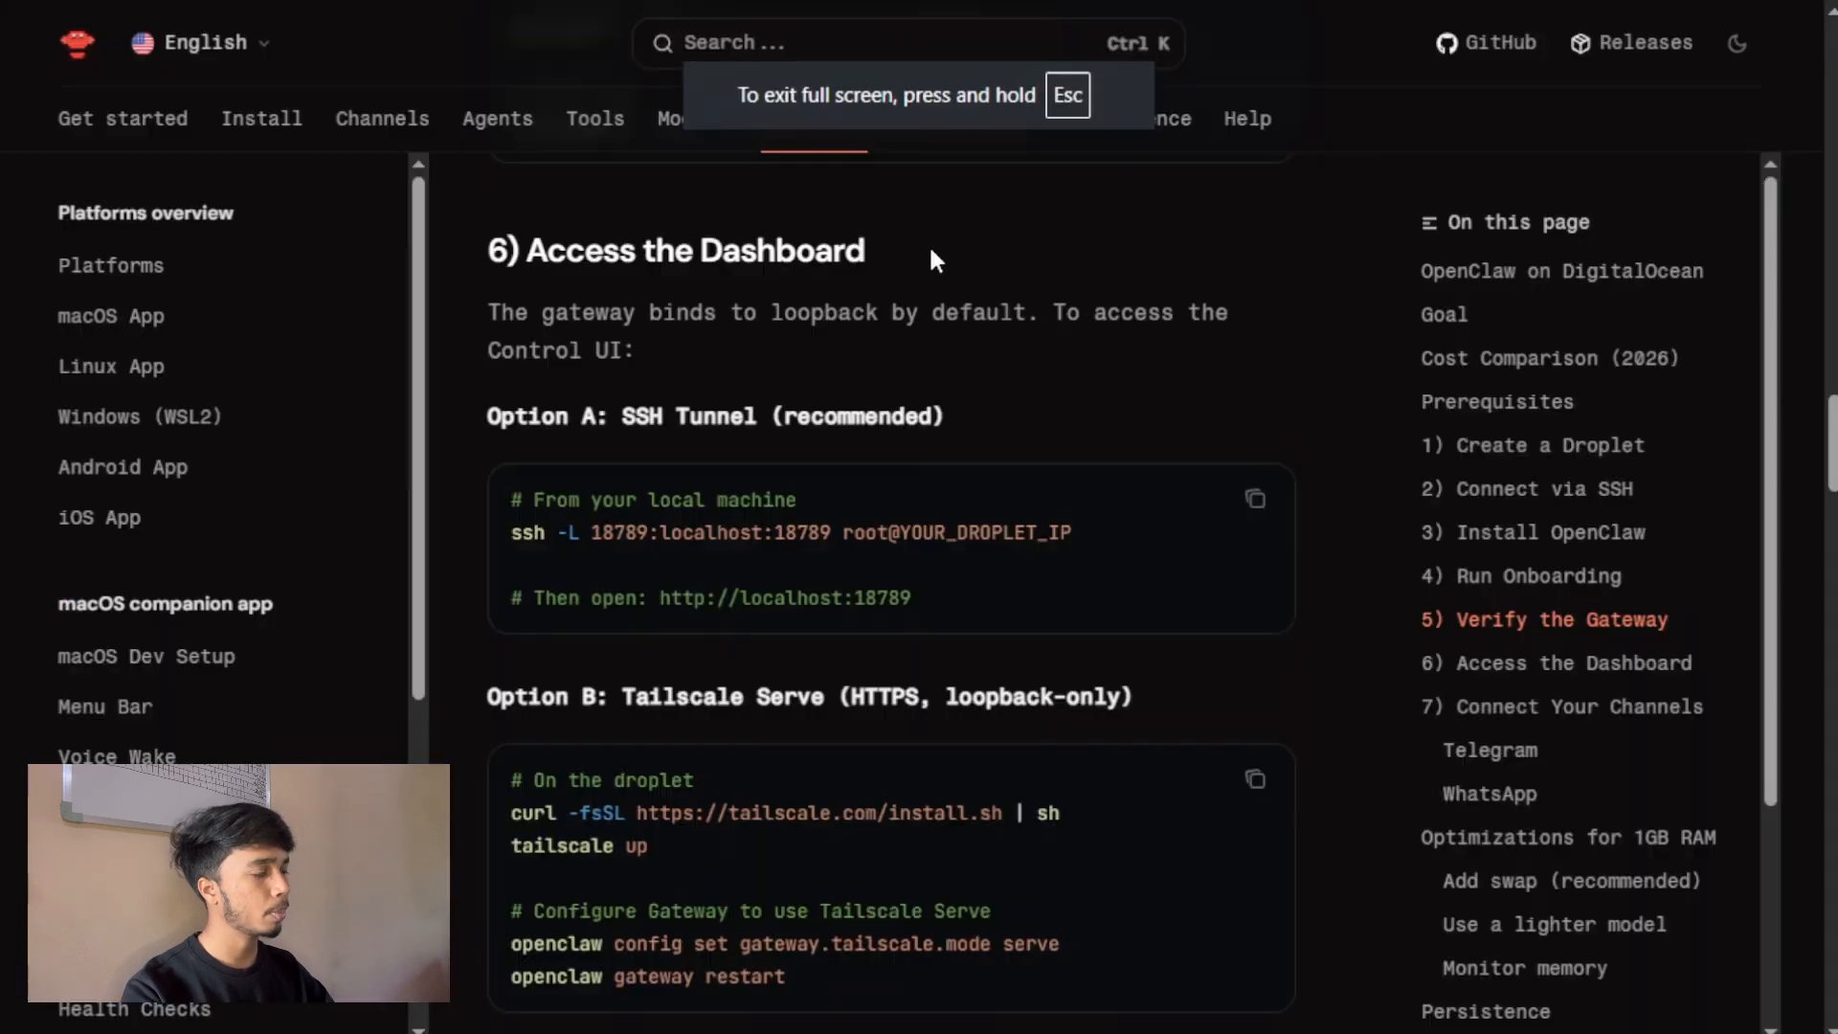
# Copy the Option A SSH tunnel command from the OpenClaw docs and paste it into the Command Prompt.
pyautogui.click(1255, 517)
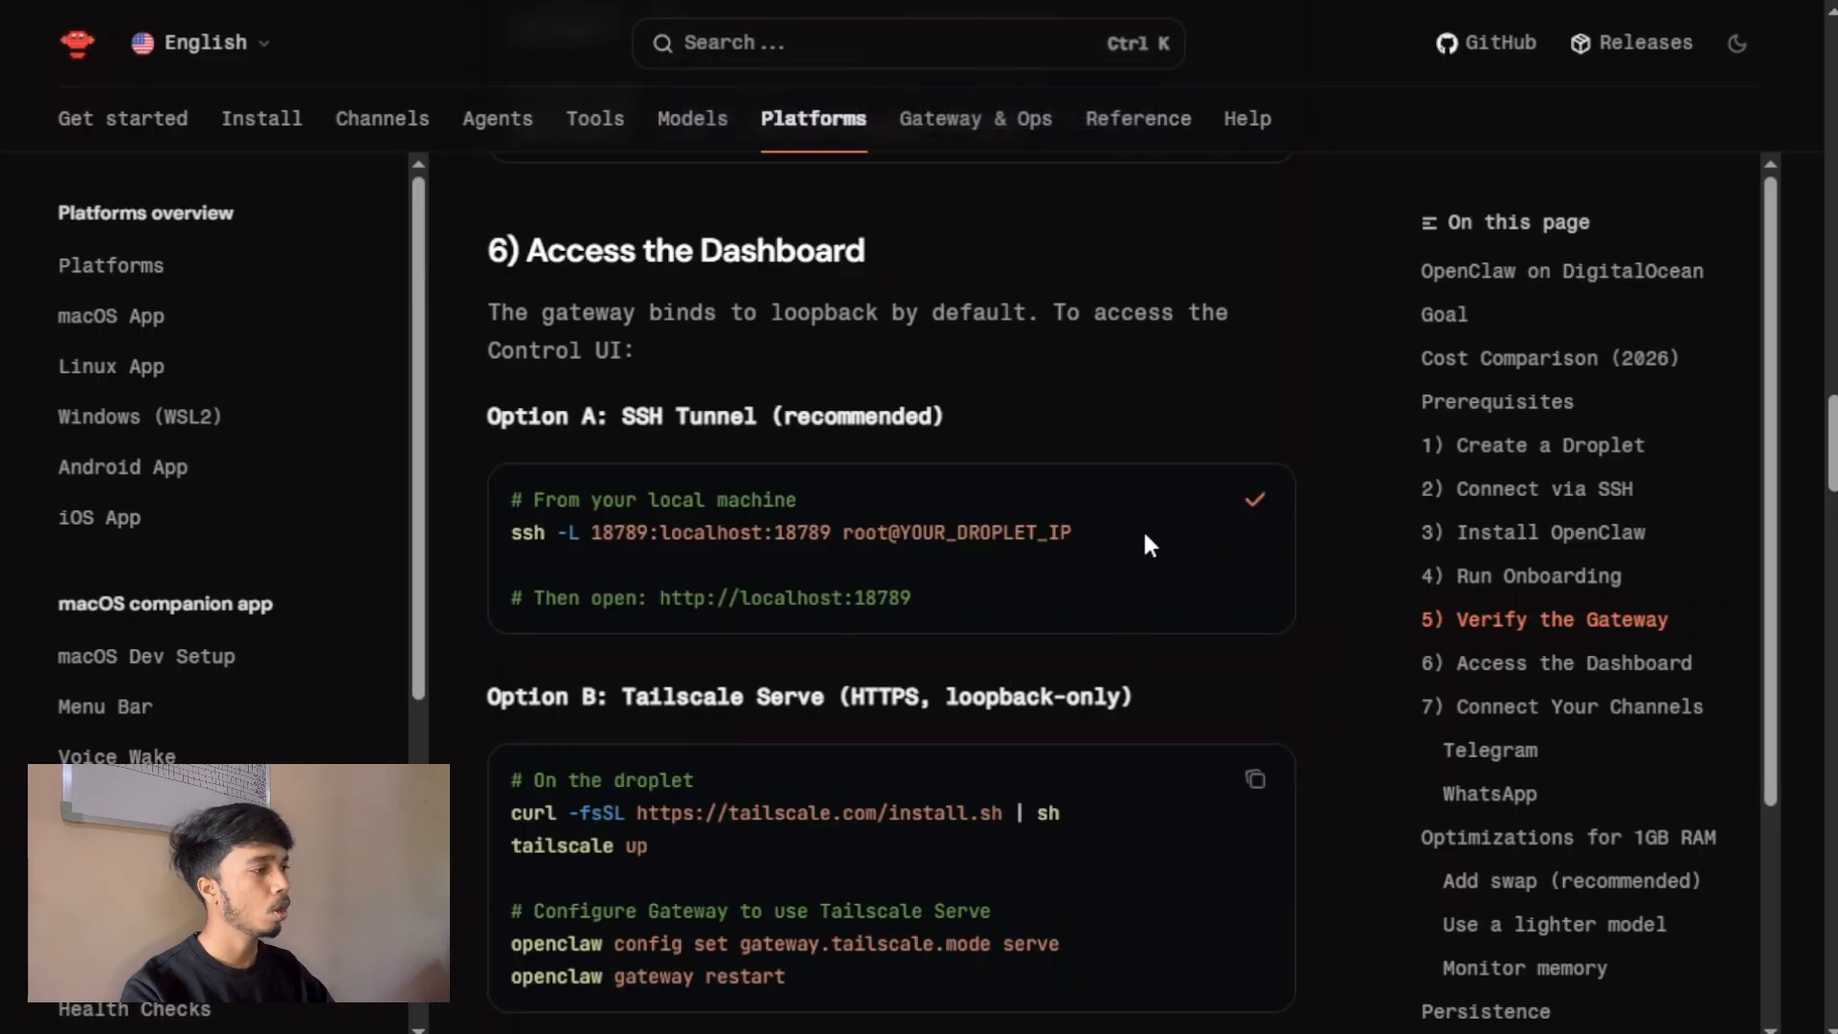
pyautogui.moveTo(1072, 533); pyautogui.dragTo(590, 532)
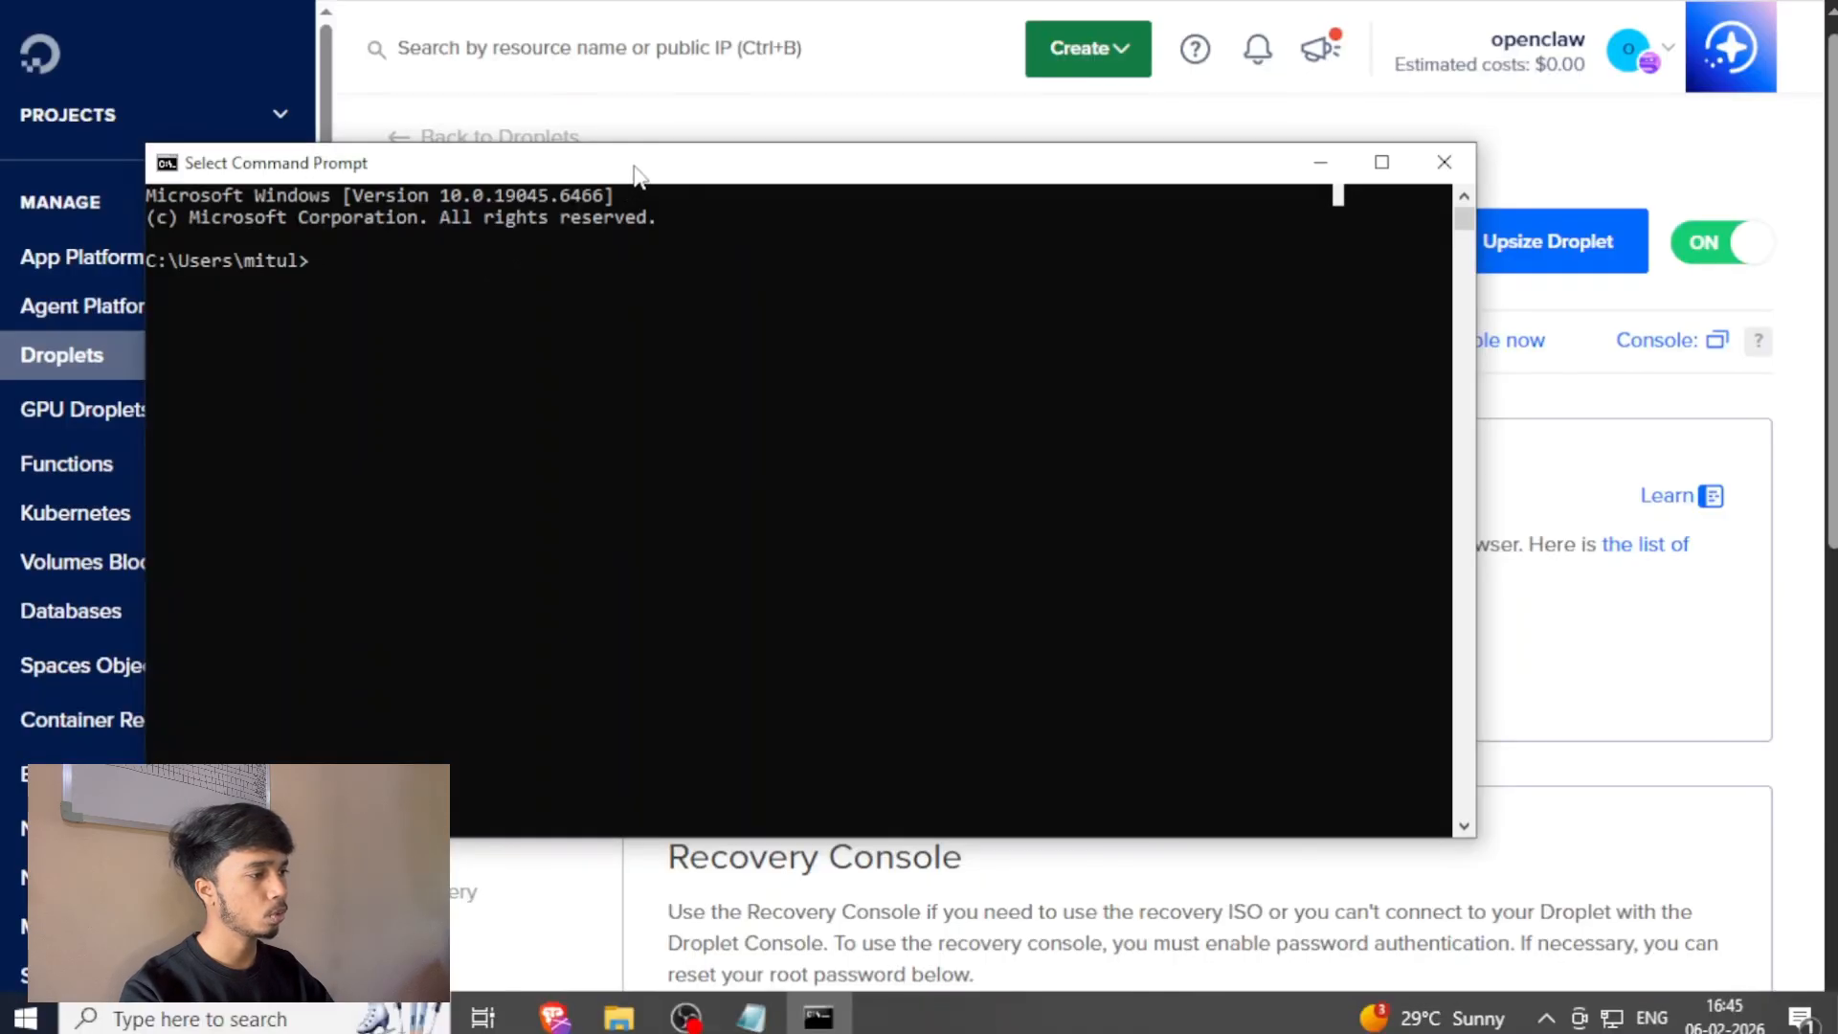
pyautogui.moveTo(634, 165); pyautogui.dragTo(804, 123)
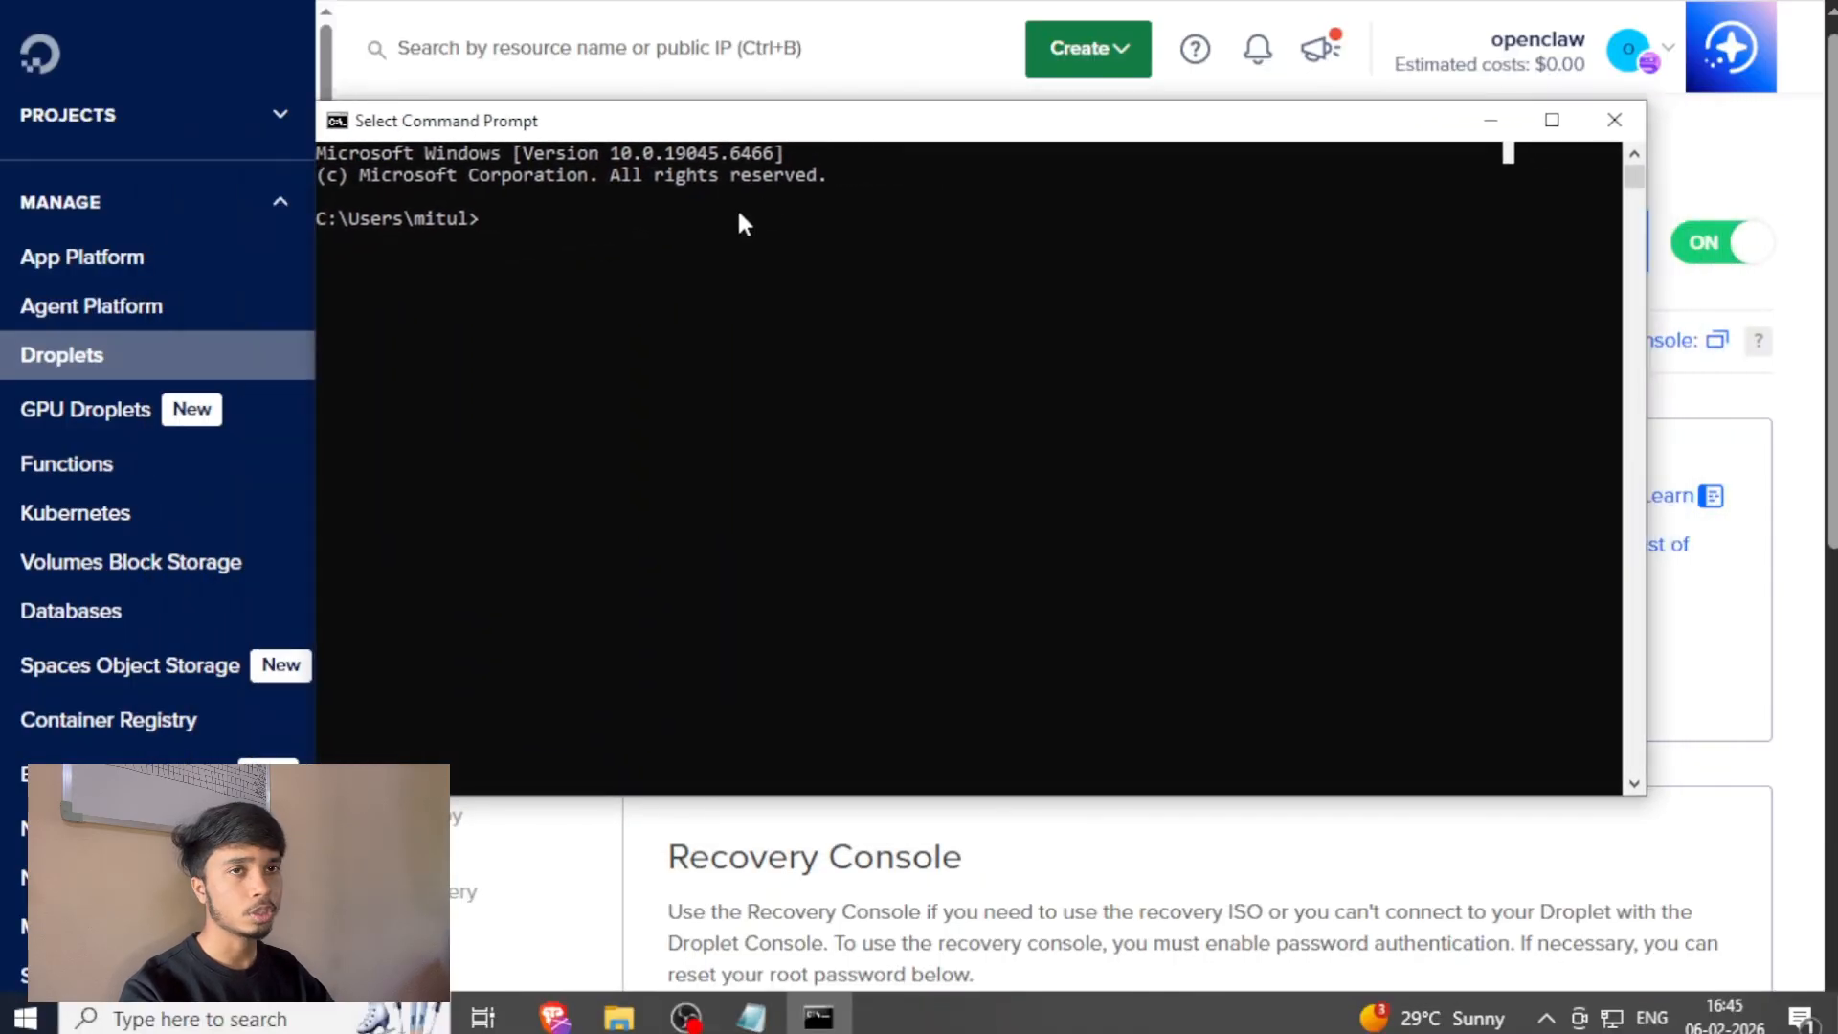
pyautogui.click(497, 225)
pyautogui.press('Escape')
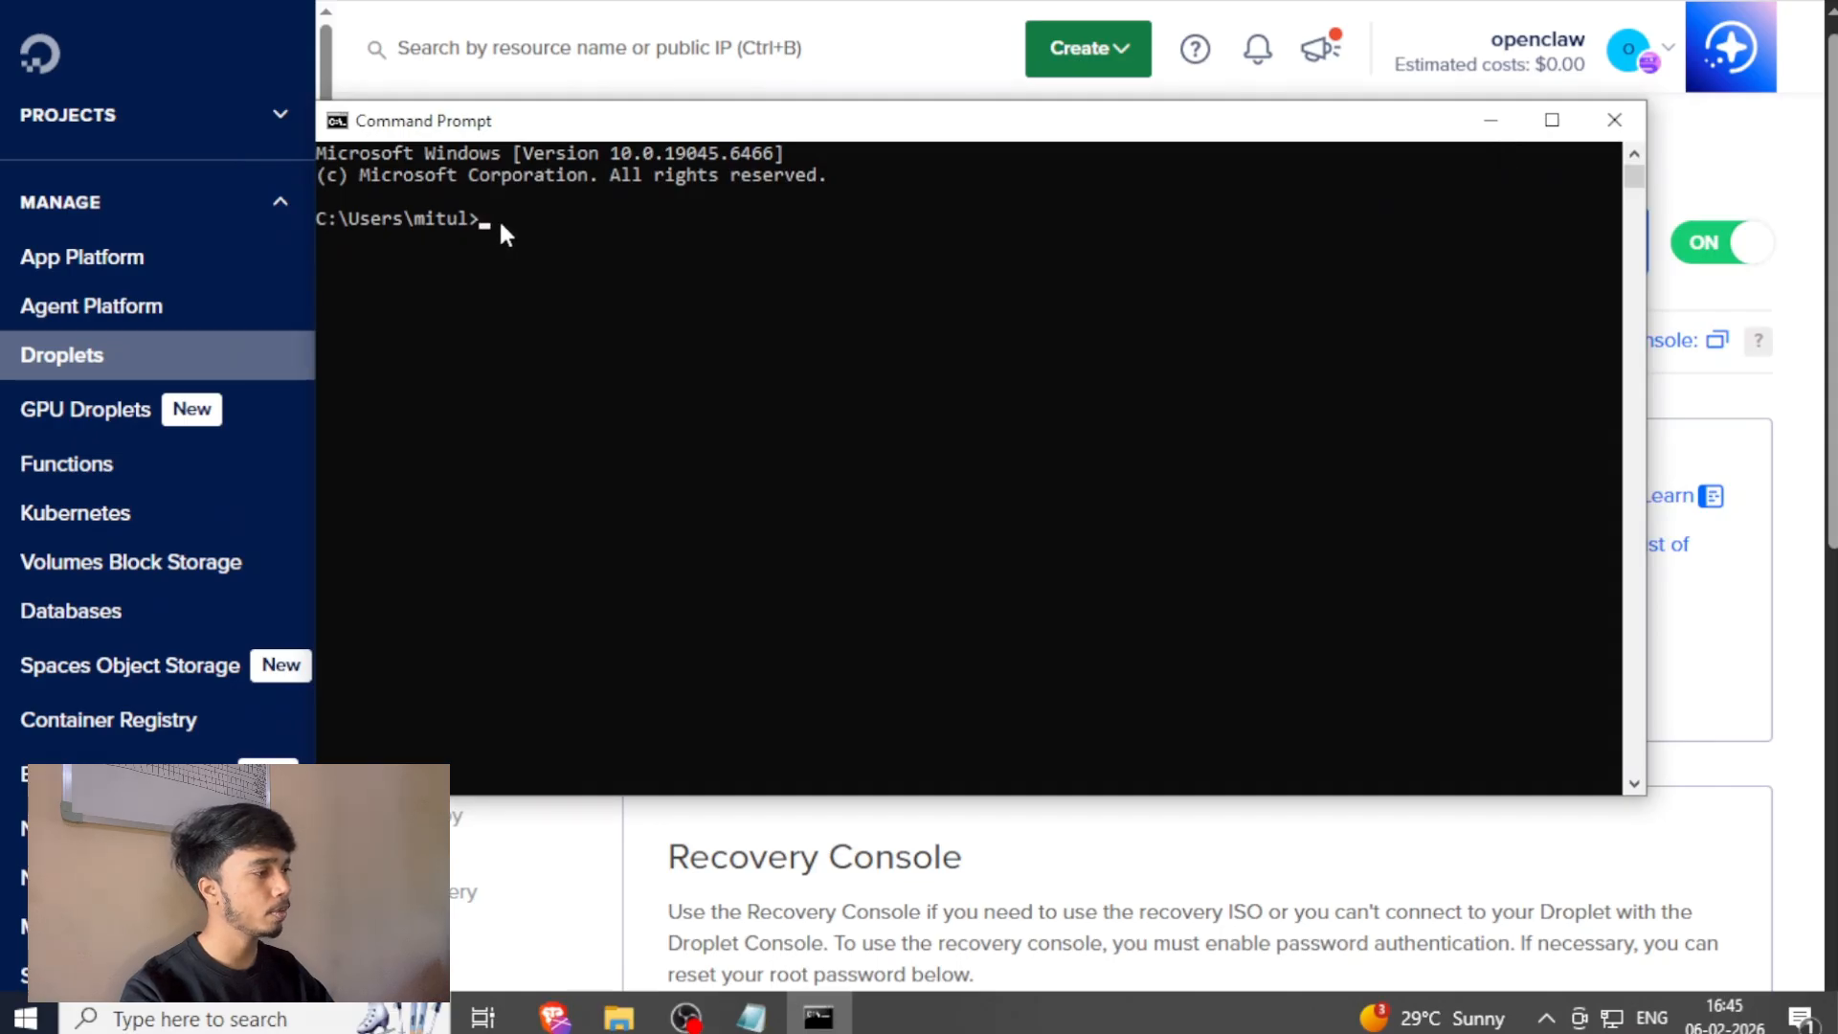
pyautogui.hotkey('ctrl', 'v')
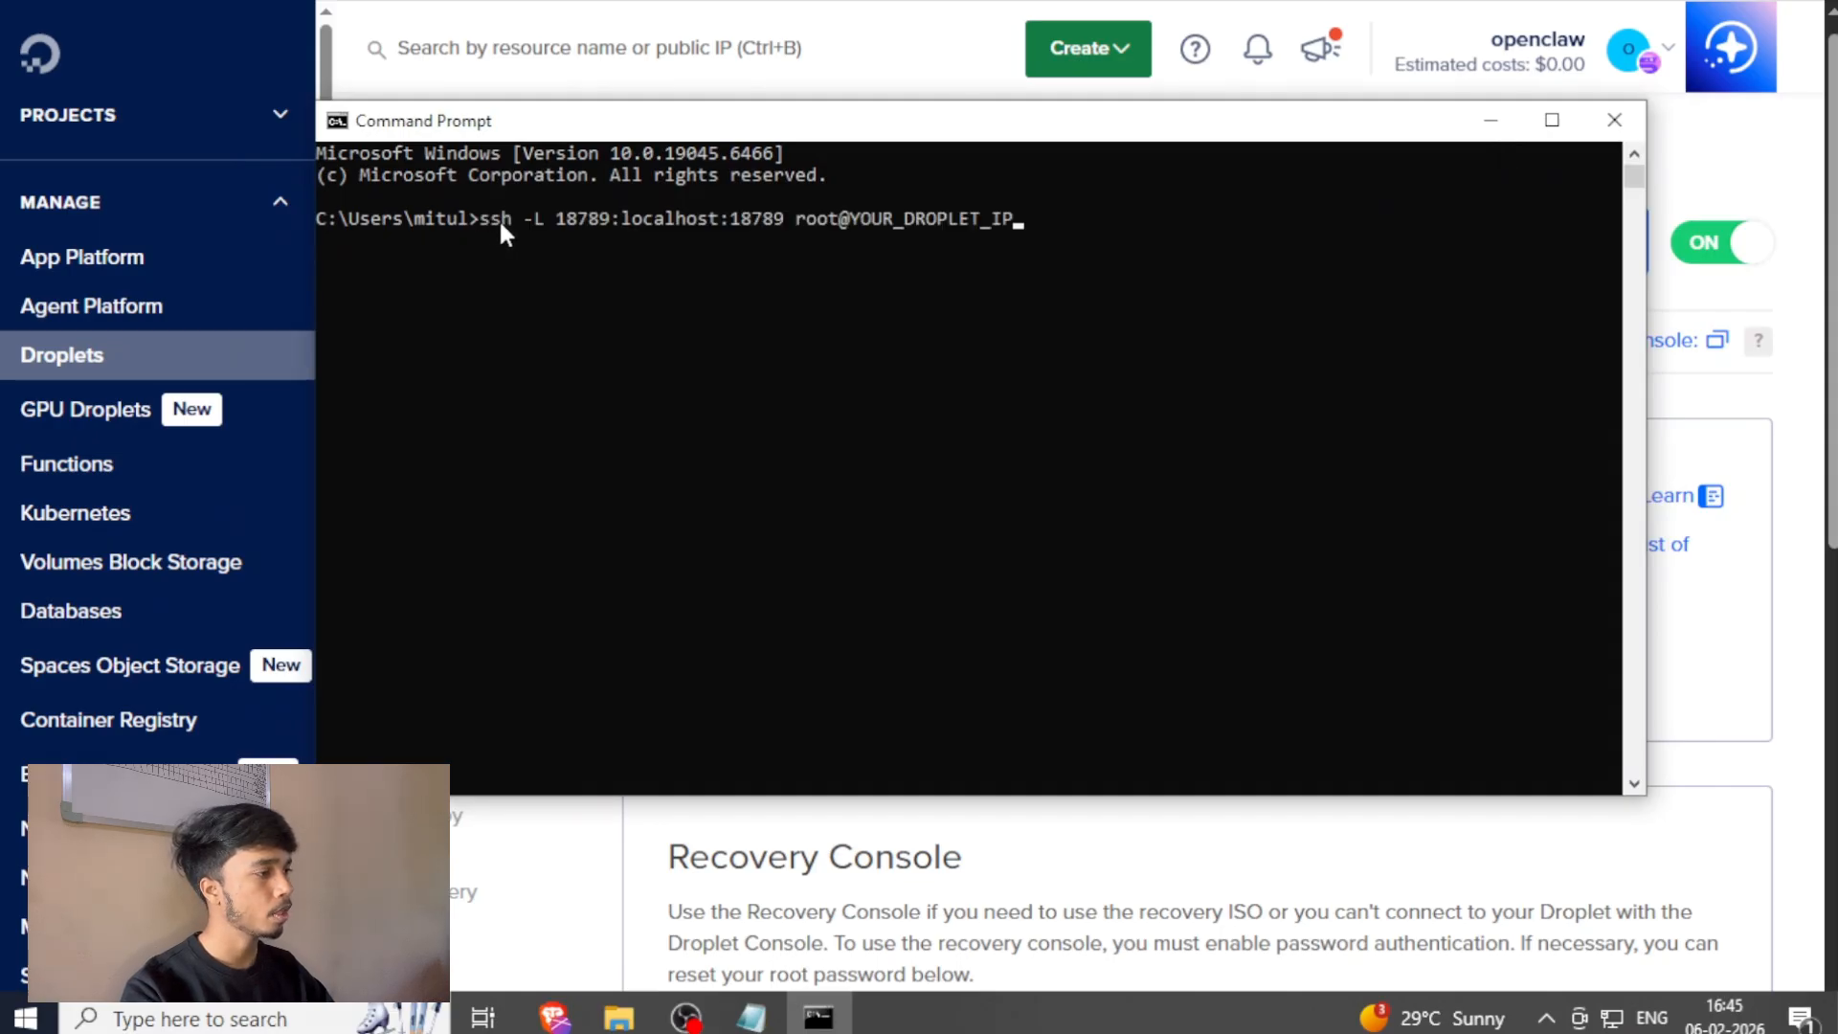
# Copy the Droplet's IP address and replace YOUR_DROPLET_IP in the tunnel command with 138.68.47.37.
pyautogui.click(1491, 119)
pyautogui.click(574, 345)
pyautogui.hotkey('alt', 'Tab')
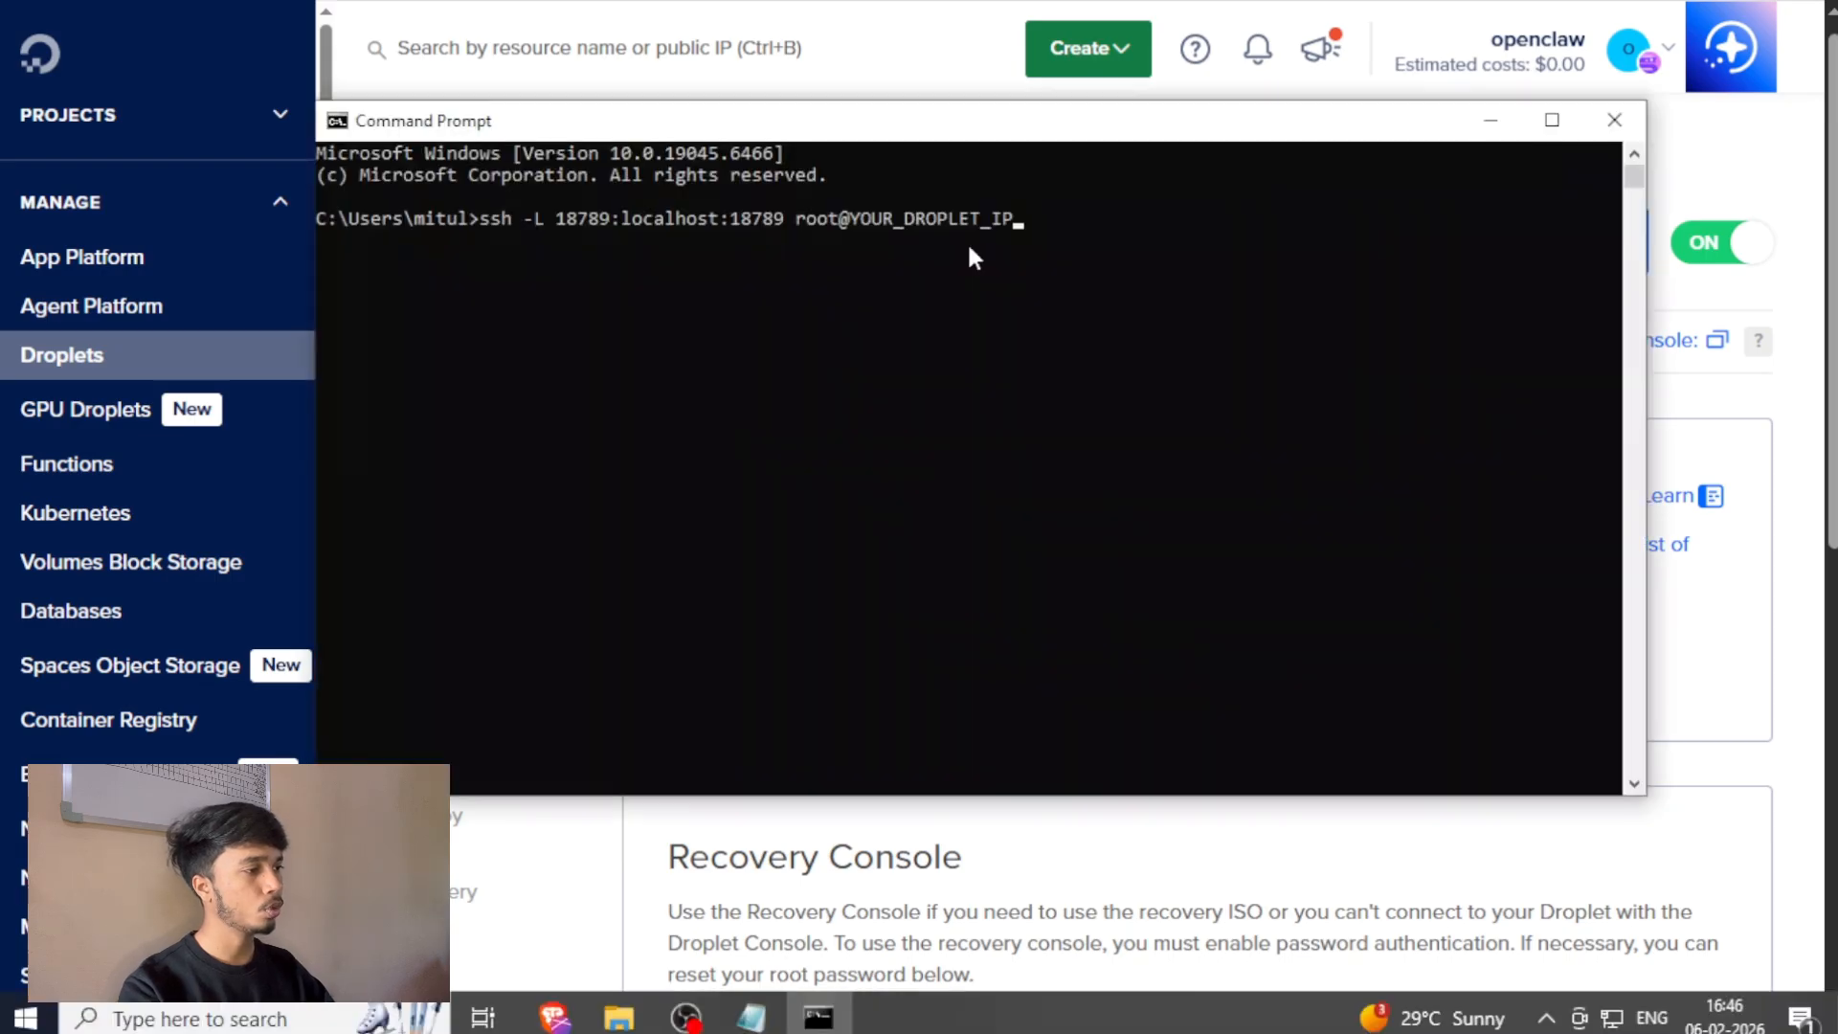
pyautogui.press('BackSpace')
pyautogui.press('BackSpace')
pyautogui.press('BackSpace')
pyautogui.press('BackSpace')
pyautogui.press('BackSpace')
pyautogui.press('BackSpace')
pyautogui.press('BackSpace')
pyautogui.press('BackSpace')
pyautogui.press('BackSpace')
pyautogui.press('BackSpace')
pyautogui.press('BackSpace')
pyautogui.press('BackSpace')
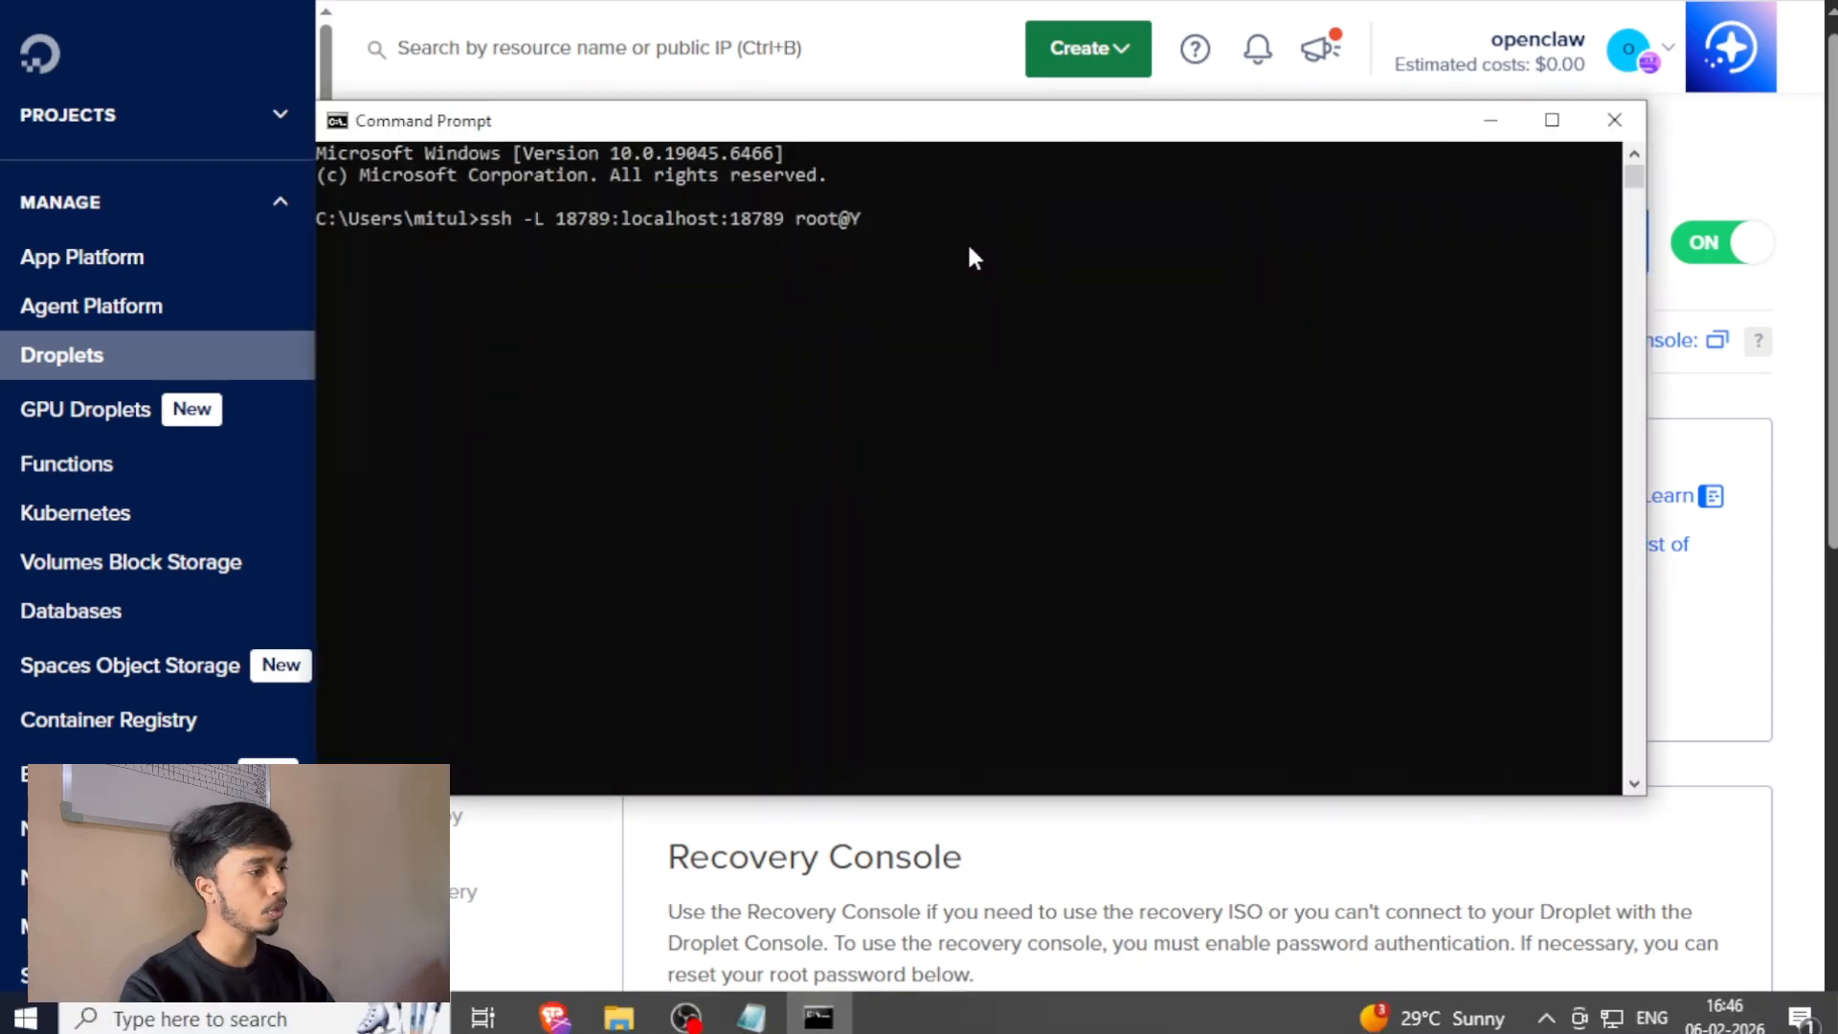
pyautogui.press('BackSpace')
pyautogui.hotkey('ctrl', 'v')
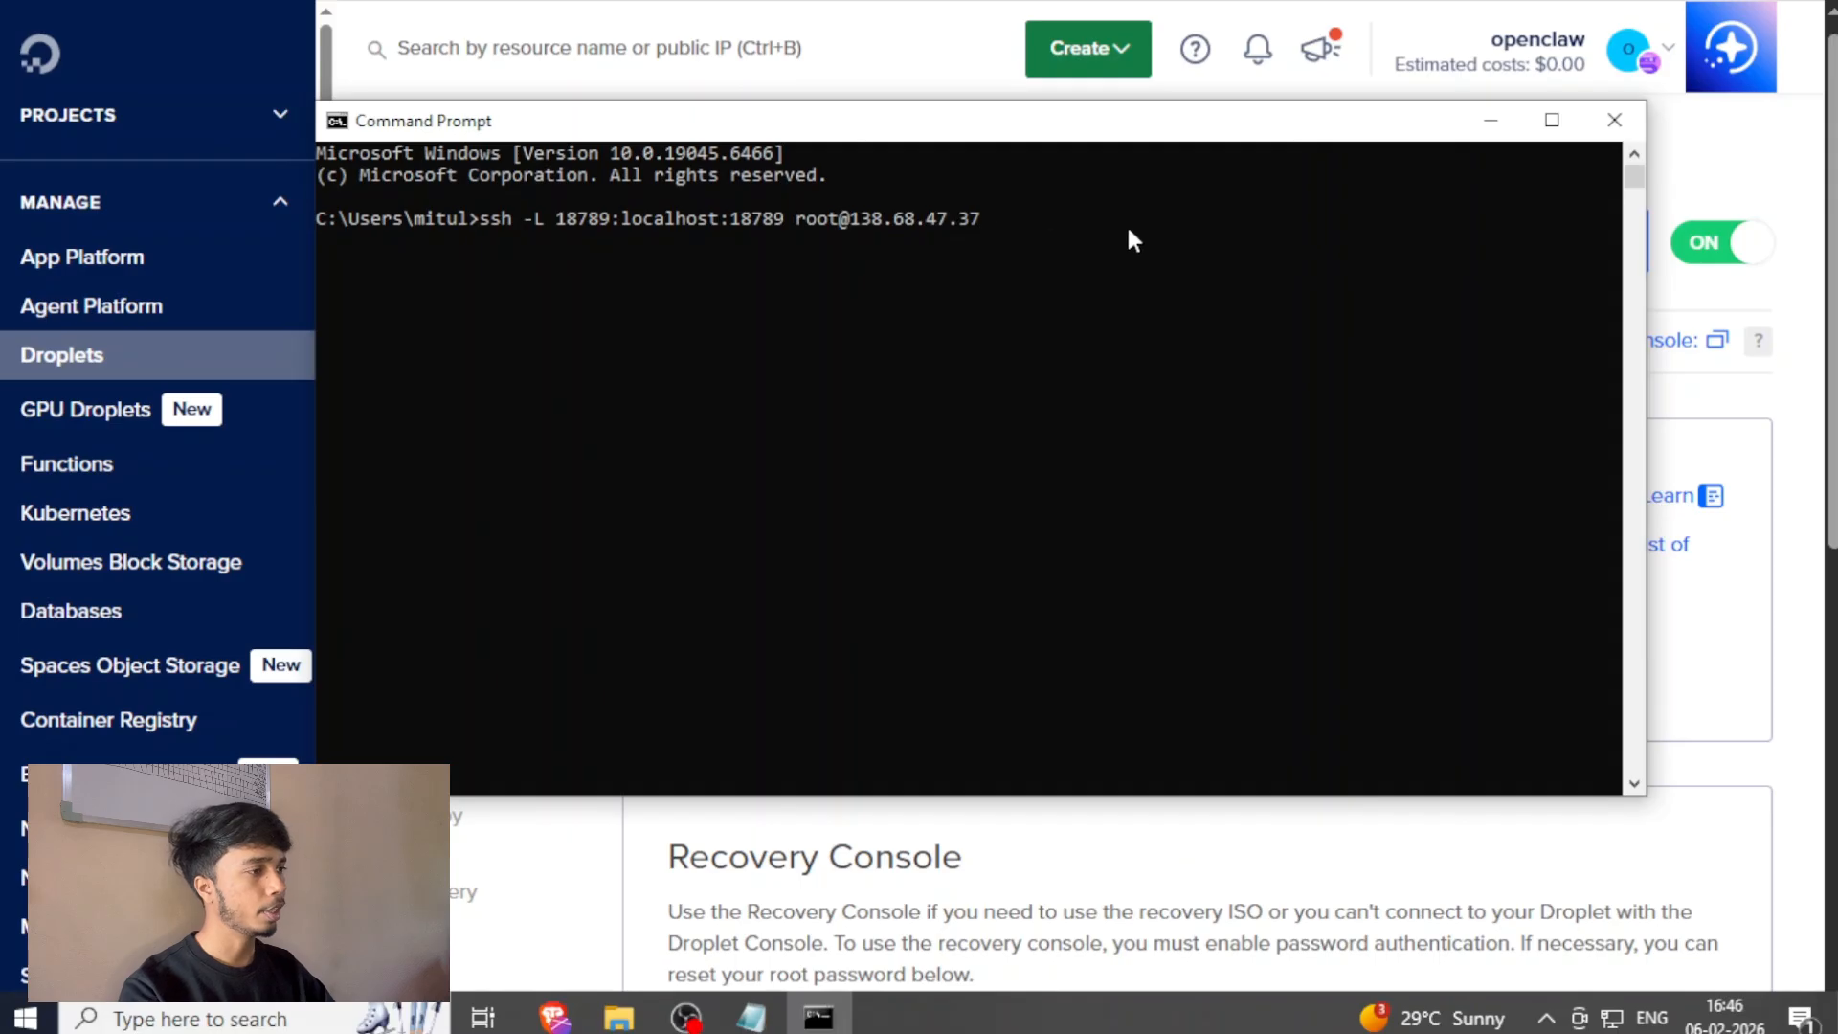
# Open the SSH tunnel with the root password and reload the dashboard page at 127.0.0.1 in the browser.
pyautogui.press('Return')
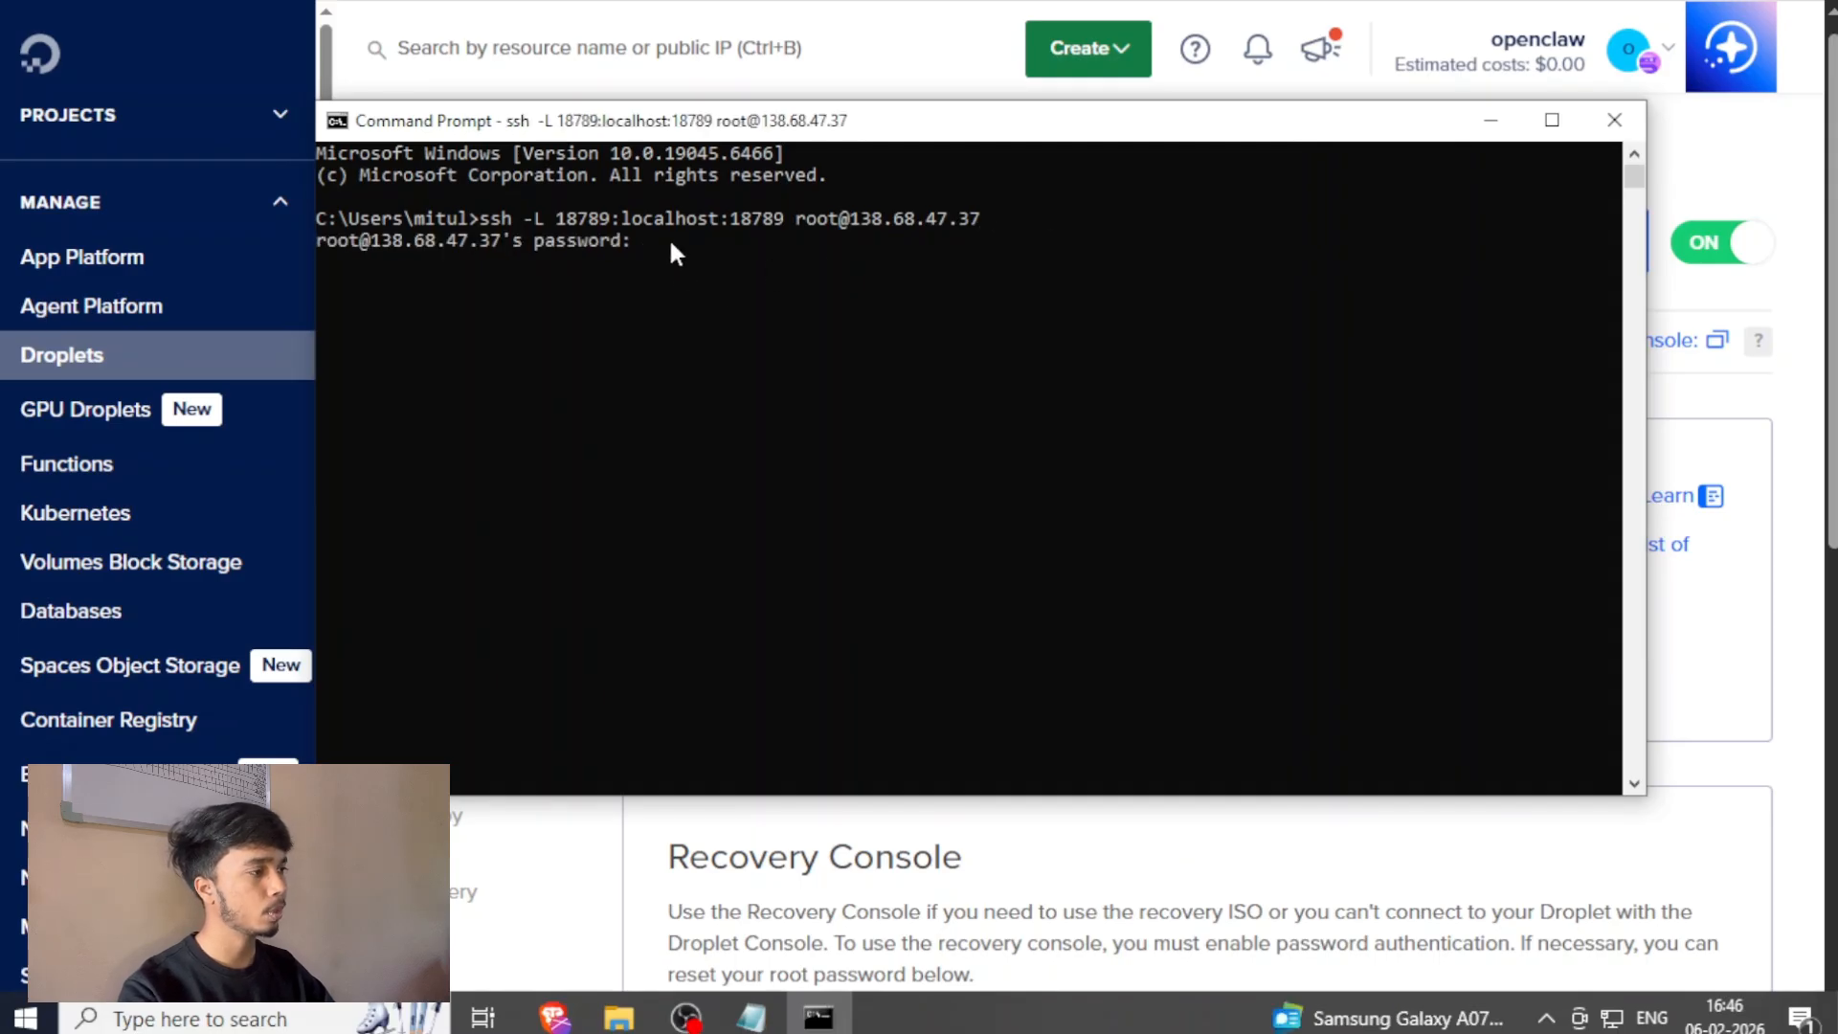
pyautogui.press('Return')
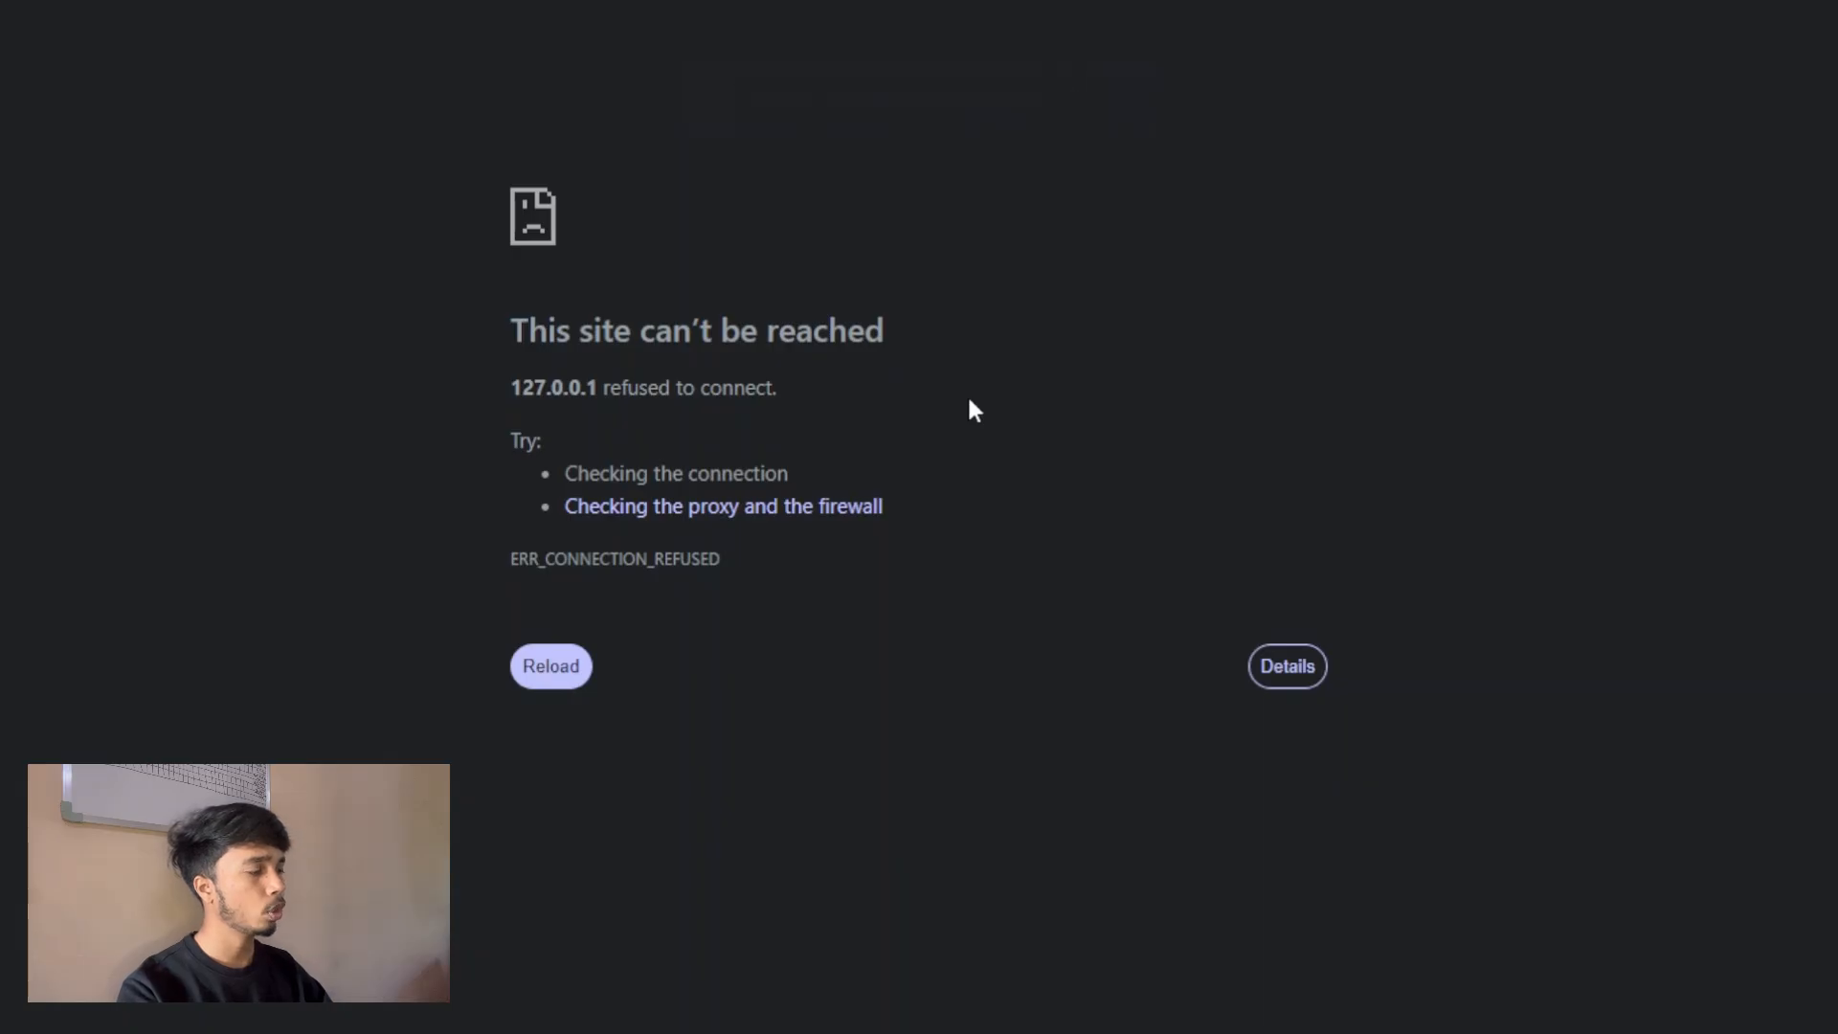
pyautogui.press('F5')
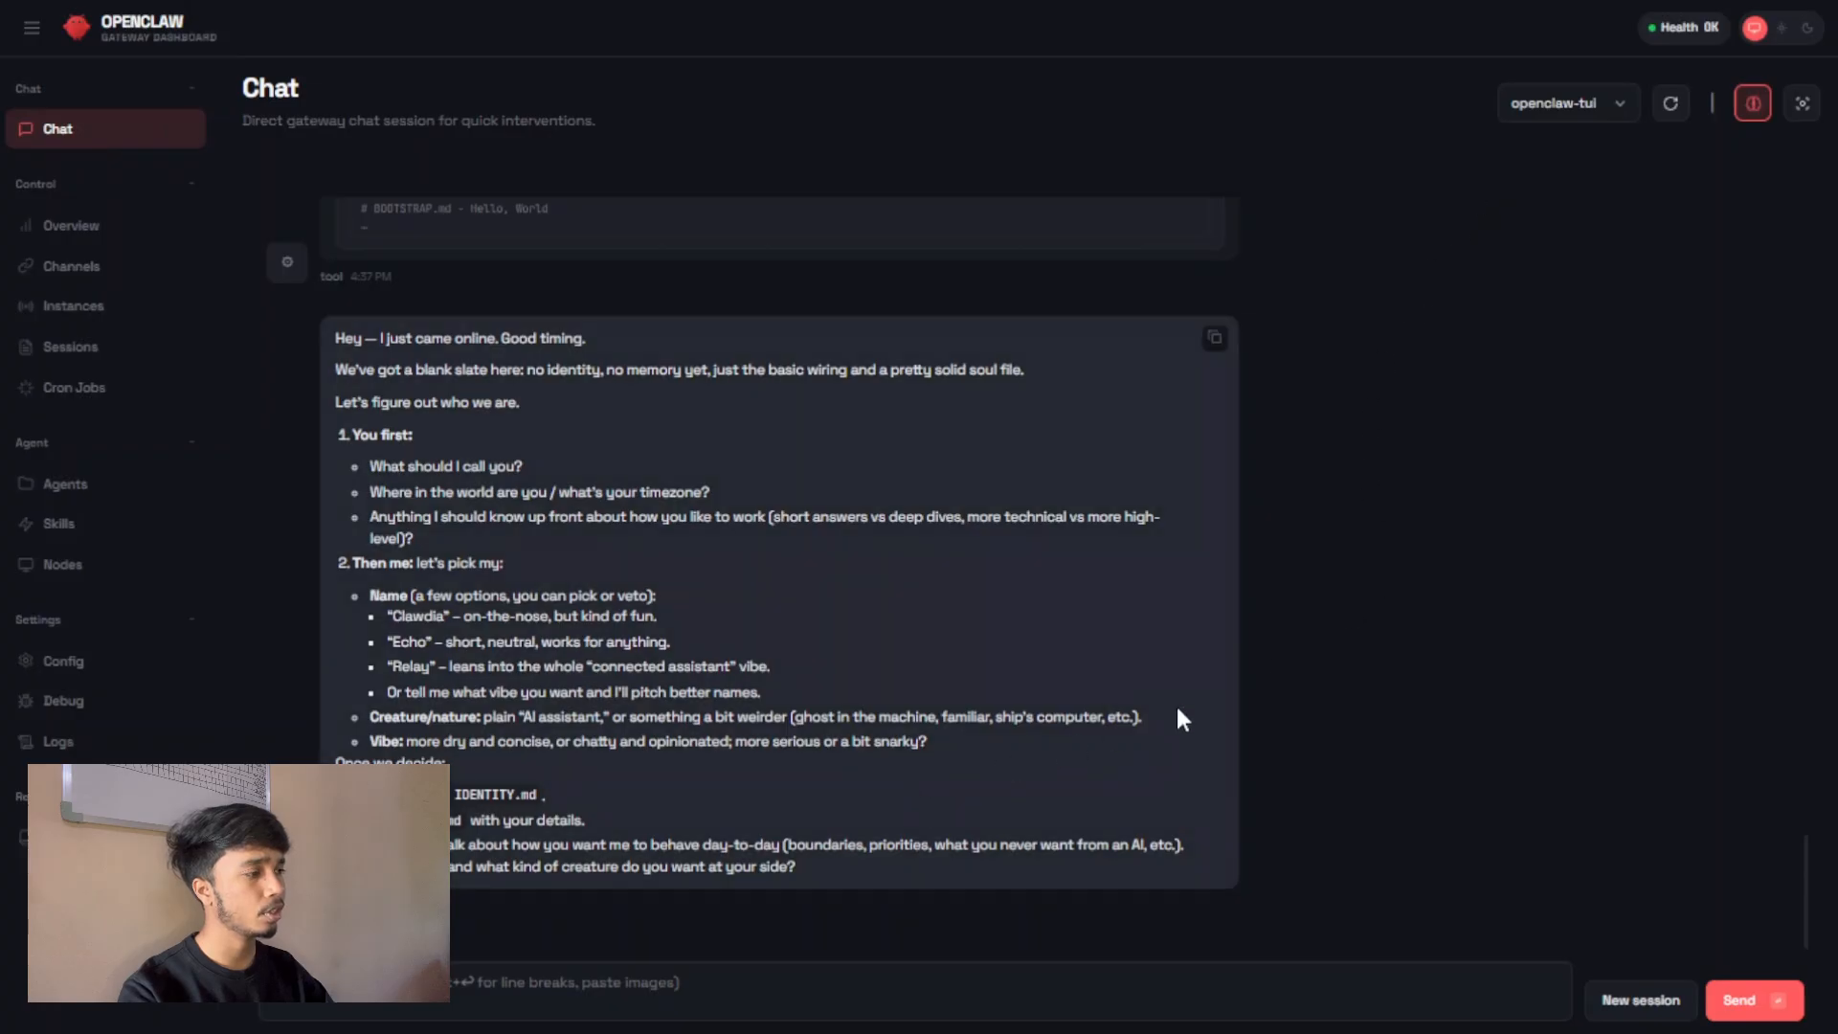
# Look through the dashboard's Chat, Channels, Instances, Sessions and Overview pages, and return to Chat.
pyautogui.scroll(8, 934, 628)
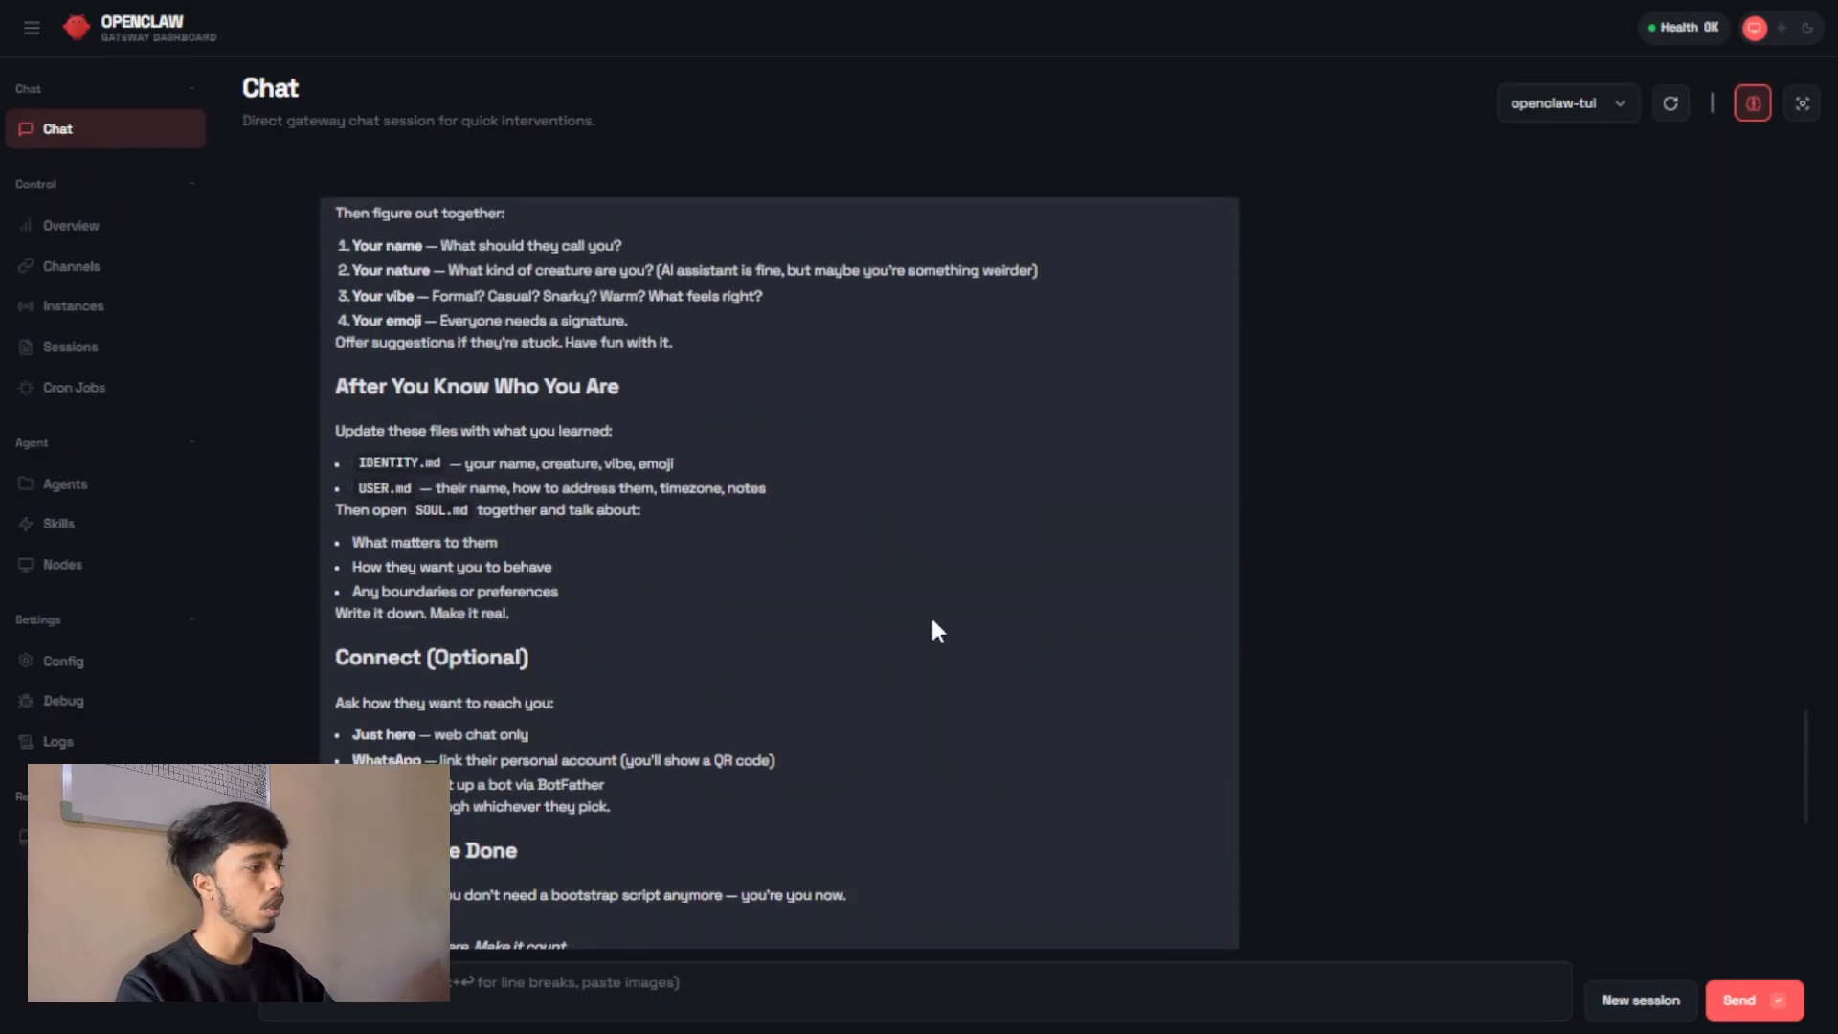
pyautogui.click(94, 266)
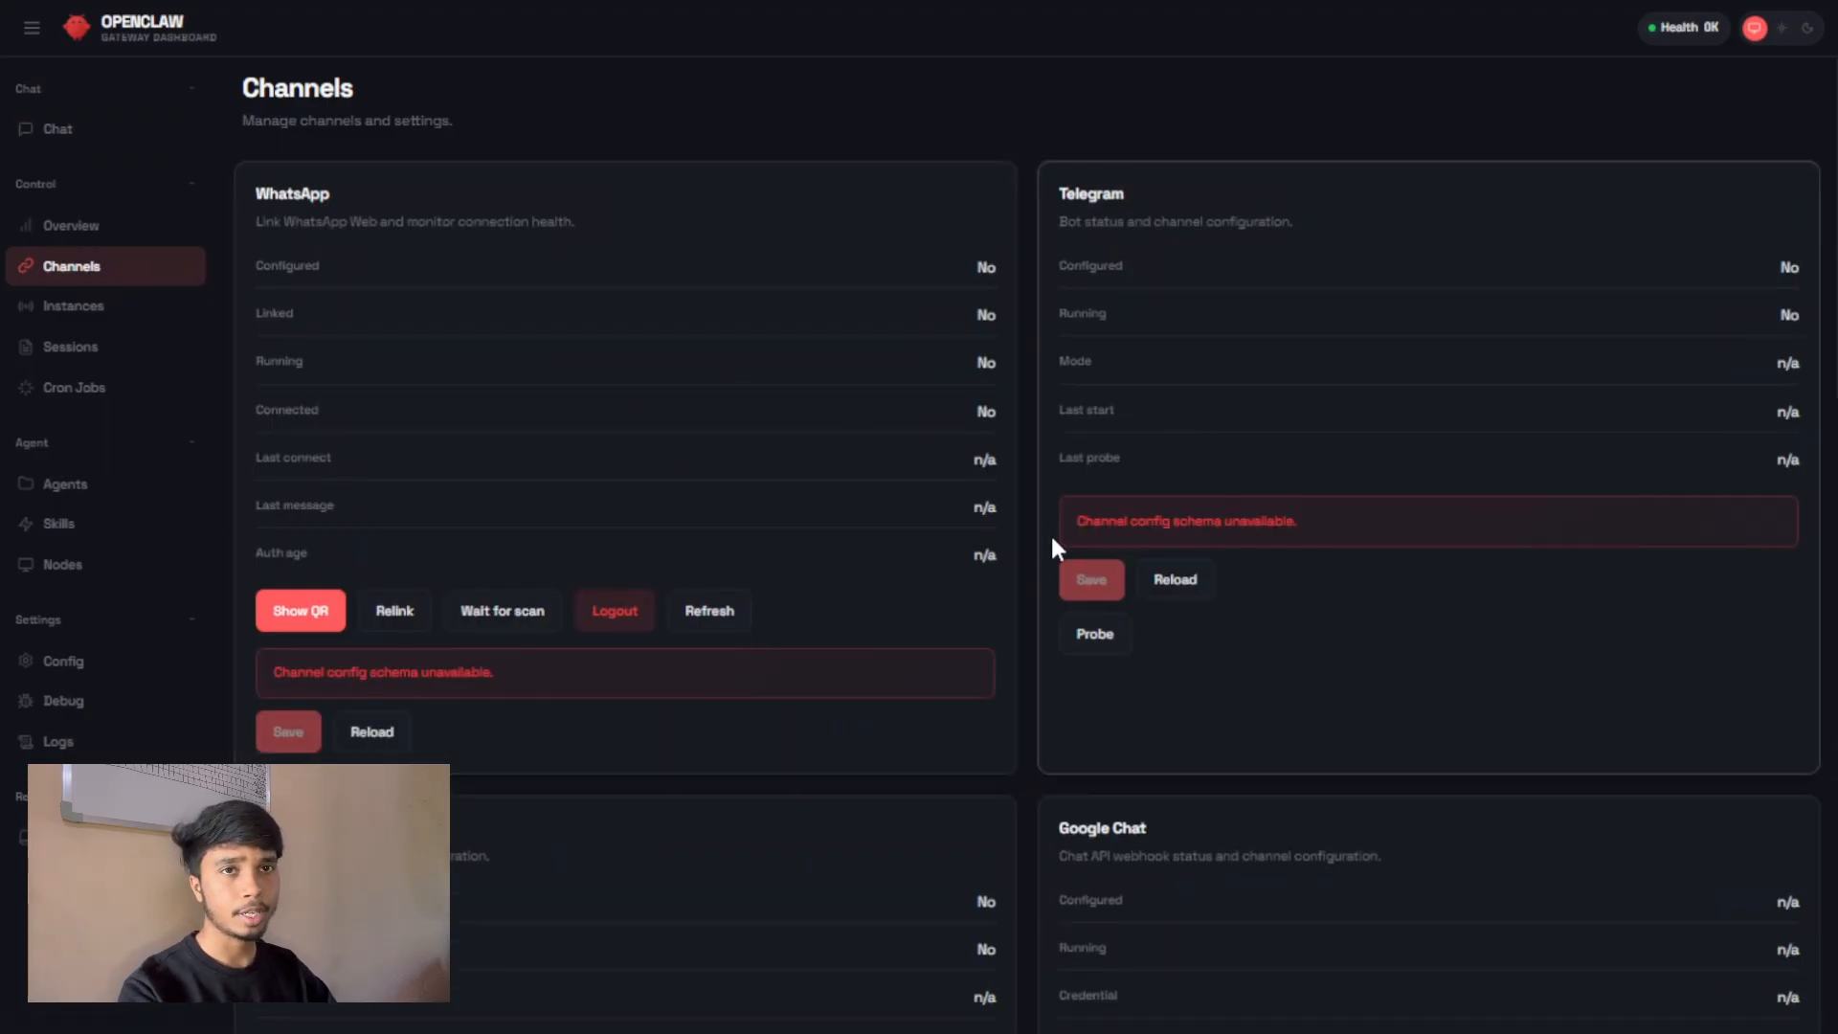
pyautogui.scroll(-5, 1033, 517)
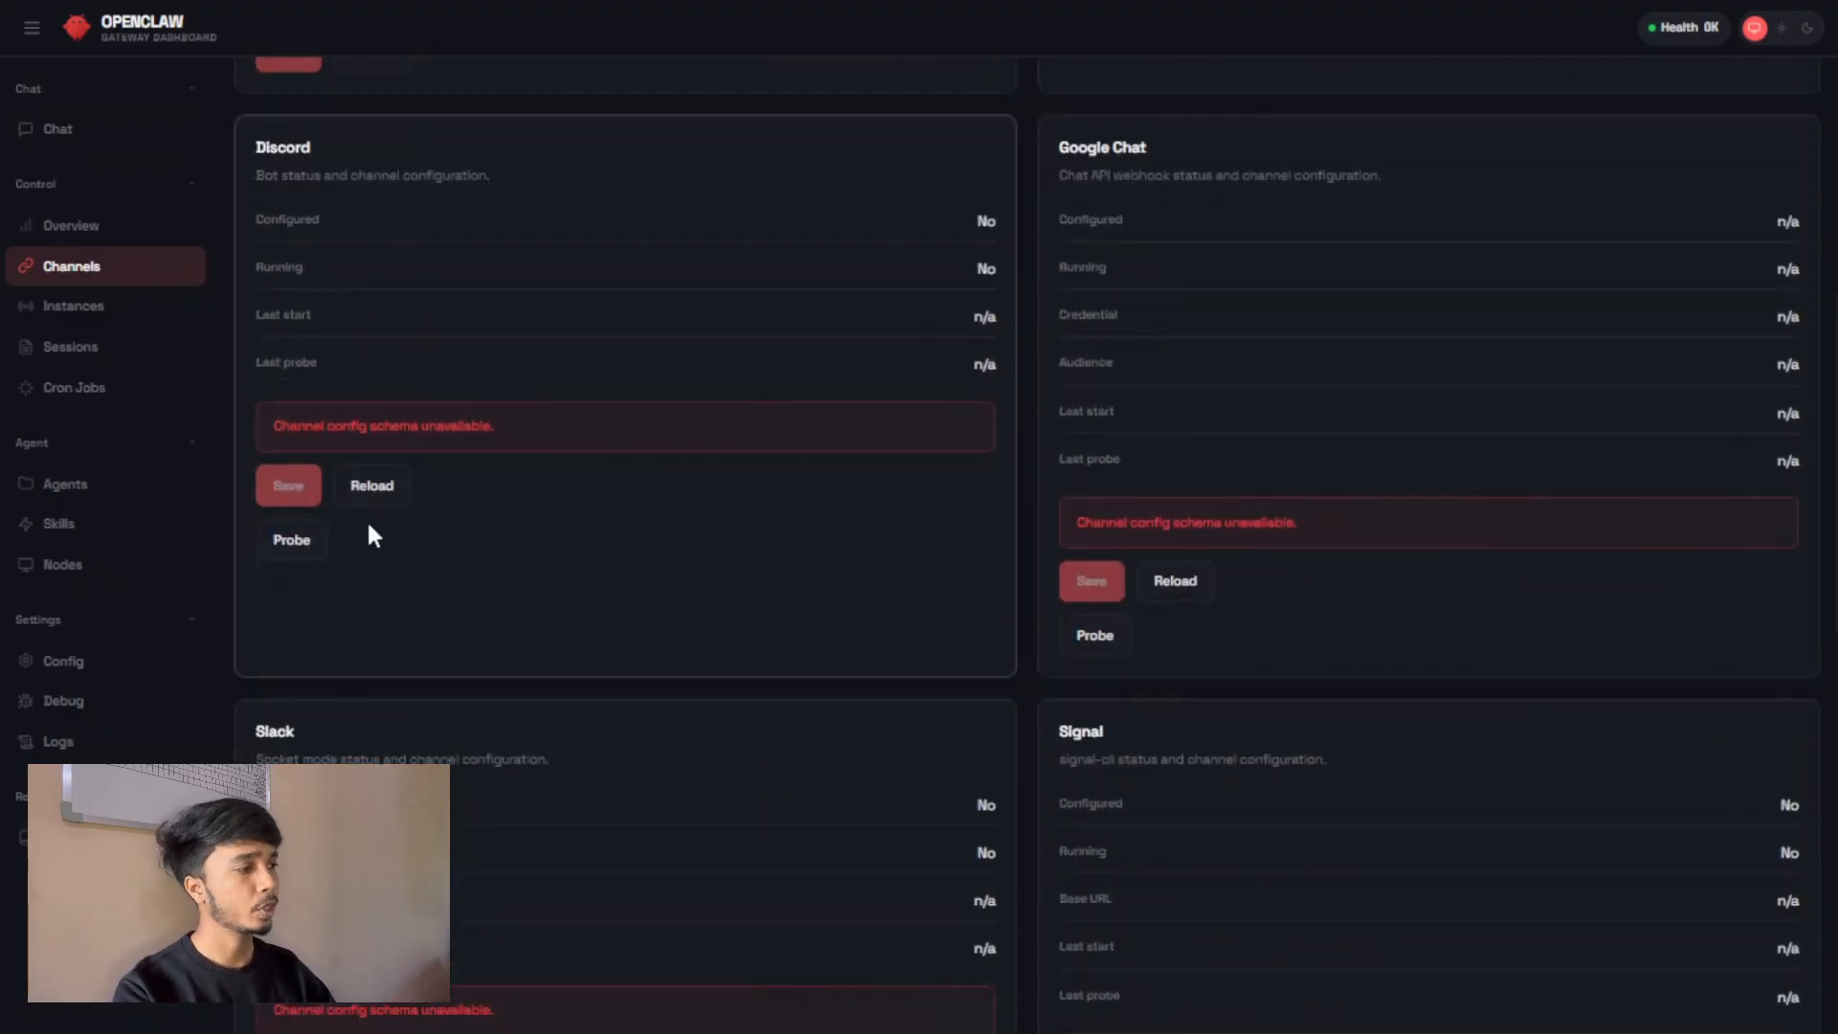
pyautogui.scroll(-7, 447, 526)
pyautogui.scroll(14, 1796, 613)
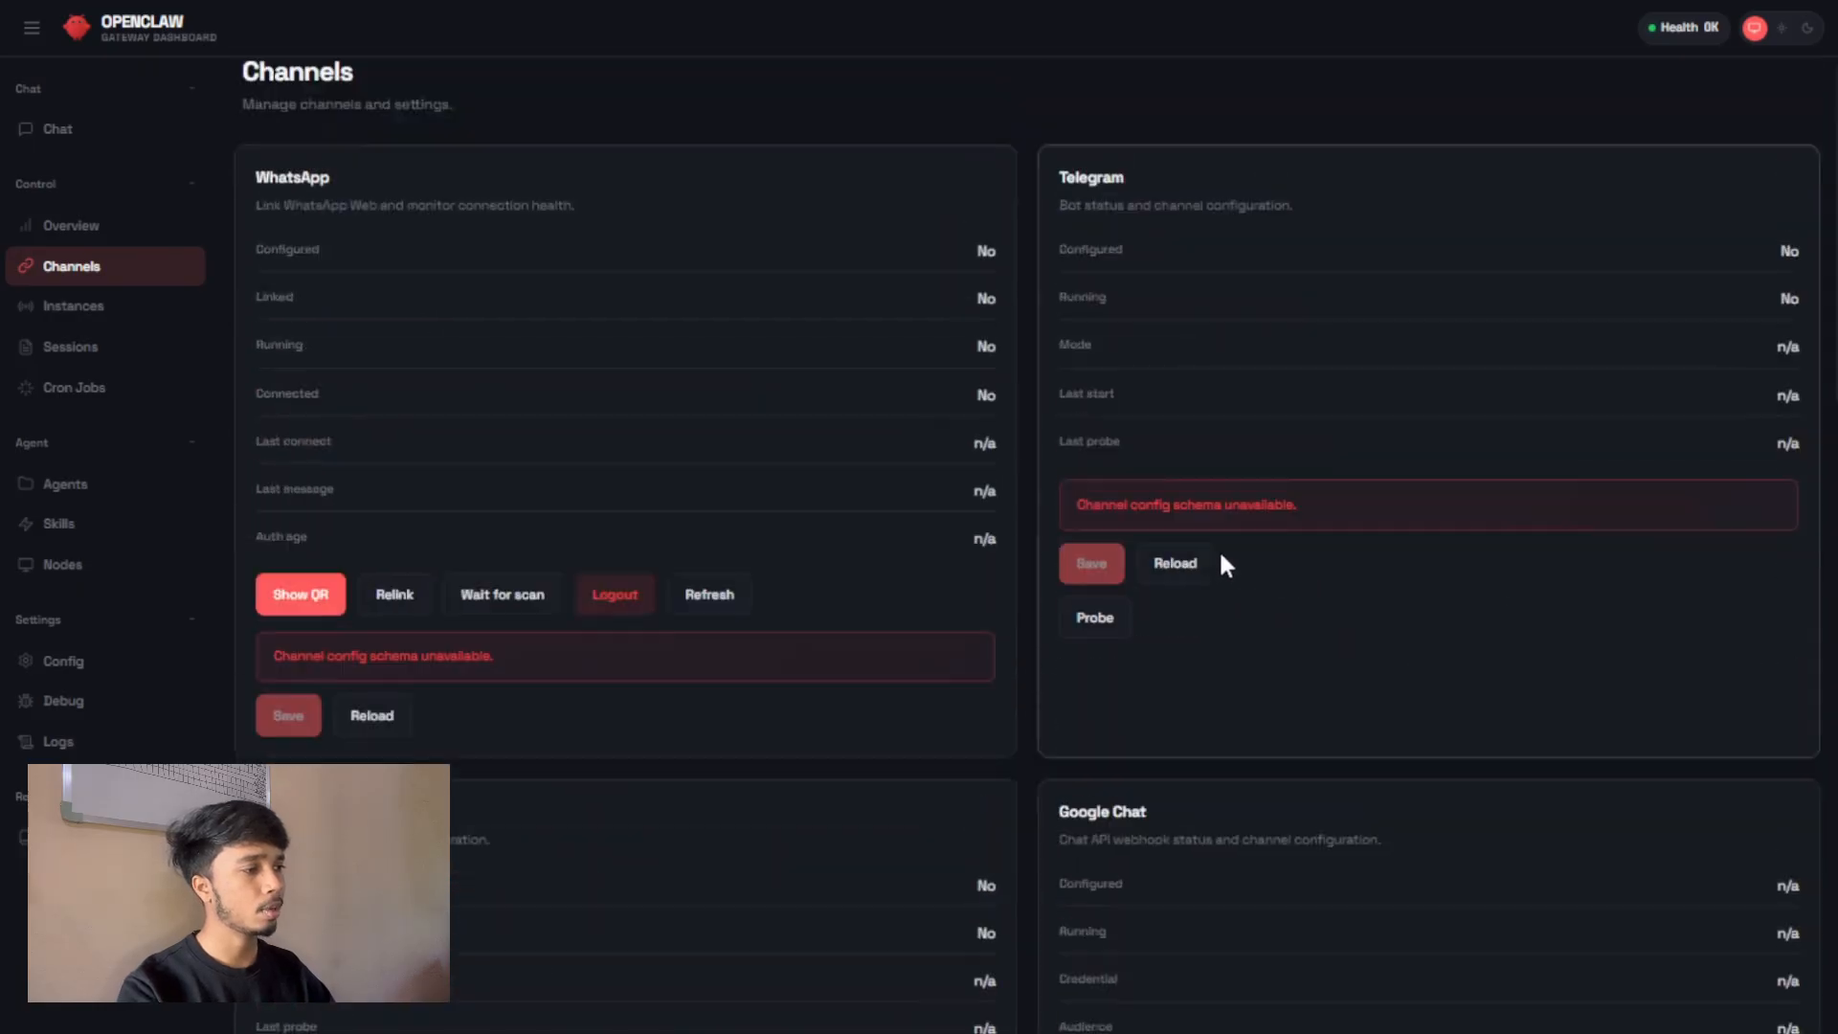
pyautogui.click(153, 307)
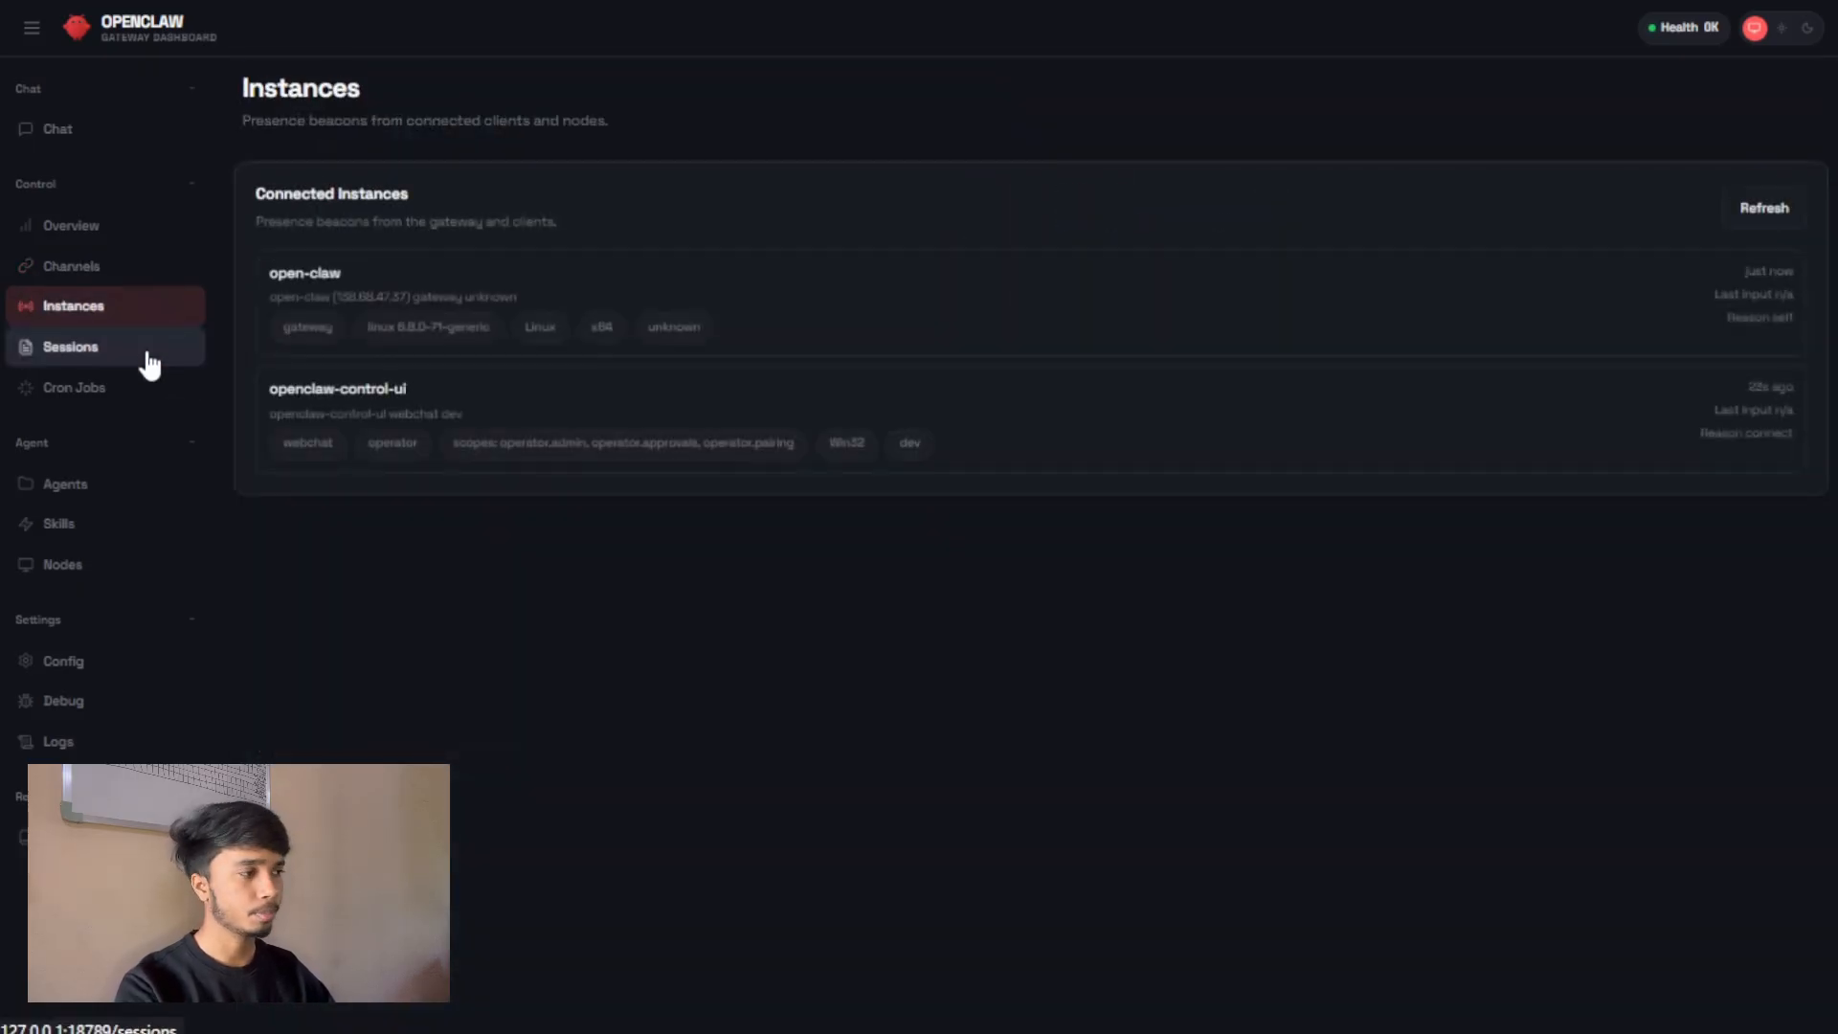
pyautogui.click(148, 350)
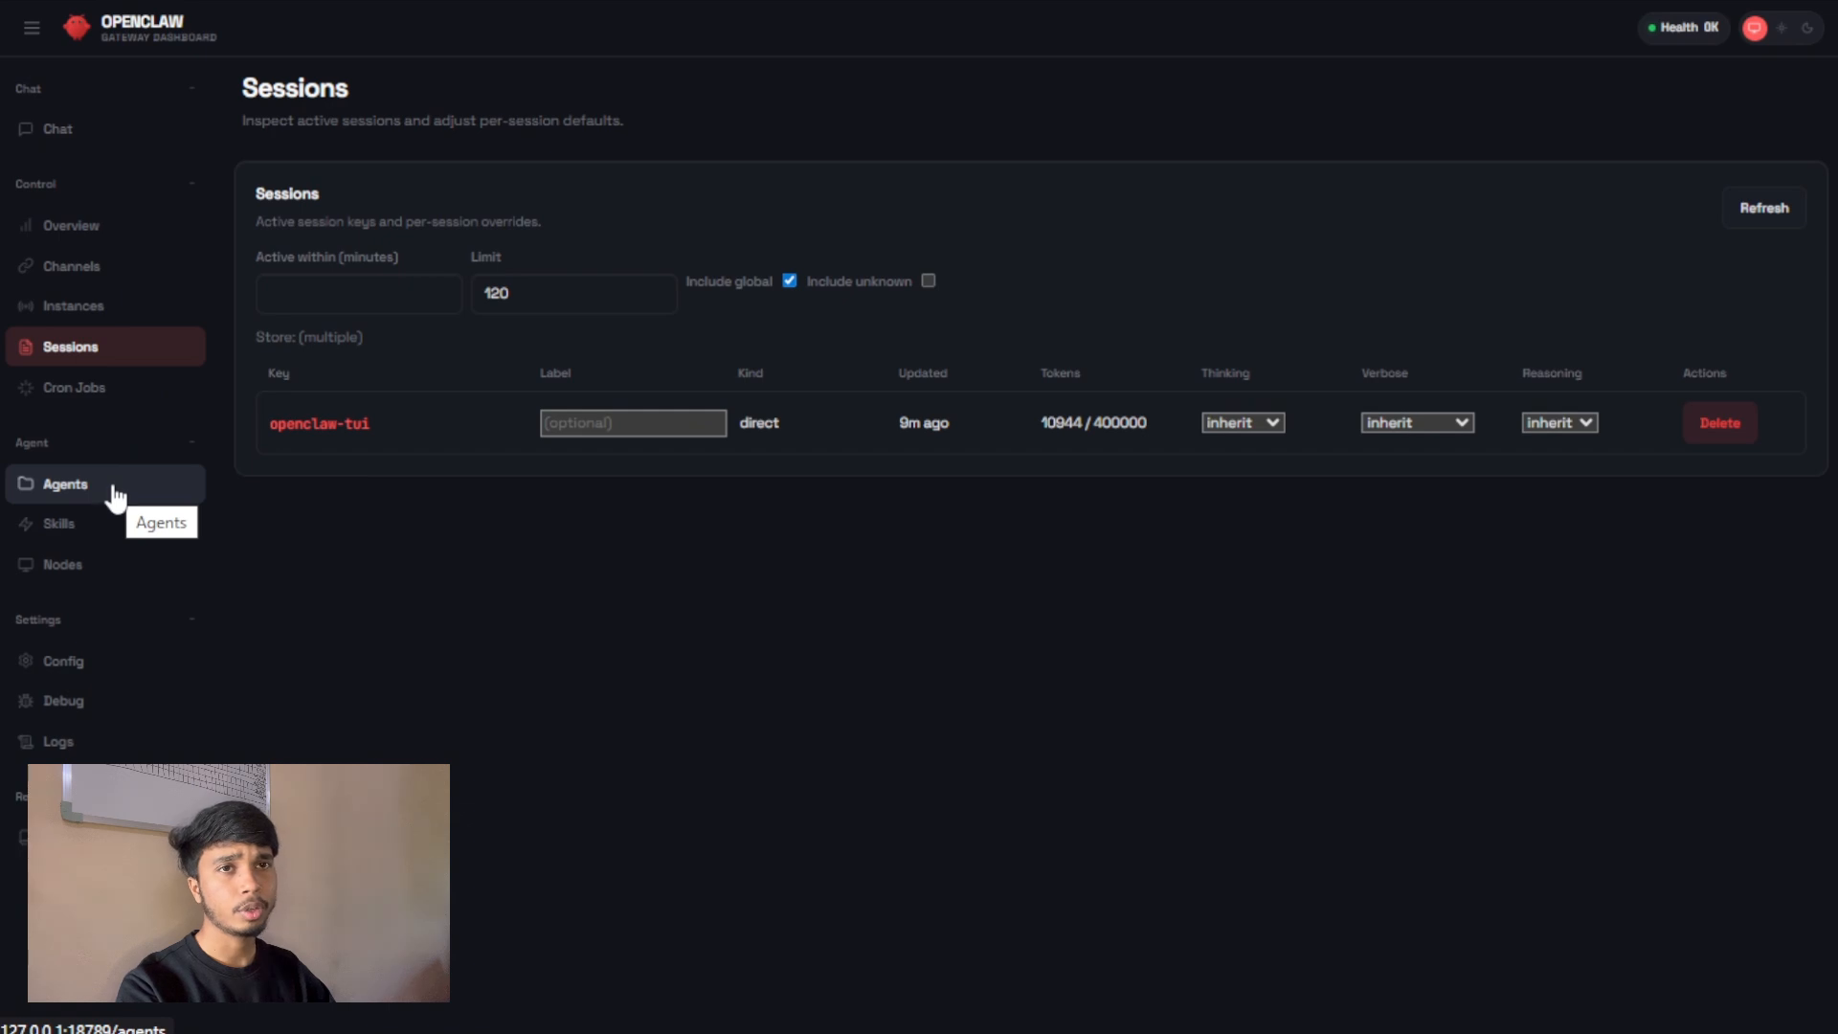
pyautogui.click(112, 240)
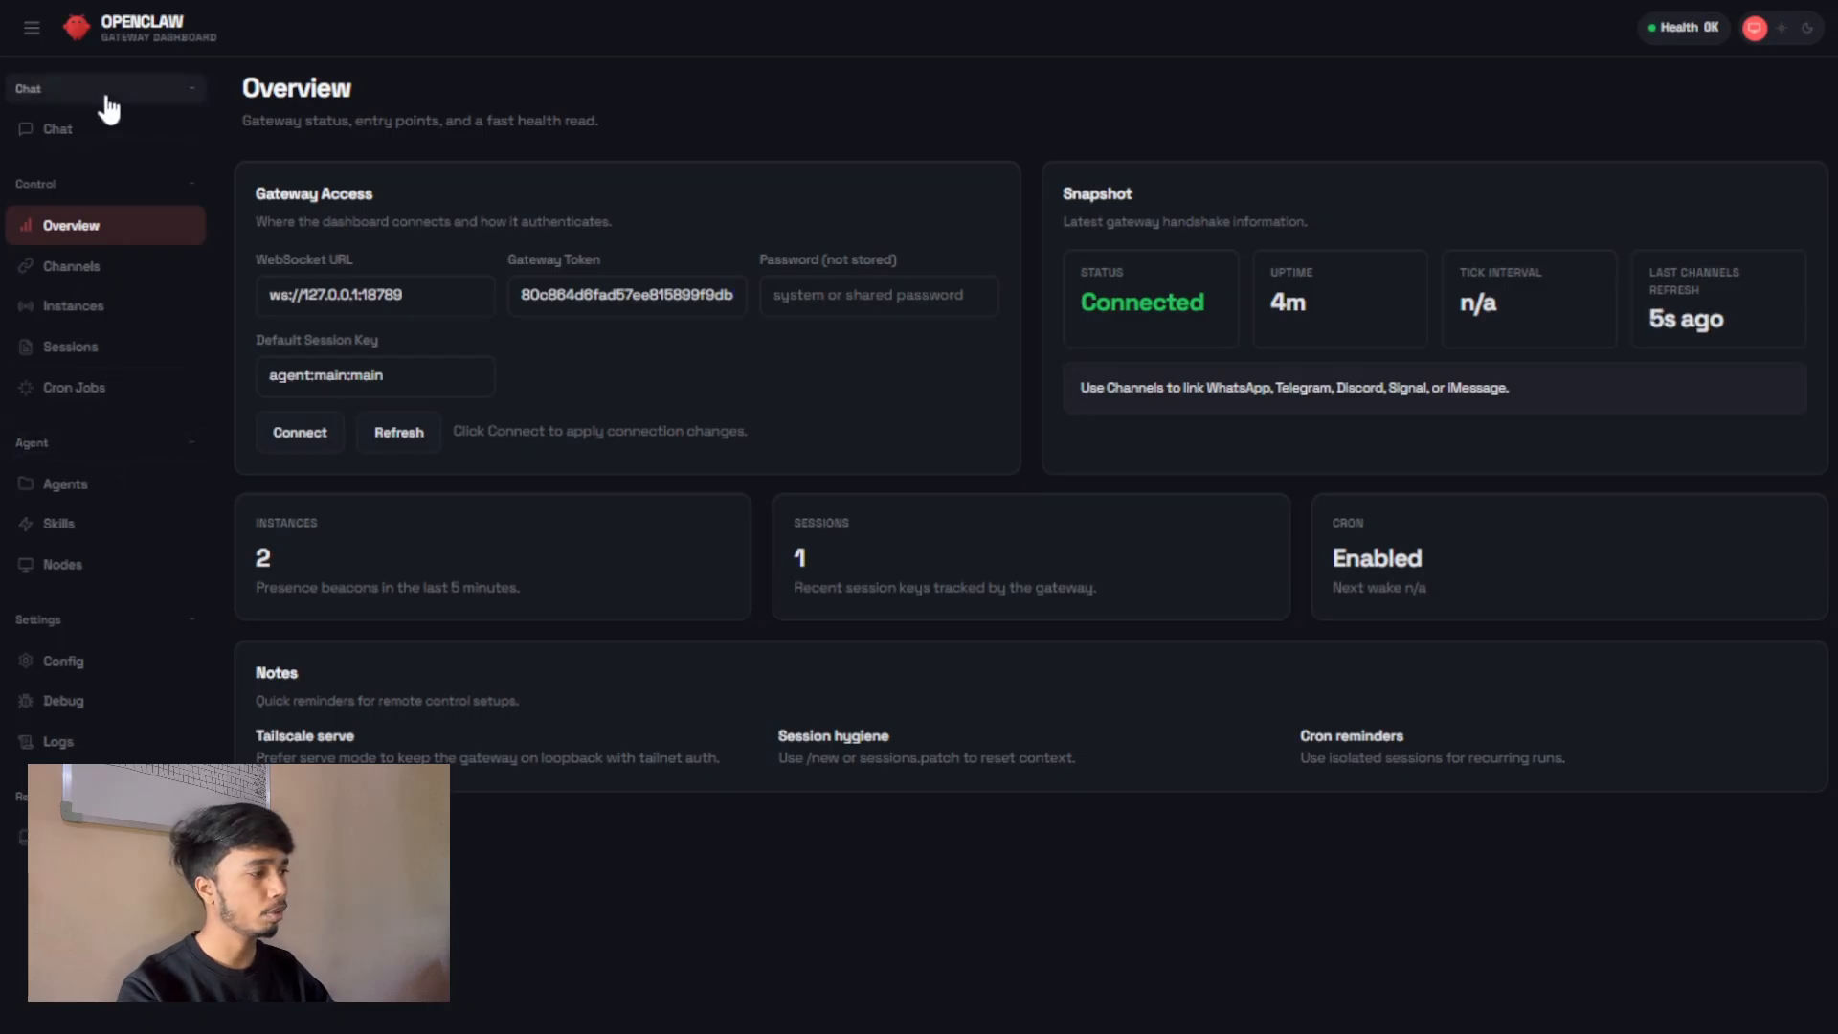
pyautogui.click(103, 132)
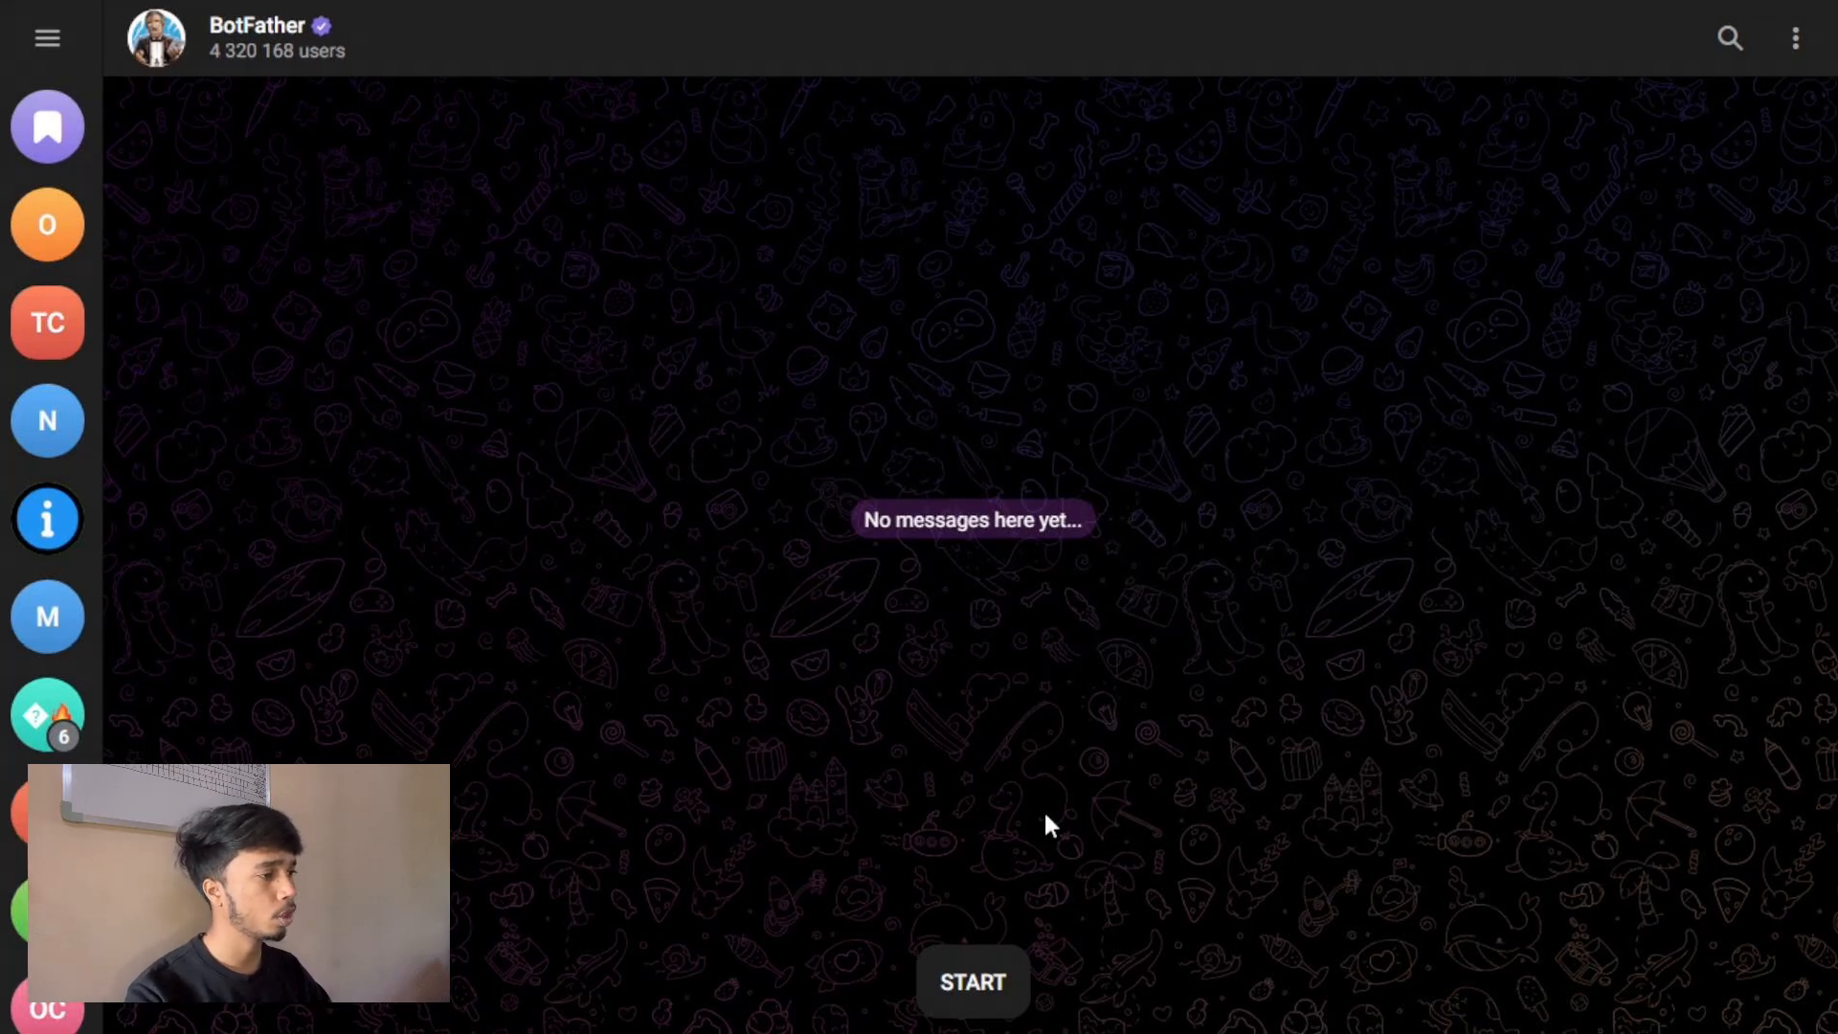
# Start the Telegram chat with BotFather and request a new bot with the /newbot command.
pyautogui.click(995, 981)
pyautogui.scroll(-1, 1093, 496)
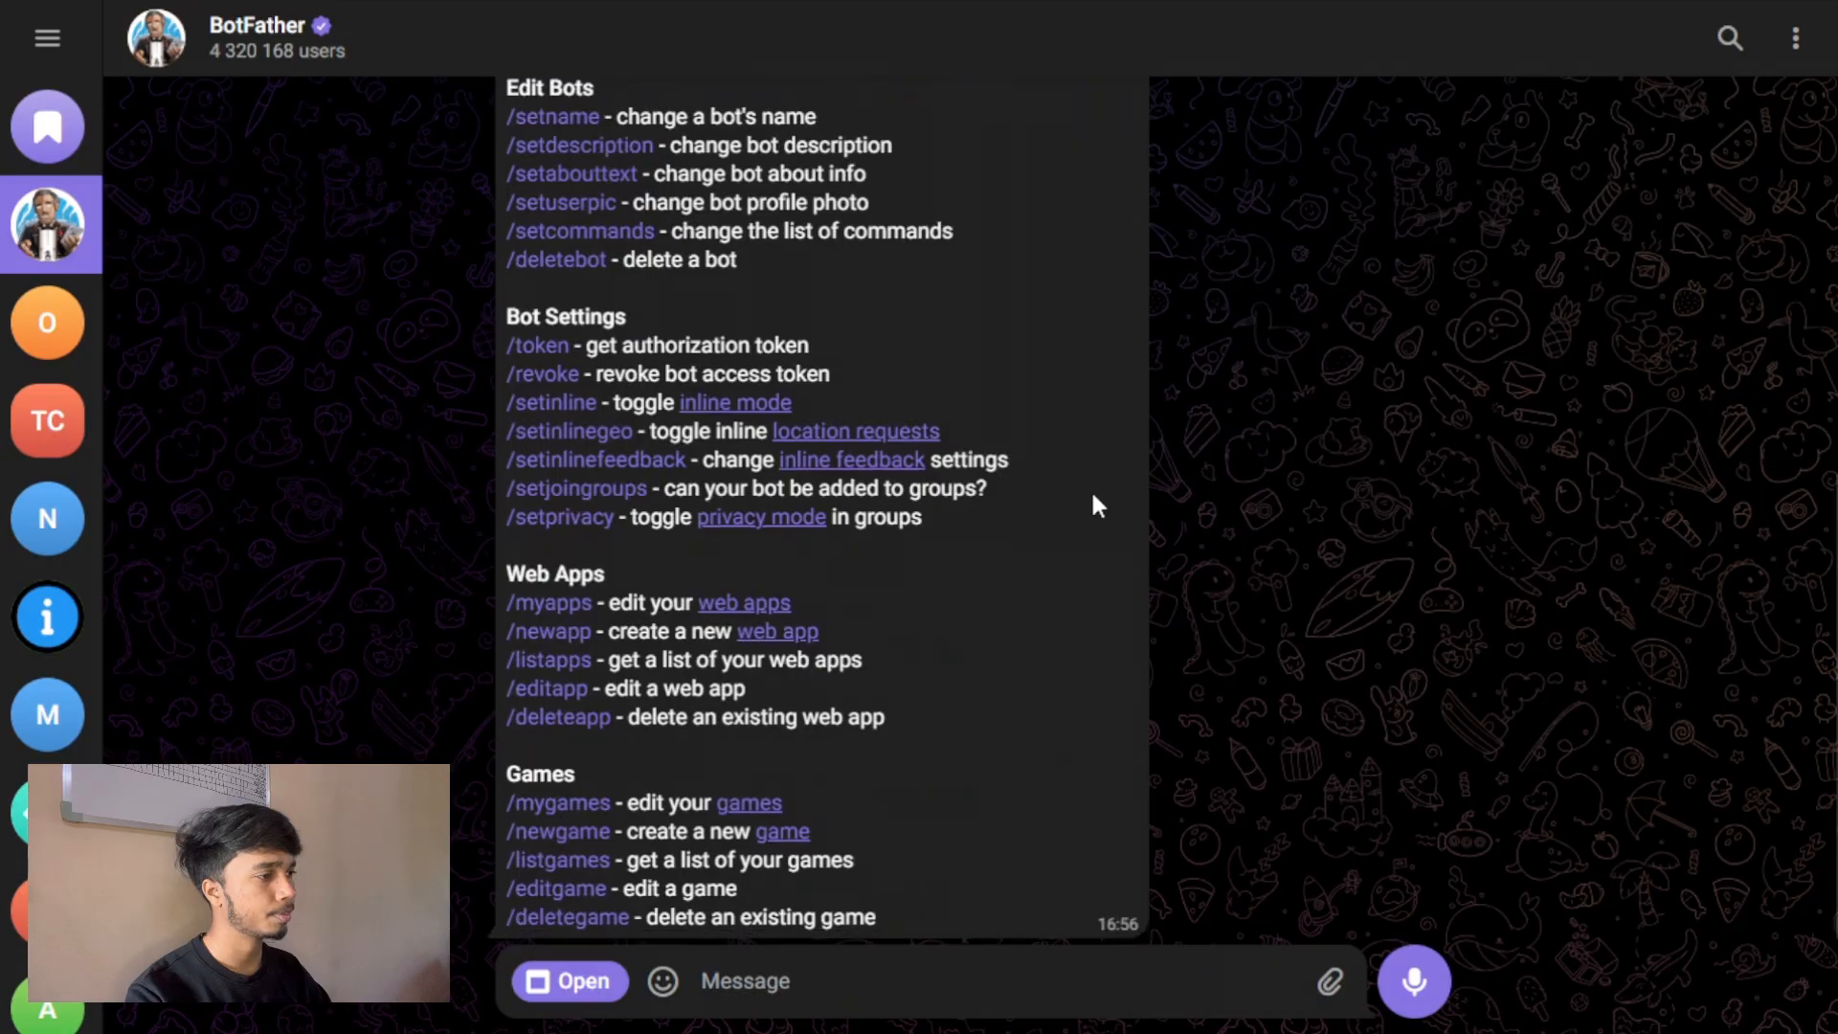
pyautogui.write('/')
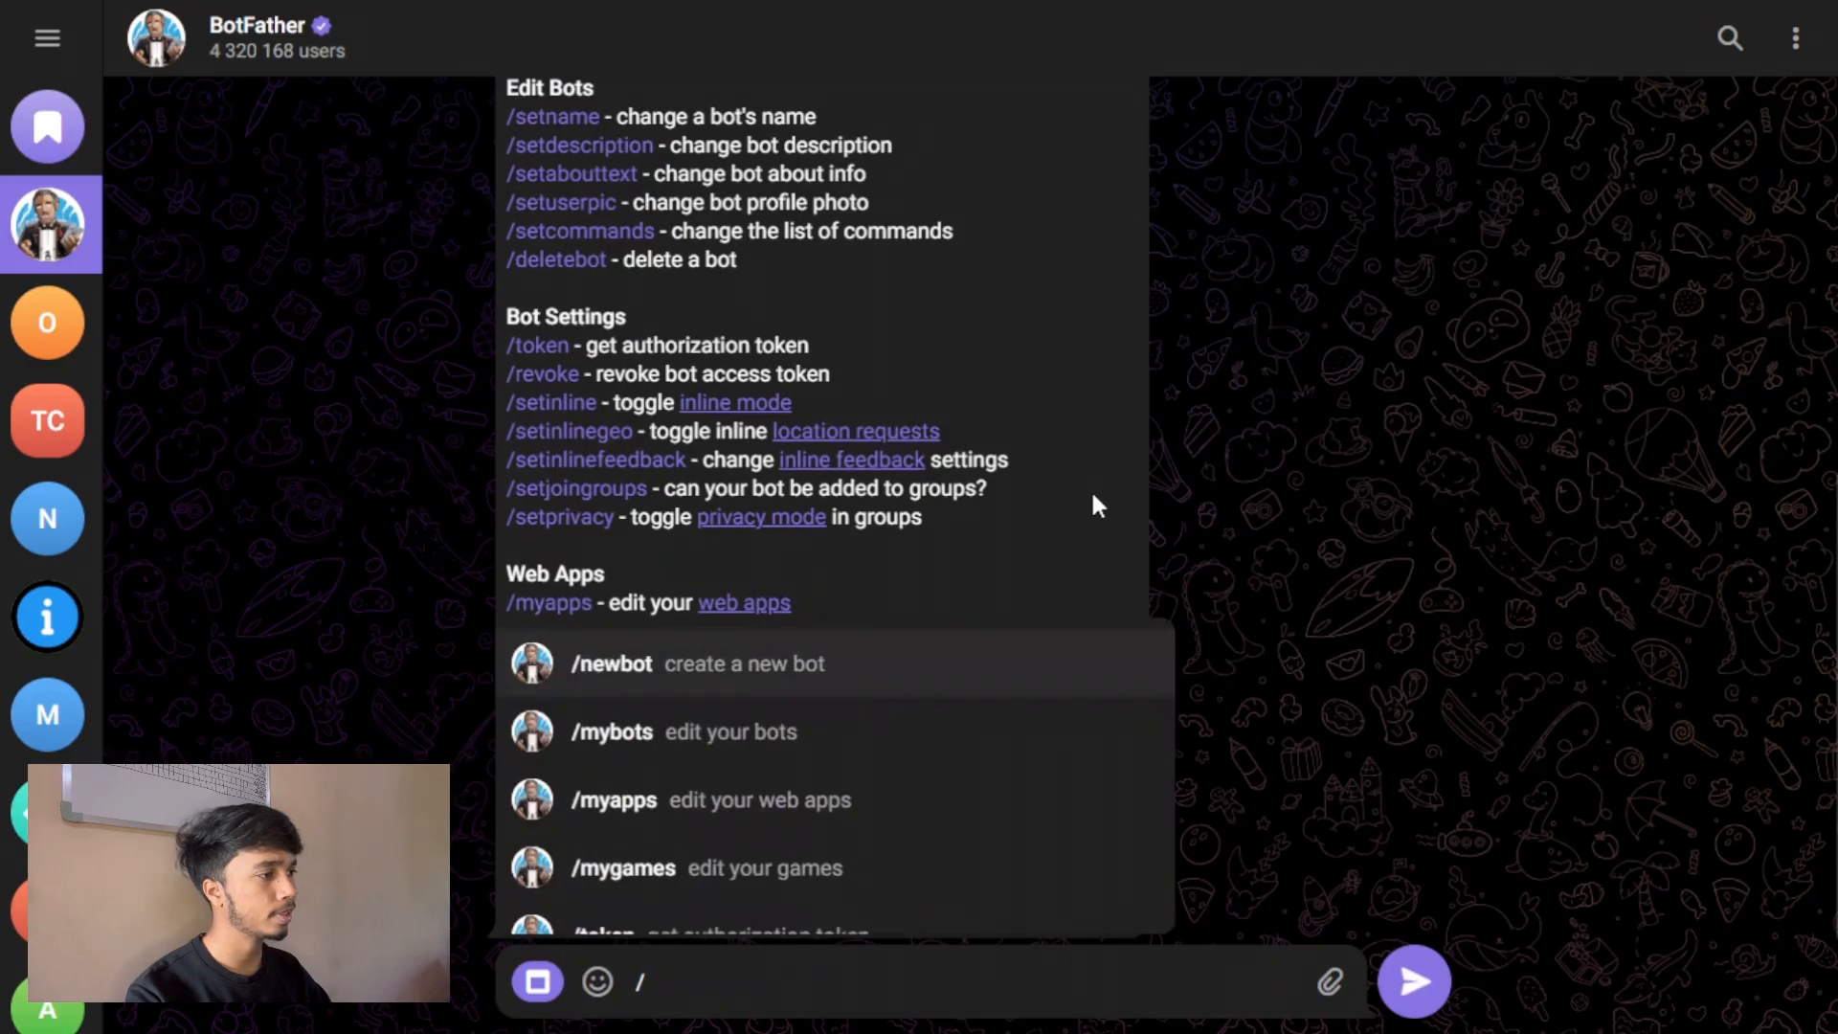
pyautogui.click(842, 668)
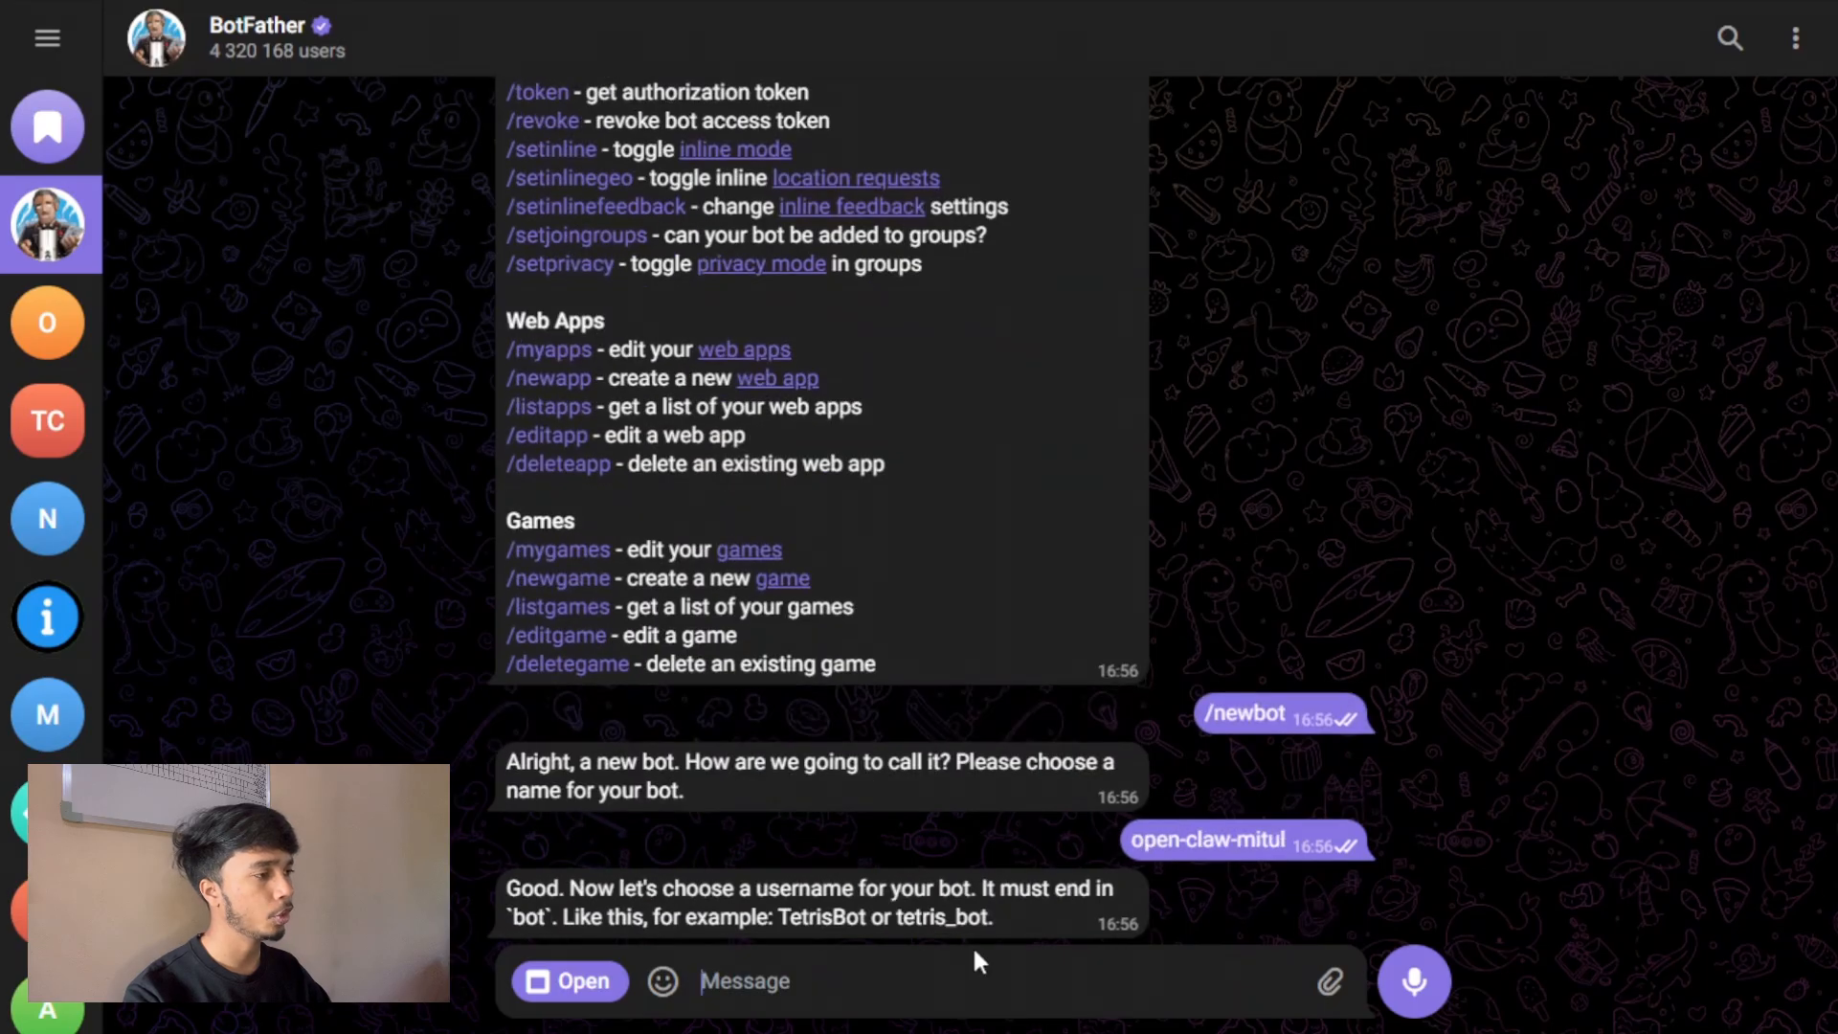
# Submit a bot username to BotFather made of openclaw, the owner's first name and the suffix _bot.
pyautogui.write('ope')
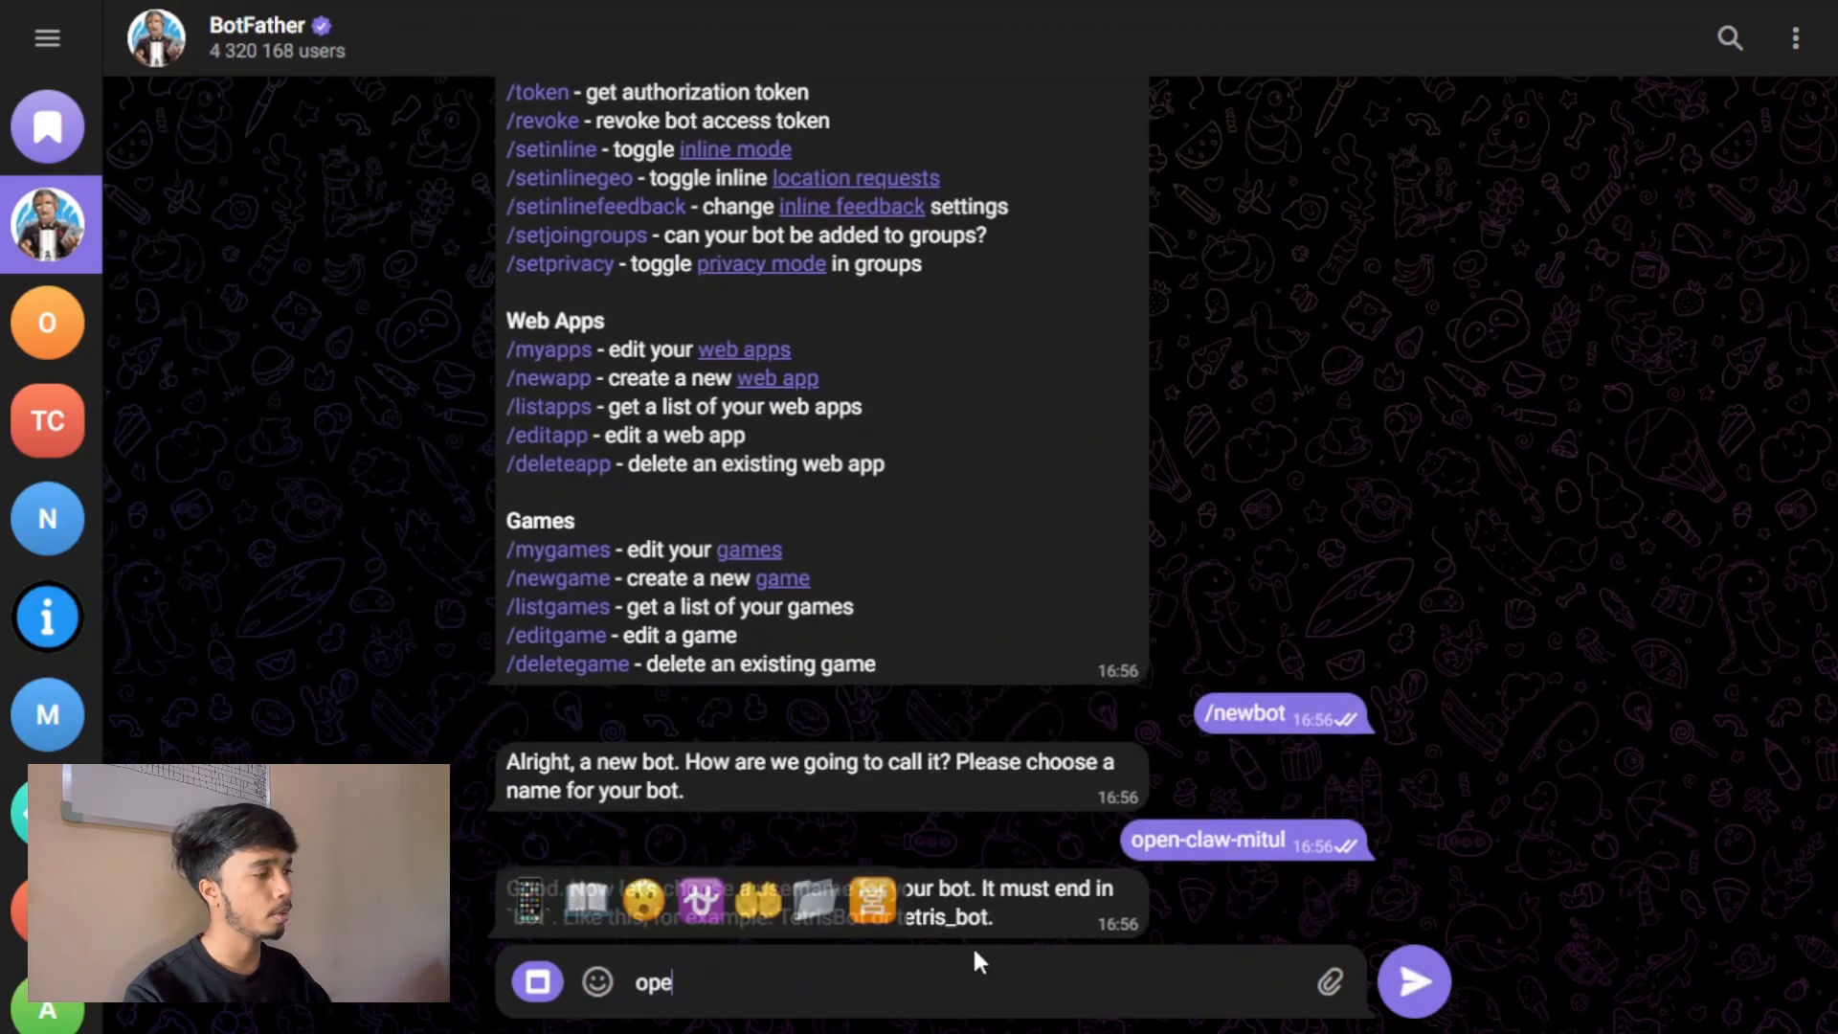
pyautogui.write('nclawmit')
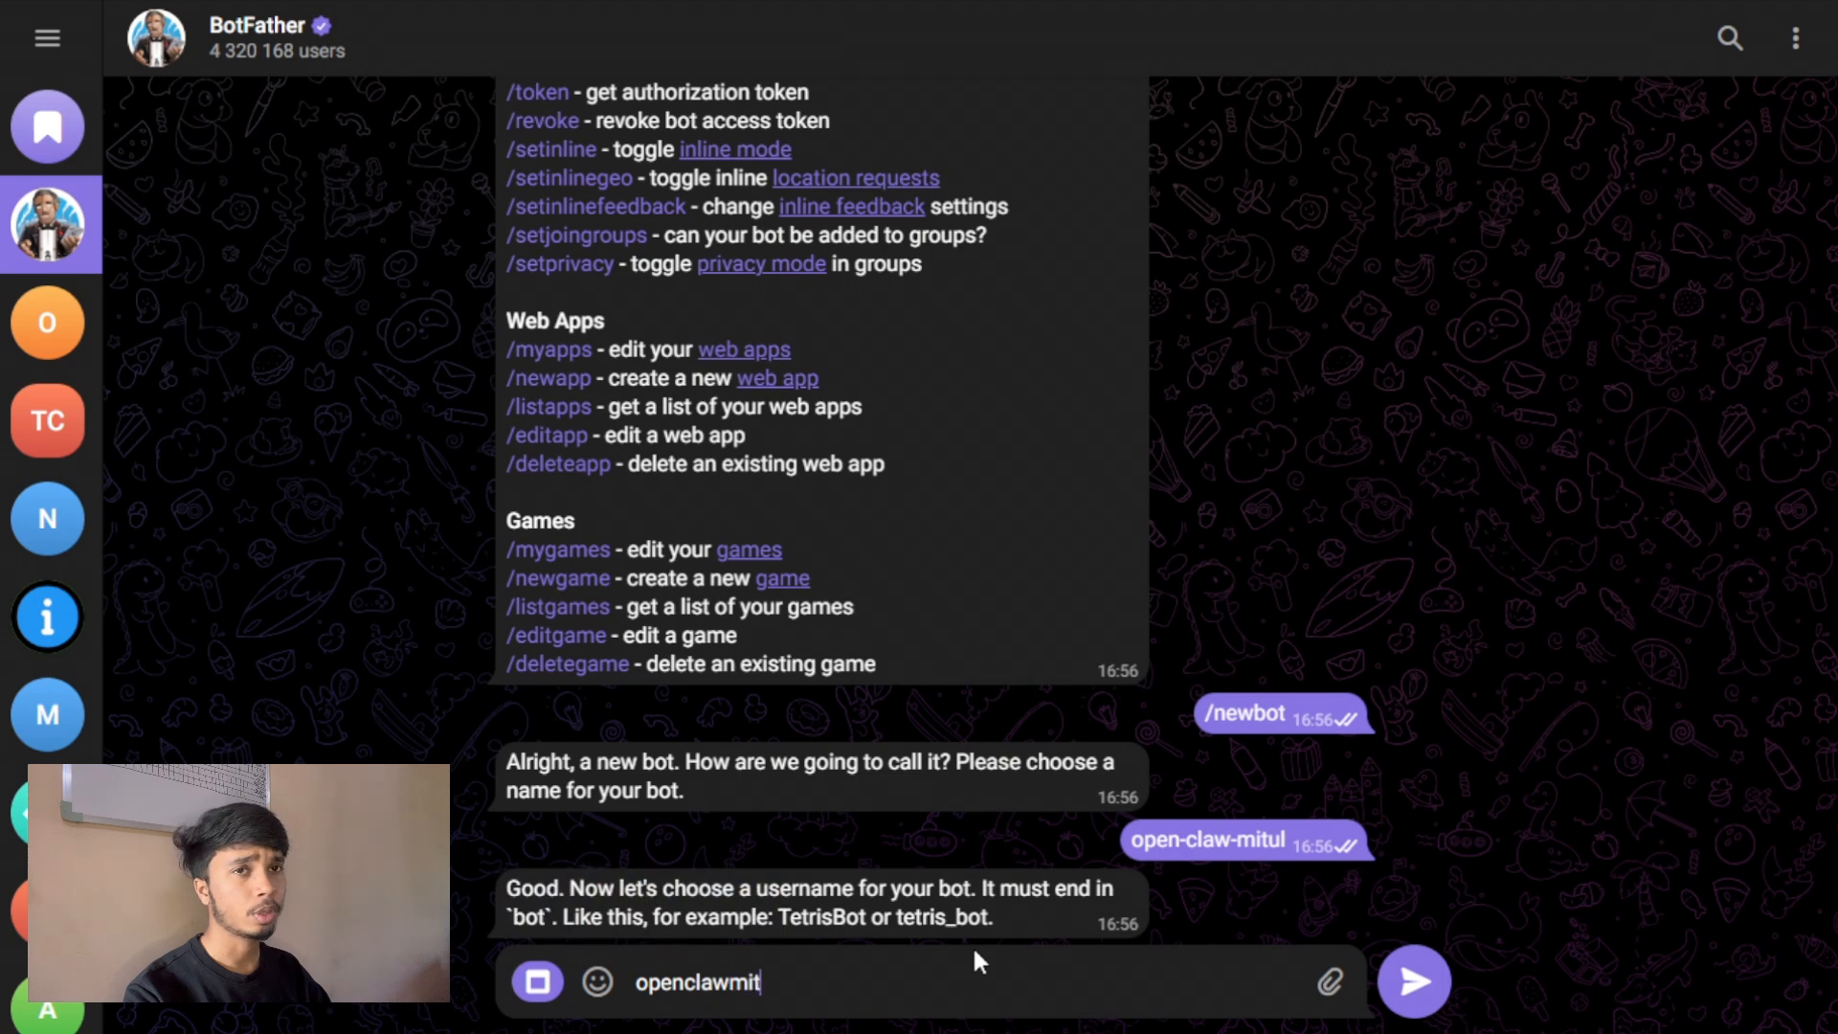
pyautogui.write('ul_bot')
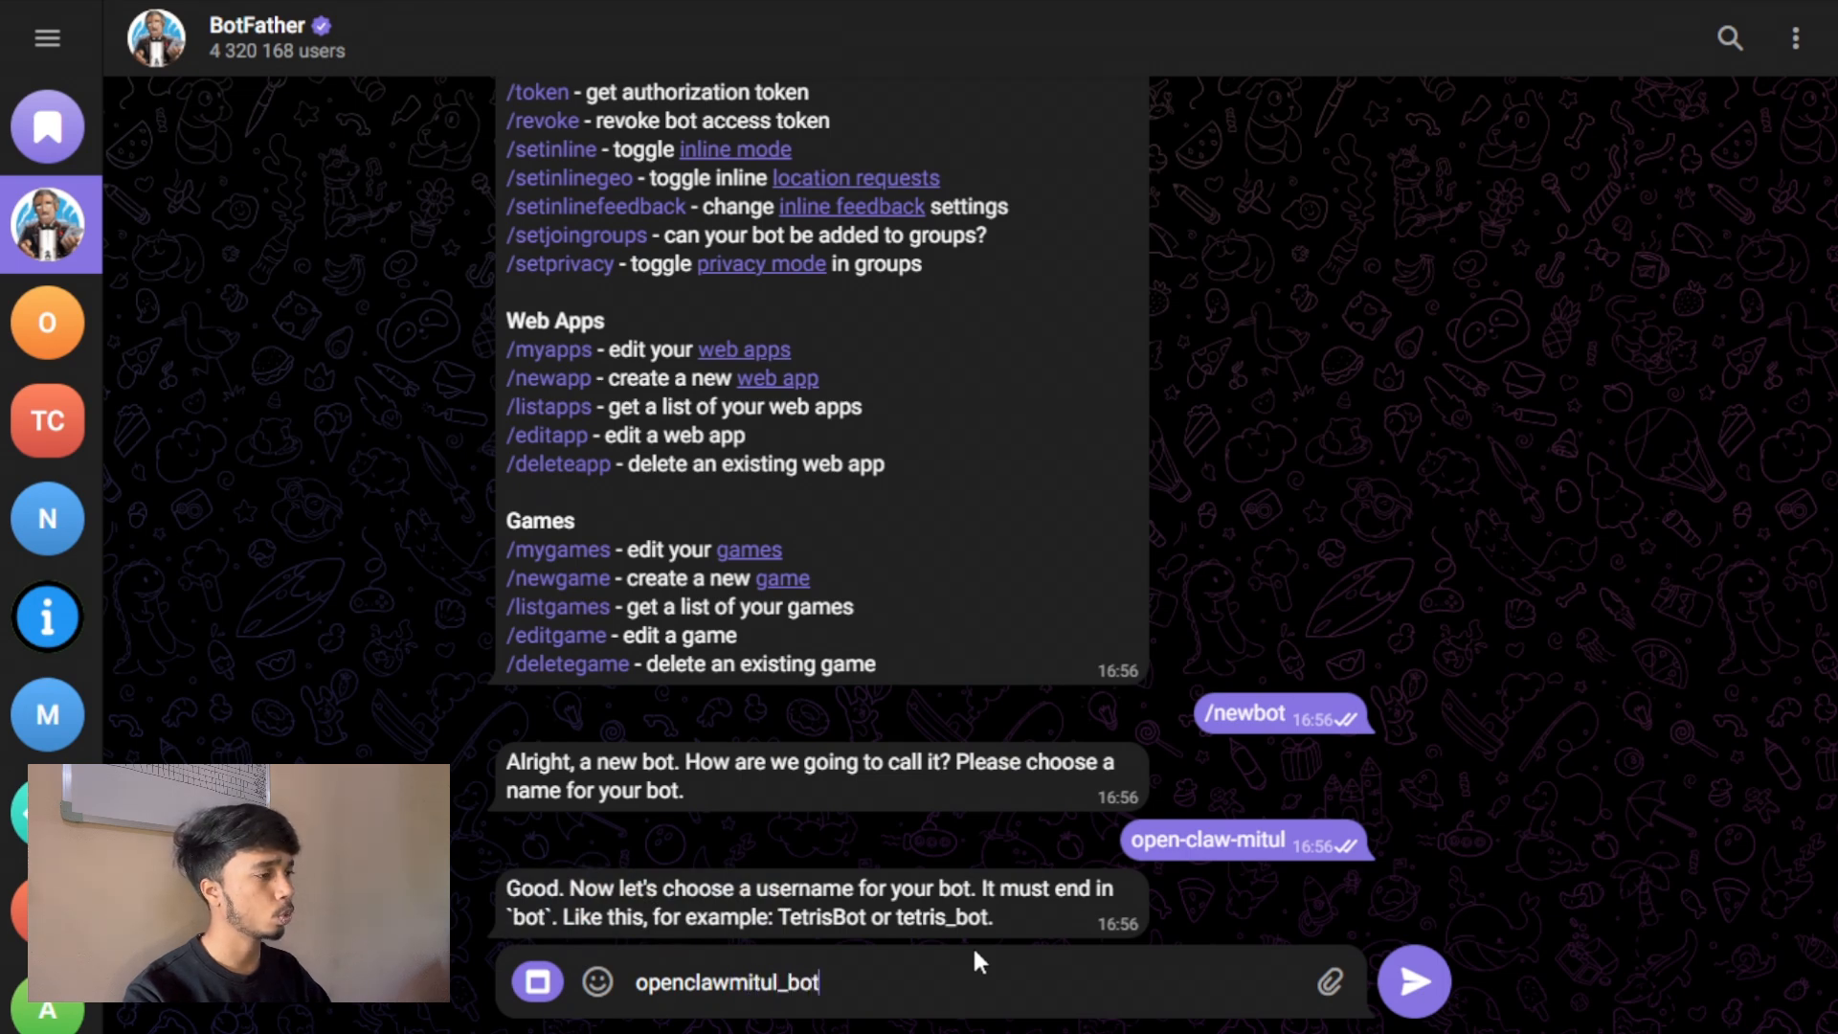
pyautogui.press('Return')
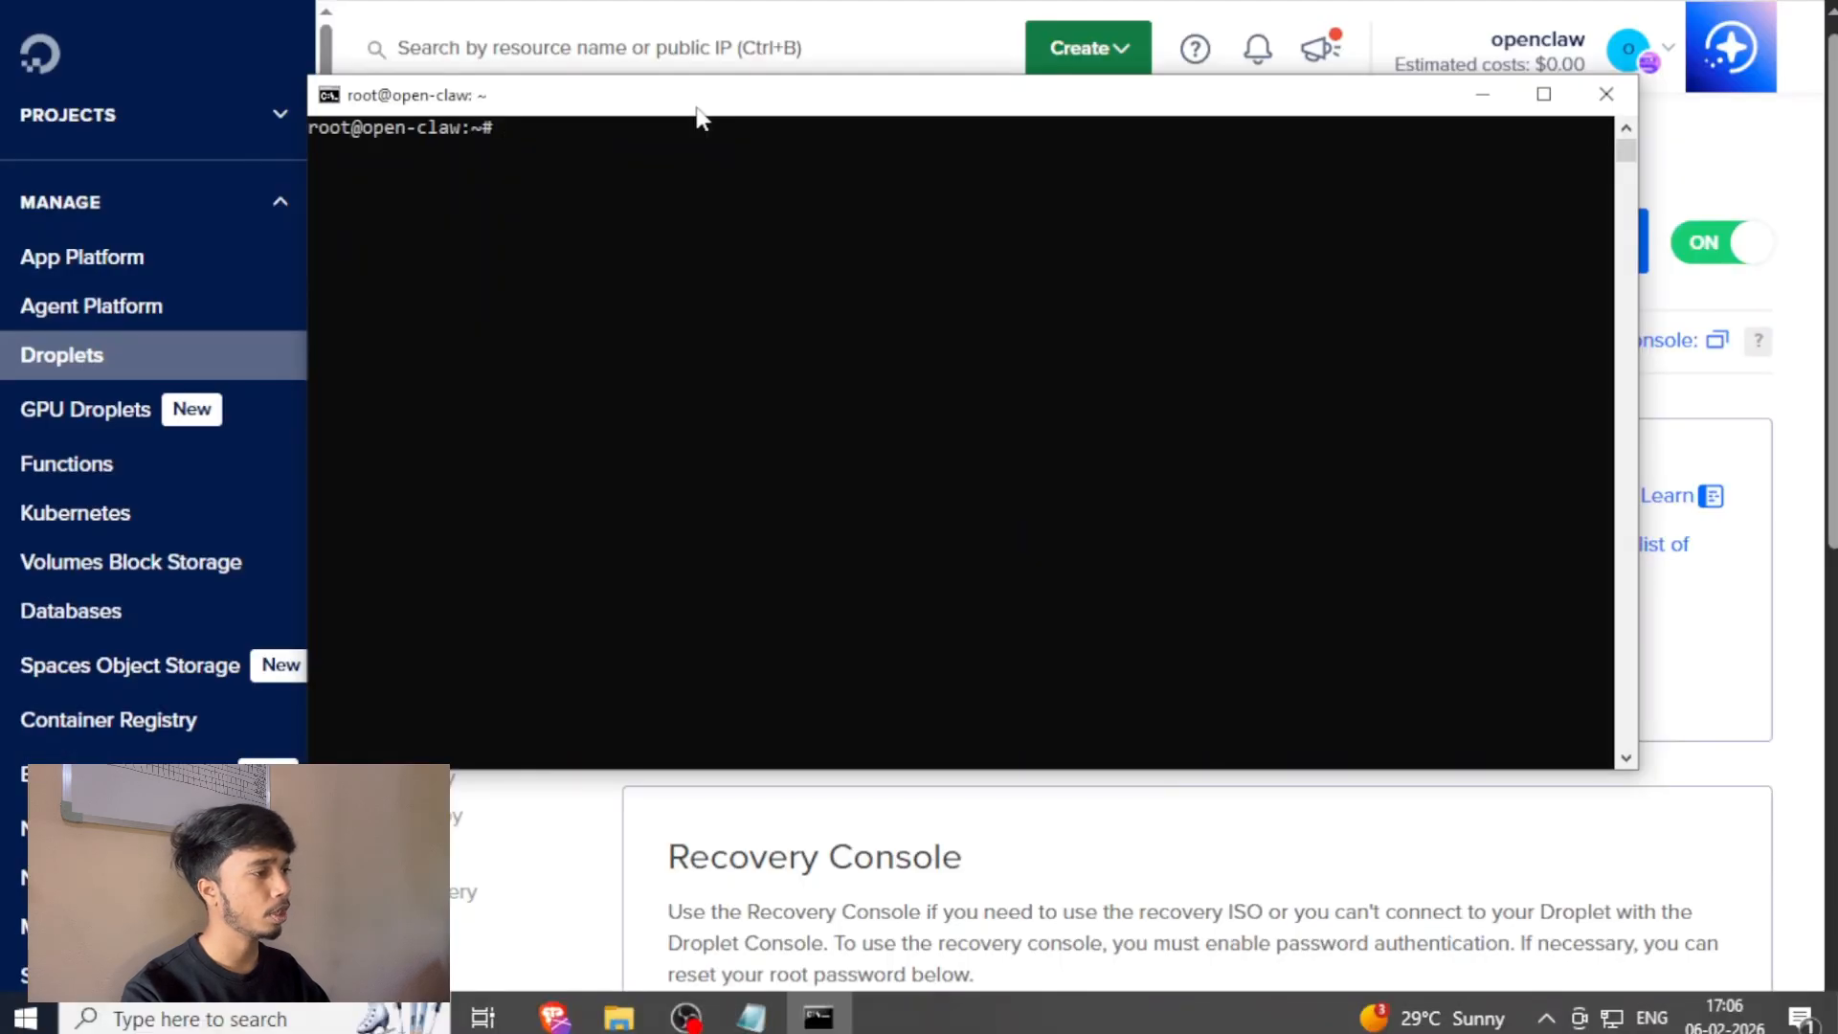
# Run openclaw config on the Droplet and choose Local (this machine) for where the Gateway runs.
pyautogui.write('openclaw')
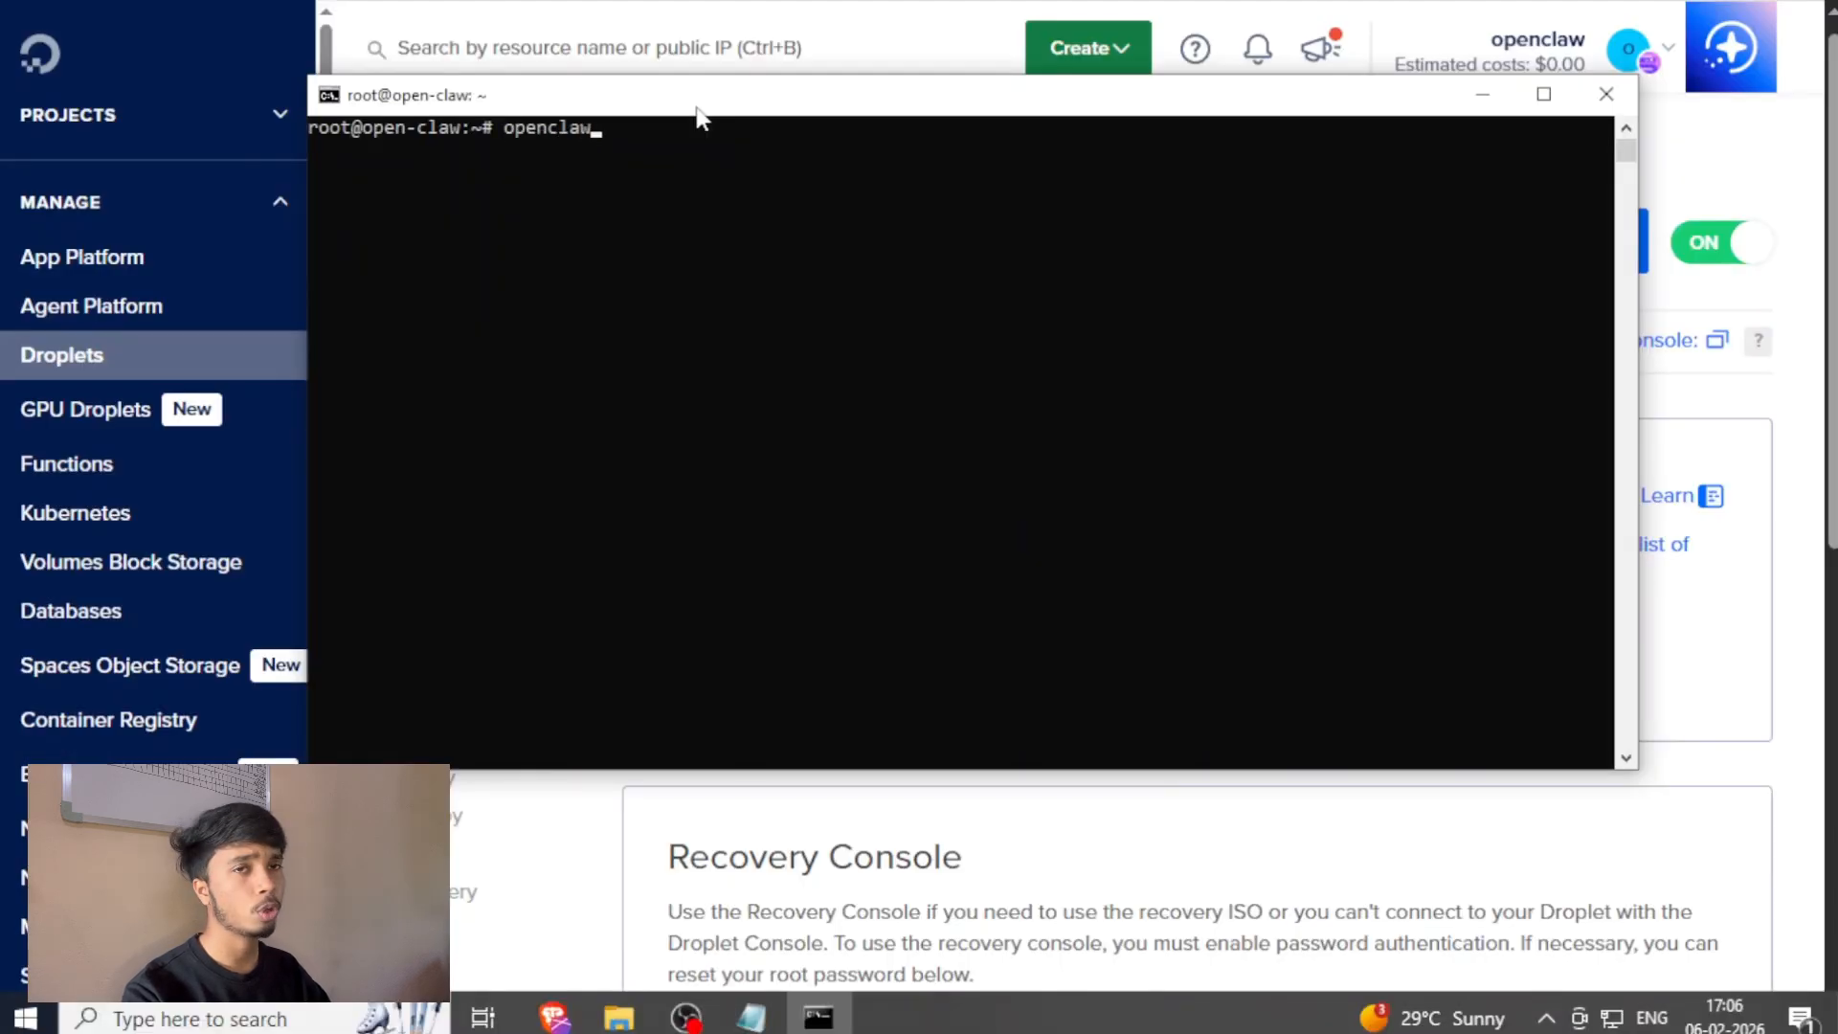
pyautogui.write(' config')
pyautogui.press('Return')
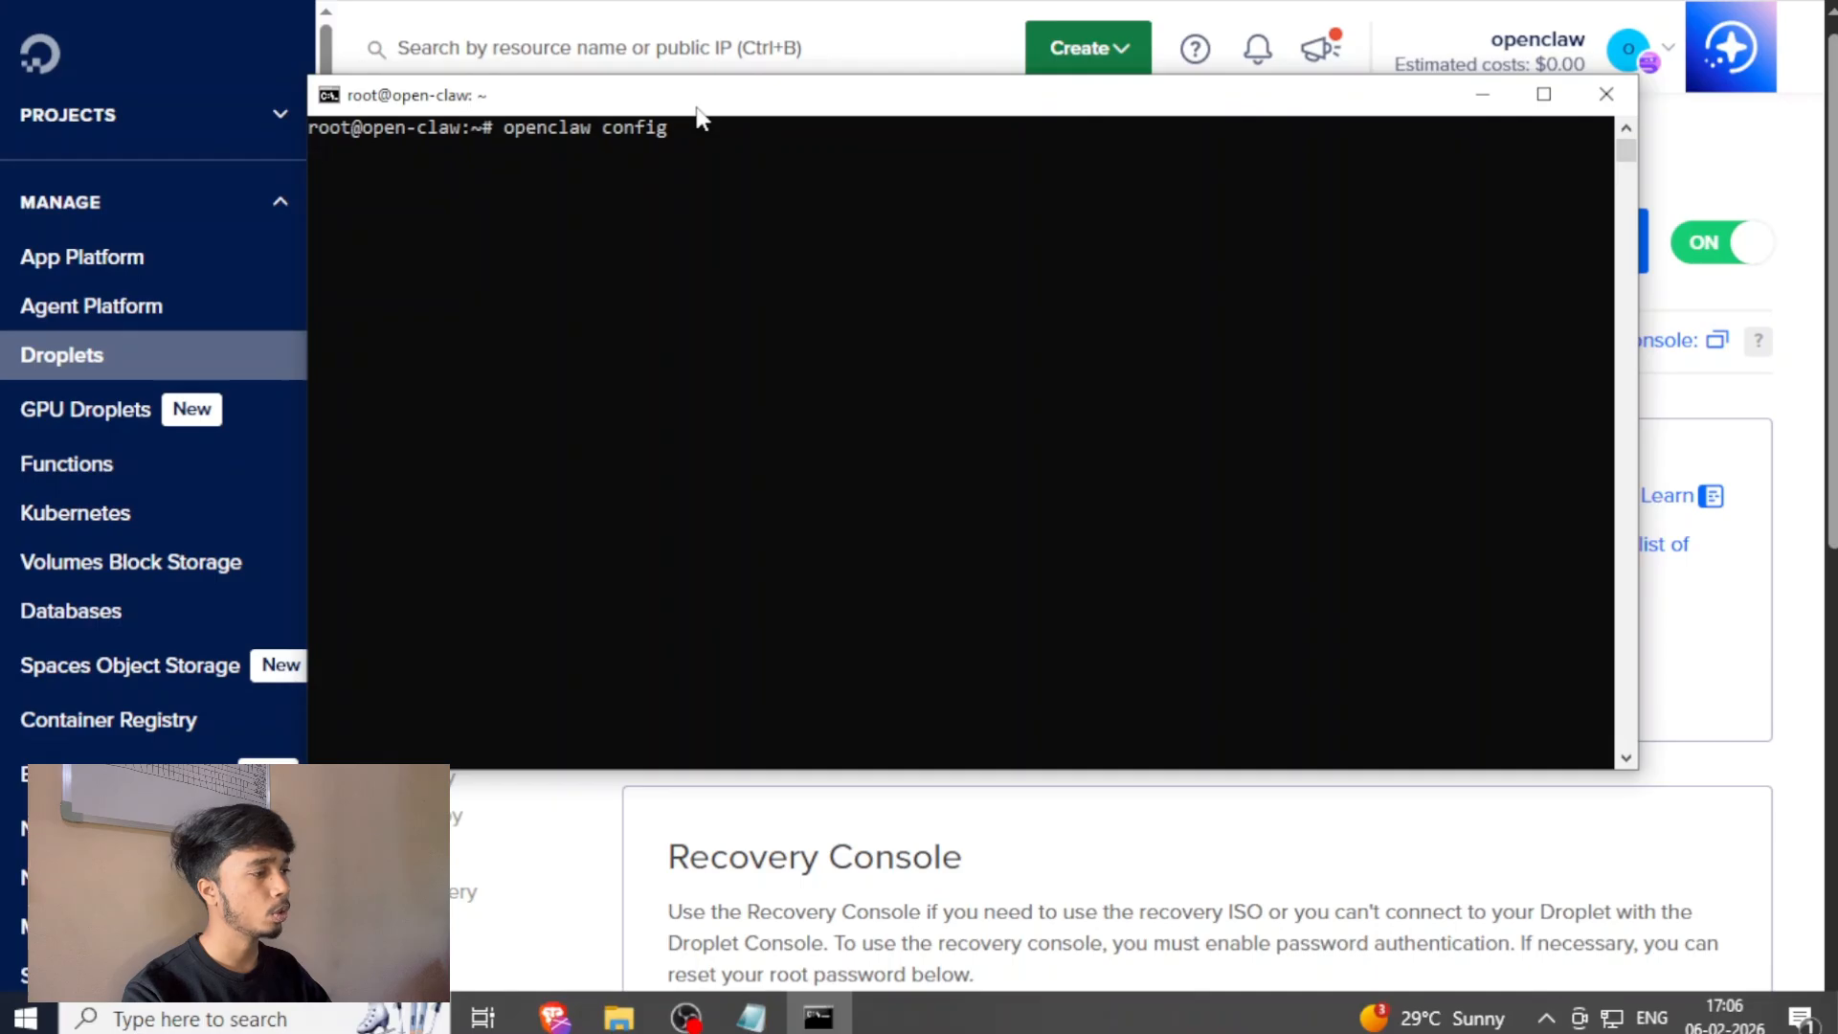
pyautogui.press('Return')
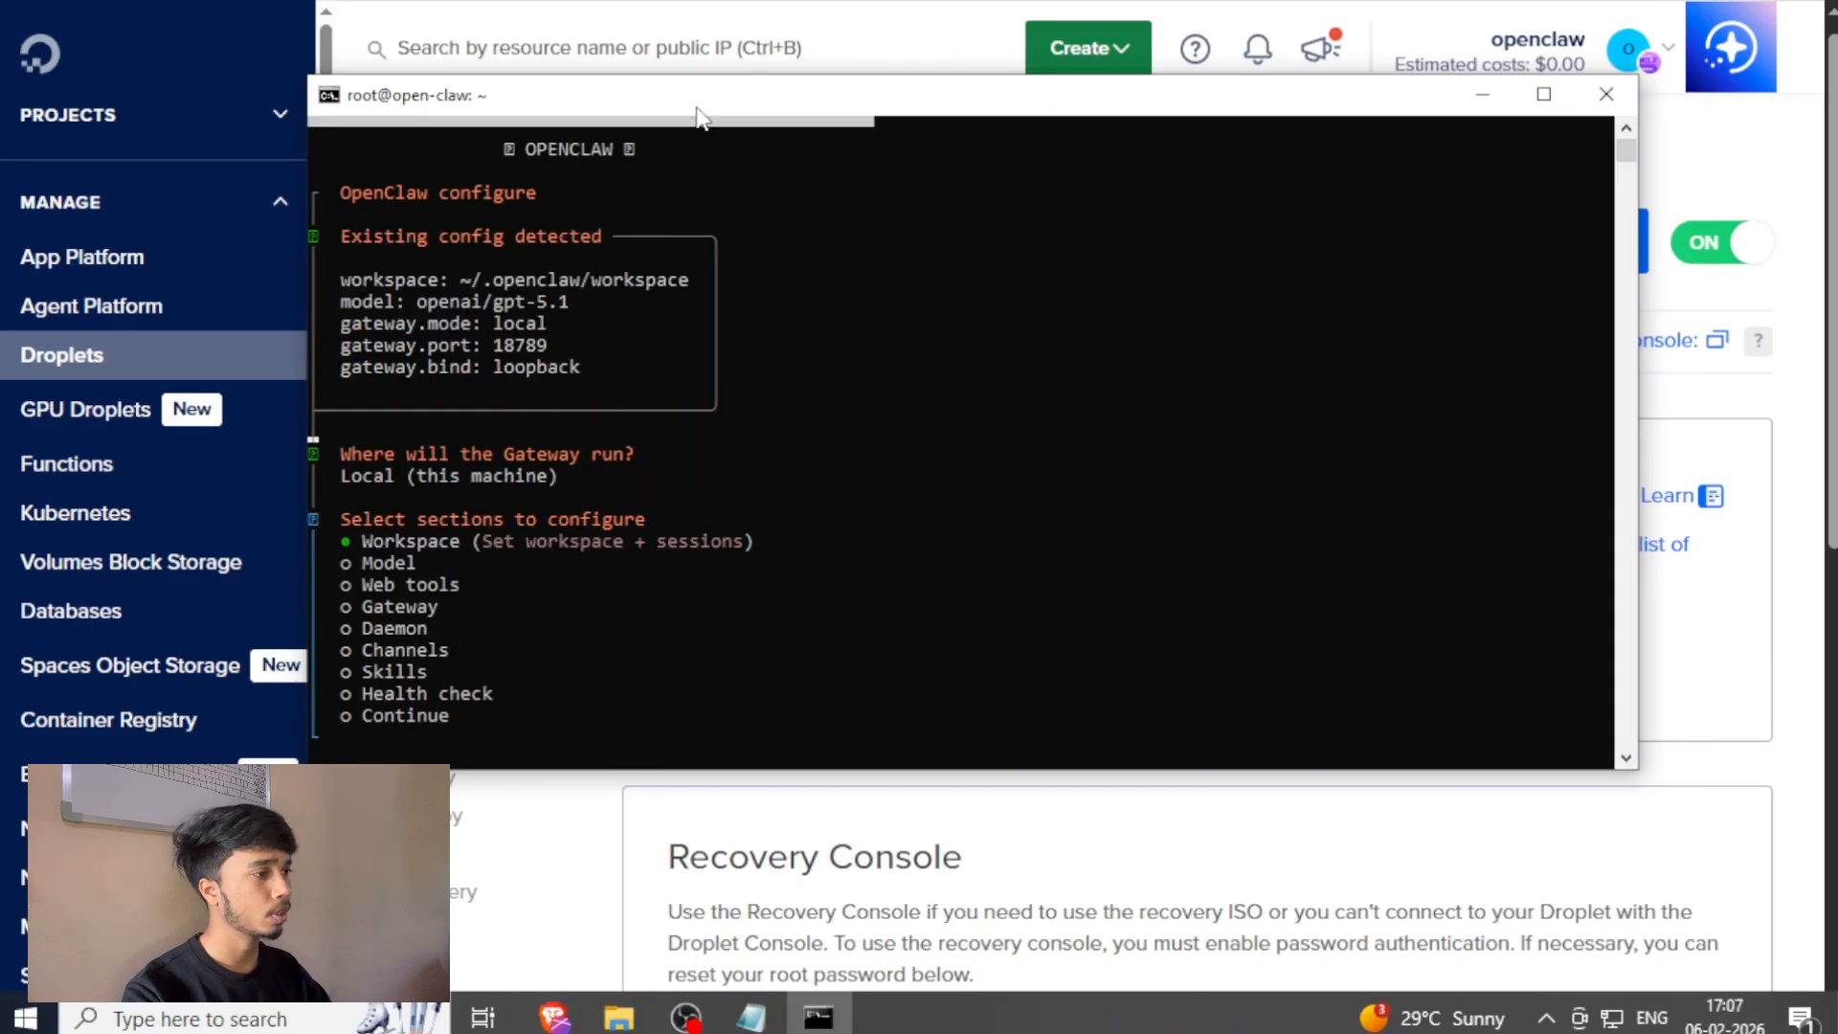
# Select the Channels section to configure and choose Configure/link.
pyautogui.press('Down')
pyautogui.press('Down')
pyautogui.press('Down')
pyautogui.press('Down')
pyautogui.press('Down')
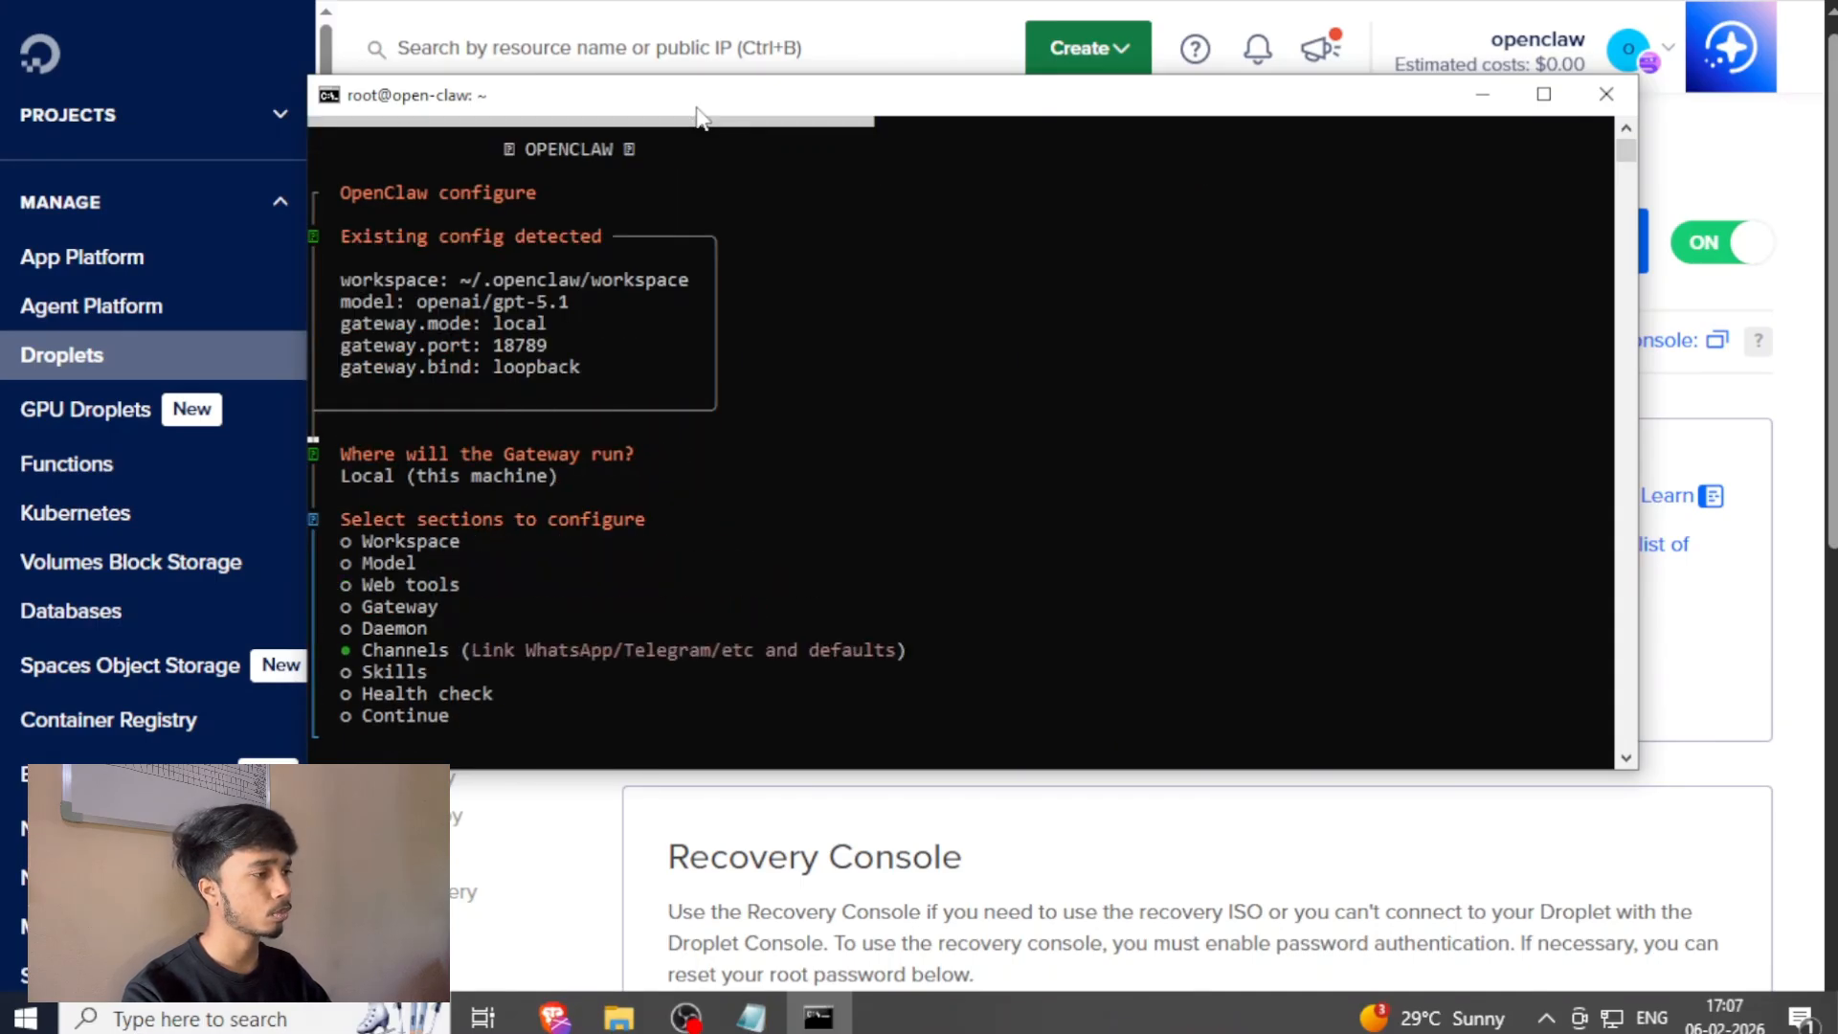
pyautogui.press('Return')
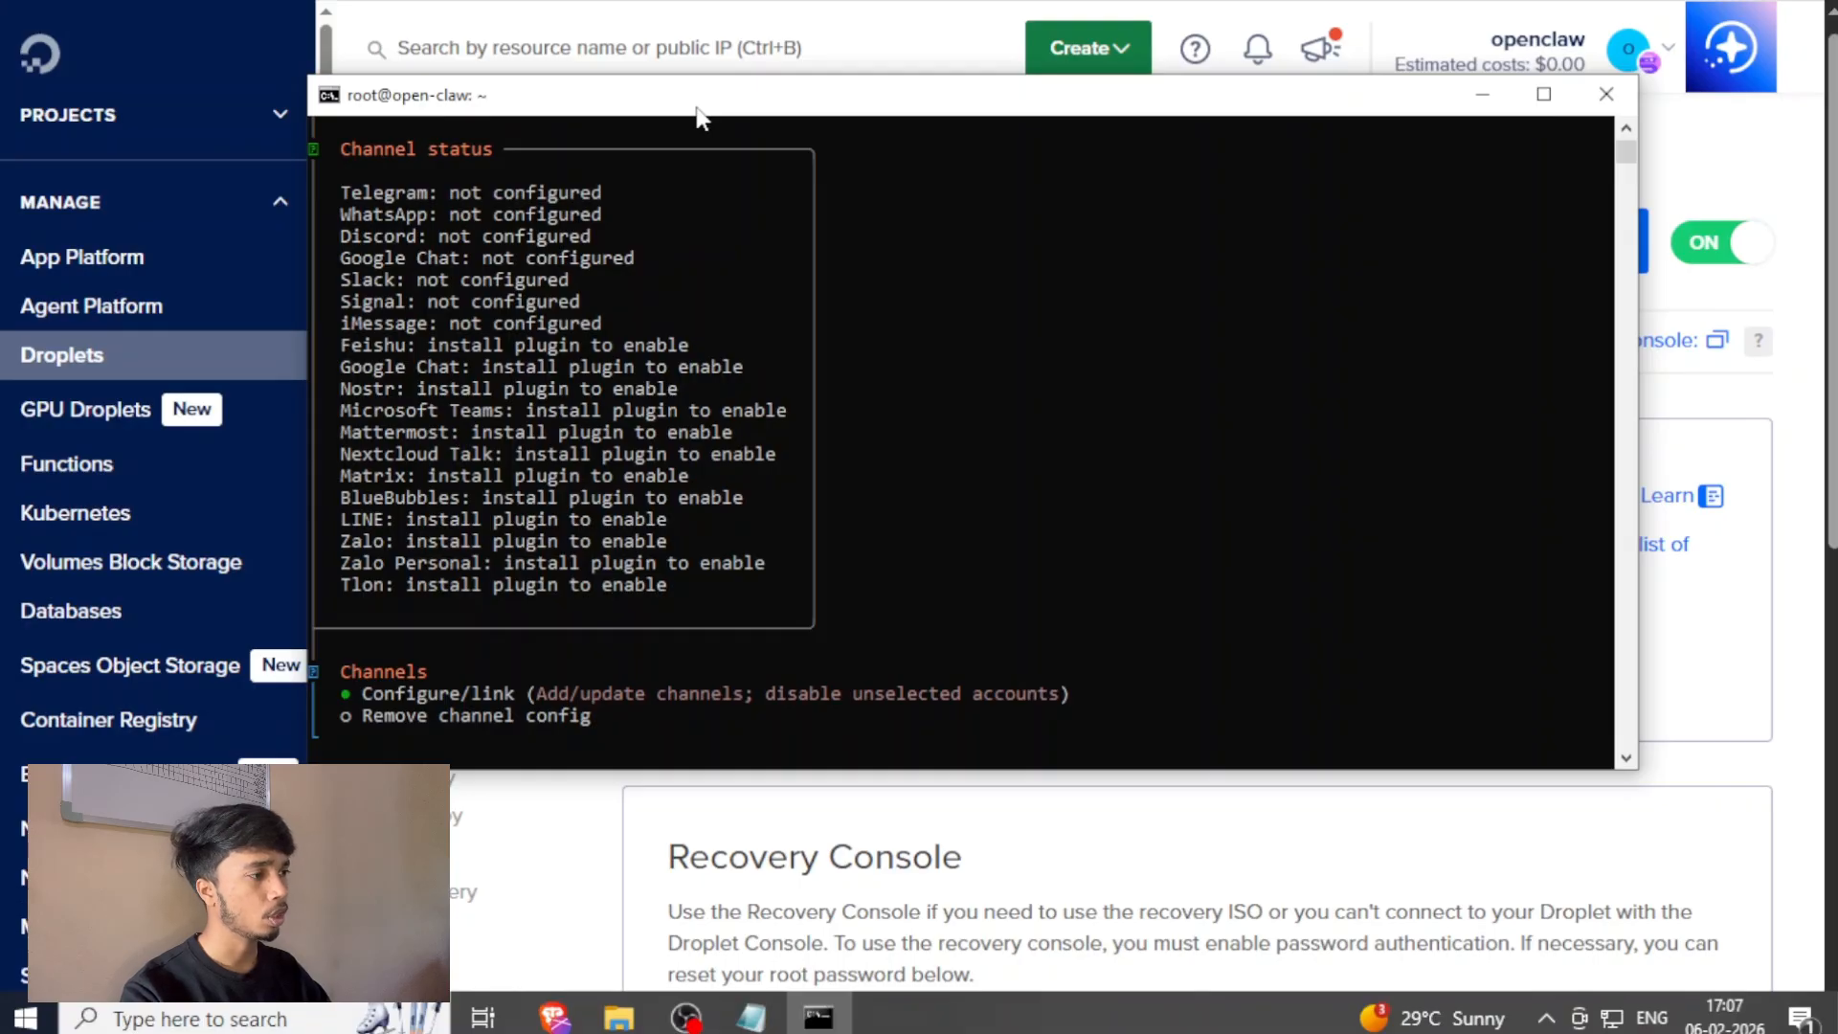
pyautogui.press('Return')
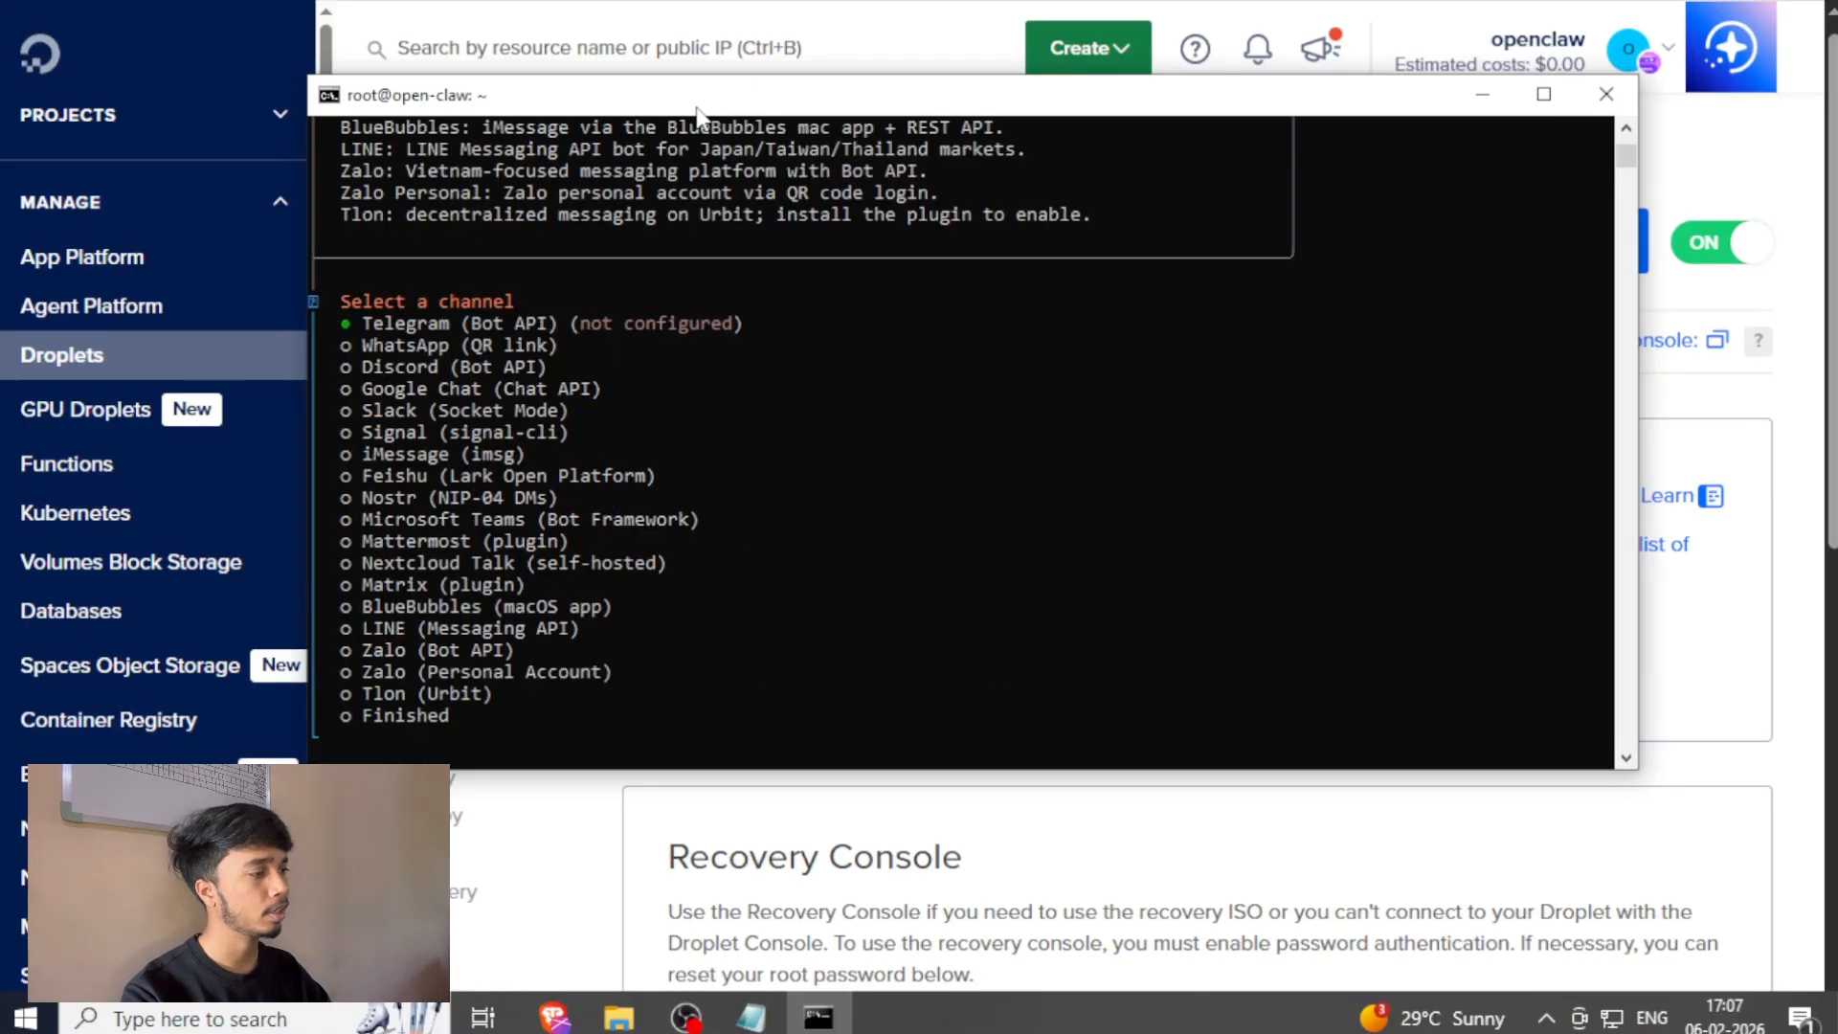
# Select the Telegram (Bot API) channel and submit the bot token copied from the BotFather chat.
pyautogui.press('Return')
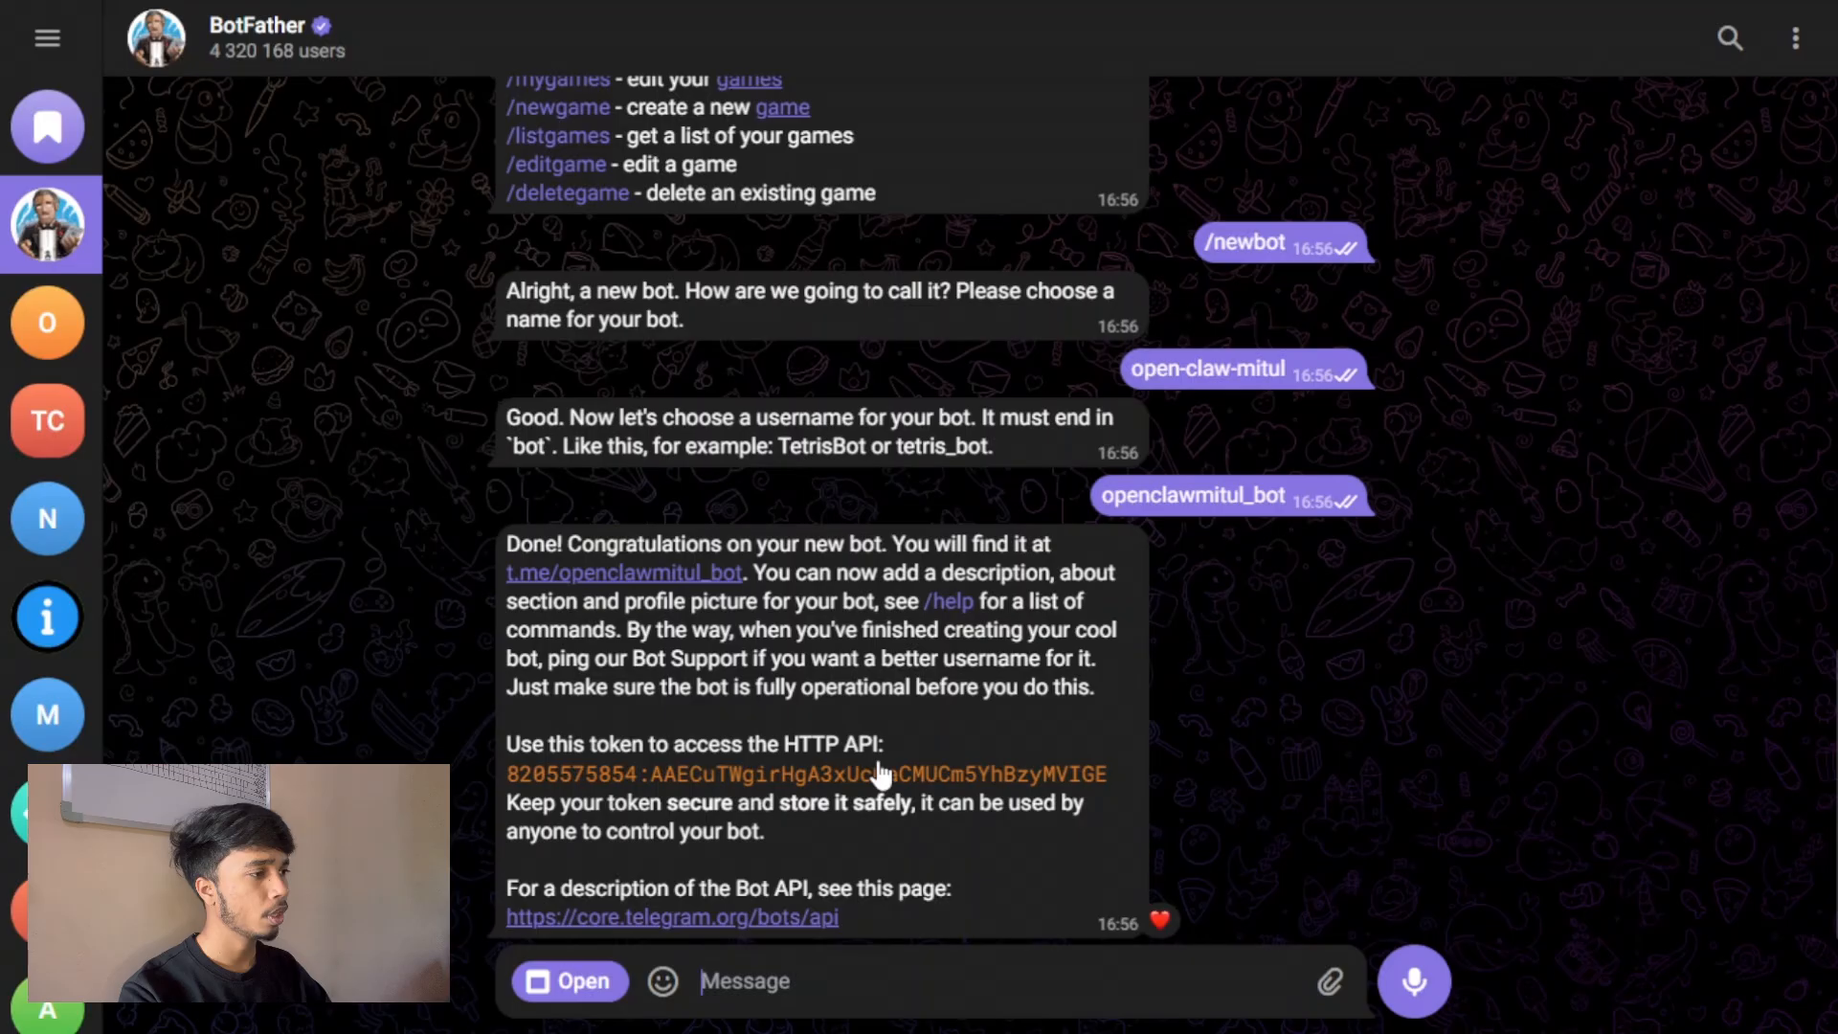
pyautogui.click(879, 772)
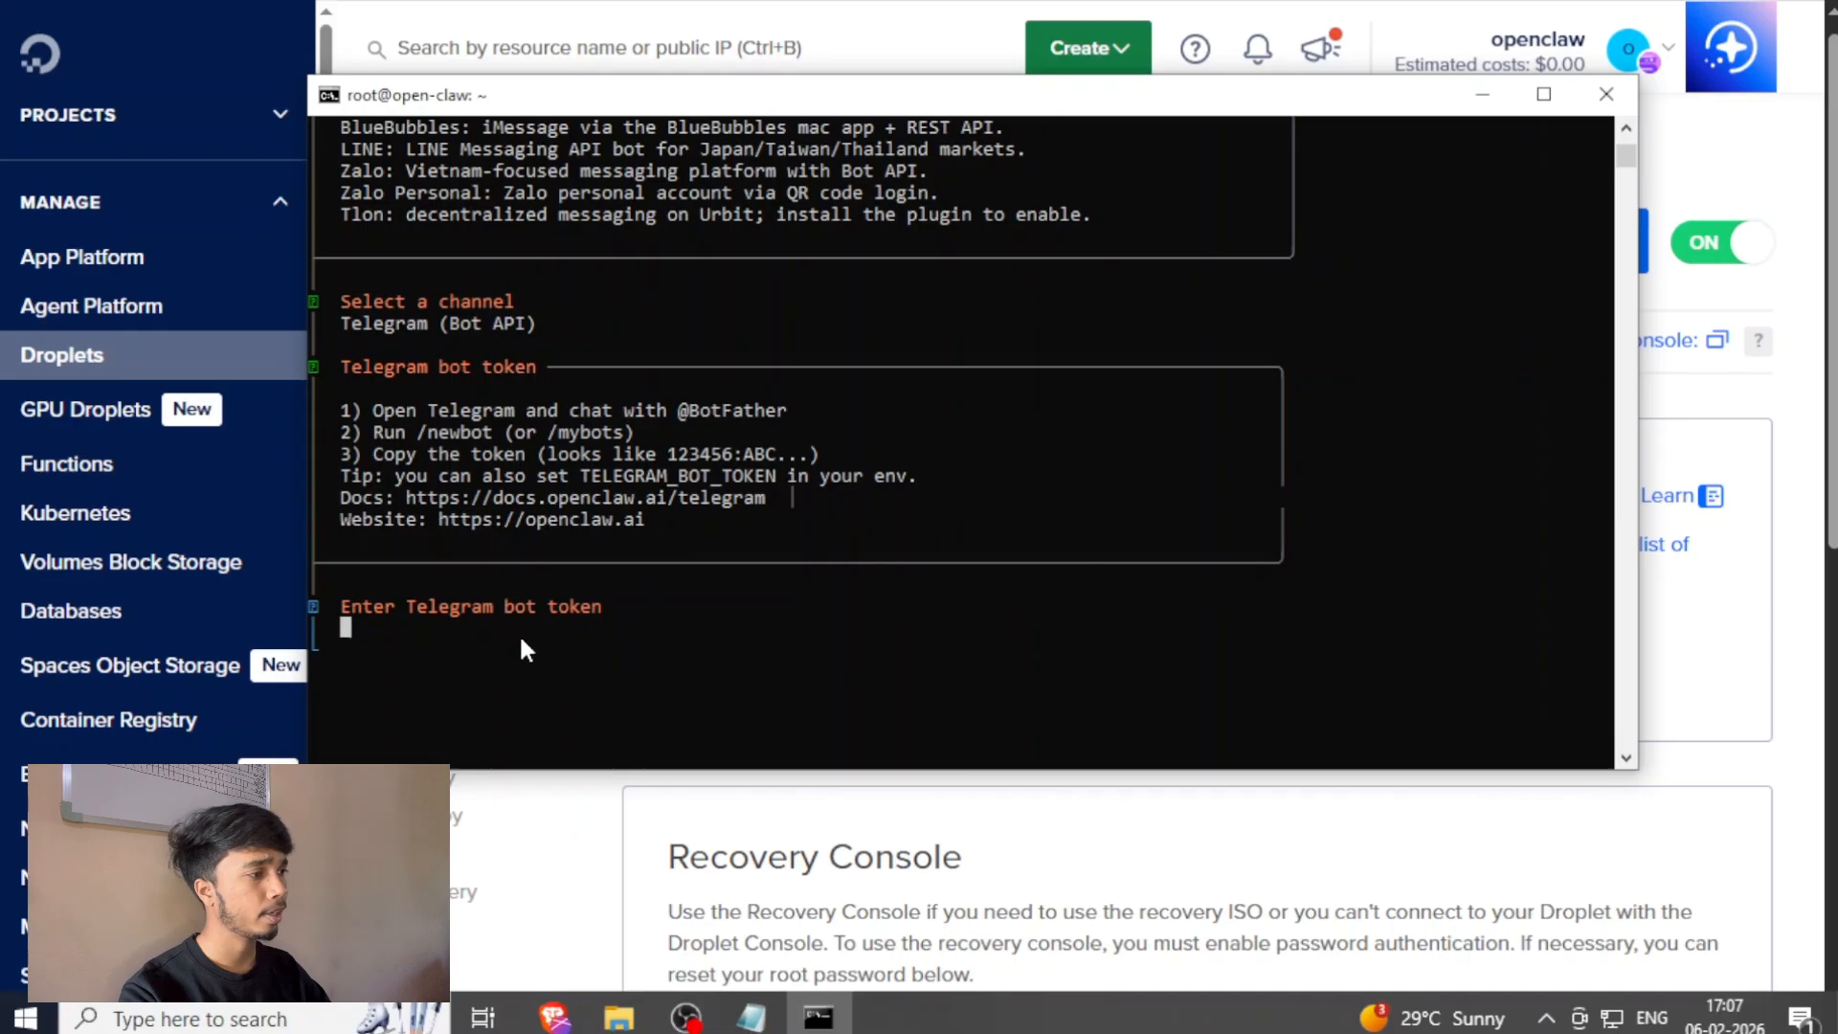
pyautogui.rightClick(824, 615)
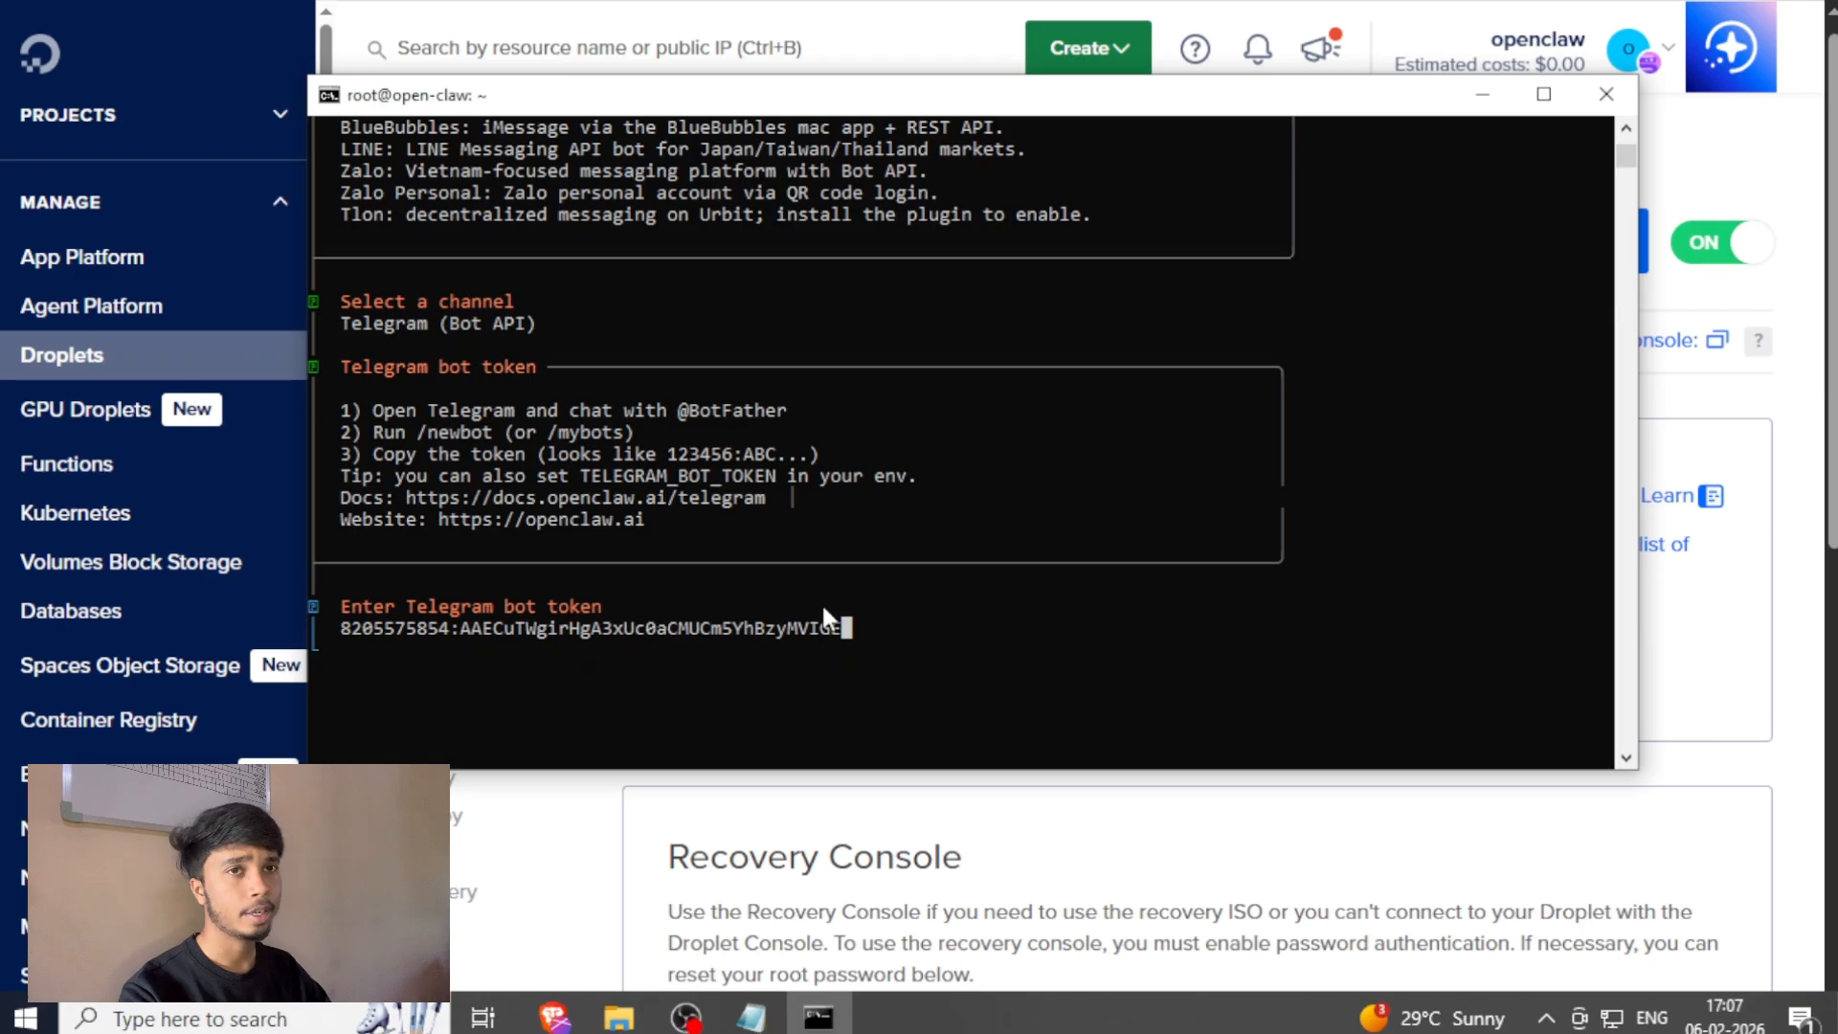
pyautogui.press('Return')
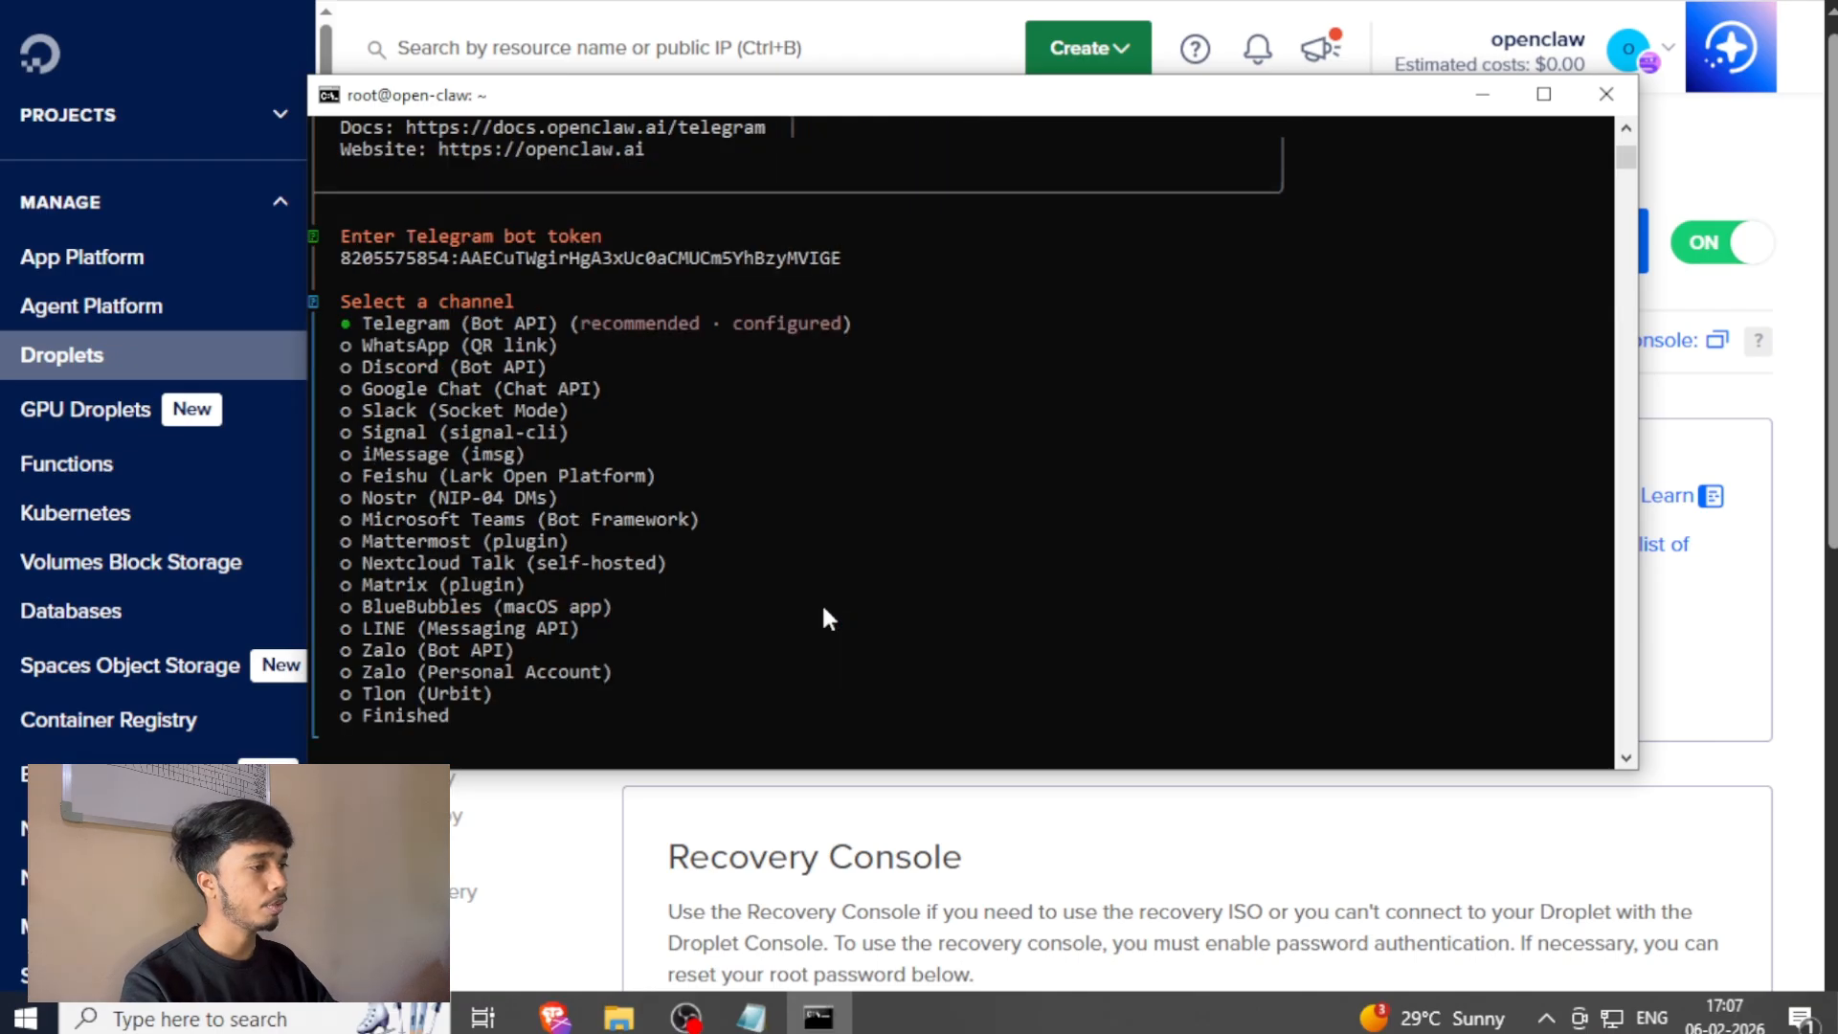
# Finish the channel selection, configuring the Telegram DM policy as Pairing (recommended), and choose Continue to leave the configuration.
pyautogui.press('Up')
pyautogui.press('Return')
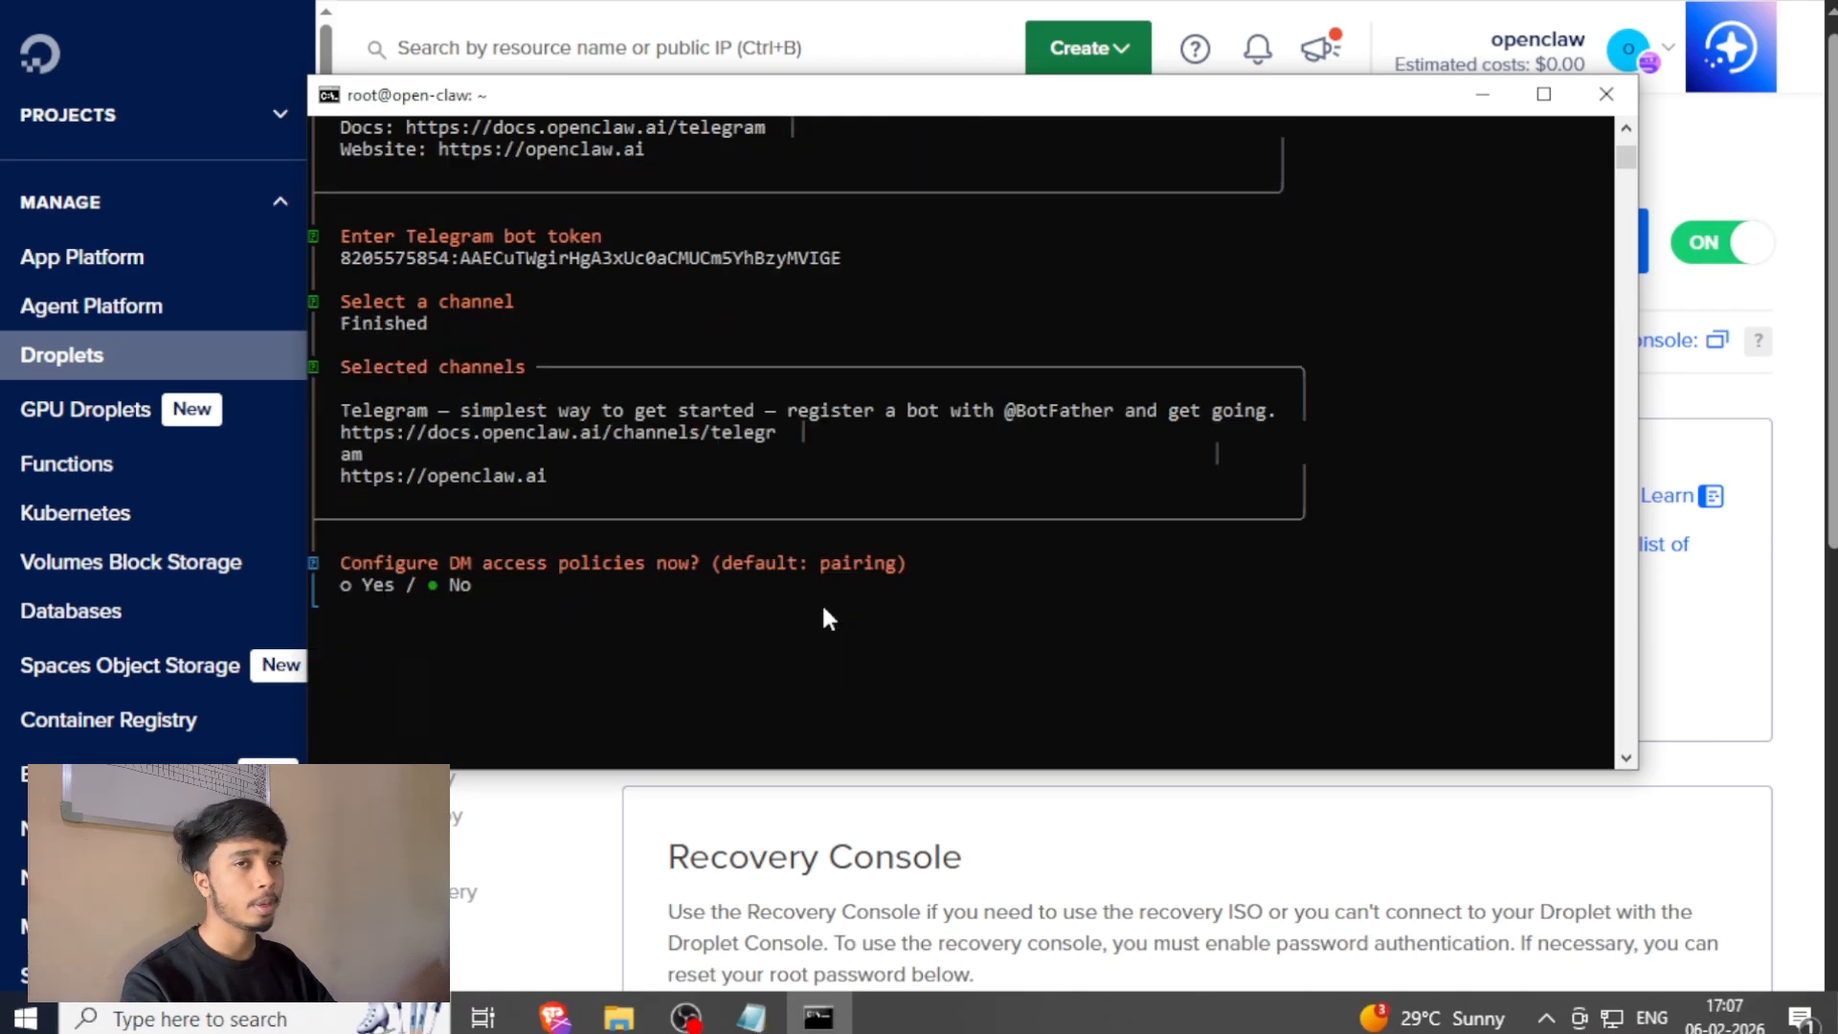
pyautogui.press('Left')
pyautogui.press('Return')
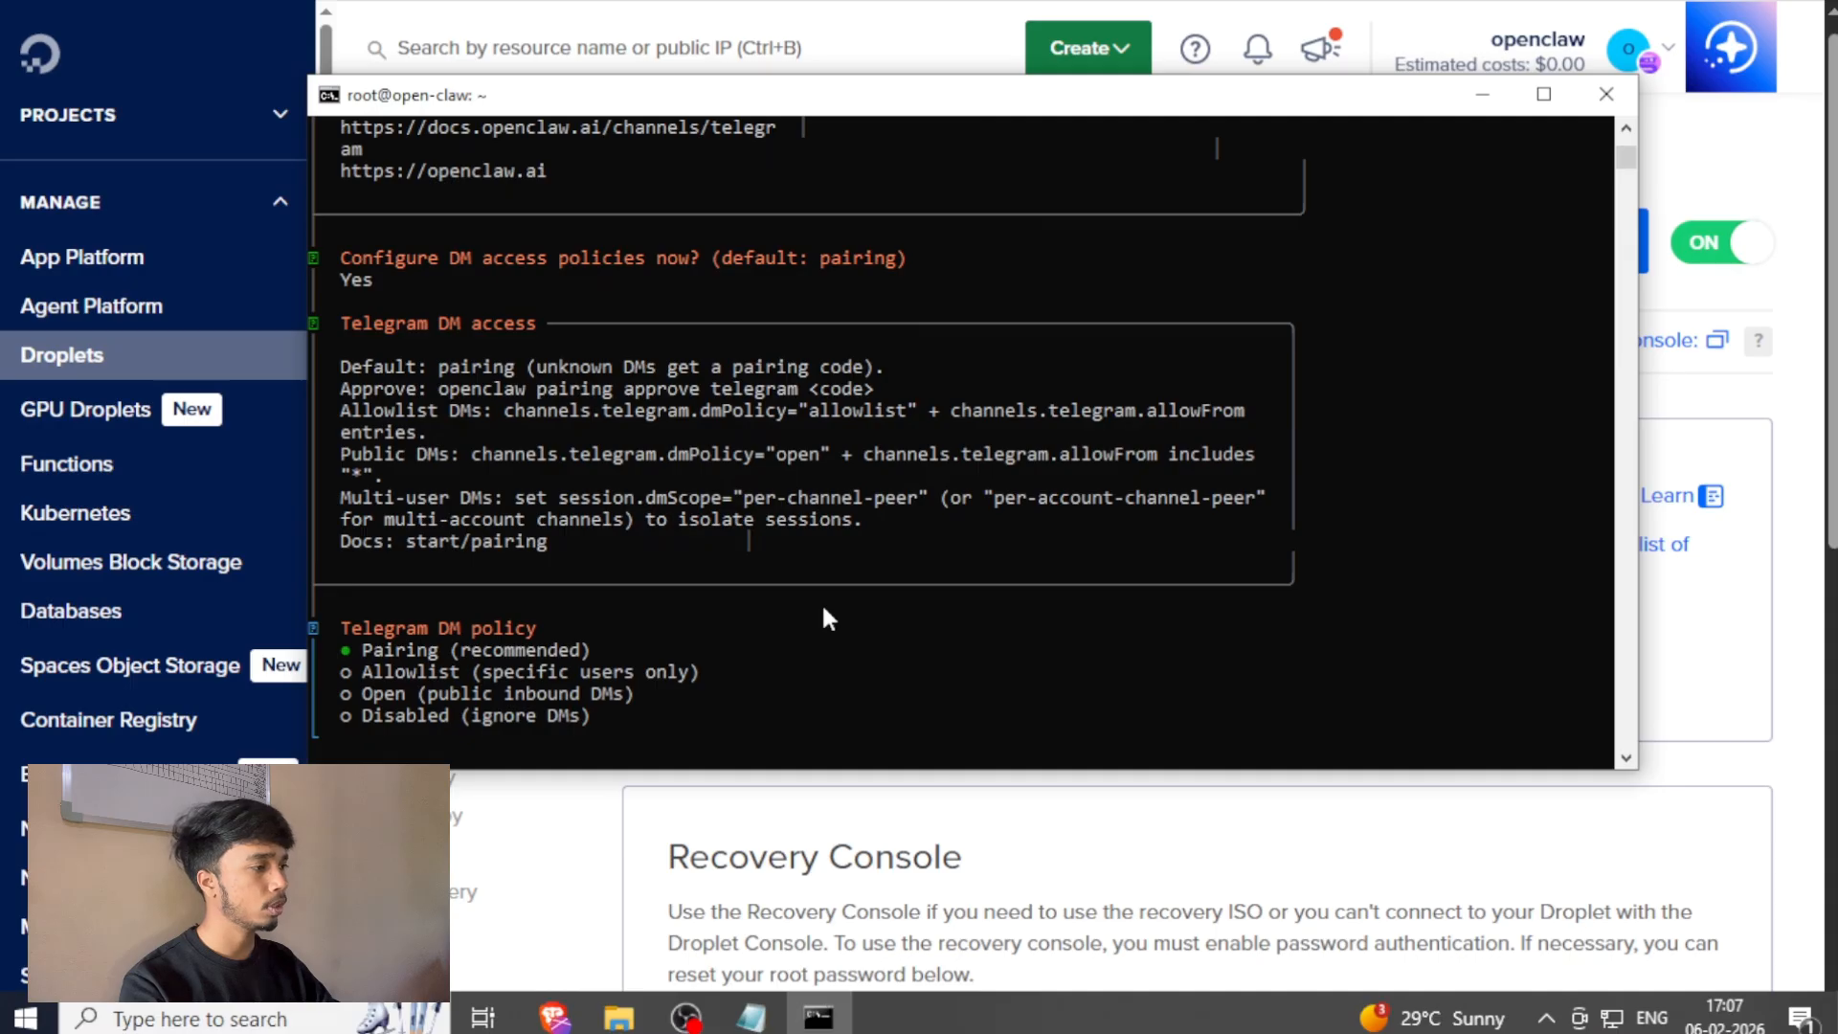
pyautogui.press('Return')
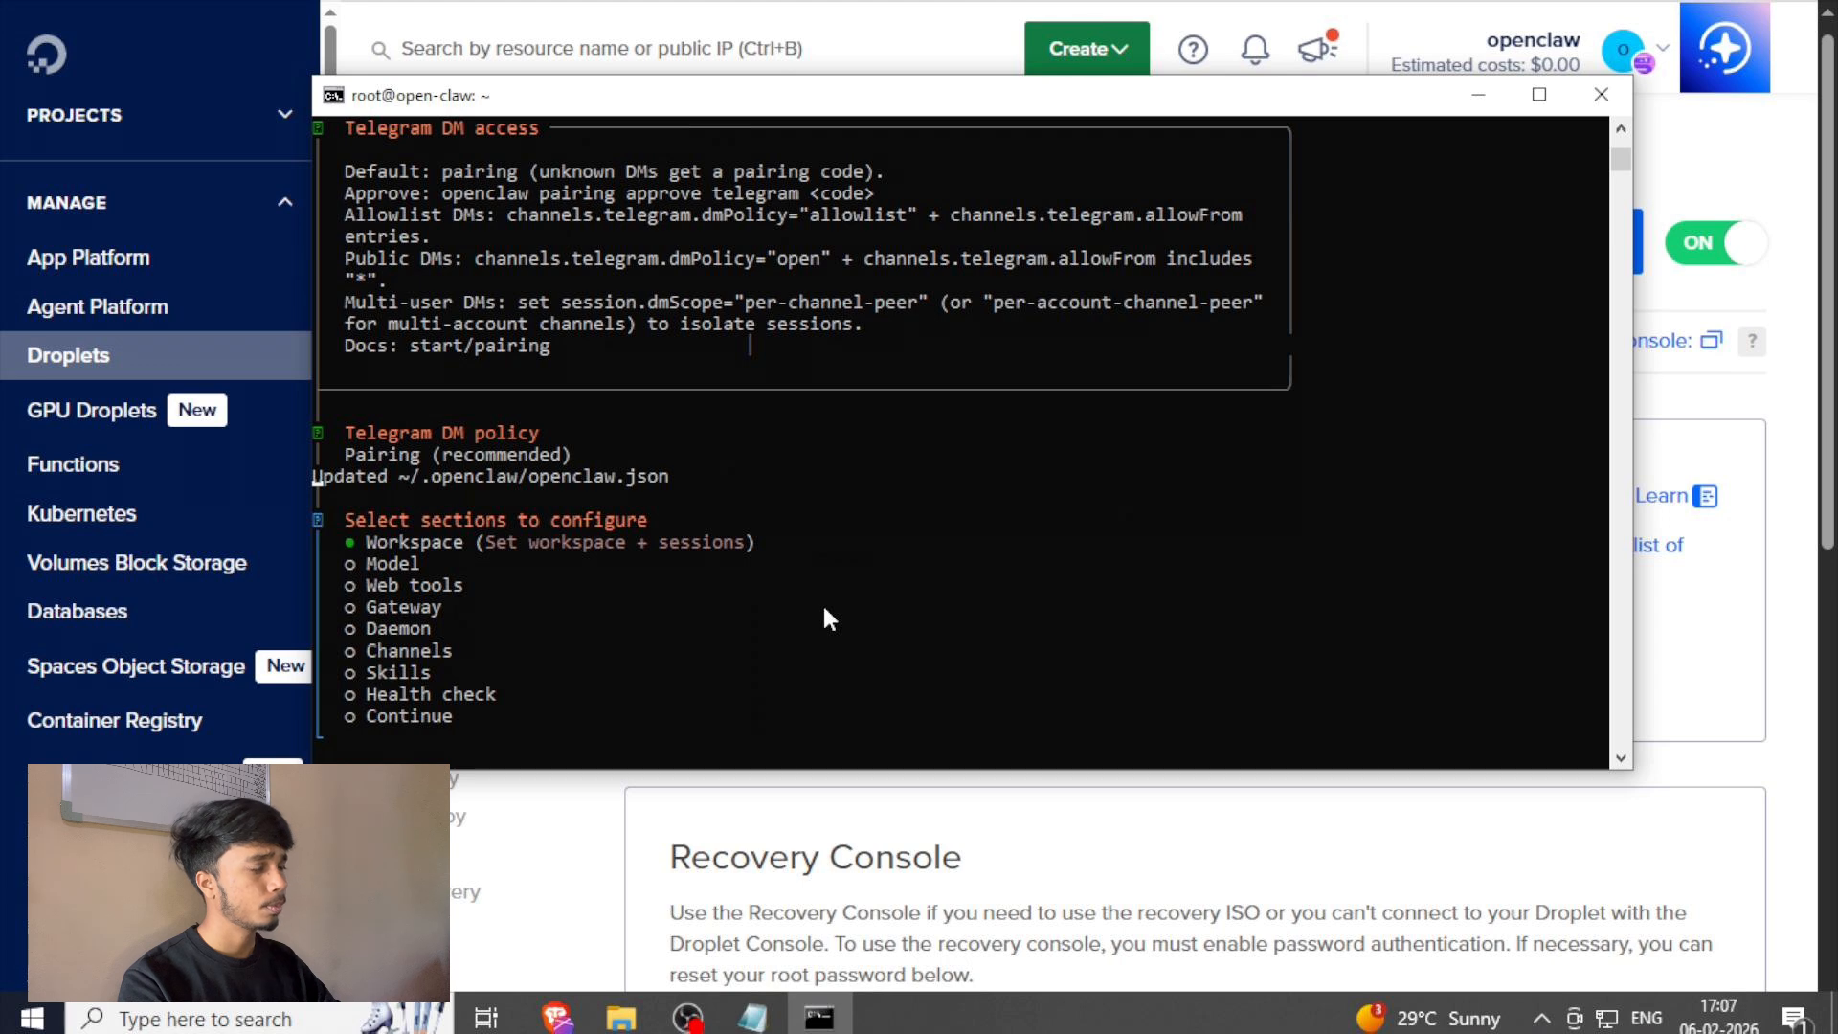
pyautogui.press('Up')
pyautogui.press('Return')
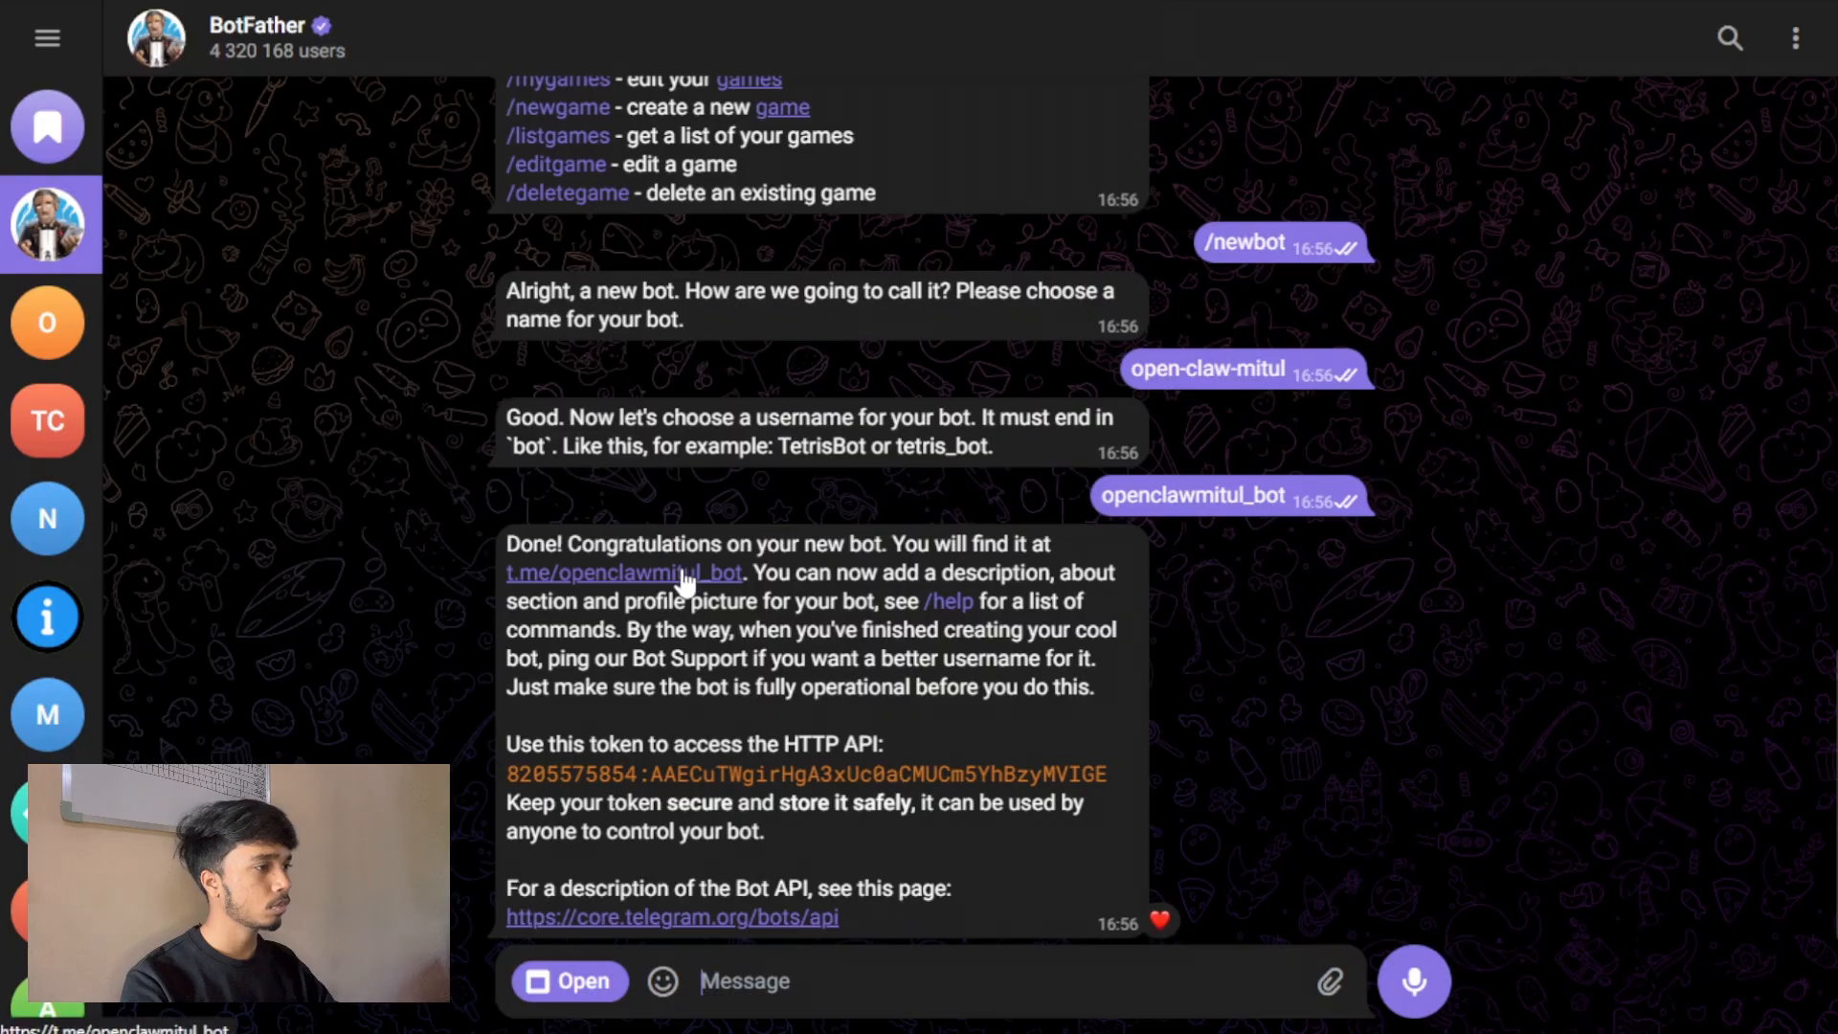
# Open the new bot's chat through the link in BotFather's message.
pyautogui.click(651, 576)
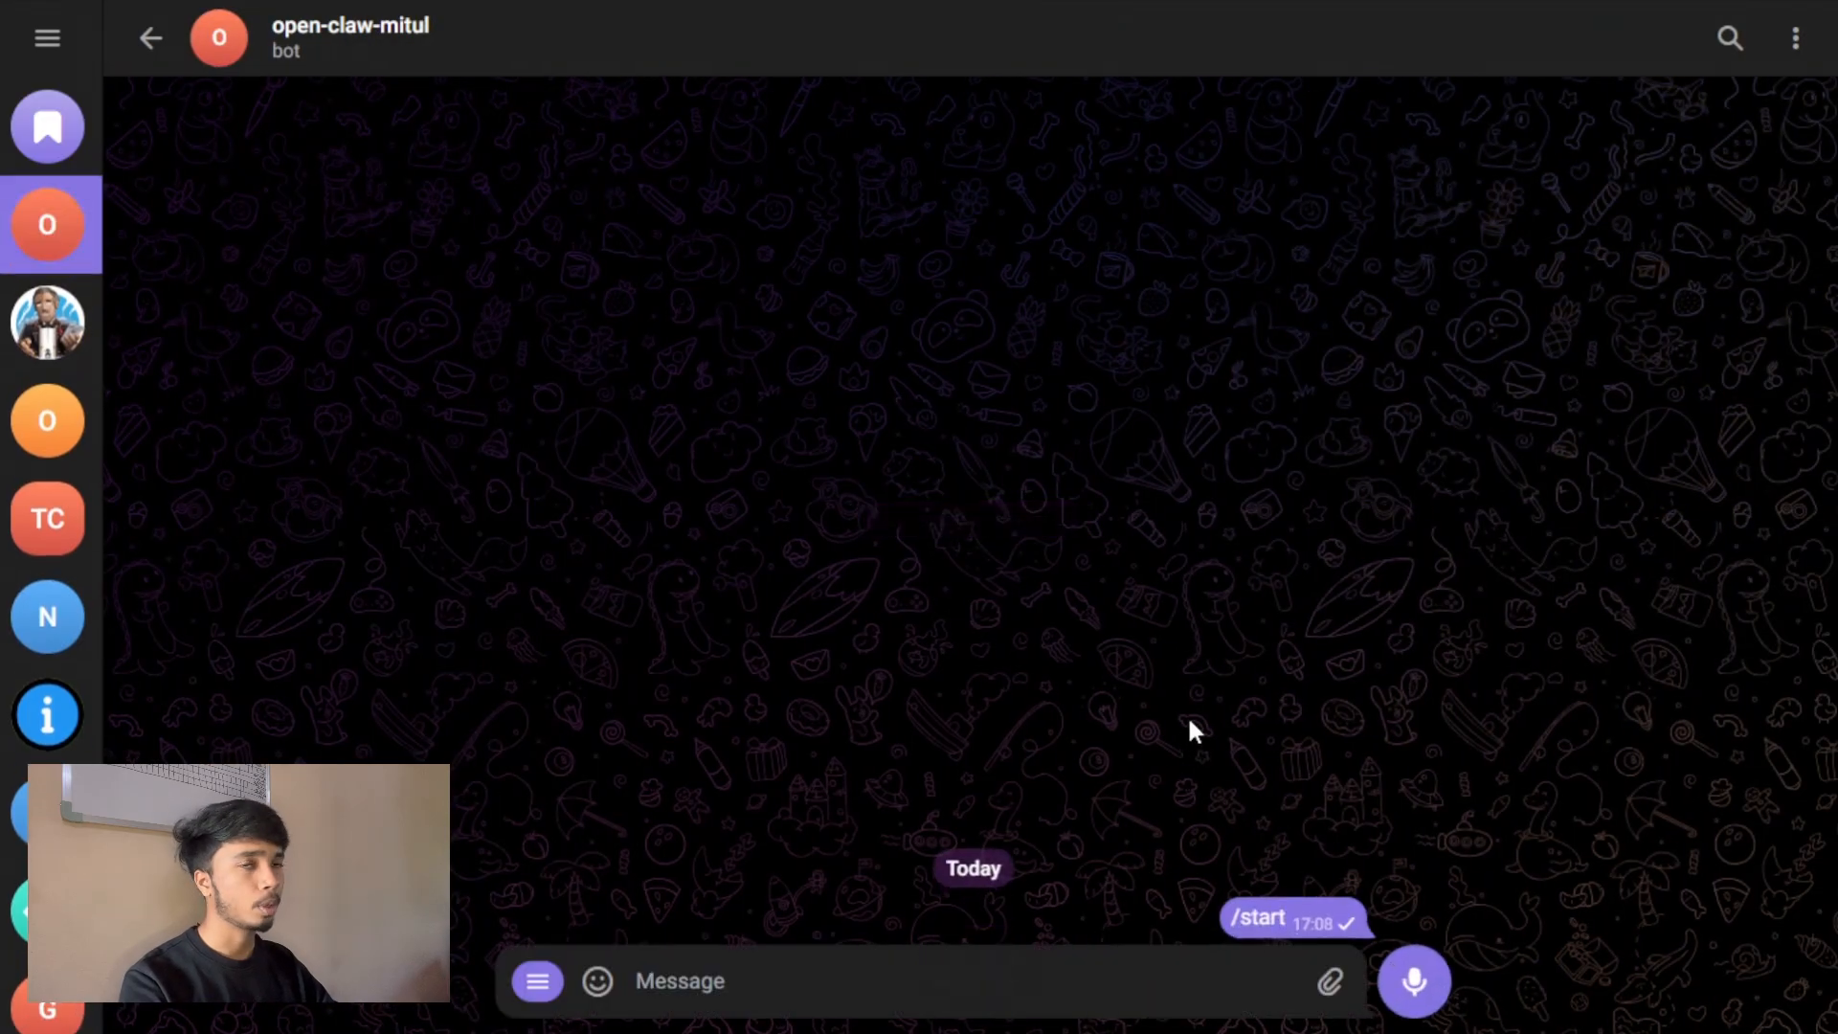
pyautogui.press('F11')
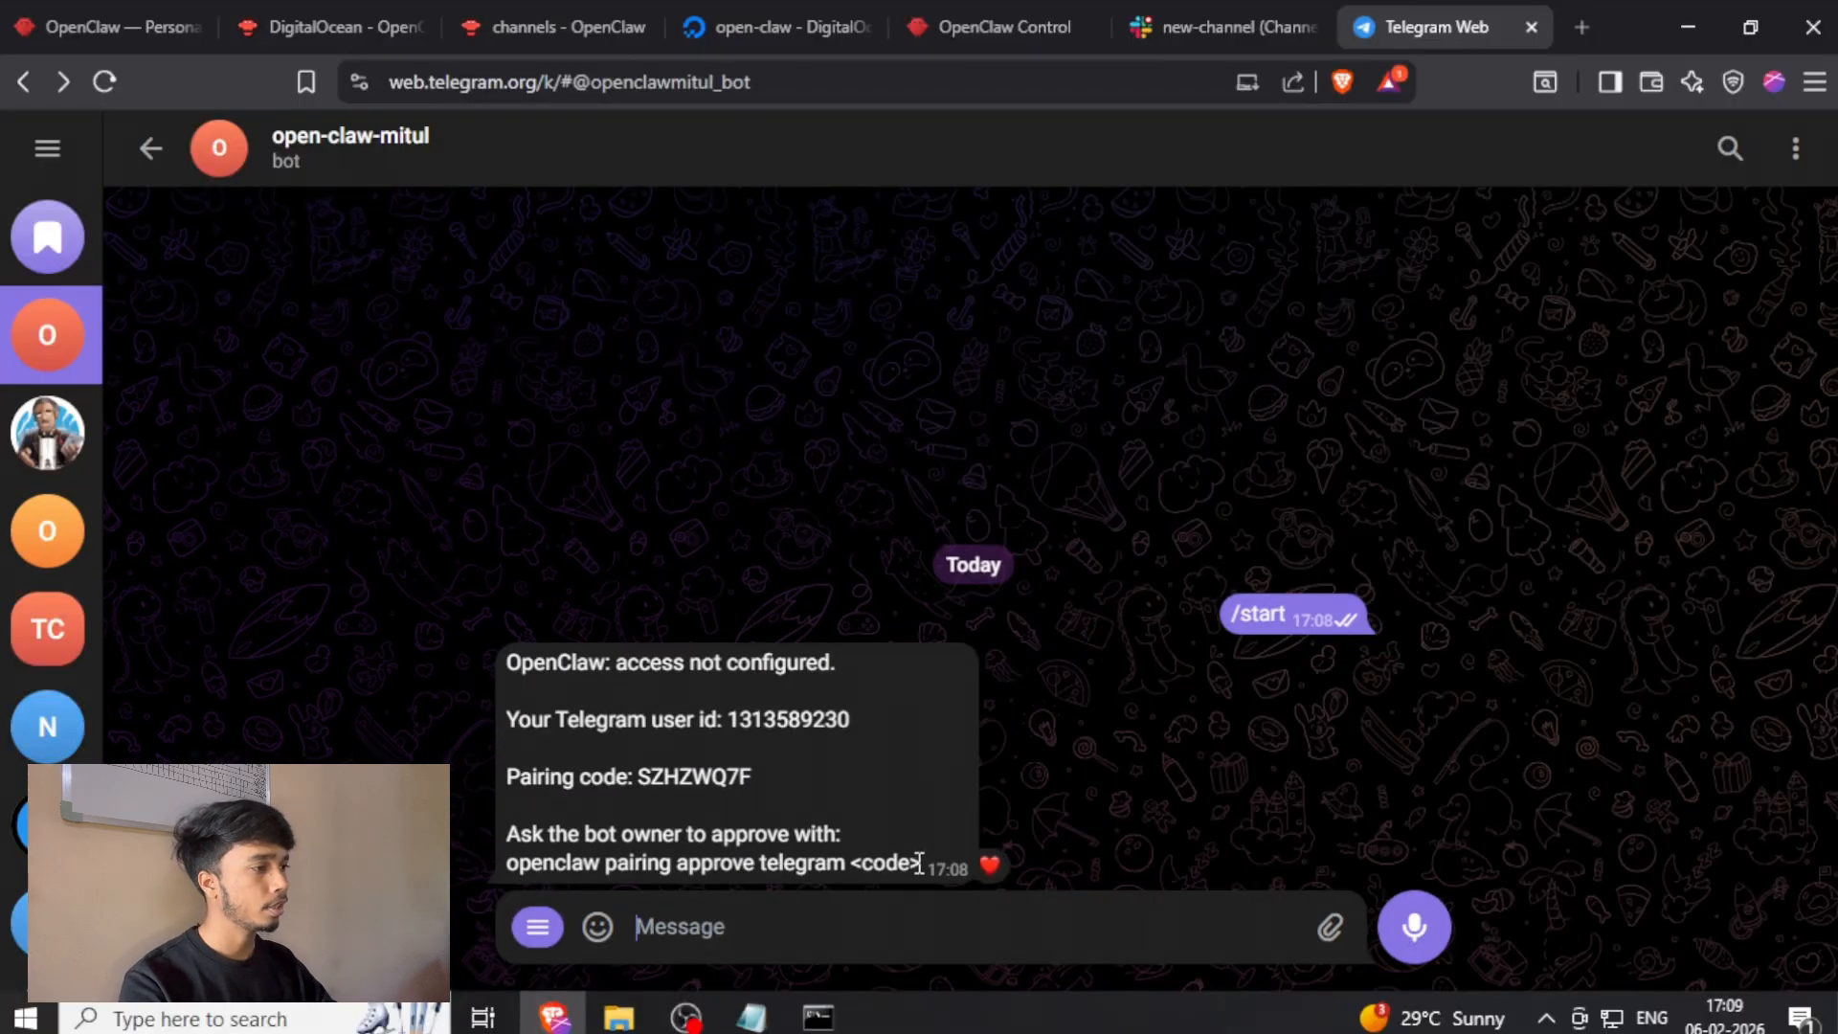
# Draft the openclaw pairing approve telegram command in the bot chat, replacing <code> with the pairing code from the bot's reply.
pyautogui.moveTo(919, 863); pyautogui.dragTo(507, 869)
pyautogui.hotkey('ctrl', 'c')
pyautogui.click(757, 920)
pyautogui.hotkey('ctrl', 'v')
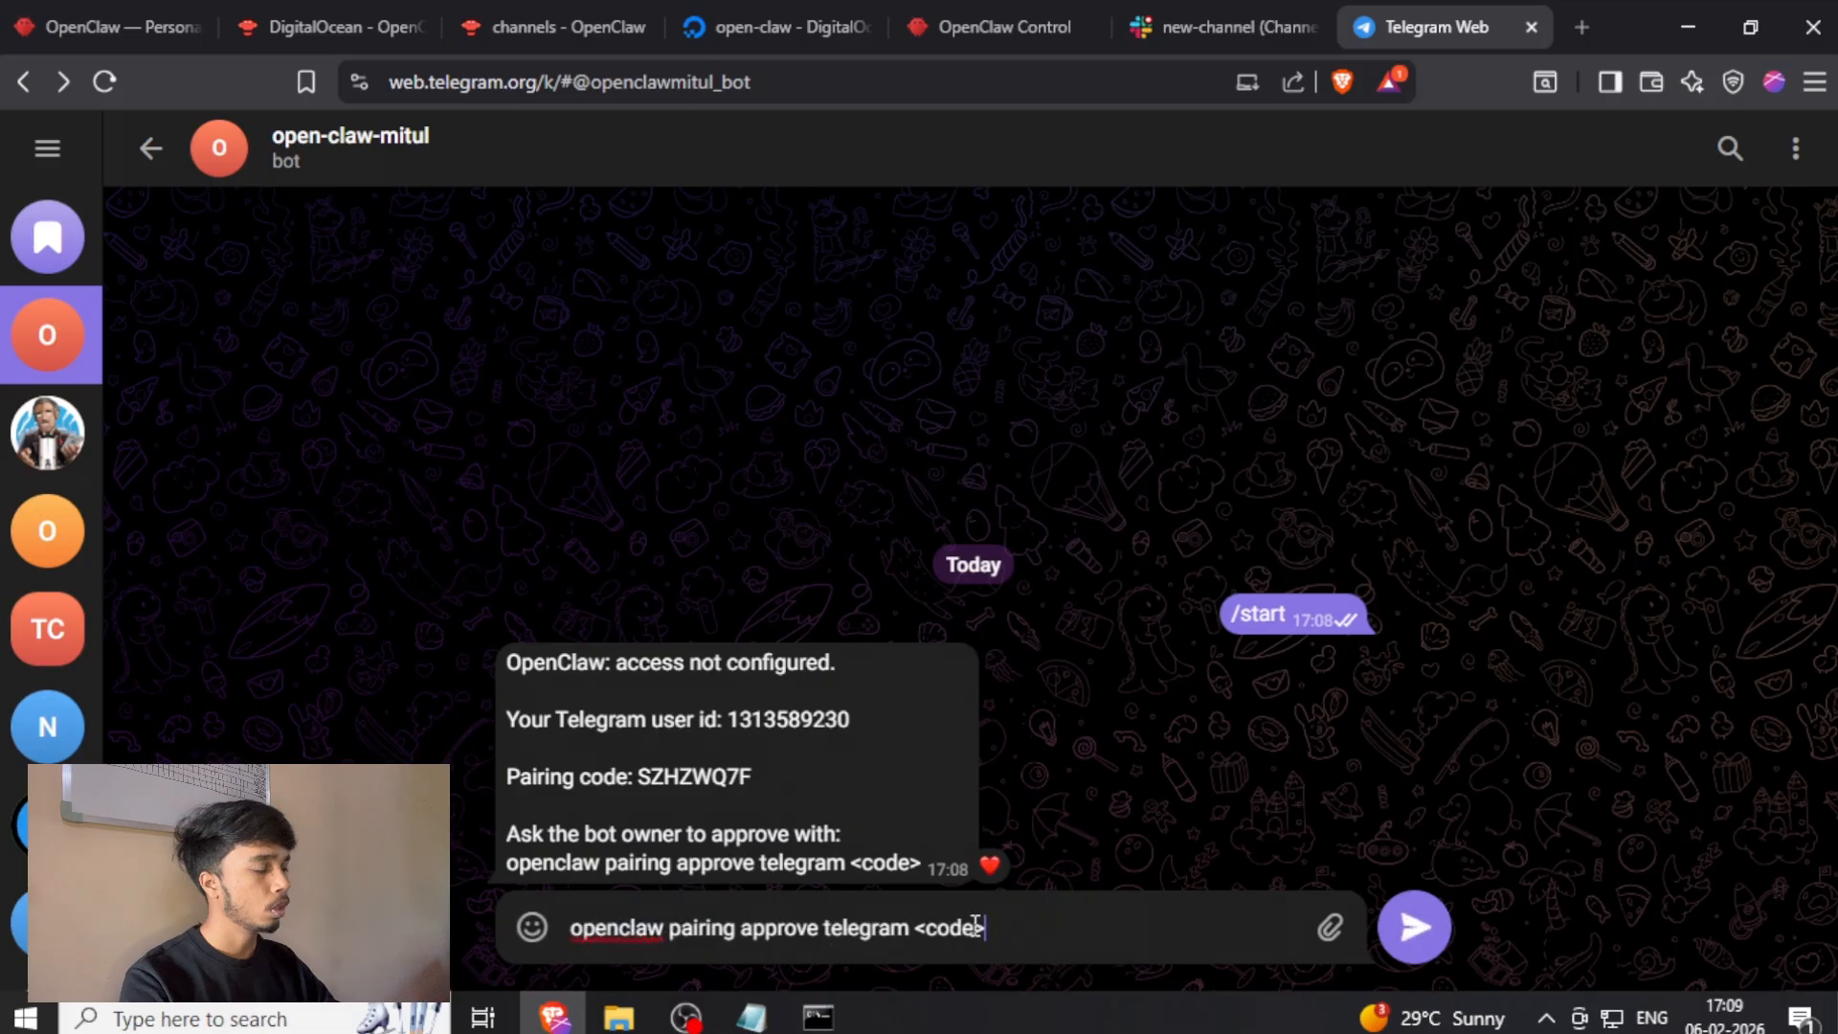
pyautogui.doubleClick(696, 775)
pyautogui.hotkey('ctrl', 'c')
pyautogui.moveTo(996, 926); pyautogui.dragTo(917, 929)
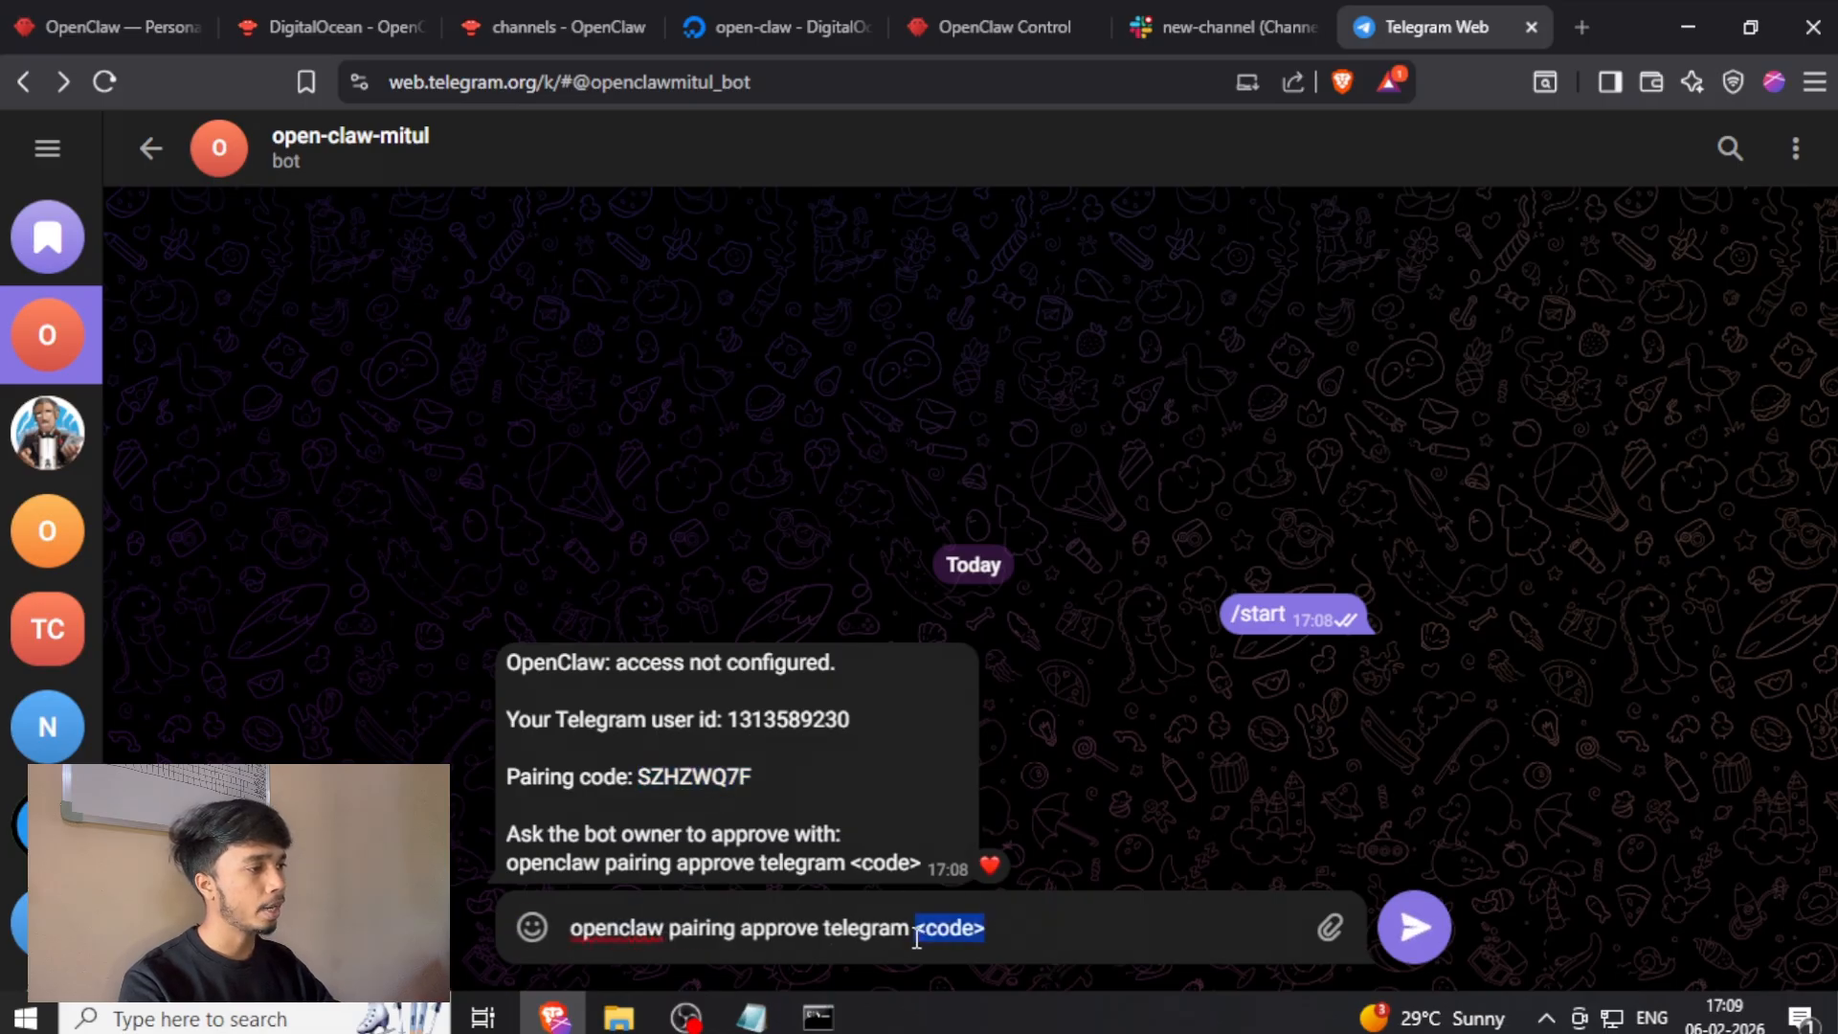
pyautogui.hotkey('ctrl', 'v')
# Copy the drafted pairing approval command and run it in the Droplet's terminal.
pyautogui.hotkey('ctrl', 'a')
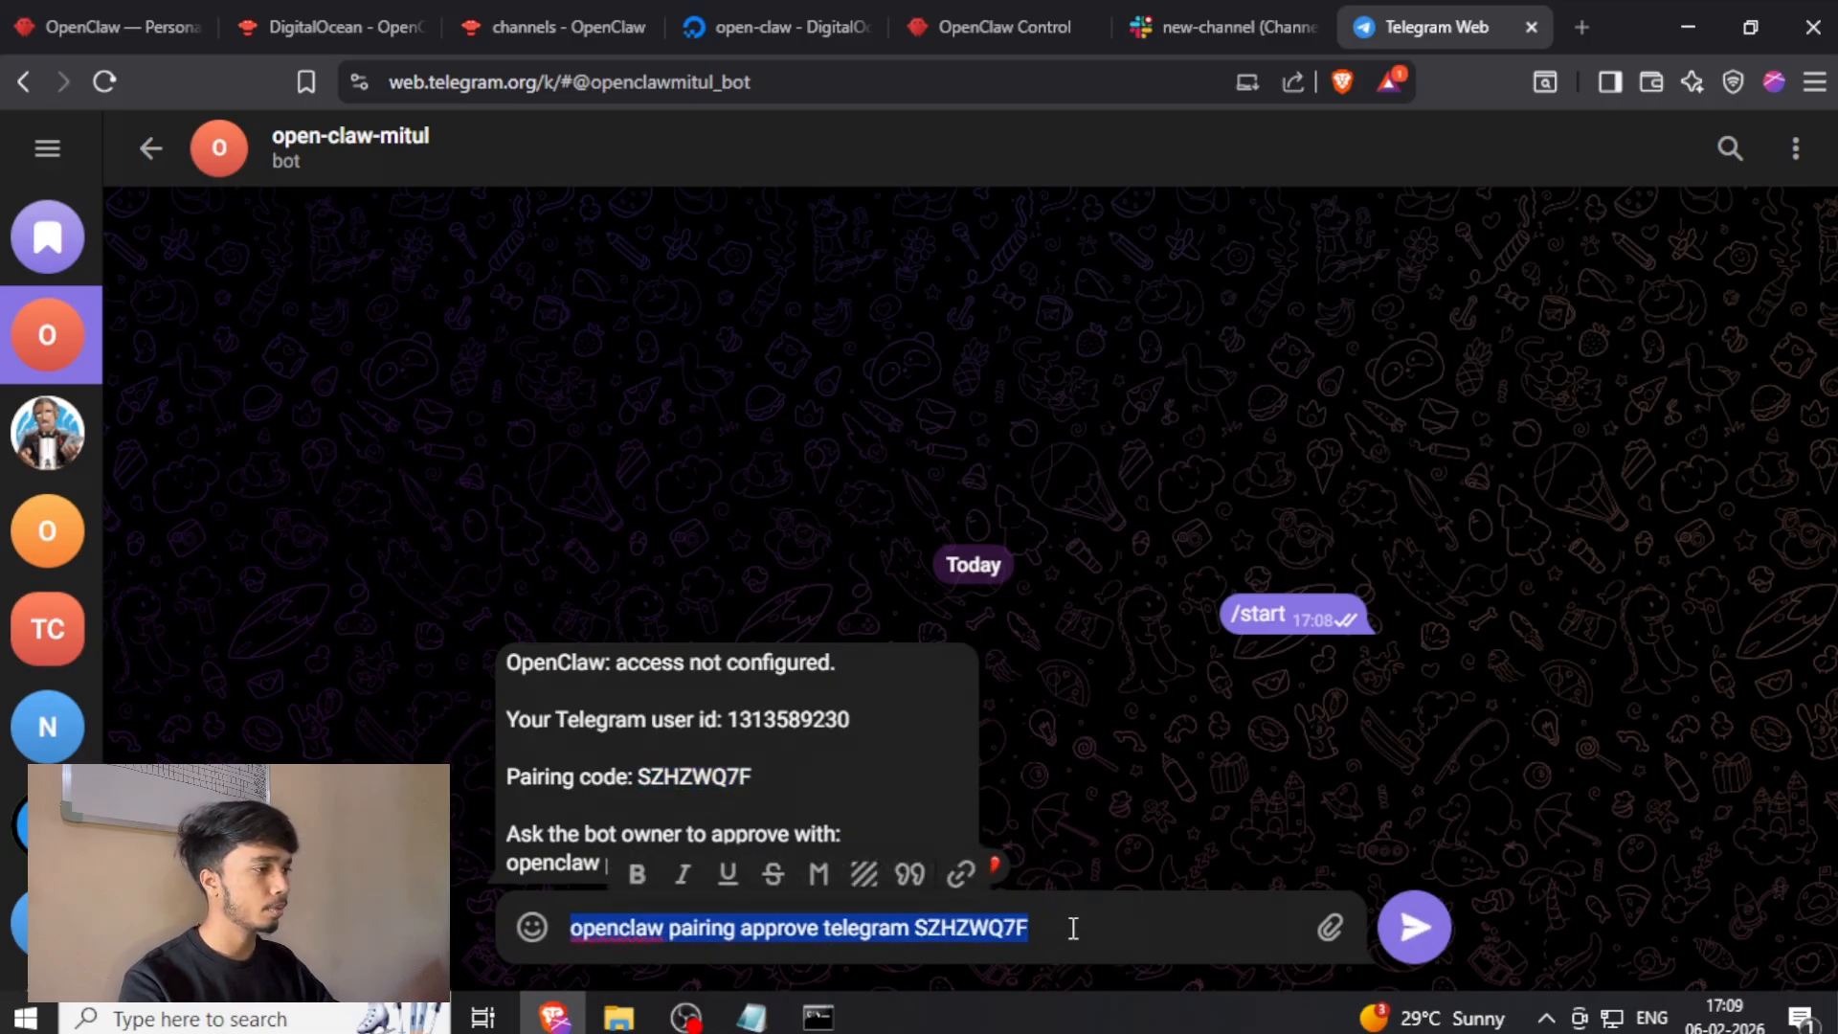
pyautogui.click(1073, 929)
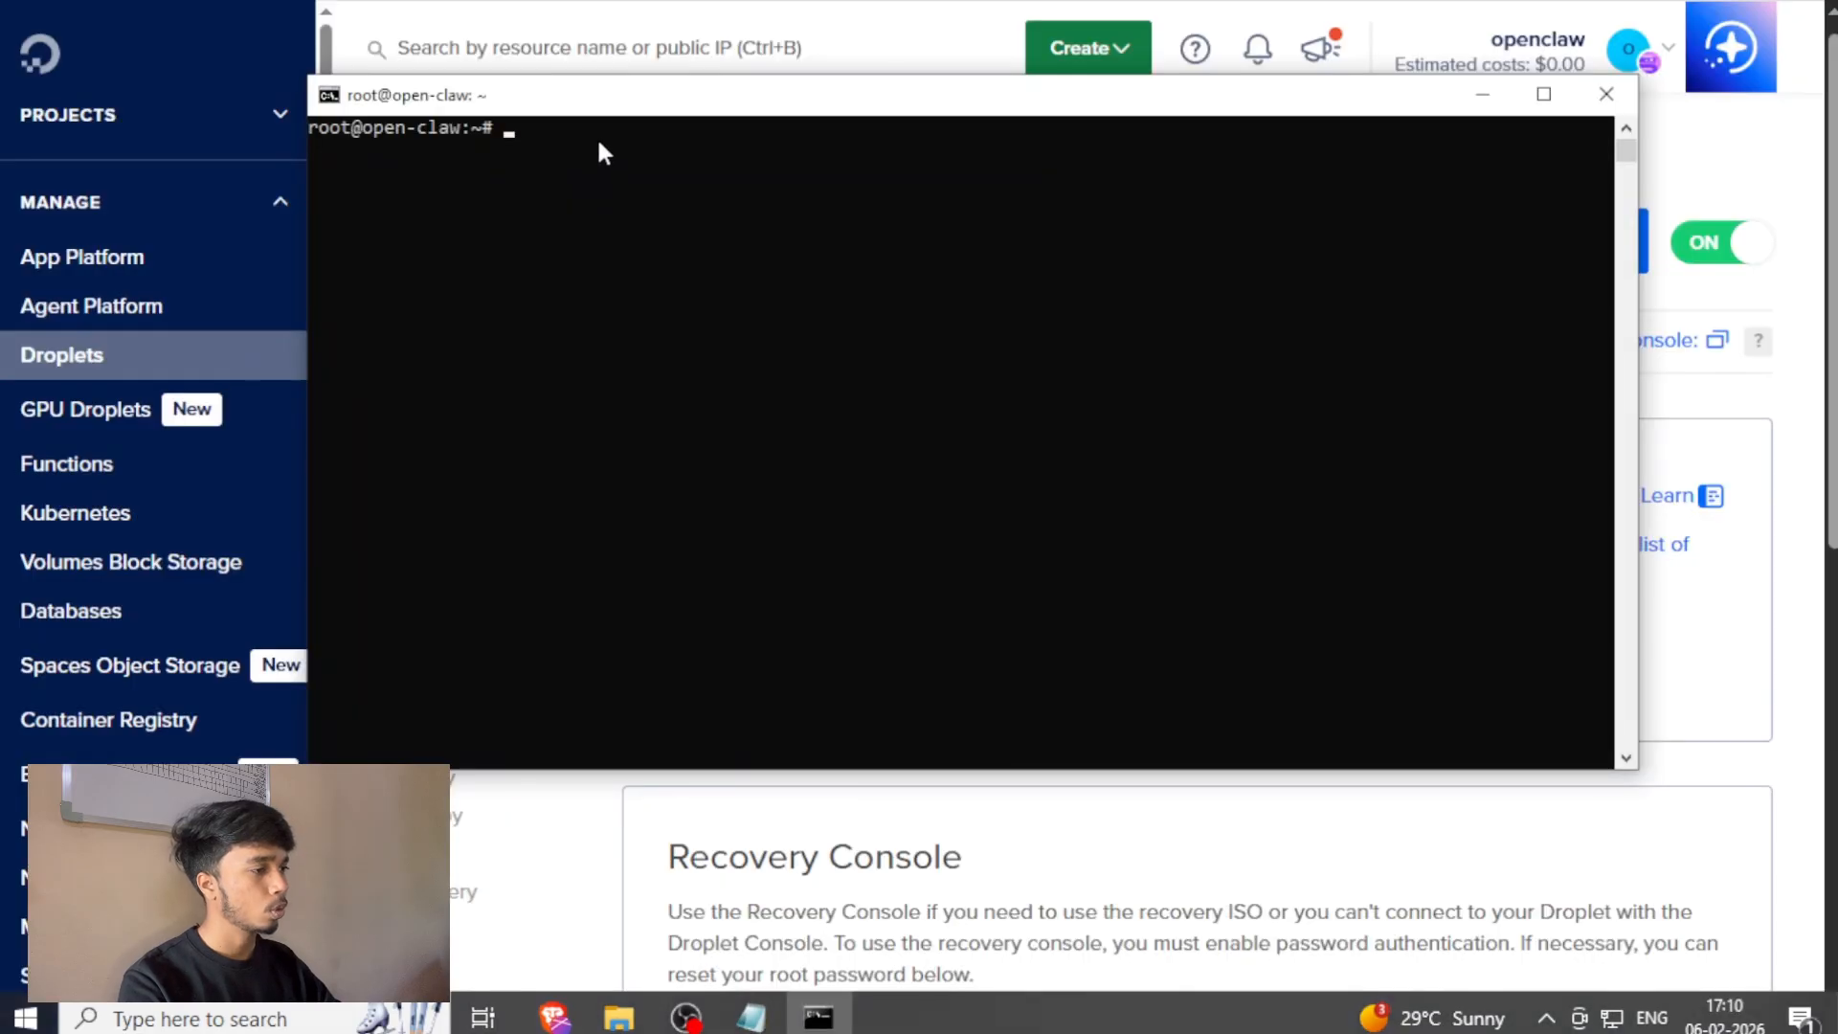
pyautogui.rightClick(595, 136)
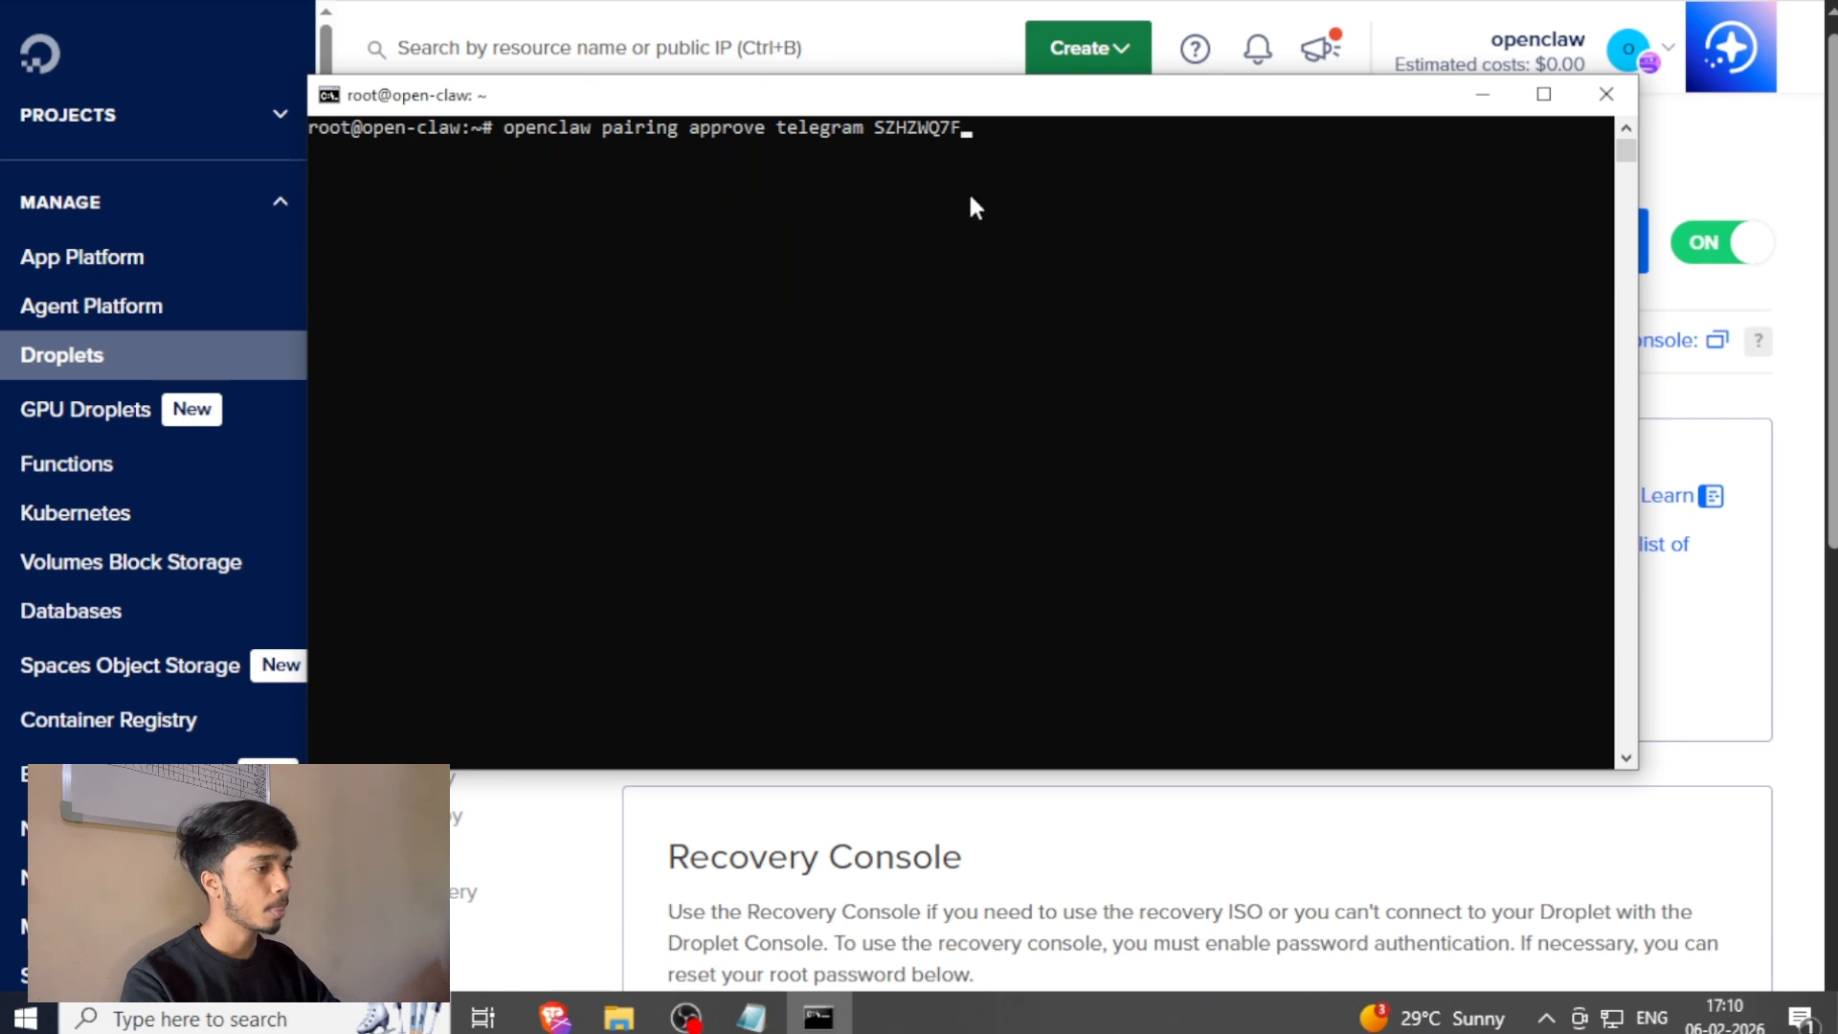
pyautogui.press('Return')
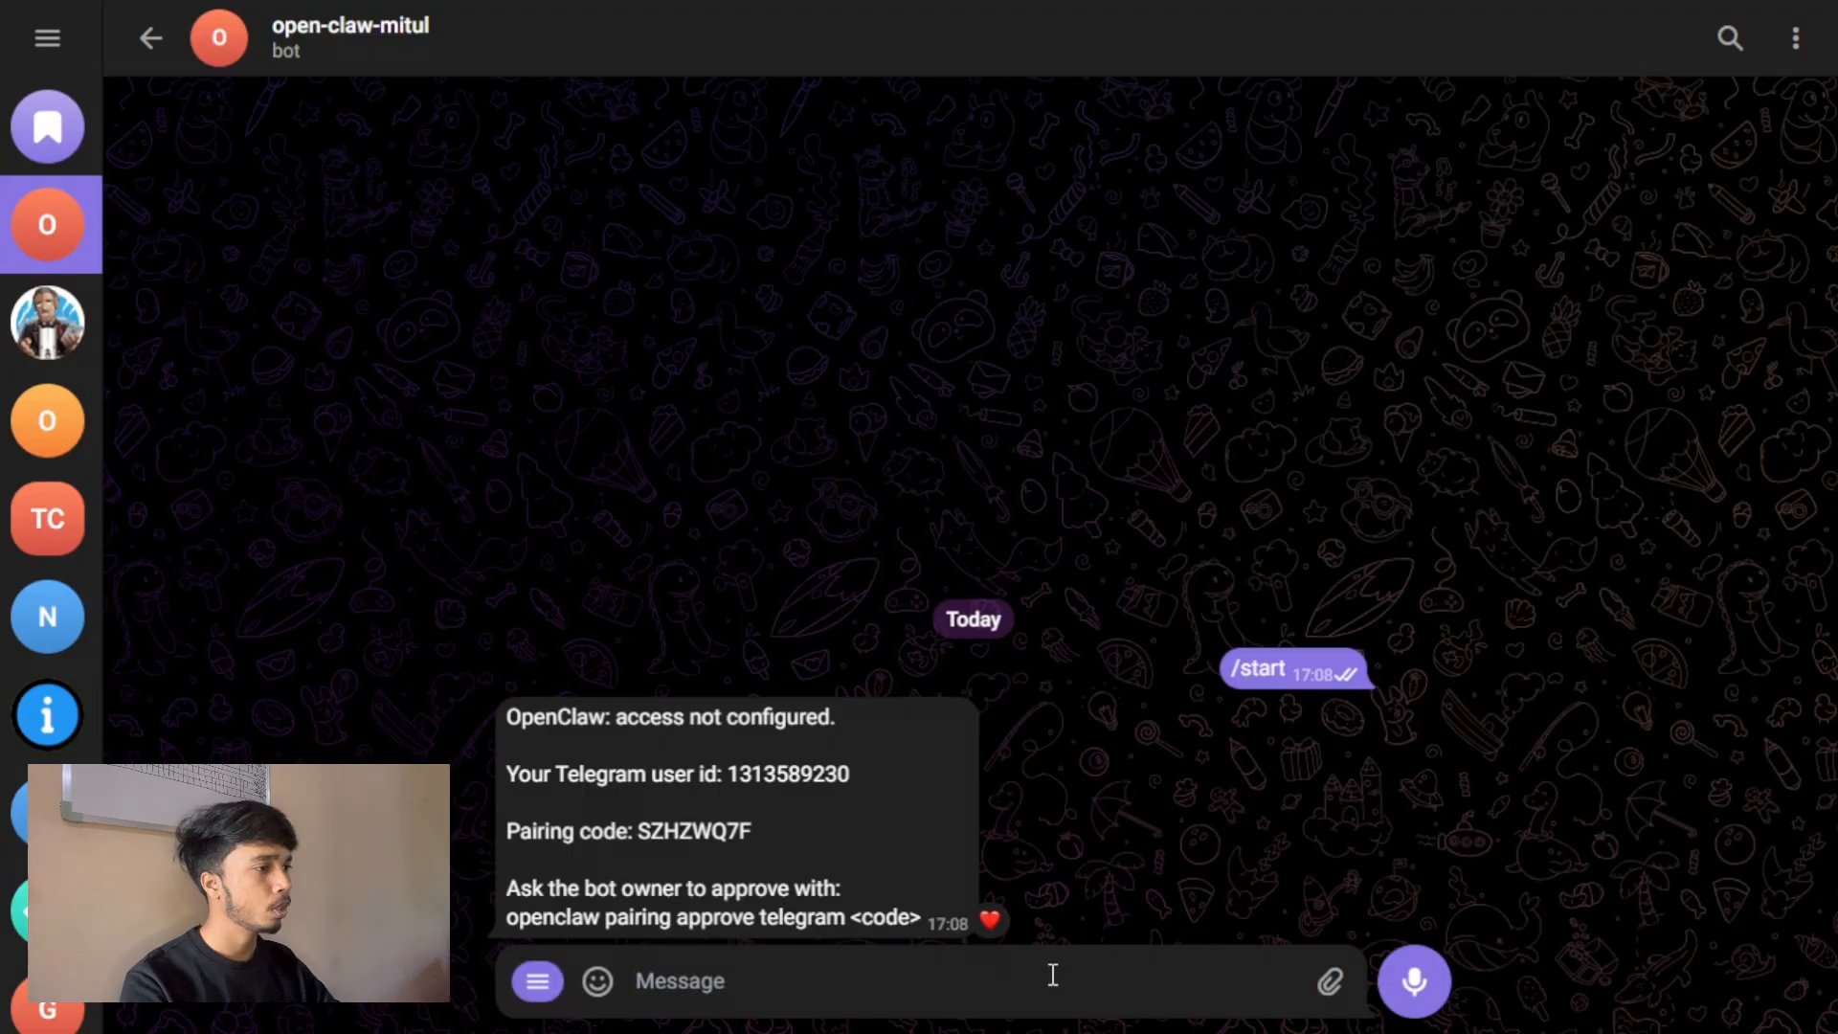
# Send the message "hi" to the bot in its Telegram chat.
pyautogui.write('hi')
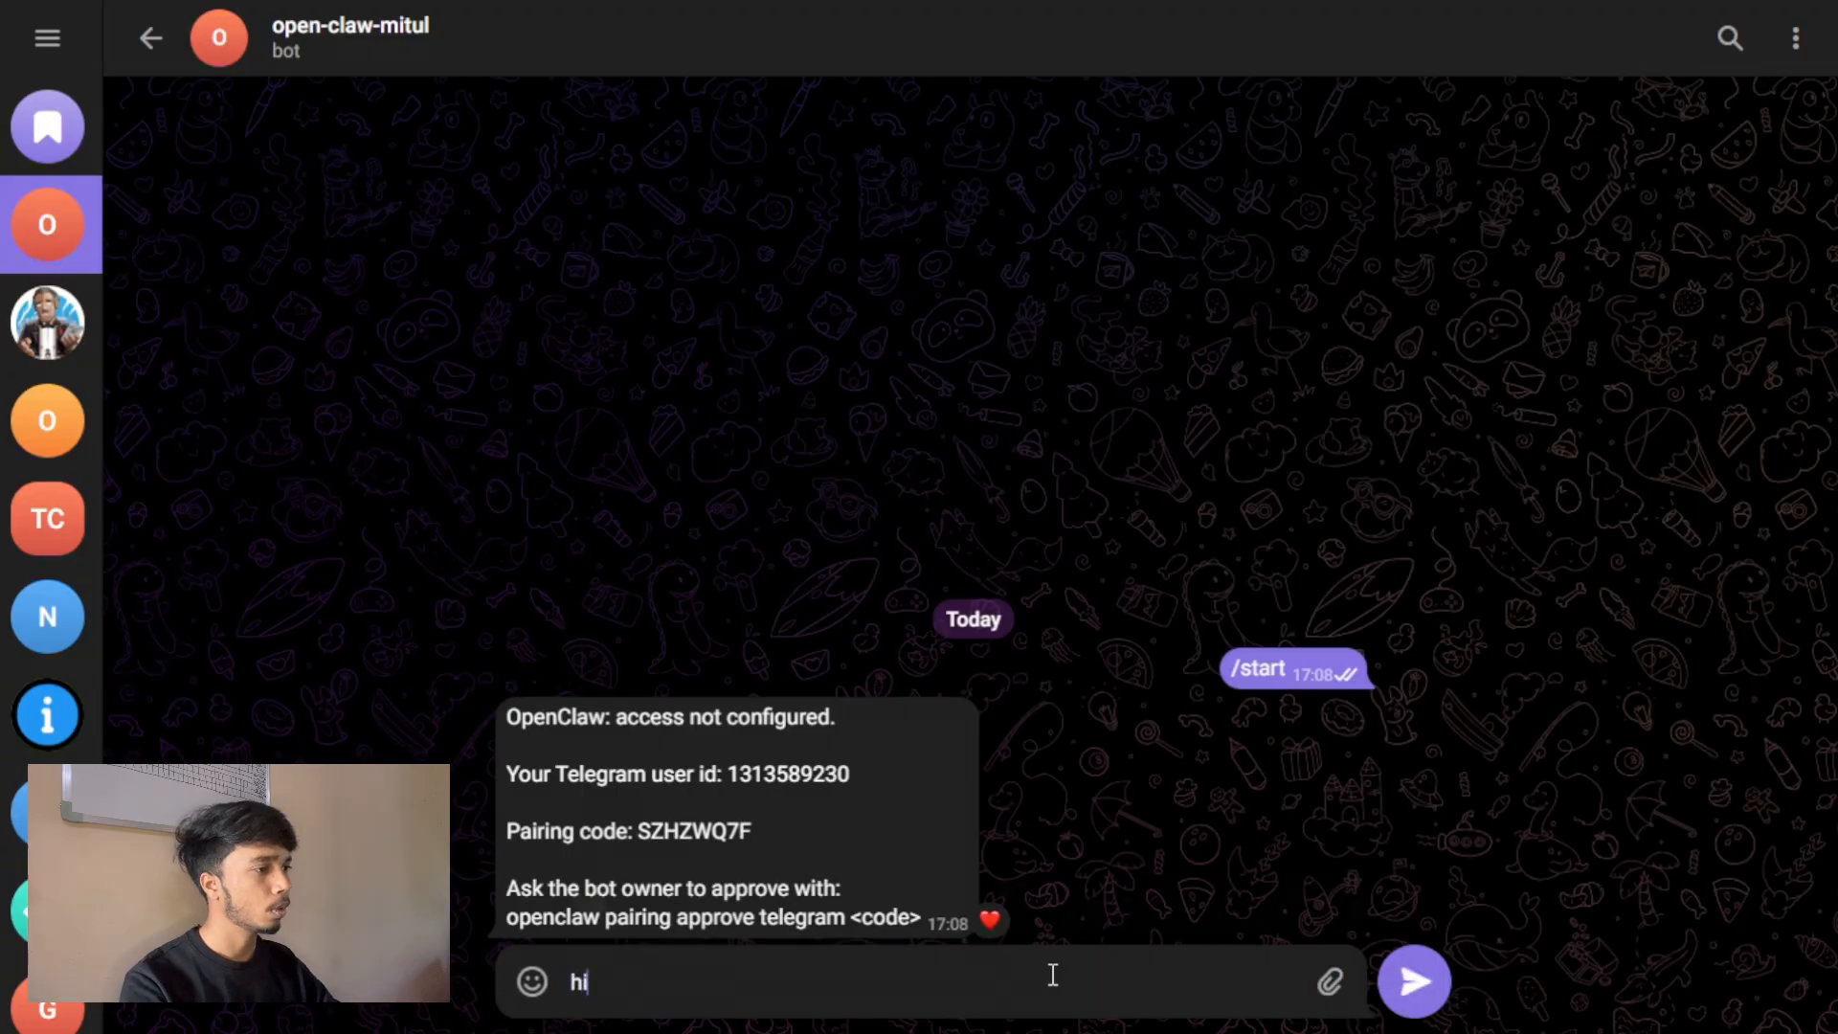
pyautogui.press('Return')
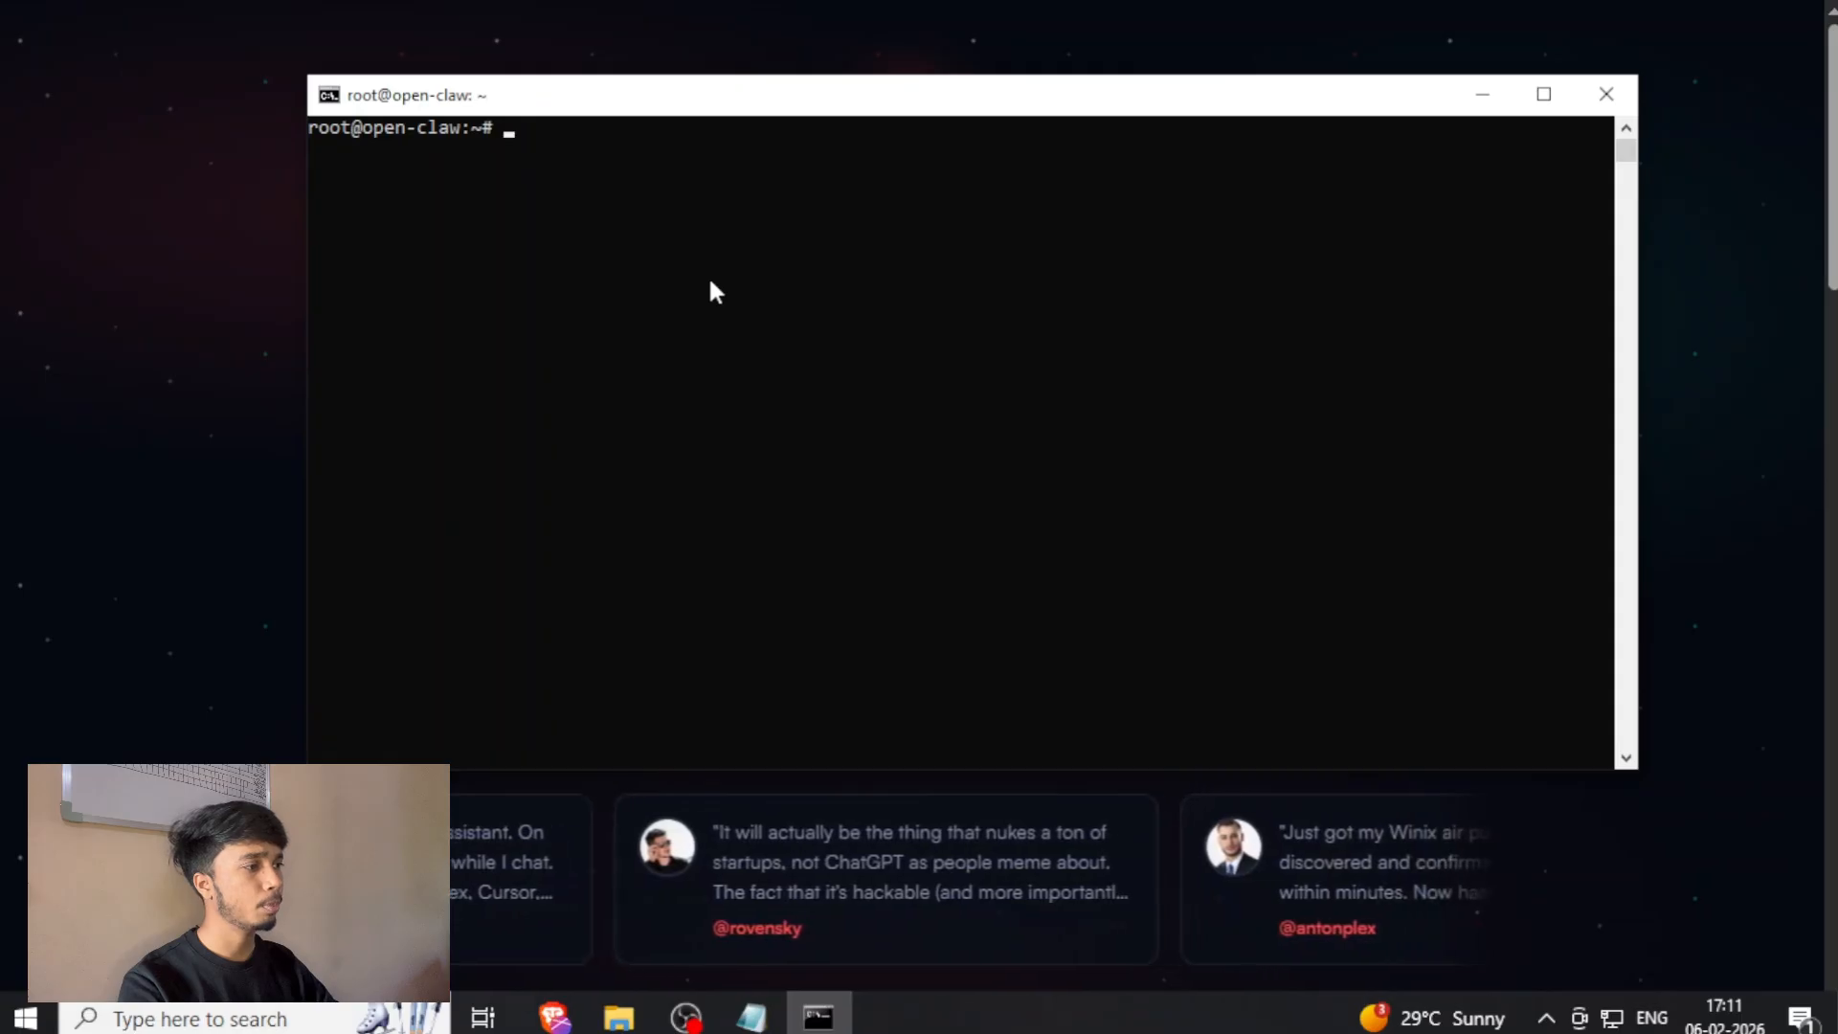
# Run openclaw config on the Droplet, choose Local (this machine) for the Gateway and enter the Channels section.
pyautogui.write('openclaw config')
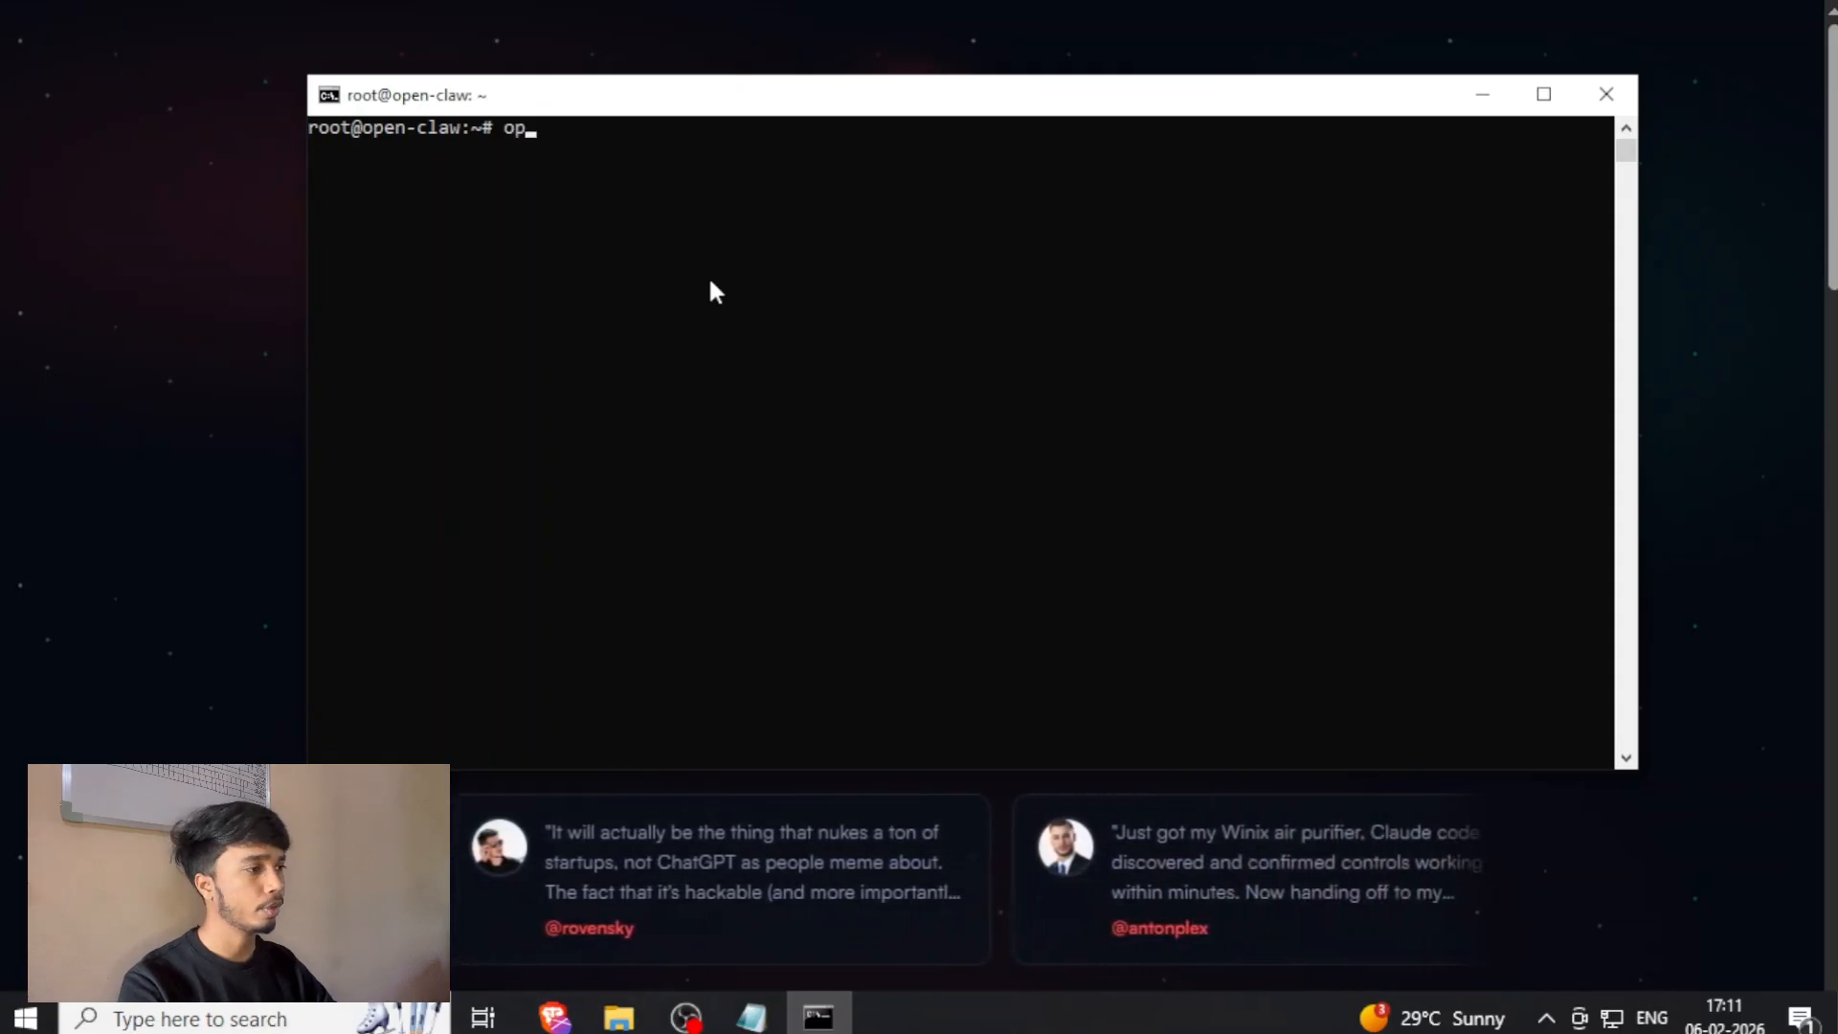
pyautogui.press('Return')
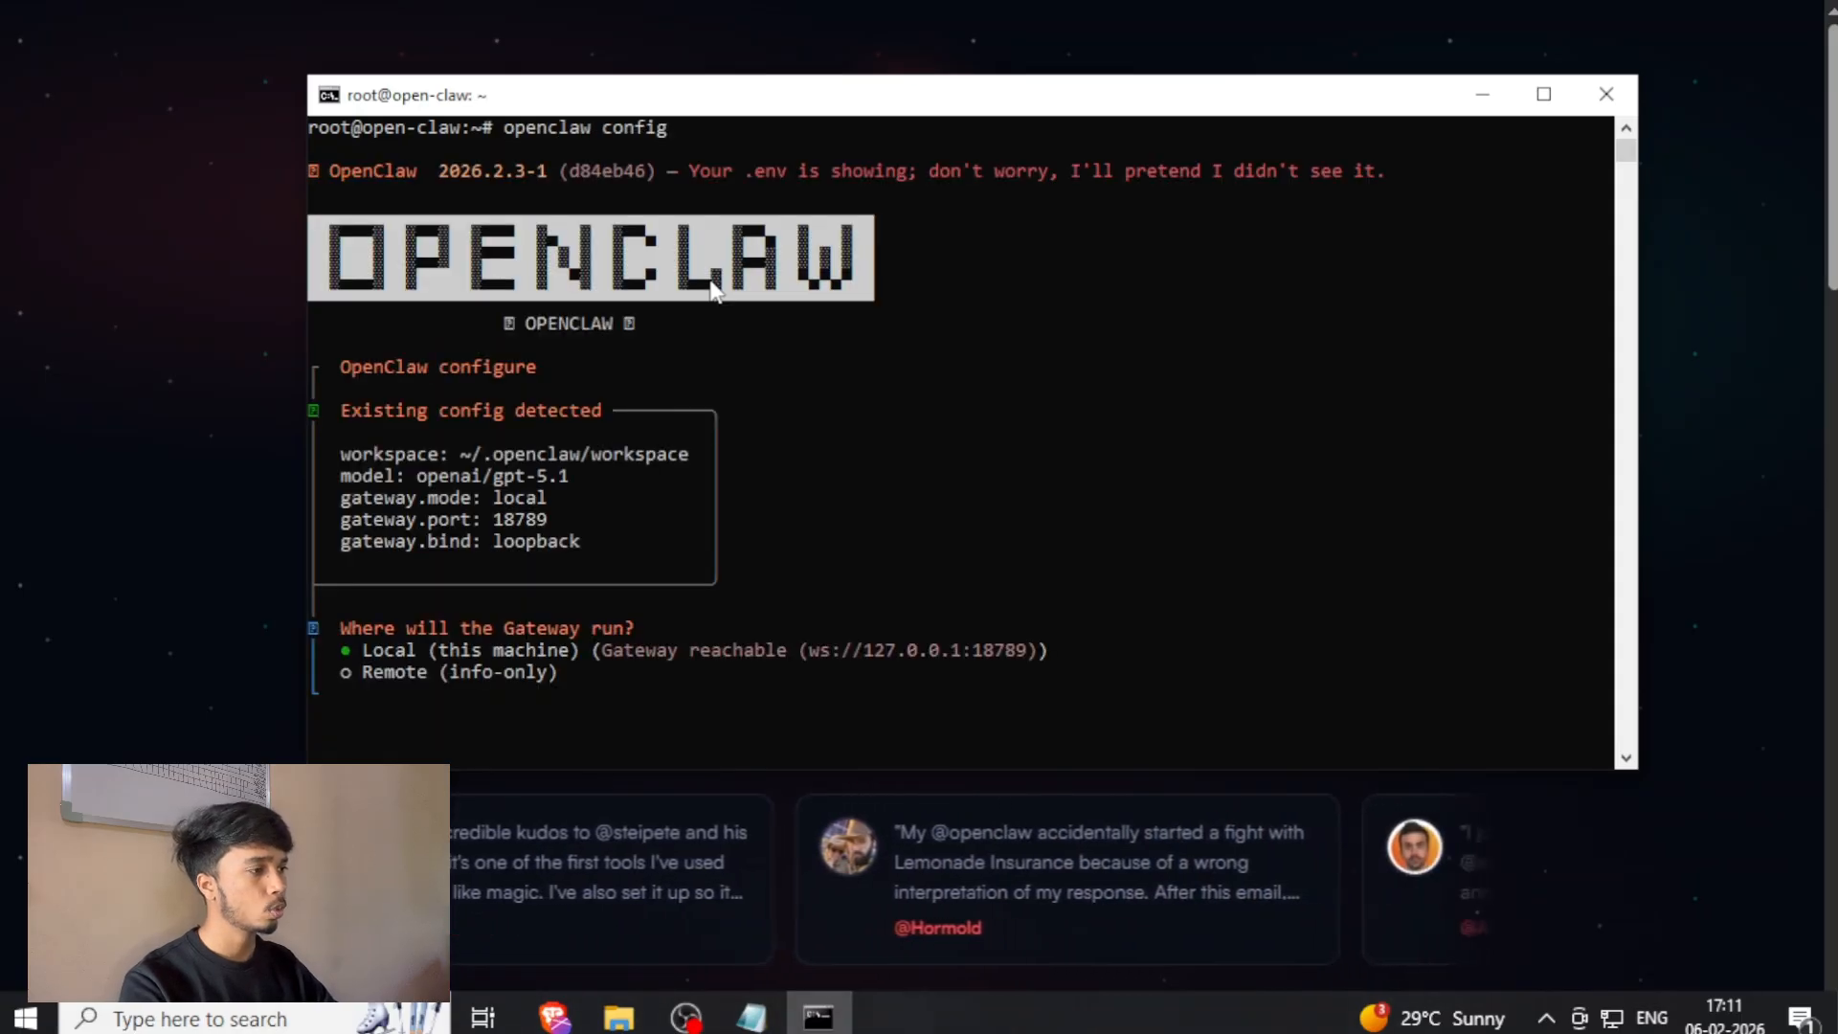
pyautogui.press('Return')
# Choose Configure/link for the Slack (Socket Mode) channel and accept OpenClaw as the bot display name.
pyautogui.press('Return')
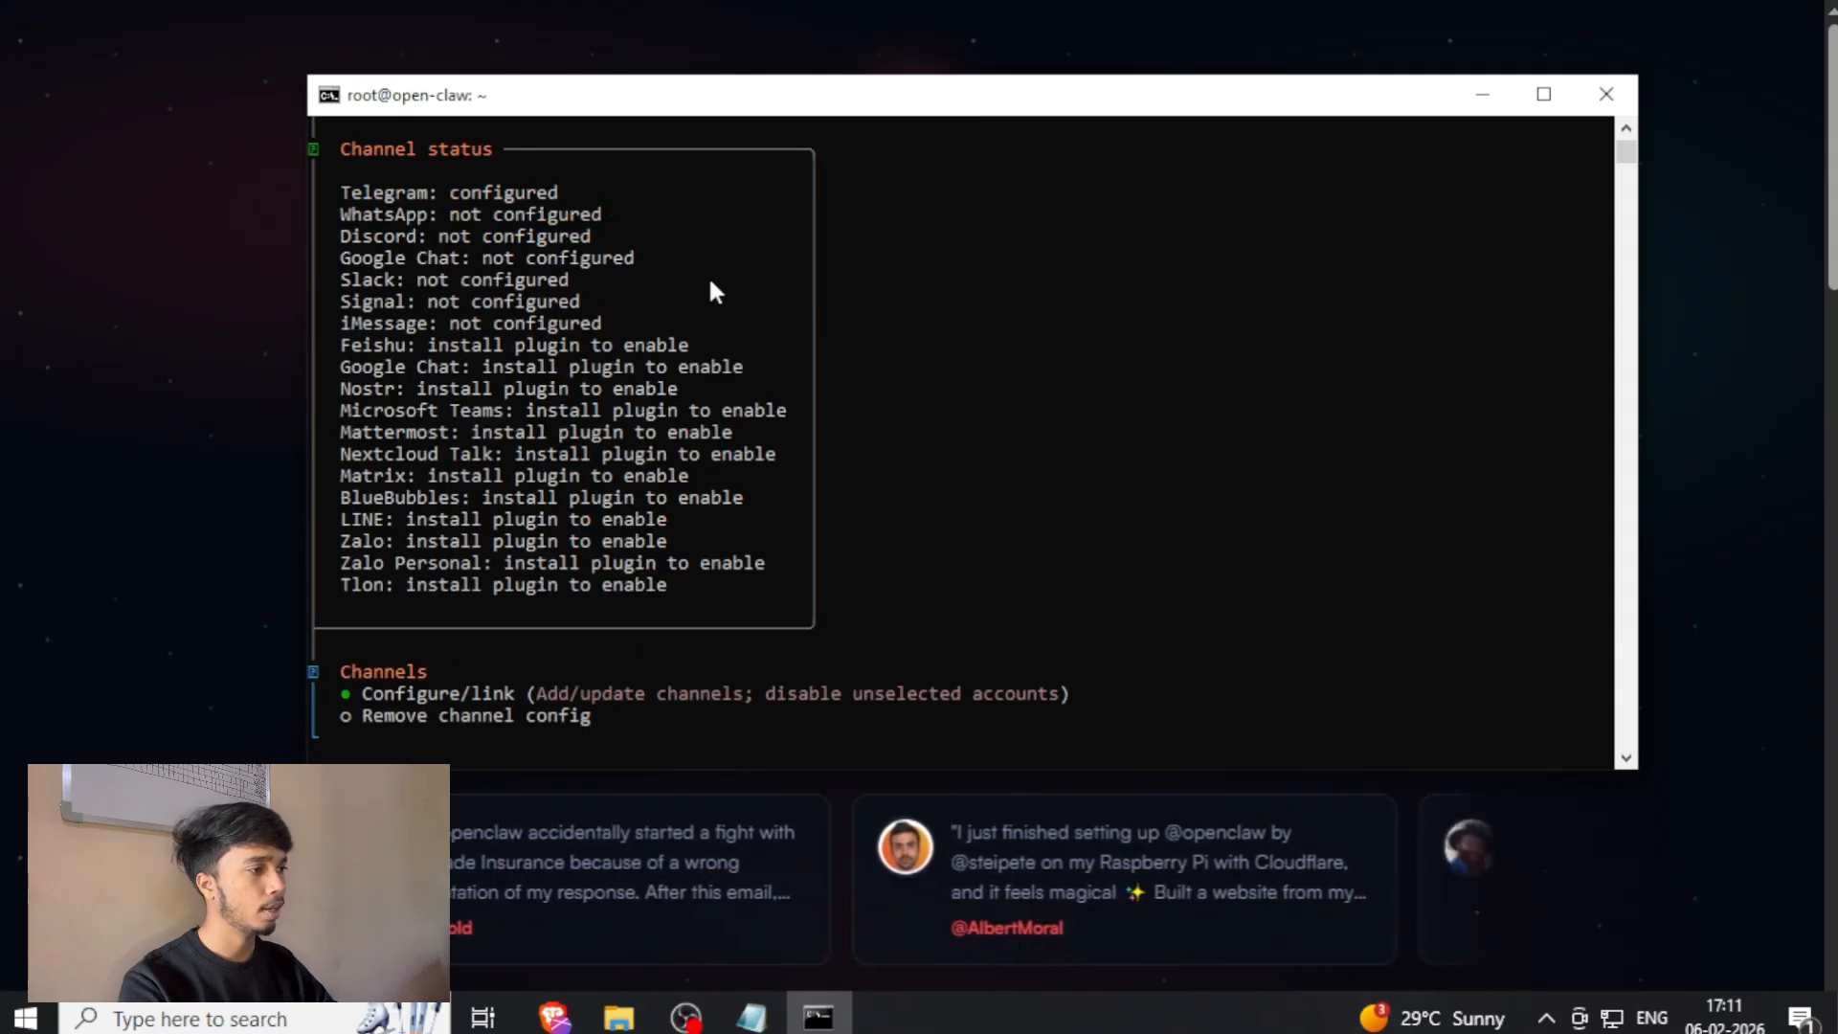
pyautogui.press('Return')
pyautogui.press('Down')
pyautogui.press('Down')
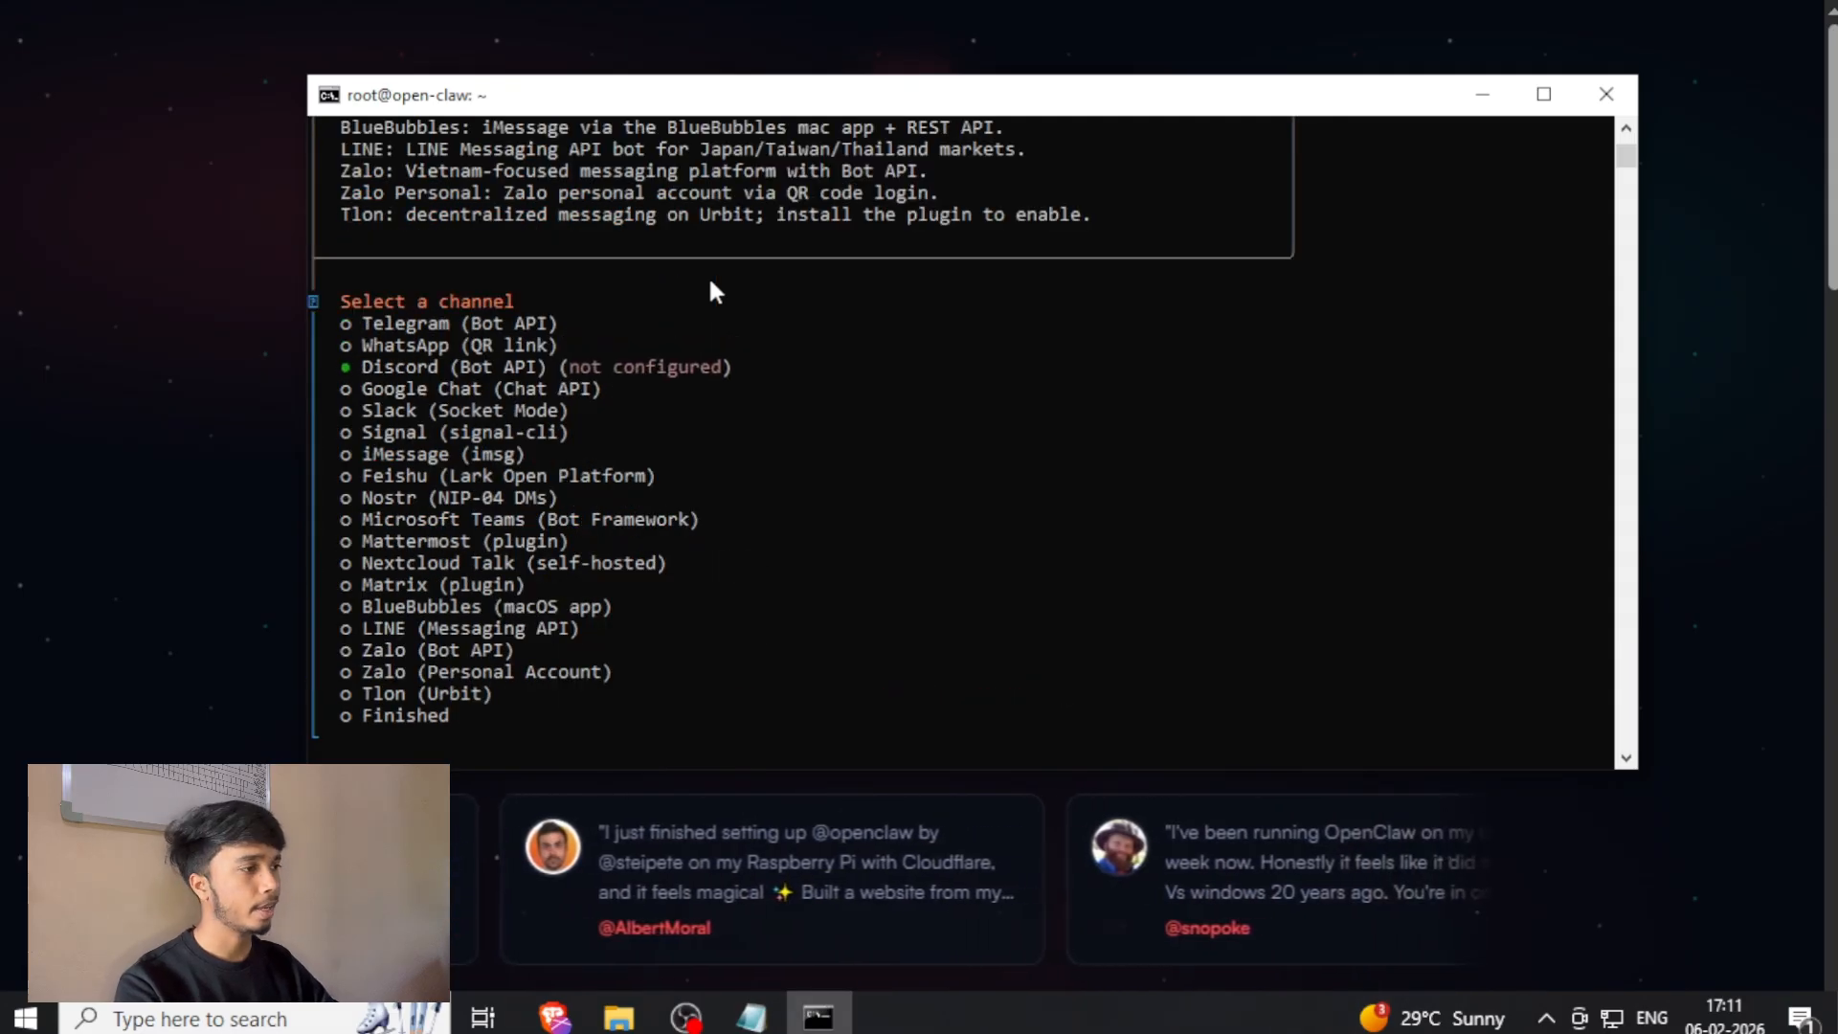
pyautogui.press('Down')
pyautogui.press('Down')
pyautogui.press('Return')
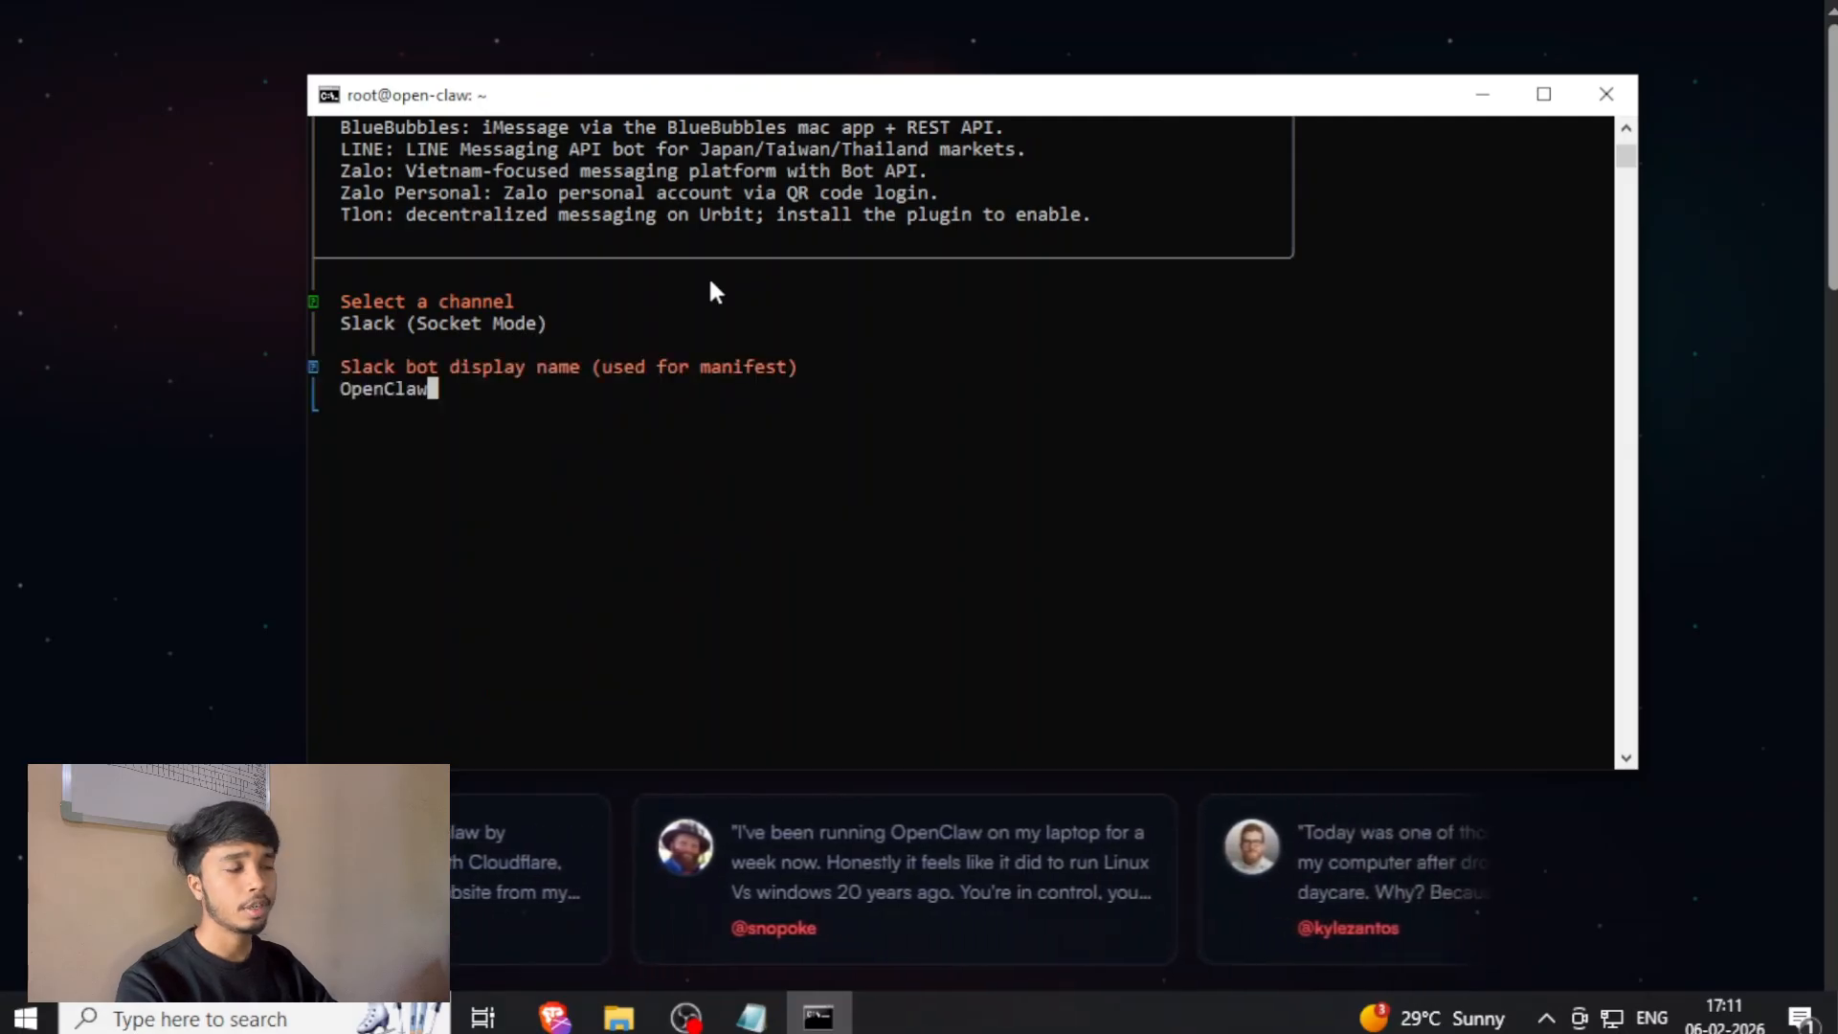
pyautogui.press('Return')
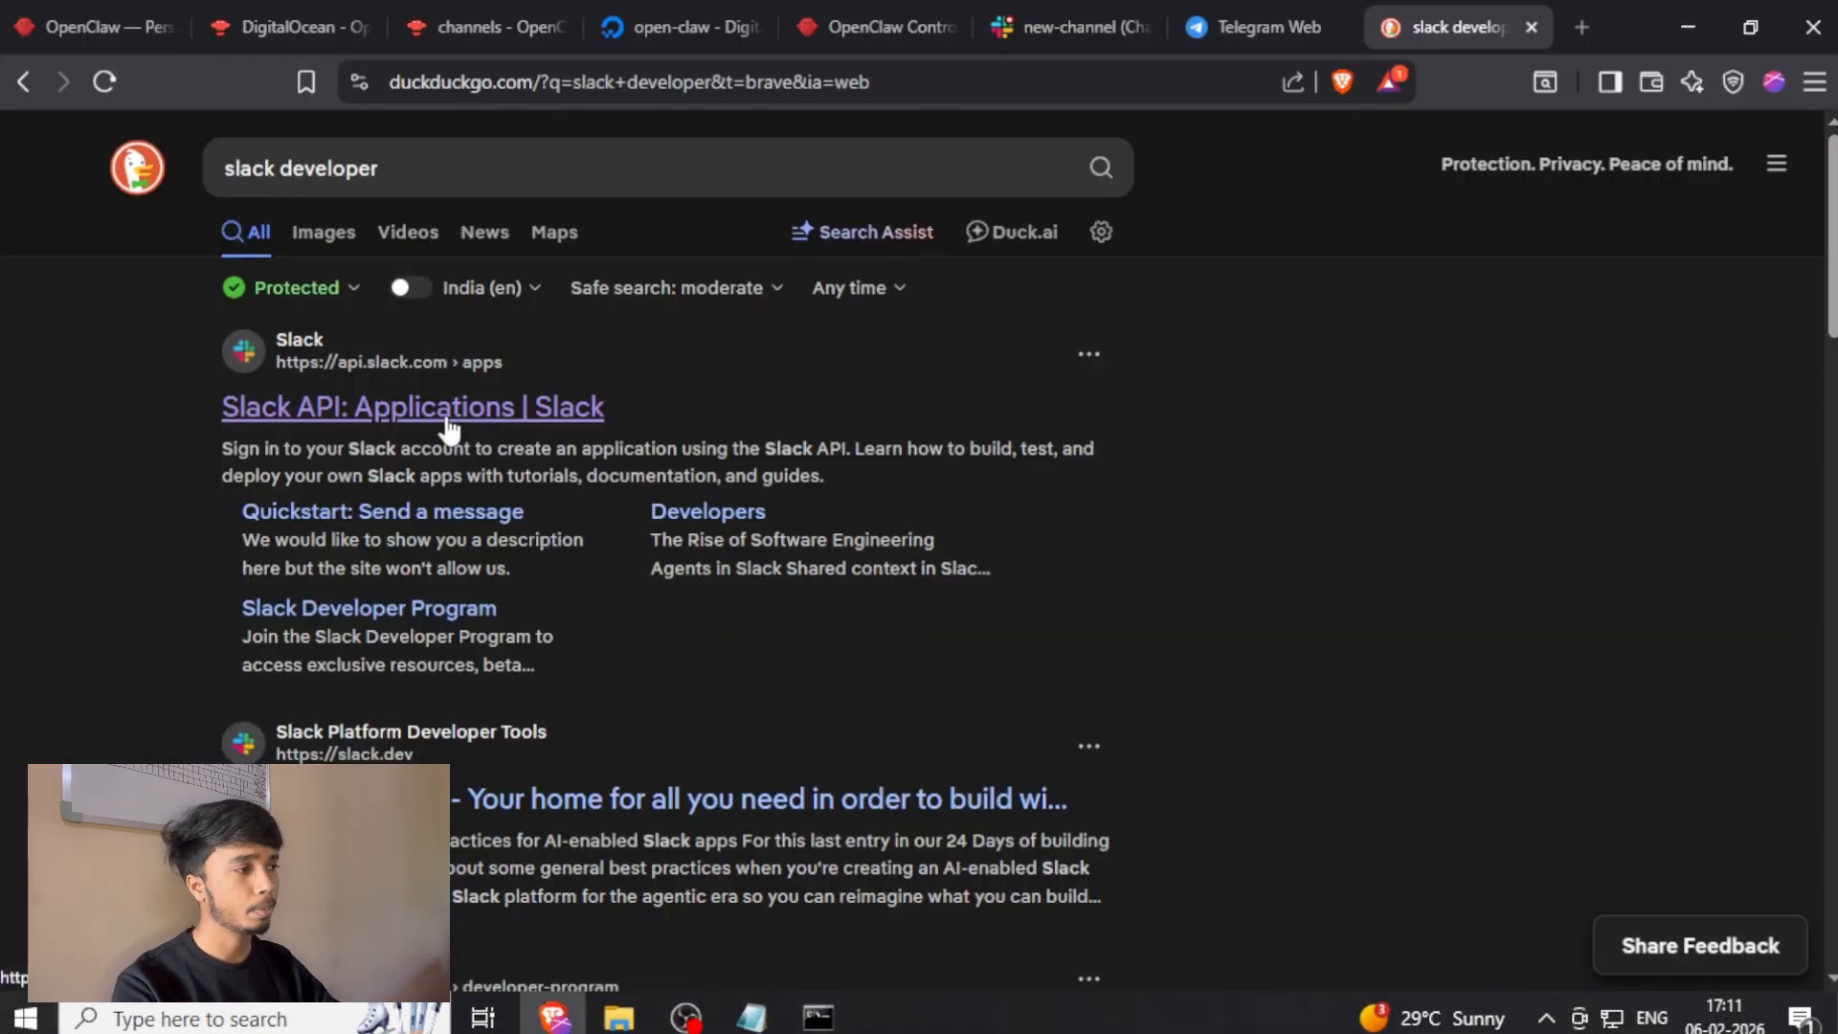
# Switch to the browser, open Slack API: Applications from the search results and start a new app from a manifest.
pyautogui.click(447, 421)
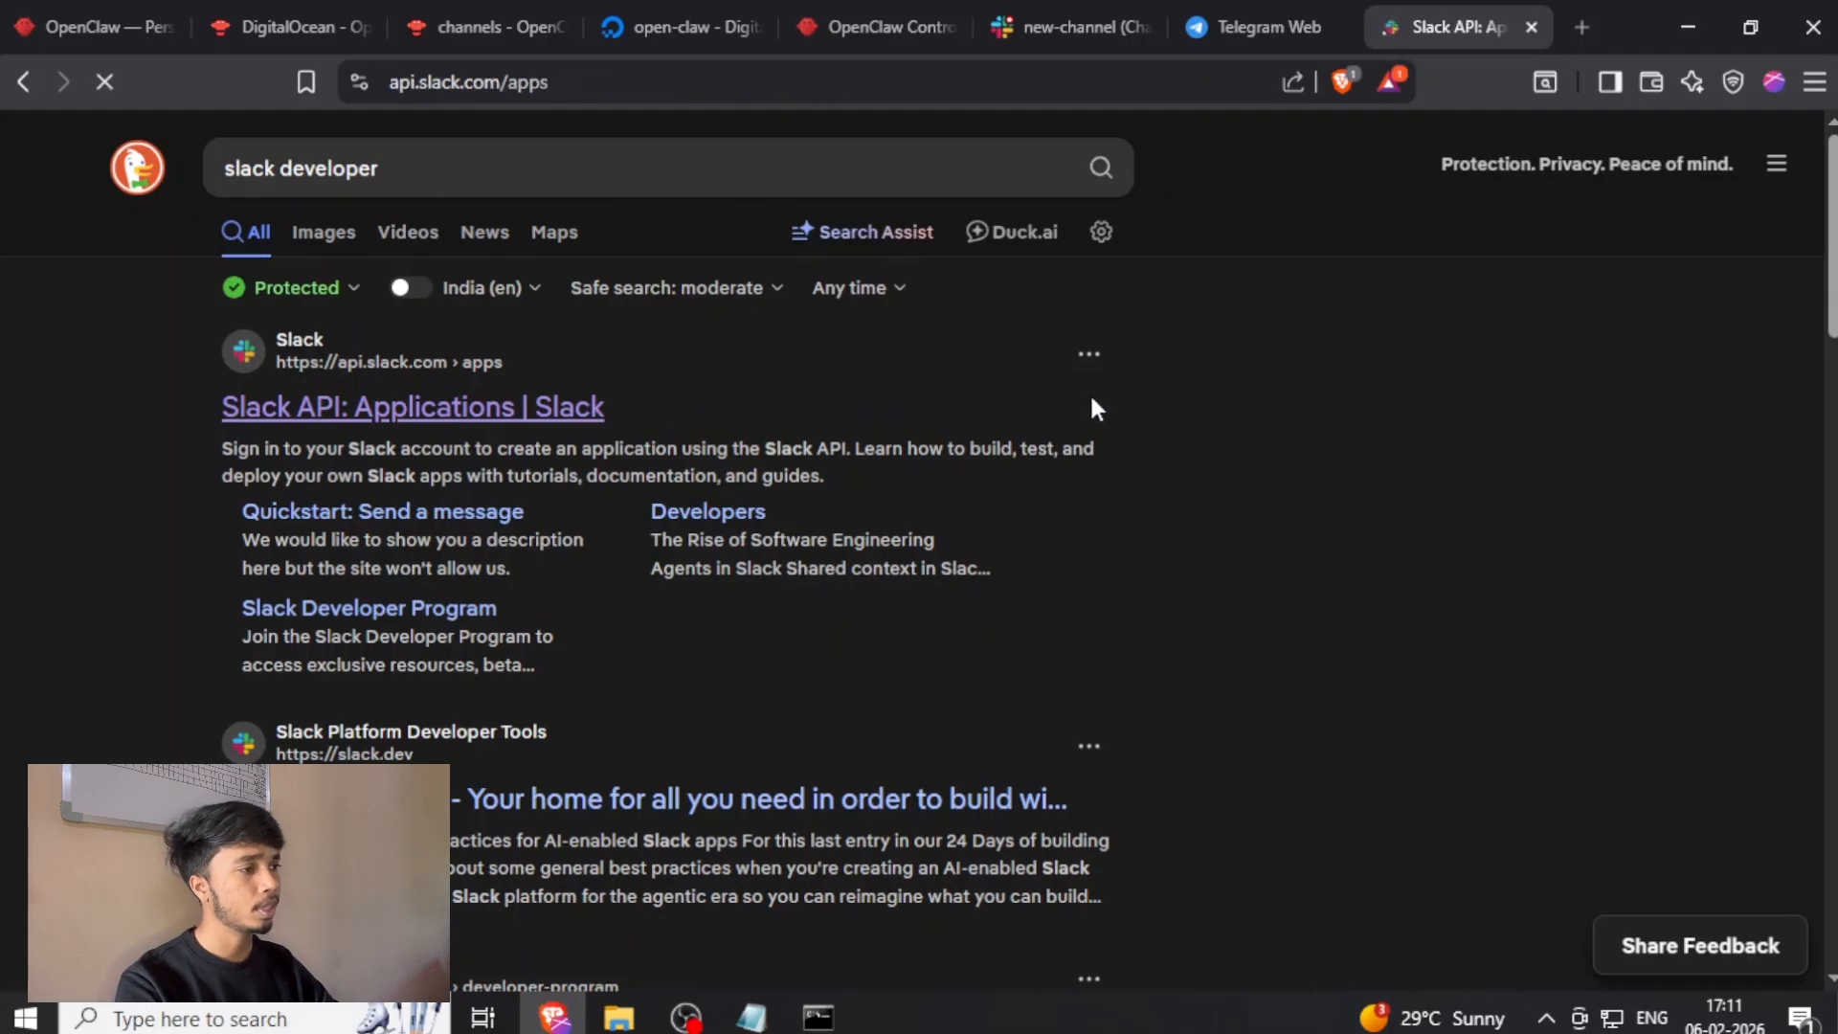
pyautogui.press('F11')
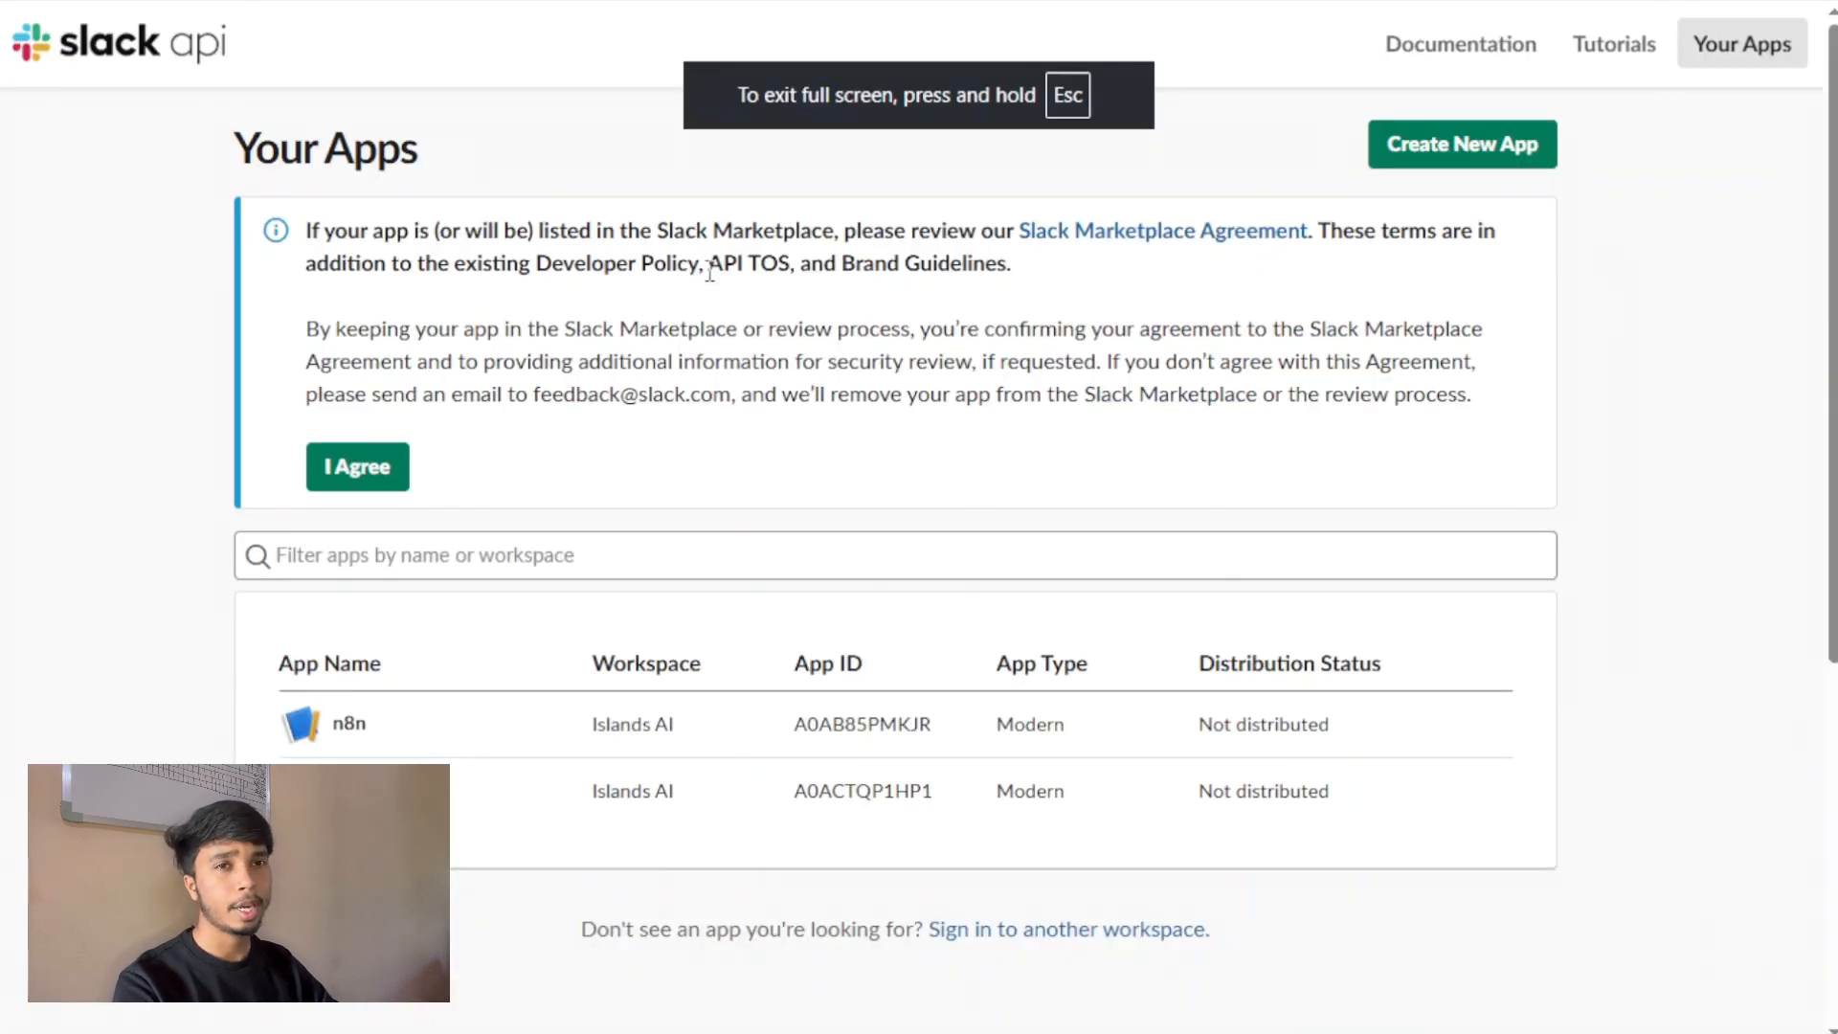
pyautogui.click(1436, 151)
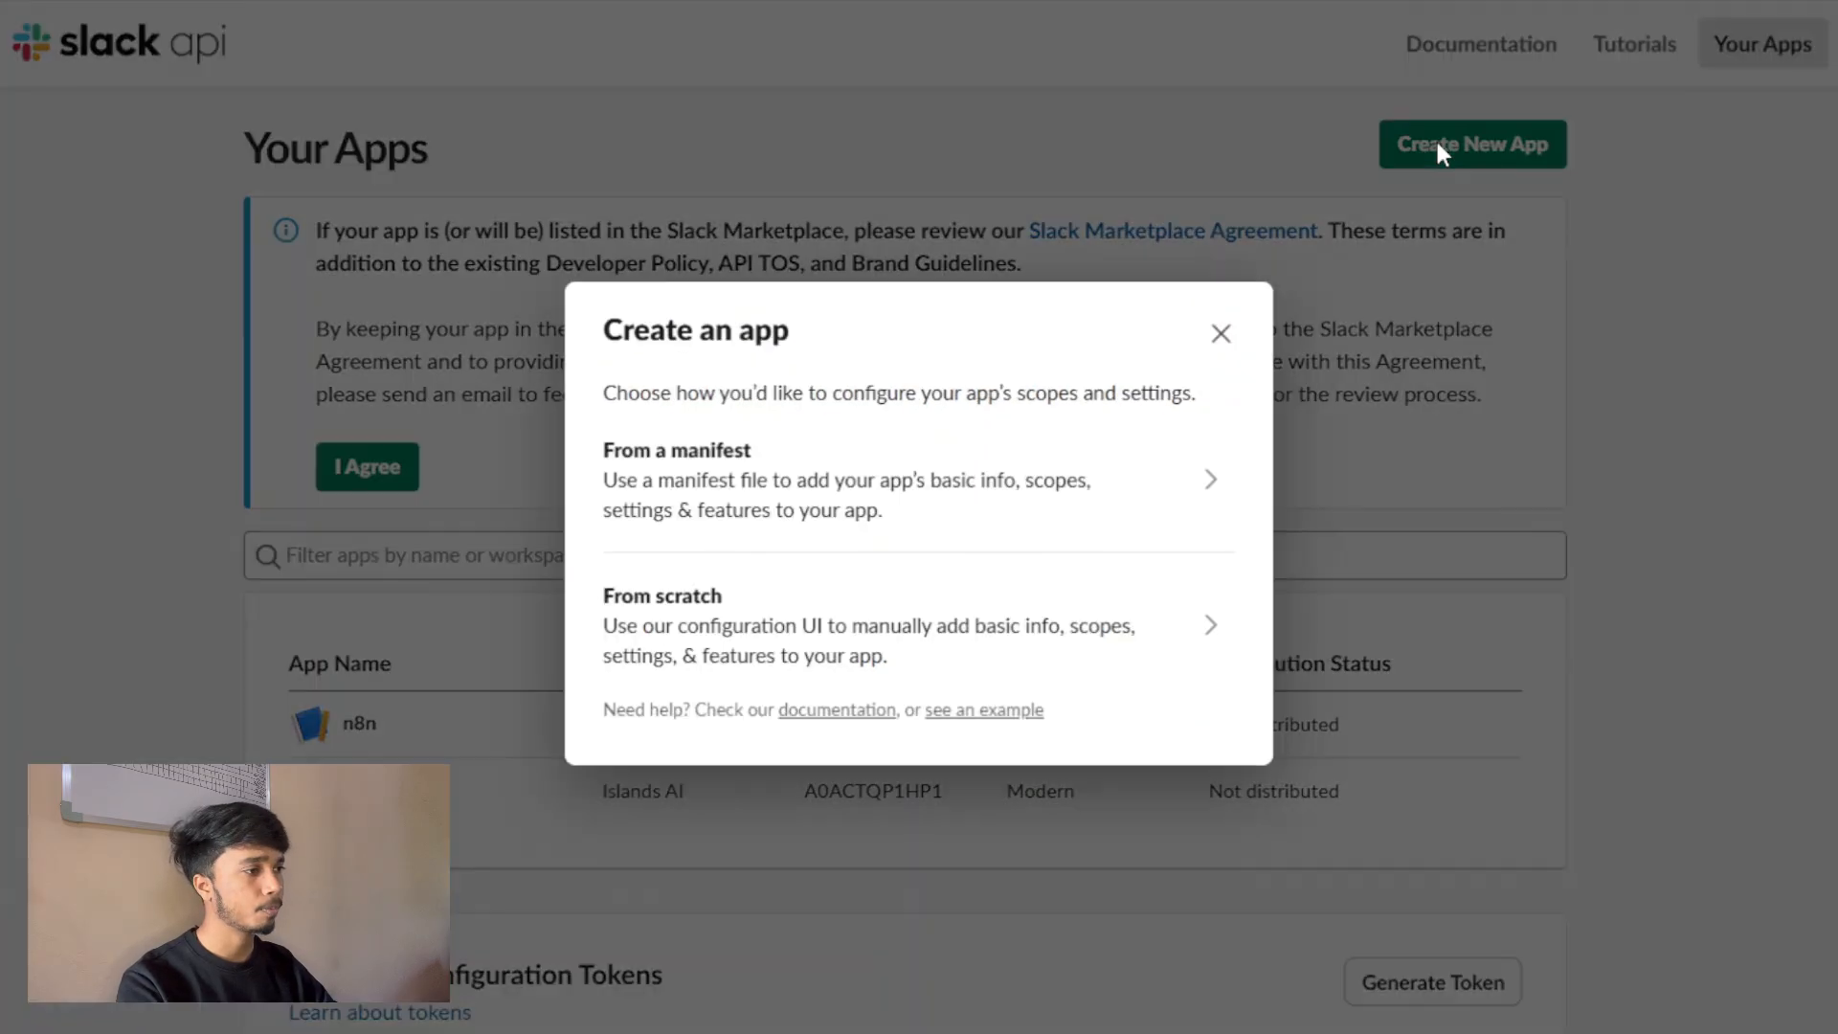
pyautogui.click(772, 488)
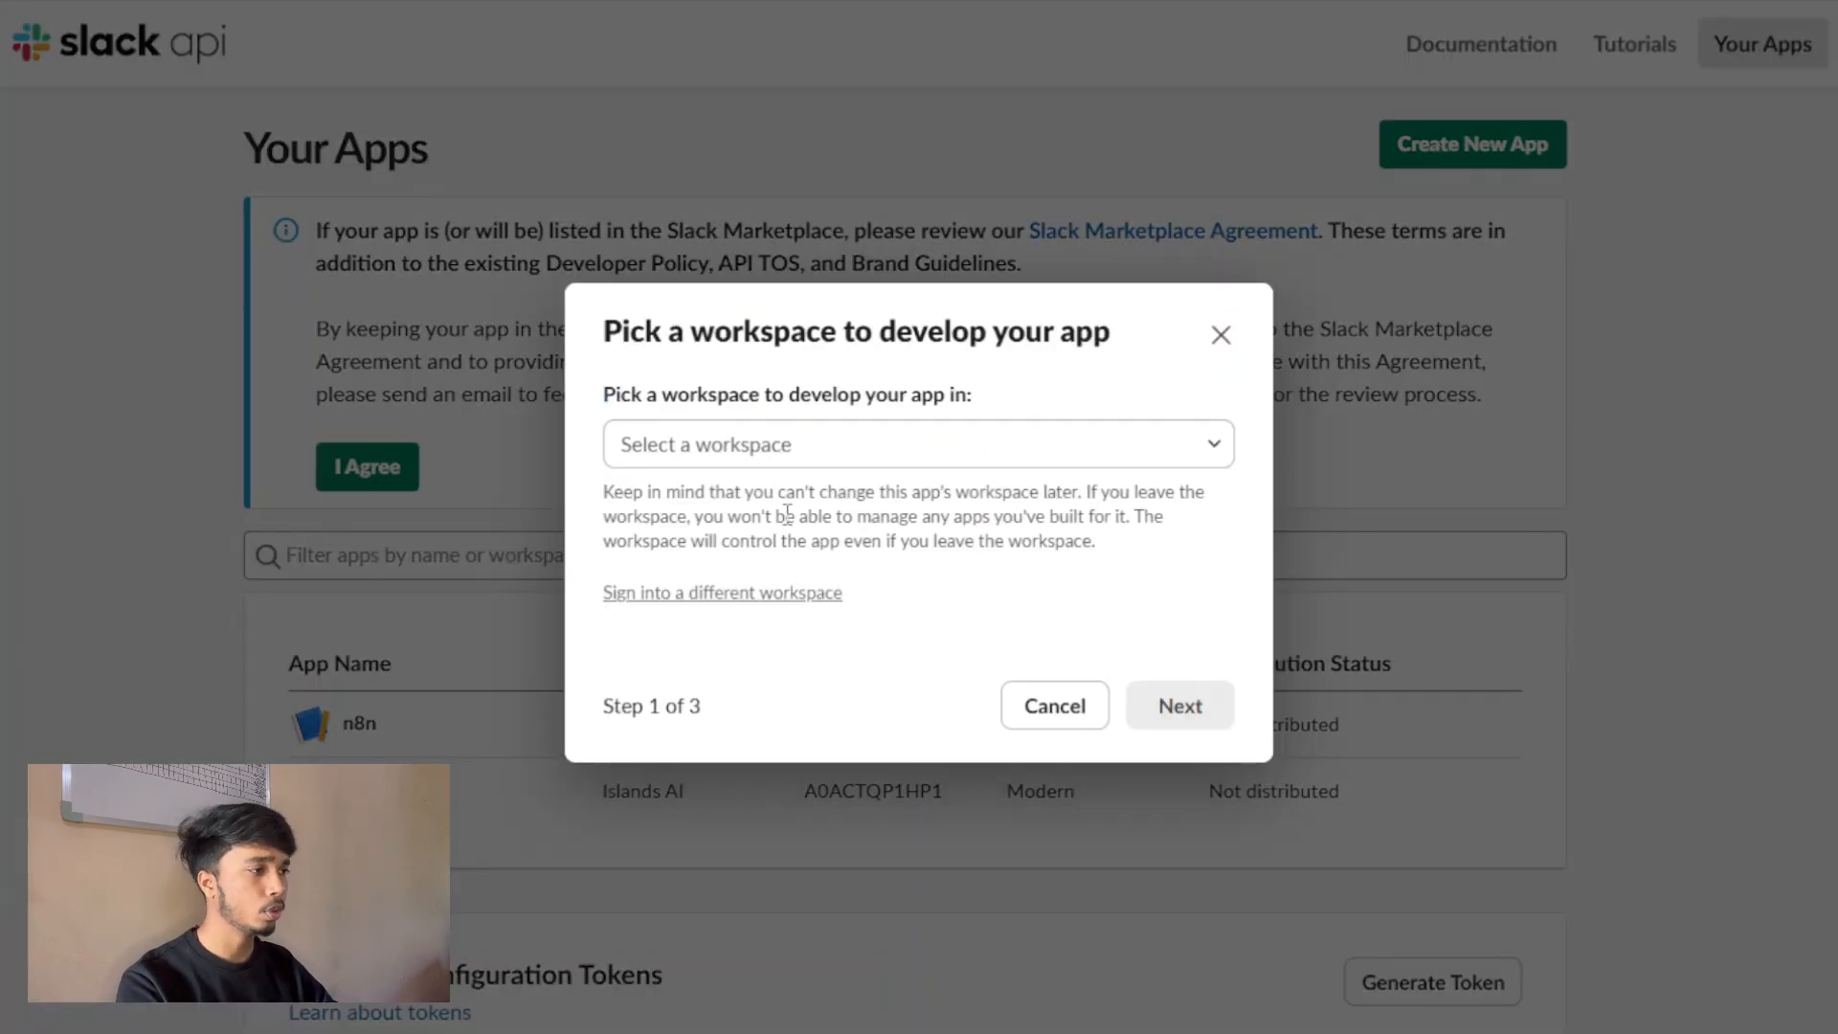
# Pick Open-Claw as the workspace for developing the Slack app and continue to the manifest.
pyautogui.click(821, 450)
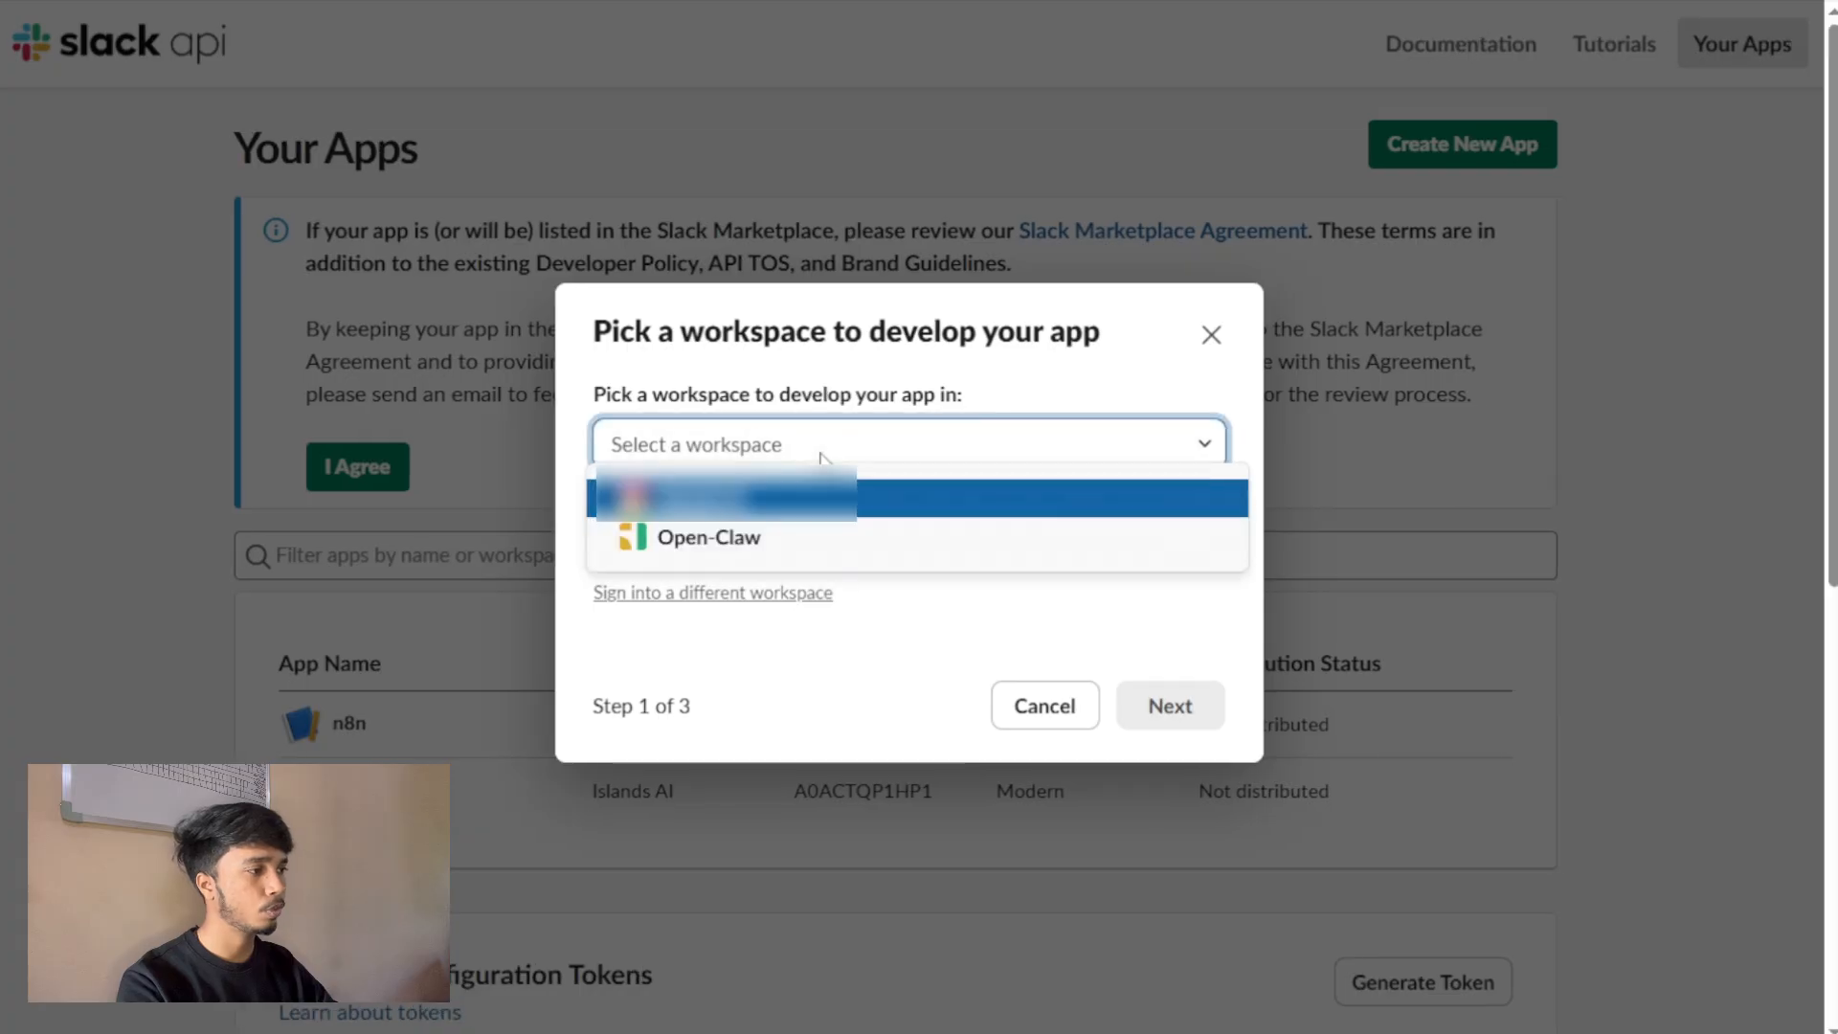
pyautogui.click(766, 537)
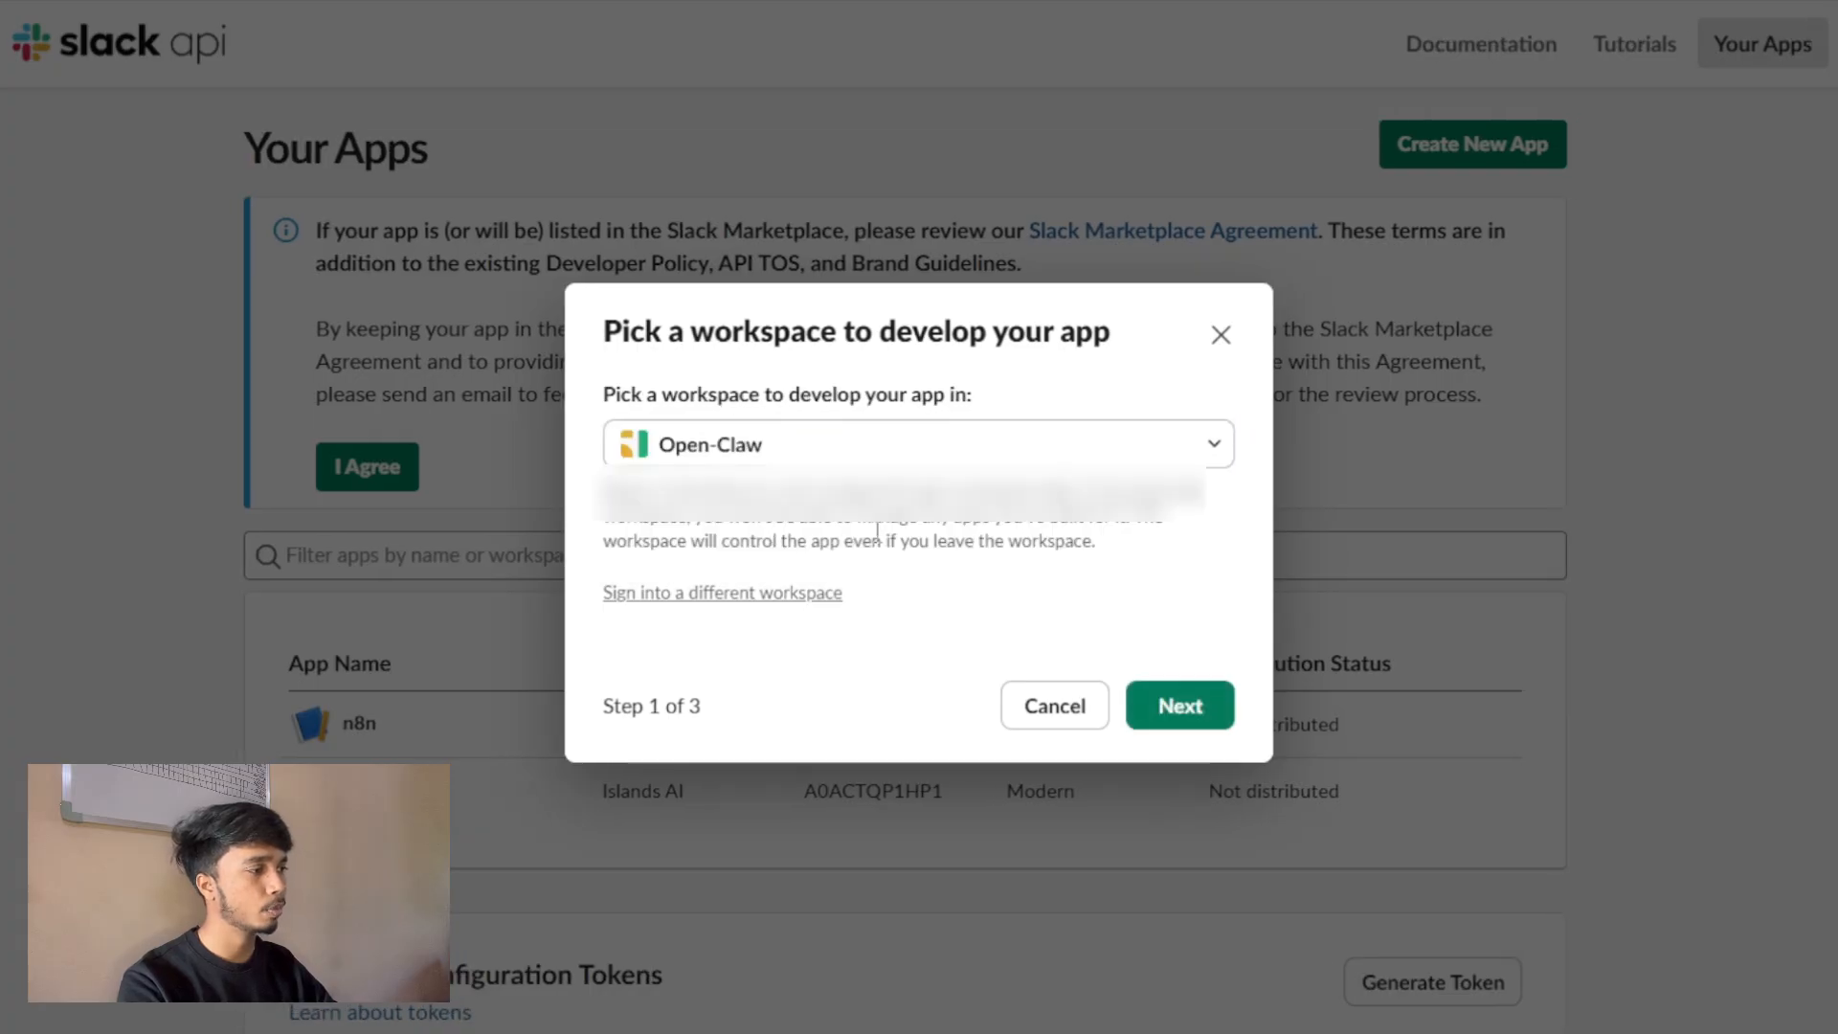
pyautogui.click(1183, 706)
# Replace the default JSON manifest with the copied OpenClaw manifest and create the Slack app.
pyautogui.click(958, 617)
pyautogui.hotkey('ctrl', 'a')
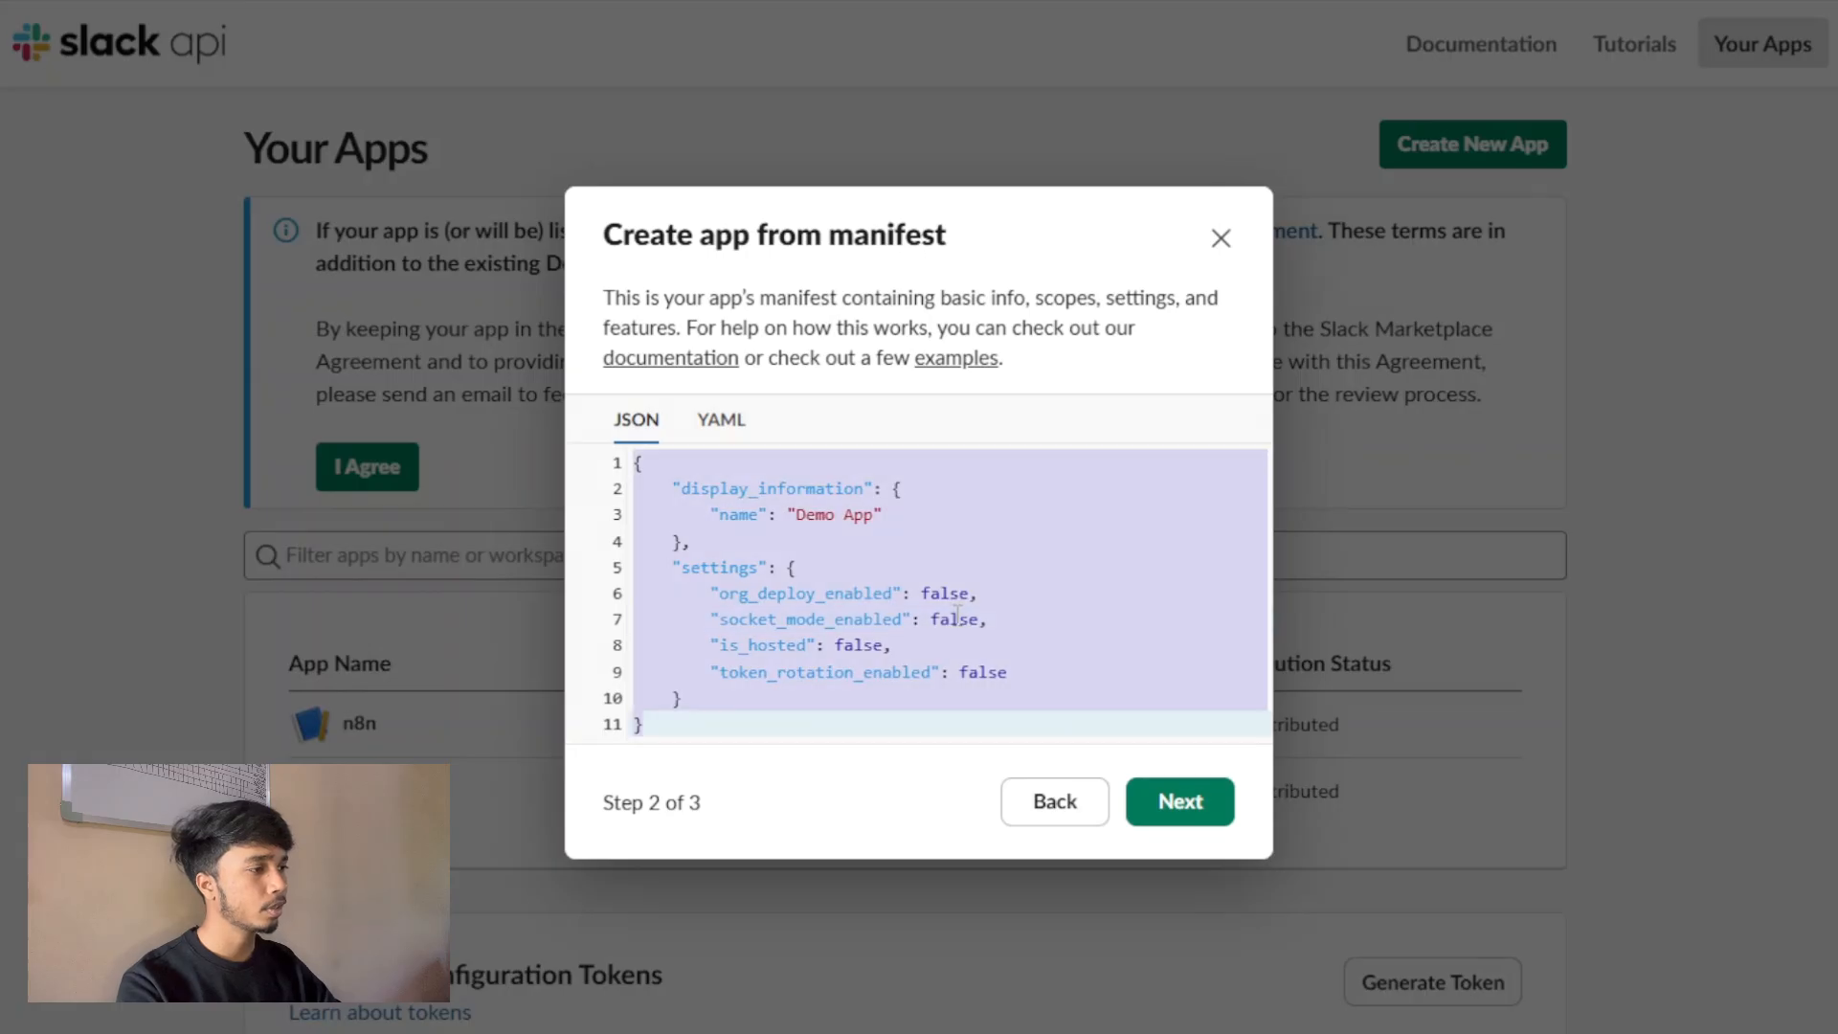
pyautogui.press('BackSpace')
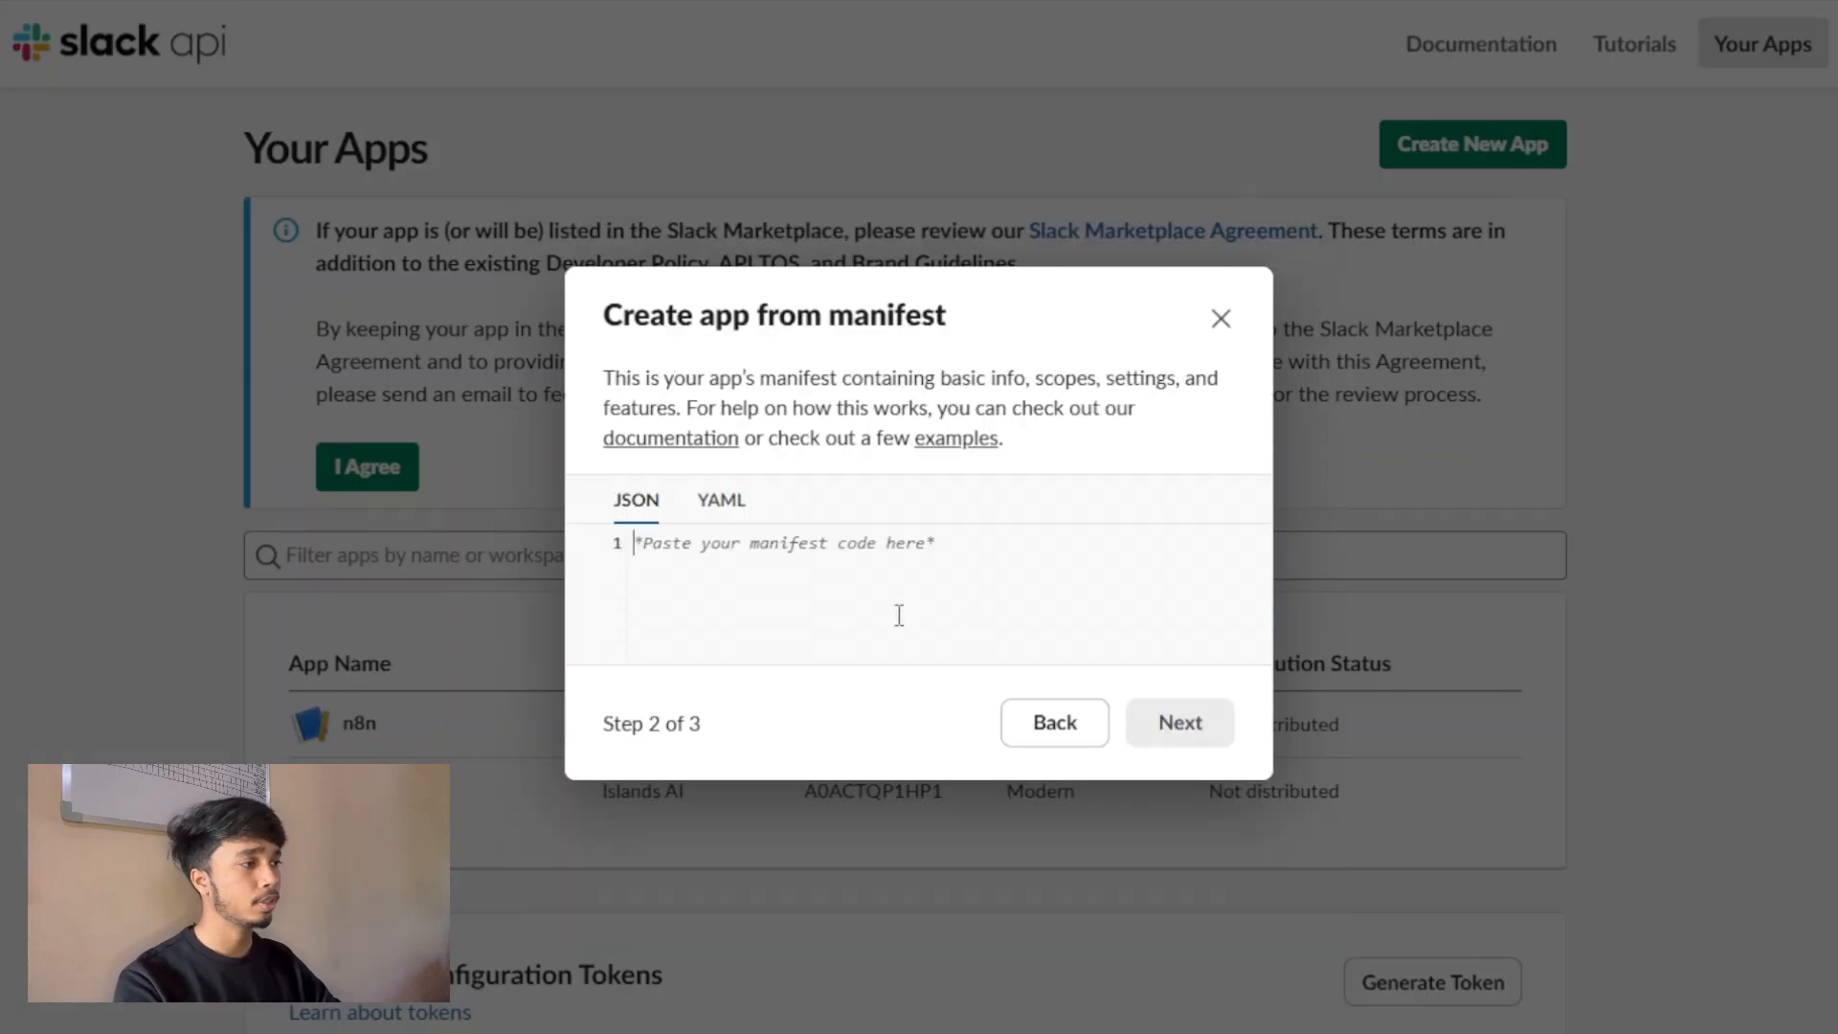
pyautogui.rightClick(862, 618)
pyautogui.click(971, 648)
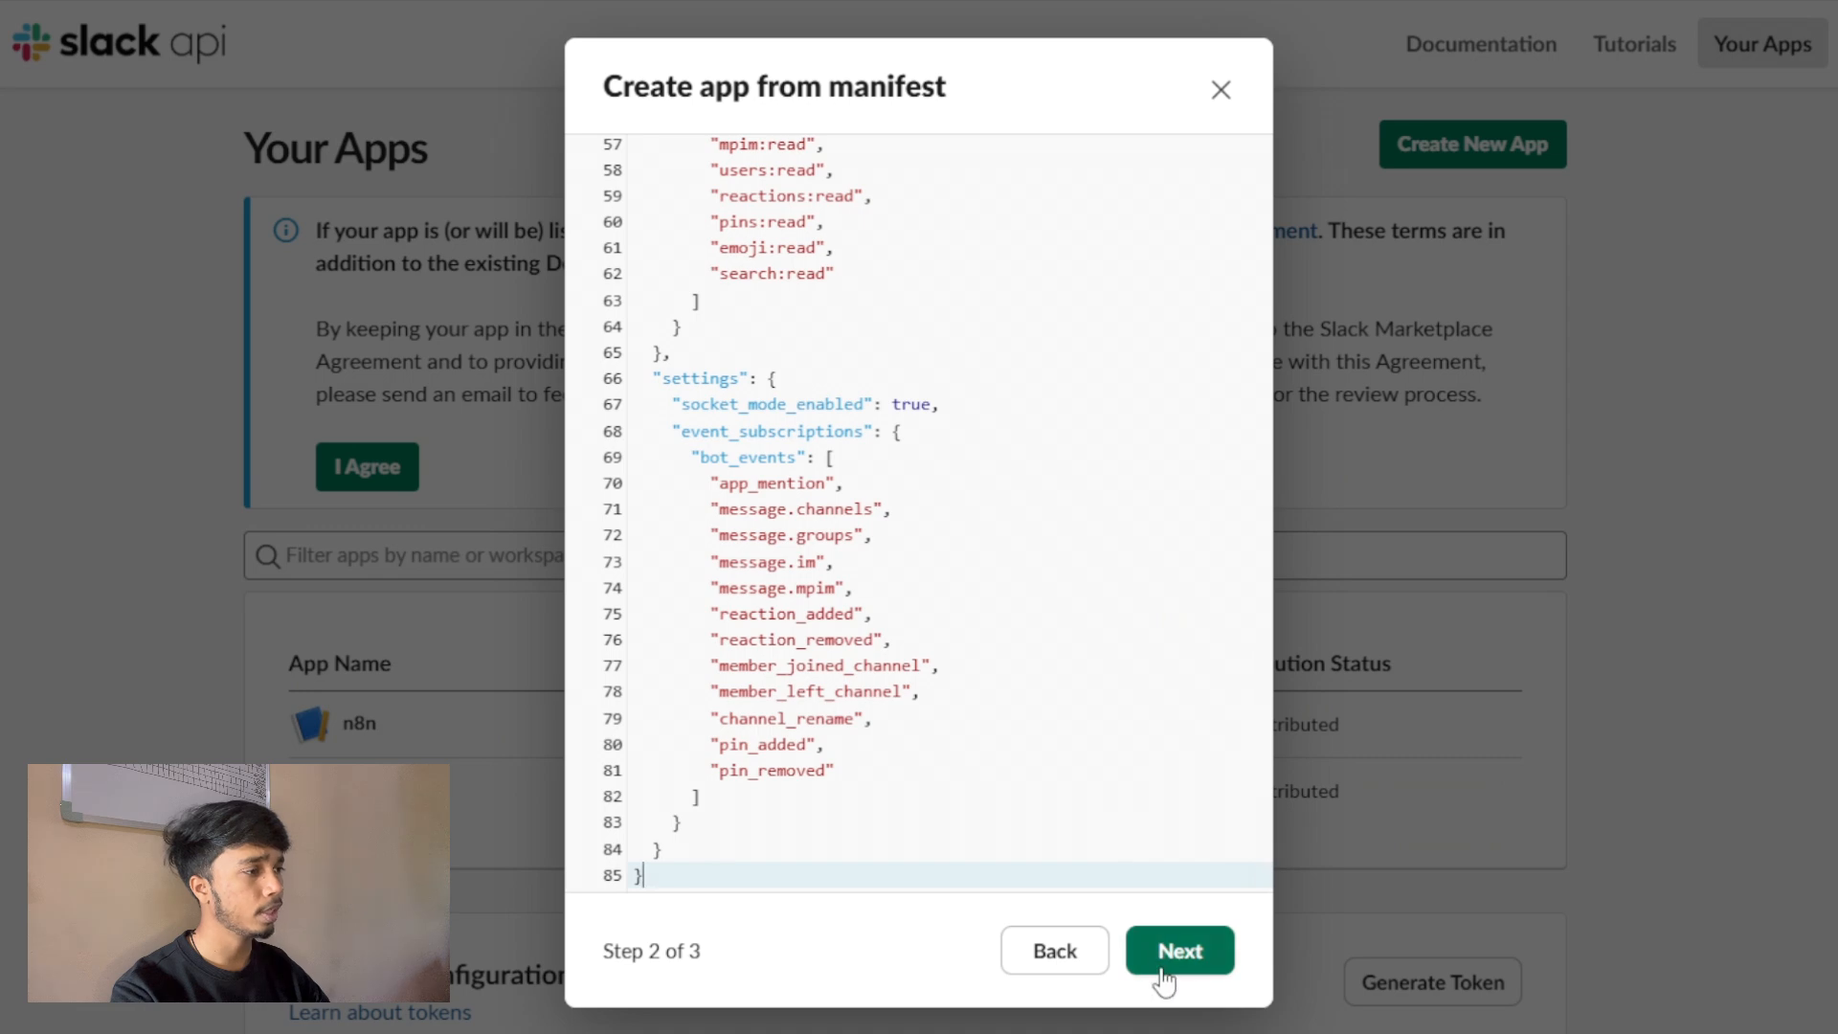
pyautogui.click(1167, 951)
pyautogui.click(1216, 800)
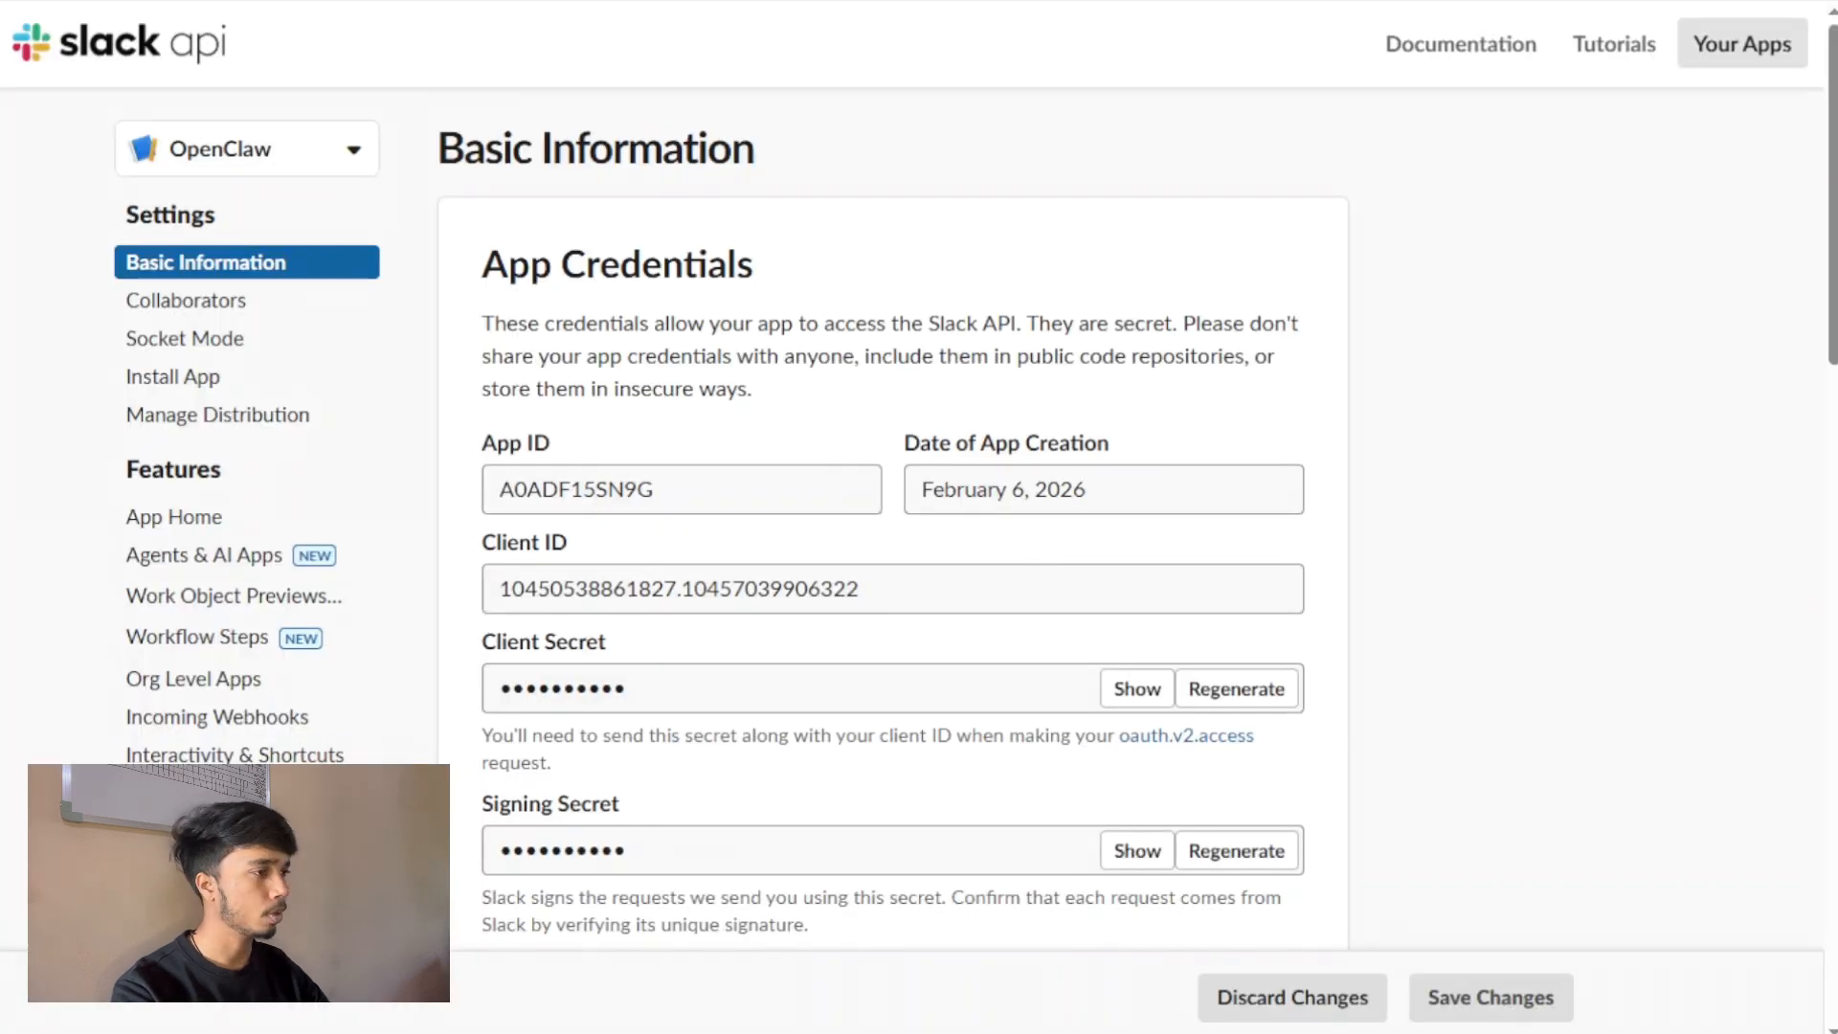
# Install the OpenClaw app to the Open-Claw workspace, and enter its bot user OAuth token at the terminal's Slack bot token prompt.
pyautogui.click(210, 832)
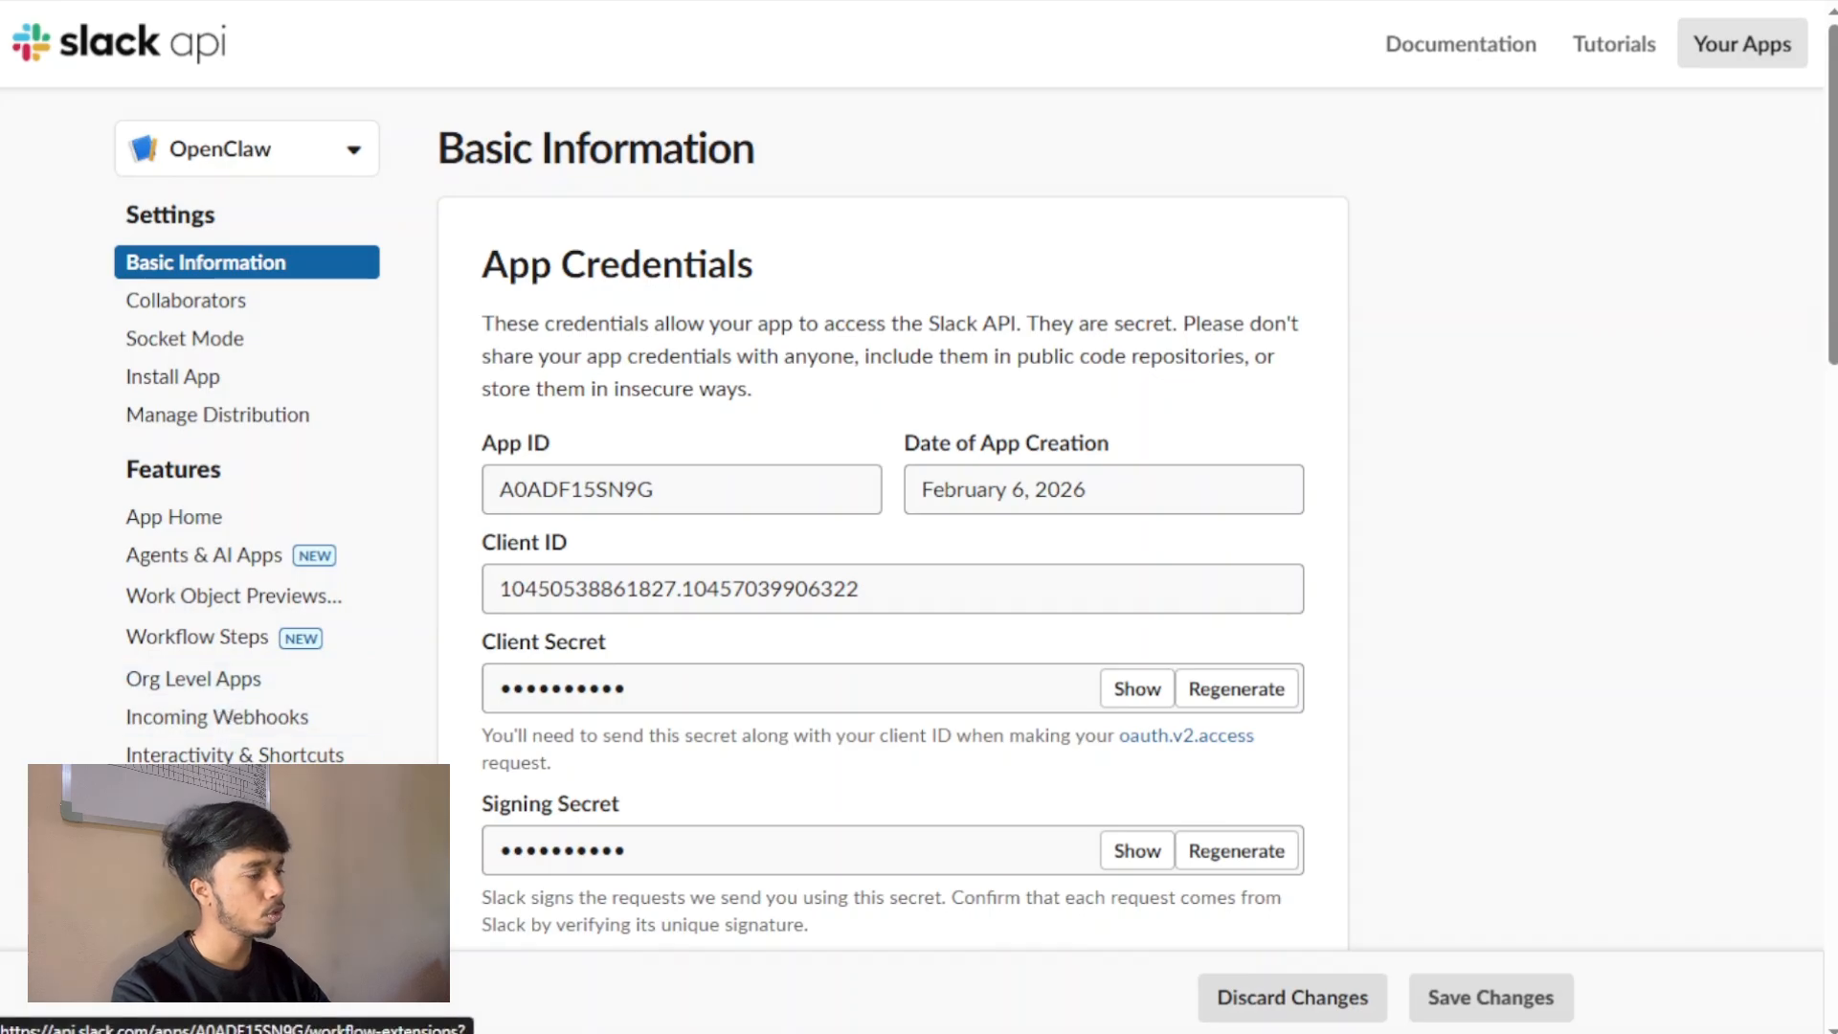
pyautogui.click(234, 344)
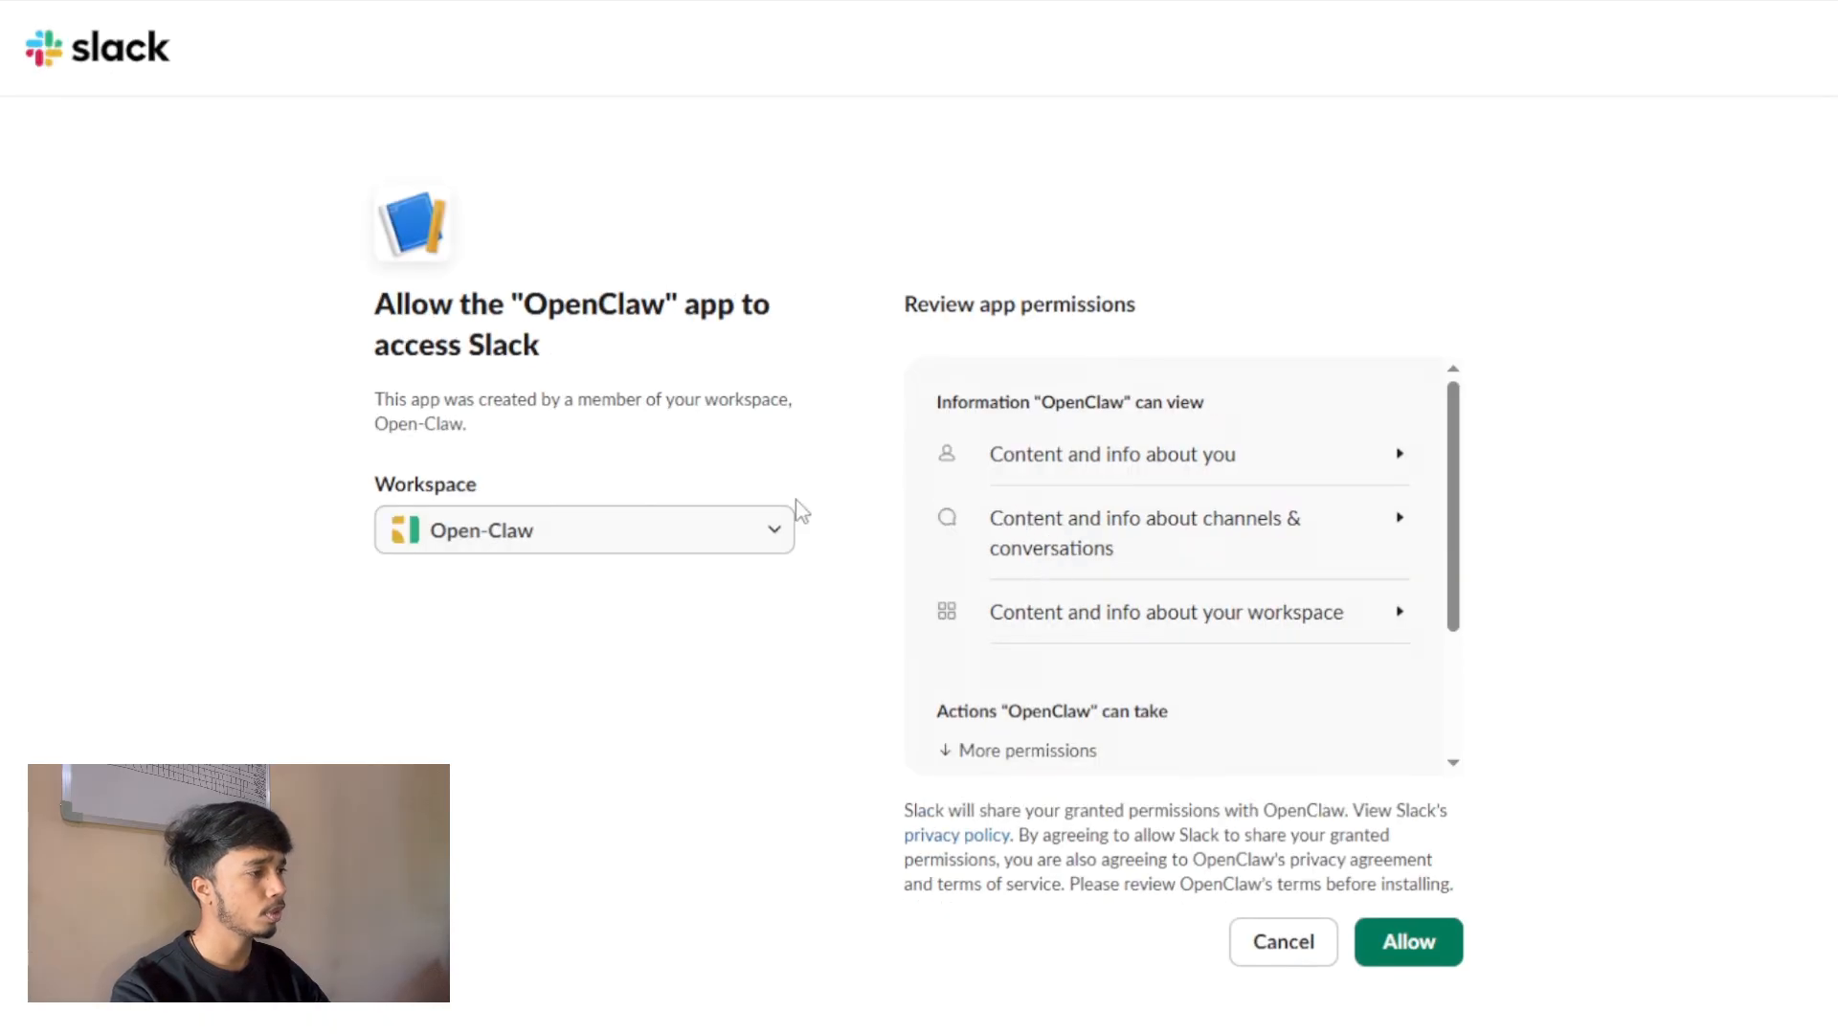
pyautogui.click(1390, 941)
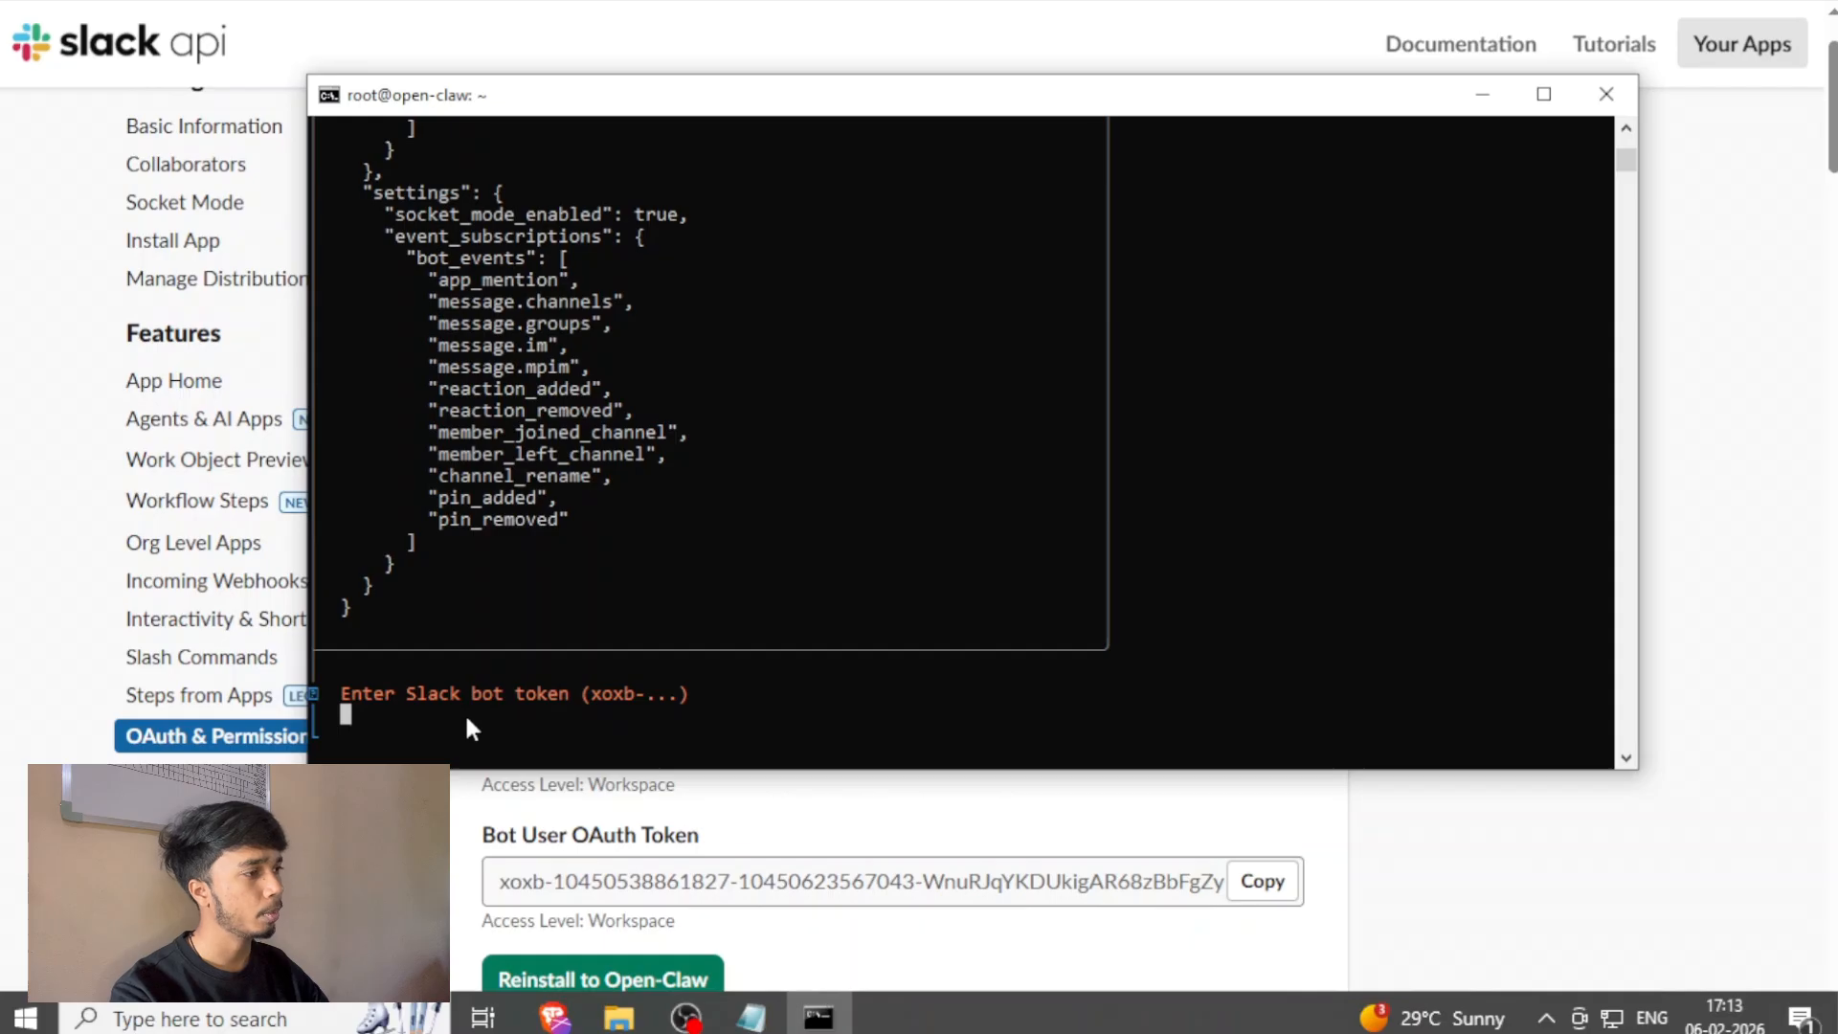
pyautogui.hotkey('ctrl', 'v')
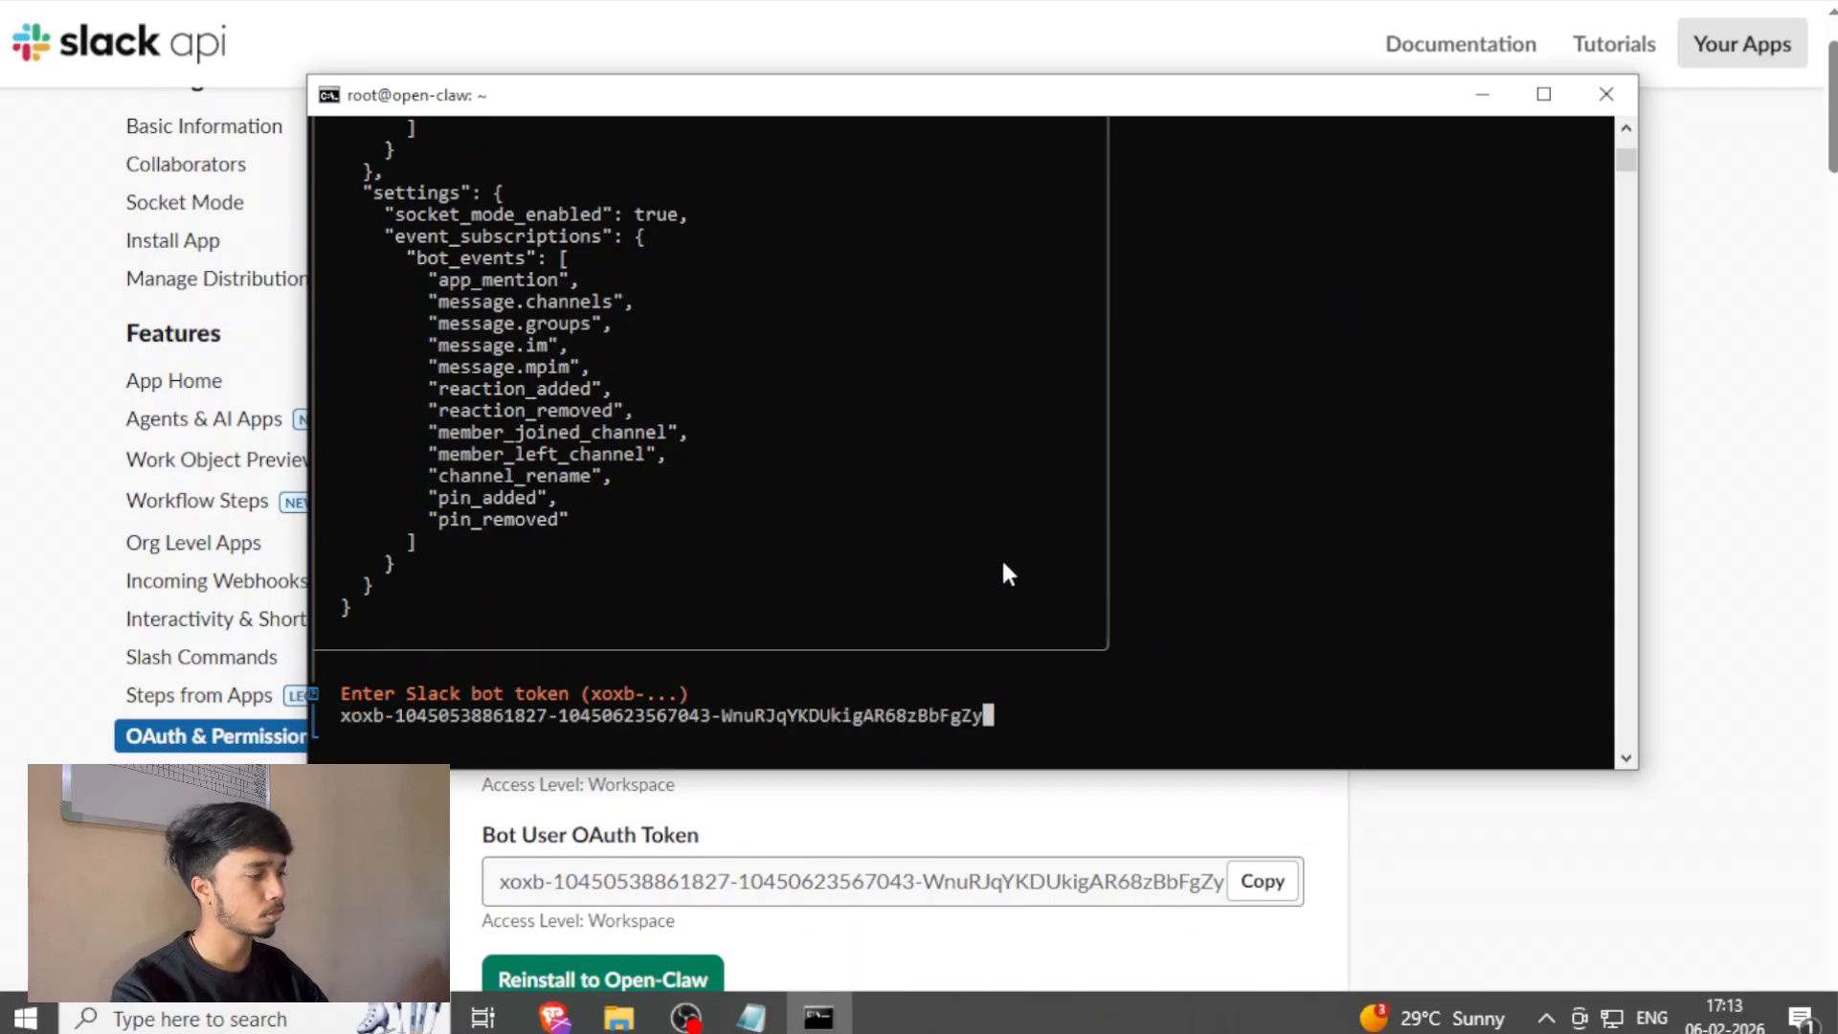
pyautogui.press('Return')
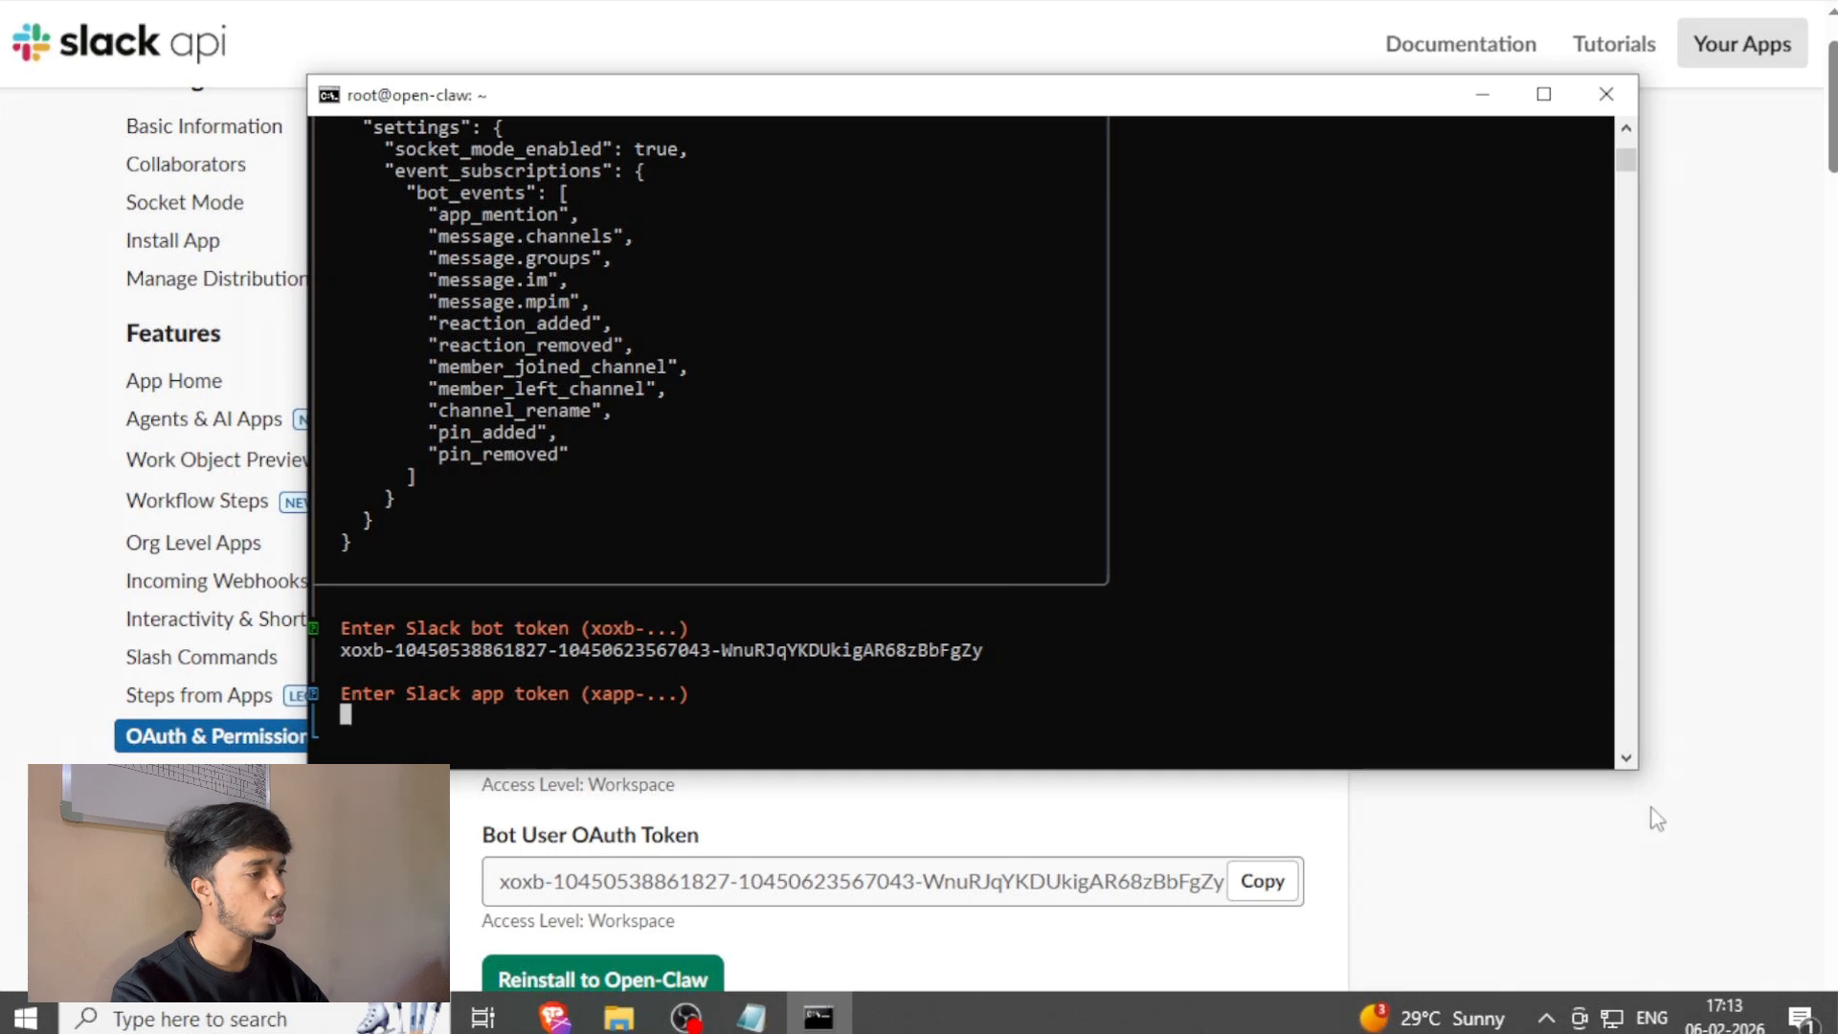
# Switch back to the browser and open the Slack app's Basic Information page at the App-Level Tokens section.
pyautogui.click(1642, 823)
pyautogui.scroll(1, 283, 600)
pyautogui.scroll(2, 282, 601)
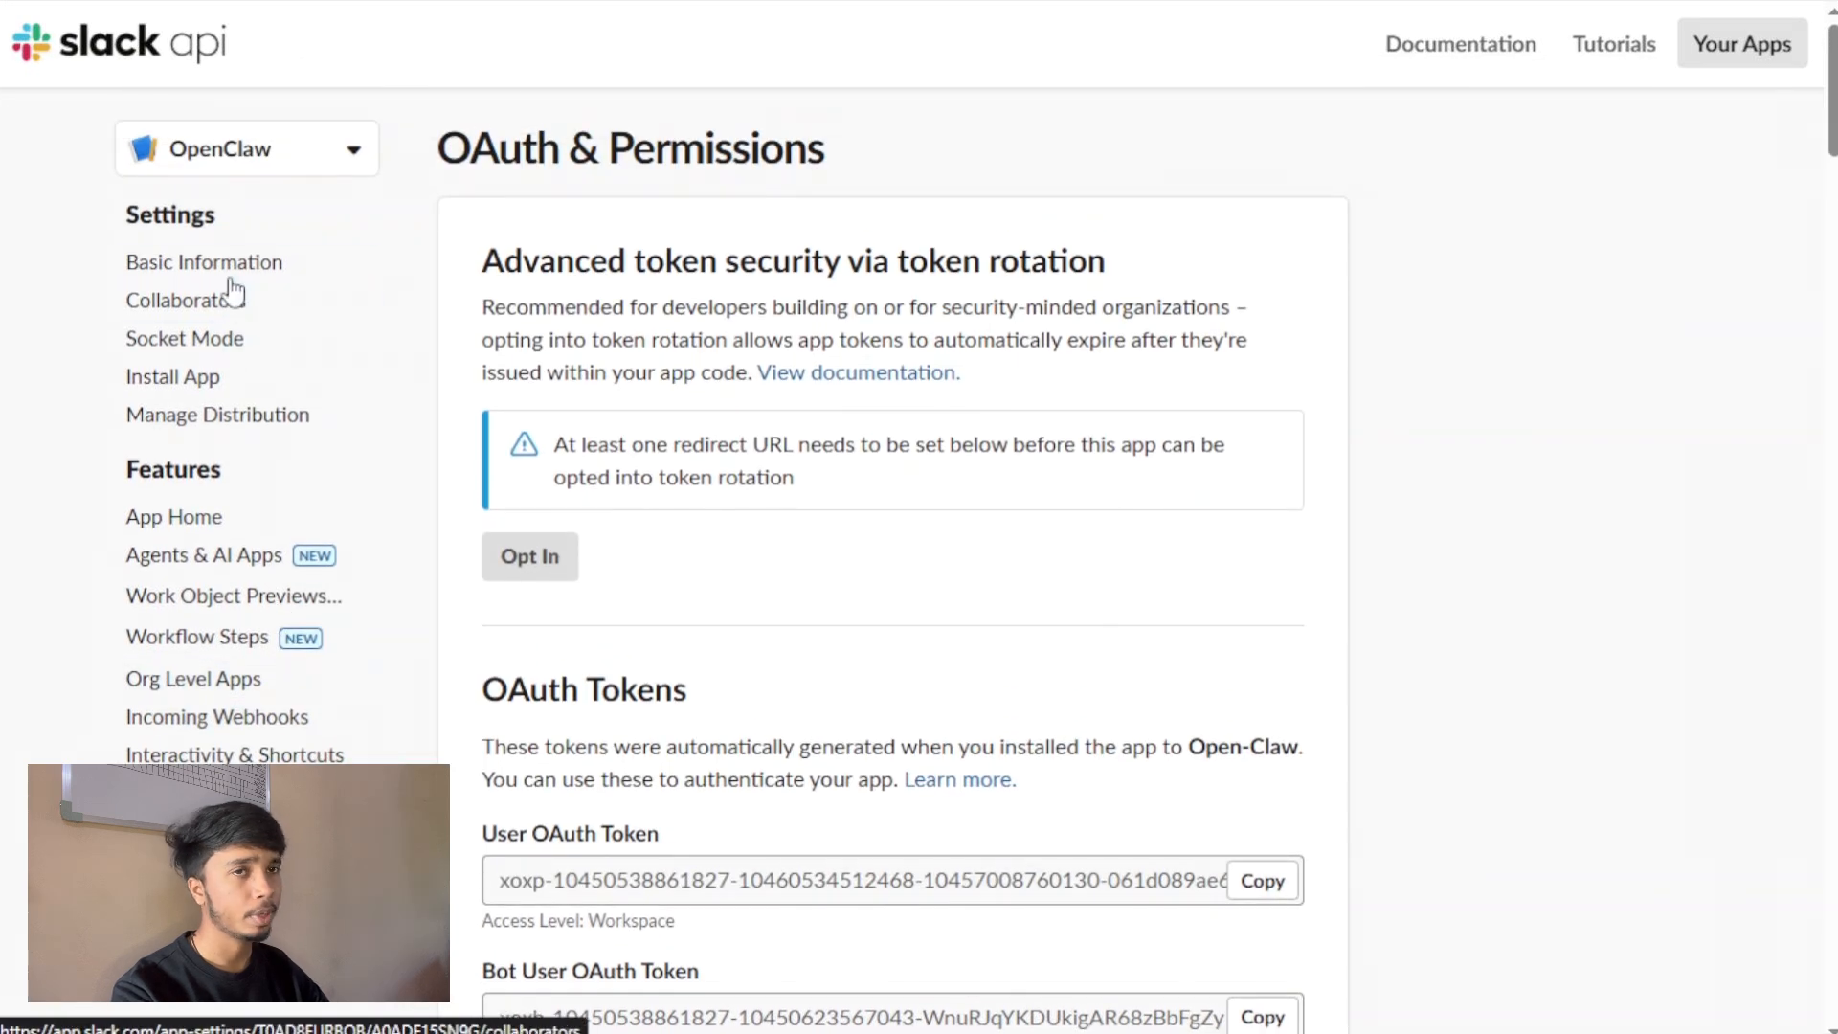
pyautogui.click(251, 270)
pyautogui.scroll(-10, 1300, 552)
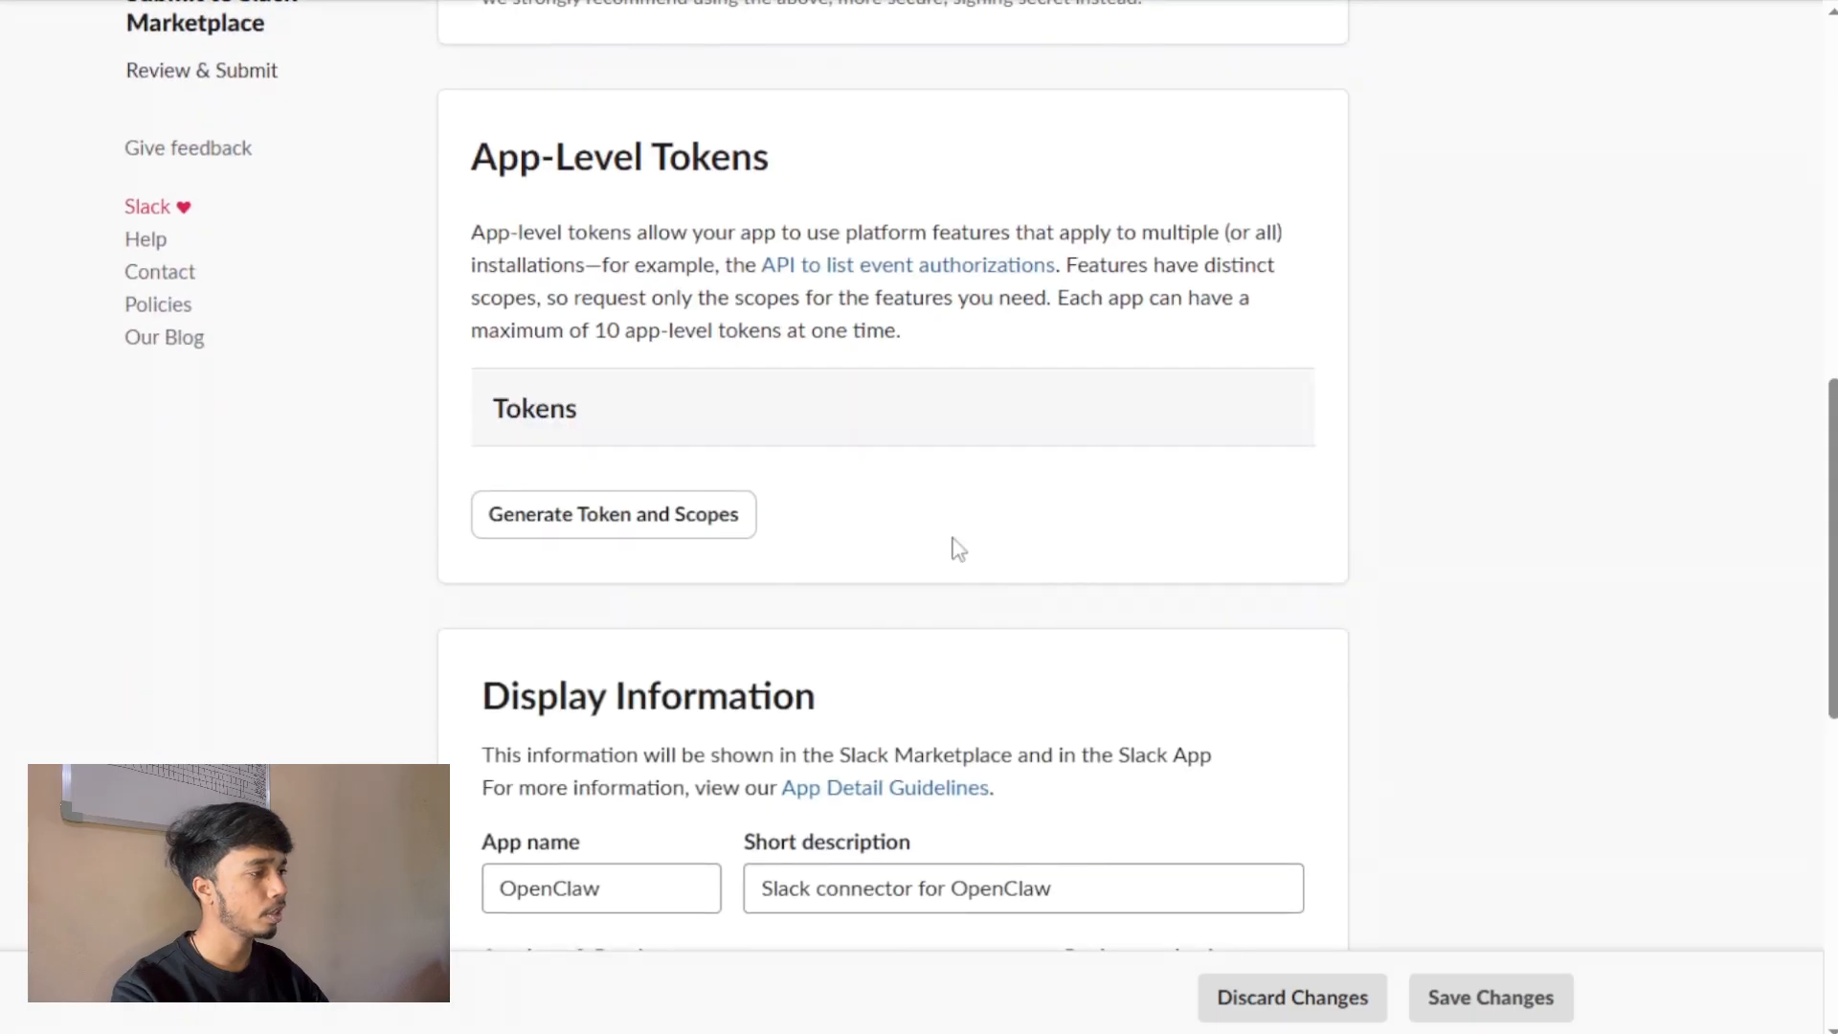
# Generate an app-level token named open-claw with the connections:write scope.
pyautogui.click(680, 517)
pyautogui.click(719, 419)
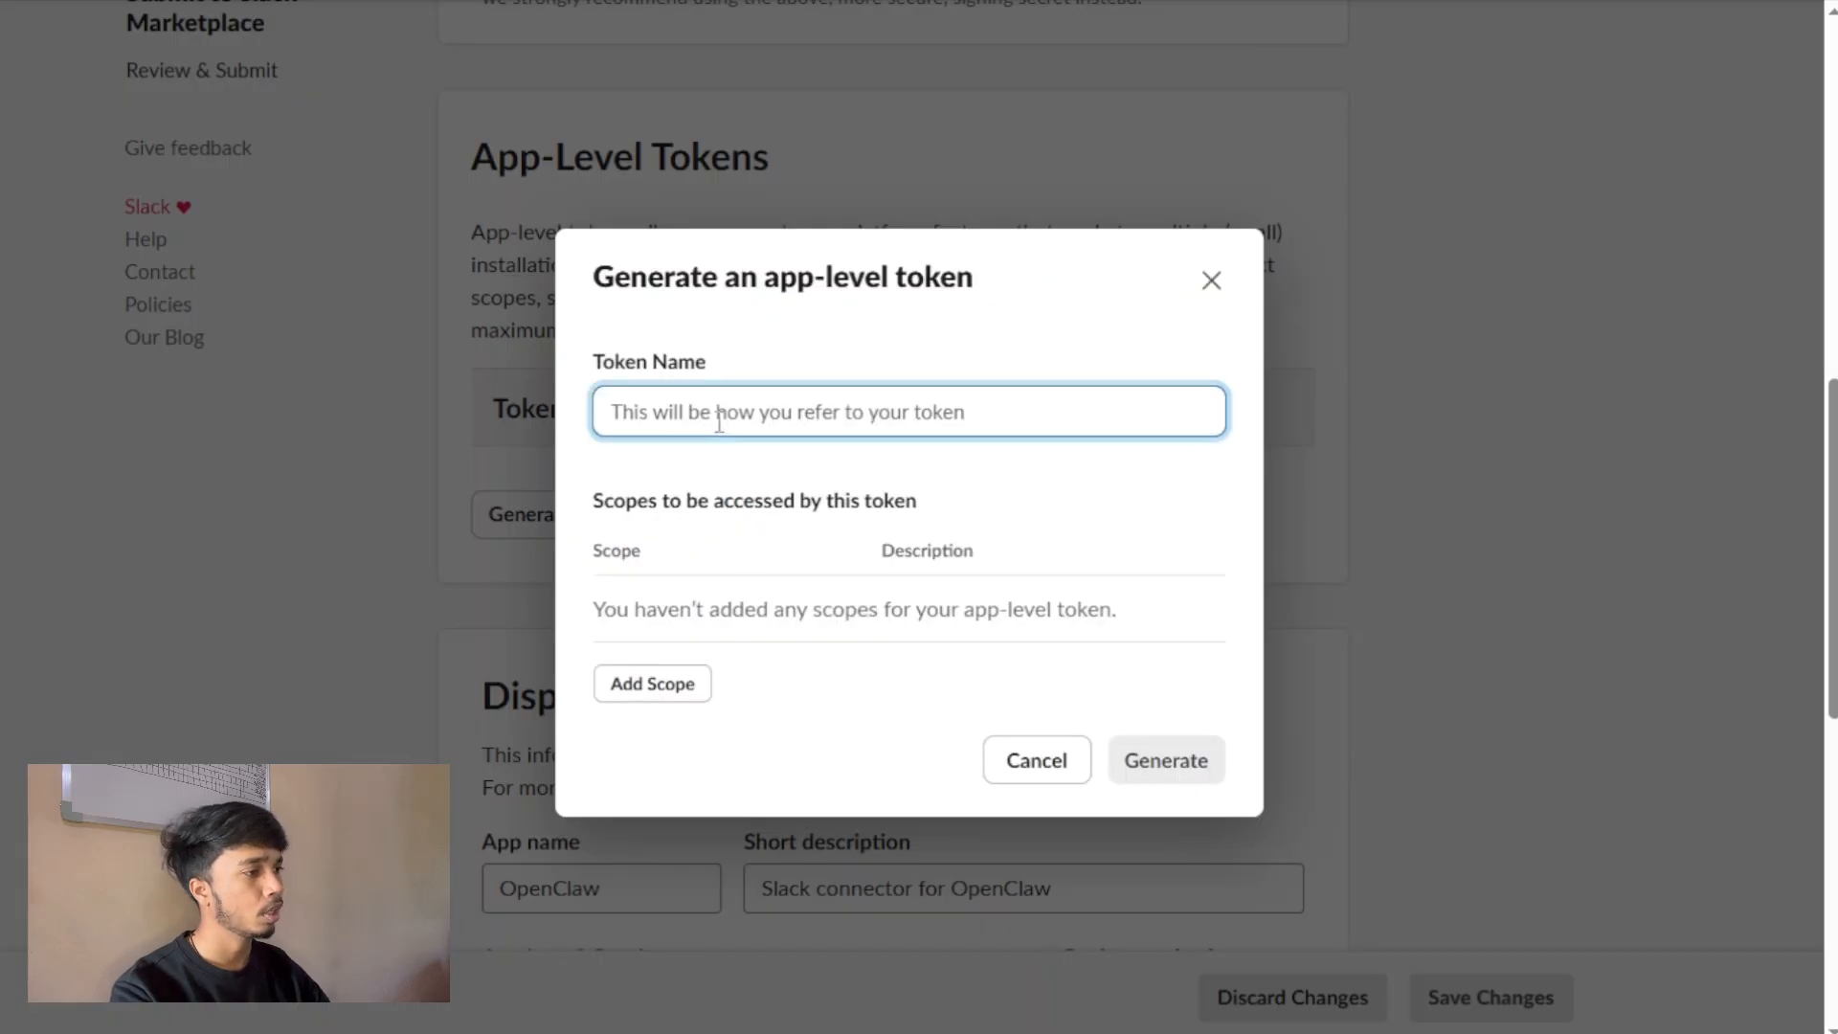
pyautogui.write('ope')
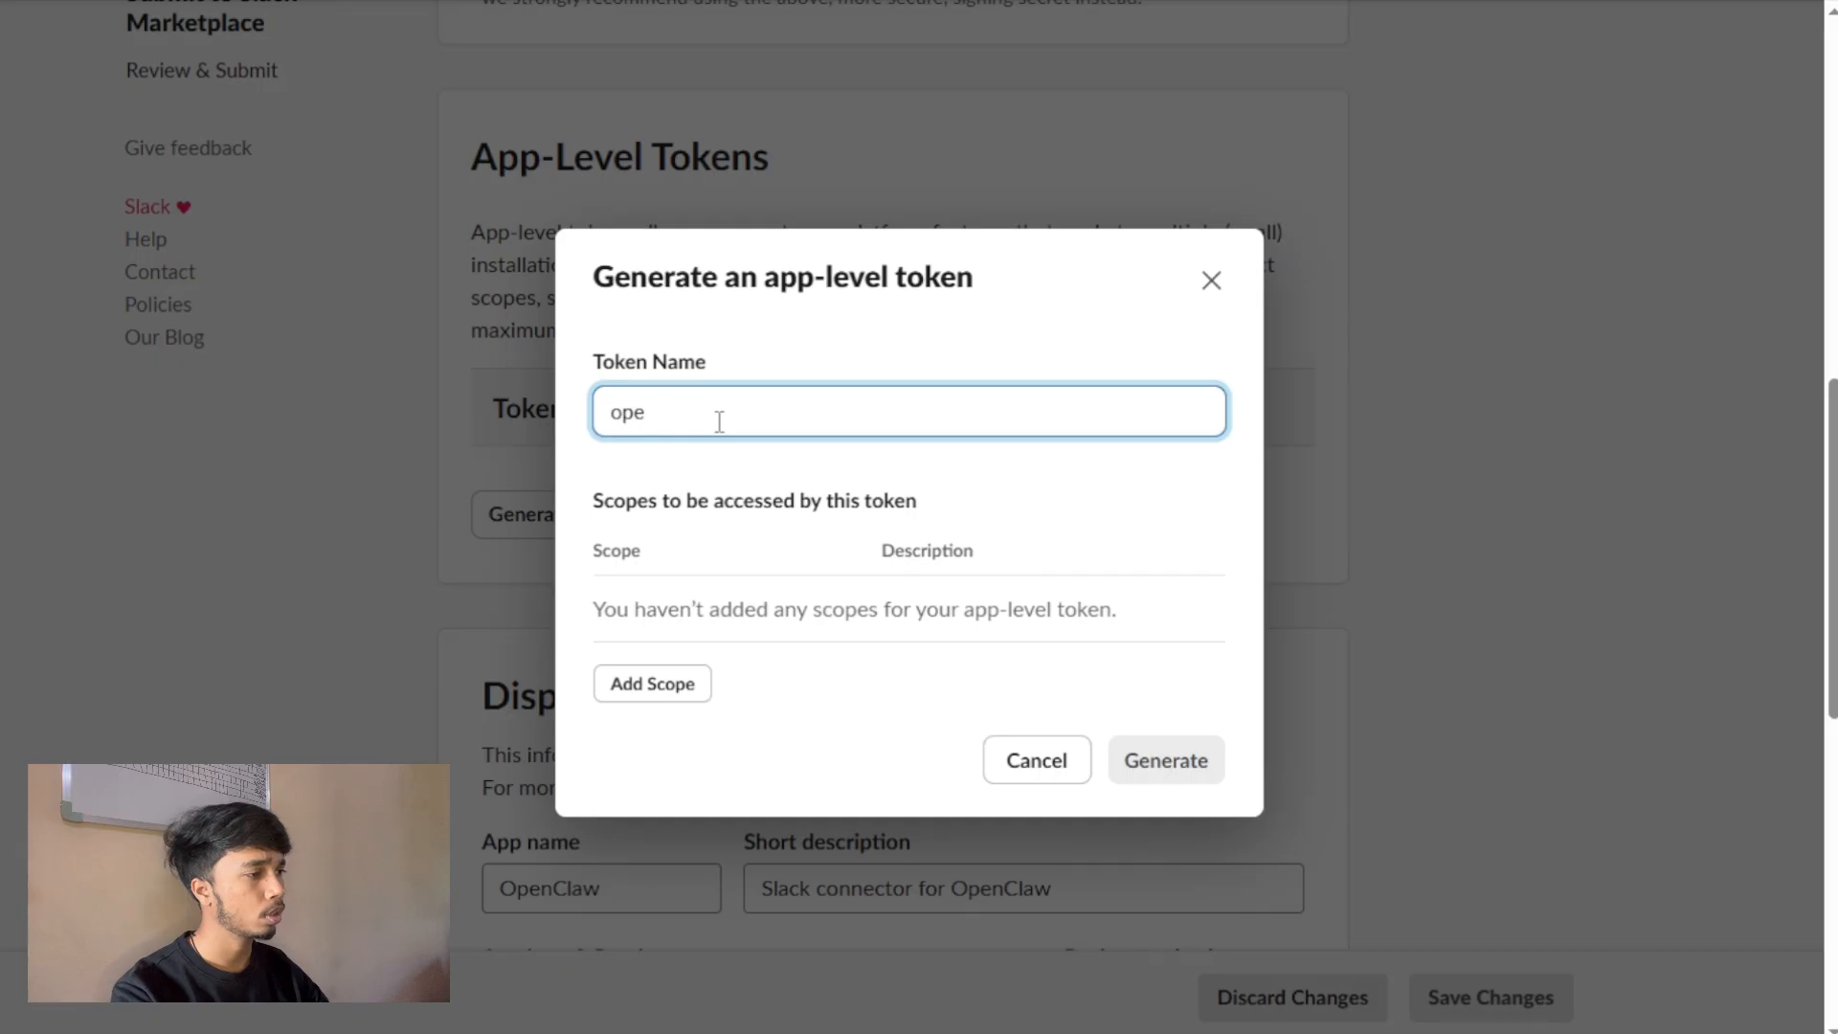
pyautogui.write('n-claw')
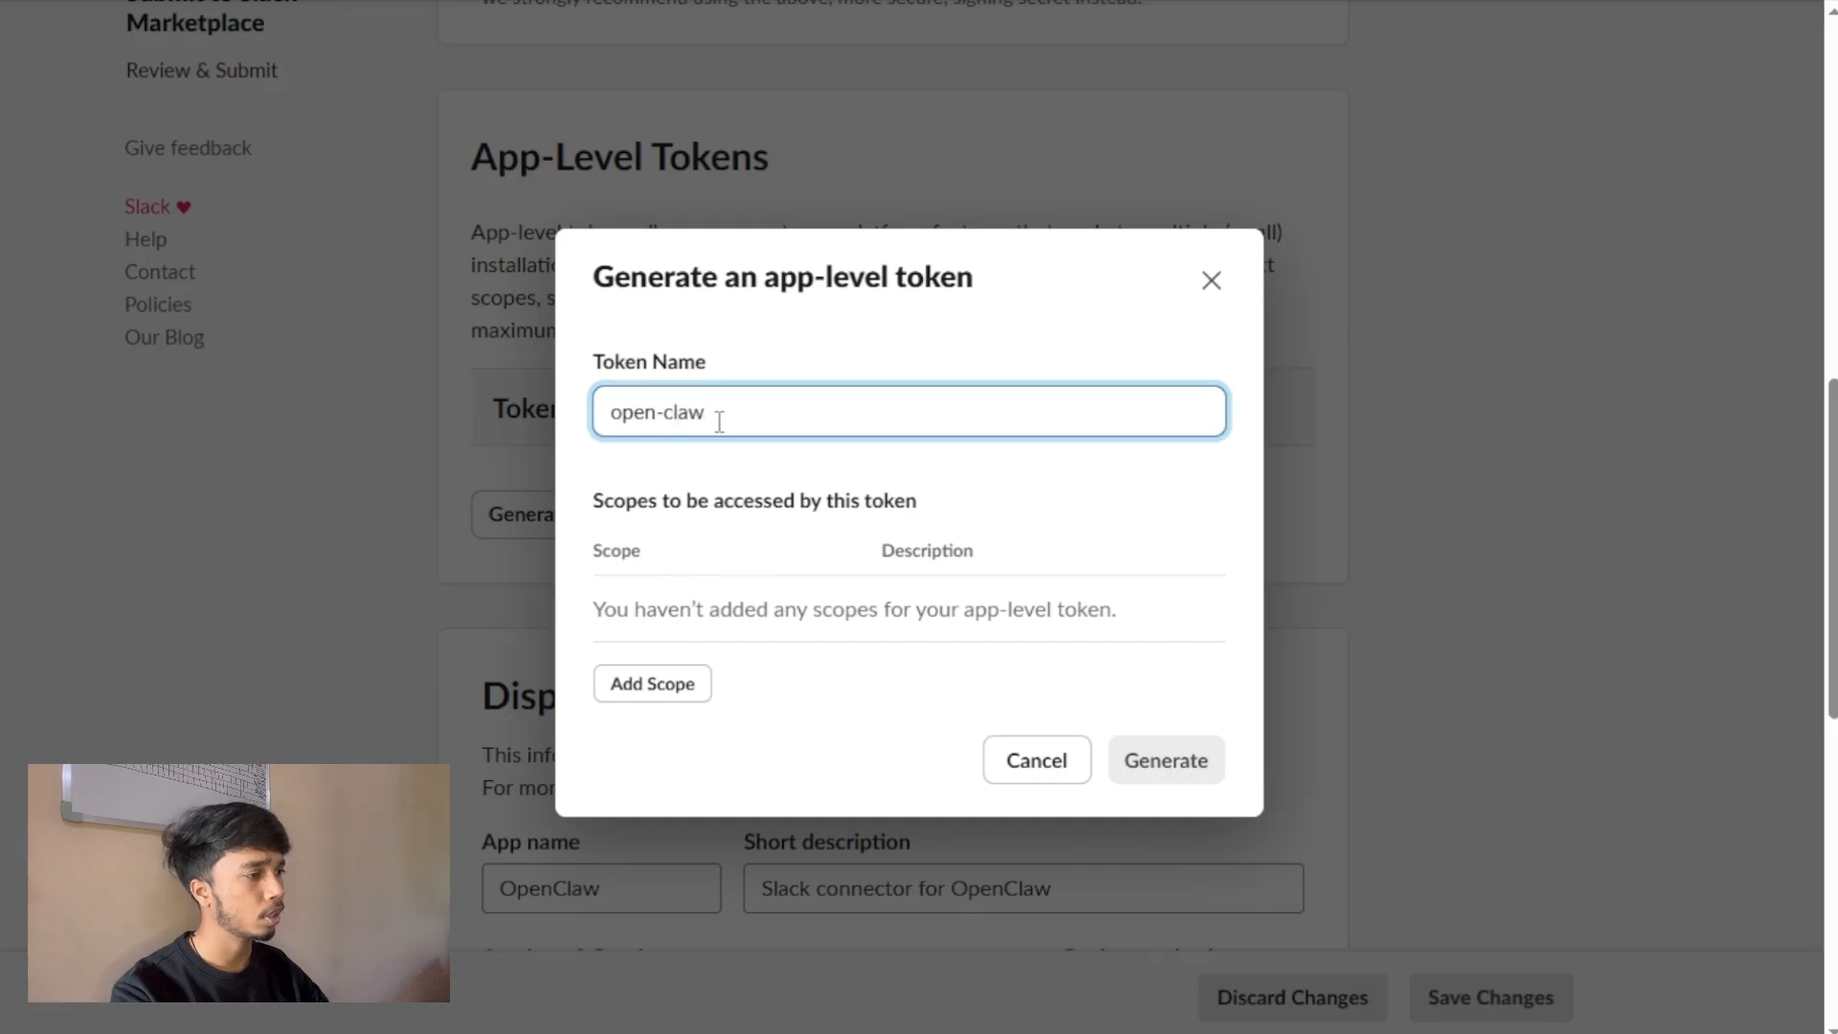
pyautogui.click(831, 488)
pyautogui.click(670, 697)
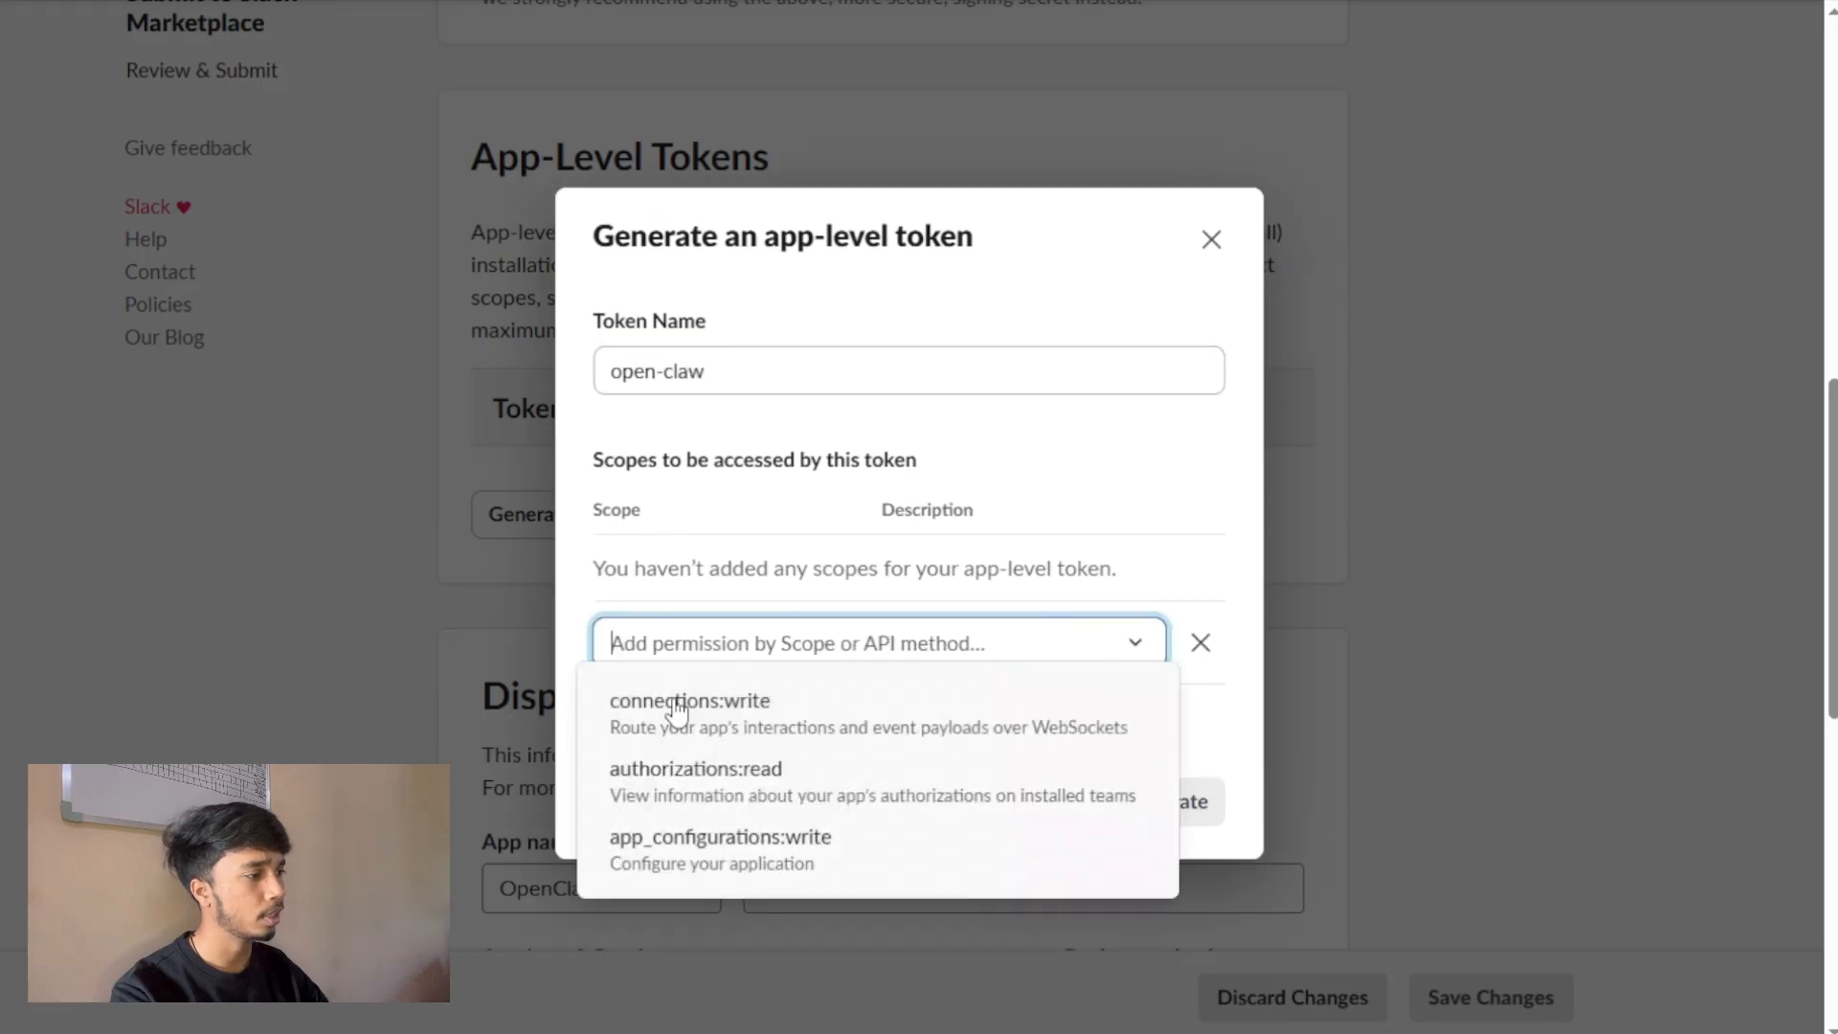
pyautogui.click(675, 706)
pyautogui.click(1140, 804)
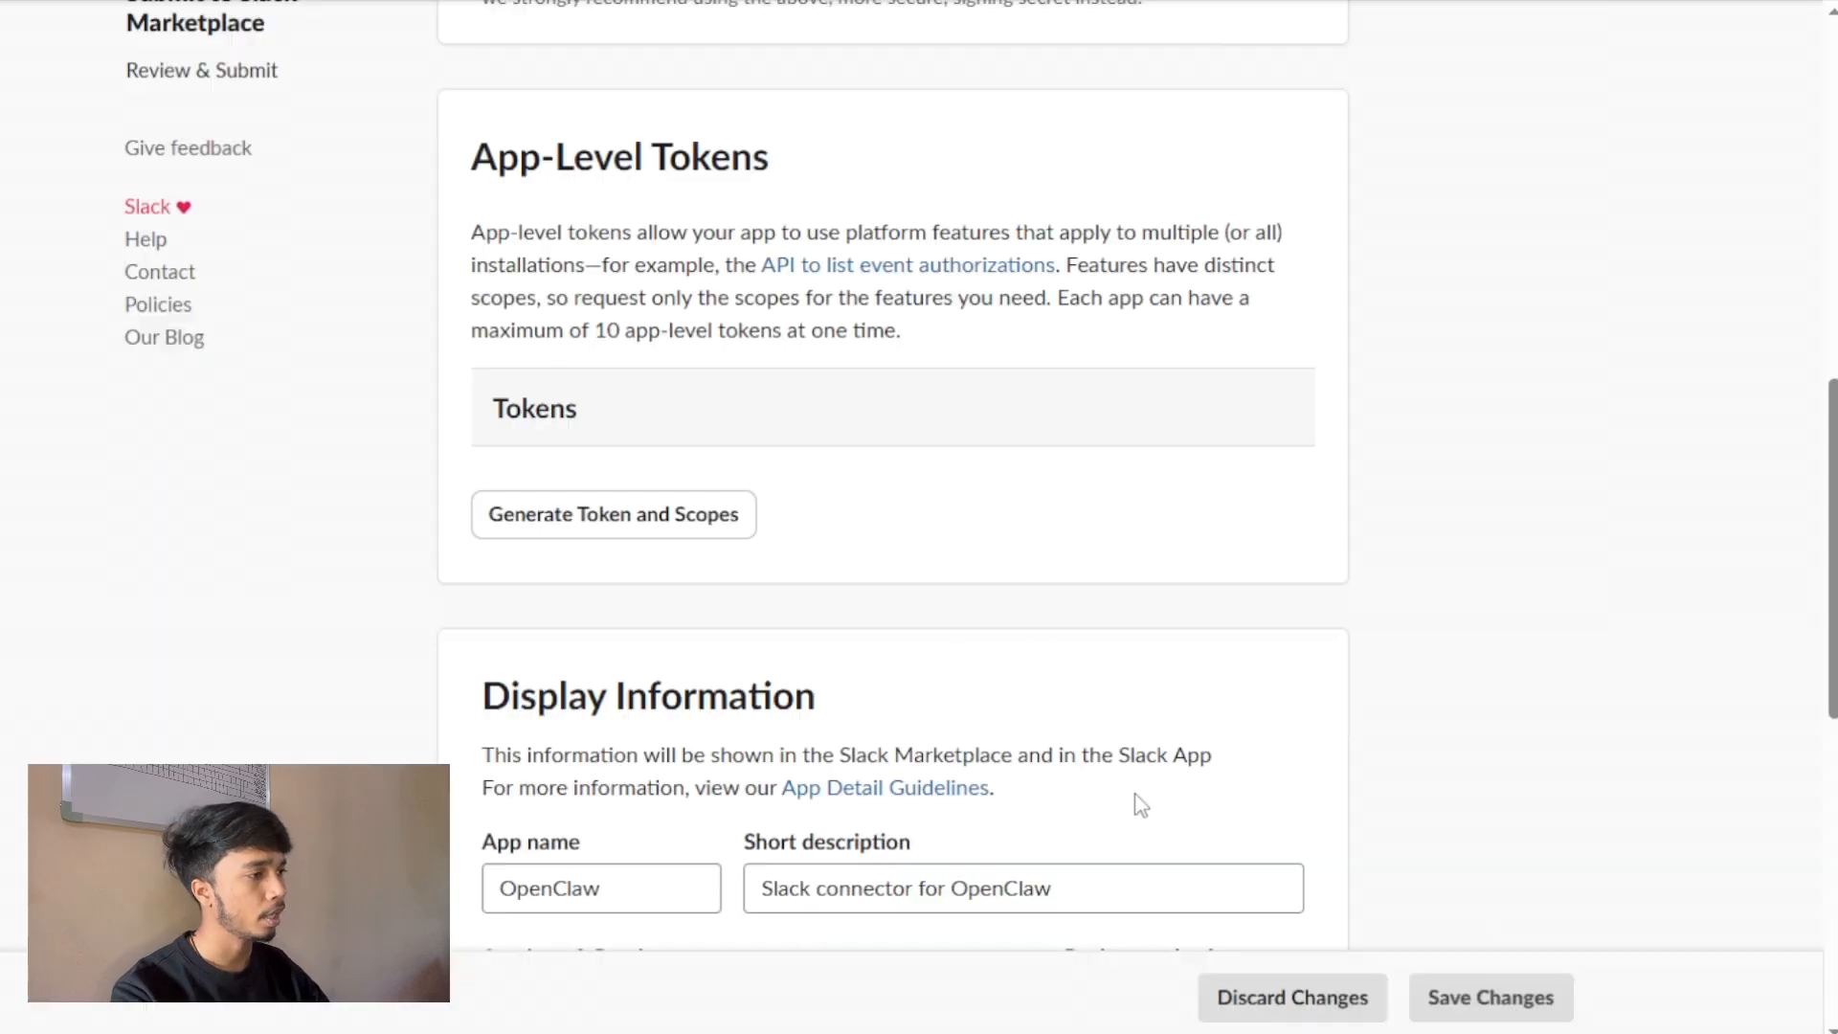
# Copy the generated app-level token and submit it at the terminal's Slack app token prompt.
pyautogui.click(1078, 537)
pyautogui.hotkey('alt', 'Tab')
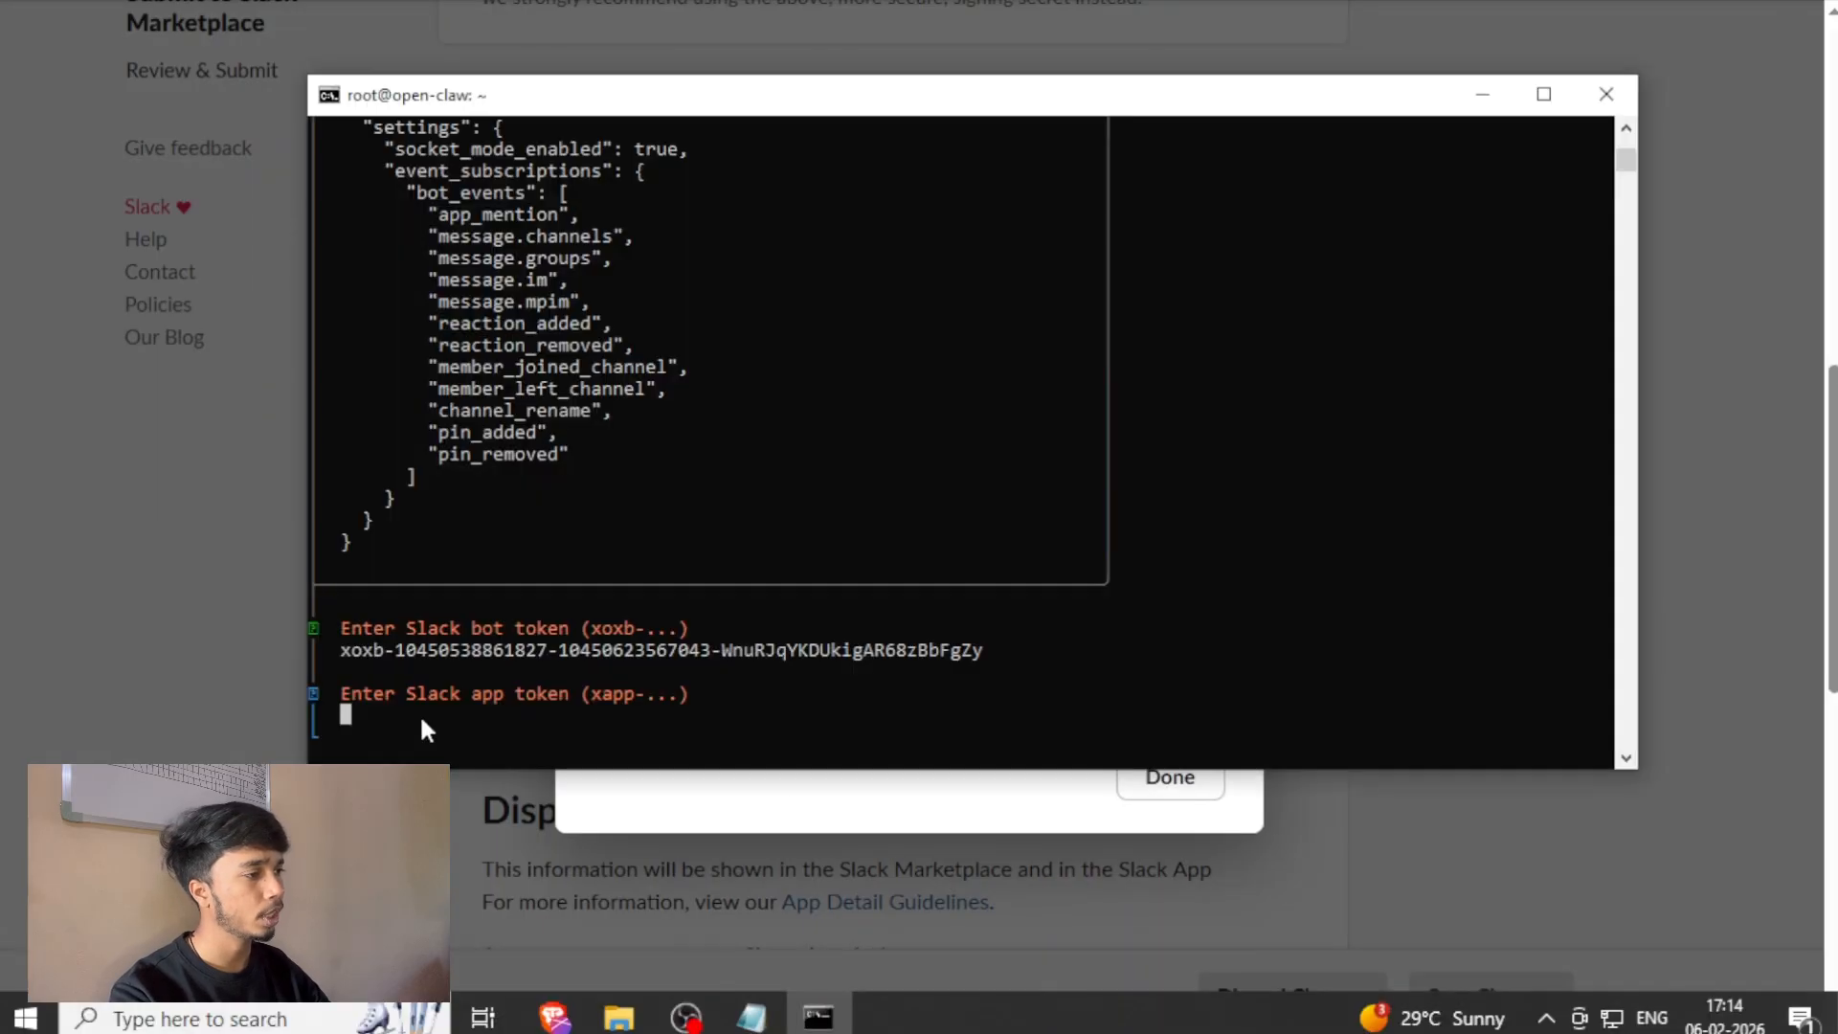
pyautogui.rightClick(419, 714)
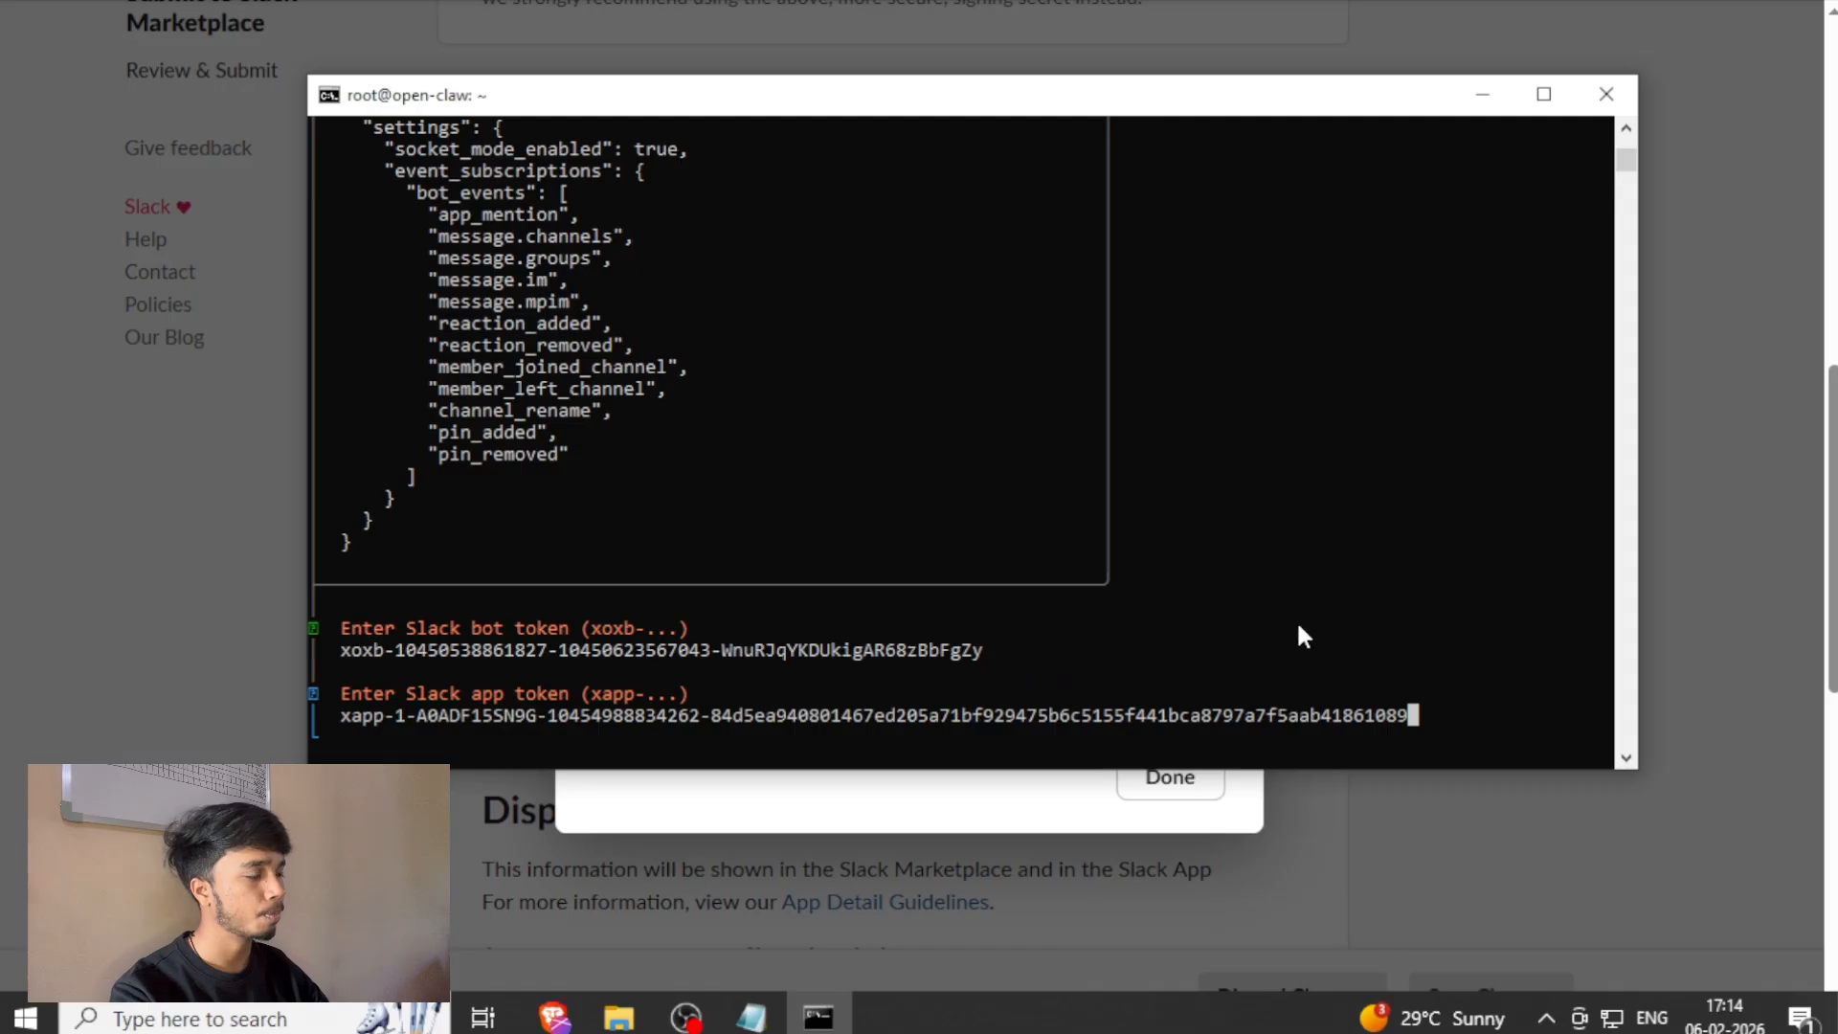
pyautogui.press('Return')
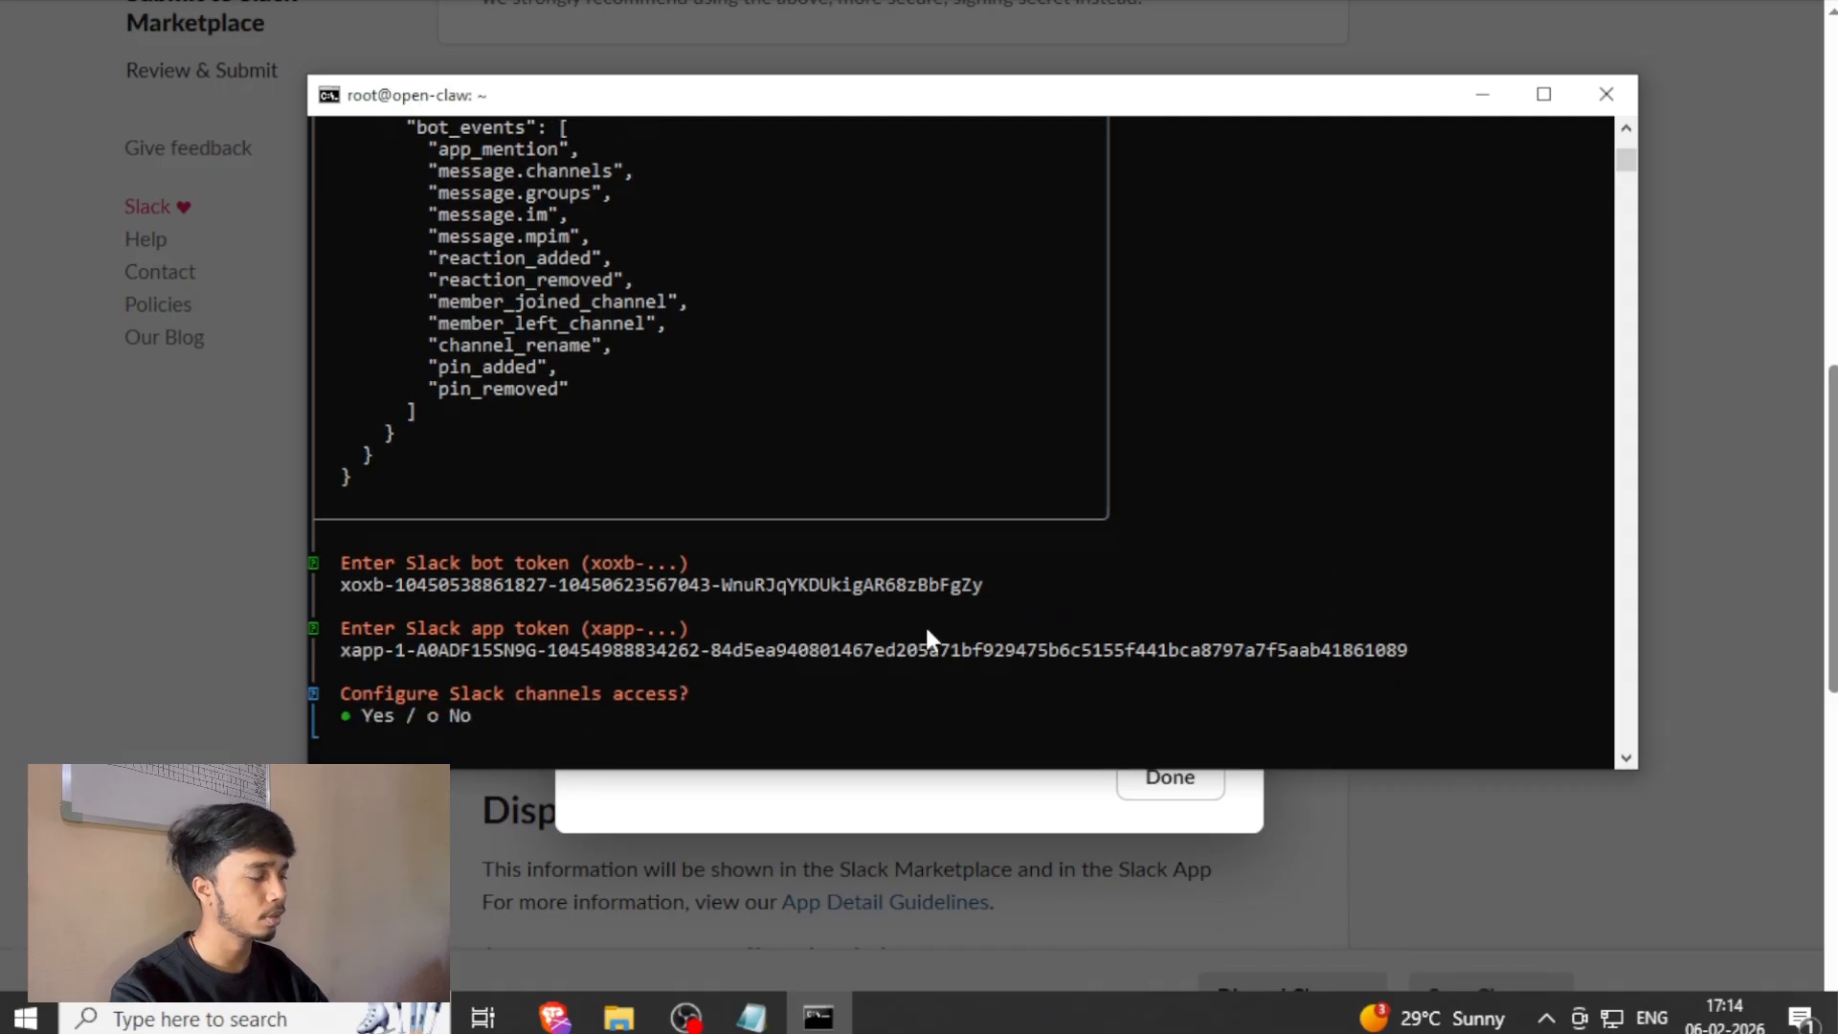
# Configure Slack channels access as Allowlist (recommended) and allow the #all-open-claw channel.
pyautogui.press('Return')
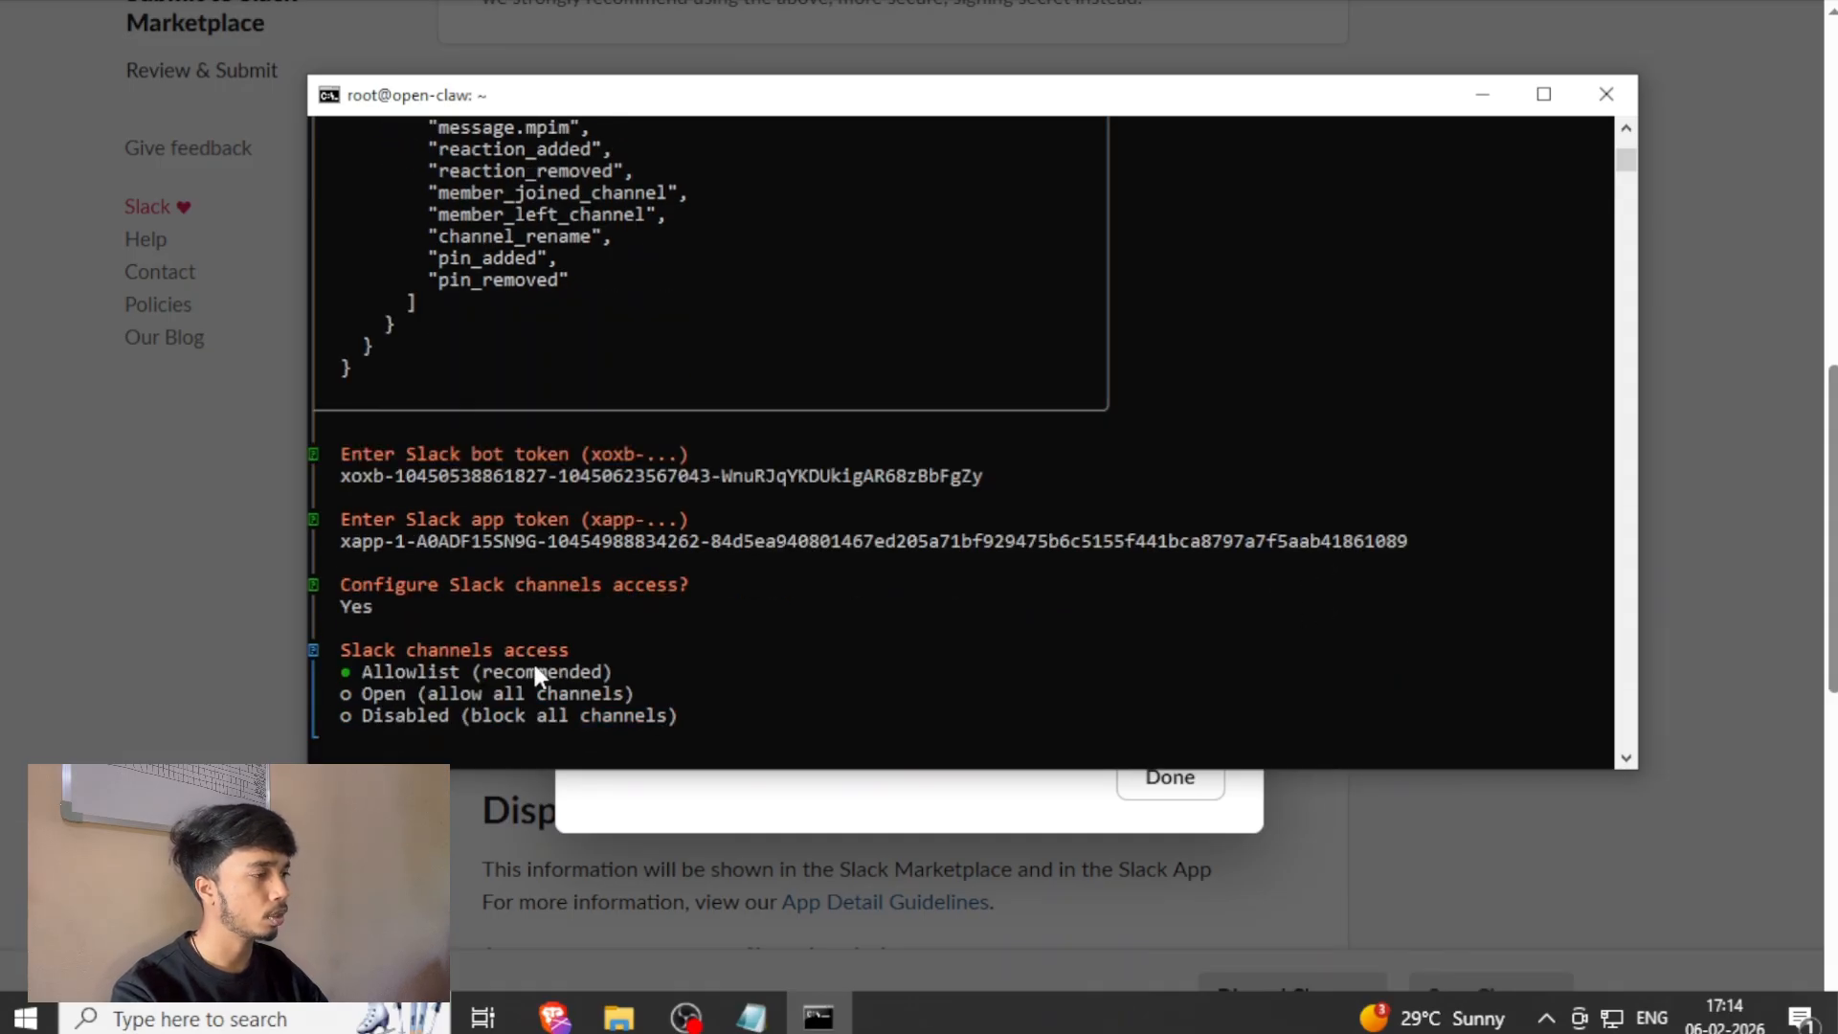
pyautogui.press('Return')
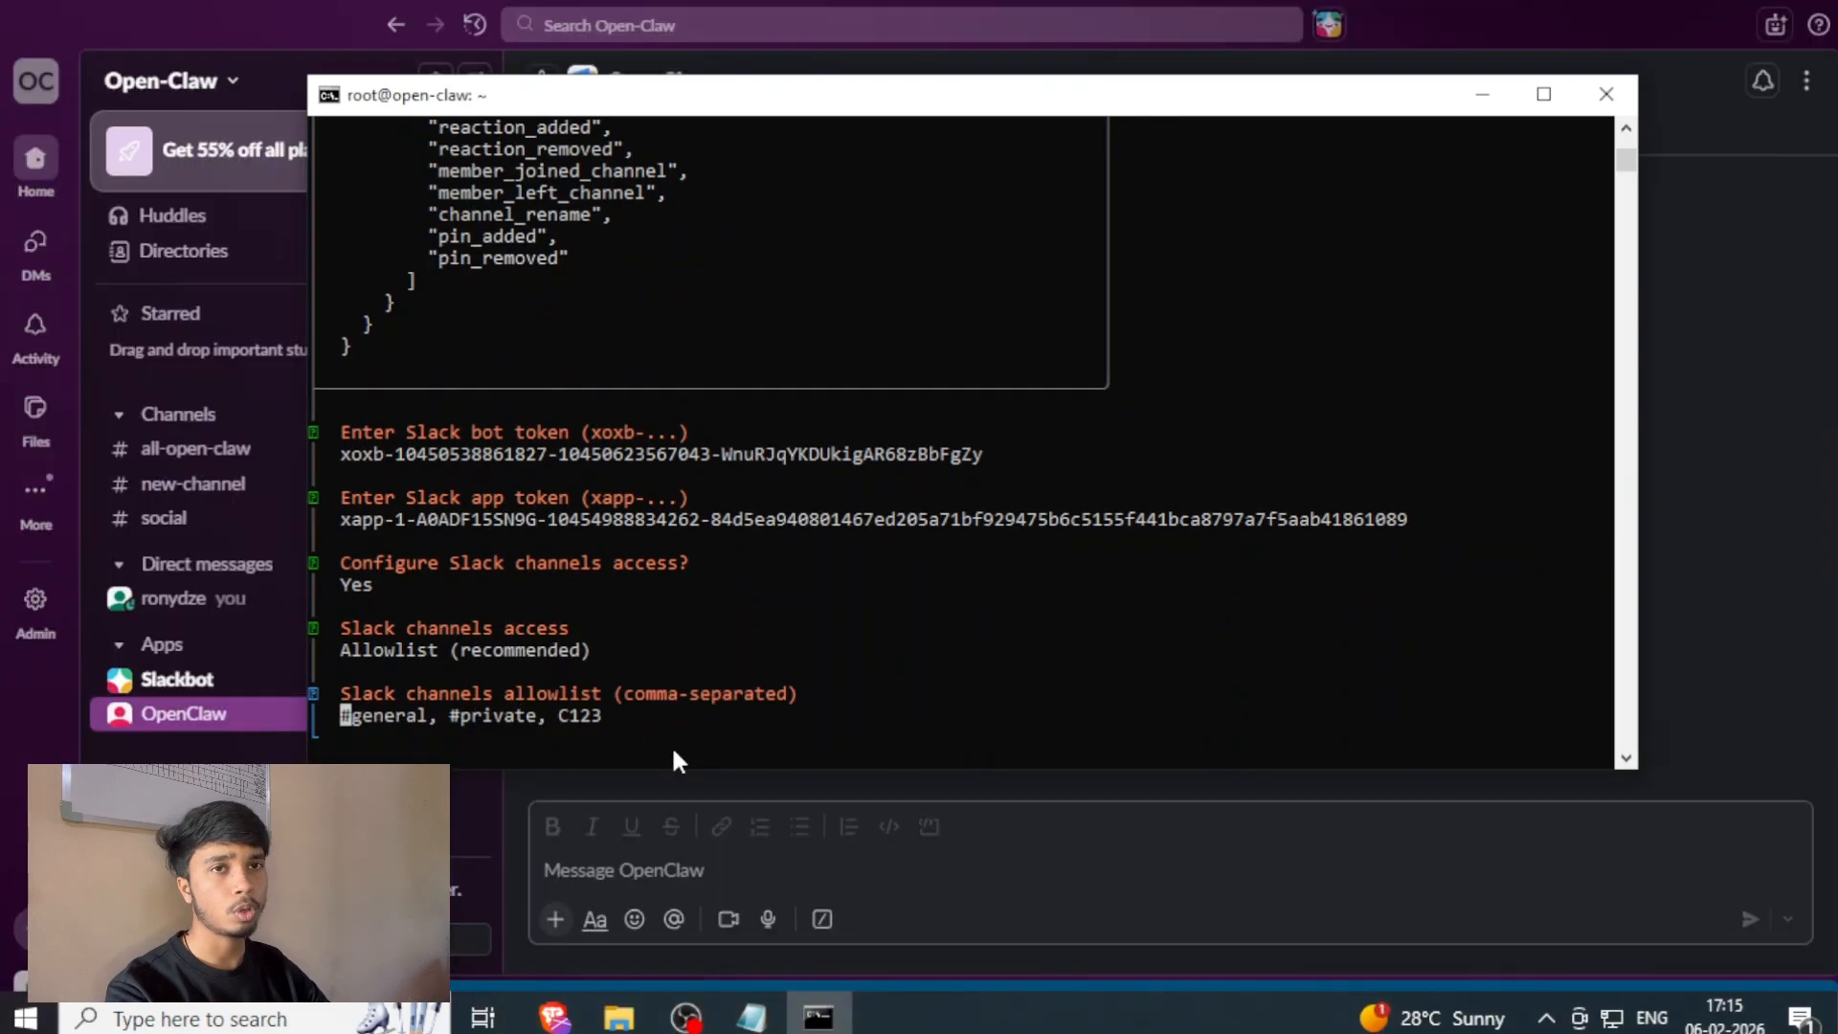
pyautogui.write('#all-open-claw')
pyautogui.press('Return')
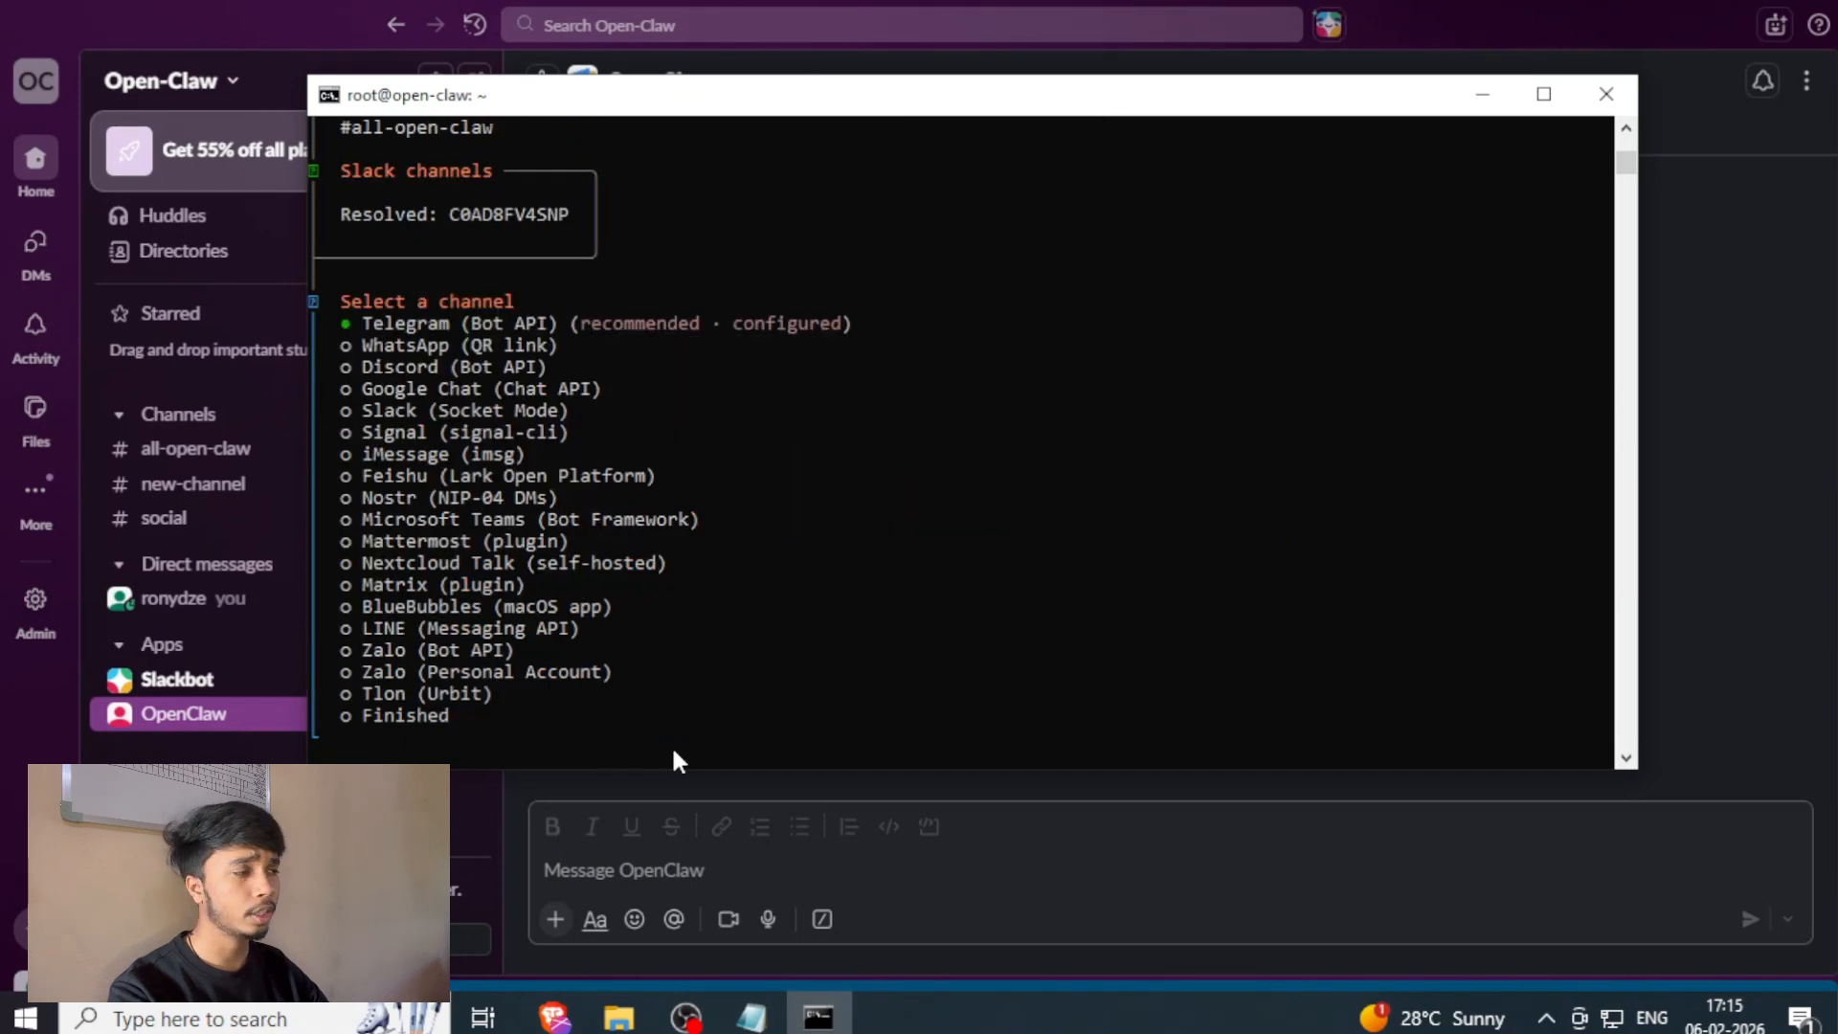
# Finish the channel selection and configure DM access with the Slack DM policy set to Pairing (recommended).
pyautogui.press('Up')
pyautogui.press('Return')
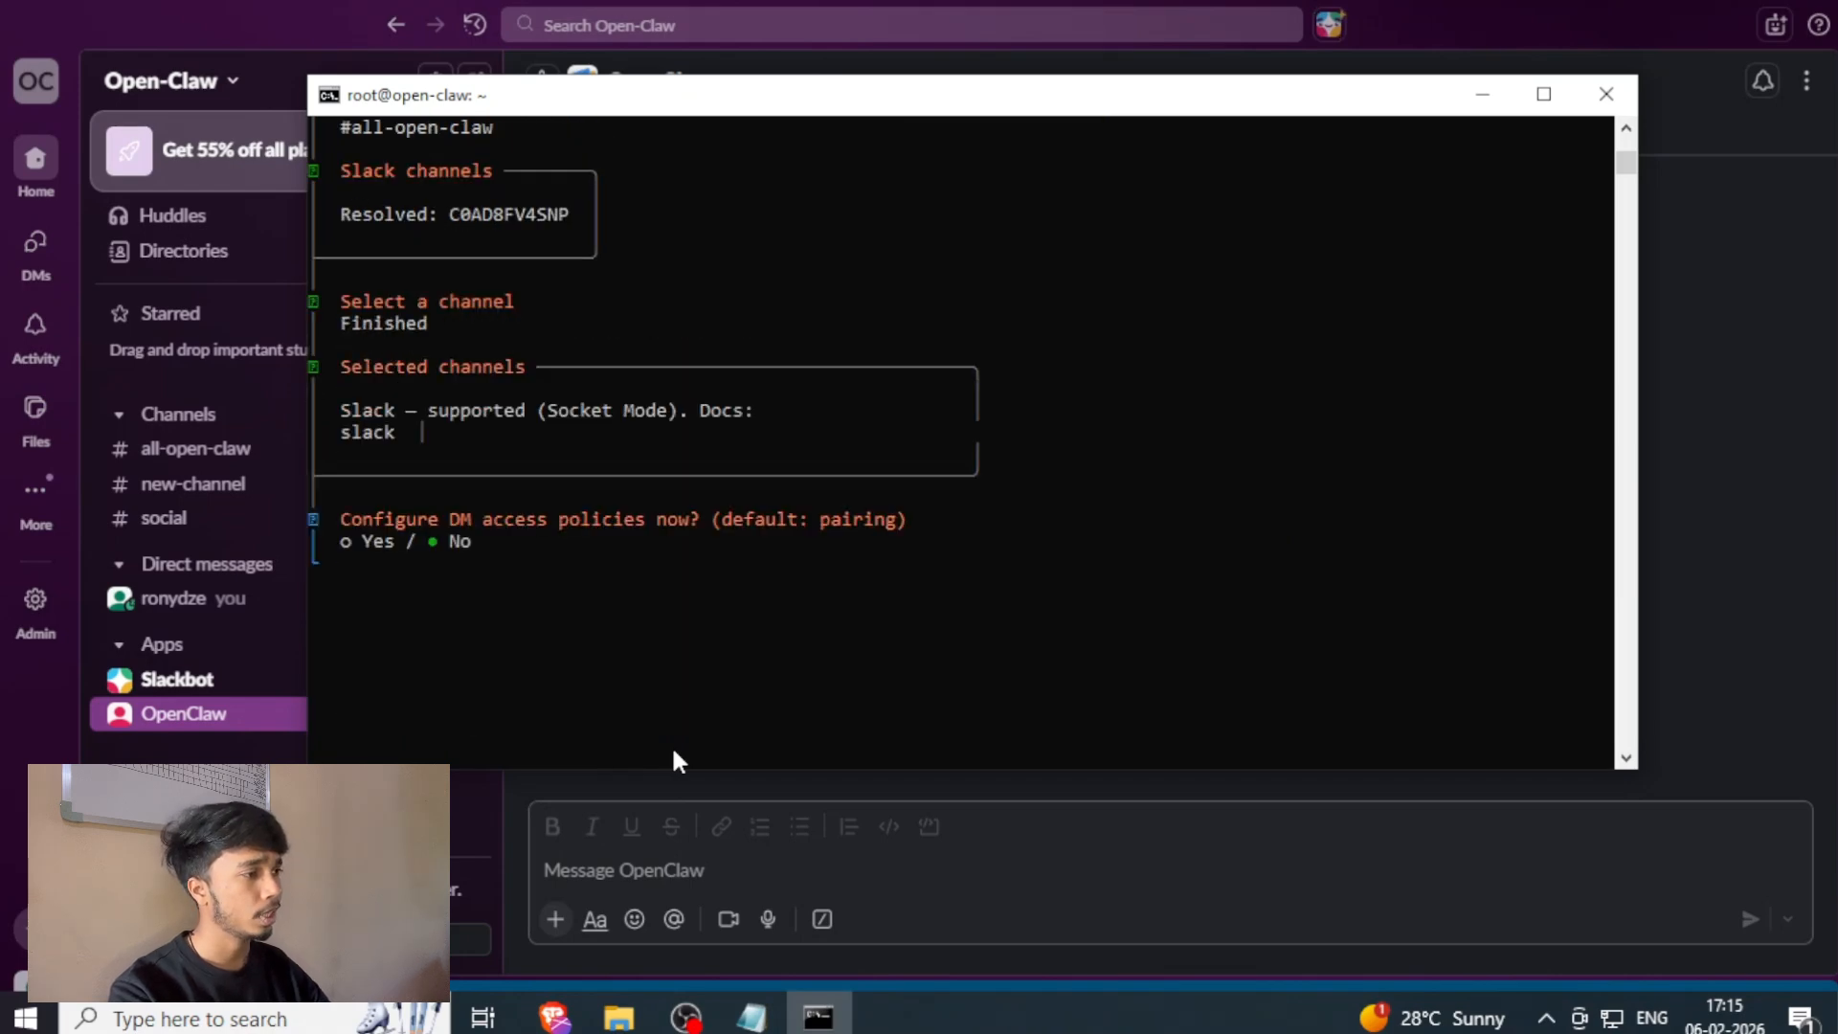
pyautogui.press('Left')
pyautogui.press('Return')
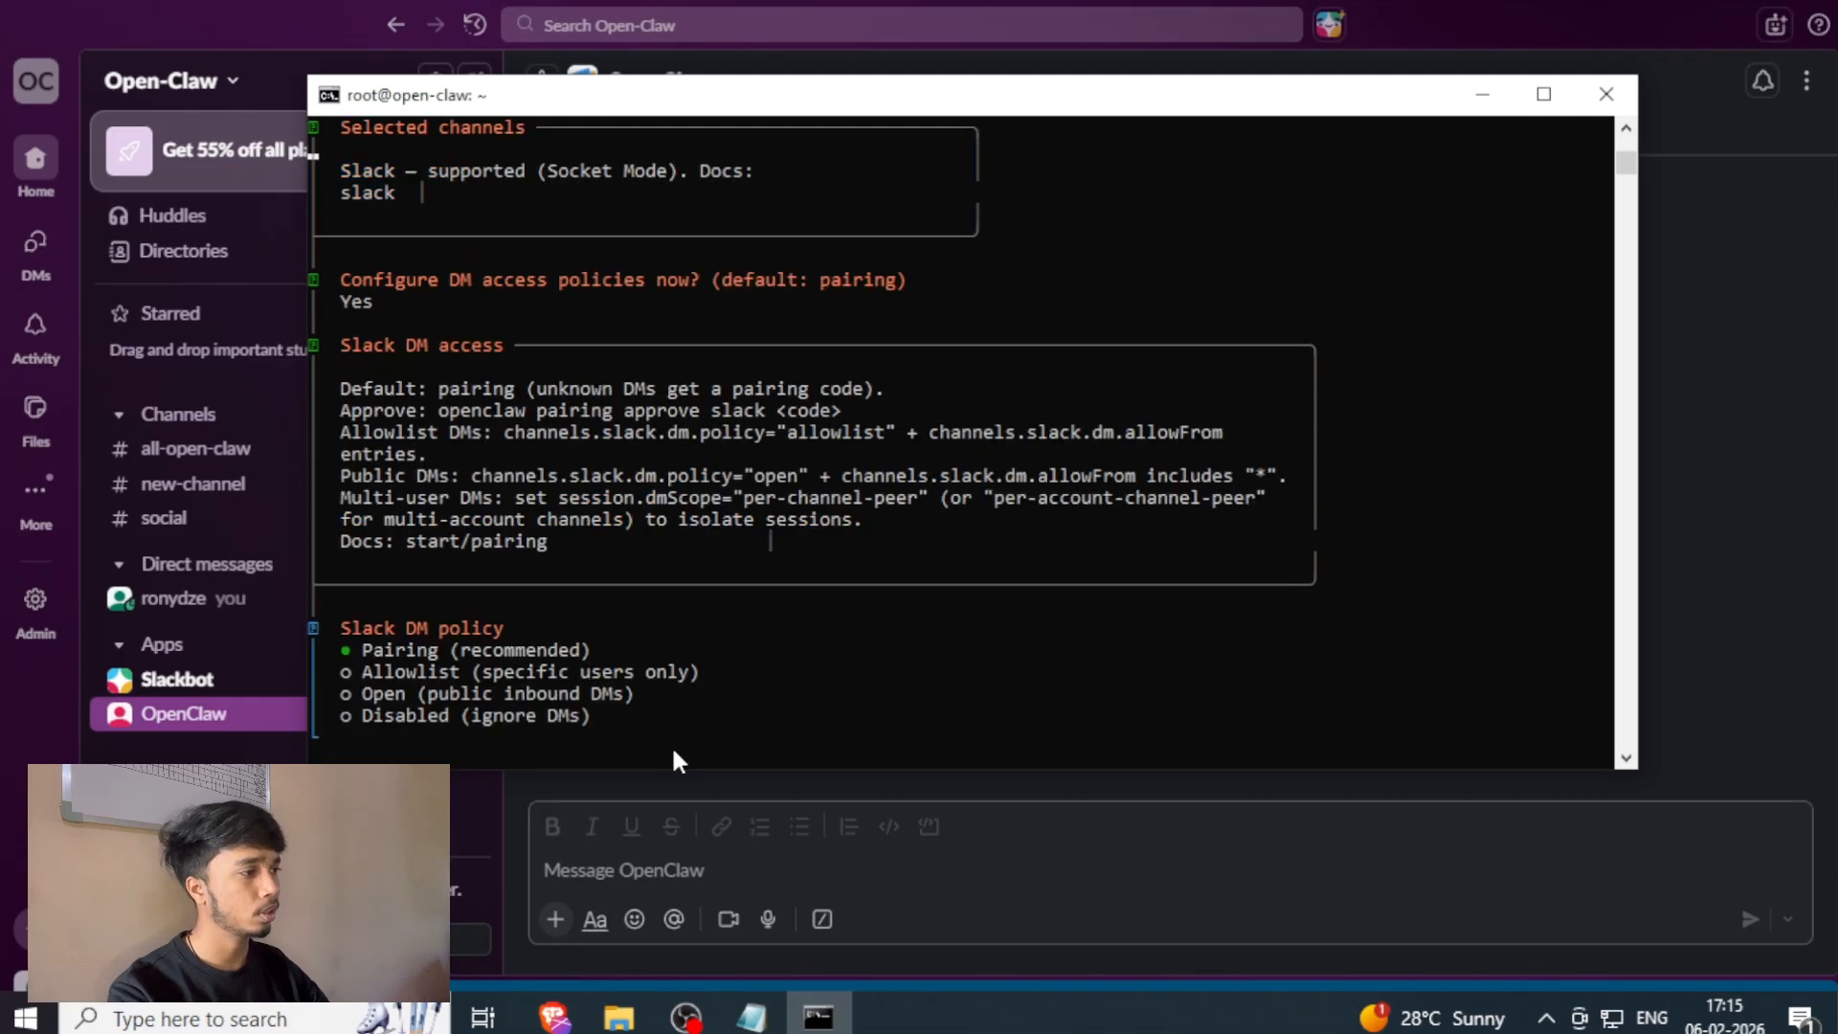
pyautogui.press('Return')
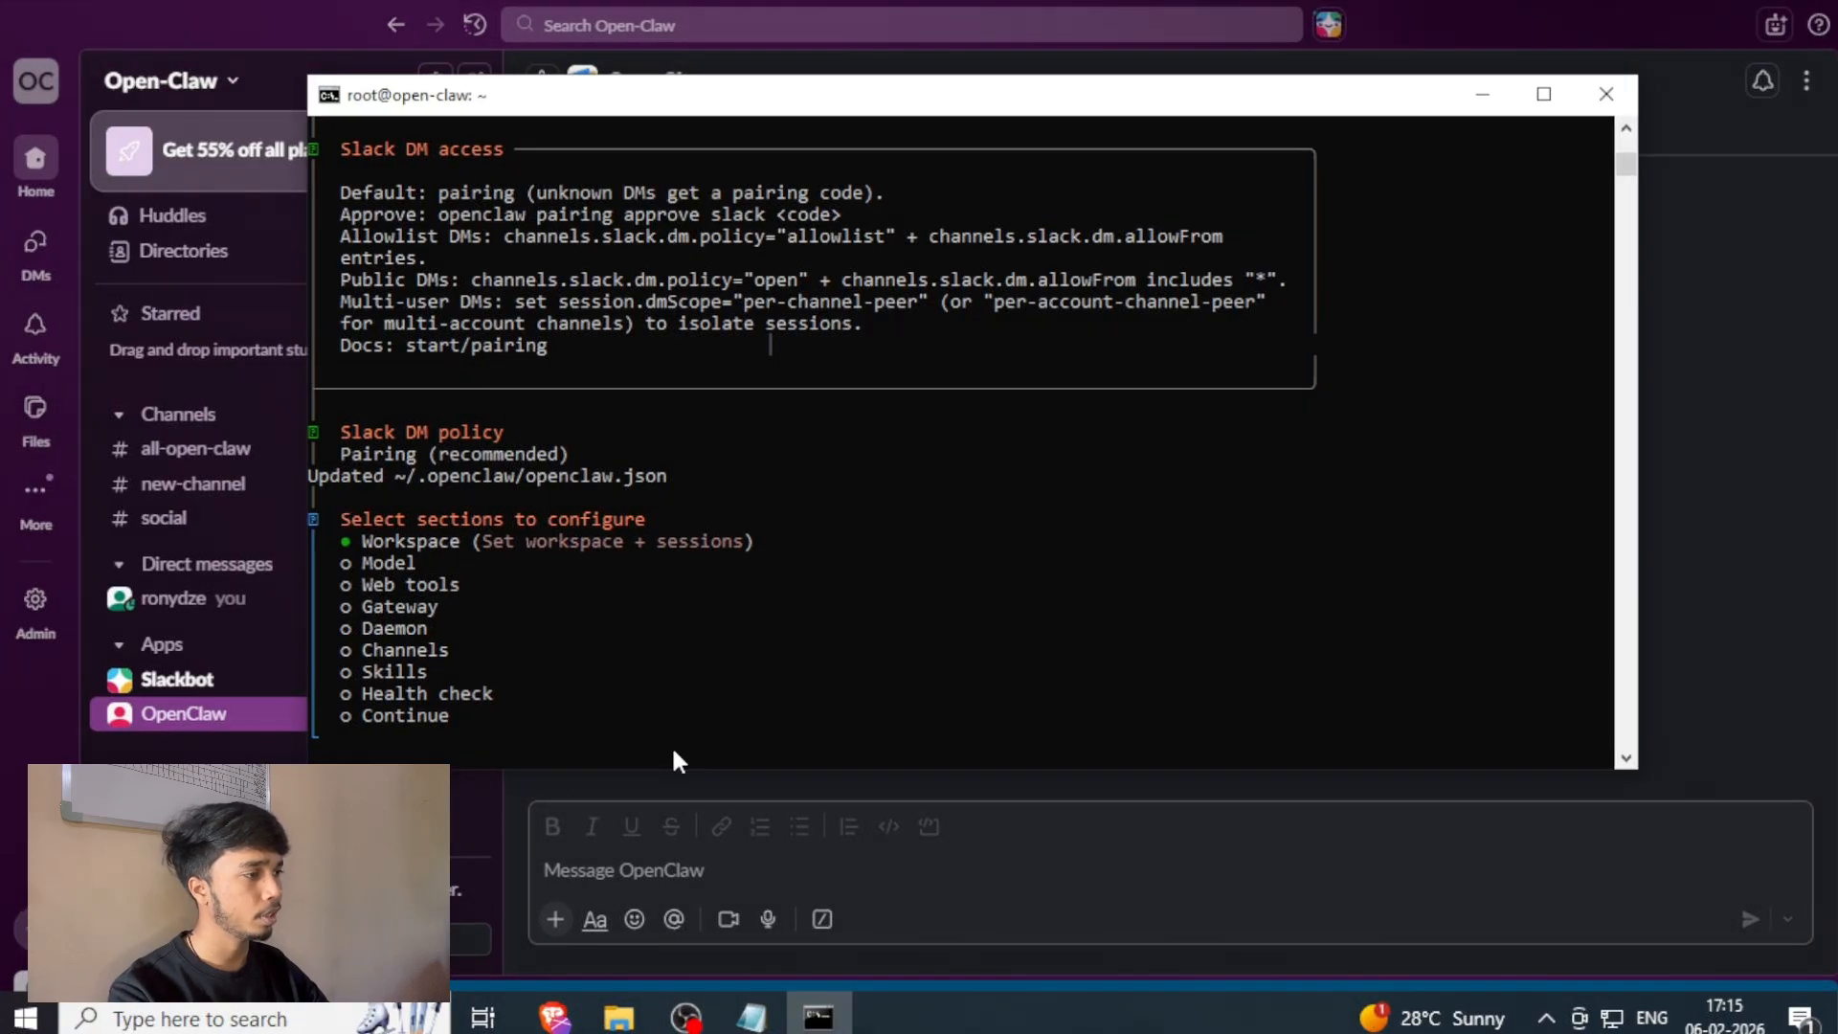
# Complete the OpenClaw configuration by choosing Continue in the list of sections to configure.
pyautogui.press('Up')
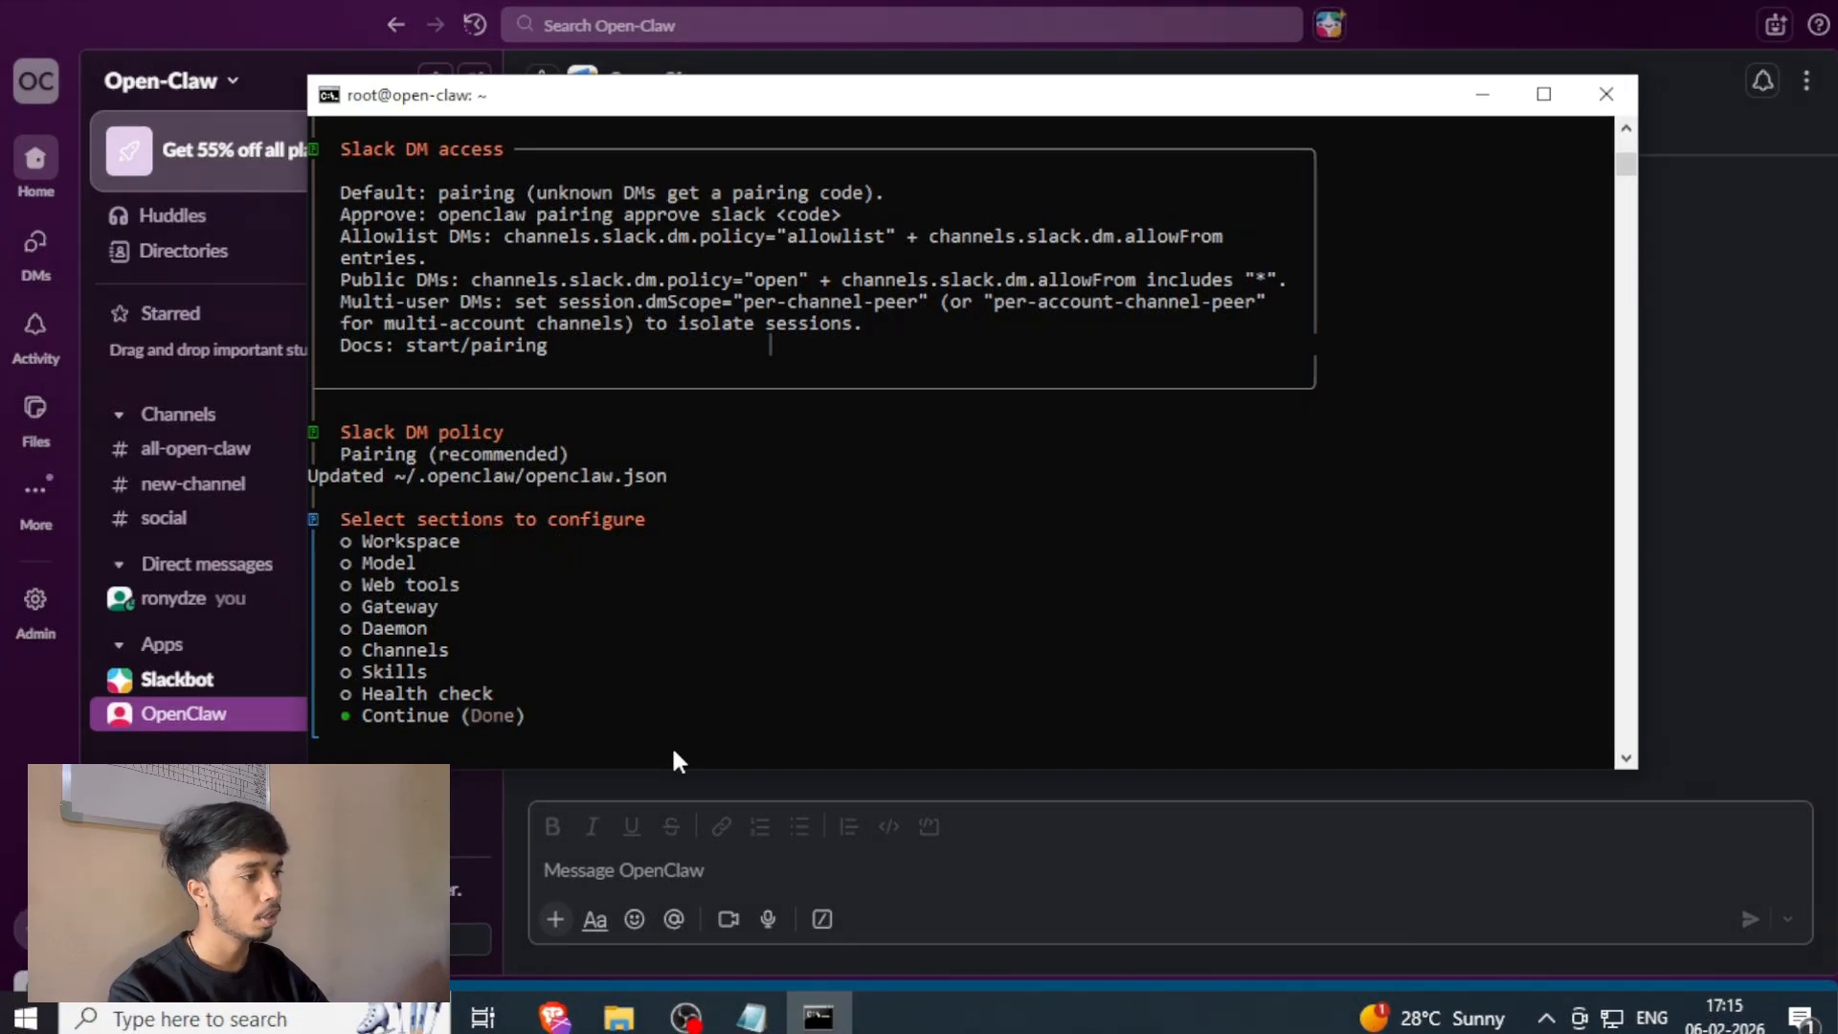
pyautogui.press('Return')
pyautogui.scroll(1, 677, 759)
pyautogui.scroll(-5, 677, 760)
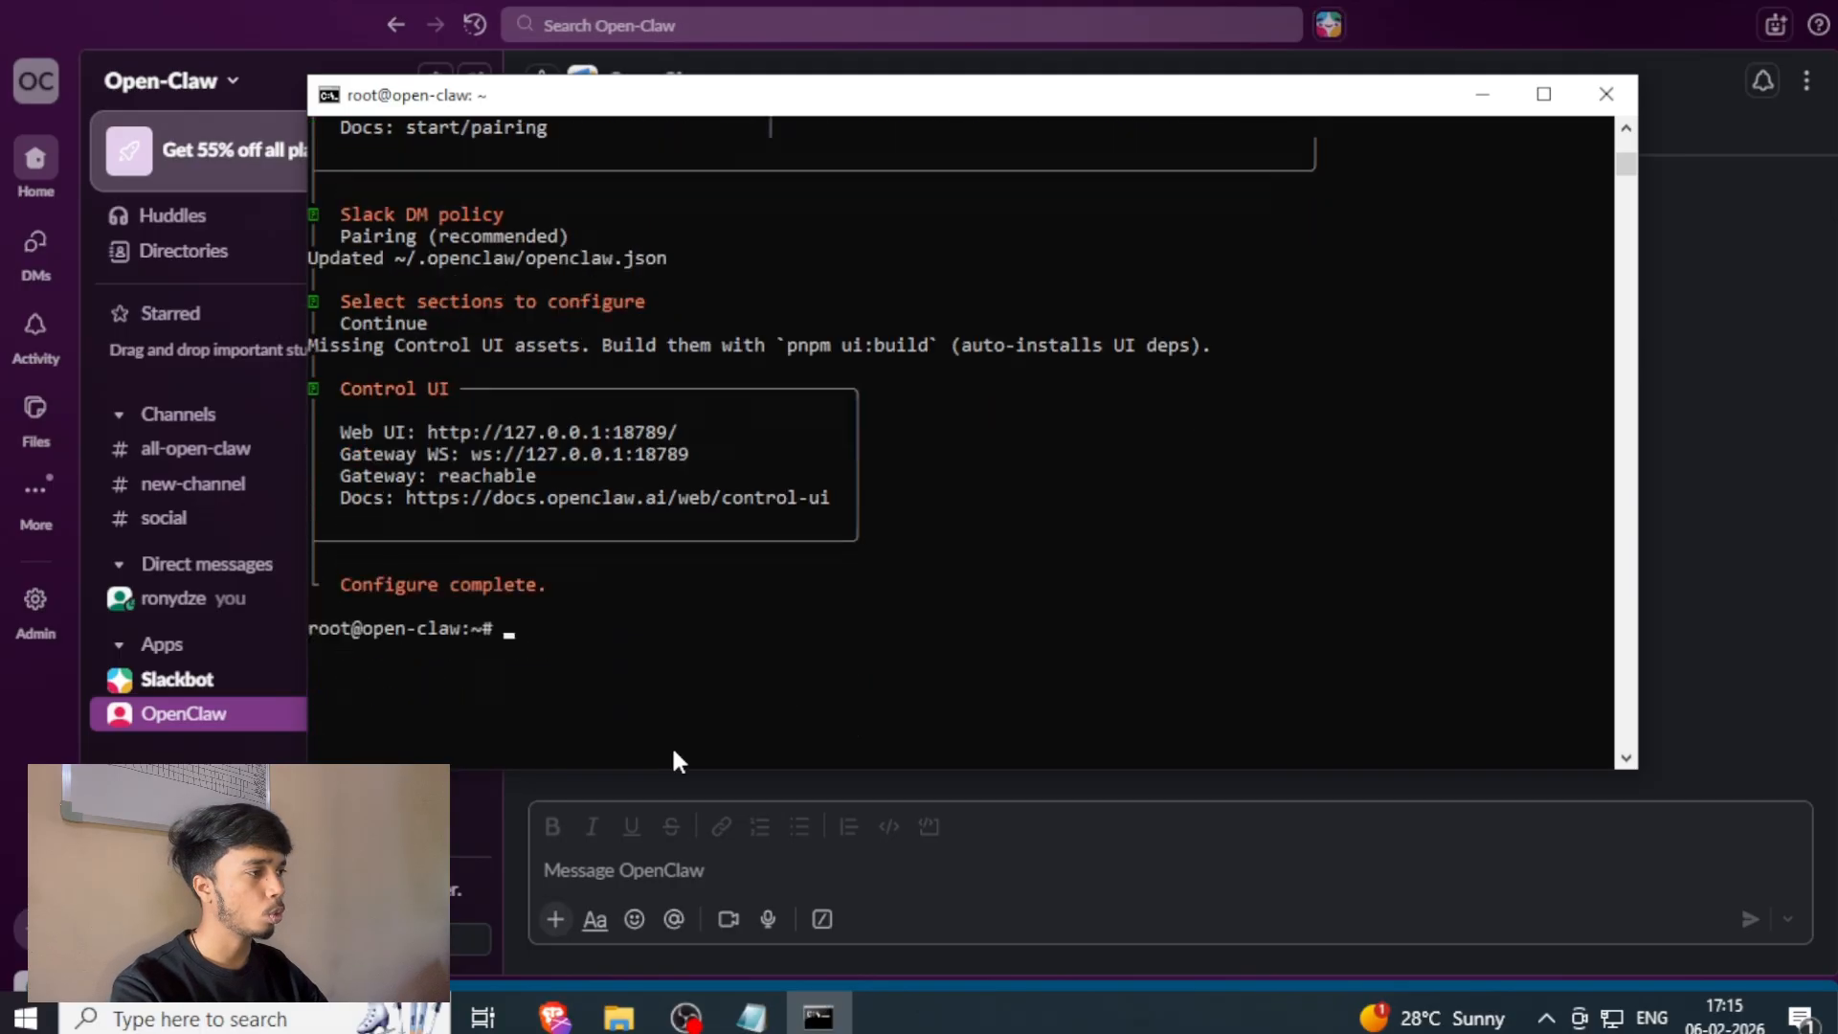
# Switch to Slack and send the message "hi" to the OpenClaw app.
pyautogui.click(1067, 908)
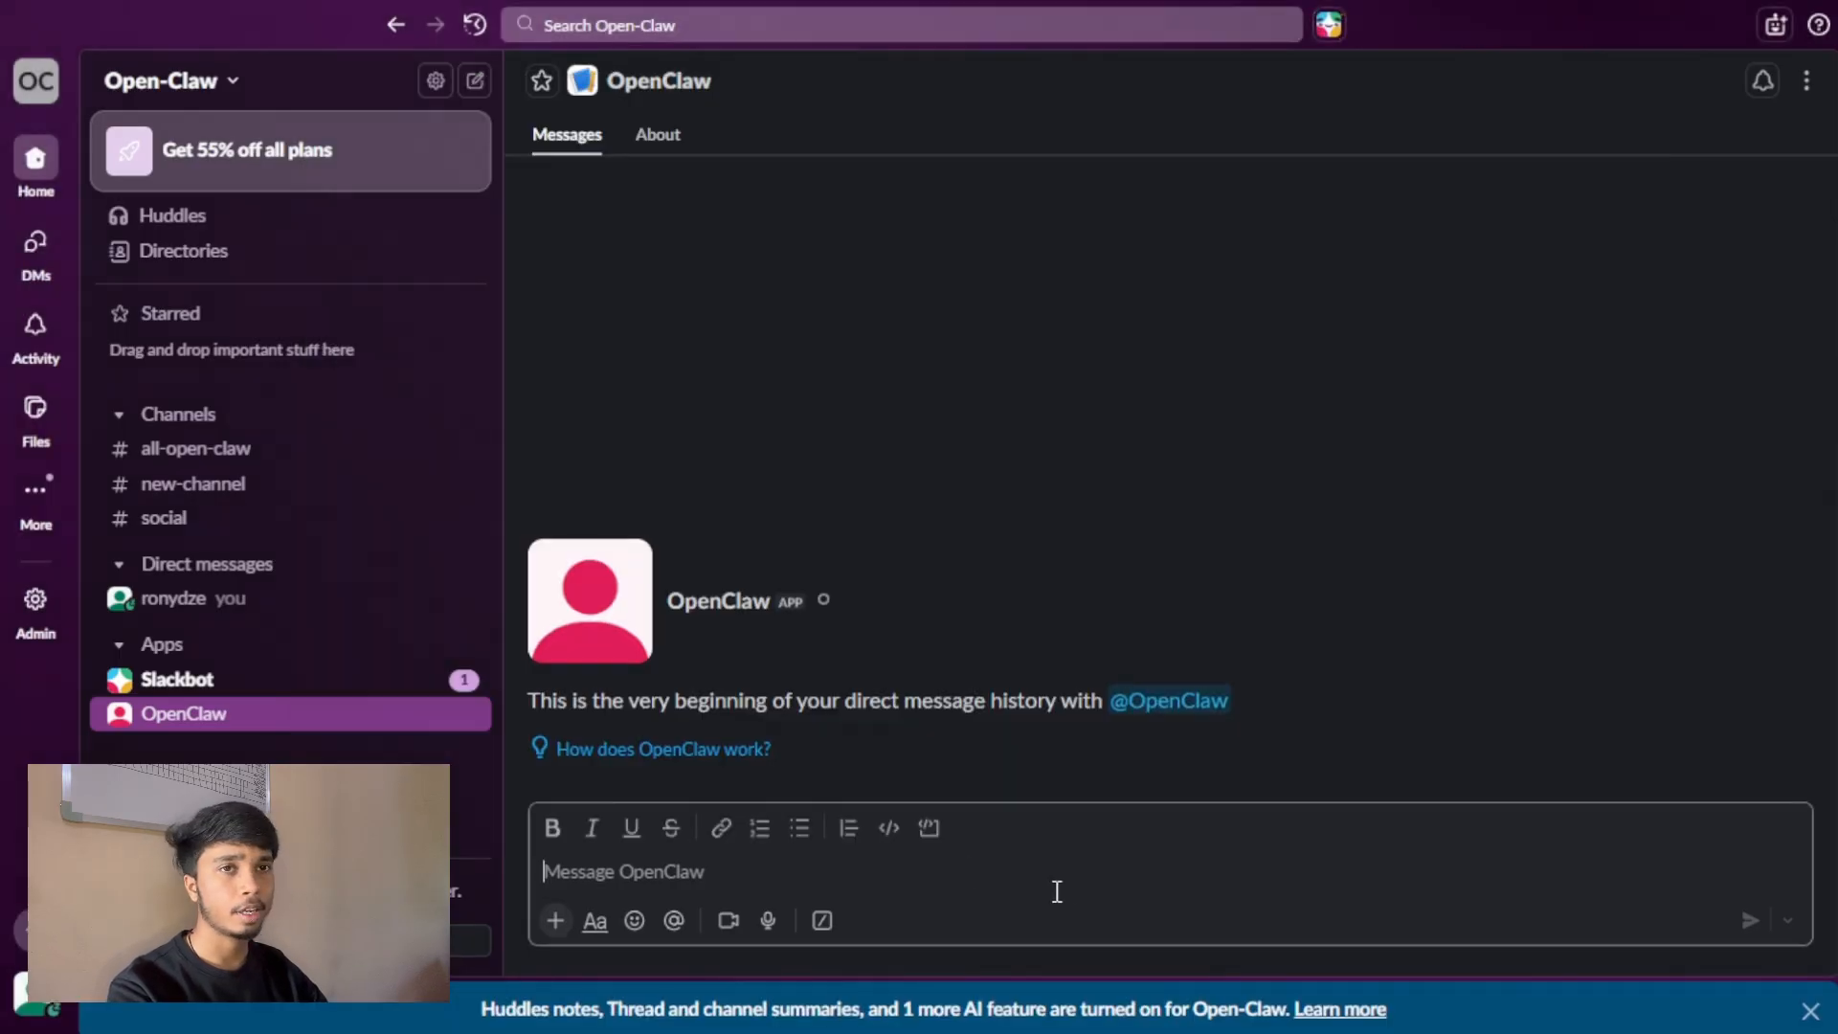
pyautogui.write('hi')
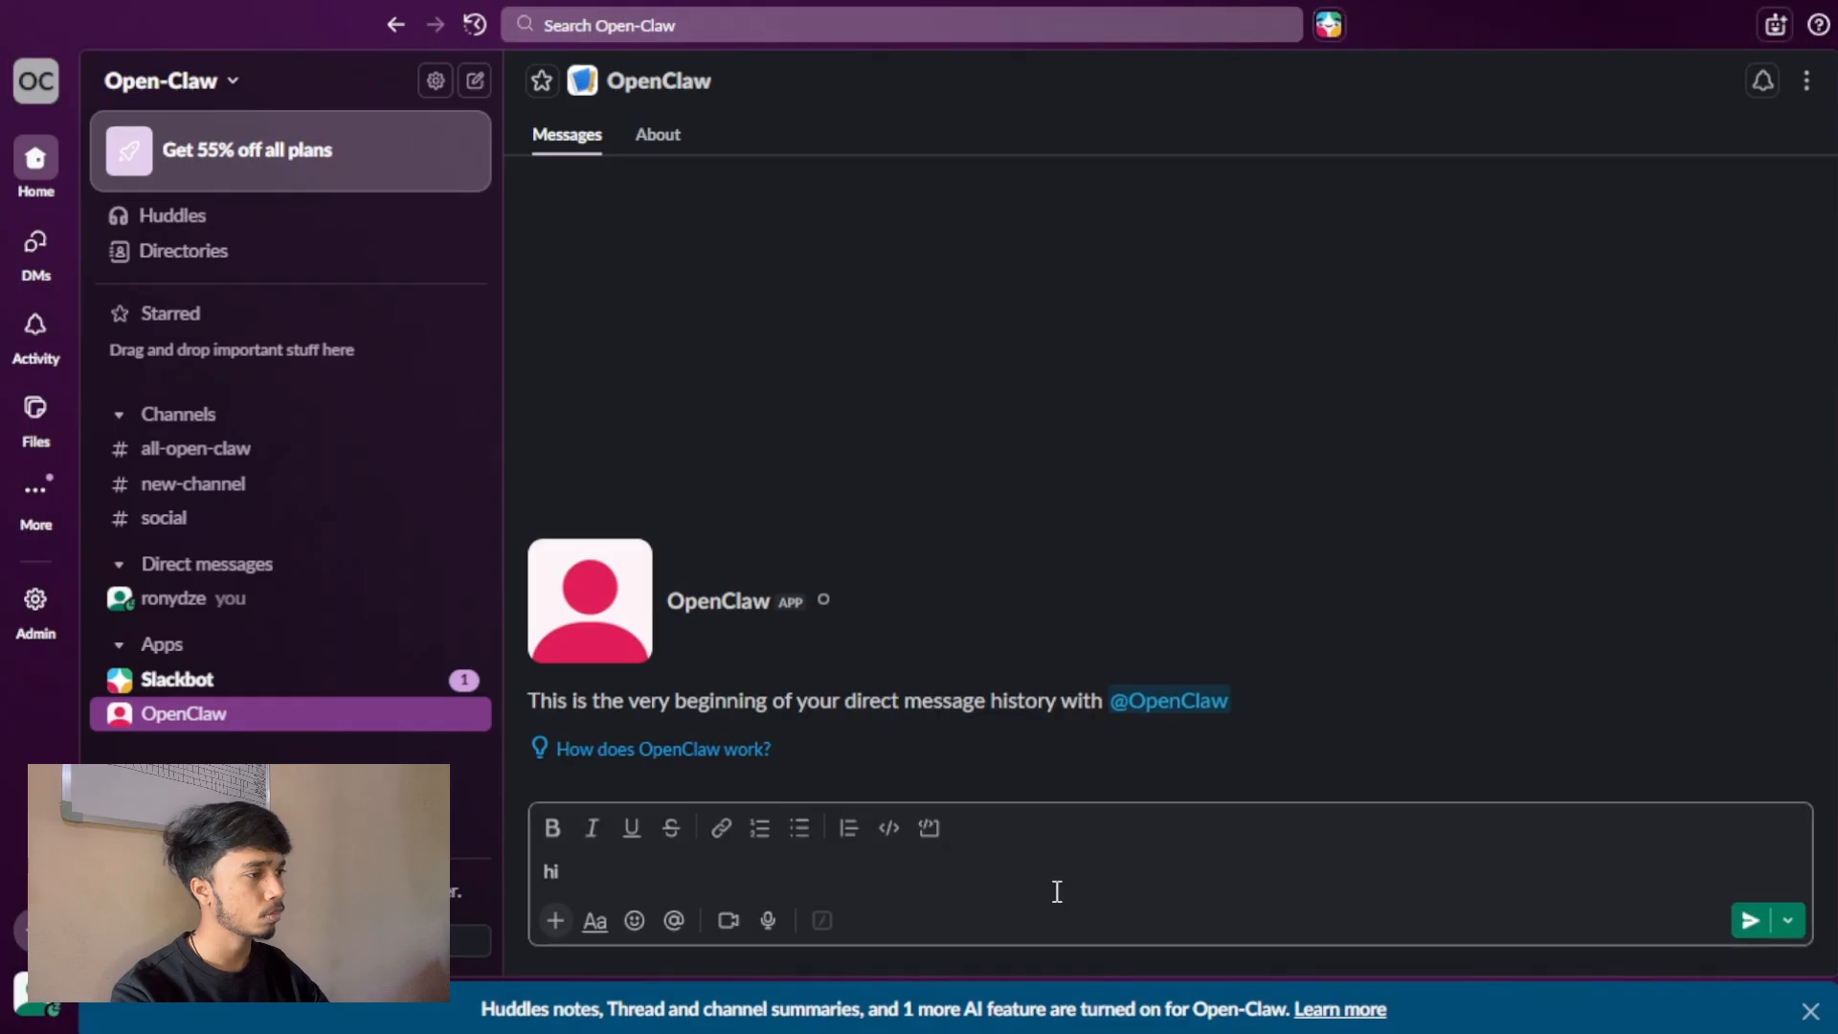
pyautogui.press('Return')
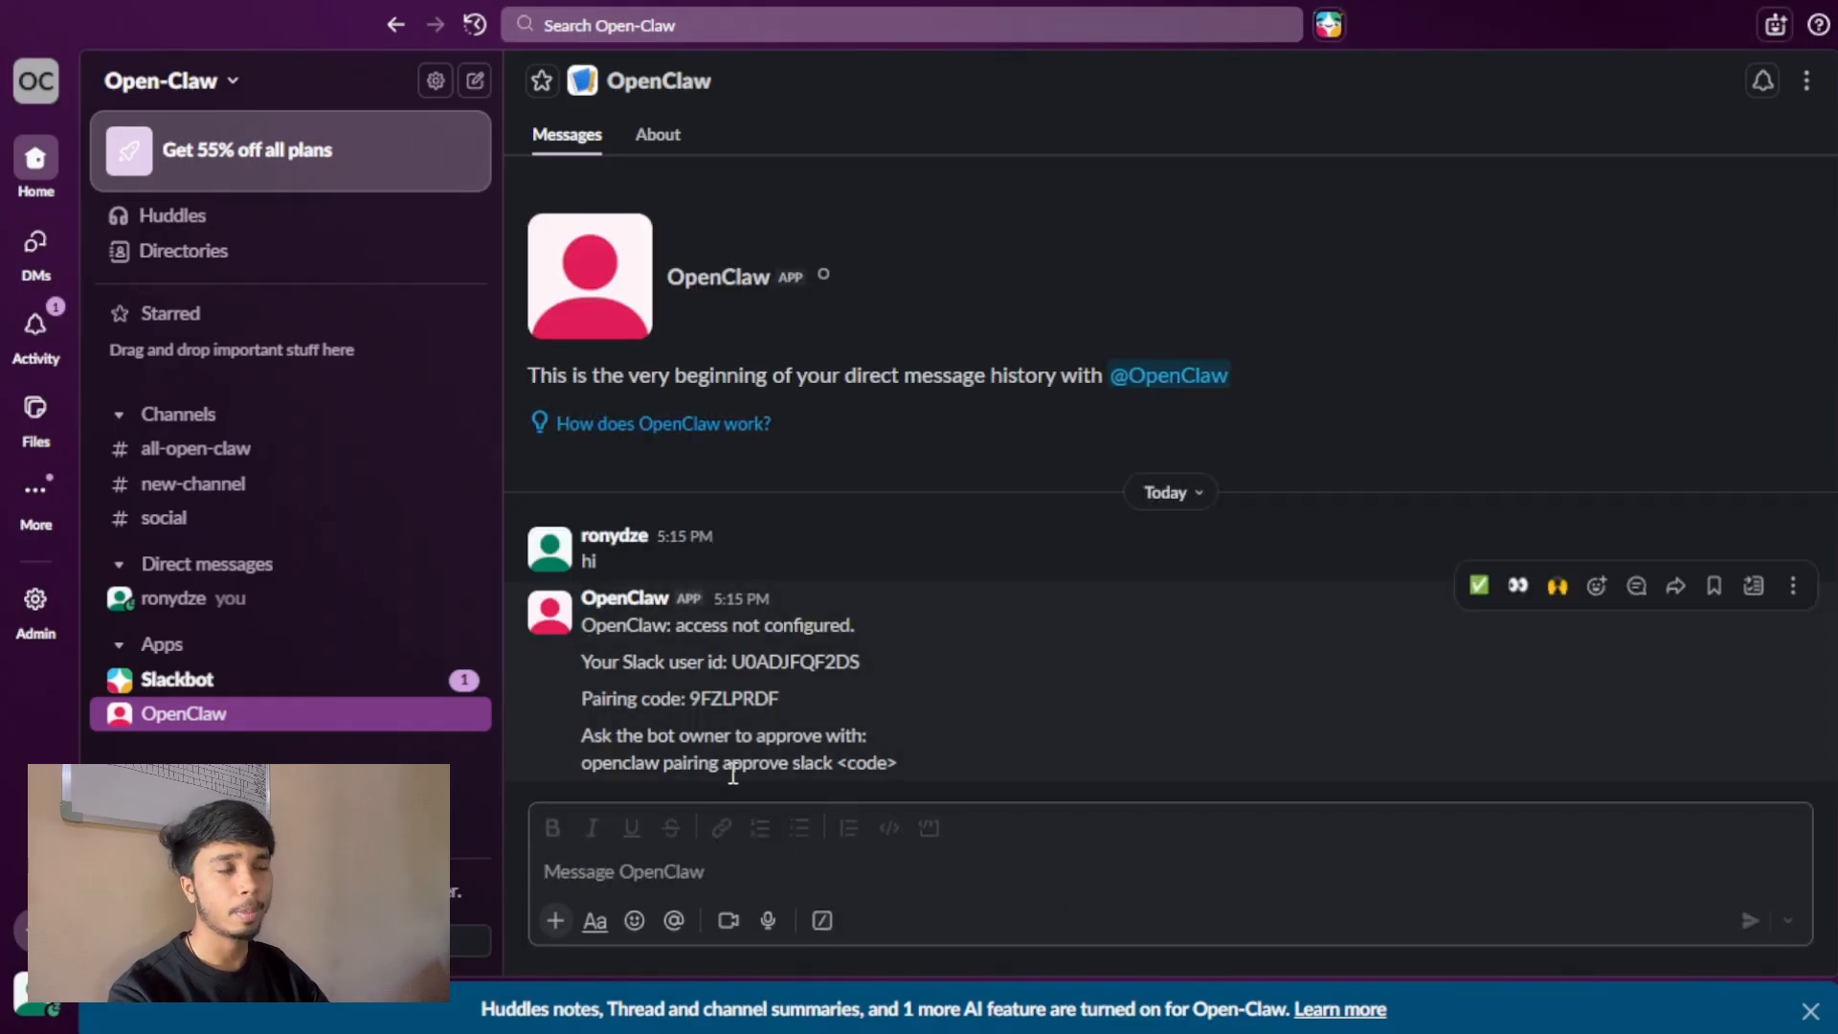
# Compose the "openclaw pairing approve slack" command with the pairing code from the bot's reply and run it in the terminal.
pyautogui.tripleClick(763, 763)
pyautogui.hotkey('ctrl', 'c')
pyautogui.click(759, 874)
pyautogui.hotkey('ctrl', 'v')
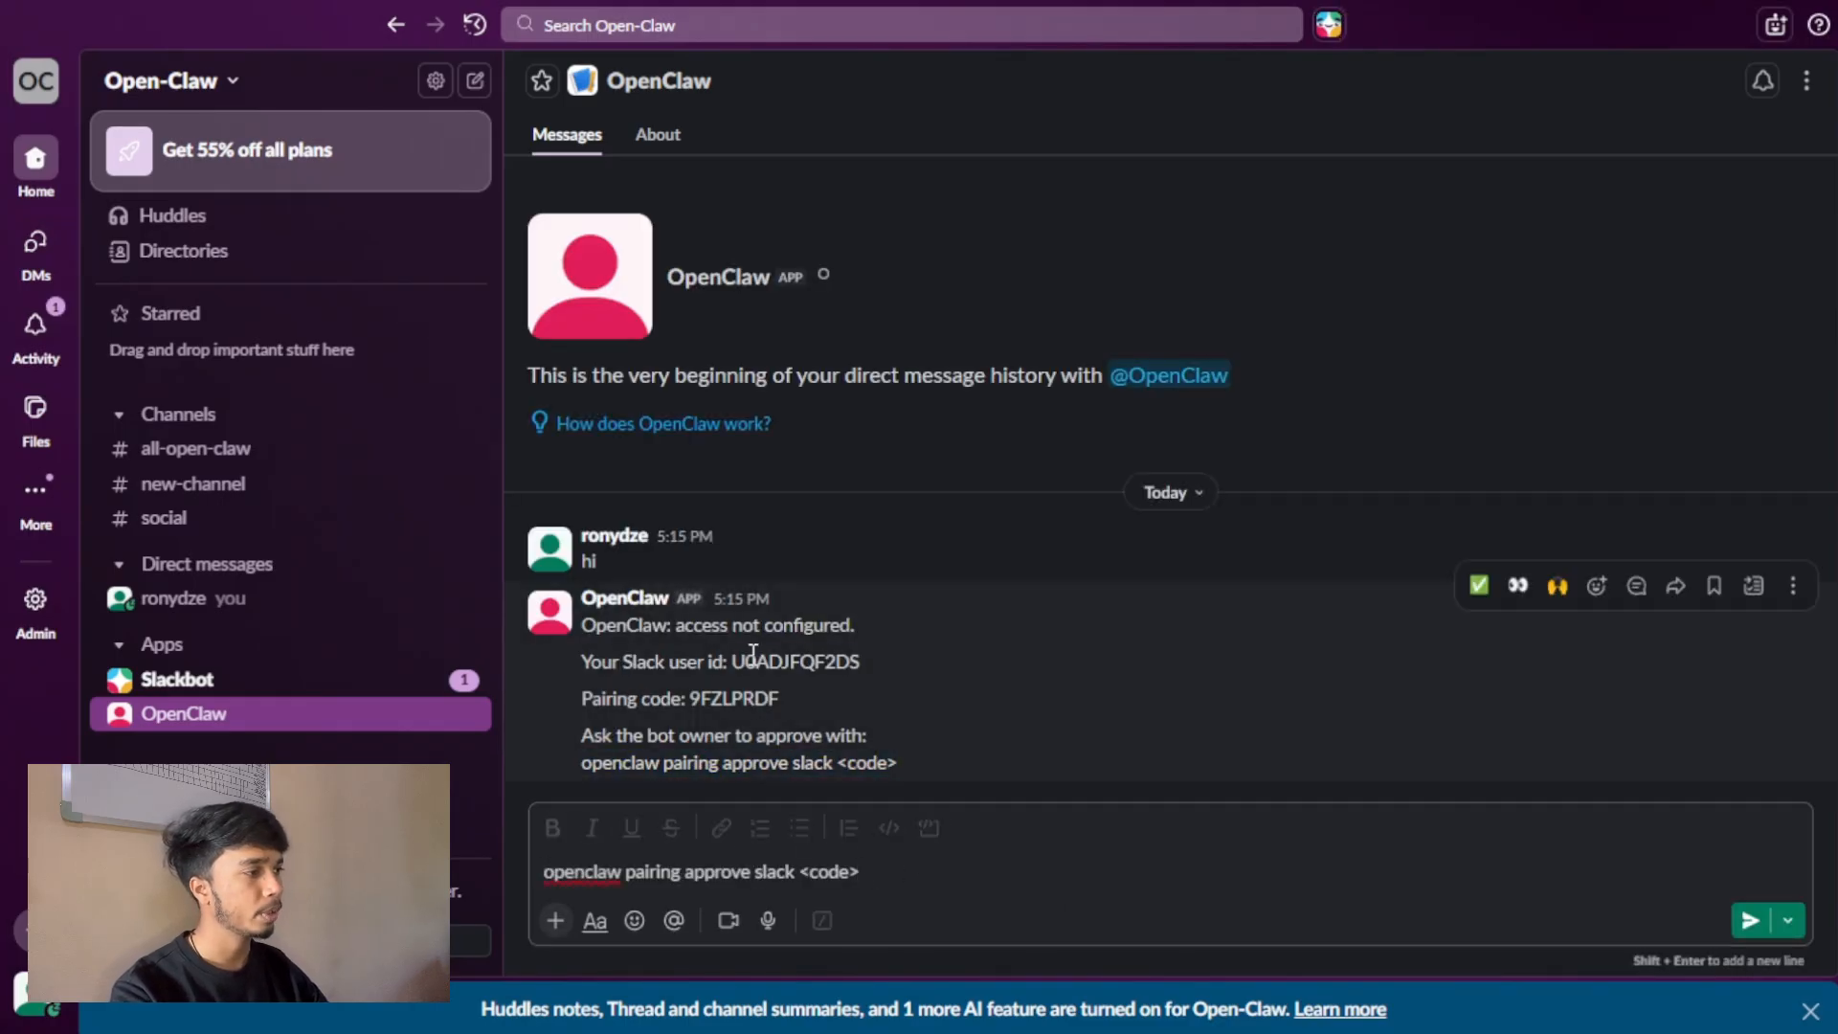
pyautogui.doubleClick(753, 661)
pyautogui.doubleClick(742, 698)
pyautogui.moveTo(861, 872); pyautogui.dragTo(813, 871)
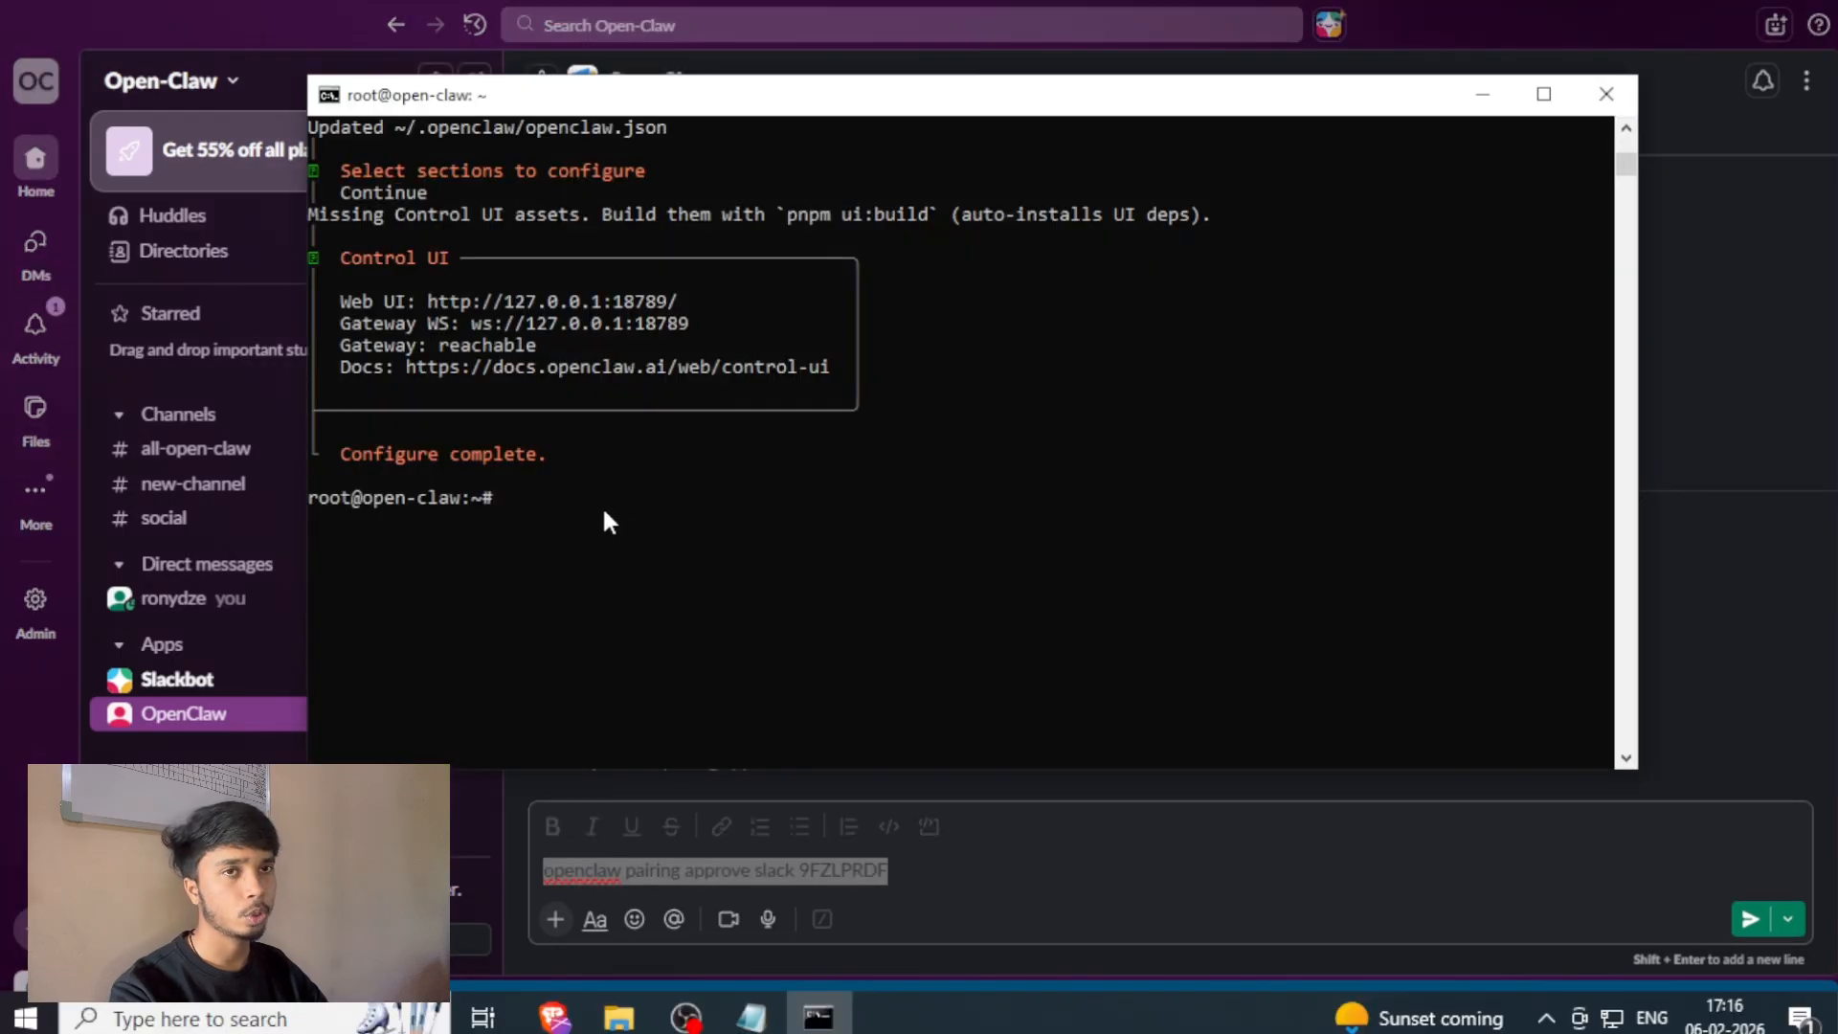
pyautogui.rightClick(603, 513)
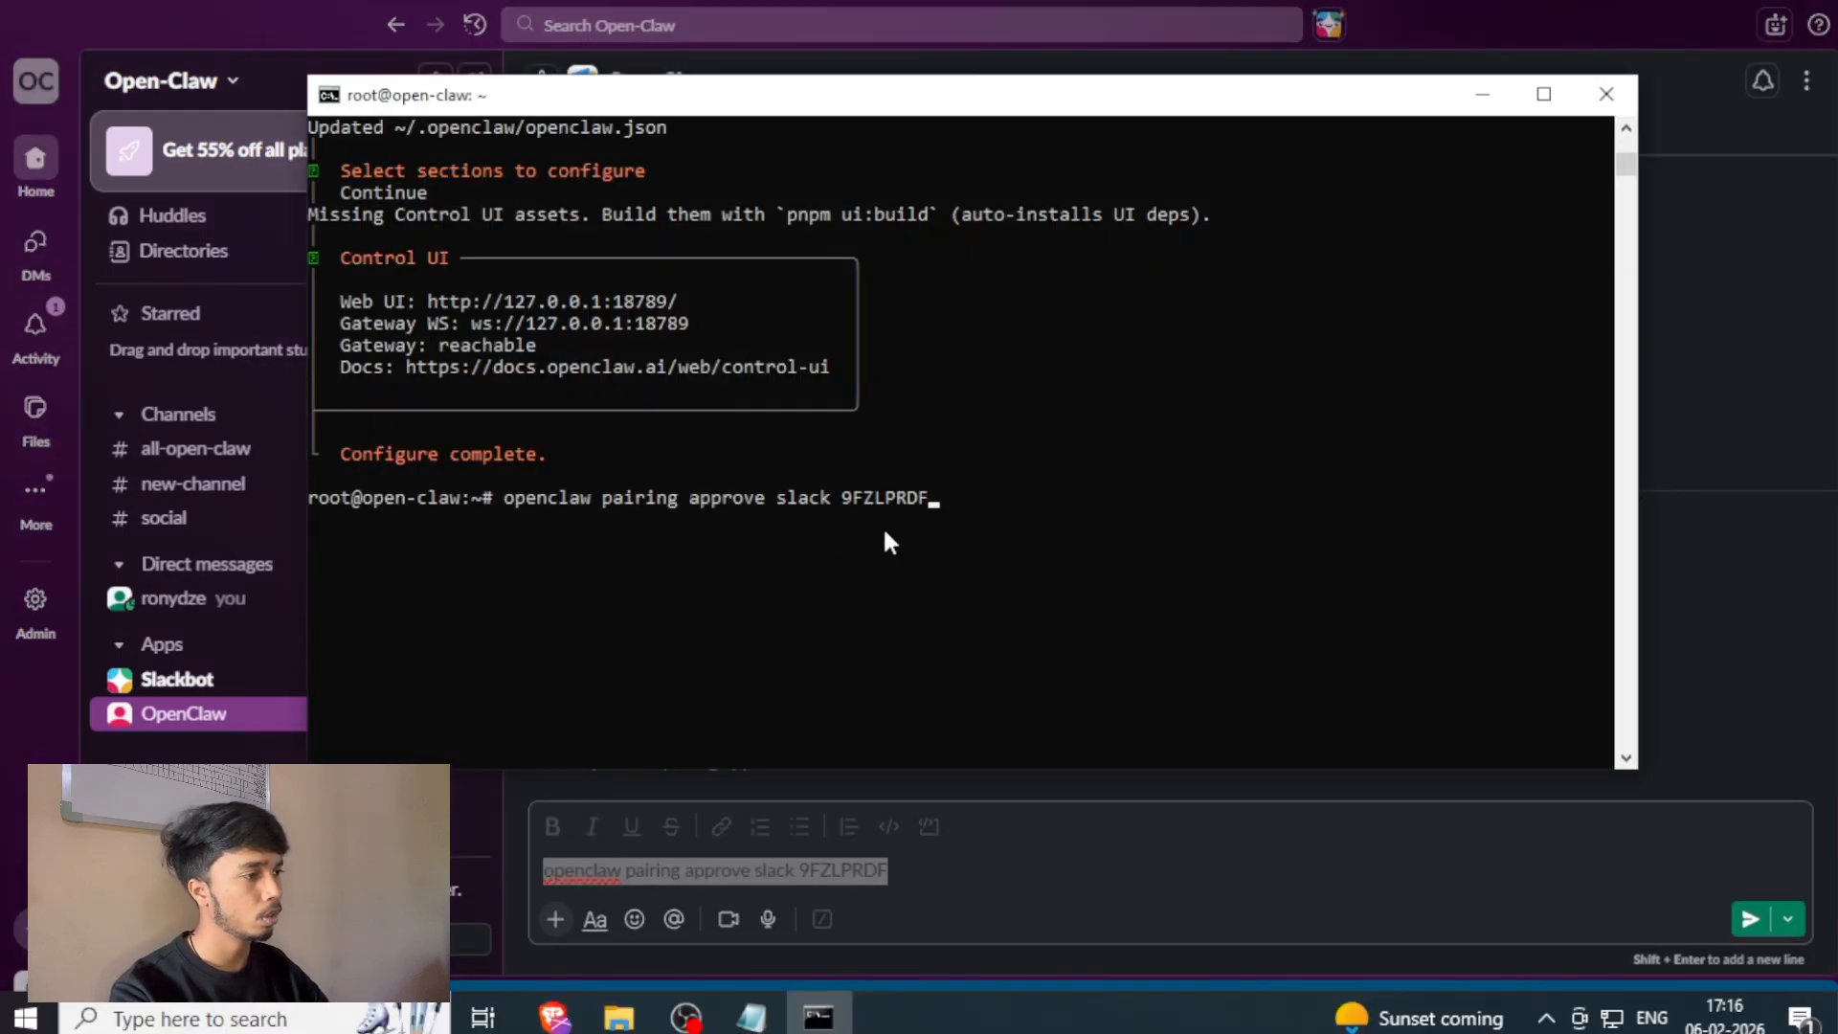
pyautogui.press('Return')
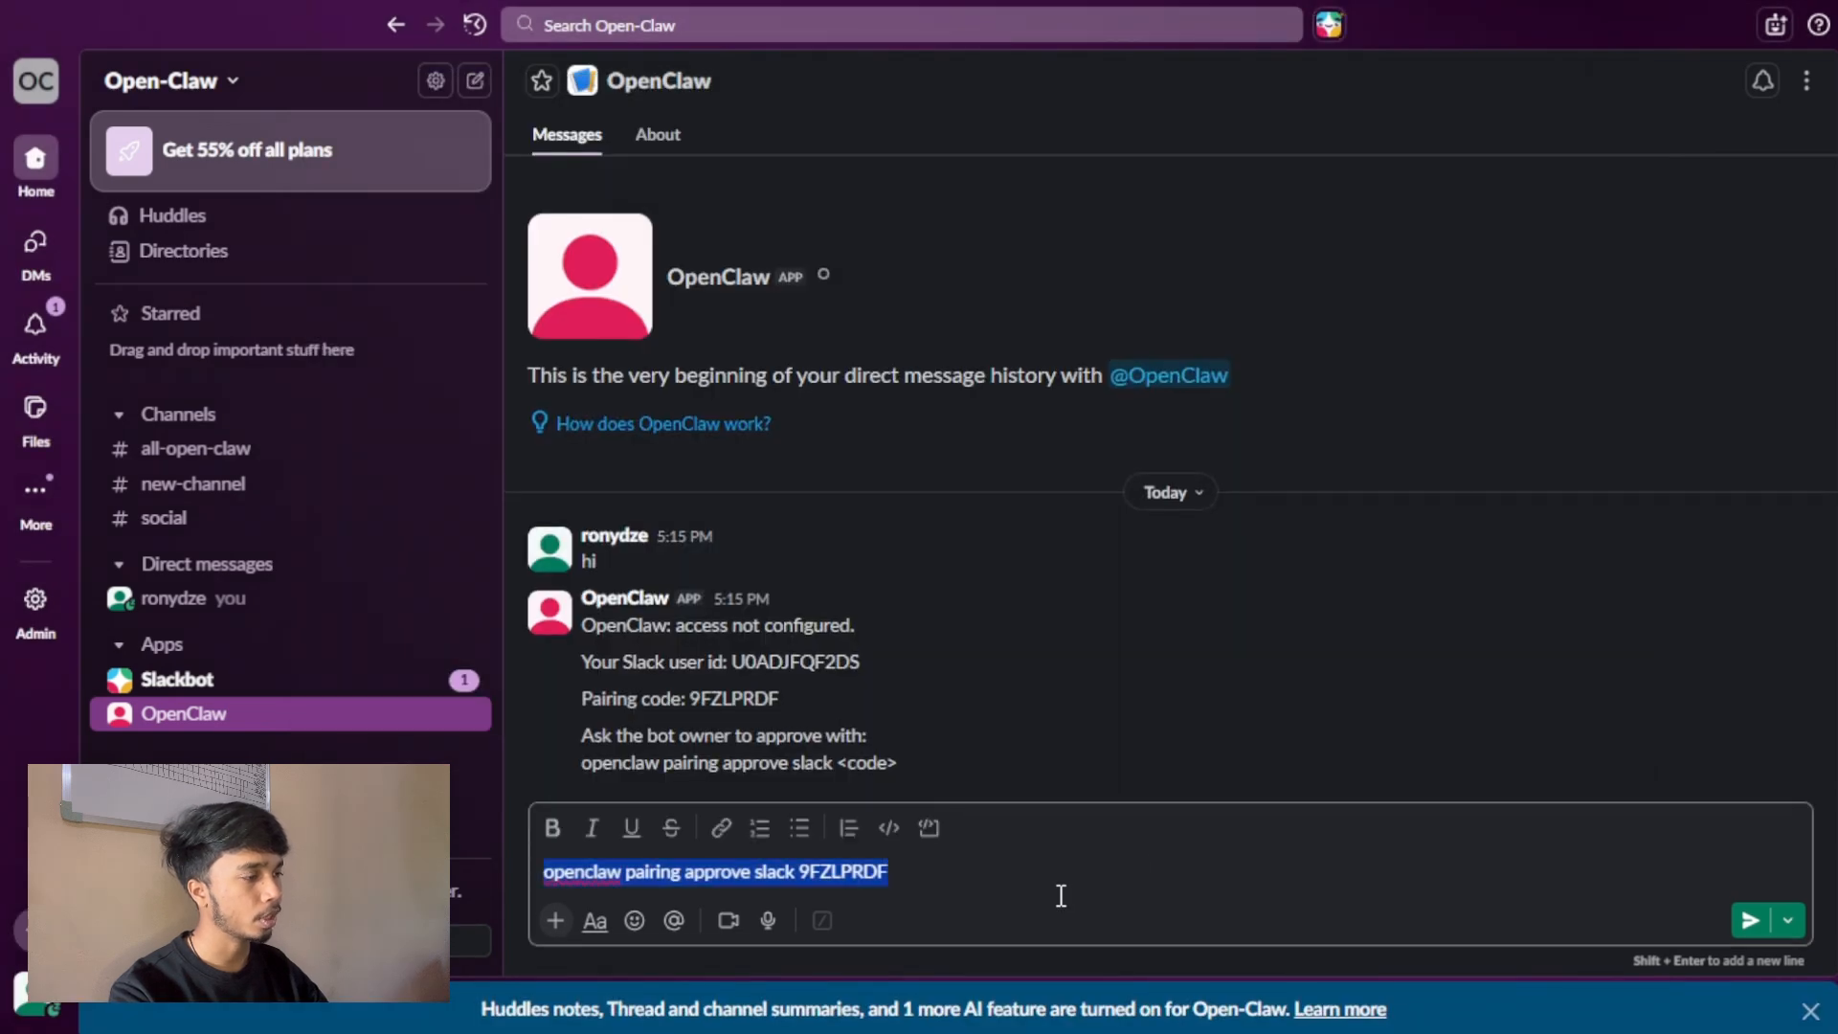
# Replace the drafted command in the OpenClaw direct message with "hey" and send it.
pyautogui.write('hey')
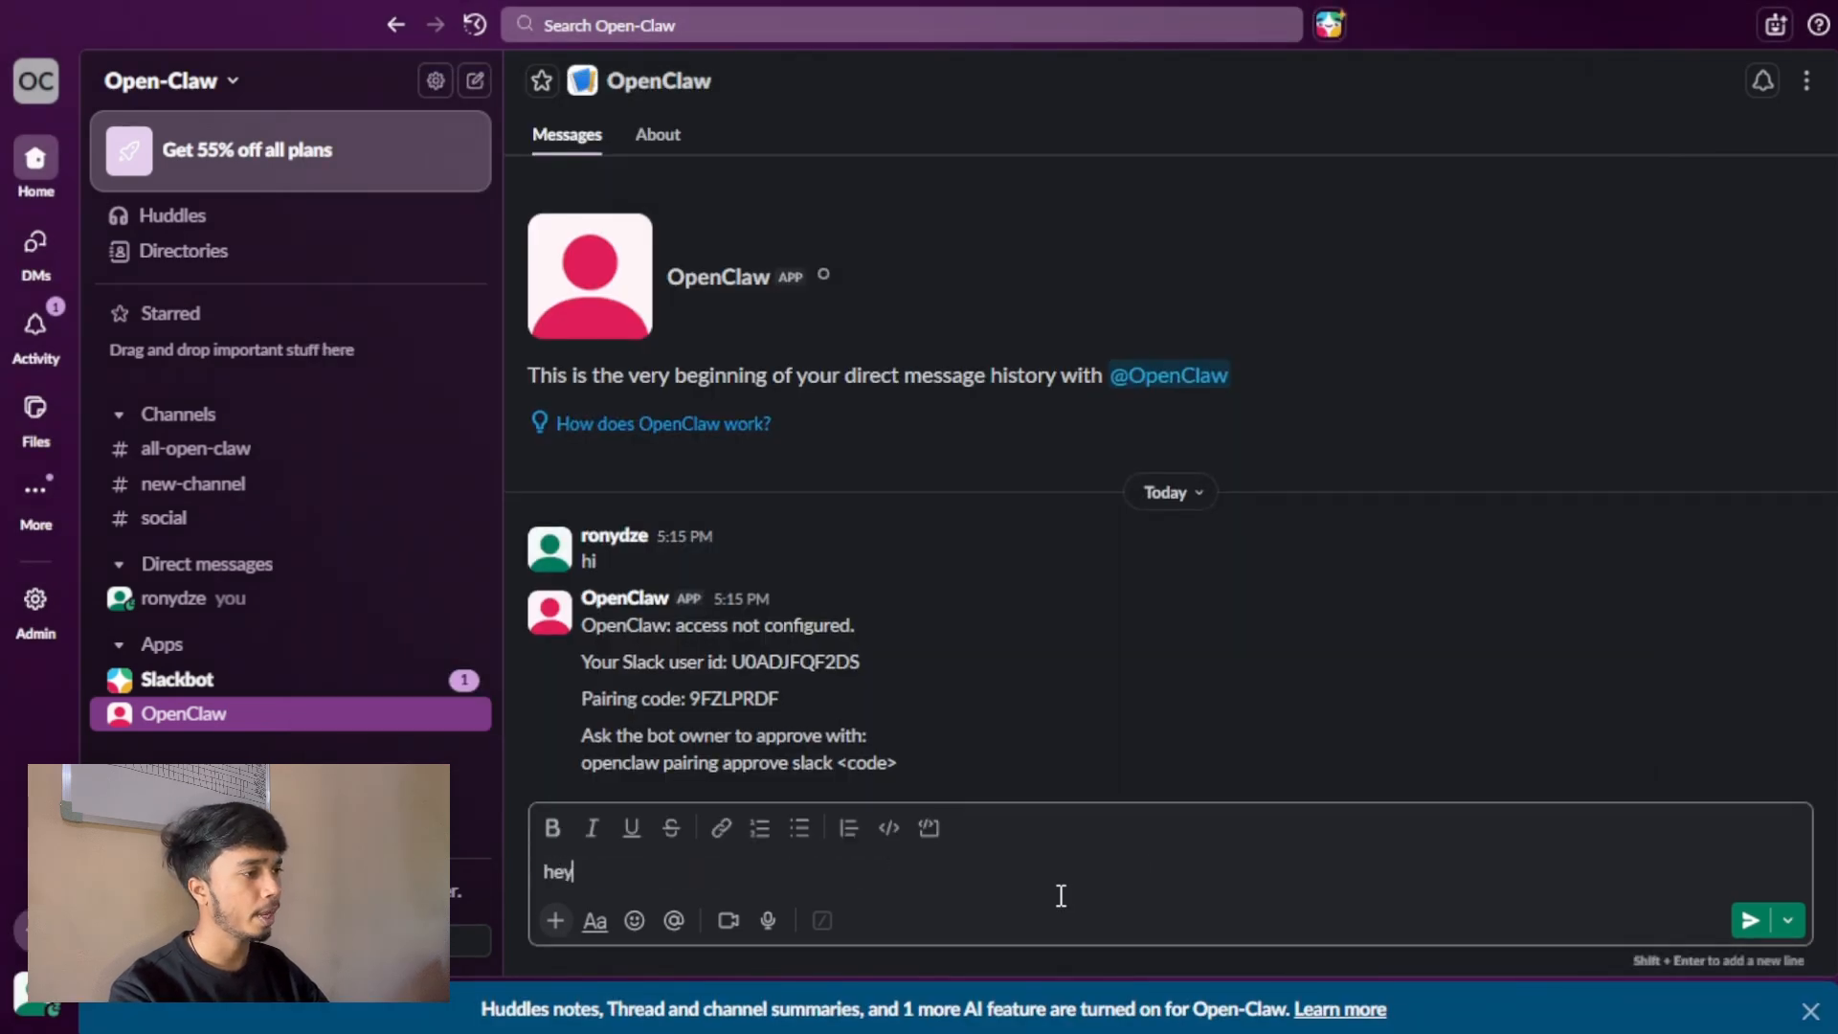
pyautogui.press('Return')
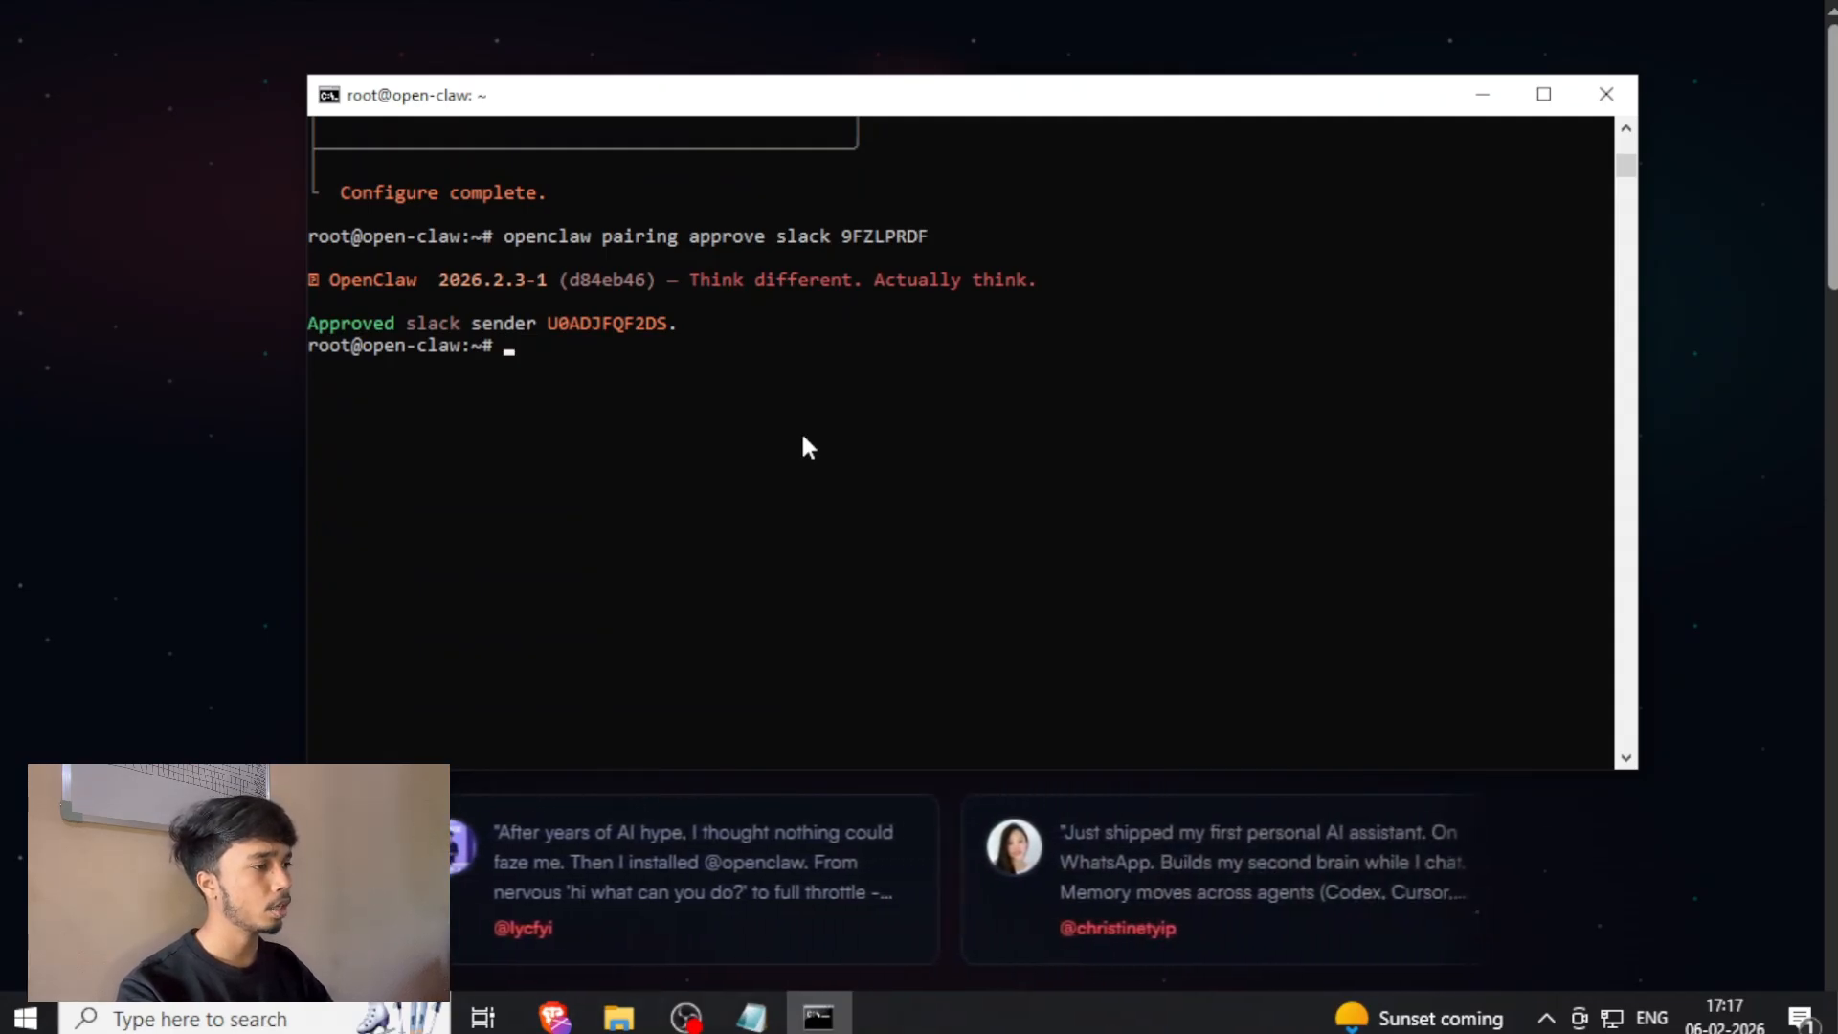
# Run "openclaw config" in the terminal, keep the Gateway on Local (this machine), and open the Channels section.
pyautogui.write('openclaw config')
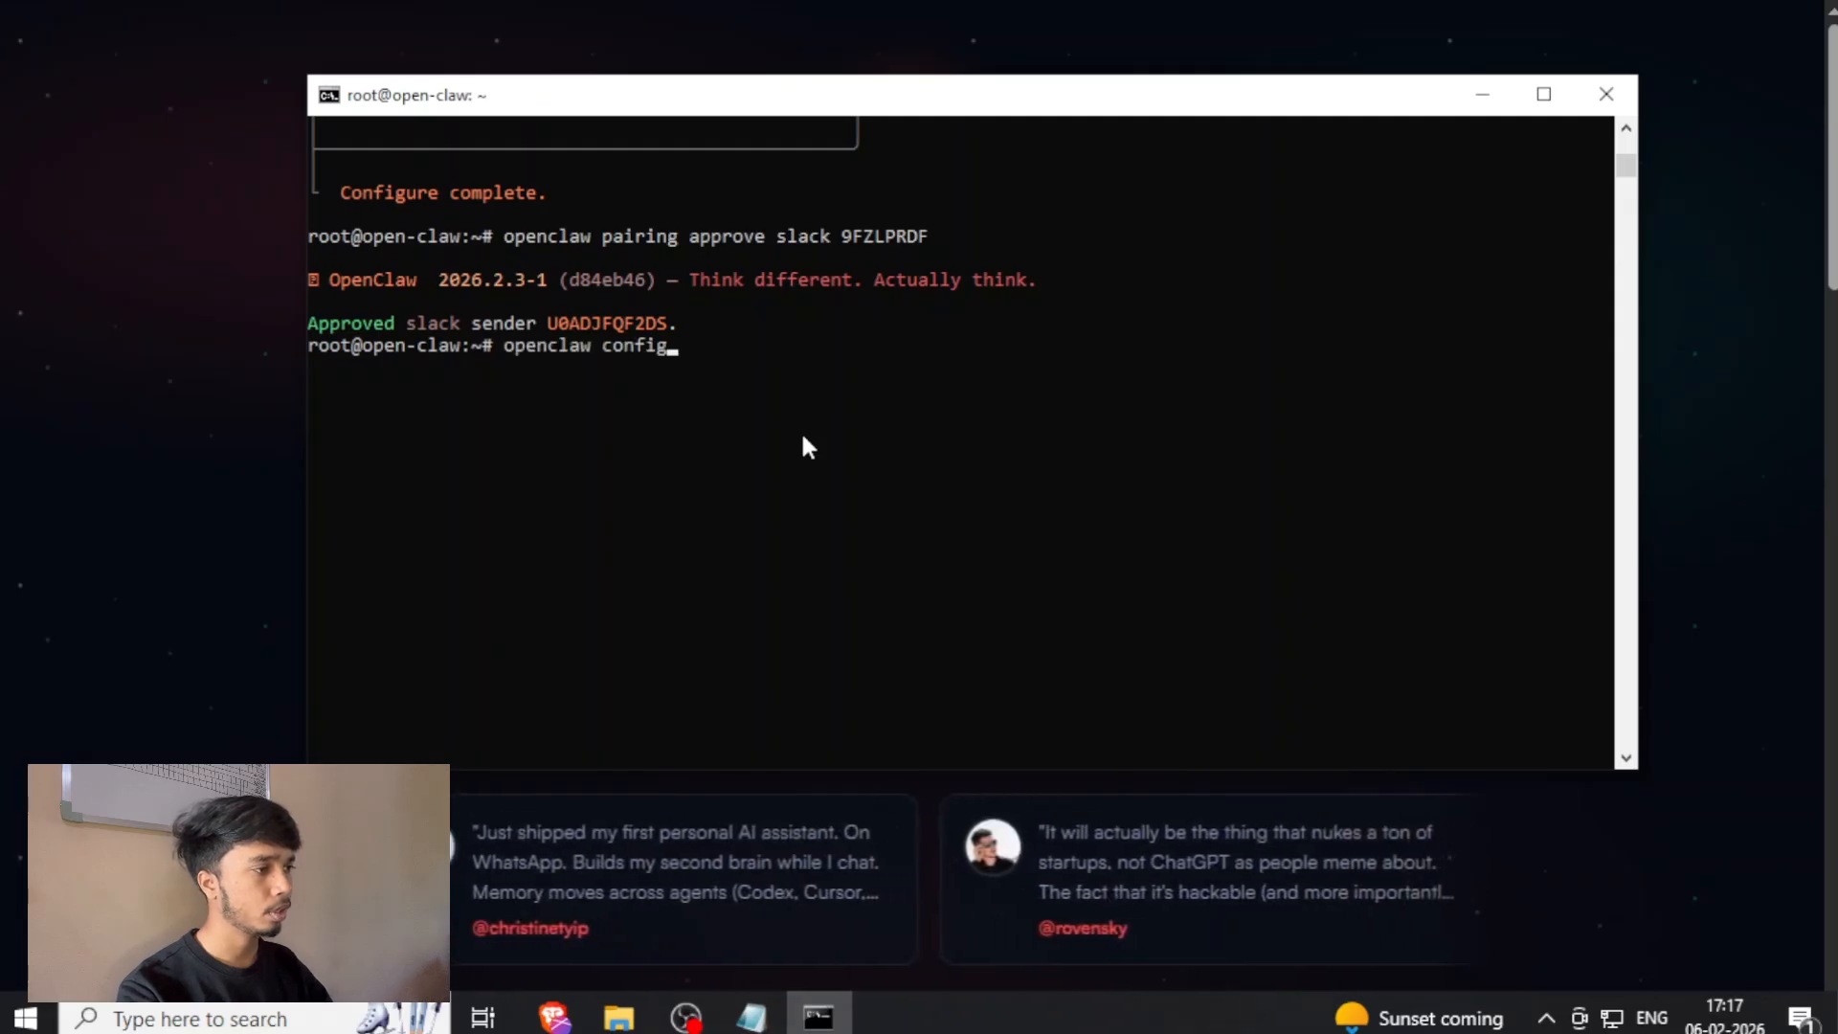
pyautogui.press('Return')
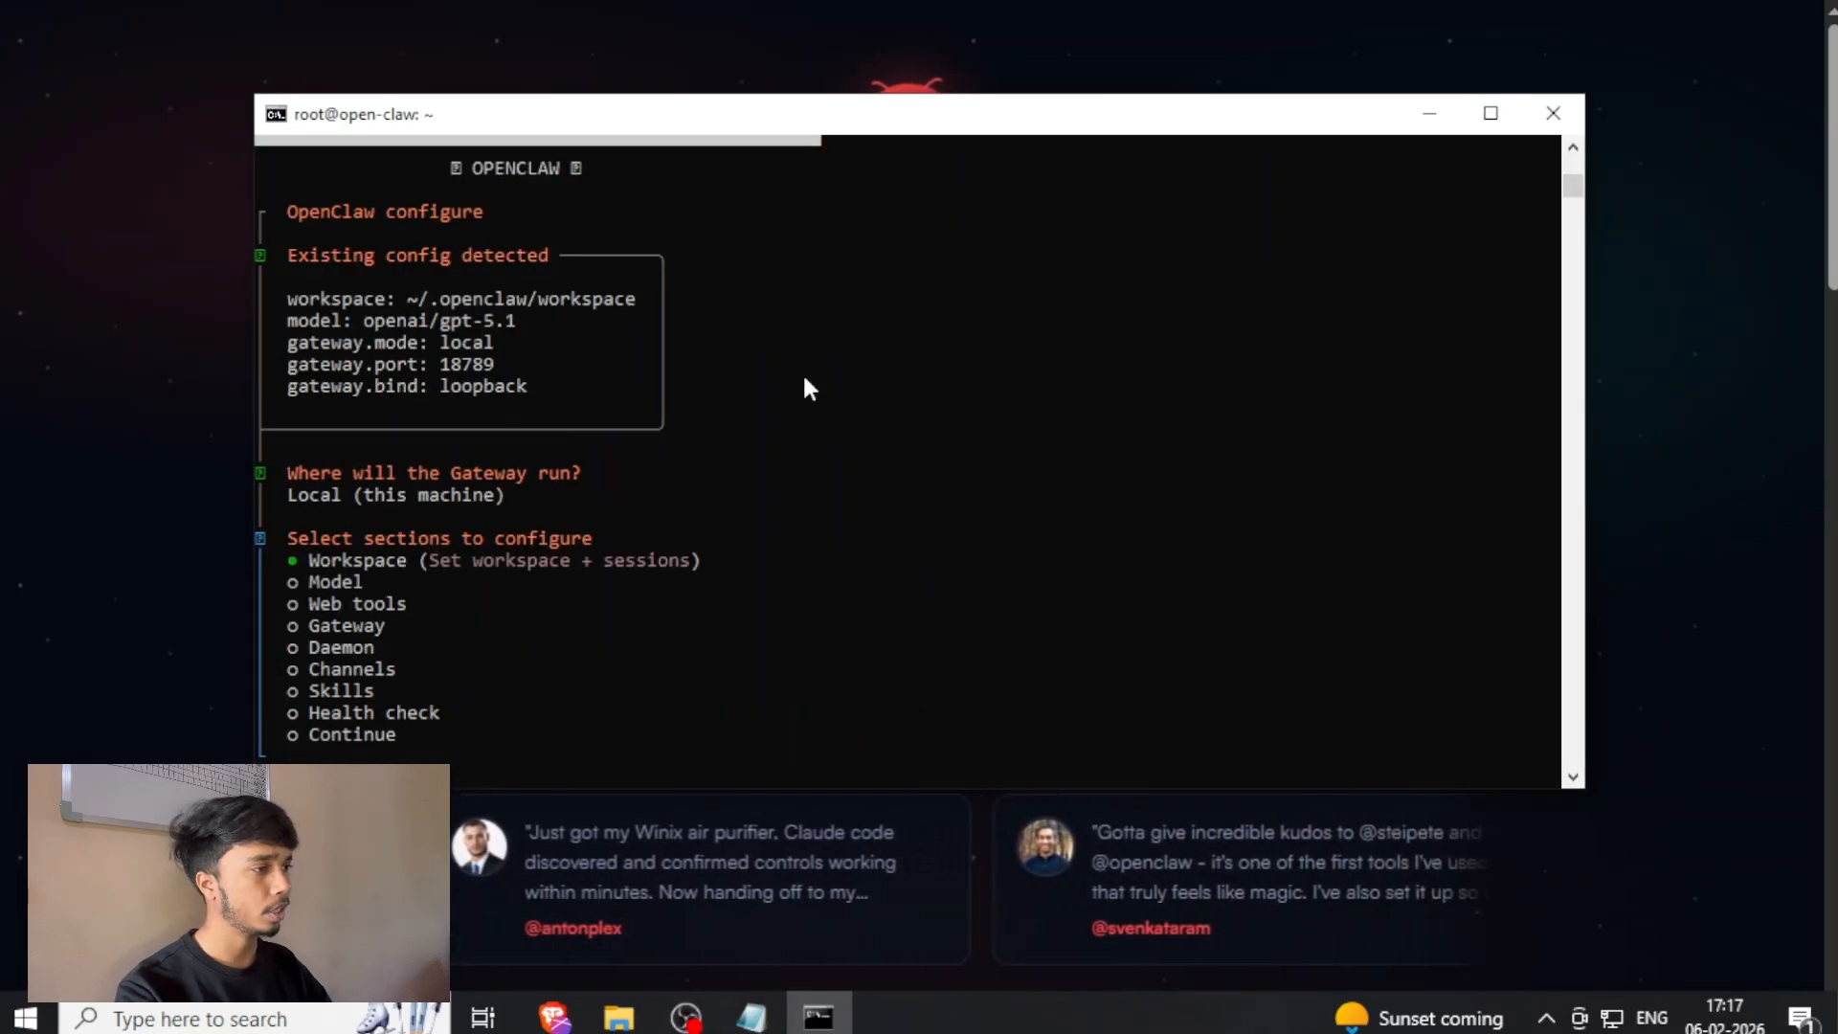
pyautogui.press('Down')
pyautogui.press('Down')
pyautogui.press('Down')
pyautogui.press('Down')
pyautogui.press('Down')
pyautogui.press('Return')
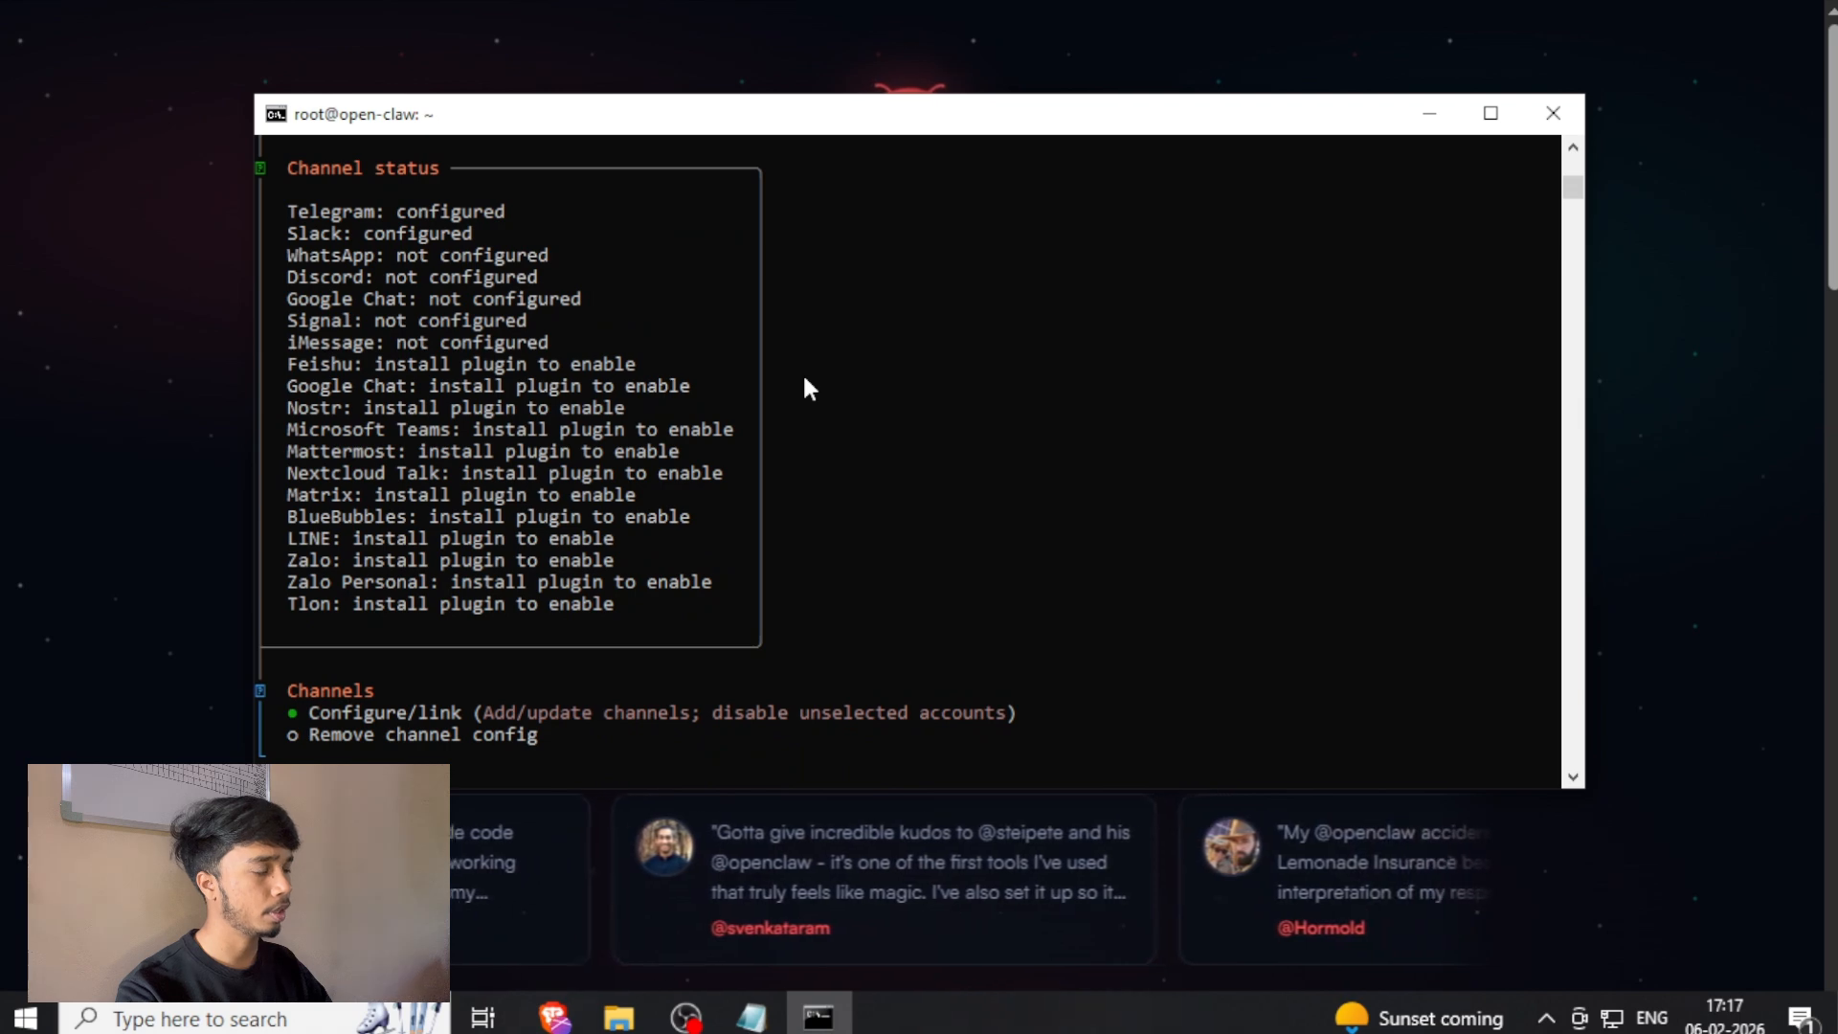
# Choose Configure/link for the channels and select Discord (Bot API) as the channel to set up.
pyautogui.press('Return')
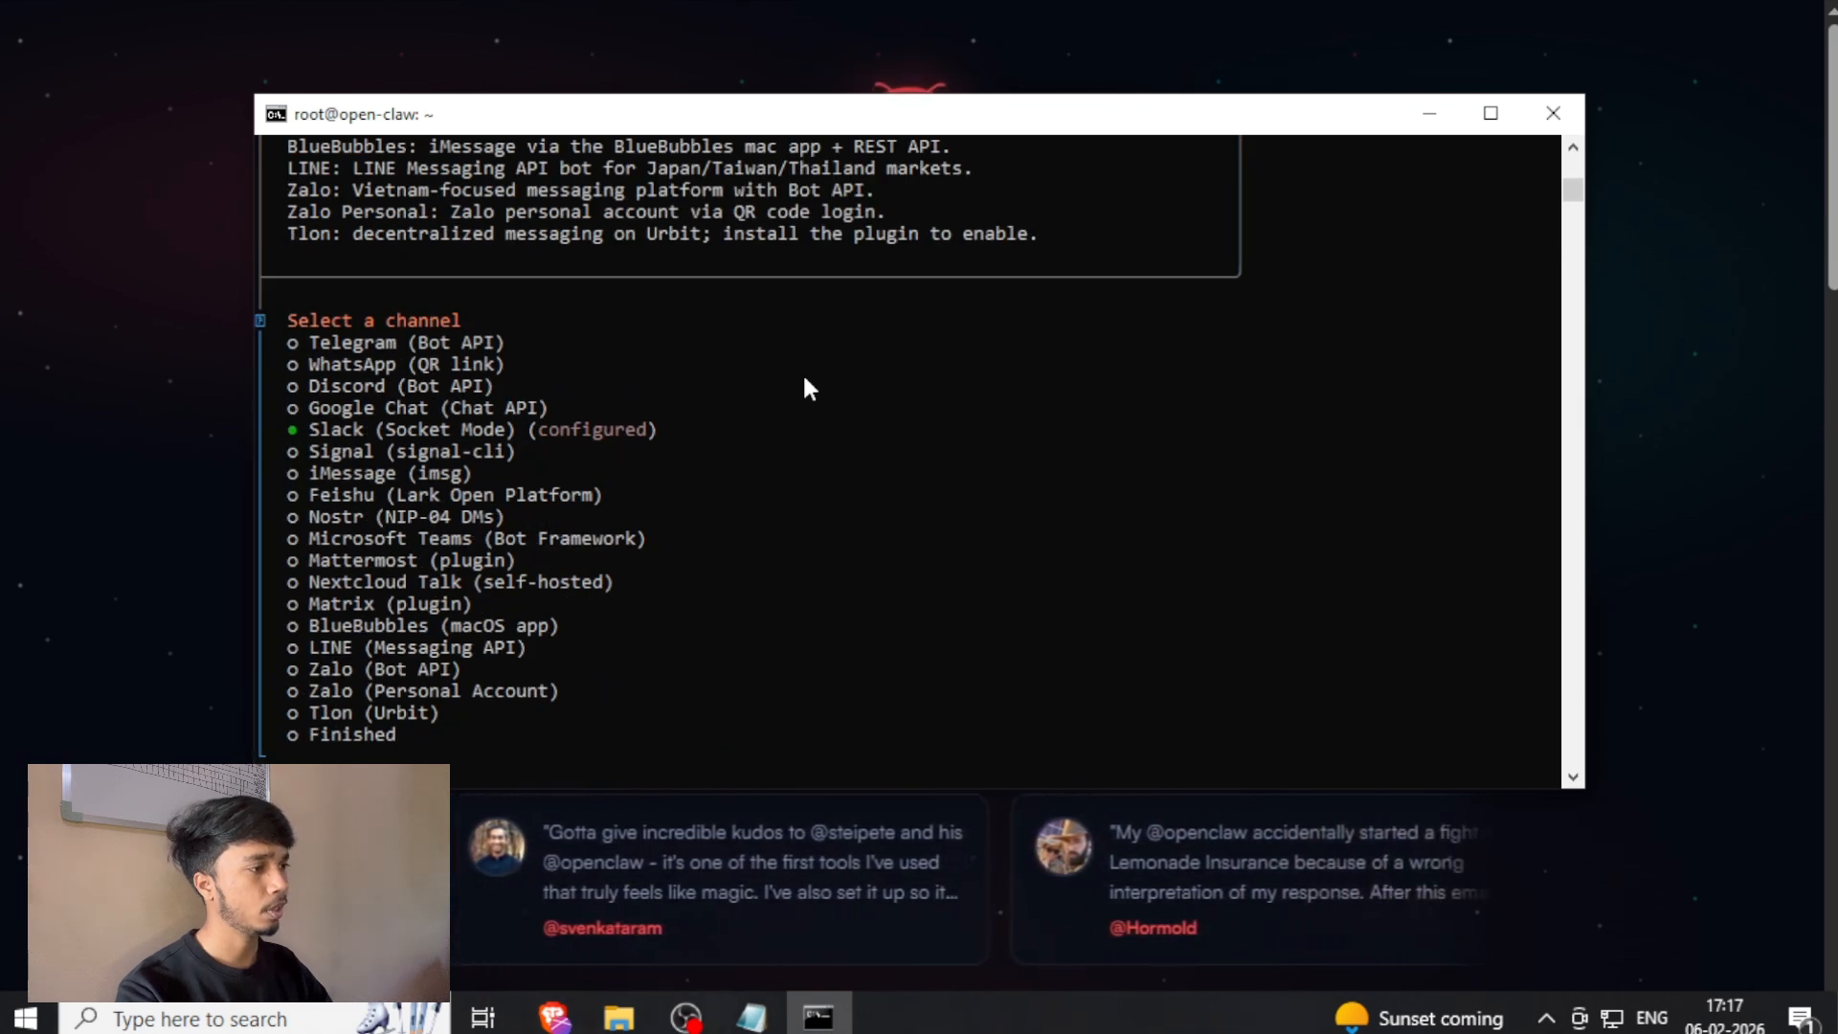
pyautogui.press('Up')
pyautogui.press('Up')
pyautogui.press('Return')
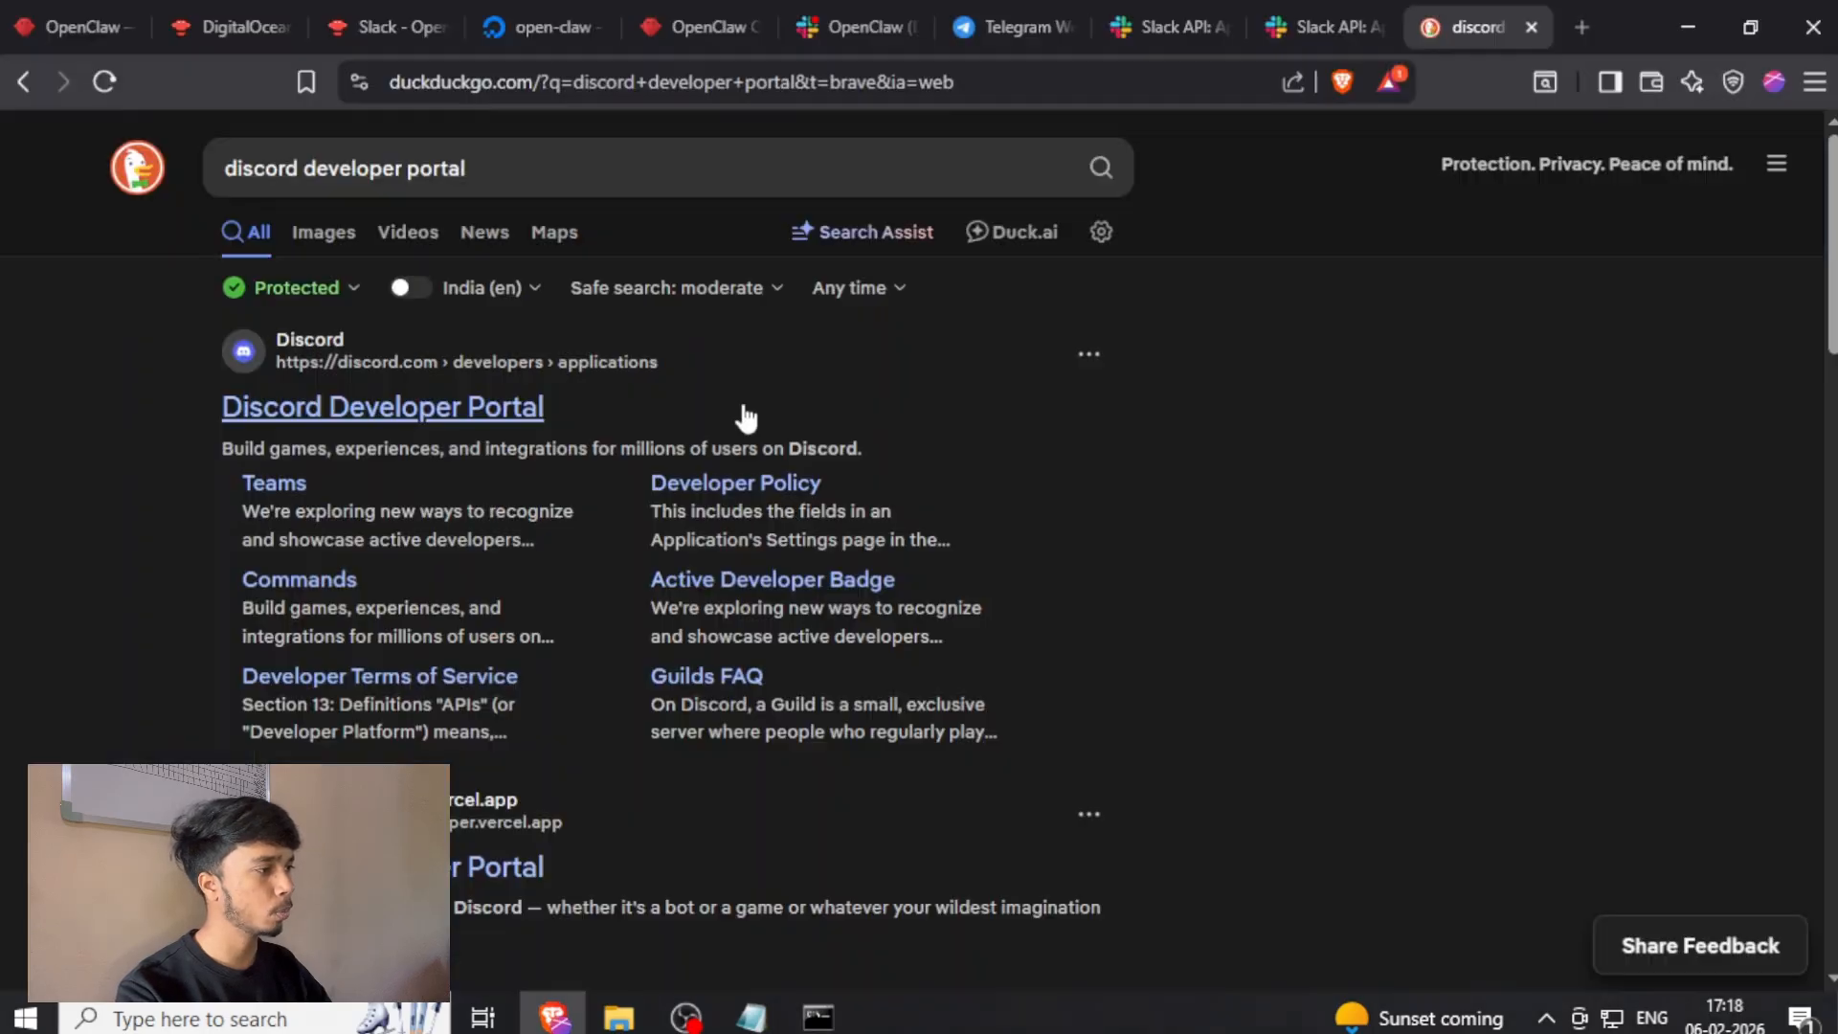
# Switch to the browser, open the Discord Developer Portal and create a new application named Gravity, accepting the terms.
pyautogui.click(527, 409)
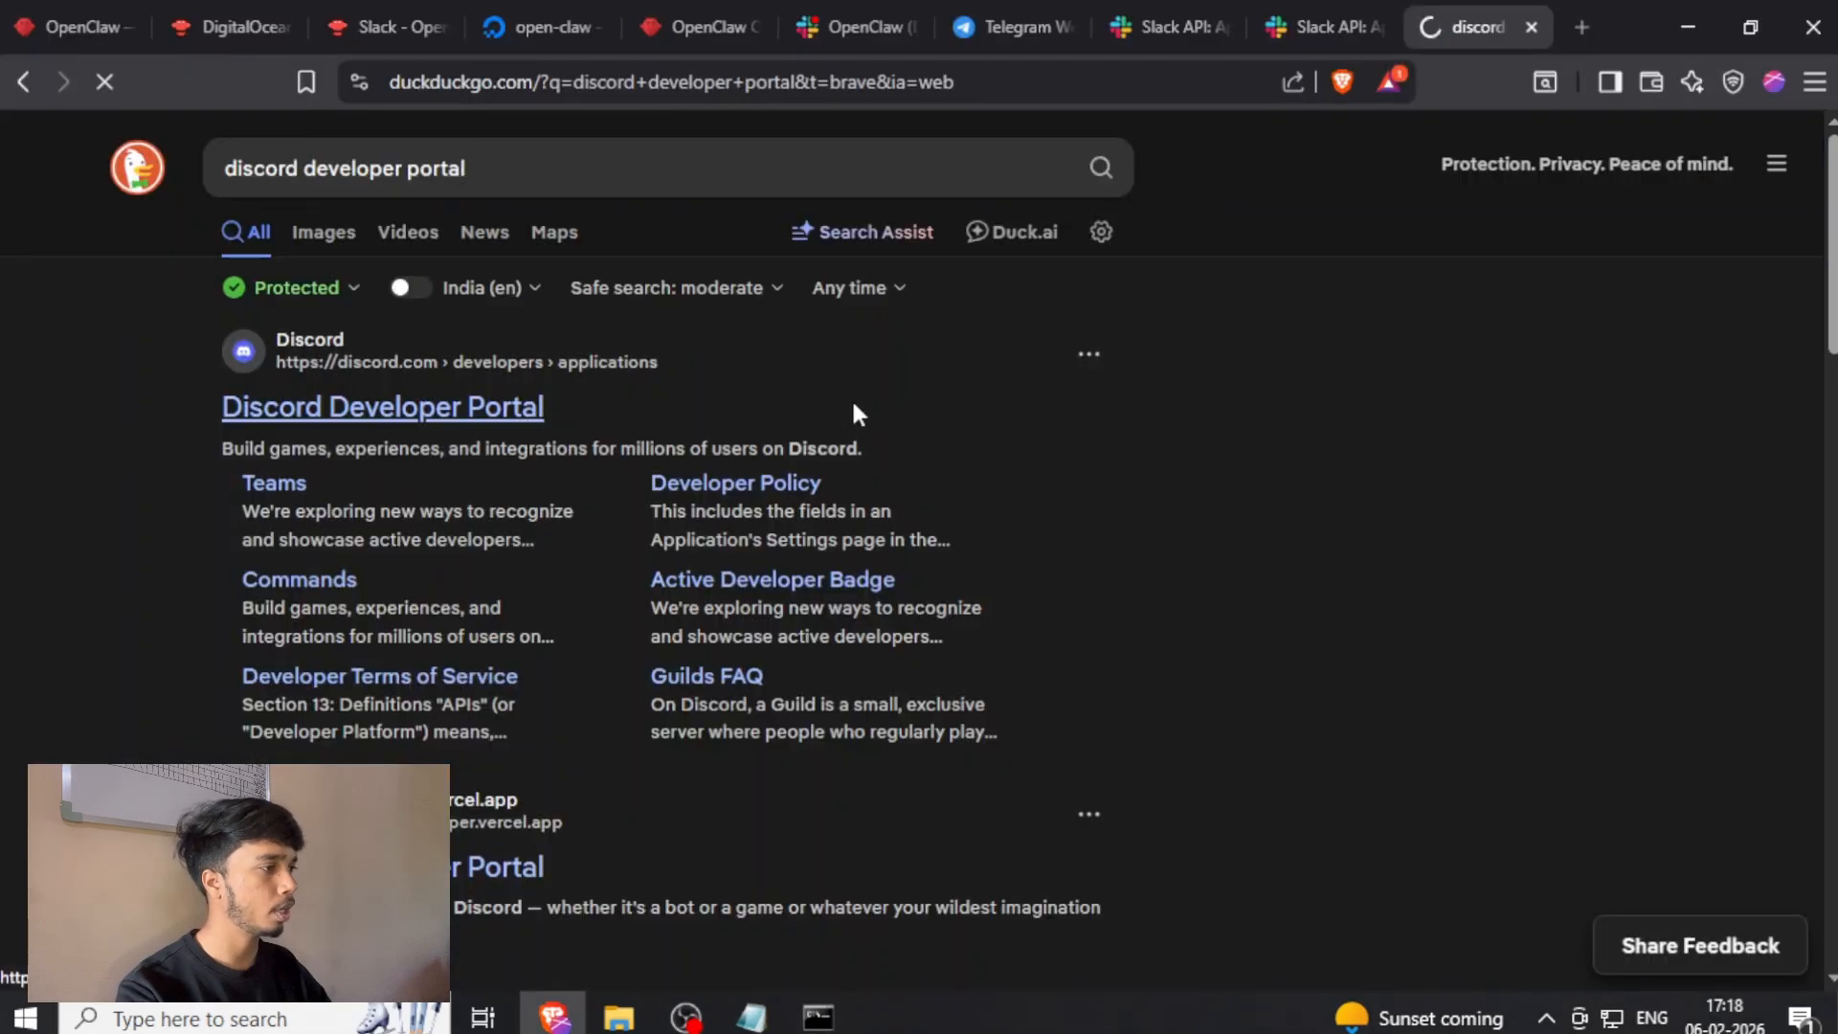
pyautogui.press('F11')
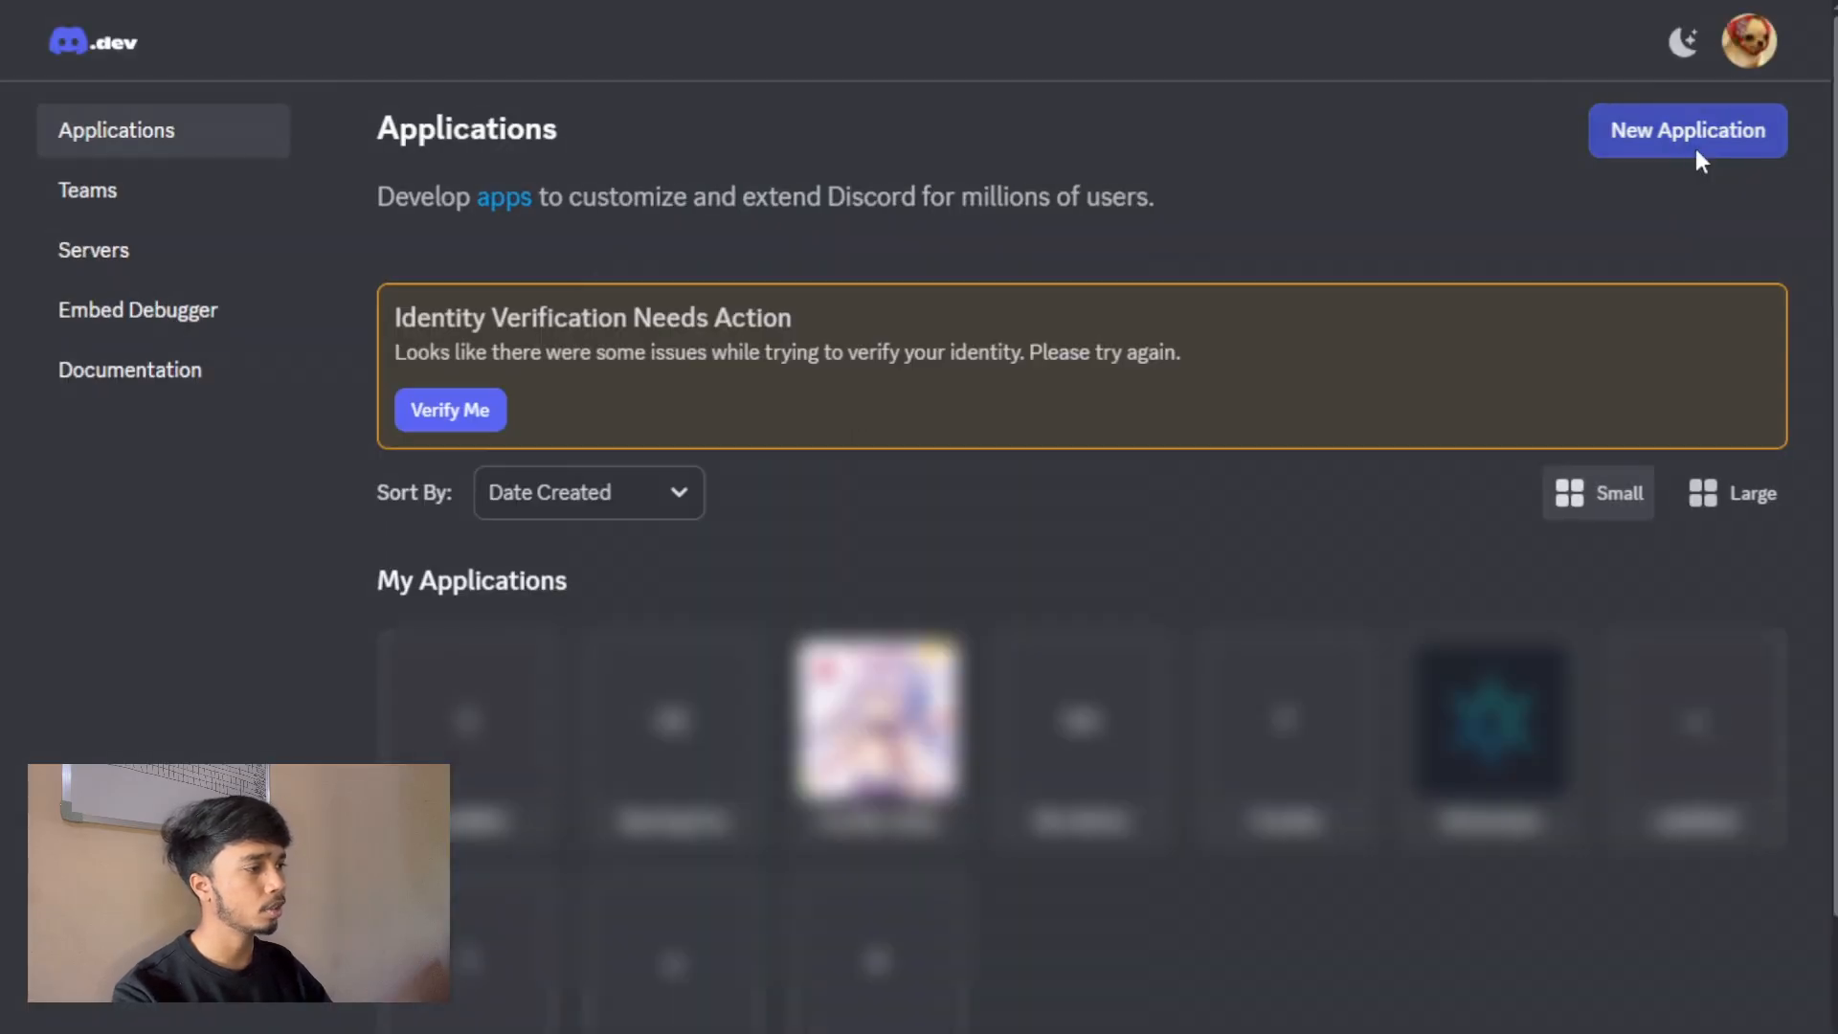
pyautogui.click(1697, 148)
pyautogui.write('Gravity')
pyautogui.click(640, 615)
pyautogui.click(1066, 718)
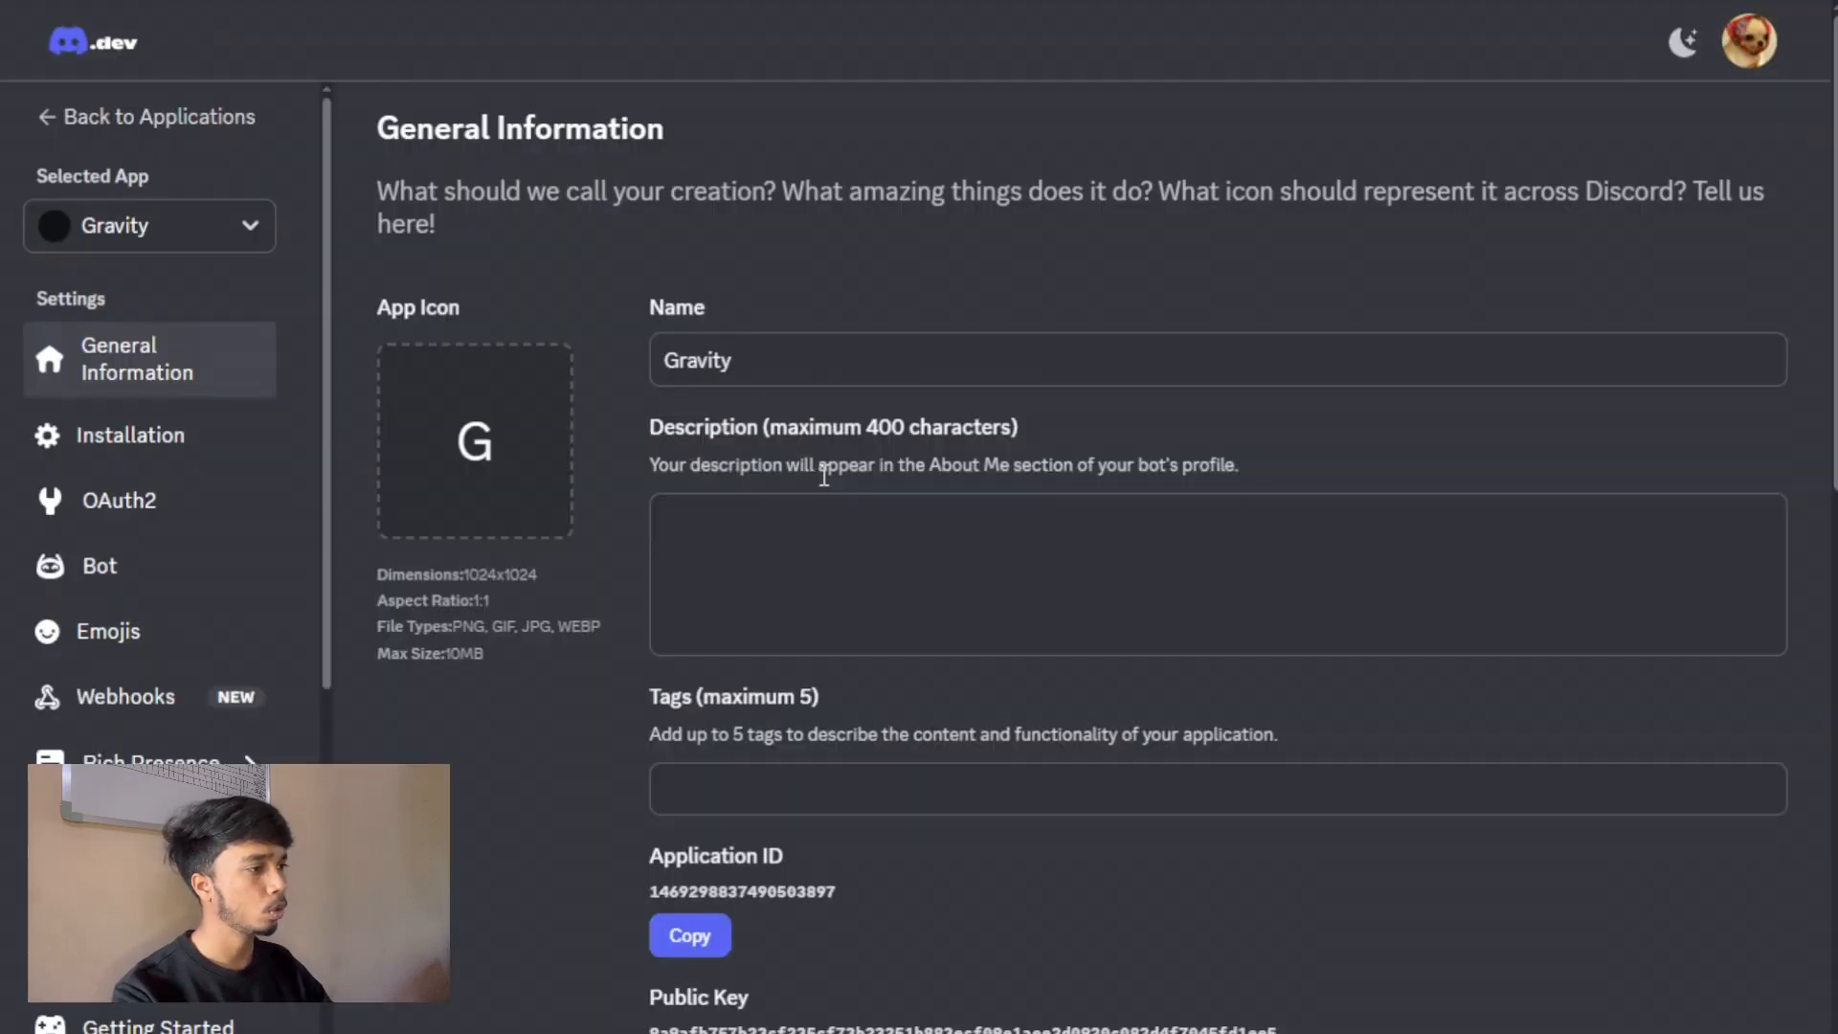
# Enable the Message Content Intent in the Gravity application's bot settings and save the changes.
pyautogui.click(185, 575)
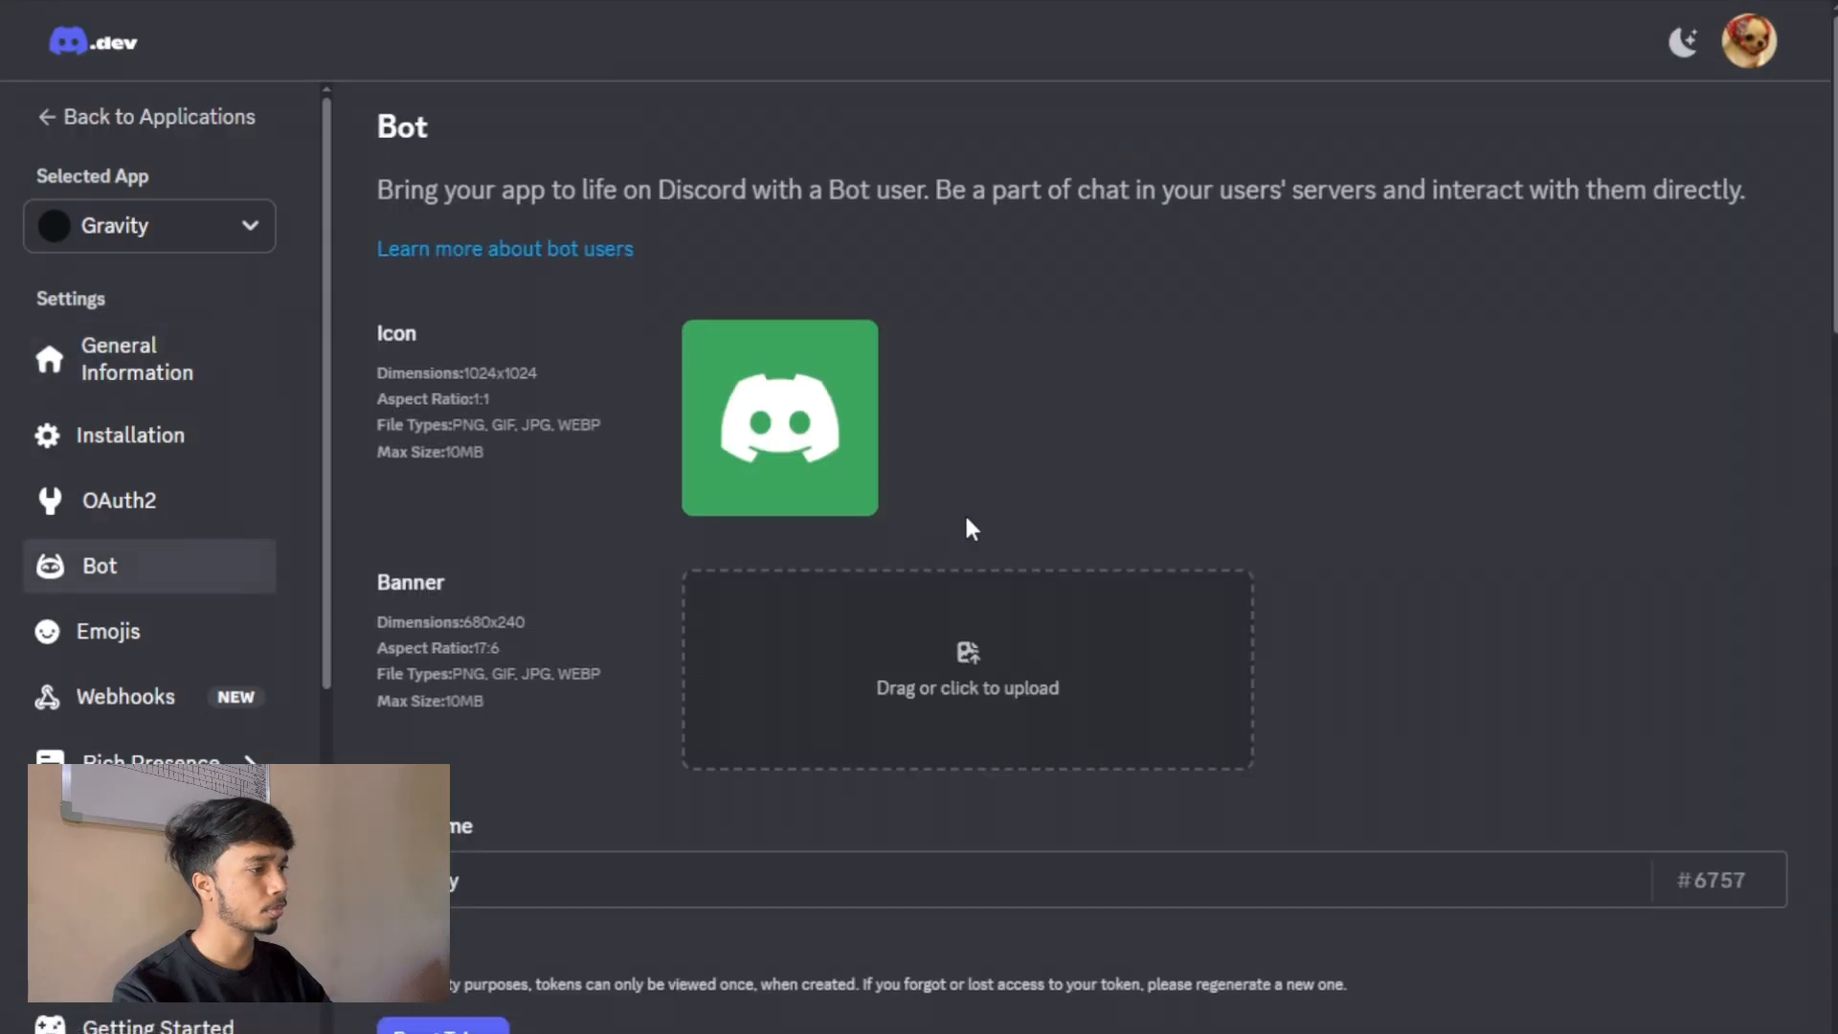
pyautogui.scroll(-8, 966, 522)
pyautogui.scroll(-5, 967, 524)
pyautogui.click(1753, 763)
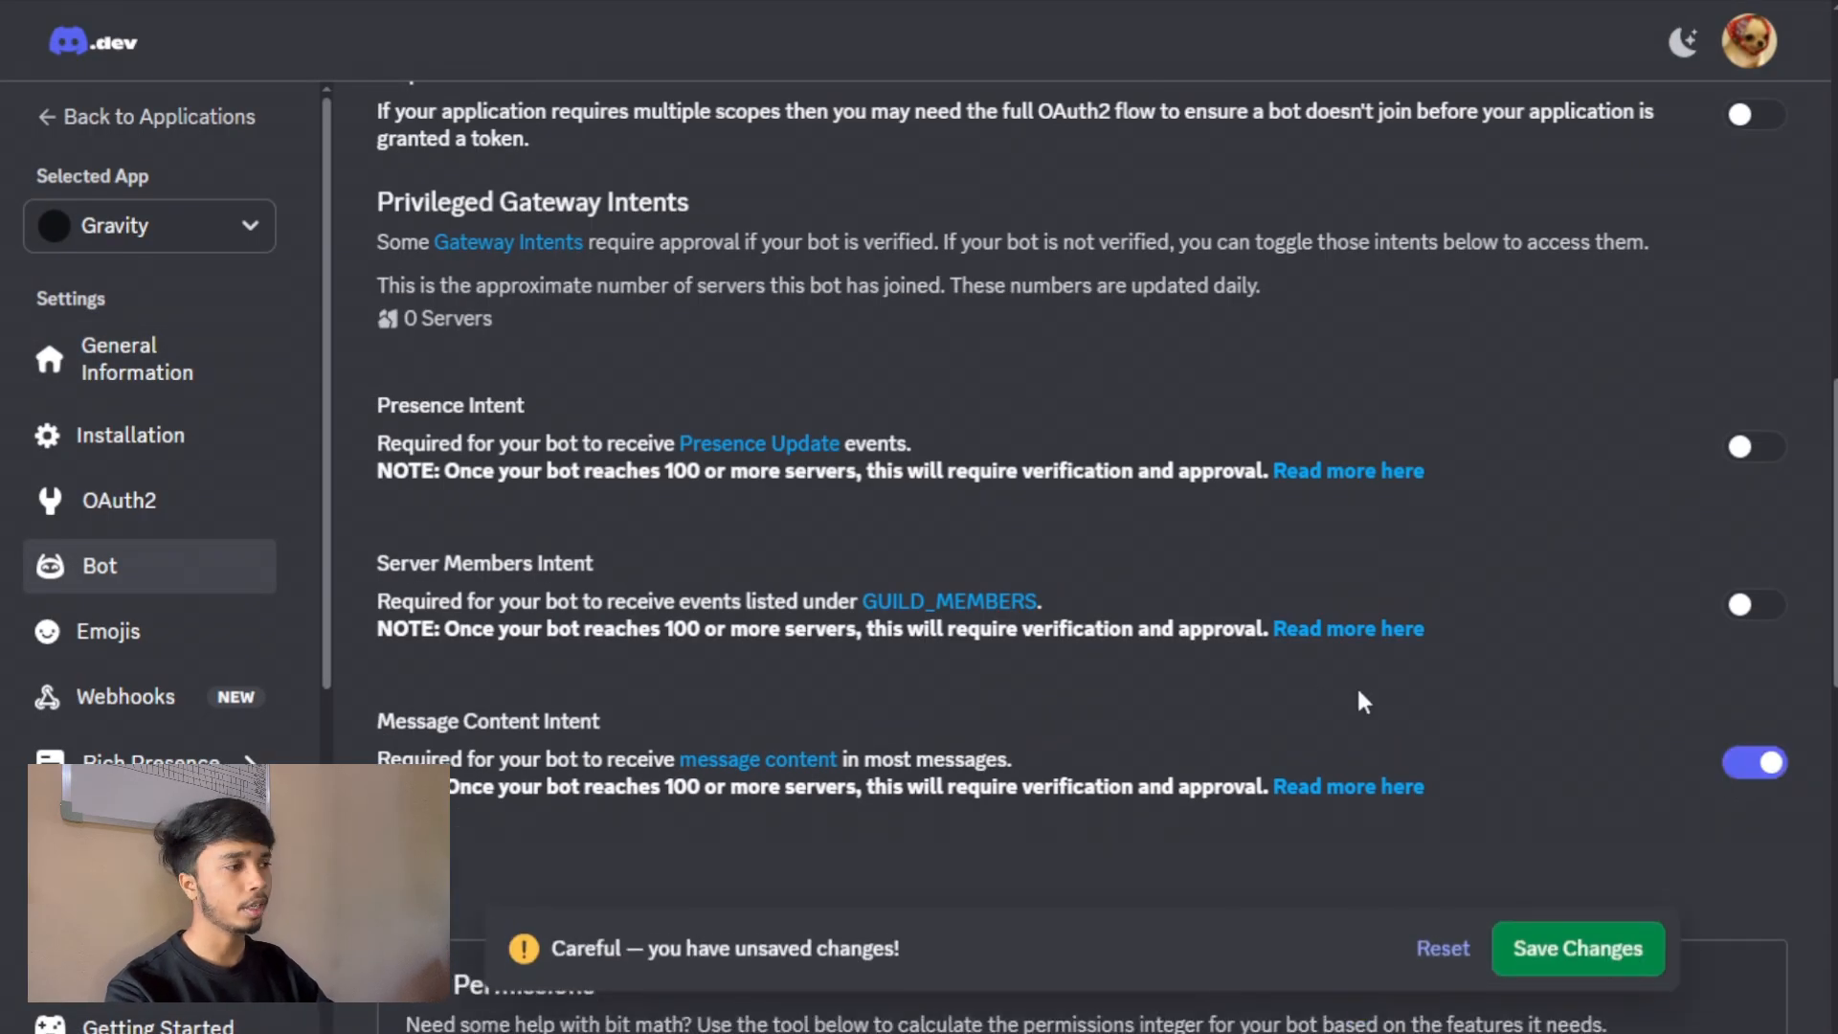
pyautogui.click(1633, 957)
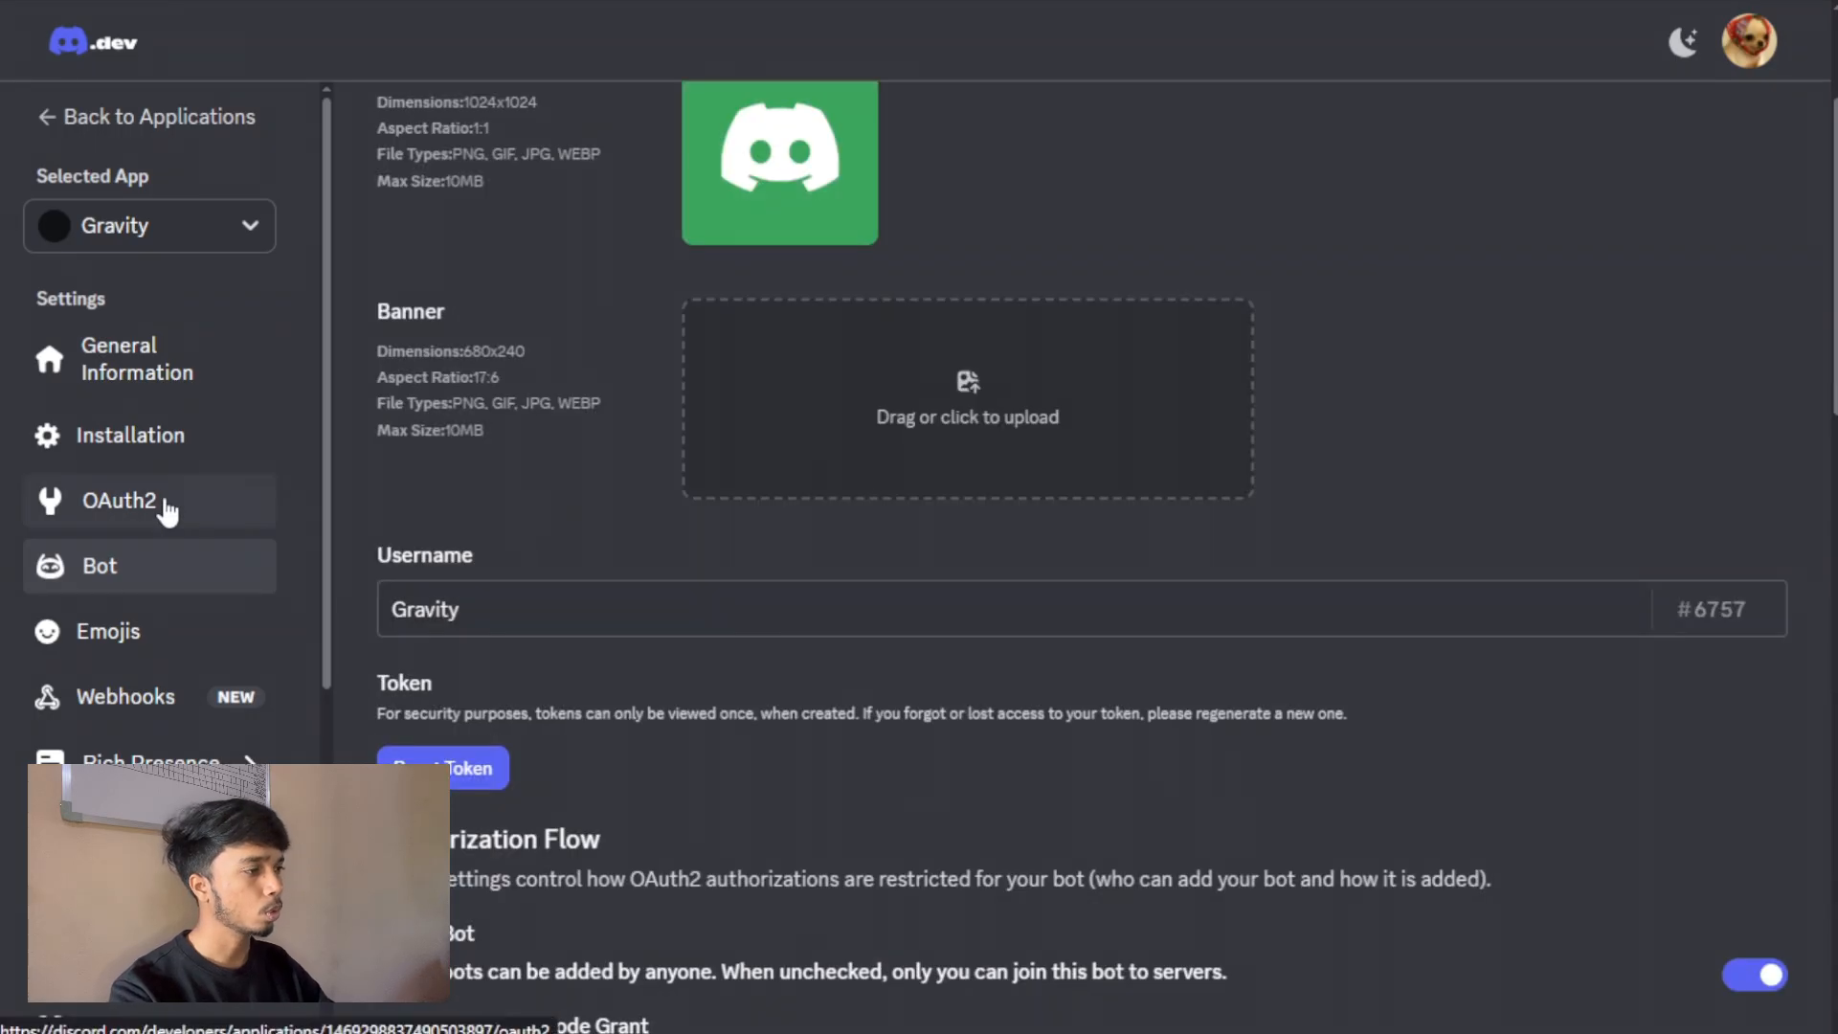
# Generate an OAuth2 invite URL for Gravity with the bot scope and Administrator permission, and copy it.
pyautogui.click(164, 501)
pyautogui.scroll(-10, 926, 553)
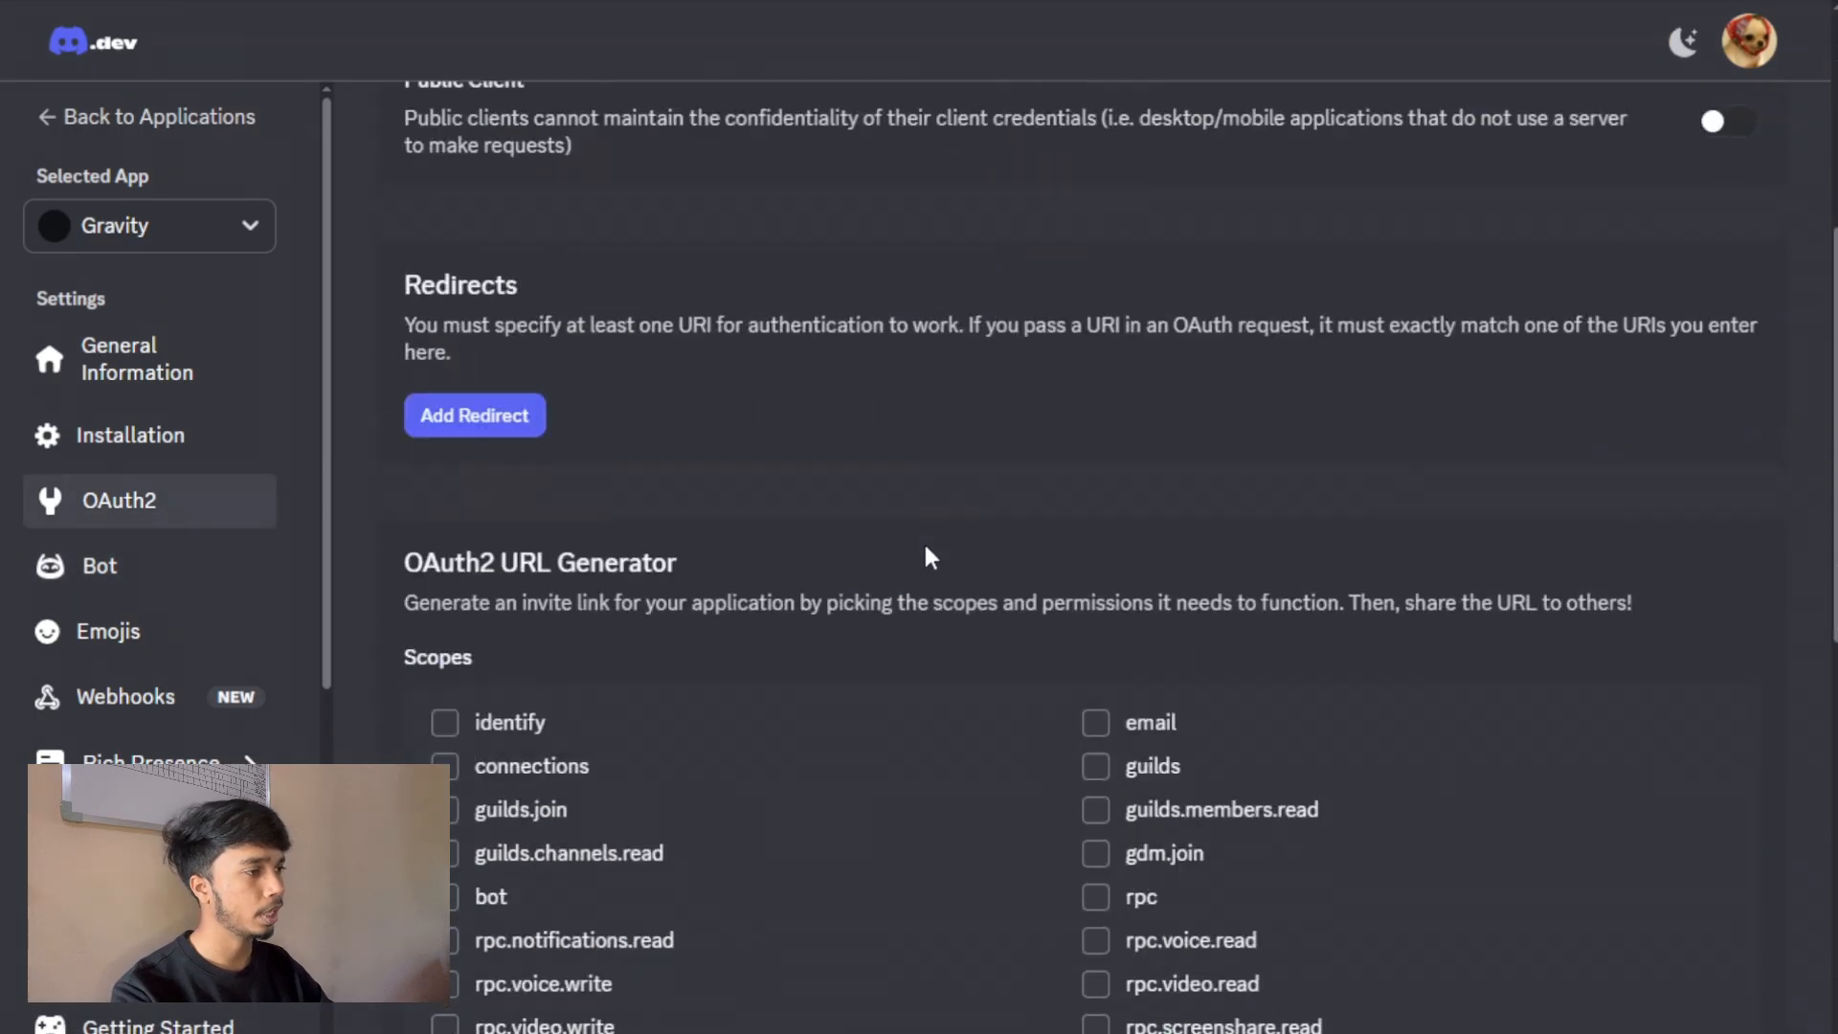
pyautogui.click(445, 476)
pyautogui.scroll(-3, 756, 479)
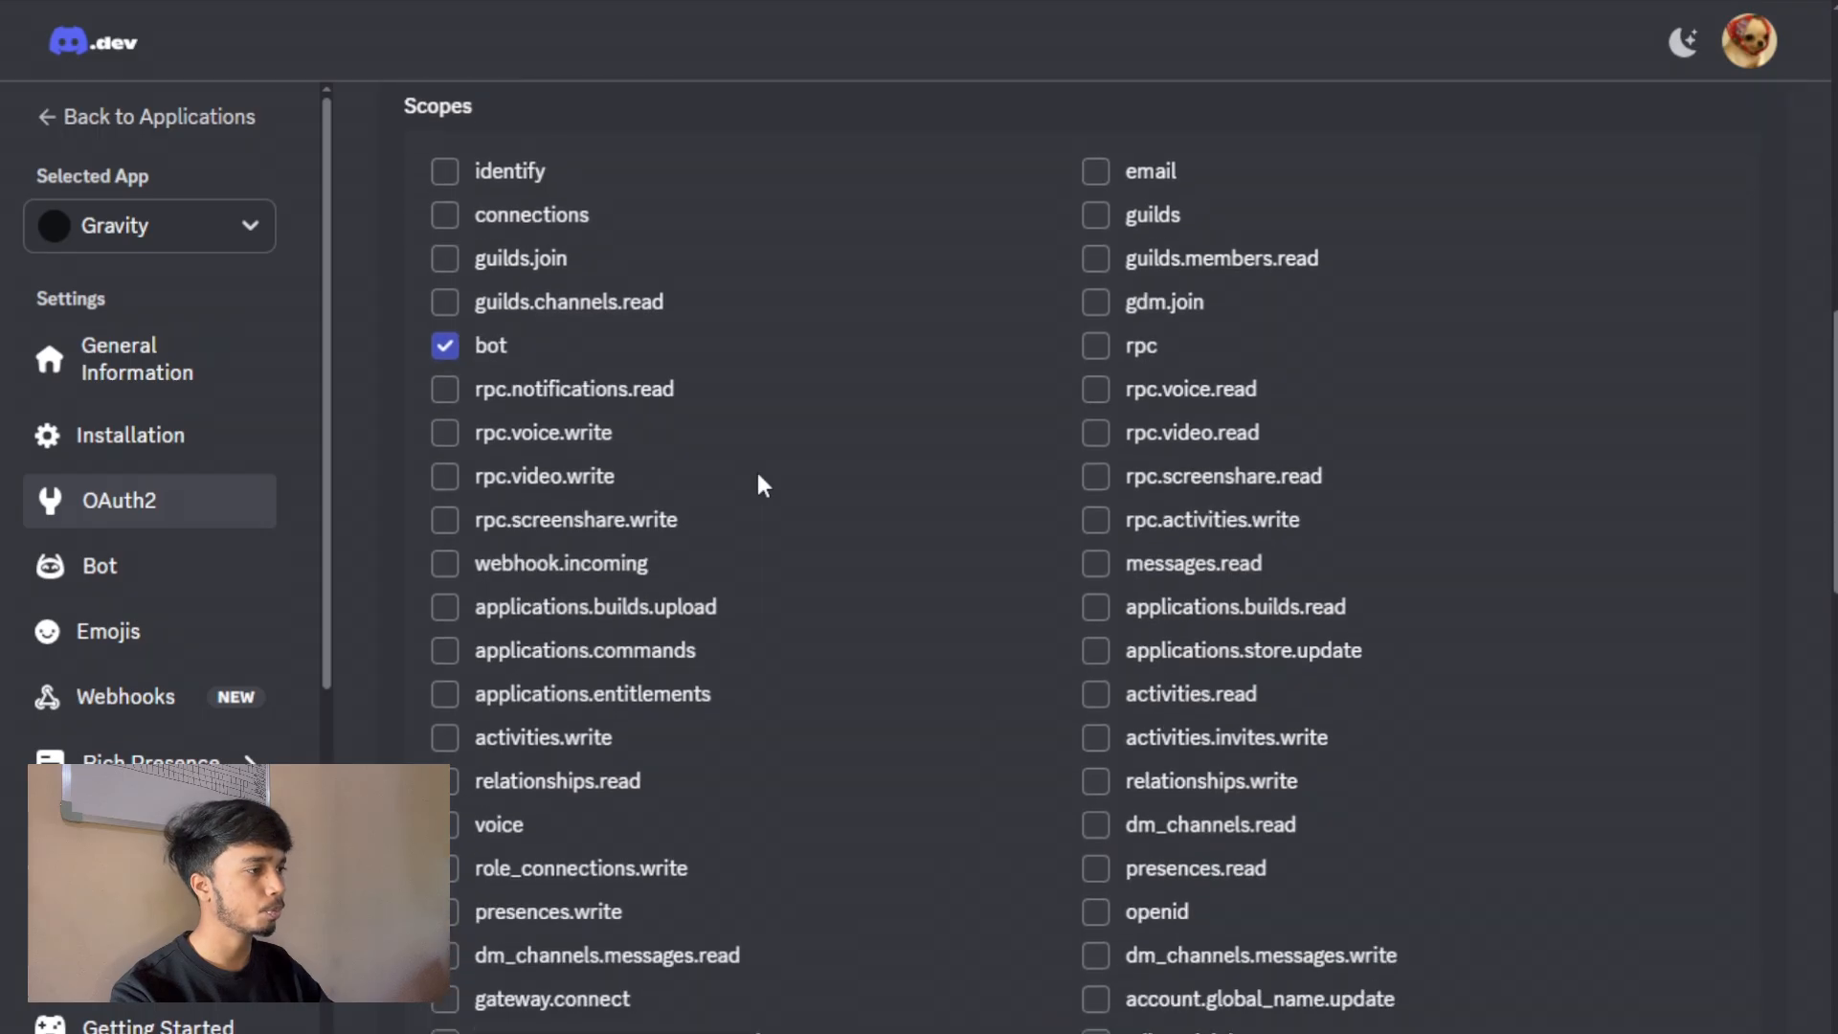
pyautogui.scroll(-4, 758, 476)
pyautogui.scroll(-5, 758, 476)
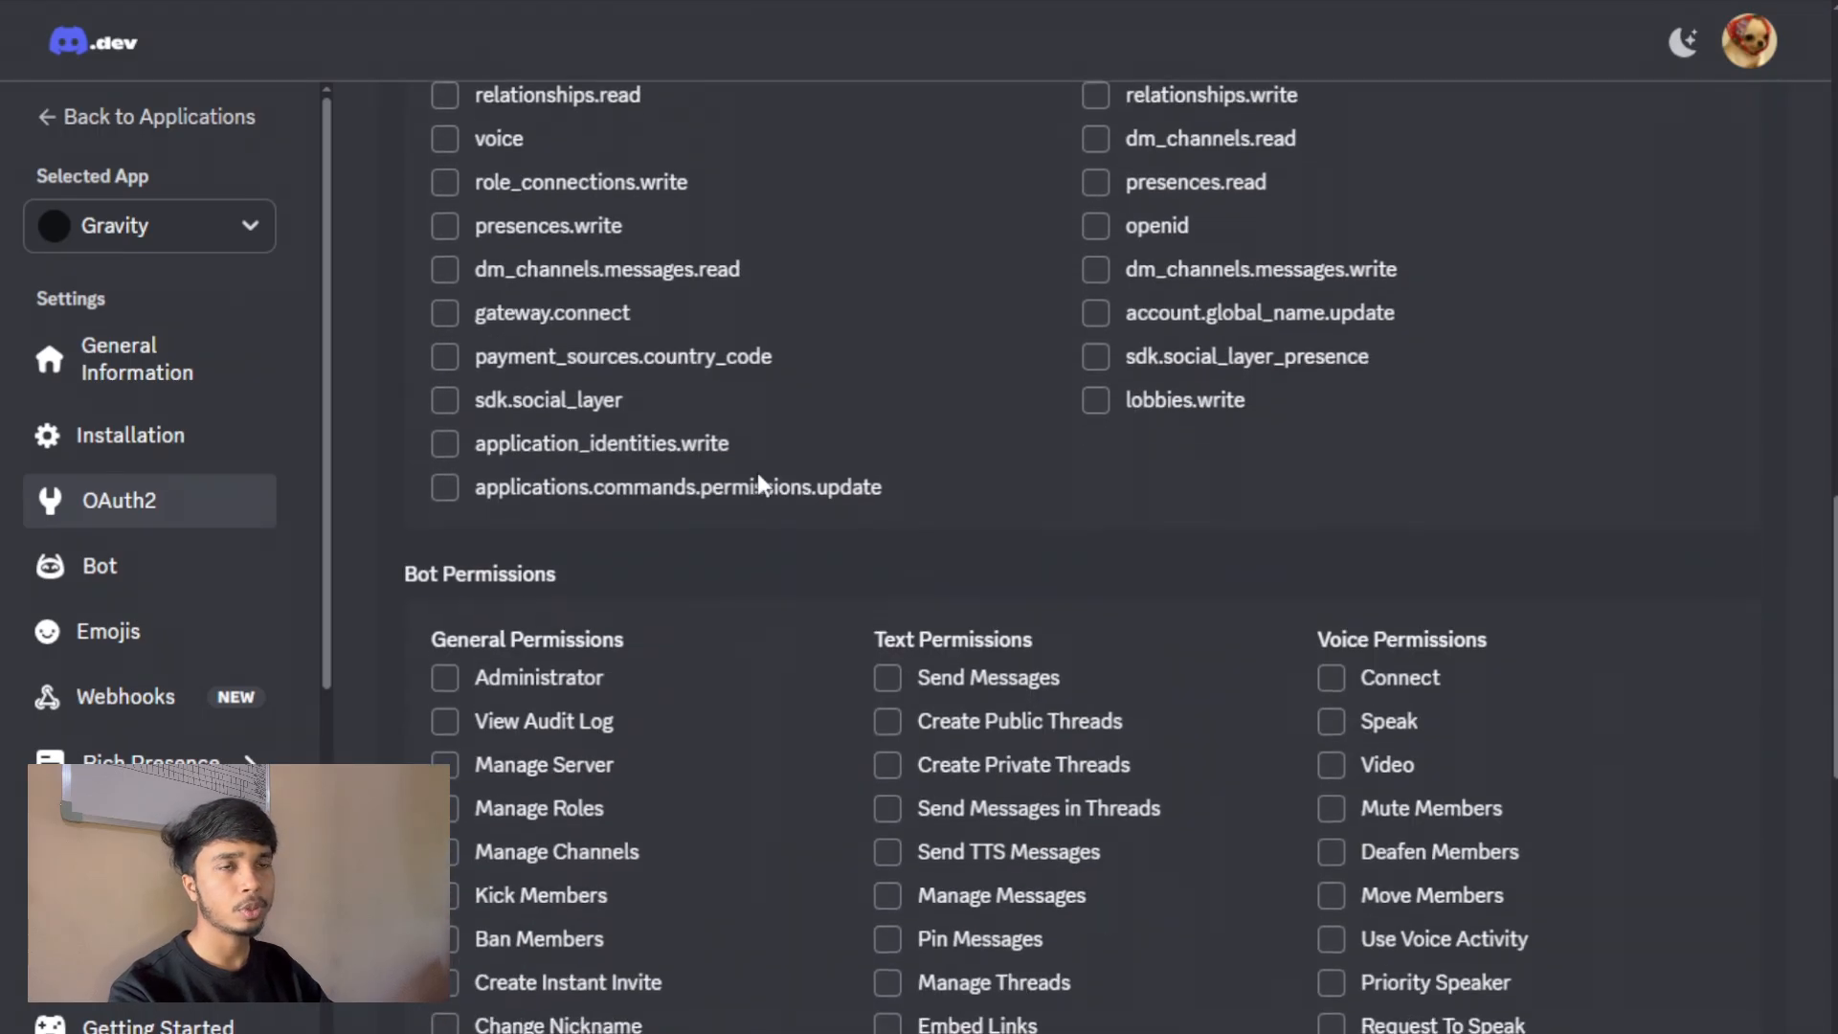
pyautogui.scroll(-3, 763, 485)
pyautogui.scroll(2, 763, 485)
pyautogui.click(536, 273)
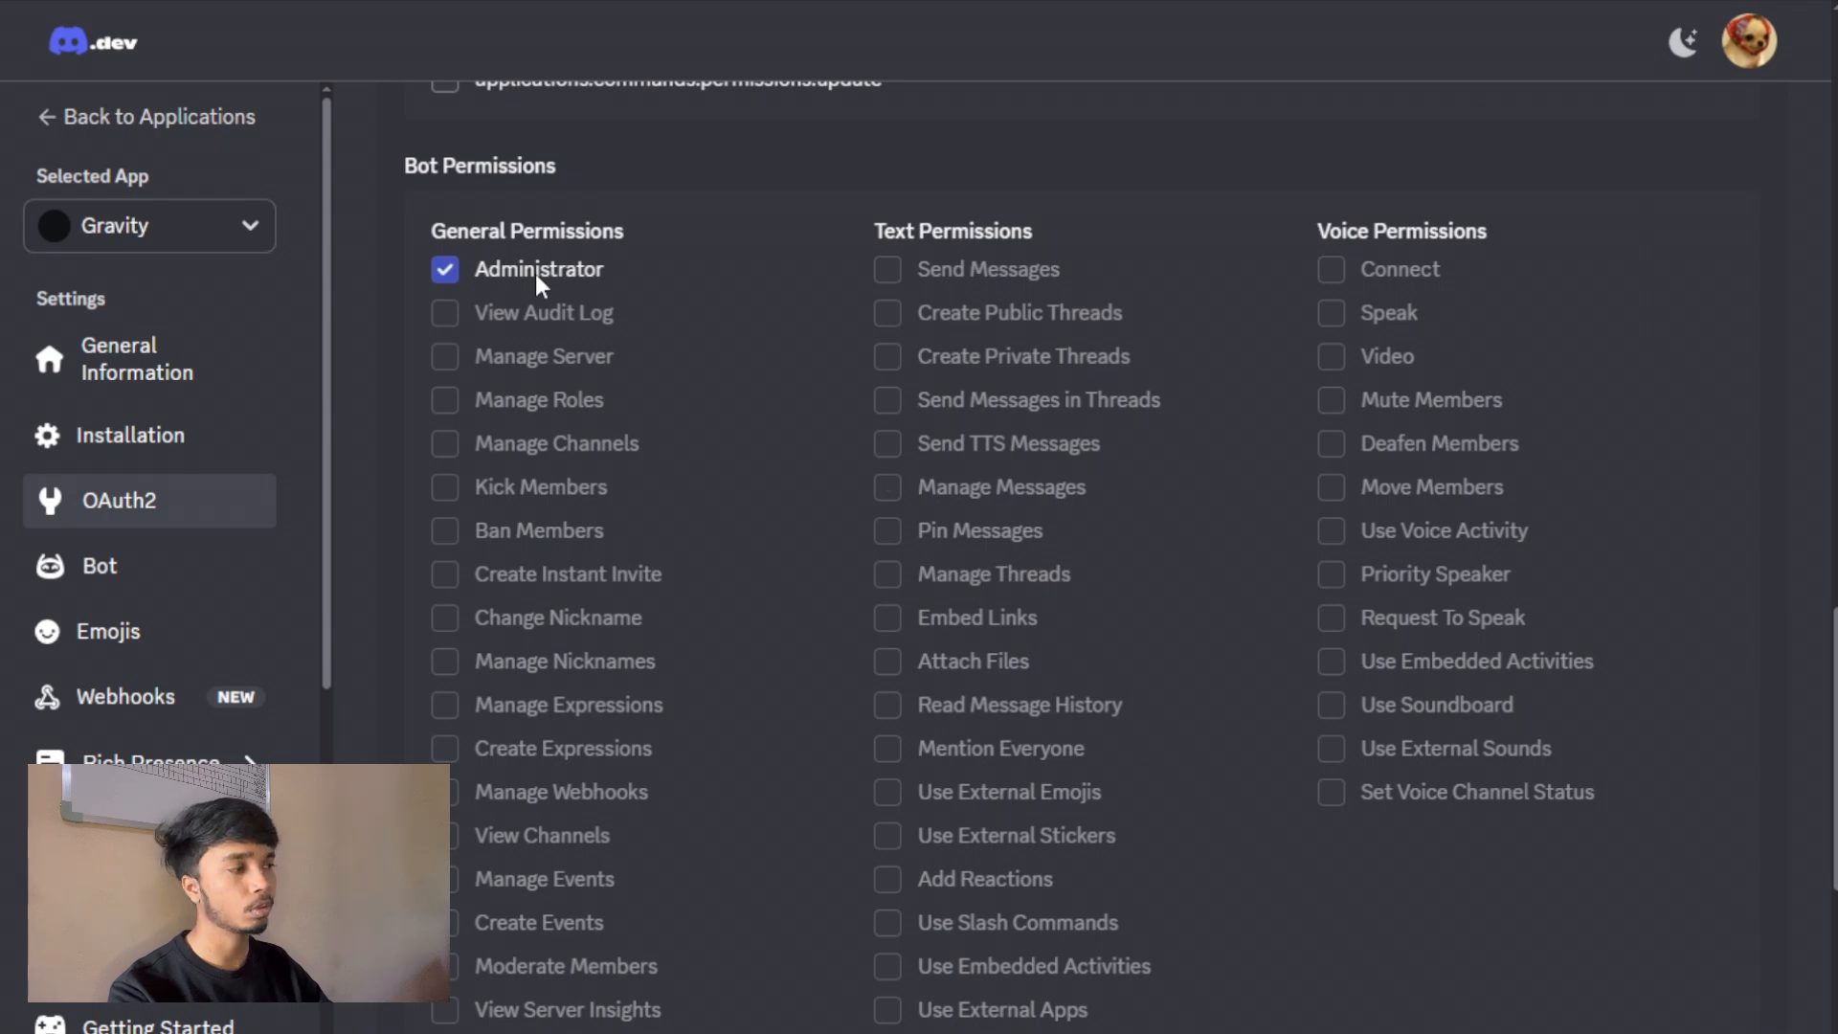
pyautogui.scroll(-5, 644, 406)
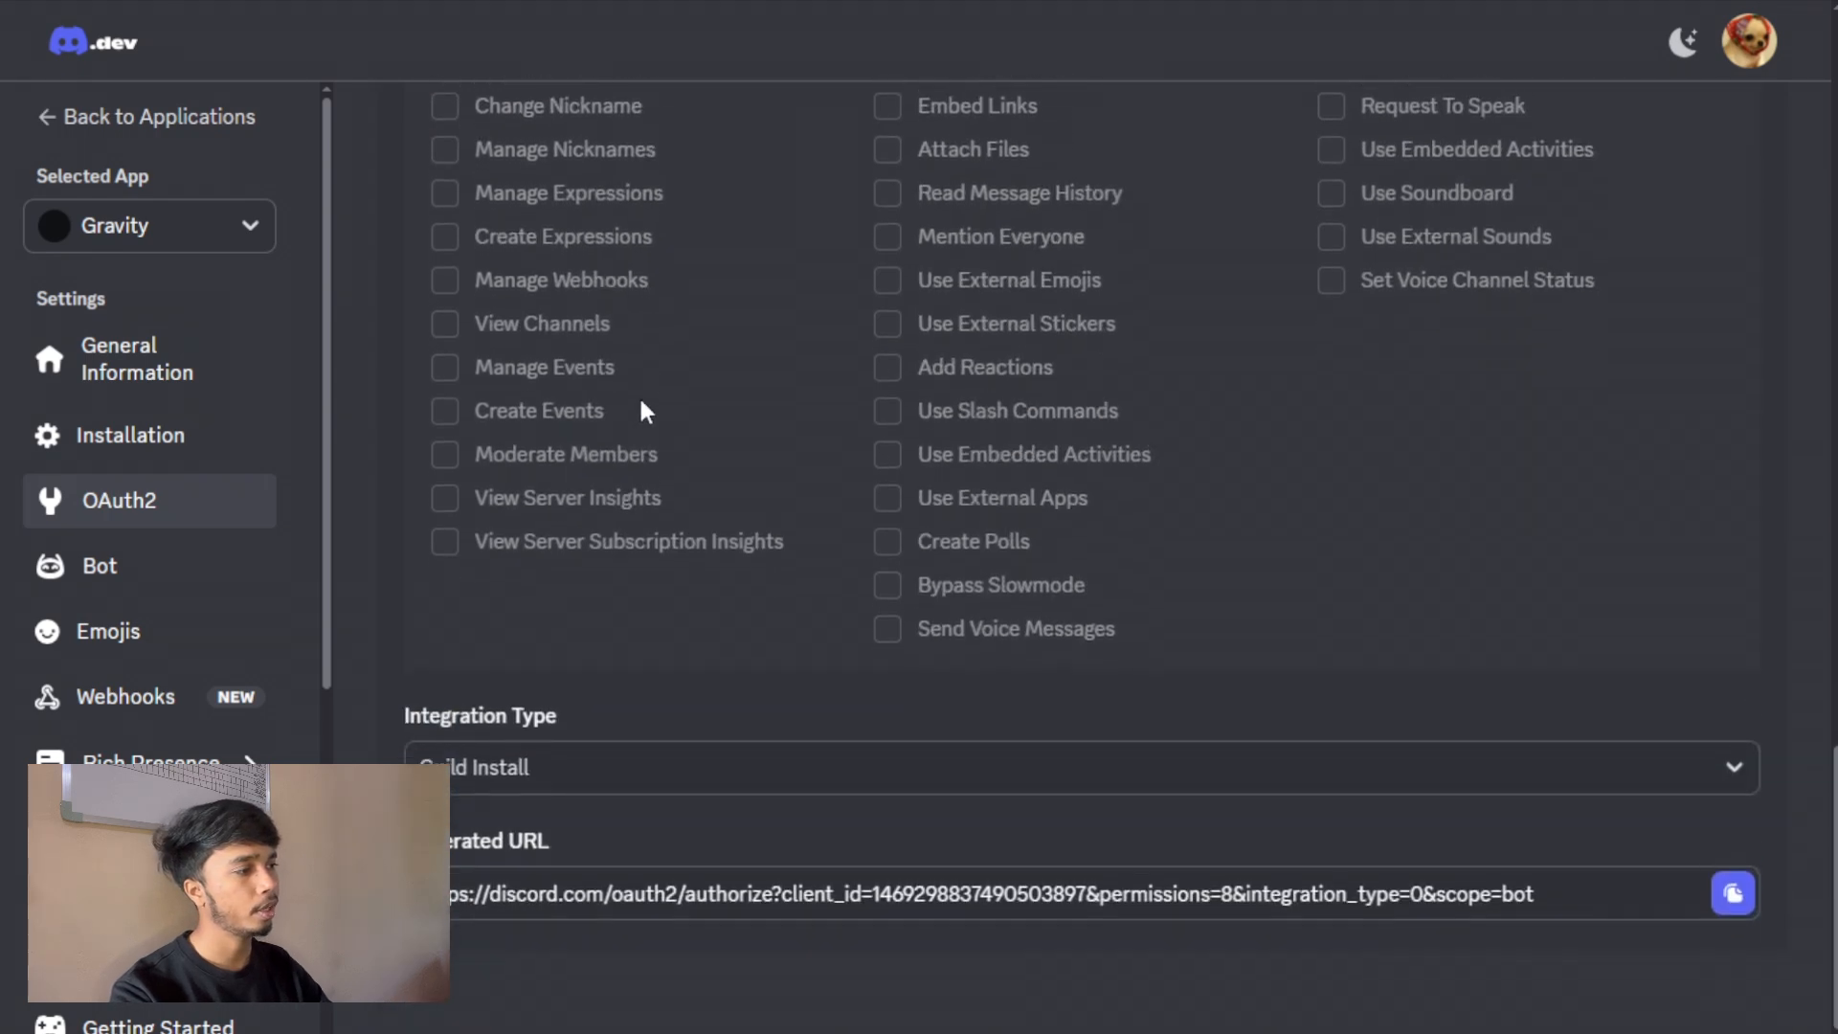
pyautogui.click(1733, 893)
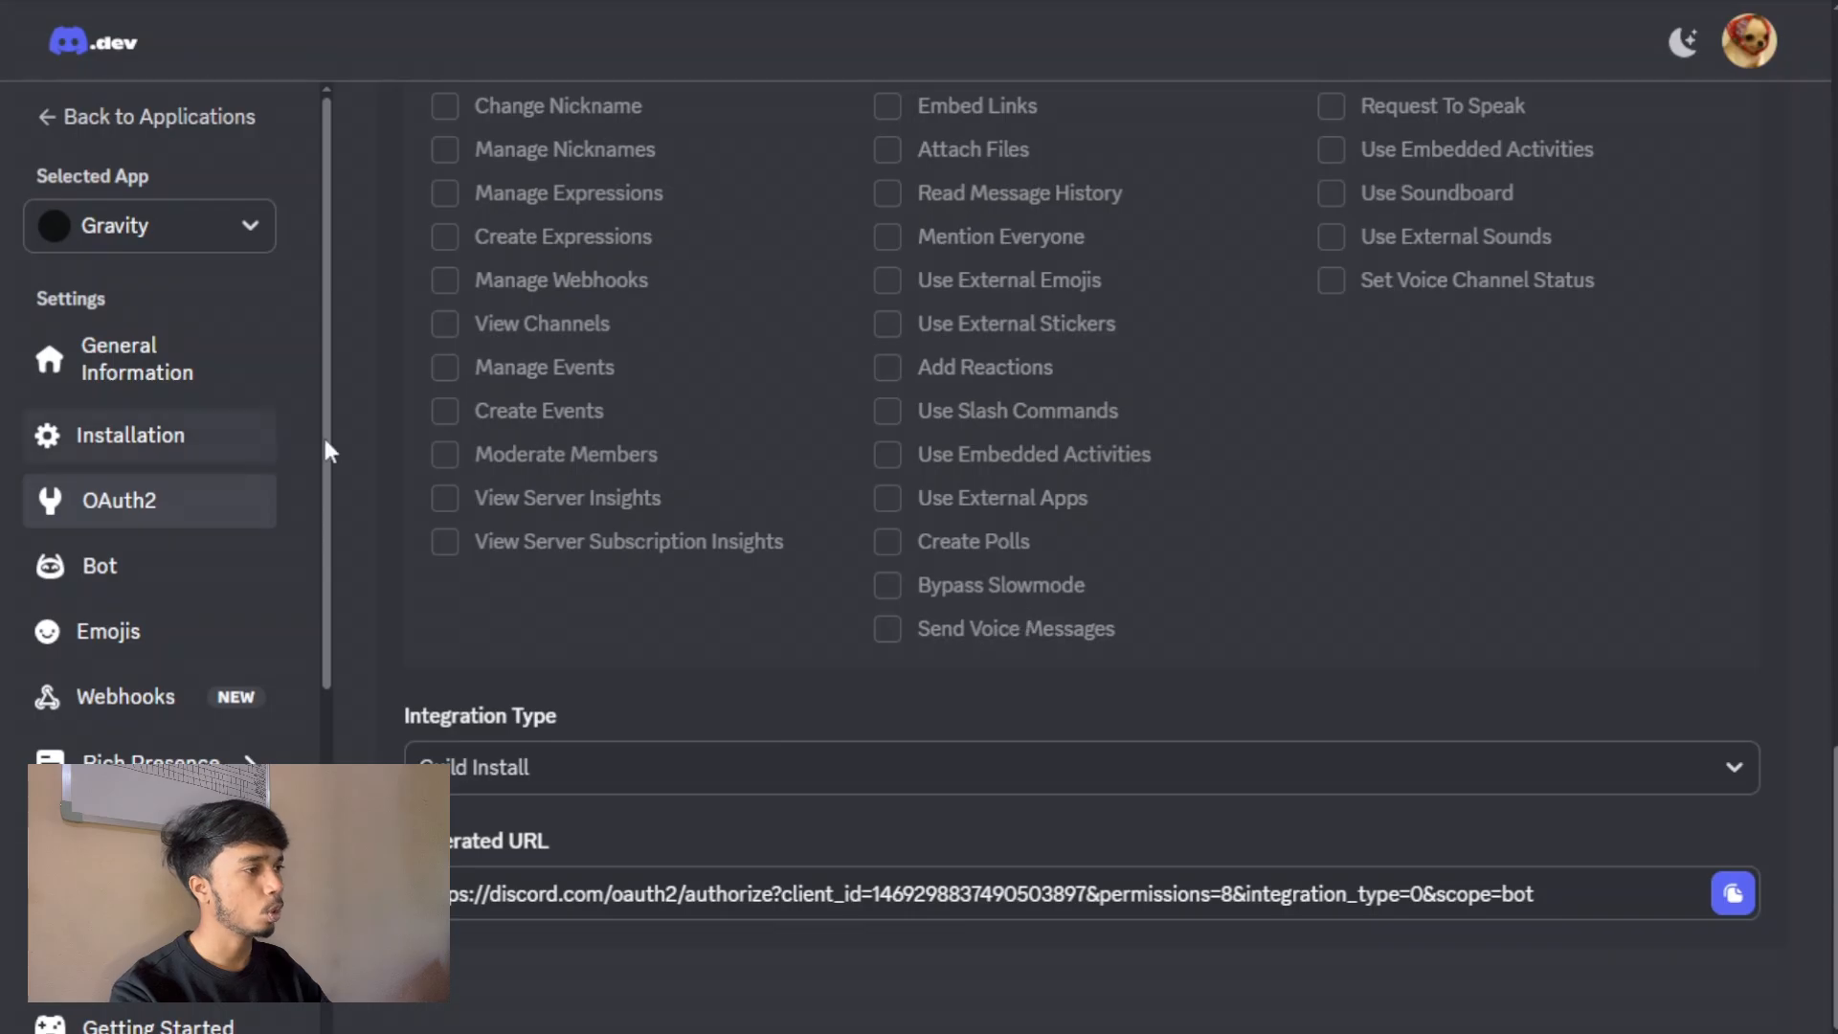
# Reset the Gravity bot's token and submit the new token at the Discord bot token prompt in the terminal.
pyautogui.click(144, 436)
pyautogui.click(156, 574)
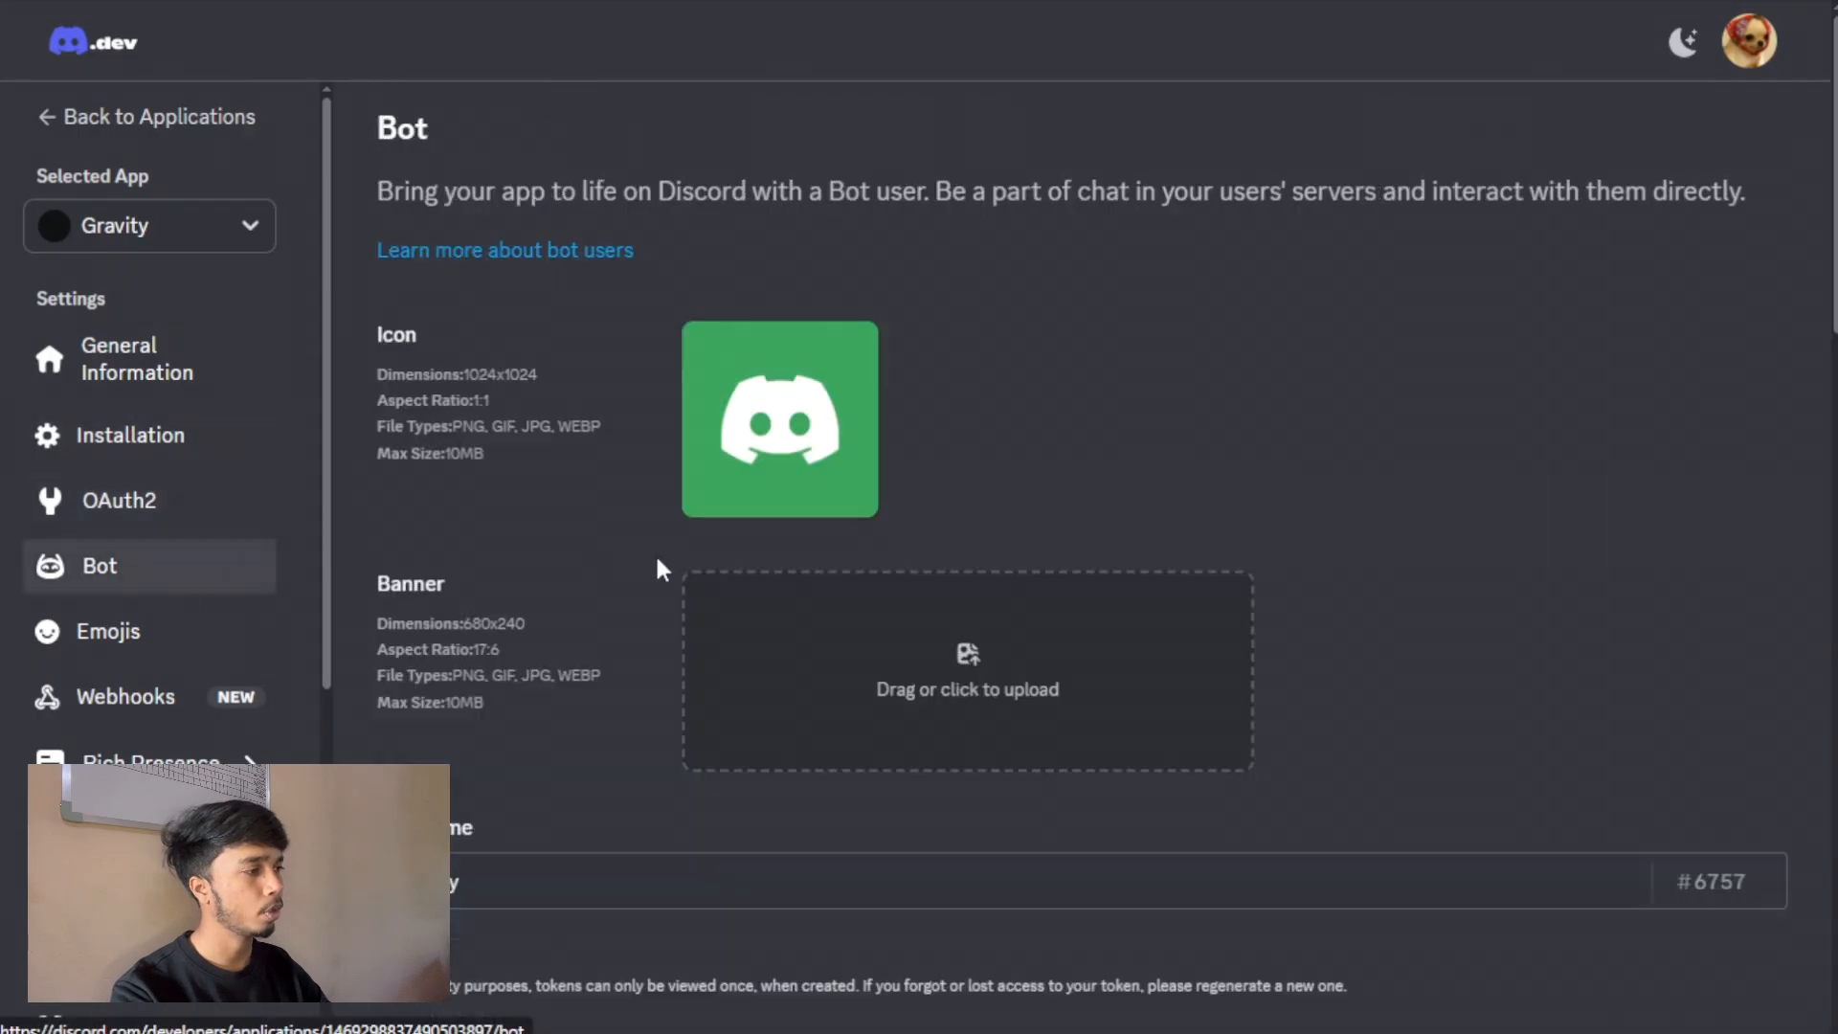
pyautogui.scroll(-5, 703, 567)
pyautogui.scroll(-1, 706, 569)
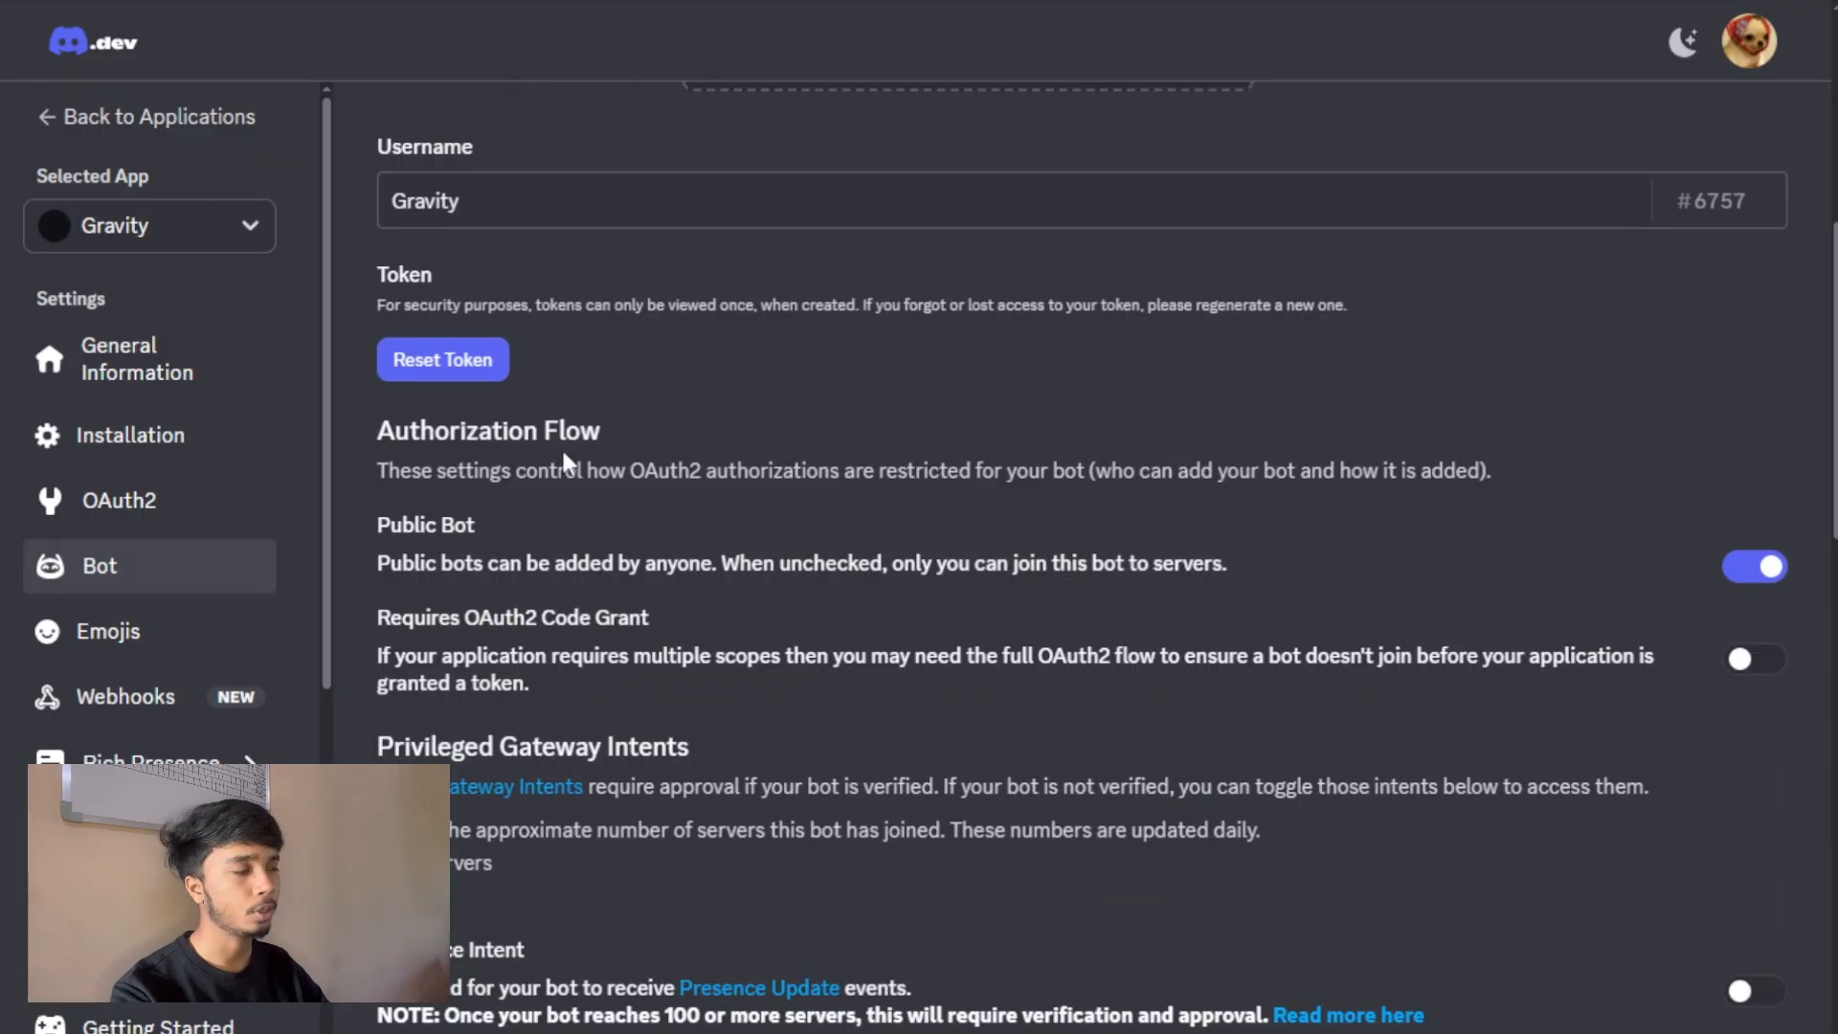
pyautogui.click(452, 365)
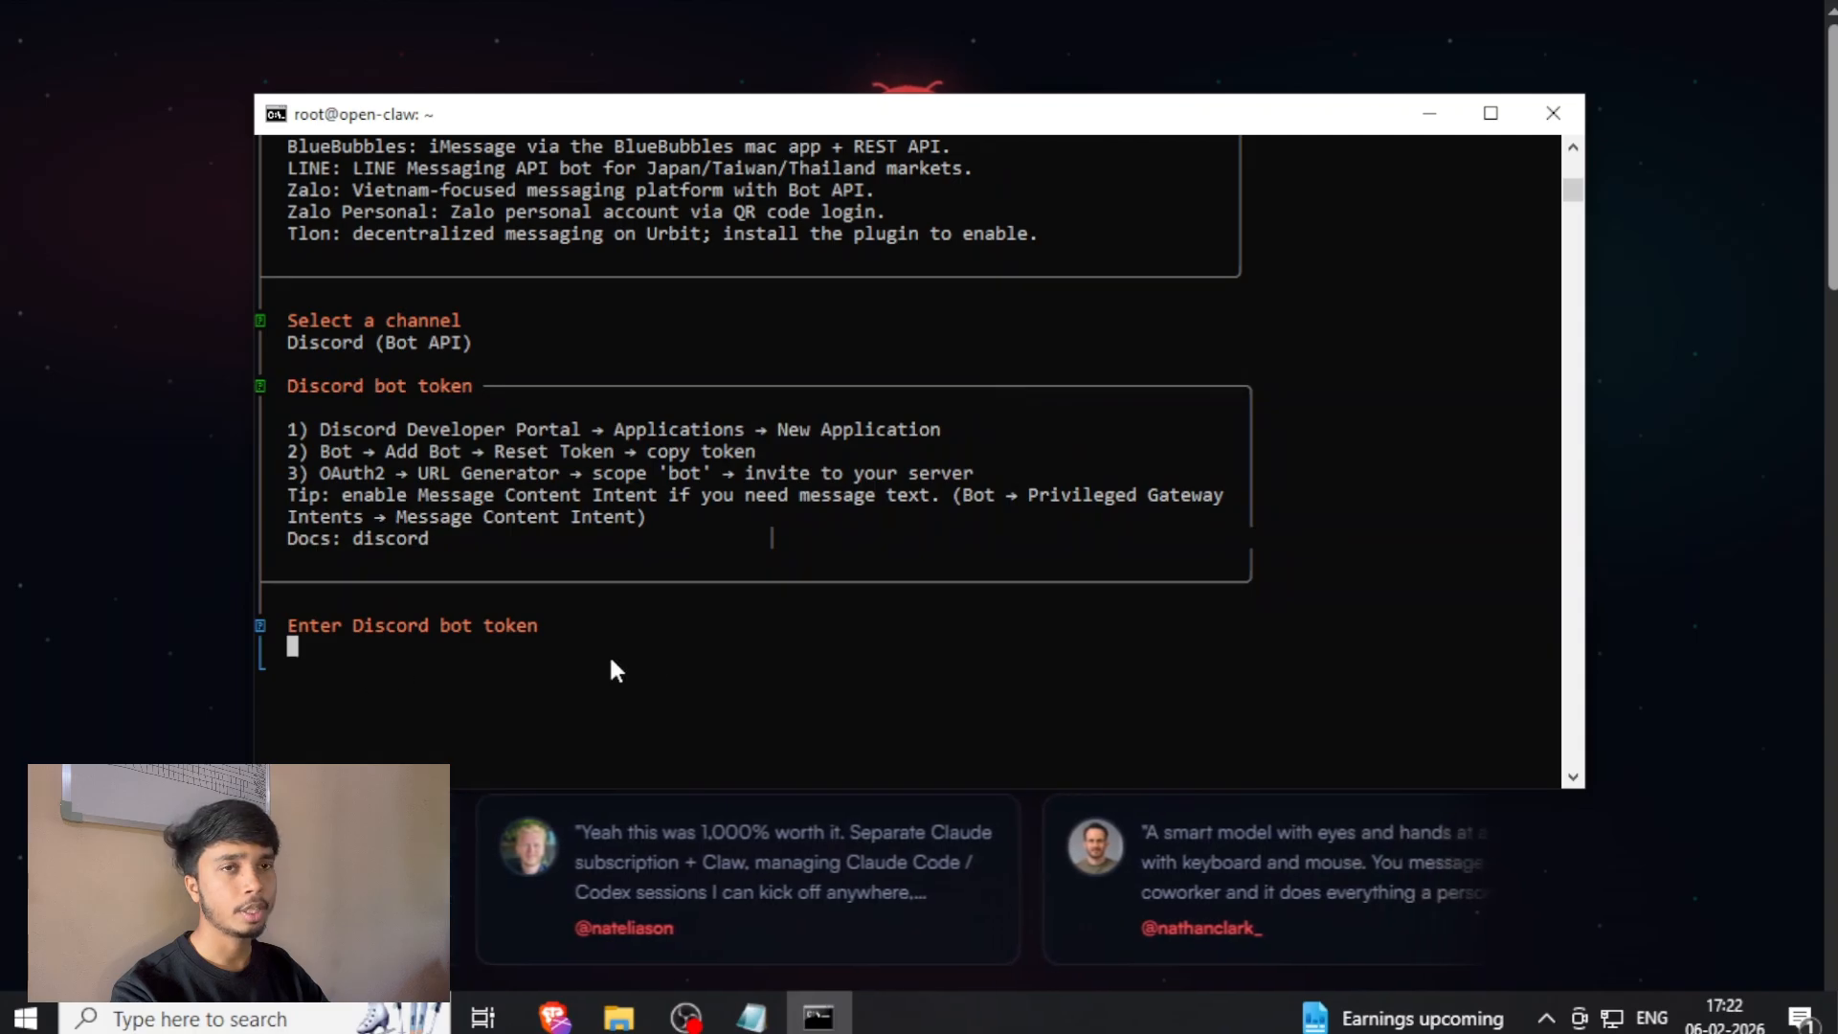
pyautogui.hotkey('ctrl', 'v')
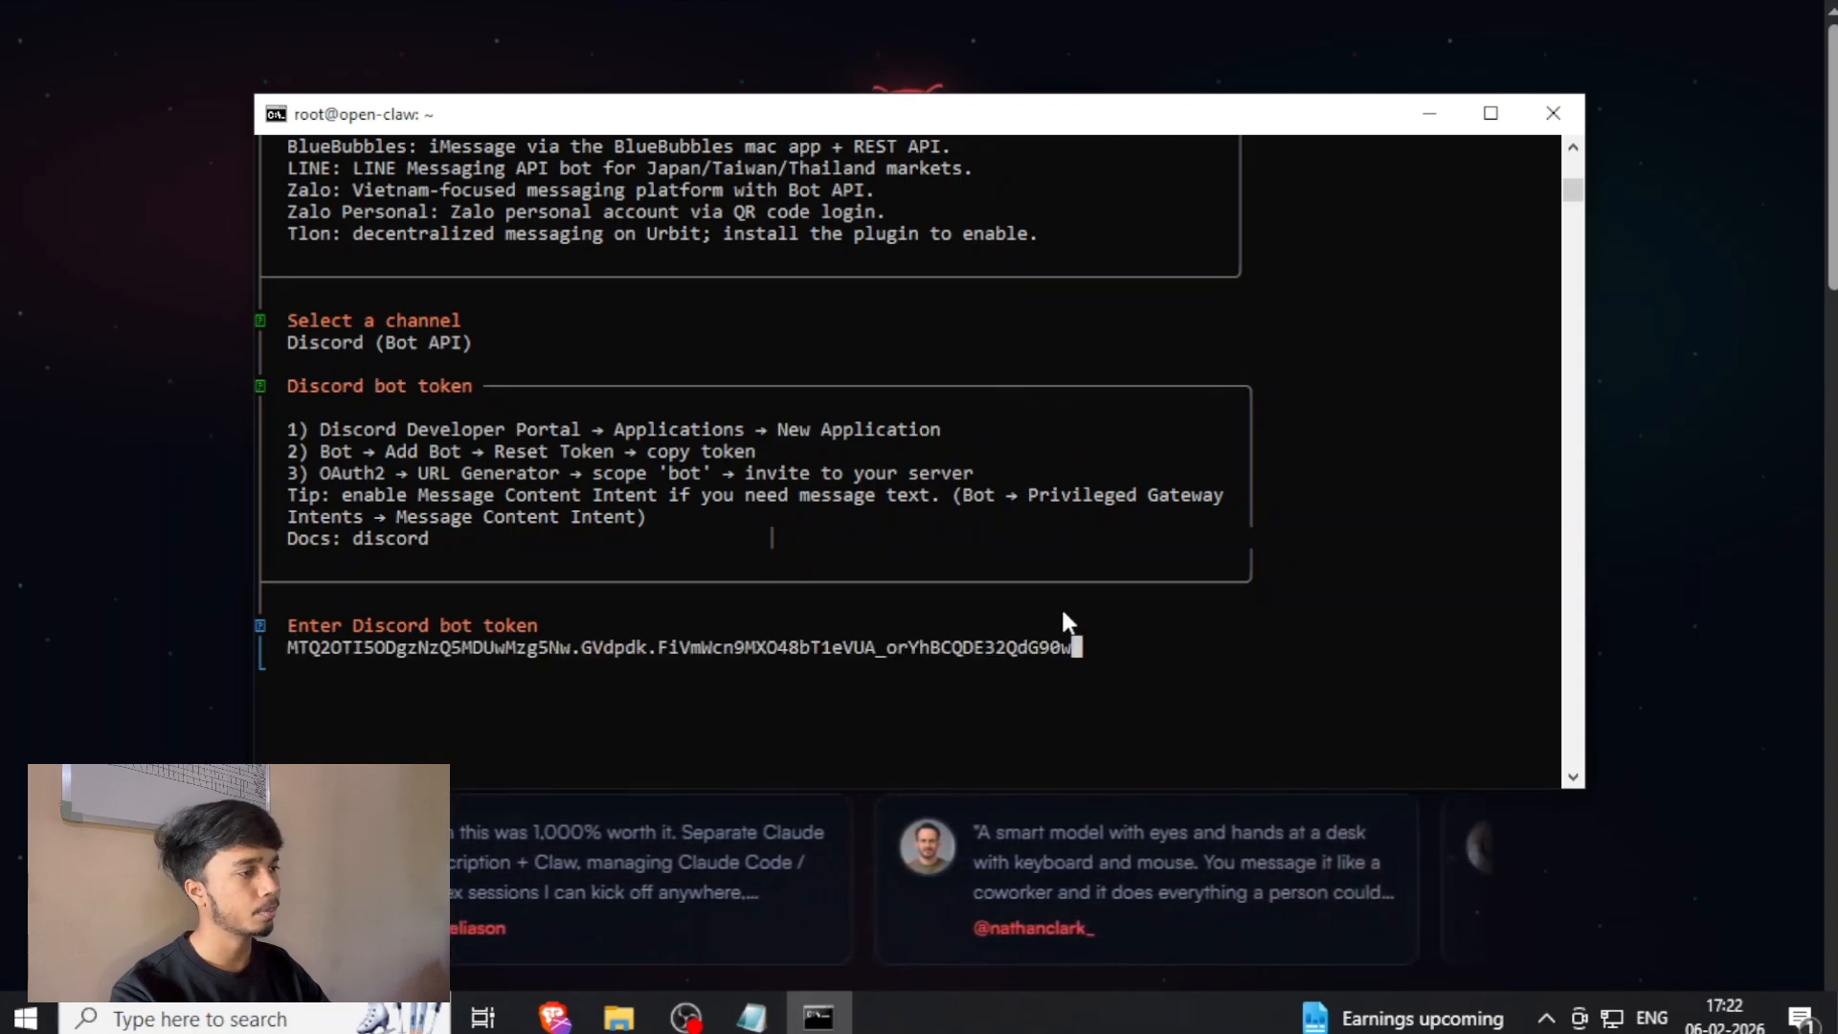
pyautogui.press('Return')
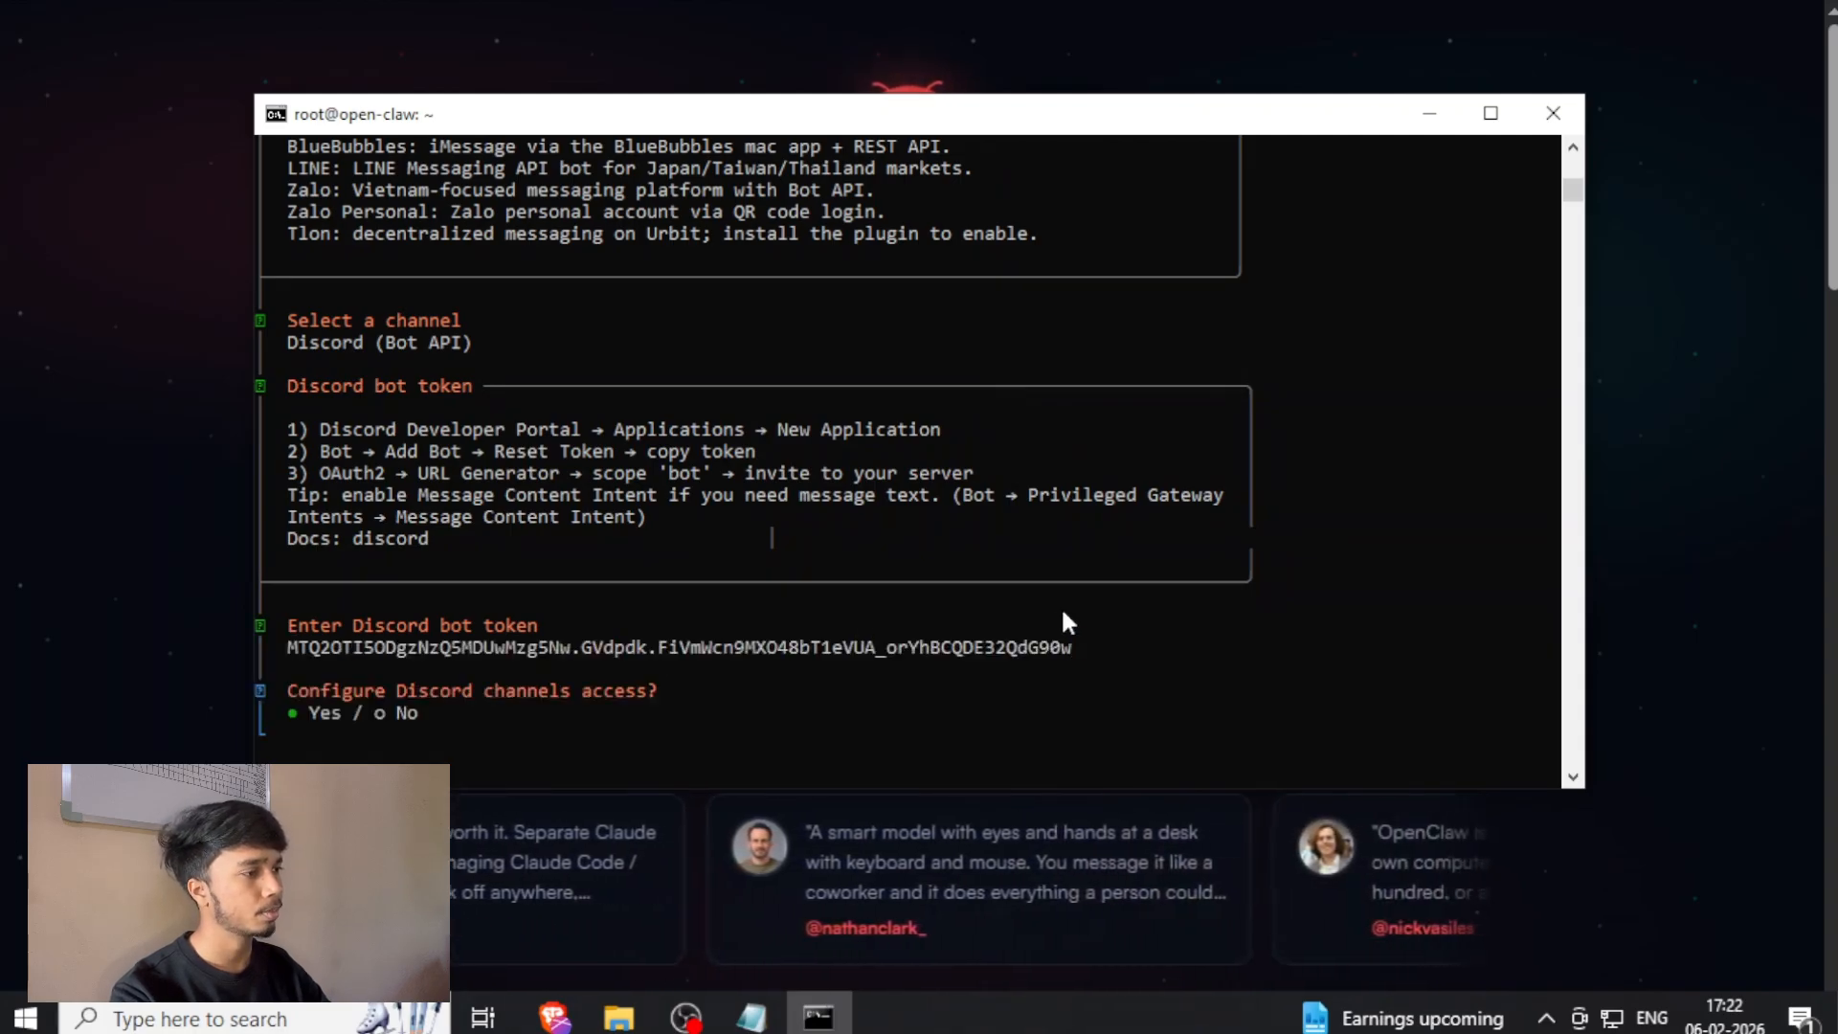
# Configure Discord channels access as Allowlist (recommended) with an empty allowlist and finish the channel selection.
pyautogui.press('Return')
pyautogui.press('Return')
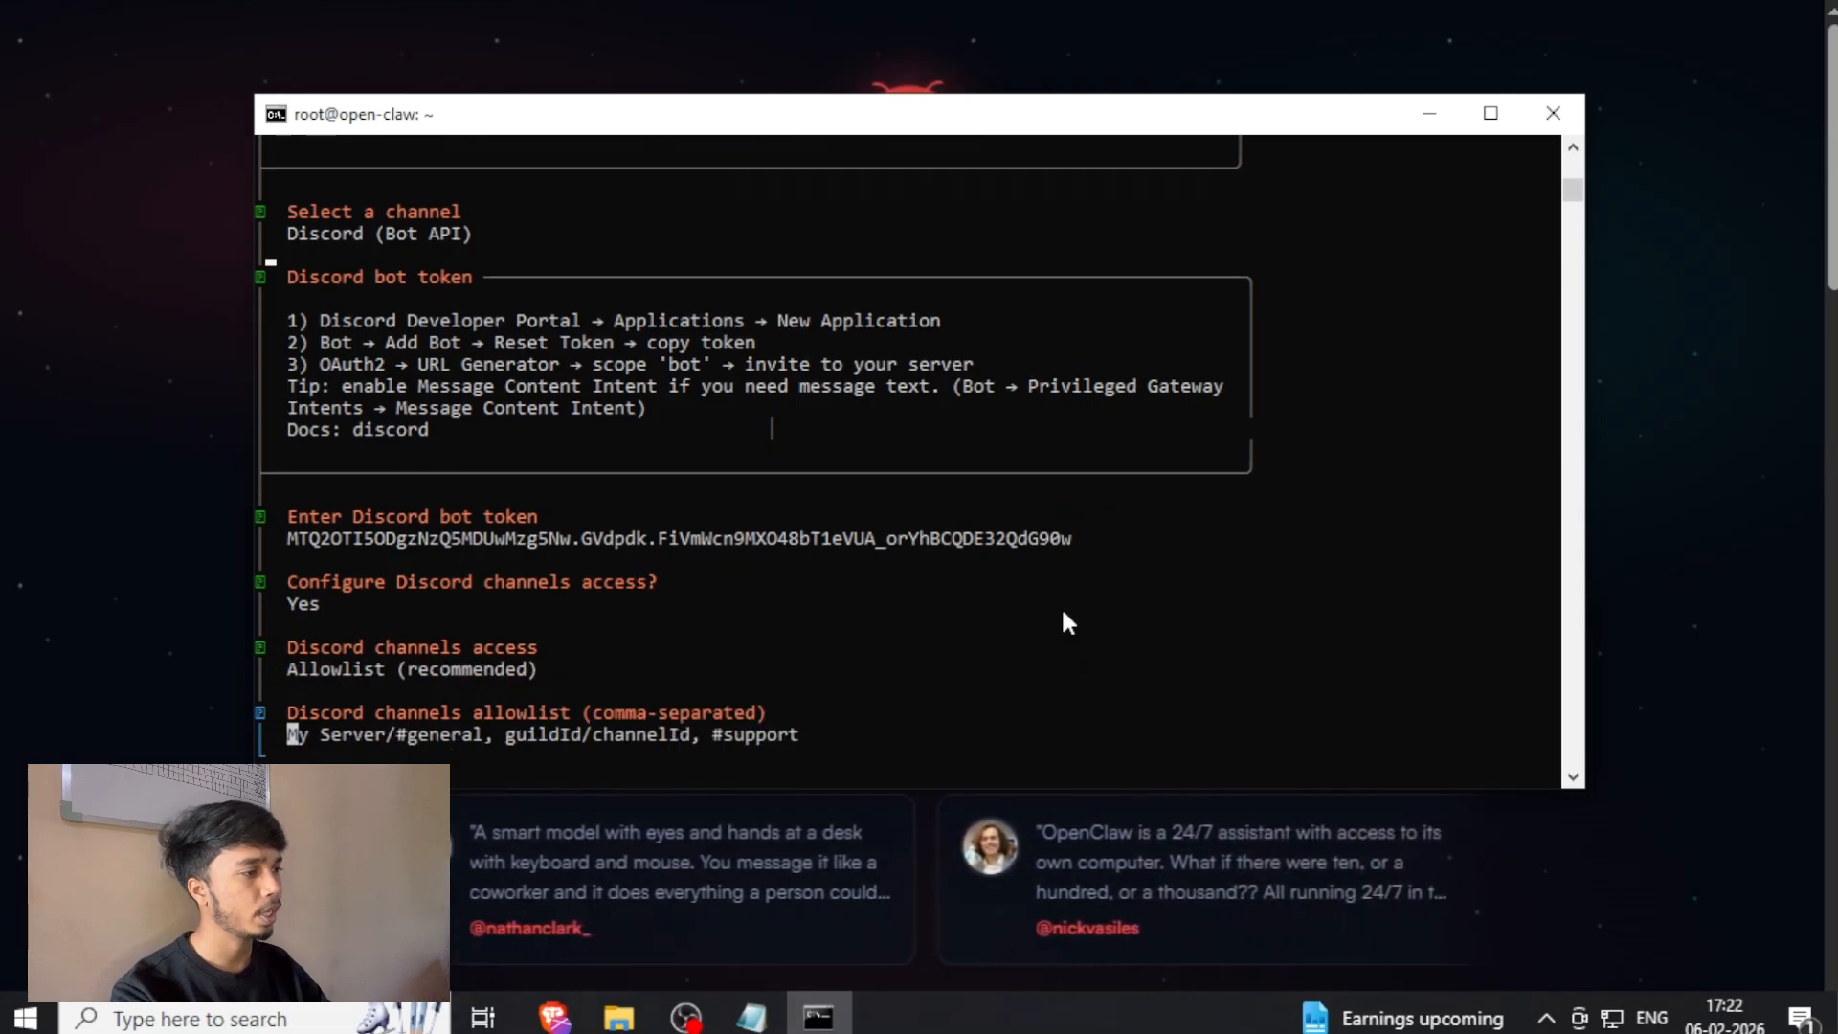
pyautogui.press('Return')
# Configure the DM access policies, set the Discord DM policy to Pairing (recommended), and complete the configuration.
pyautogui.press('Return')
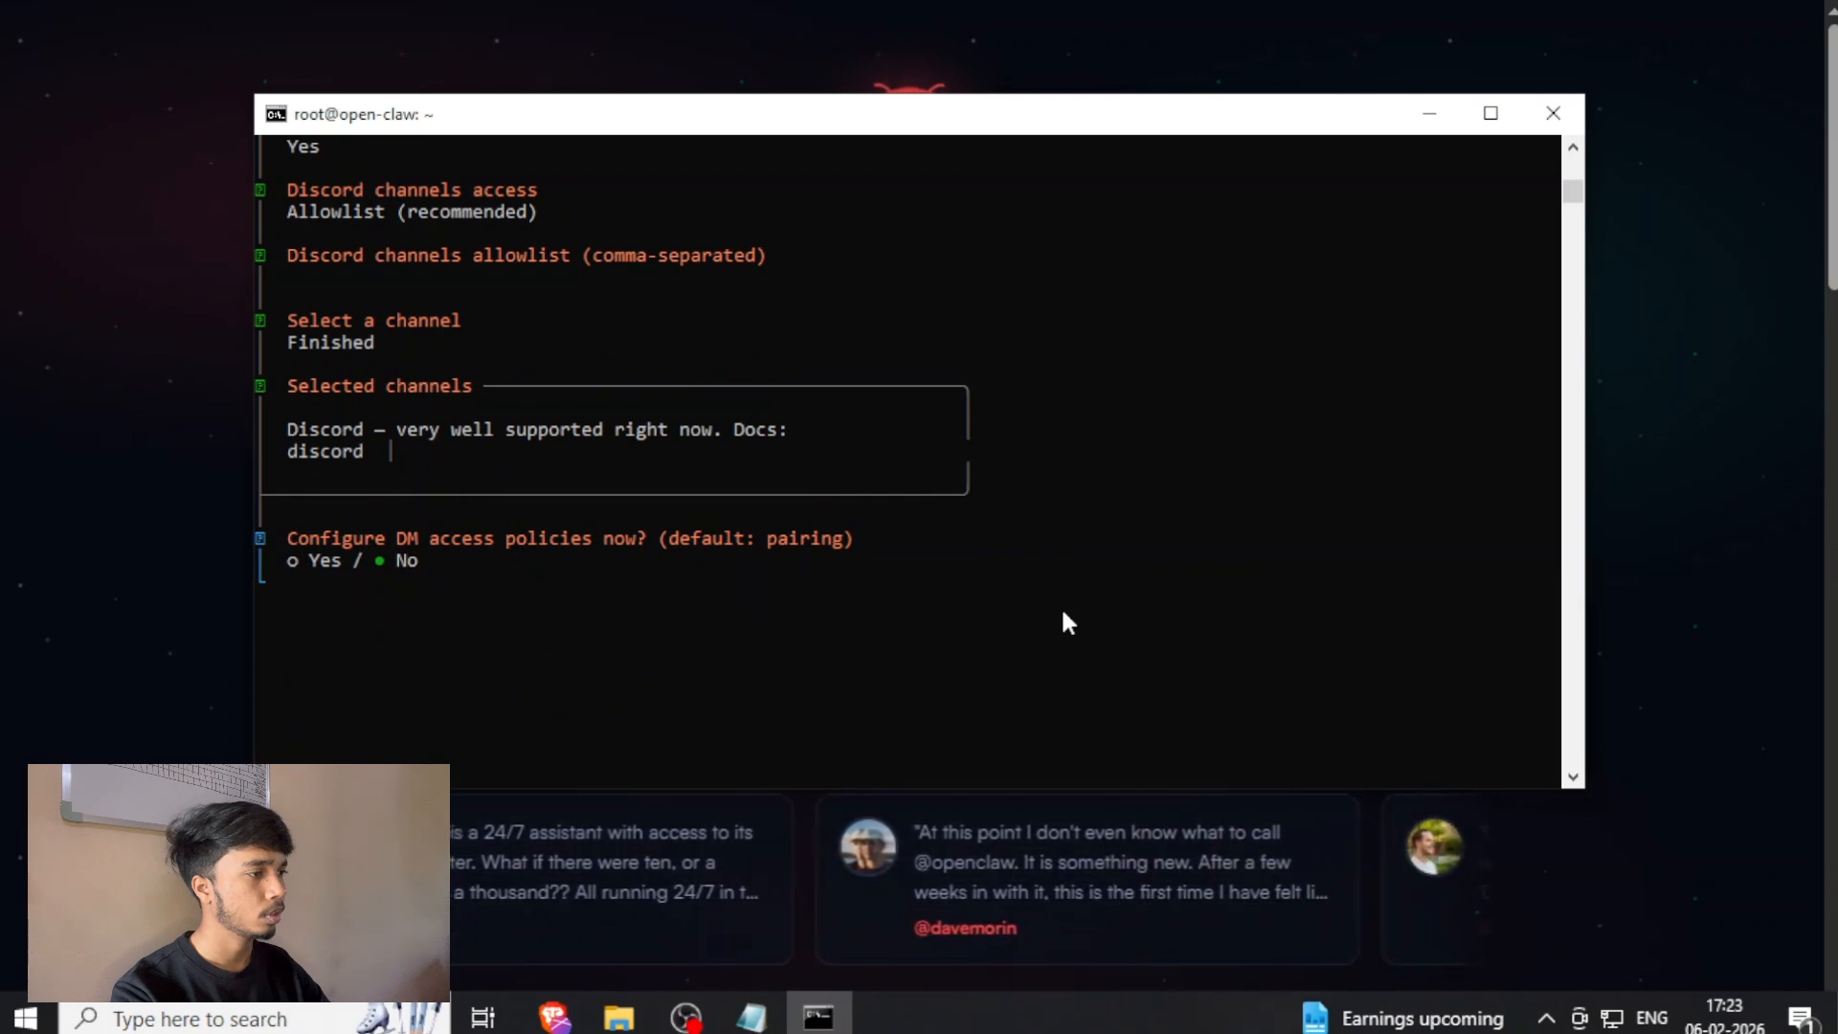
pyautogui.press('Left')
pyautogui.press('Return')
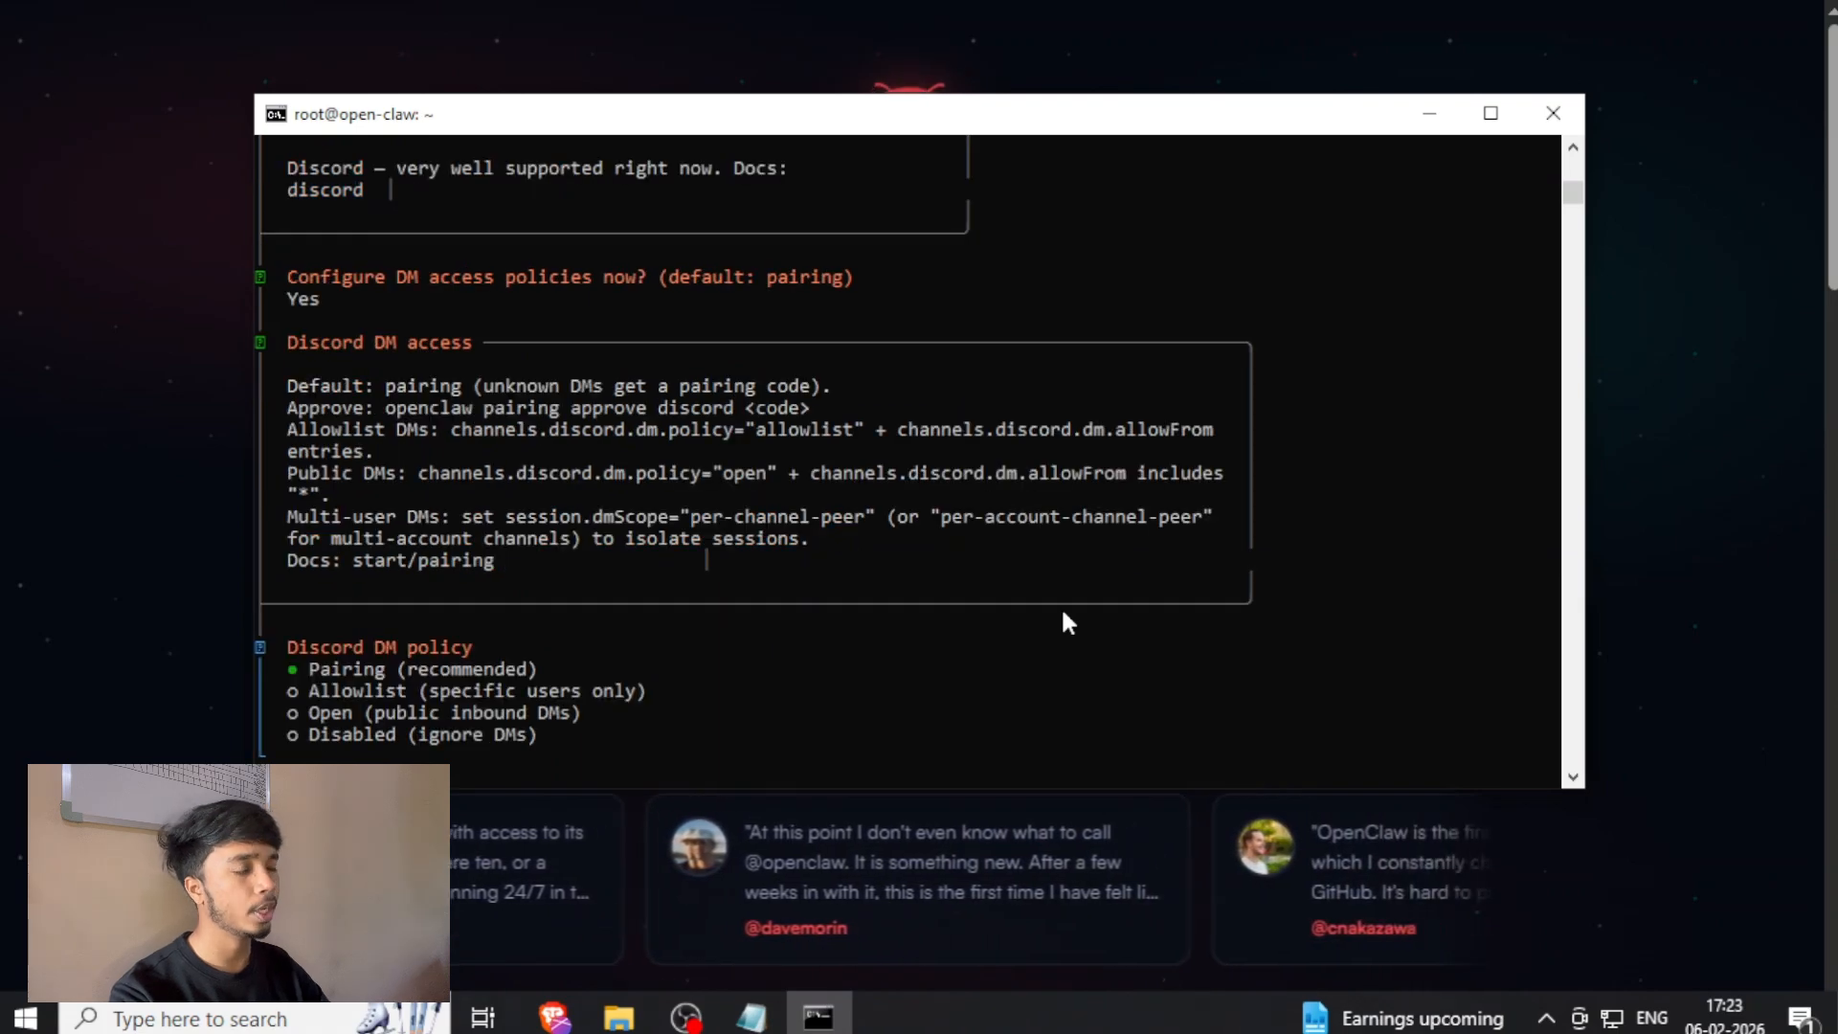
pyautogui.press('Return')
pyautogui.press('Up')
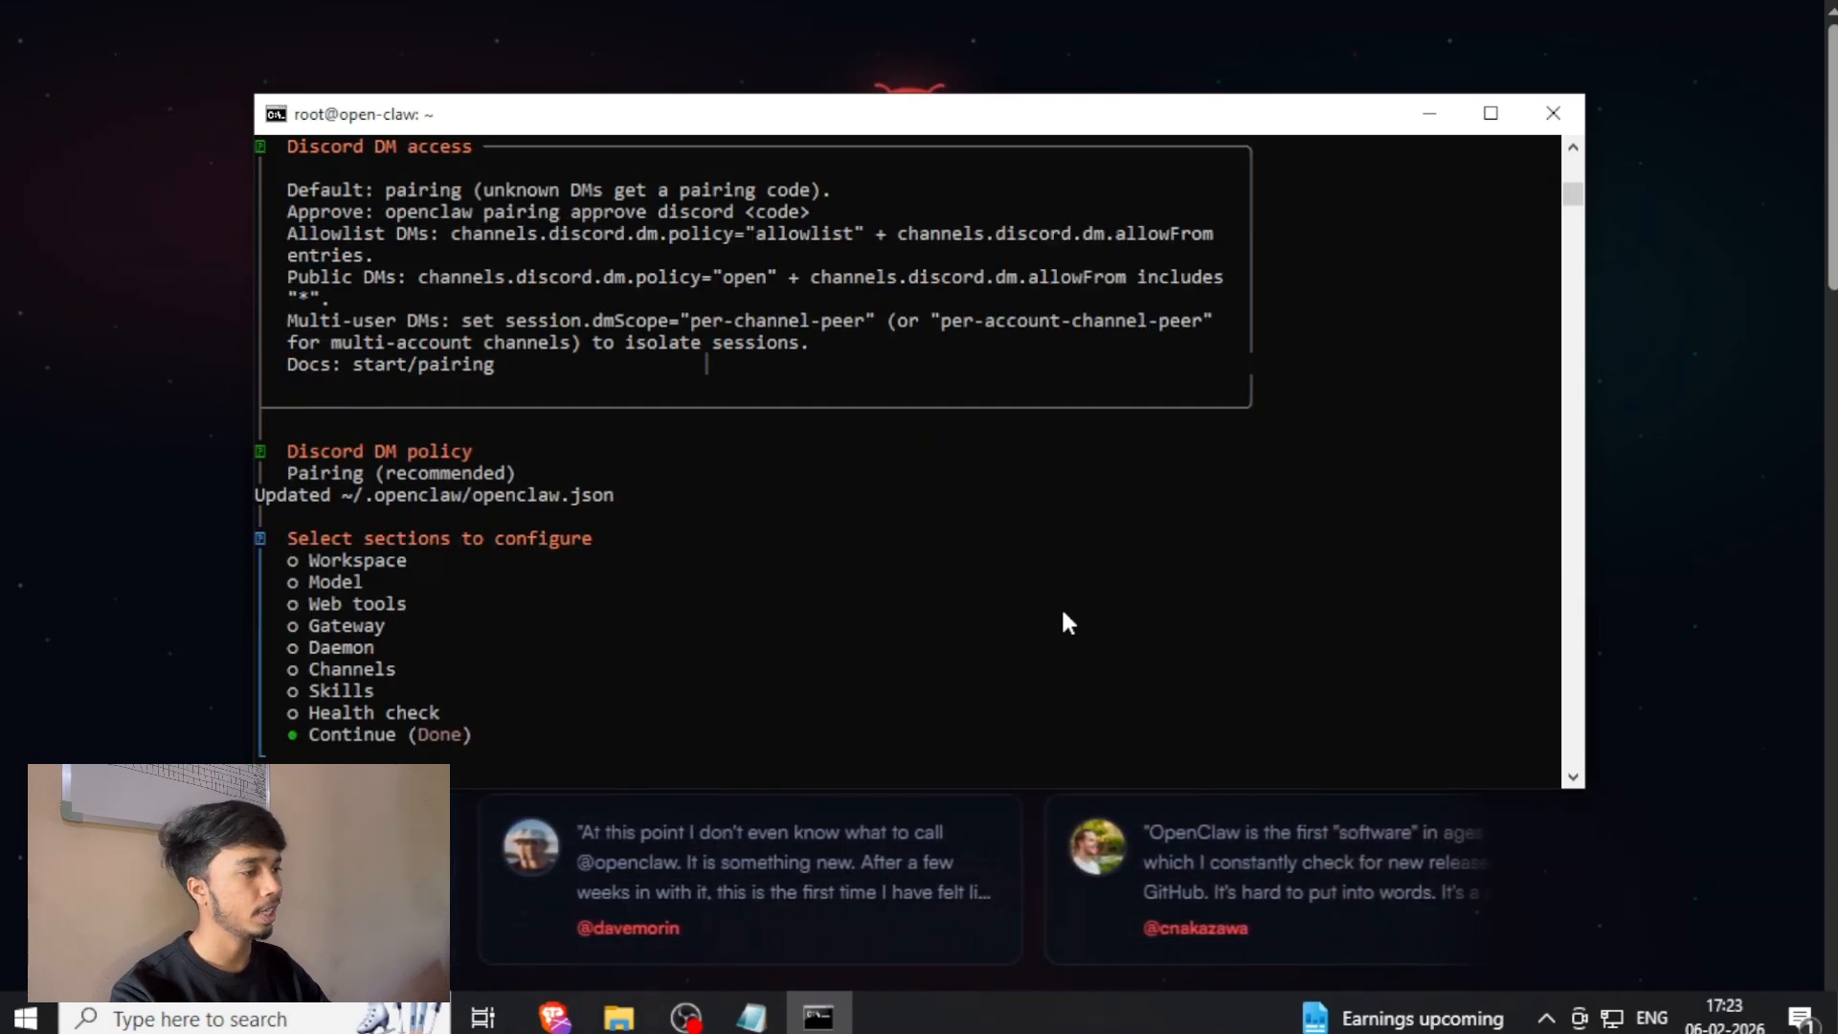
pyautogui.press('Return')
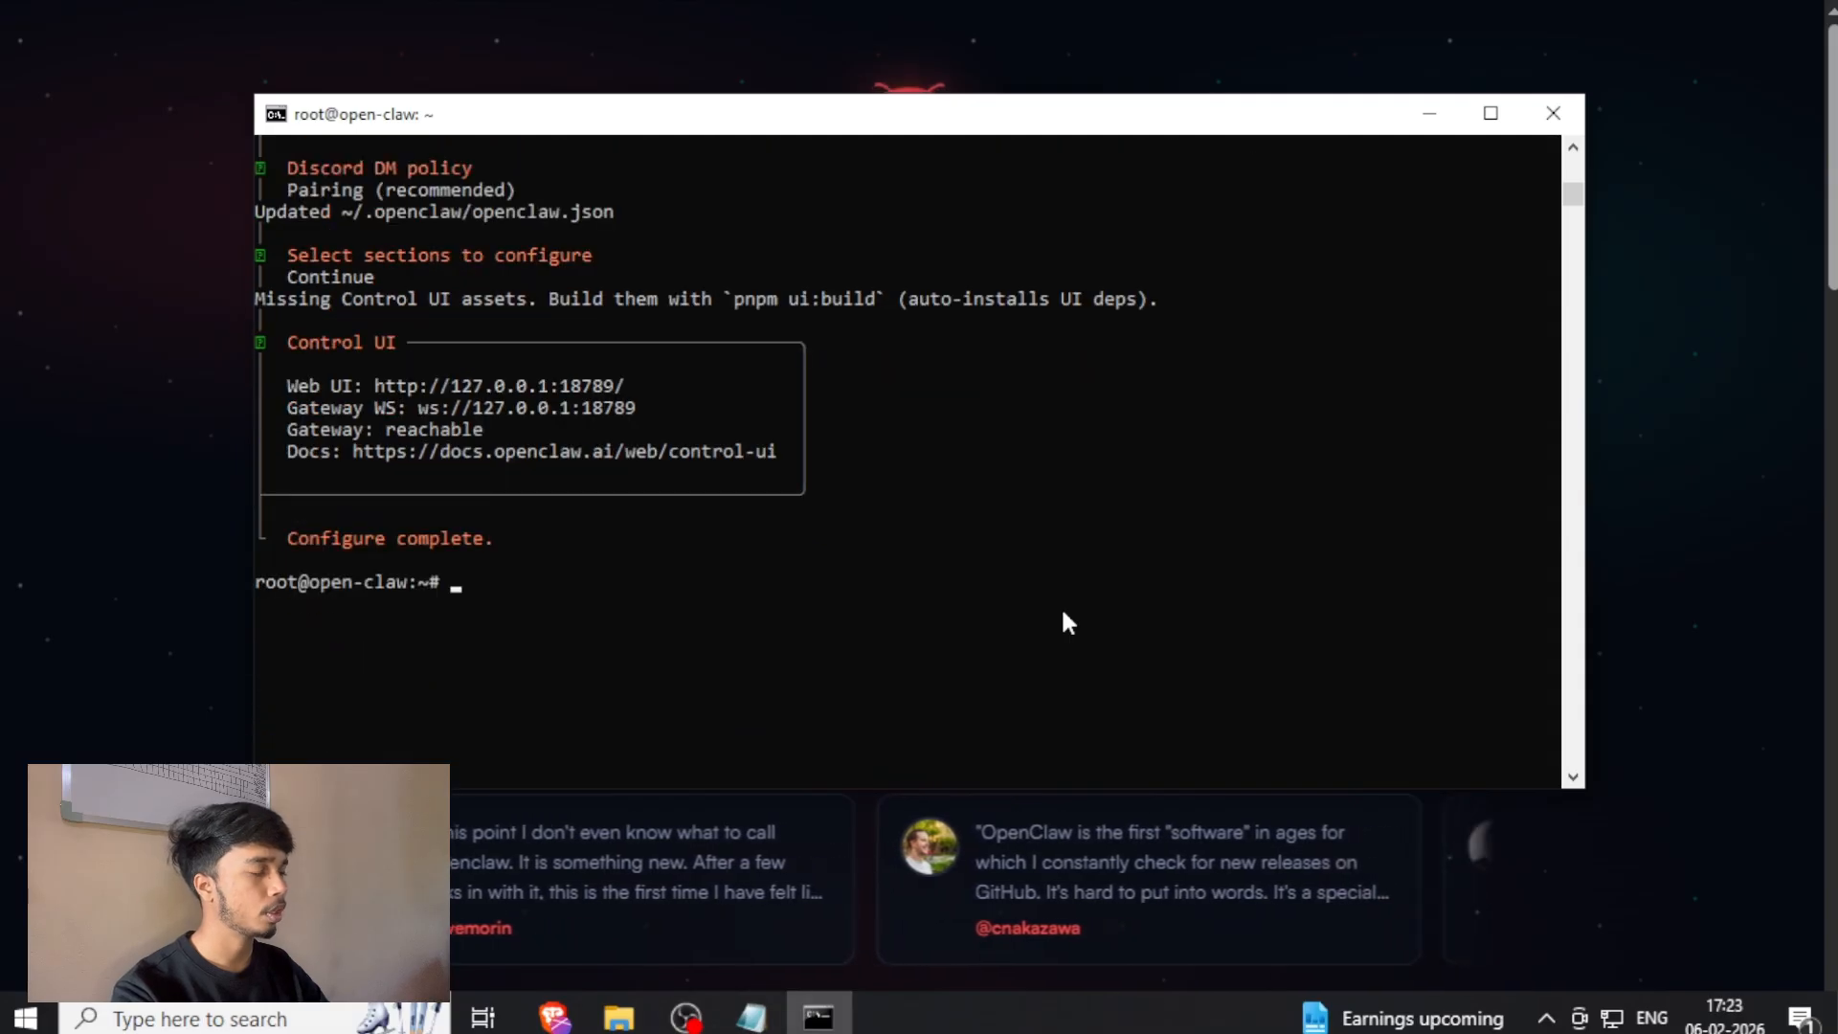
# Switch to Discord and send the direct message "hi" to the Gravity bot.
pyautogui.click(184, 426)
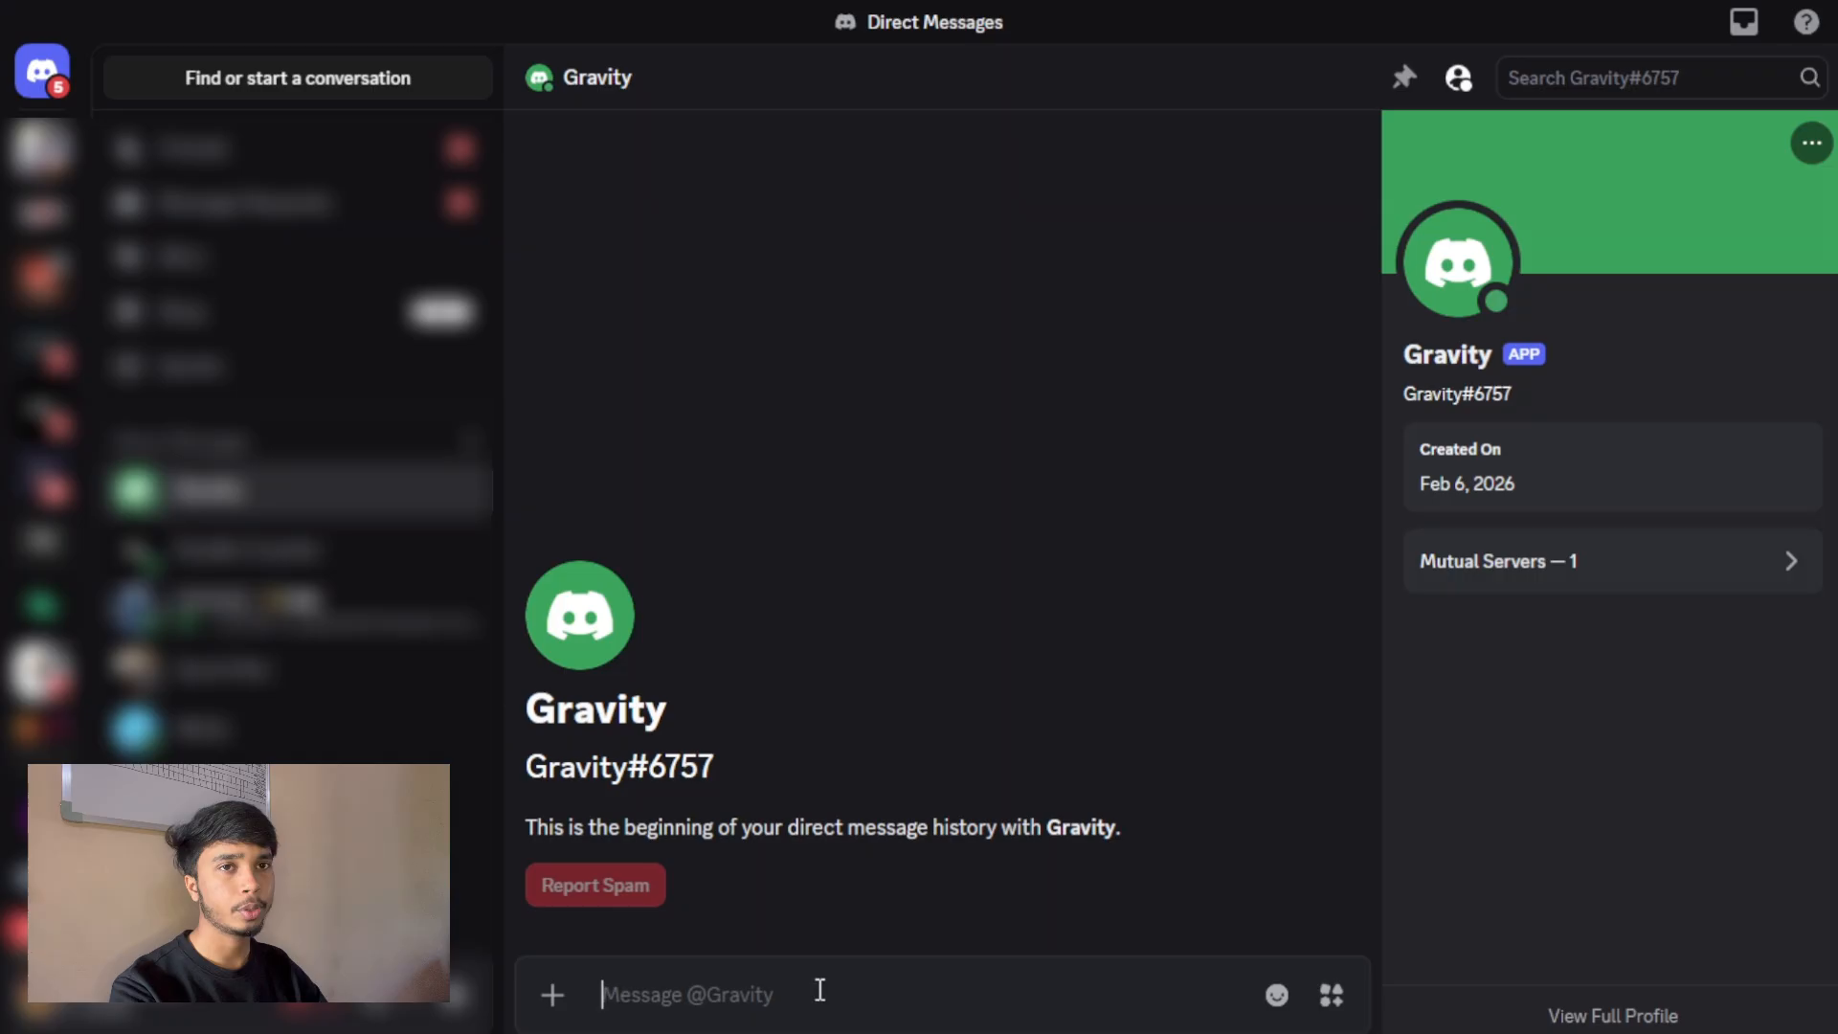
pyautogui.write('hi')
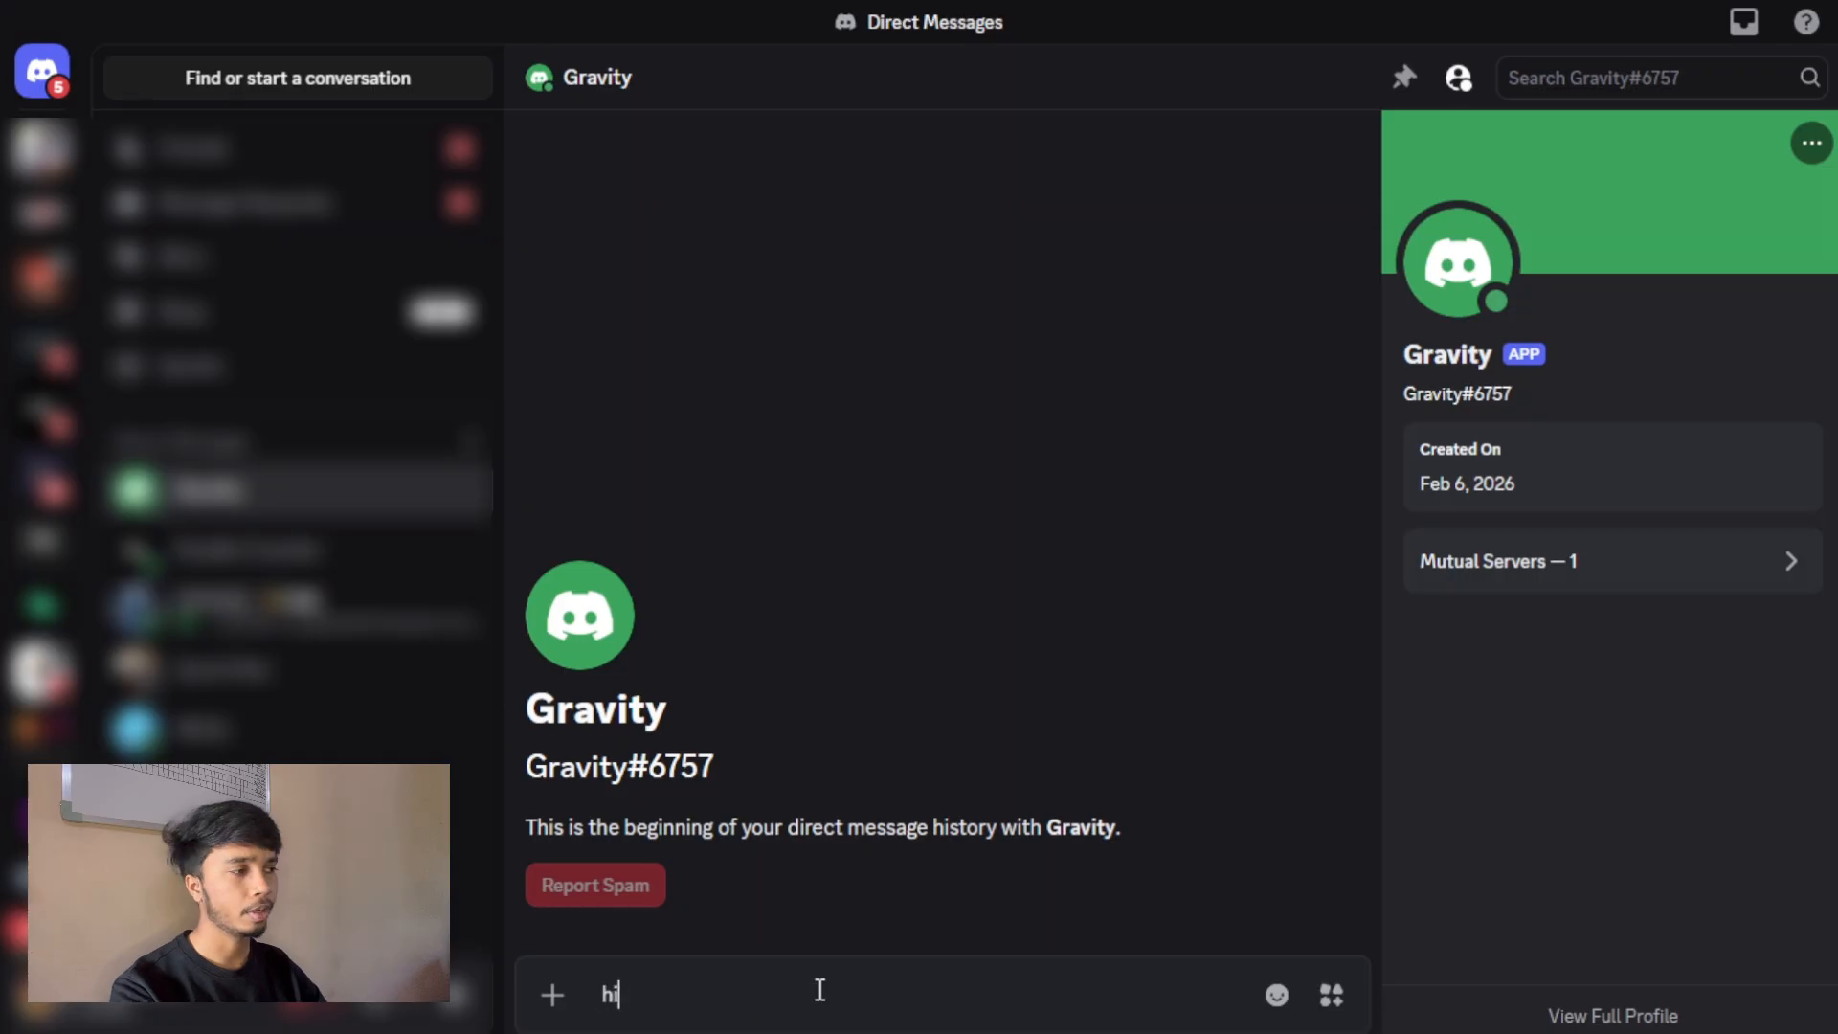
pyautogui.press('Return')
# Compose the "openclaw pairing approve discord" command with the pairing code from the bot's reply and run it in the terminal.
pyautogui.moveTo(601, 905); pyautogui.dragTo(983, 904)
pyautogui.hotkey('ctrl', 'c')
pyautogui.click(853, 995)
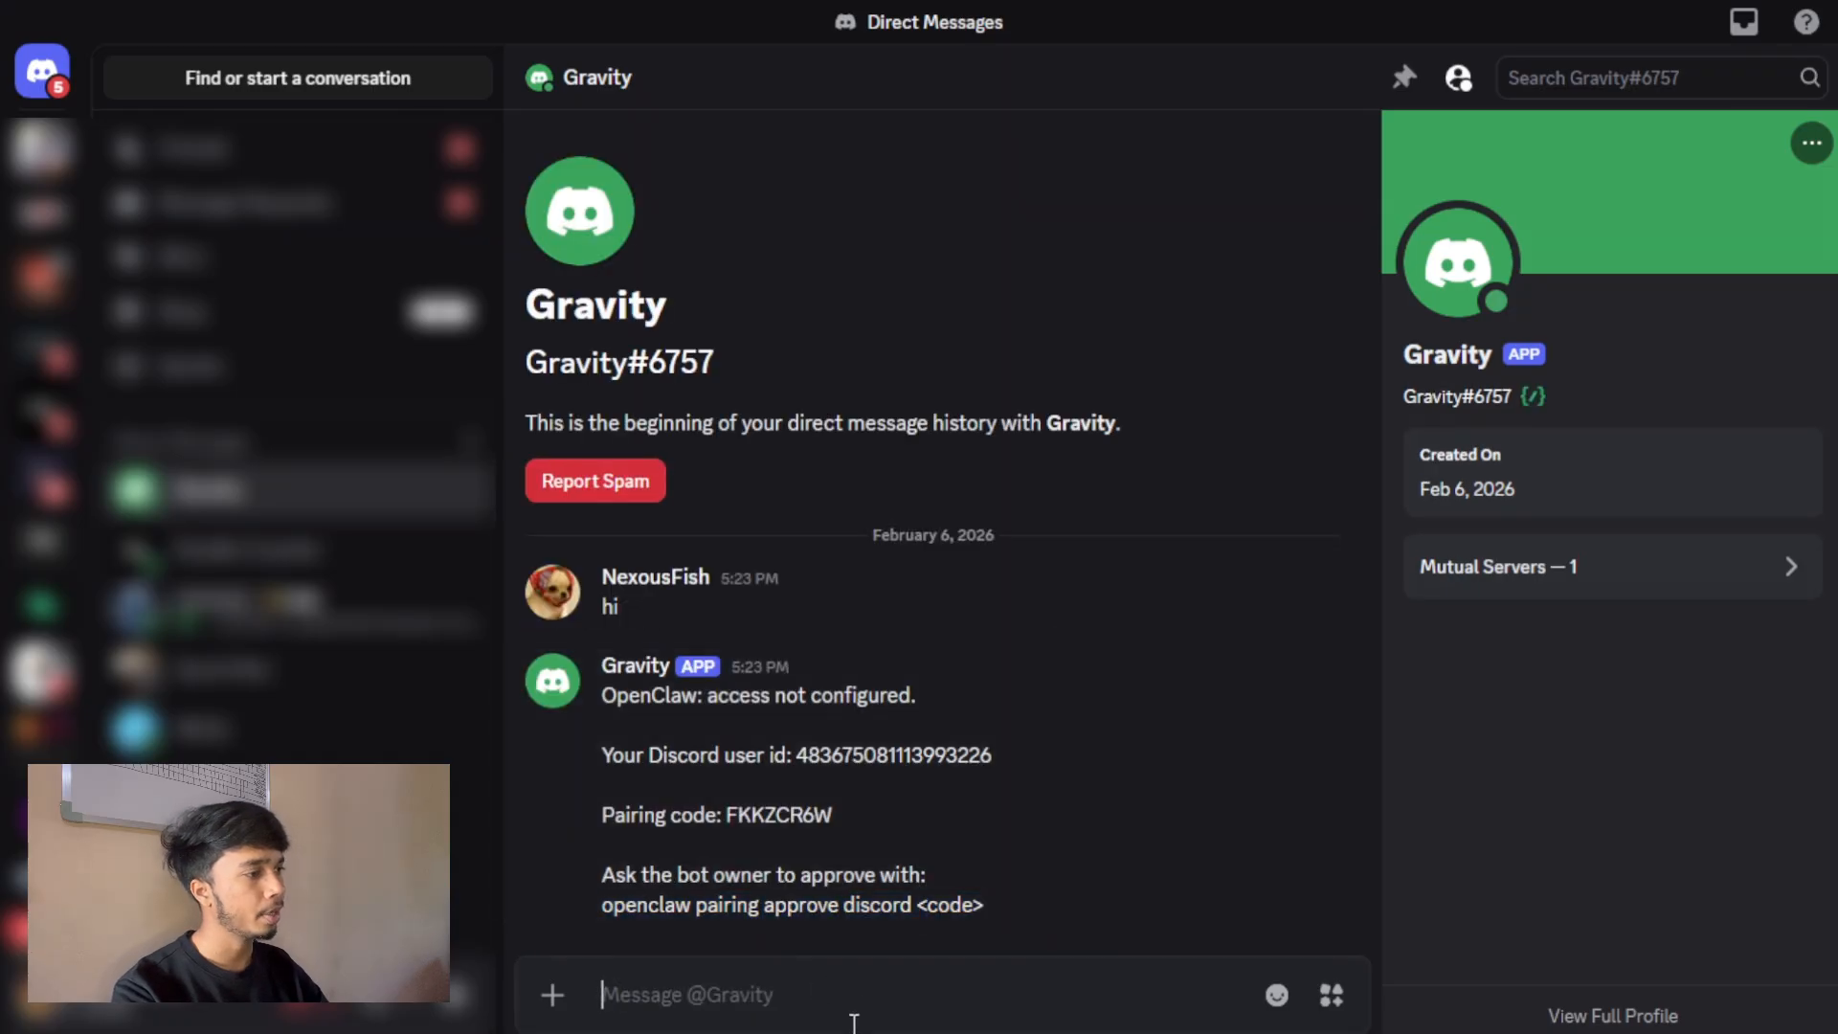
pyautogui.hotkey('ctrl', 'v')
pyautogui.doubleClick(805, 814)
pyautogui.hotkey('ctrl', 'c')
pyautogui.moveTo(986, 996); pyautogui.dragTo(920, 995)
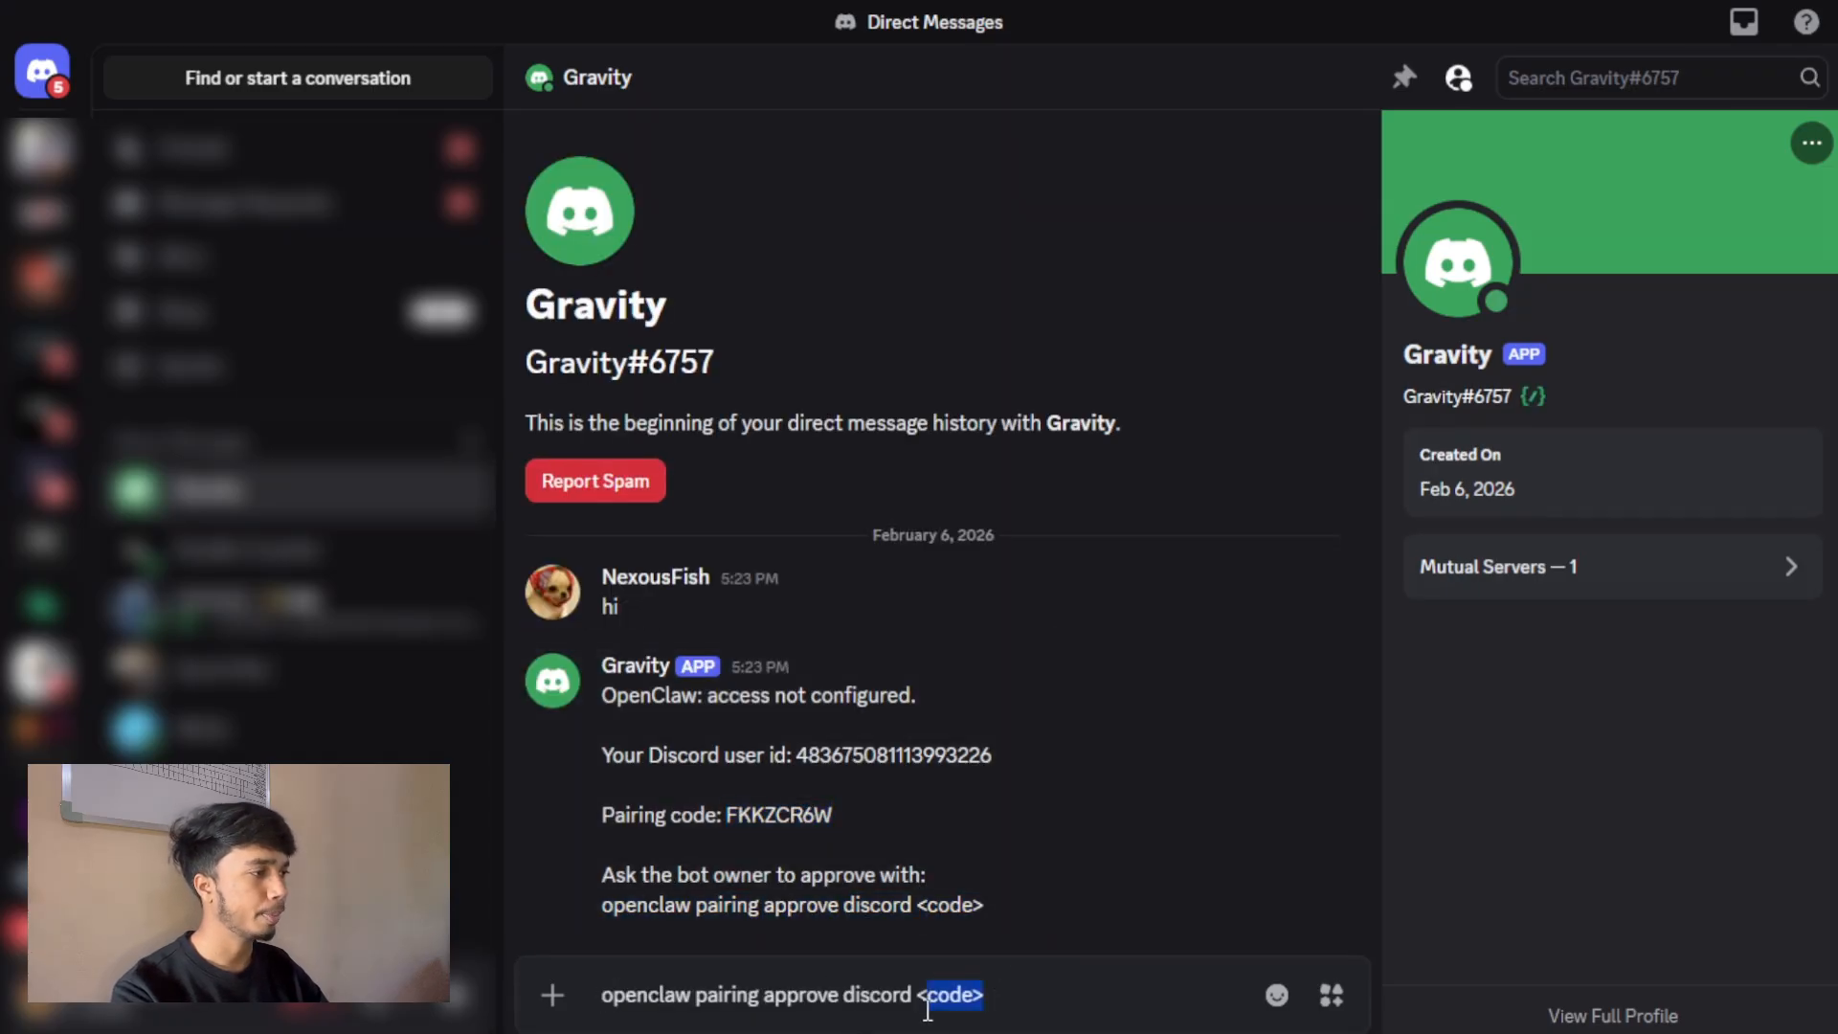
pyautogui.hotkey('ctrl', 'v')
pyautogui.hotkey('ctrl', 'a')
pyautogui.hotkey('ctrl', 'c')
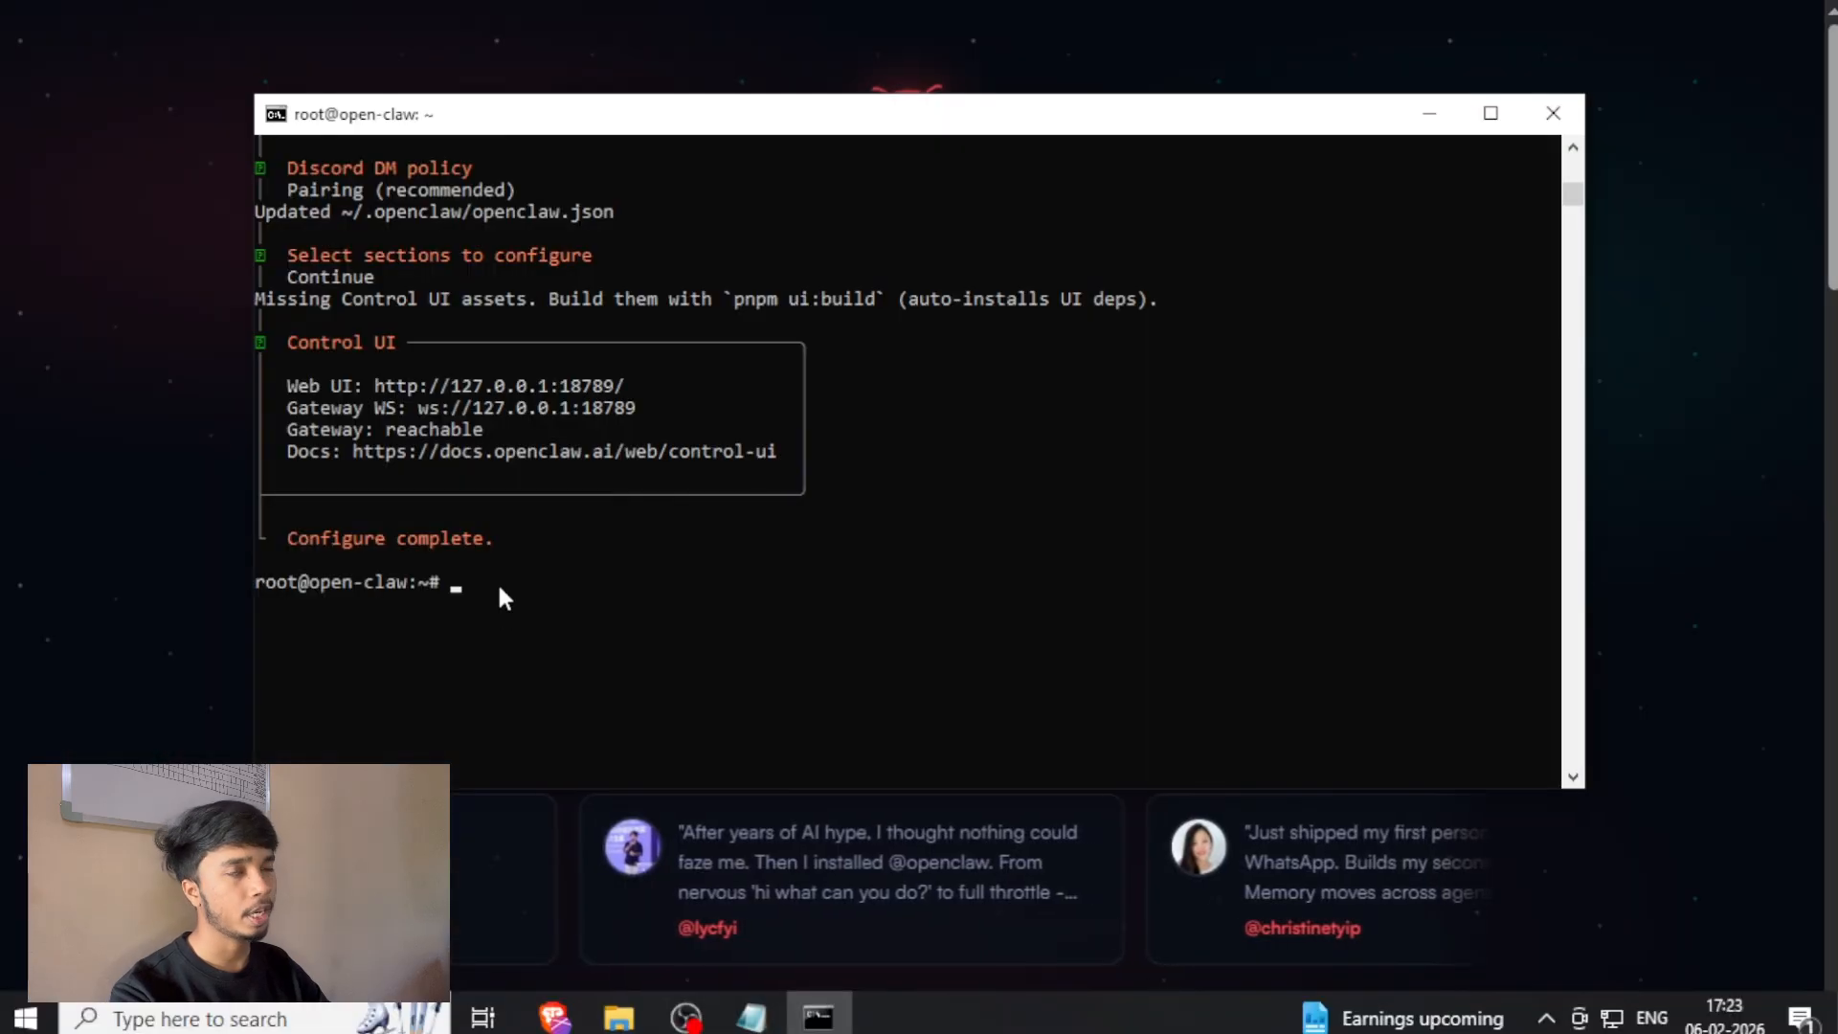
pyautogui.rightClick(976, 599)
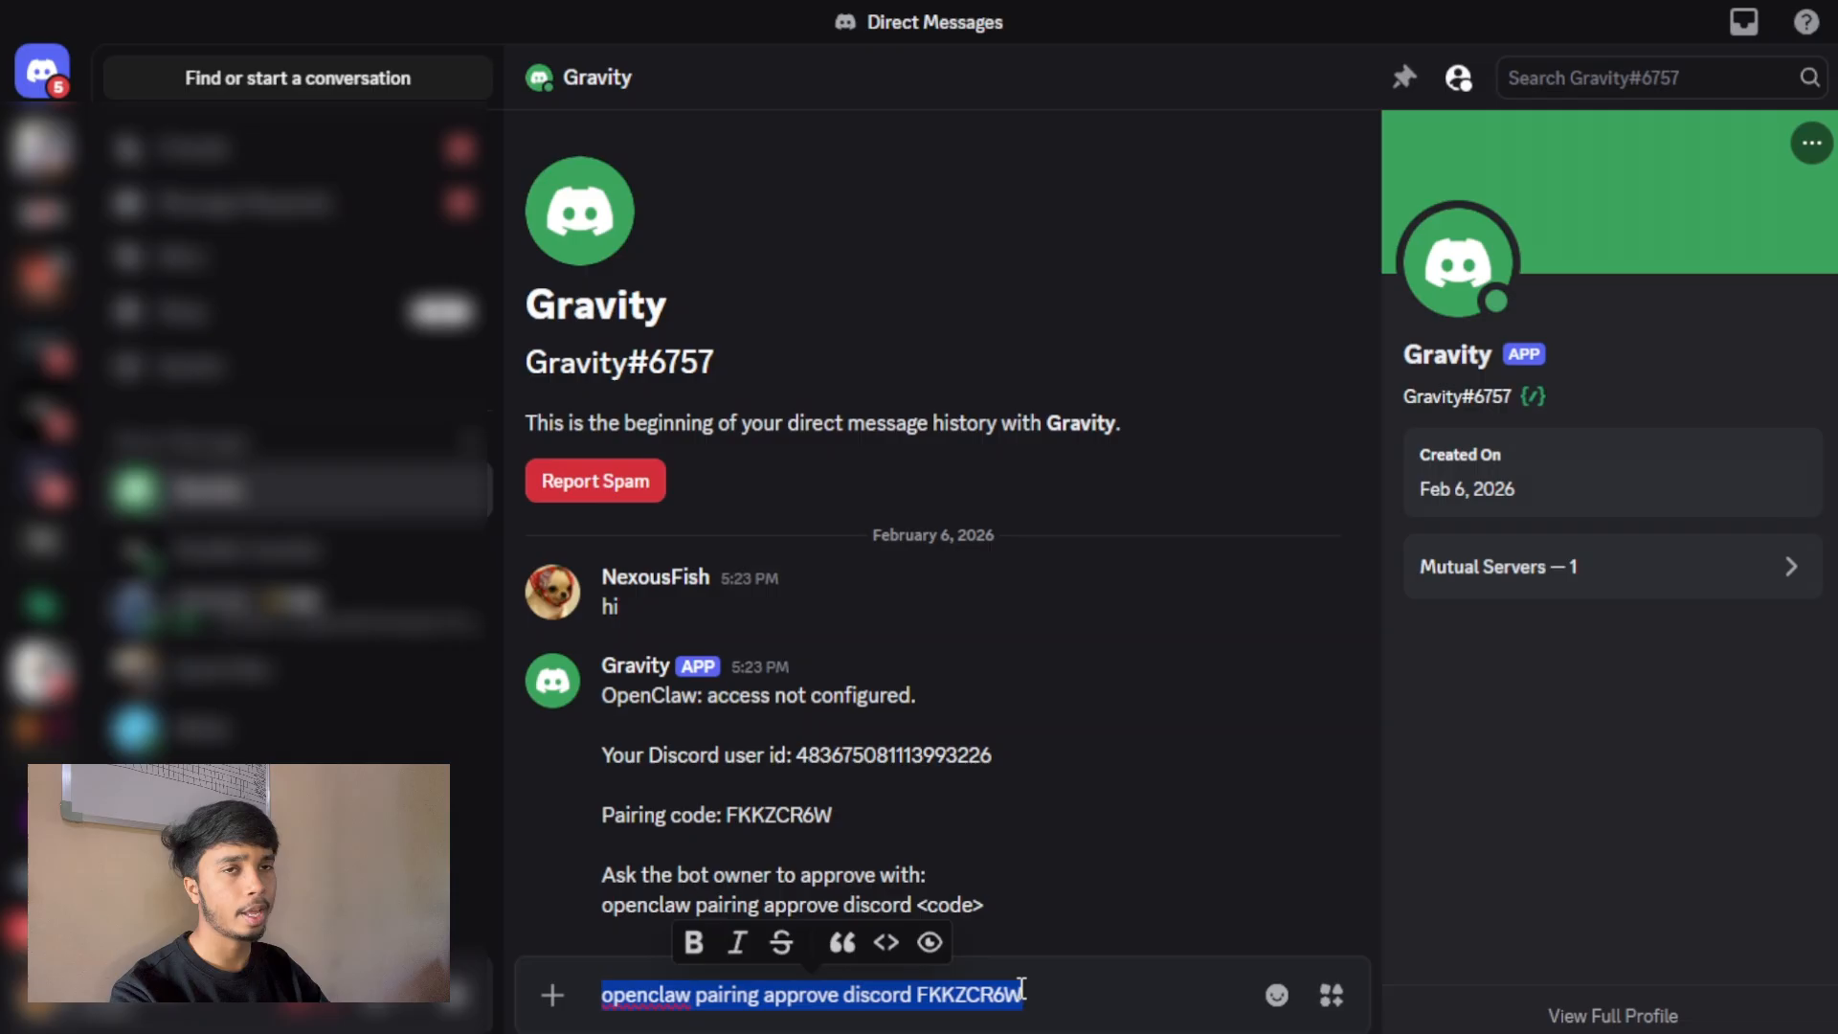
# Return to the Gravity direct message in Discord and send "yo".
pyautogui.write('yo')
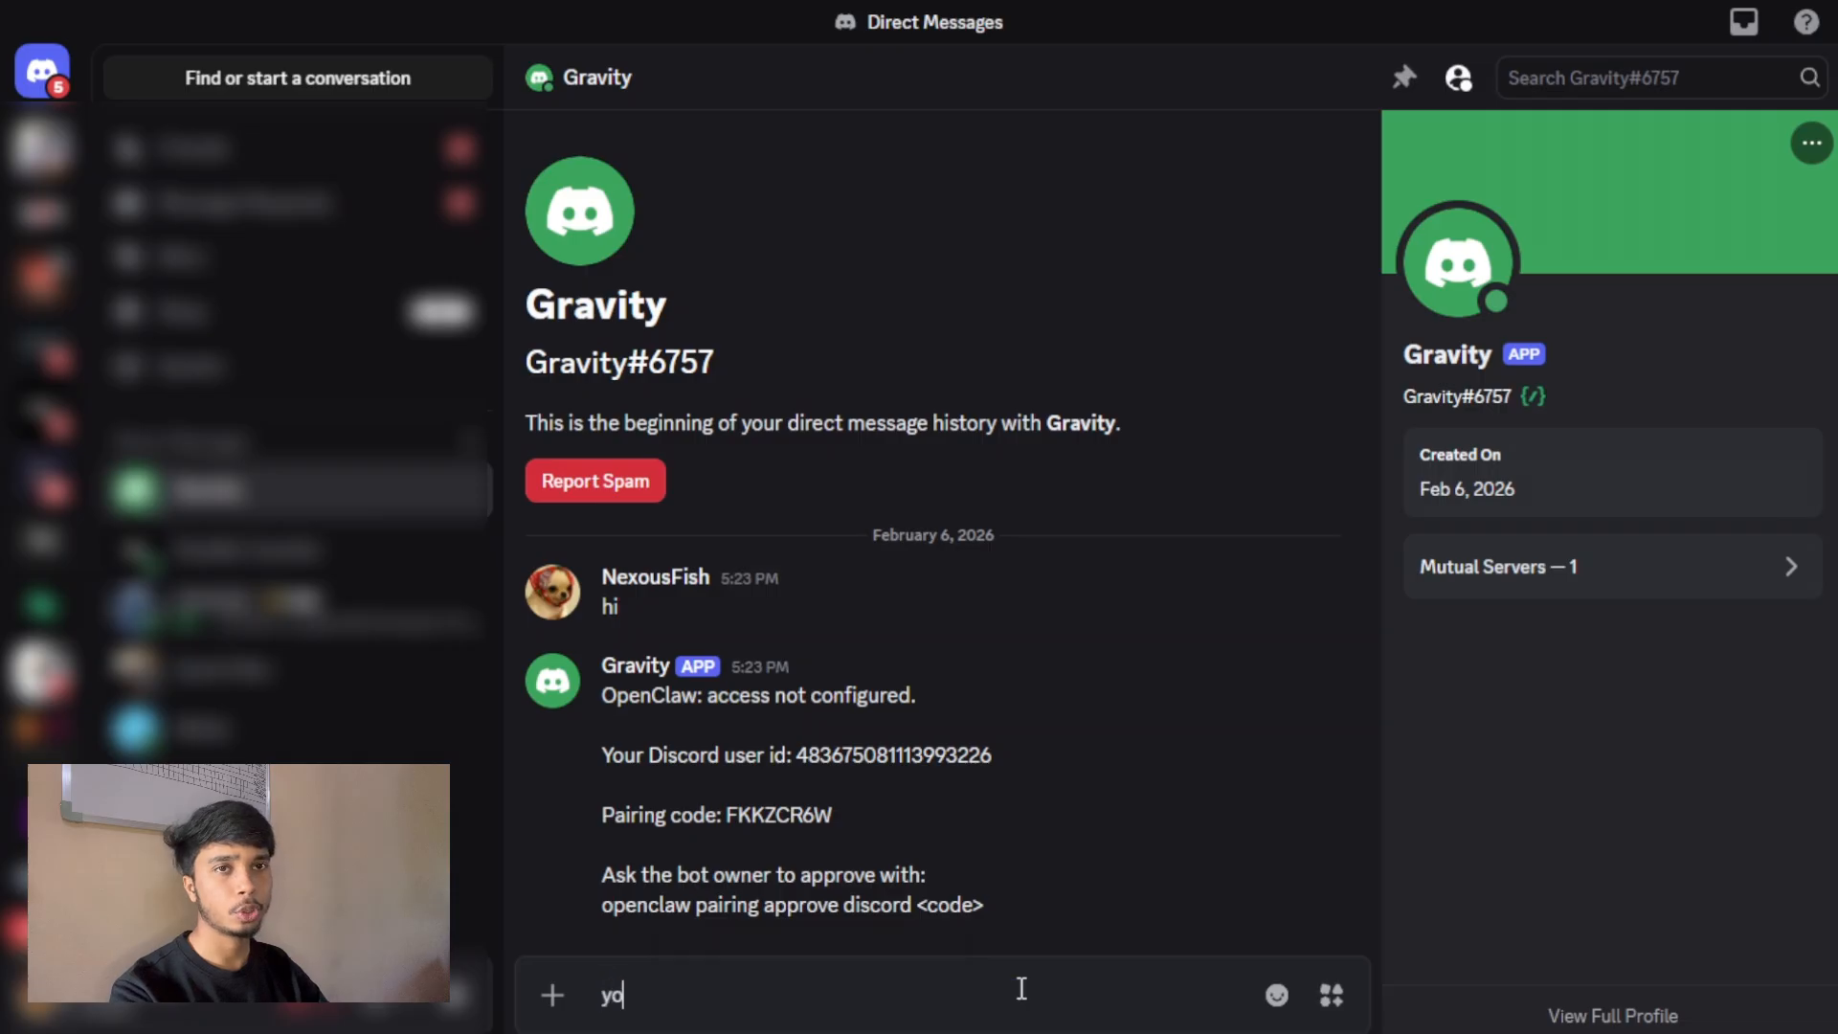
pyautogui.press('Return')
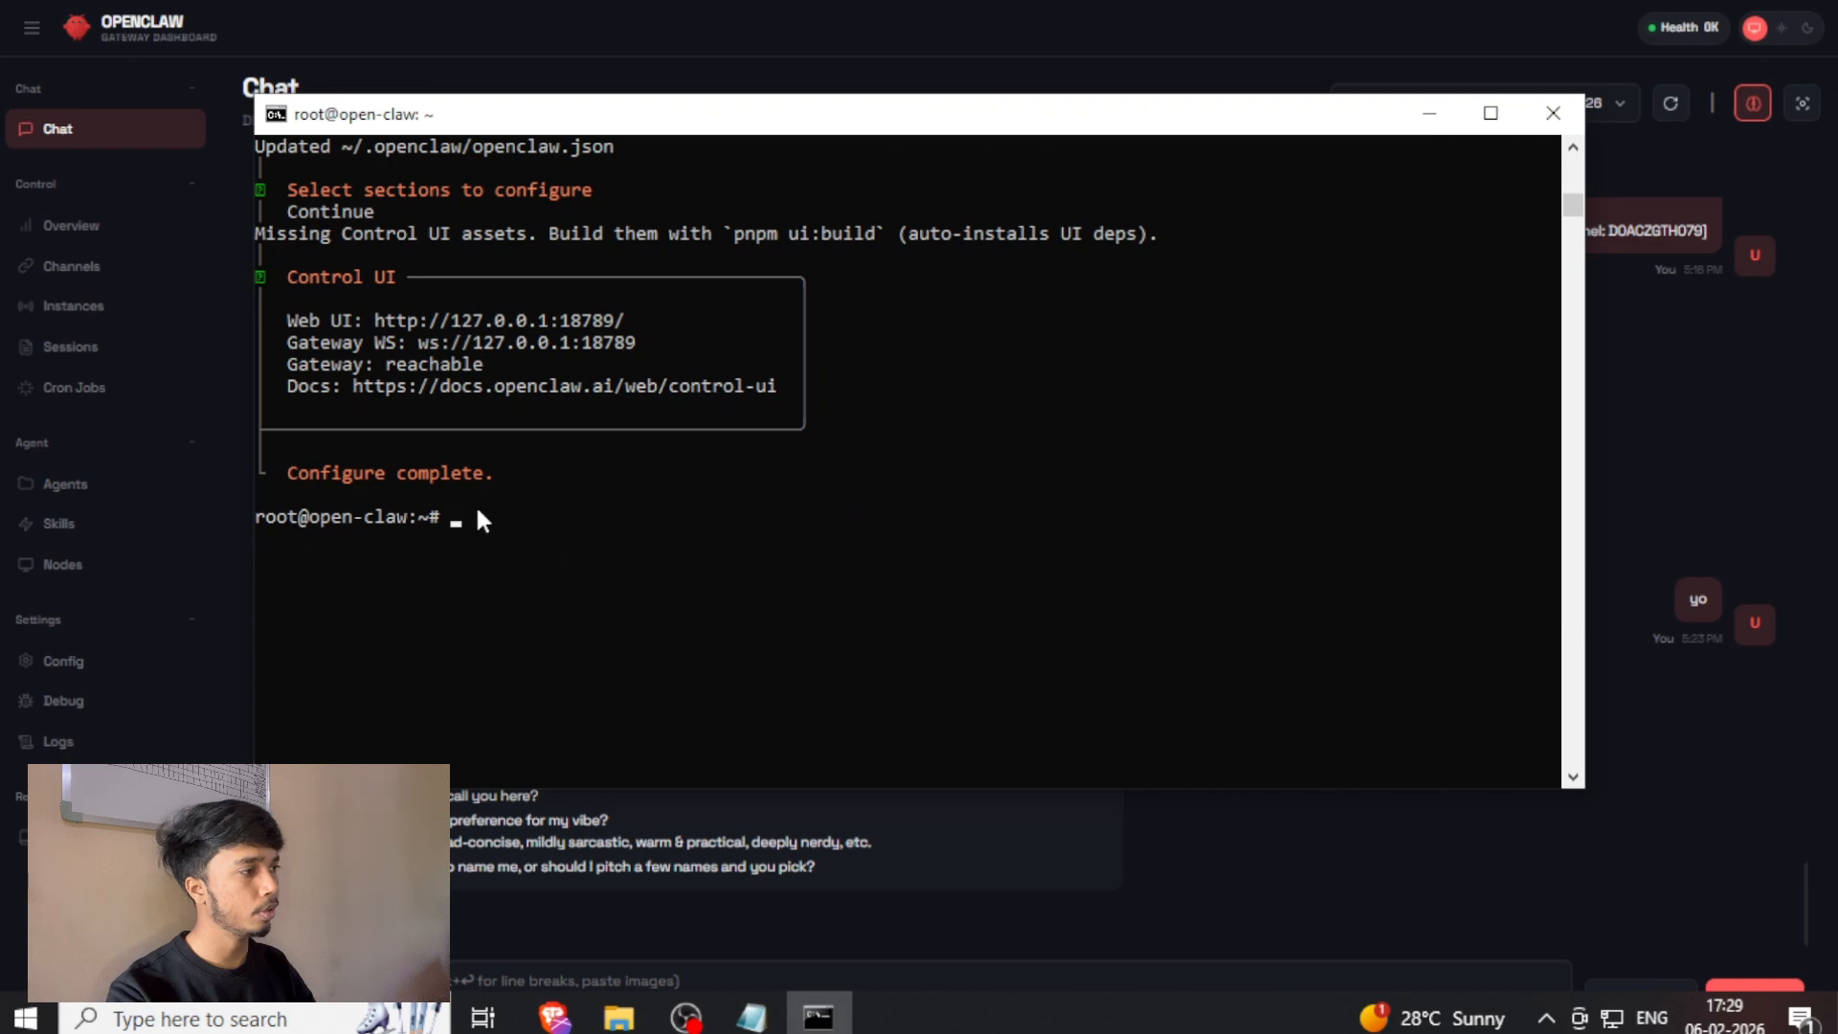
# Close the terminal window with the Droplet's root session and reload the OpenClaw dashboard page.
pyautogui.click(1552, 113)
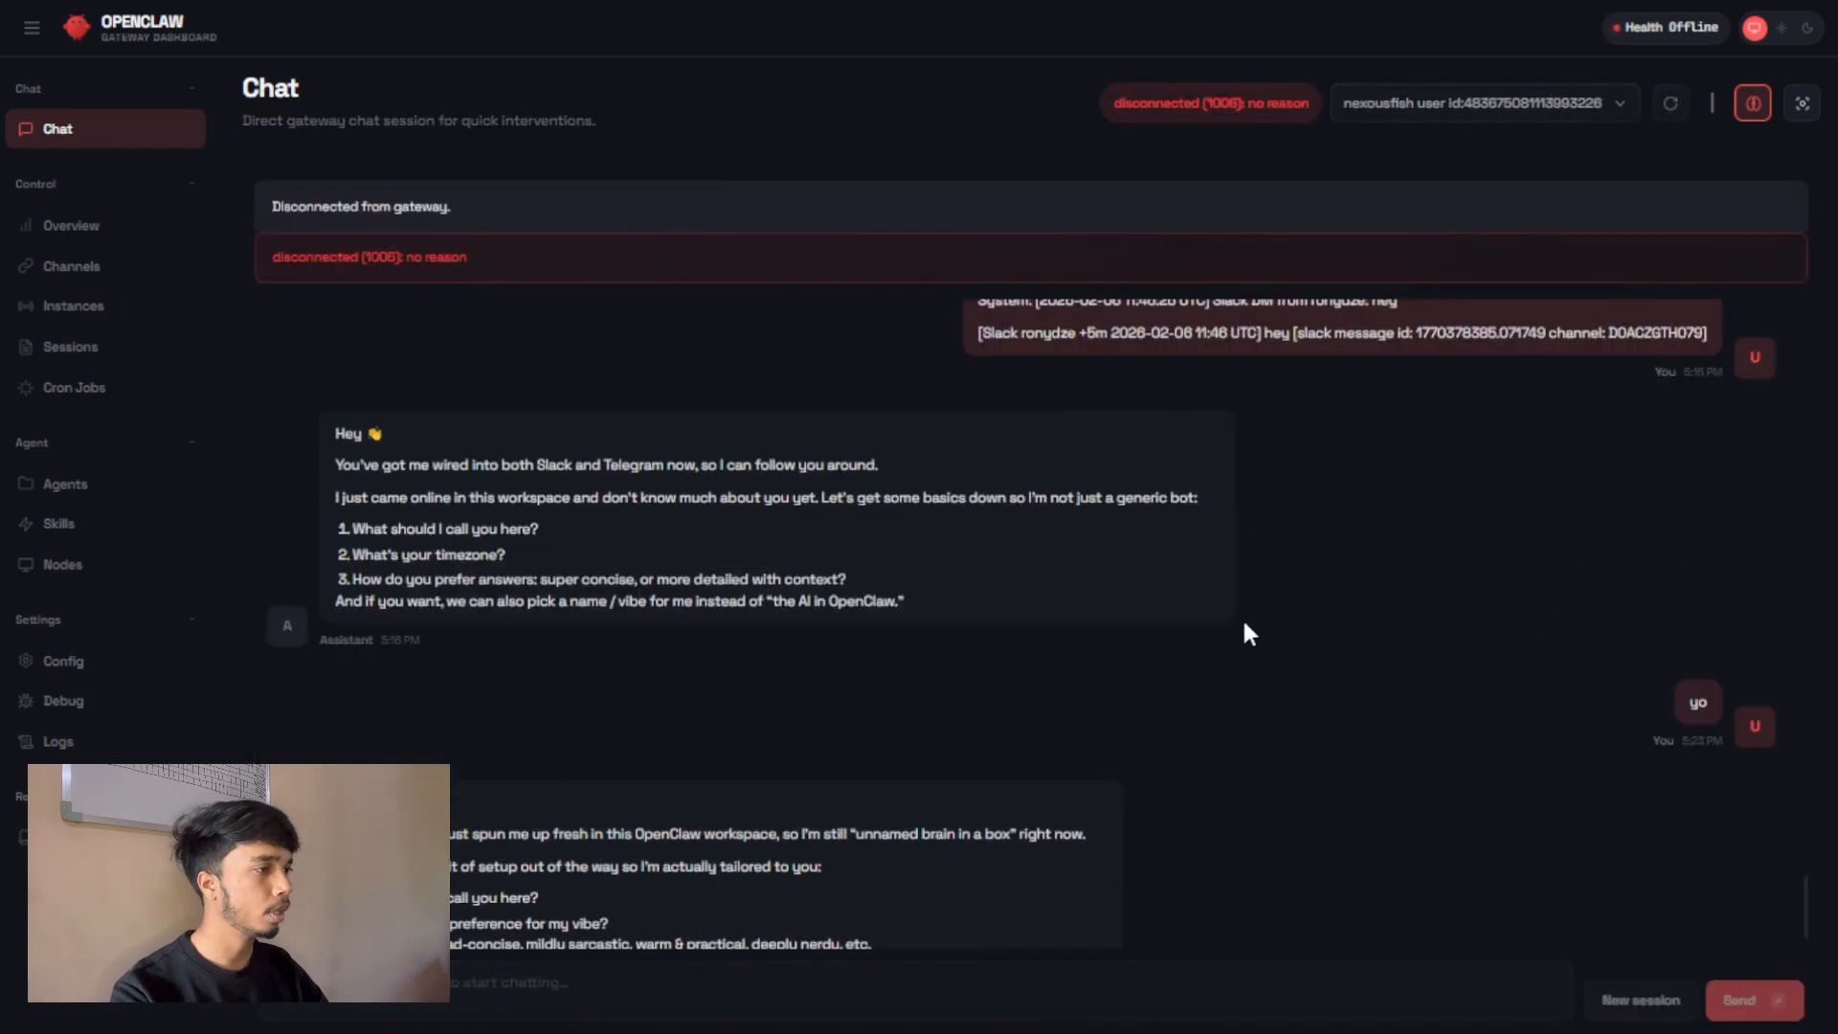
pyautogui.scroll(-2, 1143, 541)
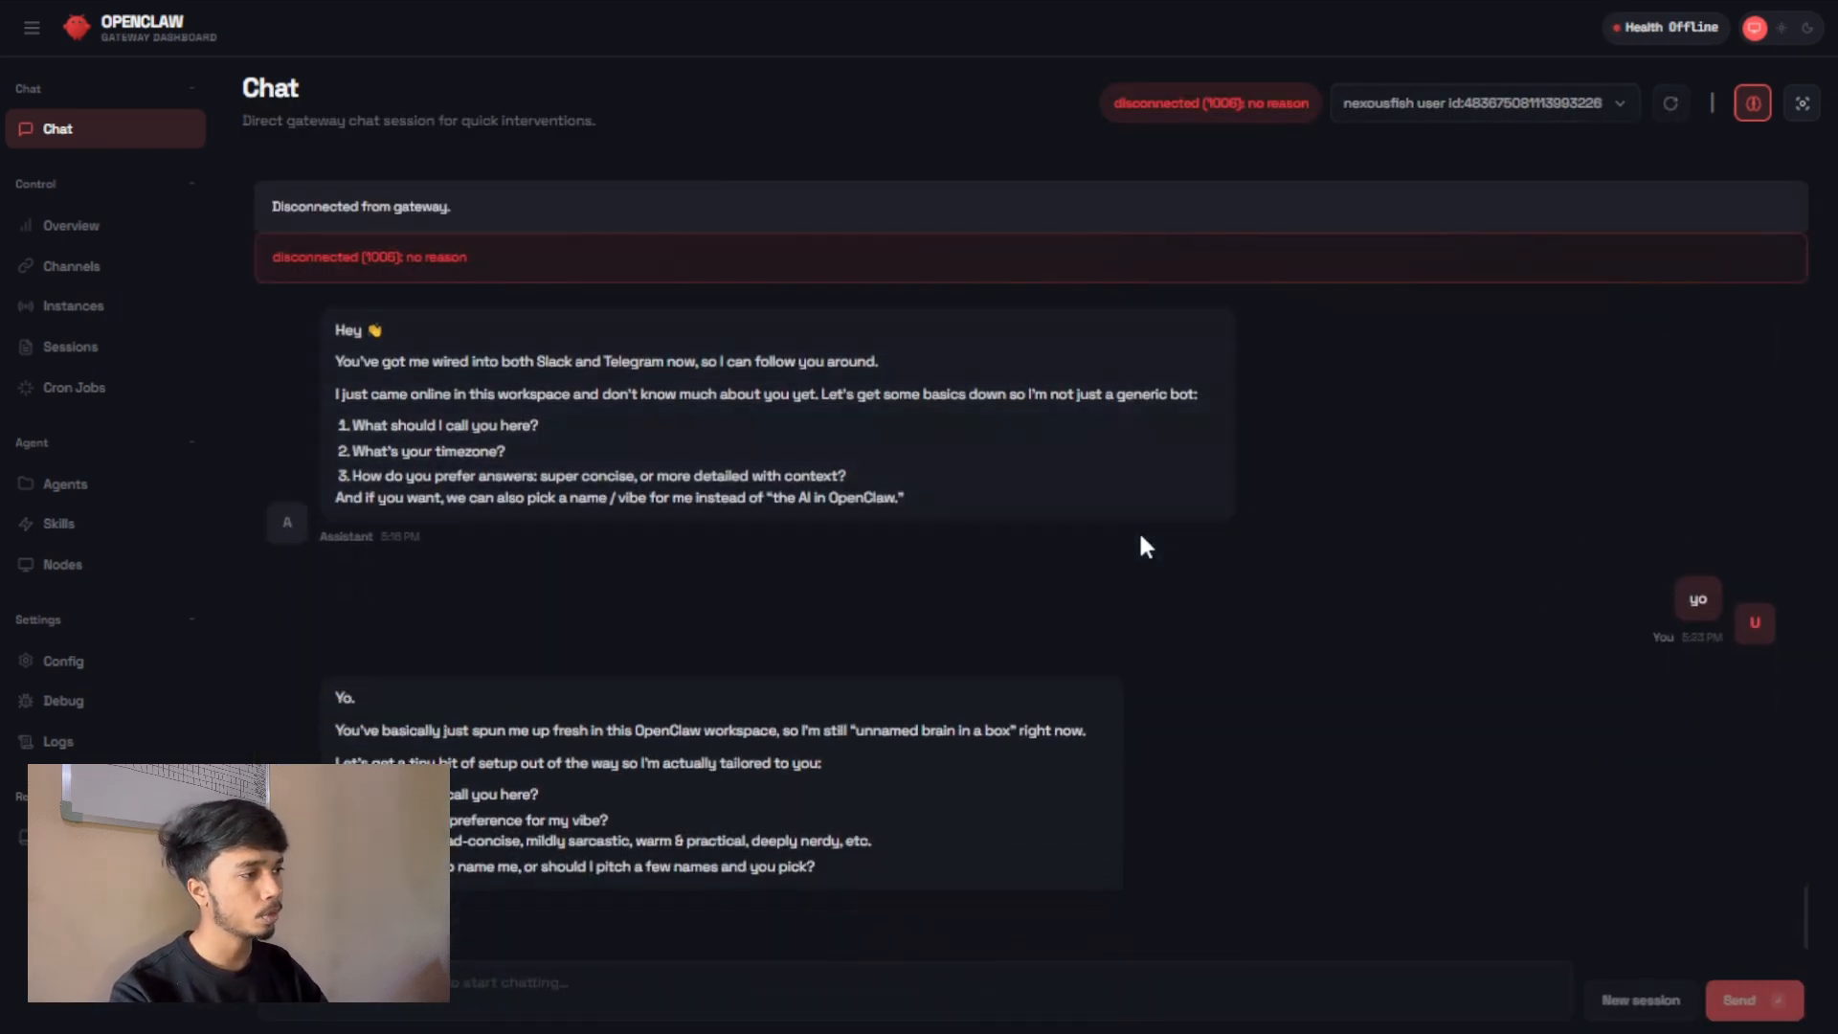
pyautogui.hotkey('ctrl', 'r')
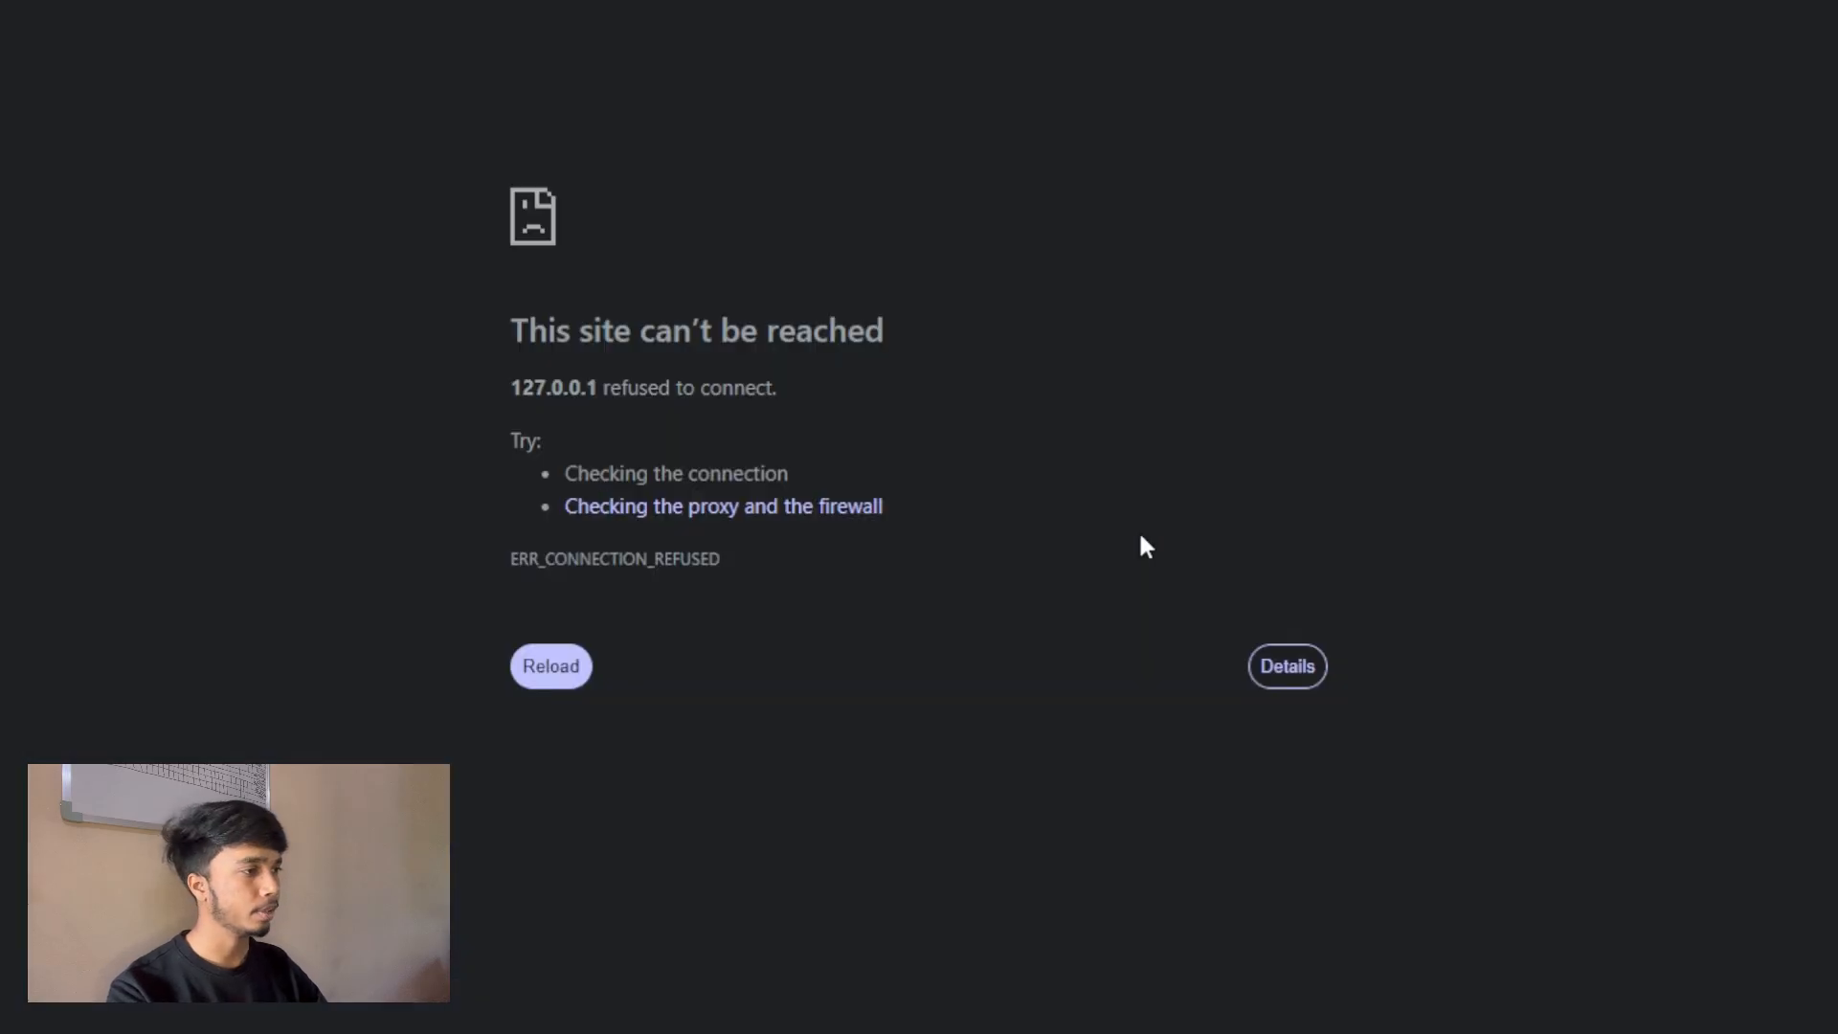
# Copy the SSH tunnel command from the docs' Access the Dashboard section and paste it into a Command Prompt, closing that window unrun.
pyautogui.click(554, 667)
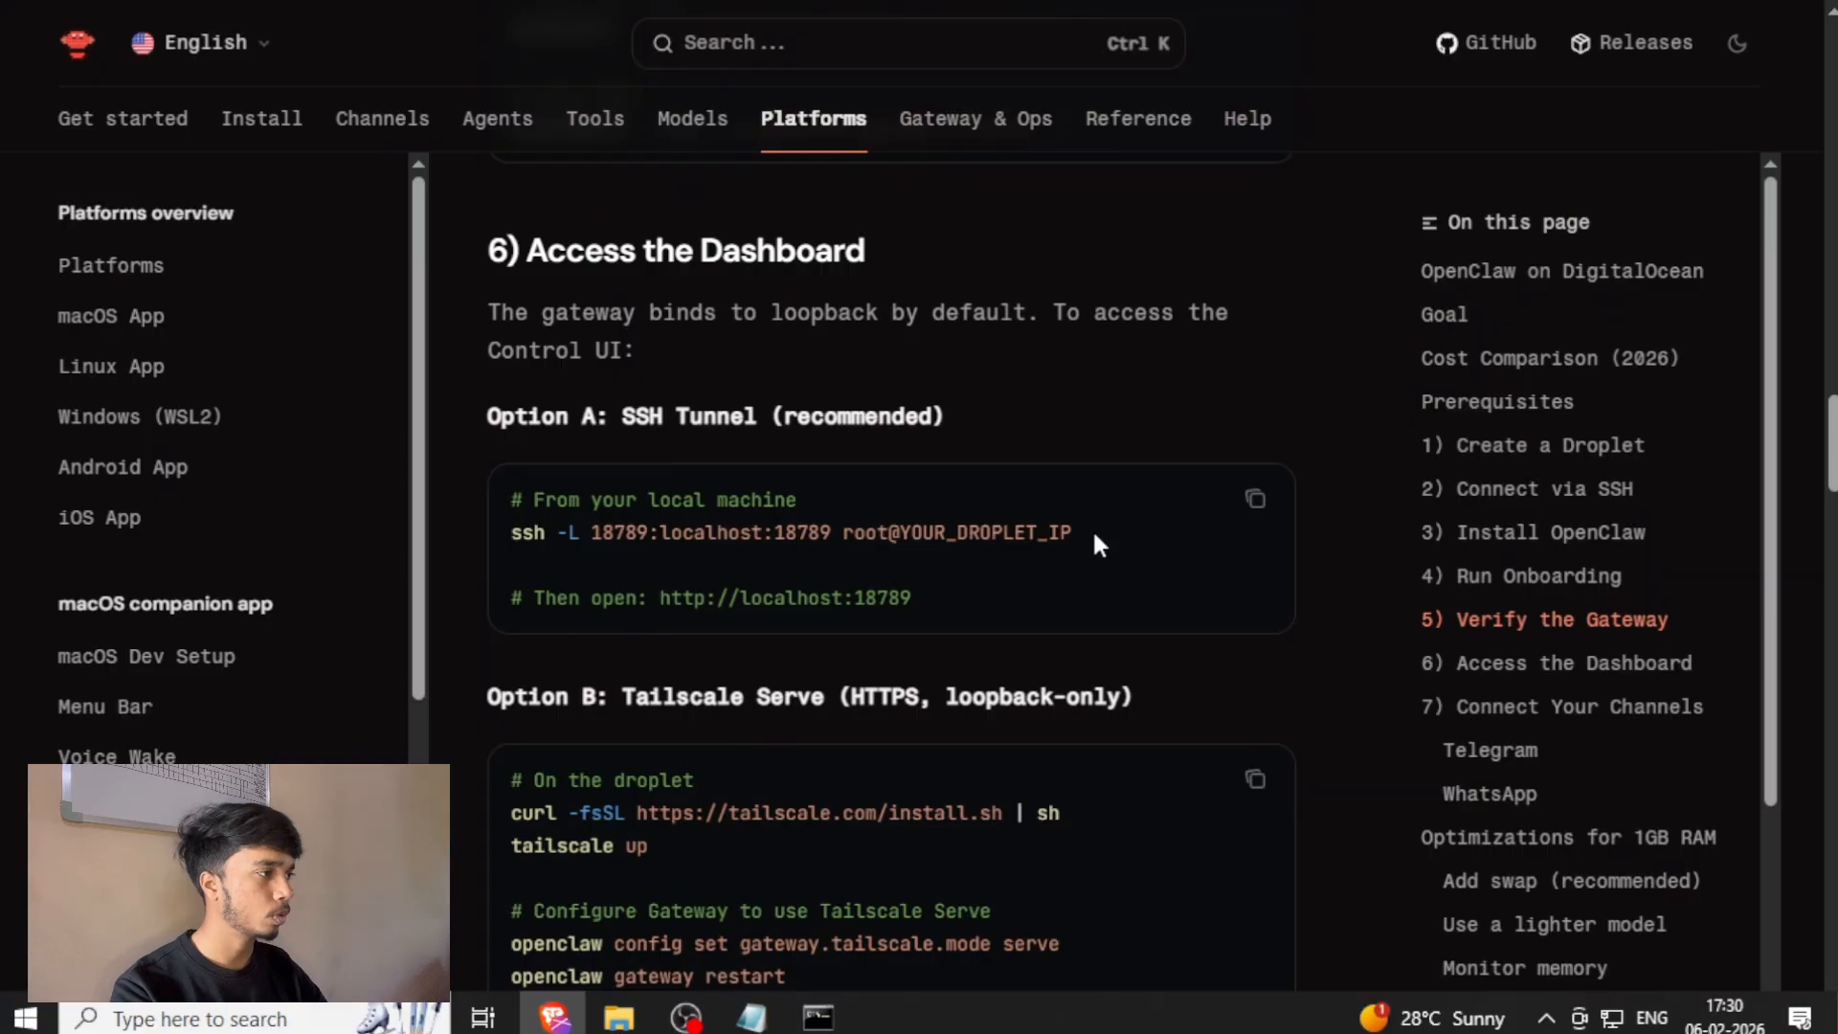
pyautogui.moveTo(1093, 528); pyautogui.dragTo(522, 529)
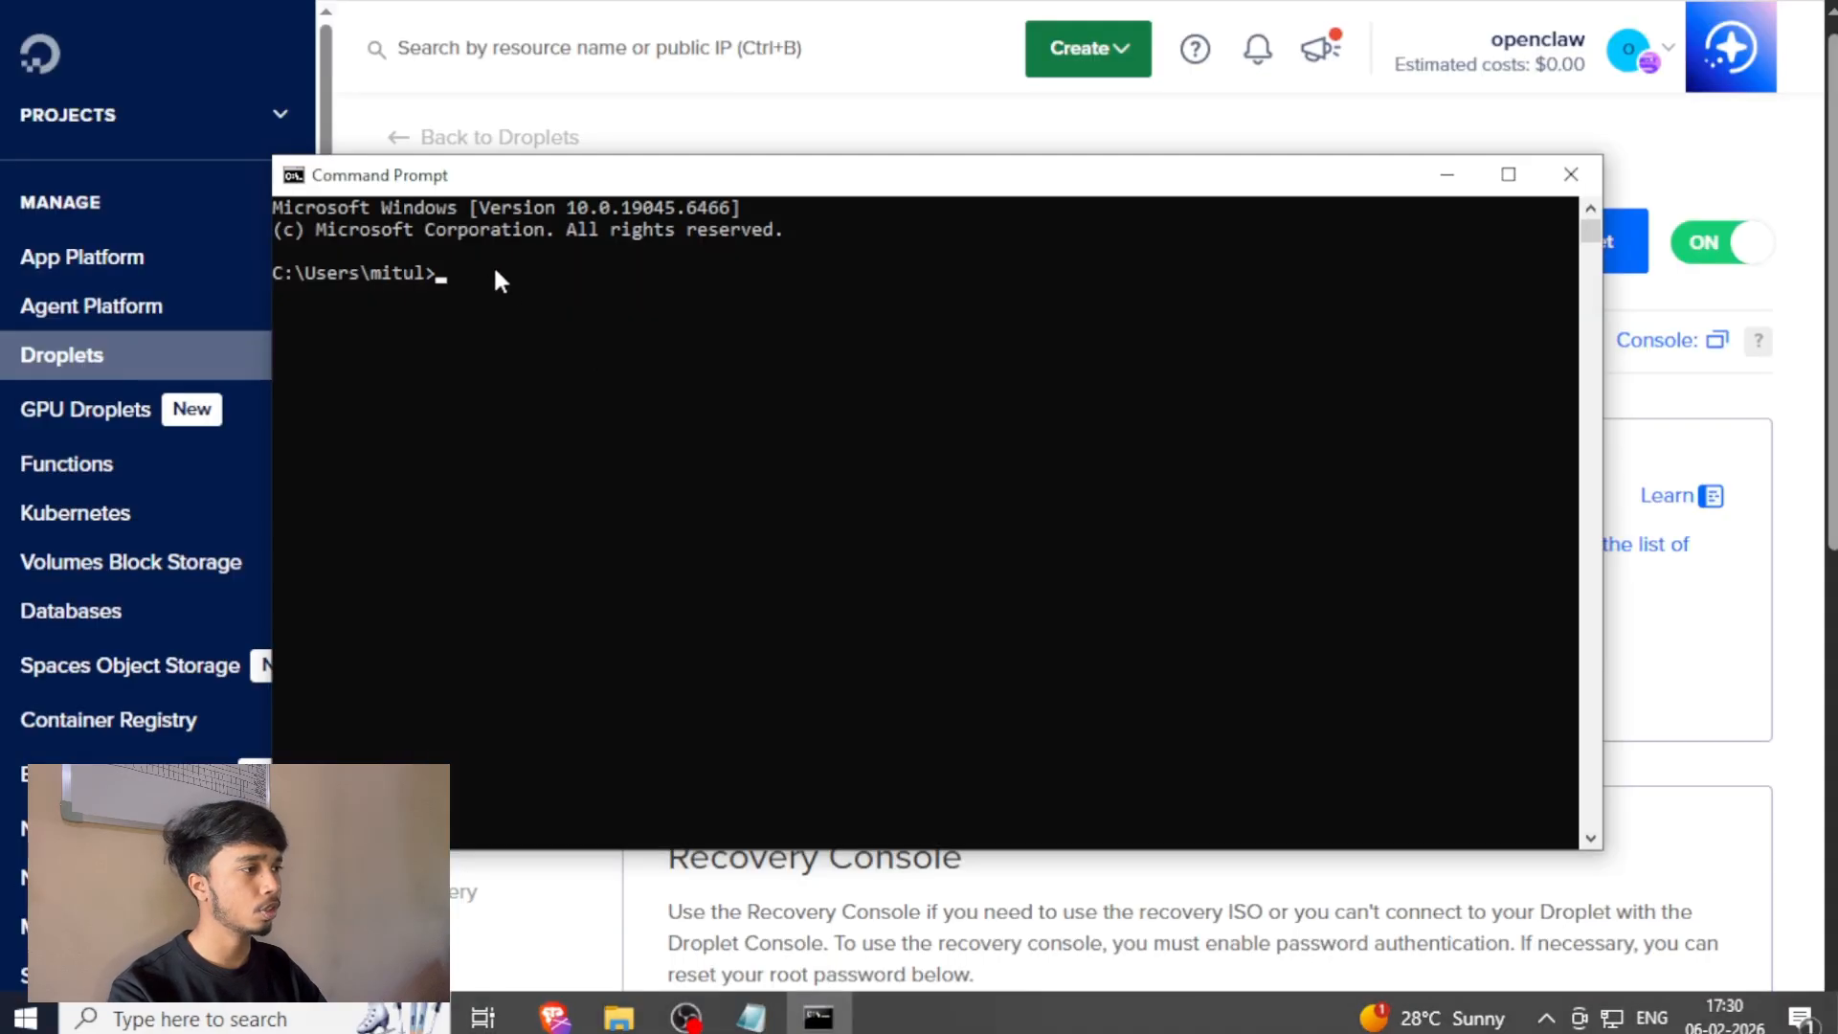
pyautogui.hotkey('ctrl', 'v')
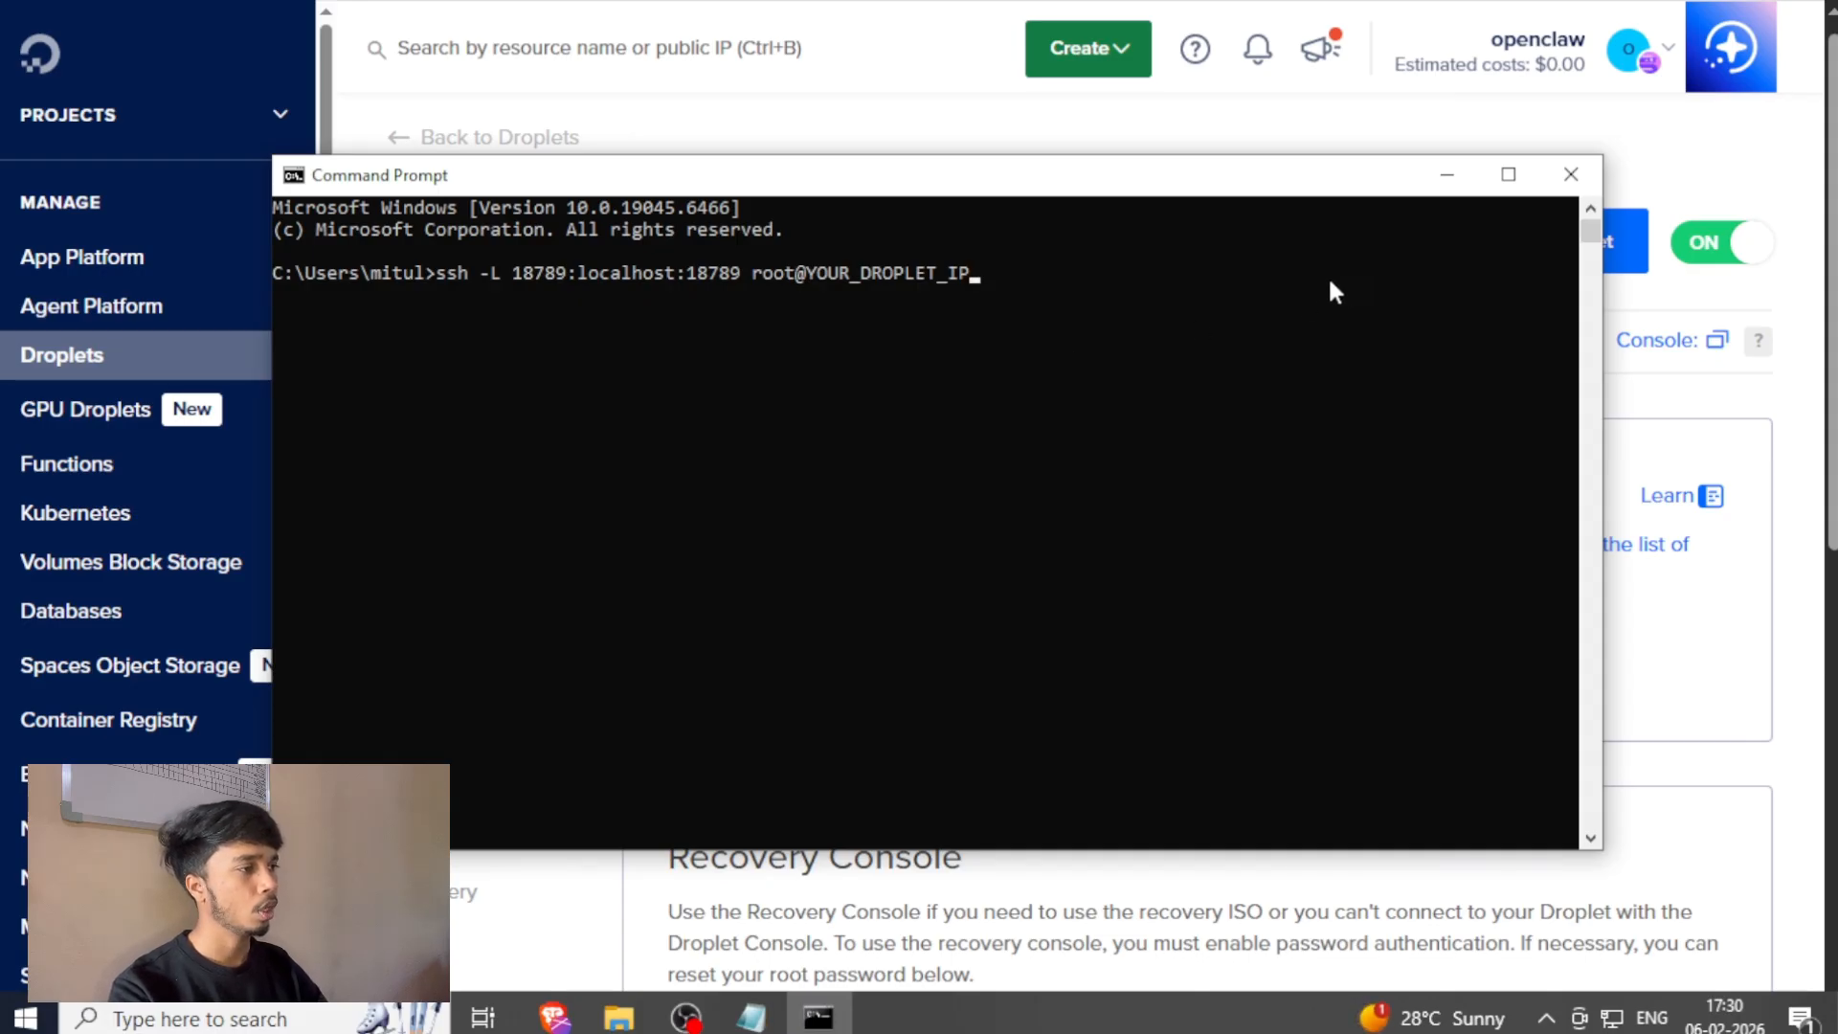
pyautogui.click(1570, 177)
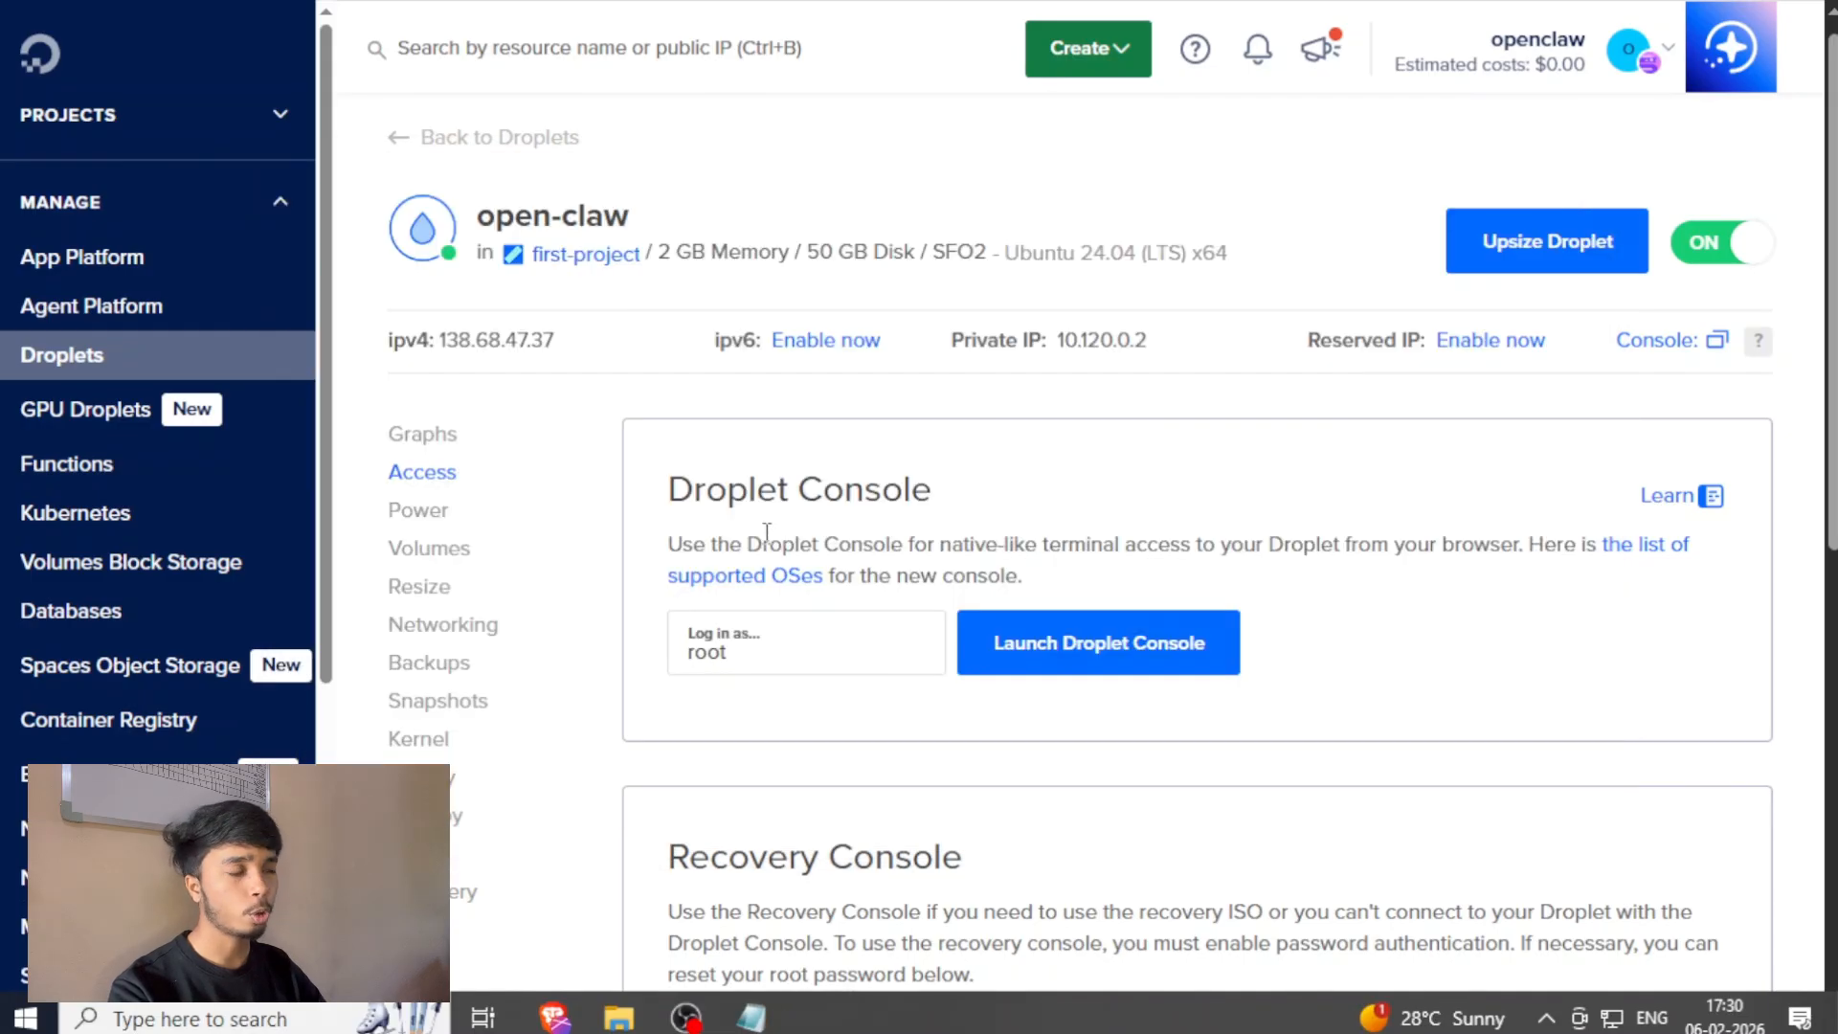
# Paste the SSH tunnel command into a blank Notepad document and replace the YOUR_DROPLET_IP placeholder with the Droplet's address 138.68.47.37.
pyautogui.moveTo(834, 267); pyautogui.dragTo(874, 164)
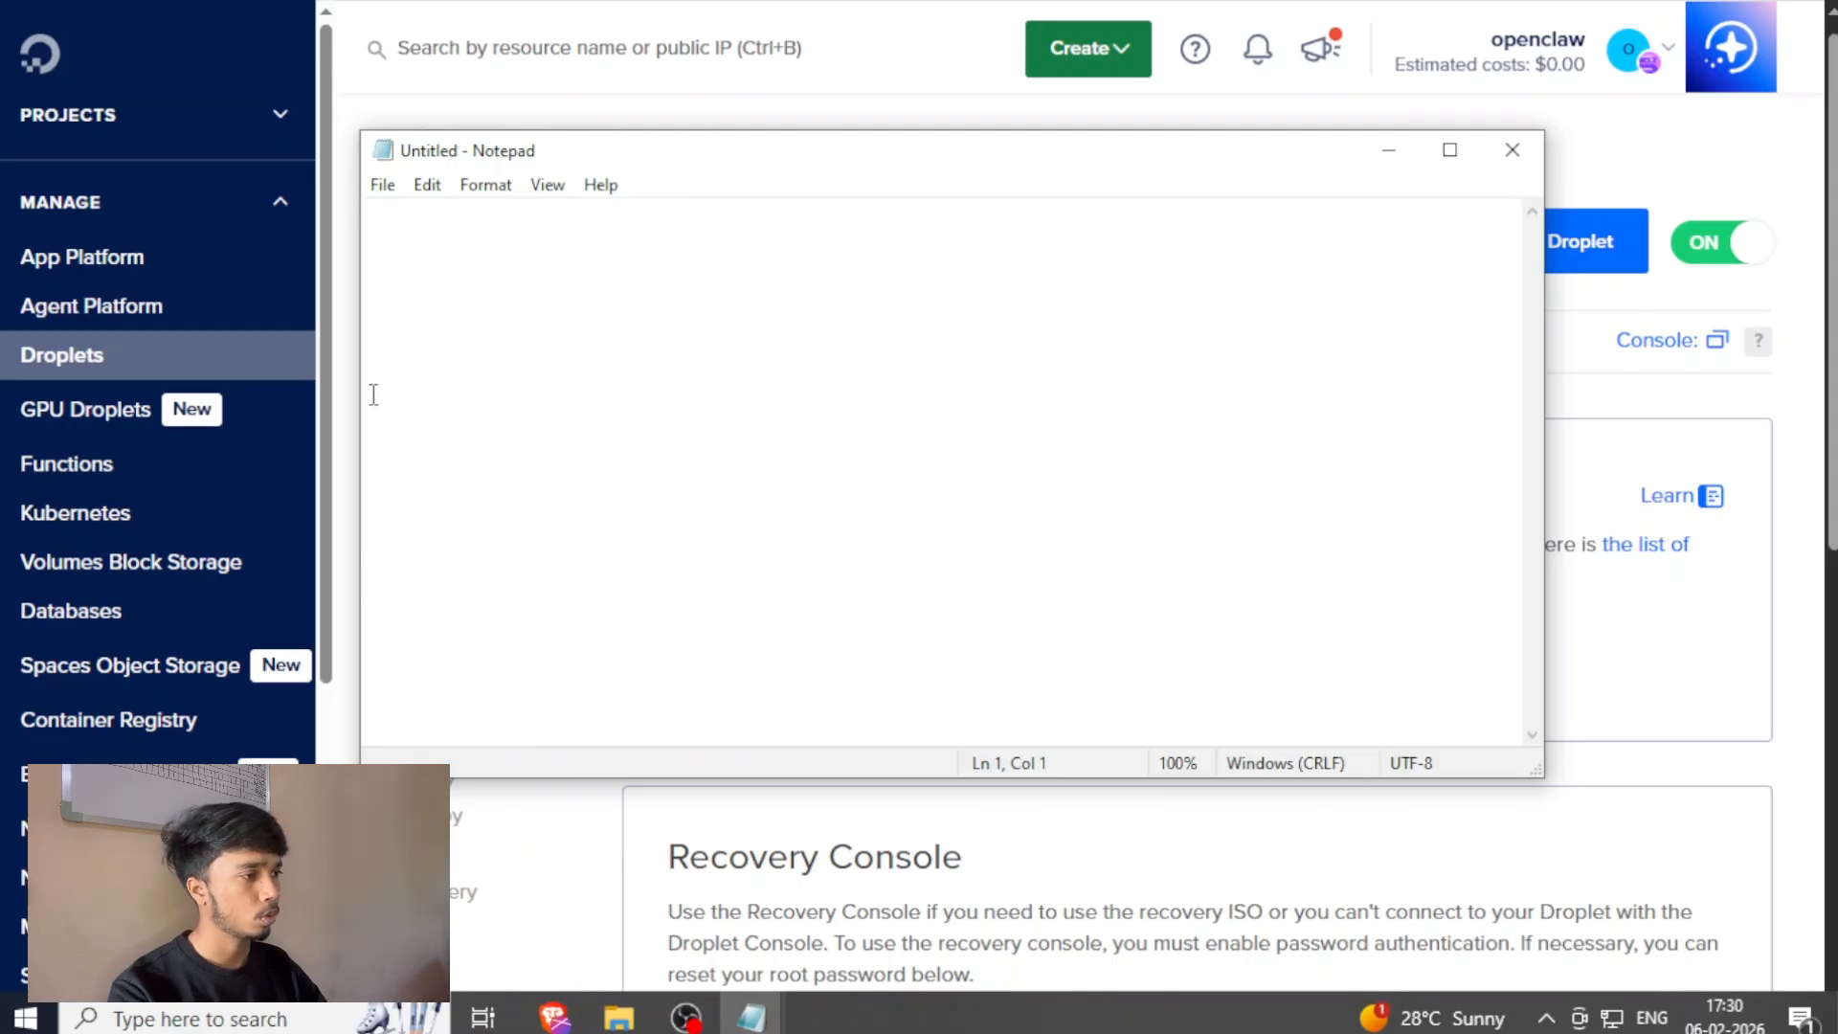
pyautogui.click(1389, 154)
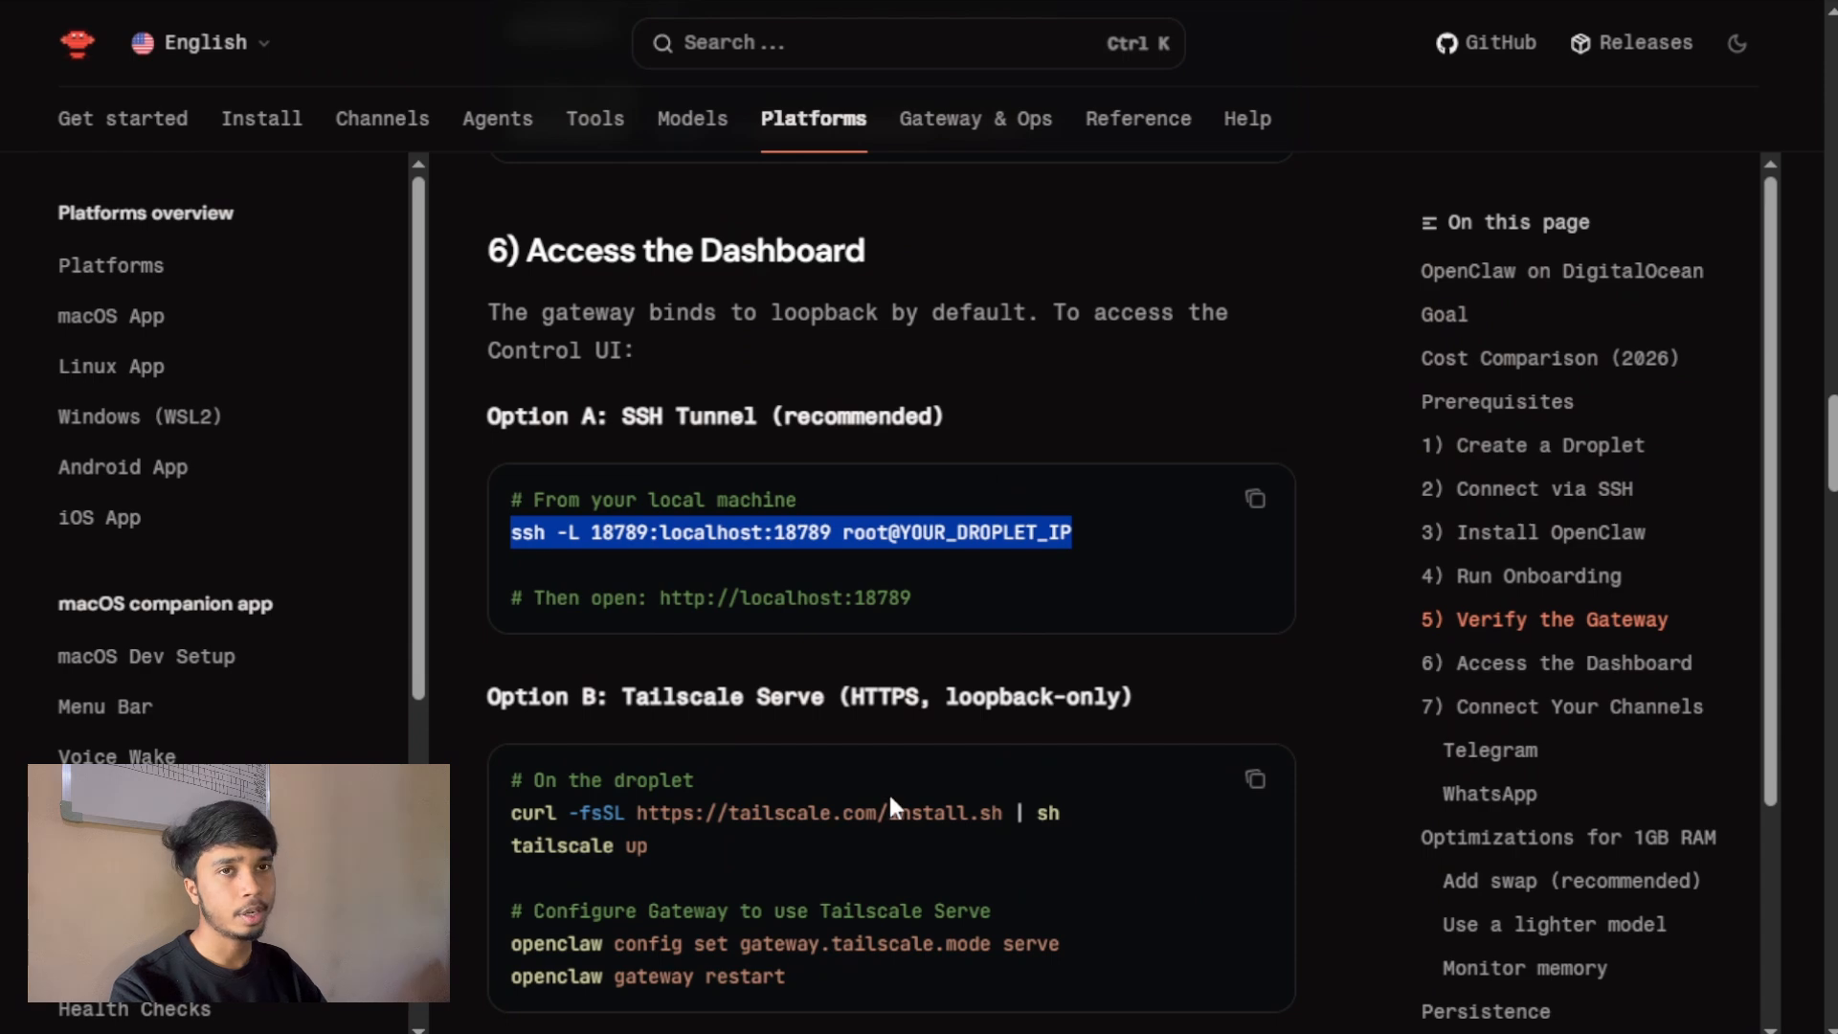
pyautogui.hotkey('alt', 'Tab')
pyautogui.rightClick(585, 256)
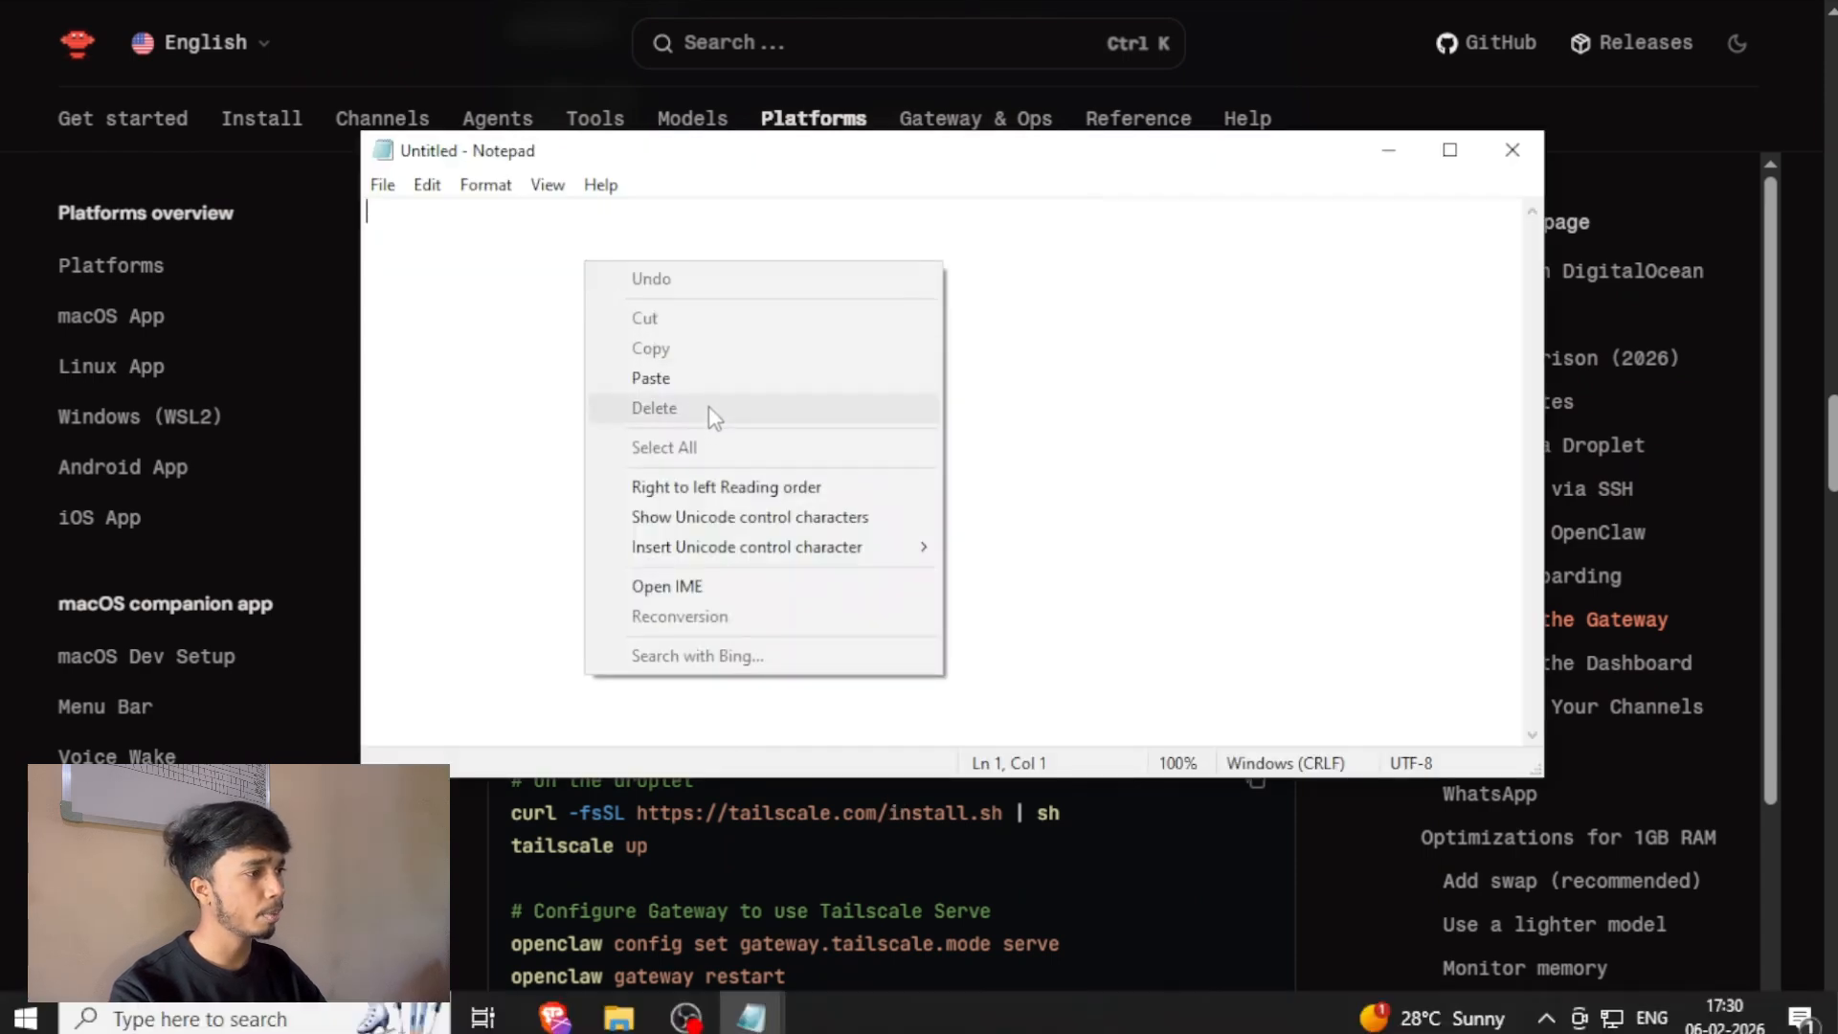
pyautogui.click(709, 379)
pyautogui.moveTo(902, 218); pyautogui.dragTo(748, 234)
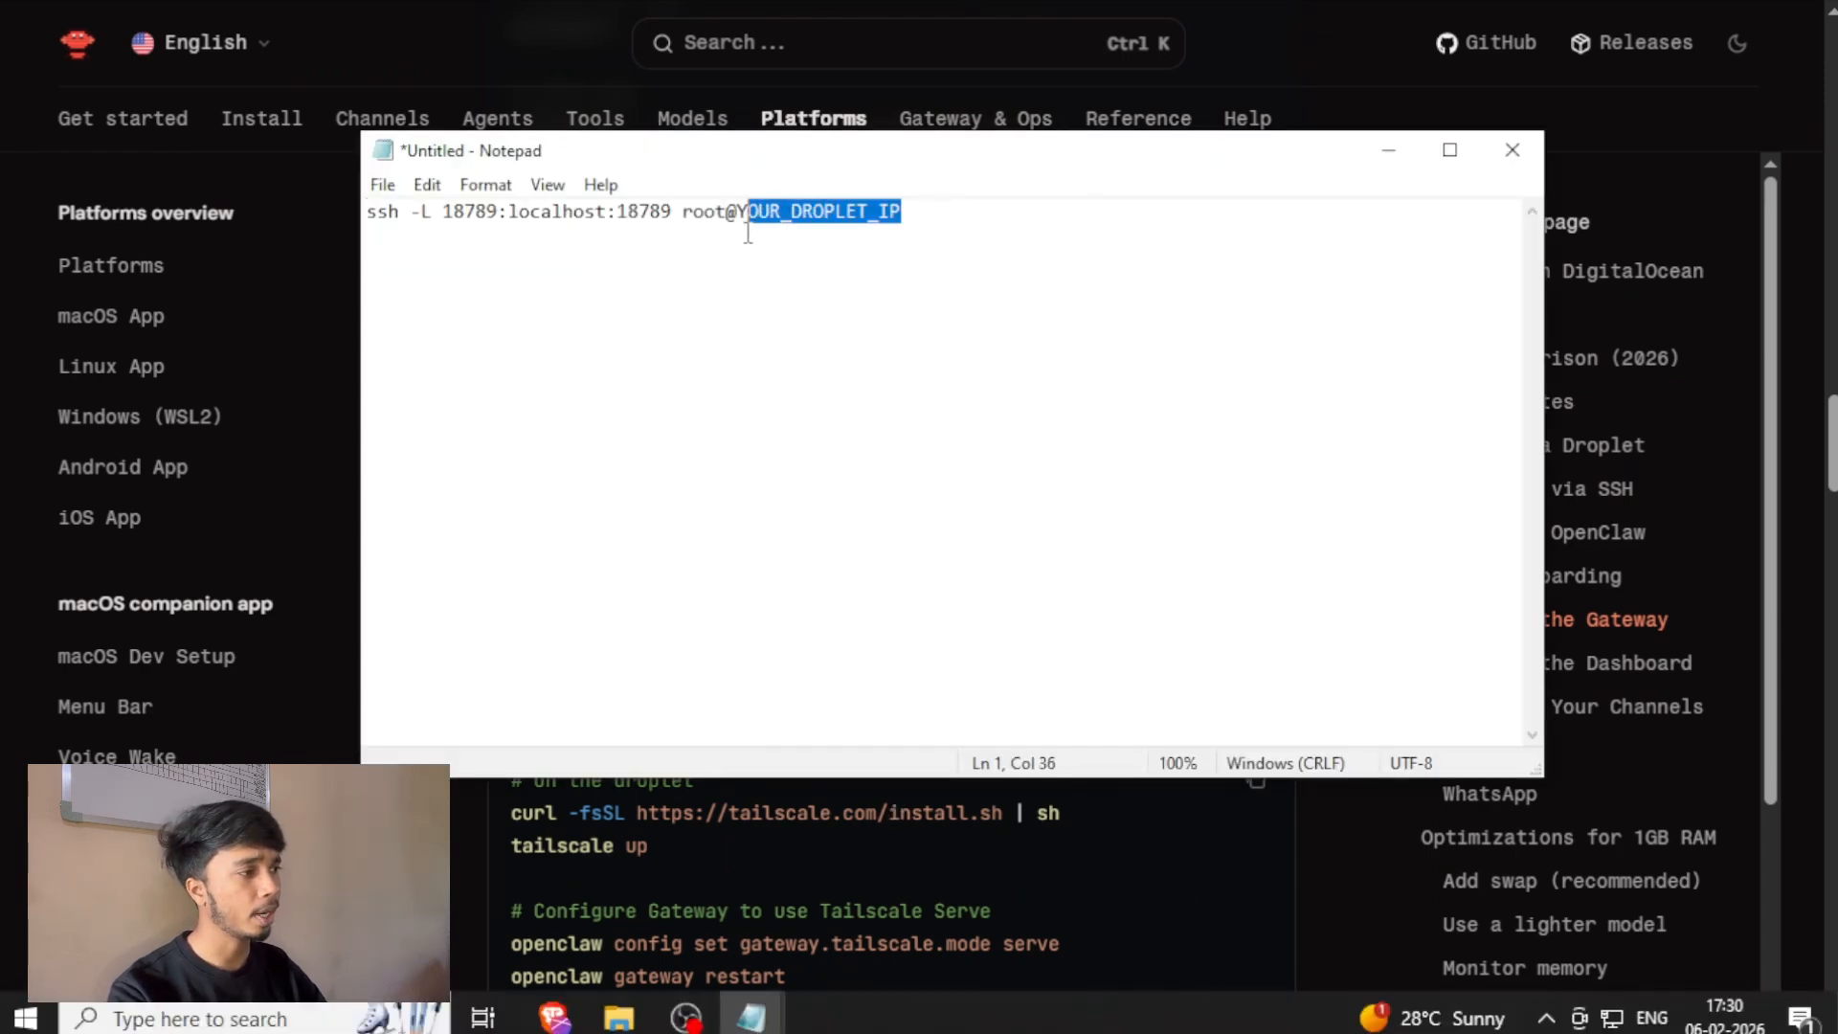
pyautogui.press('BackSpace')
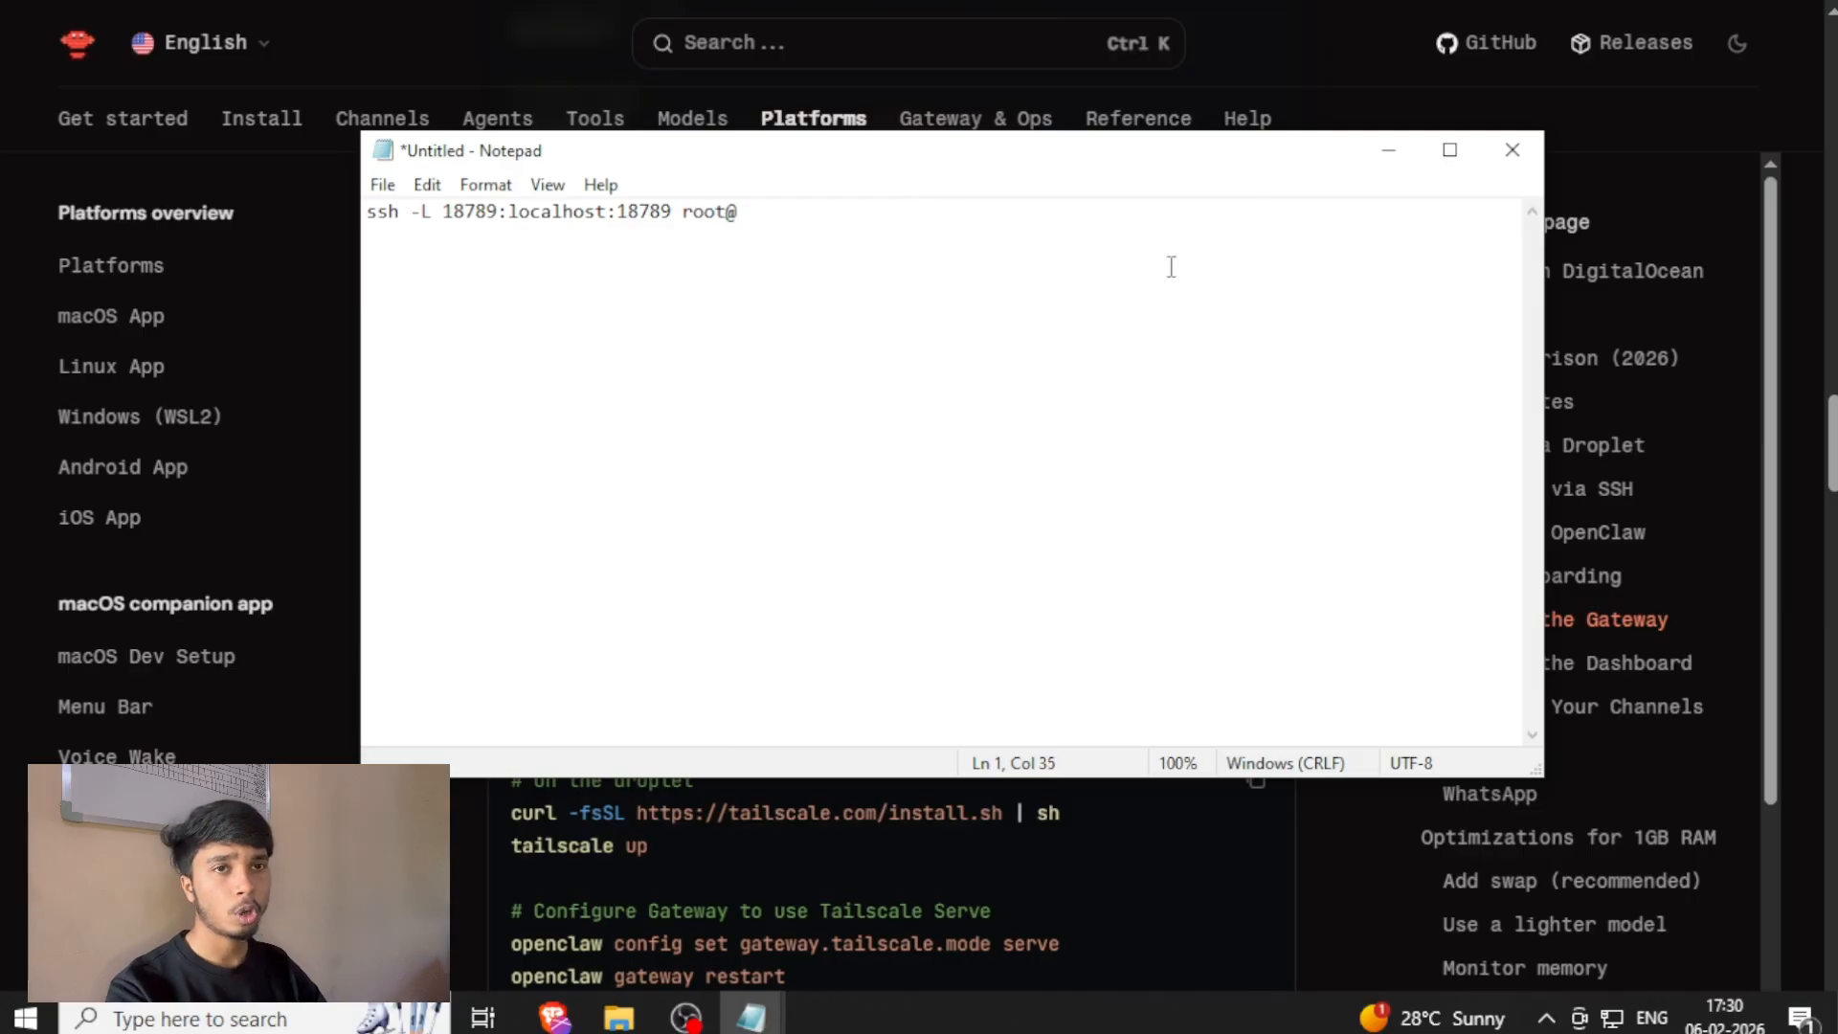
pyautogui.click(1389, 150)
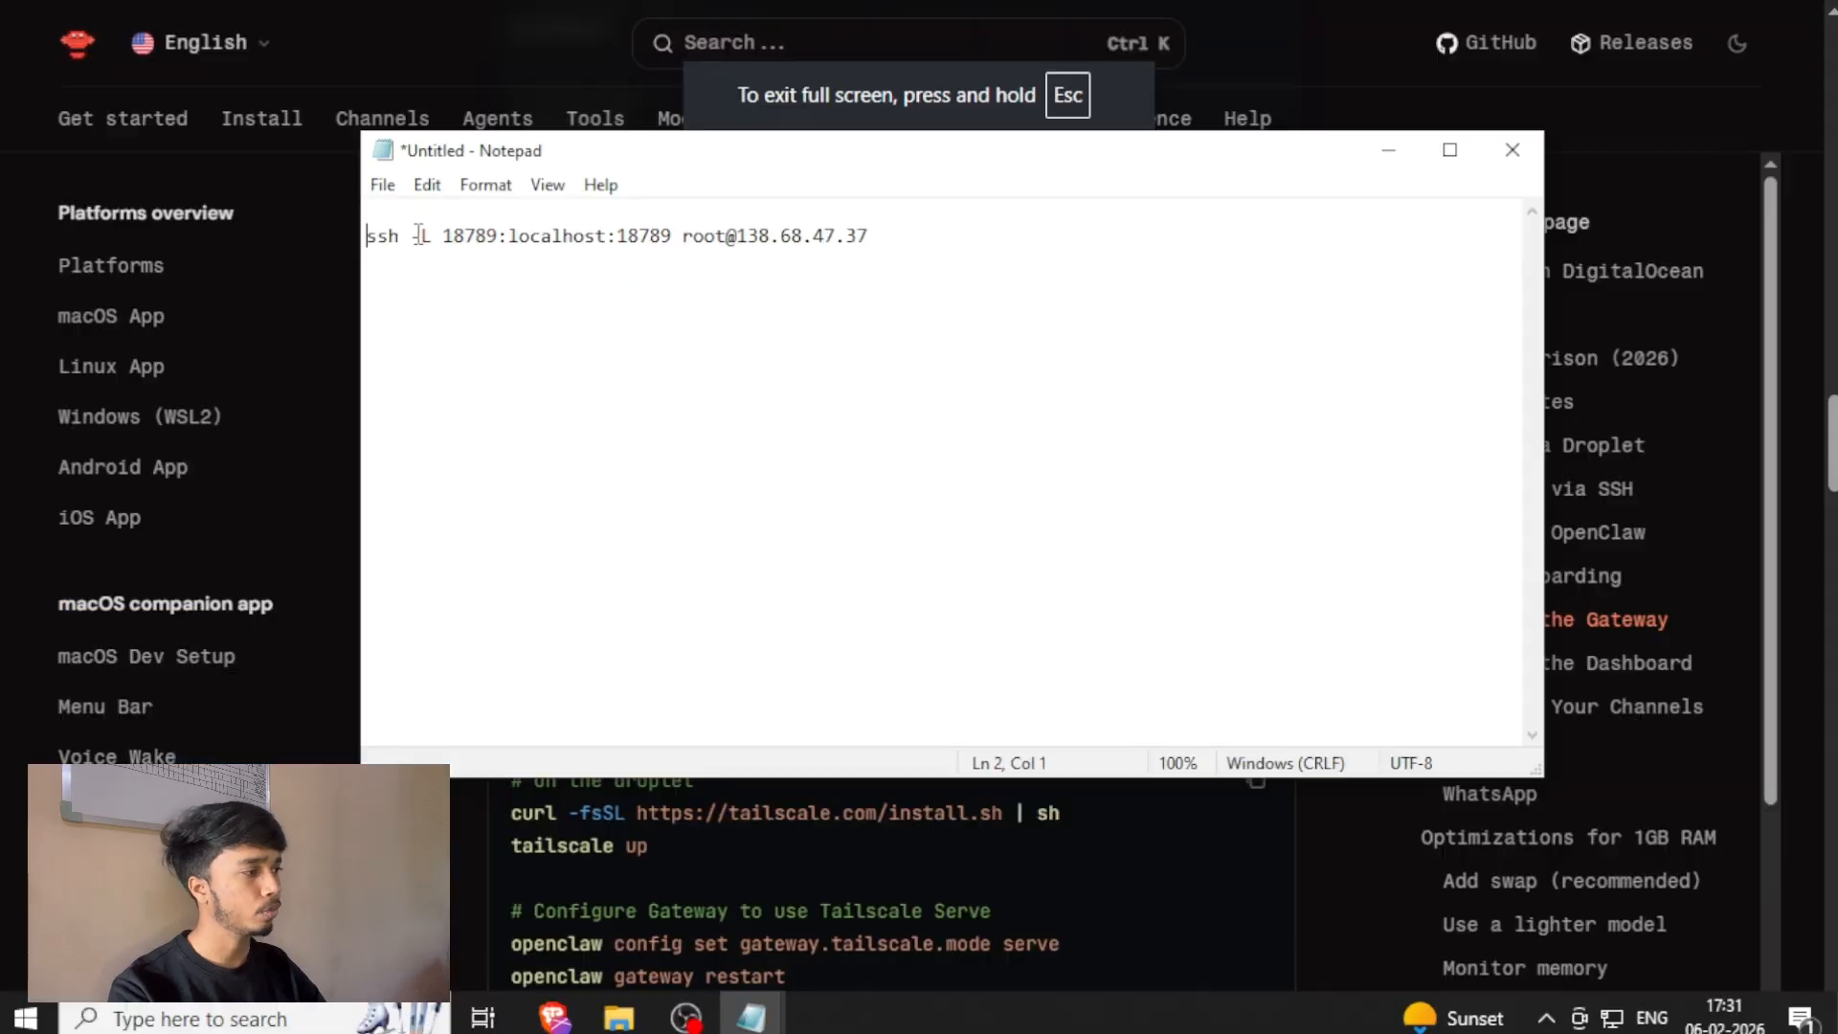
pyautogui.rightClick(371, 213)
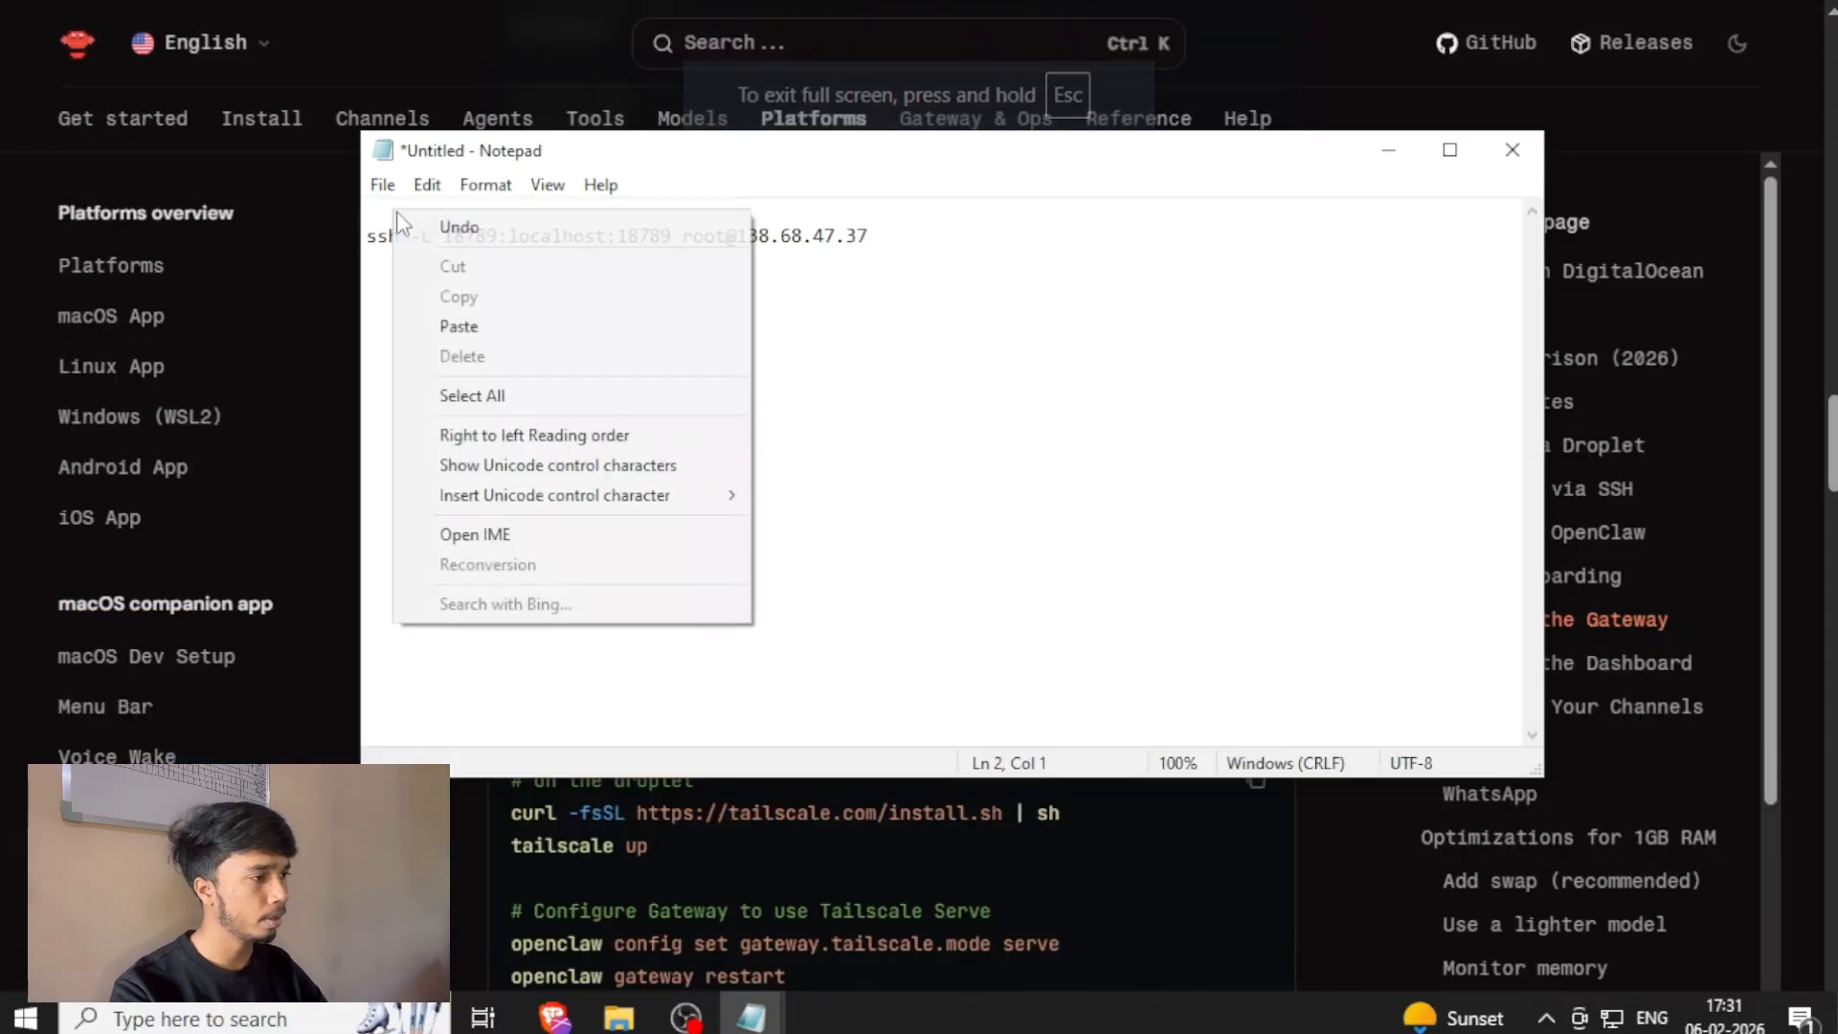
pyautogui.click(384, 209)
pyautogui.rightClick(384, 210)
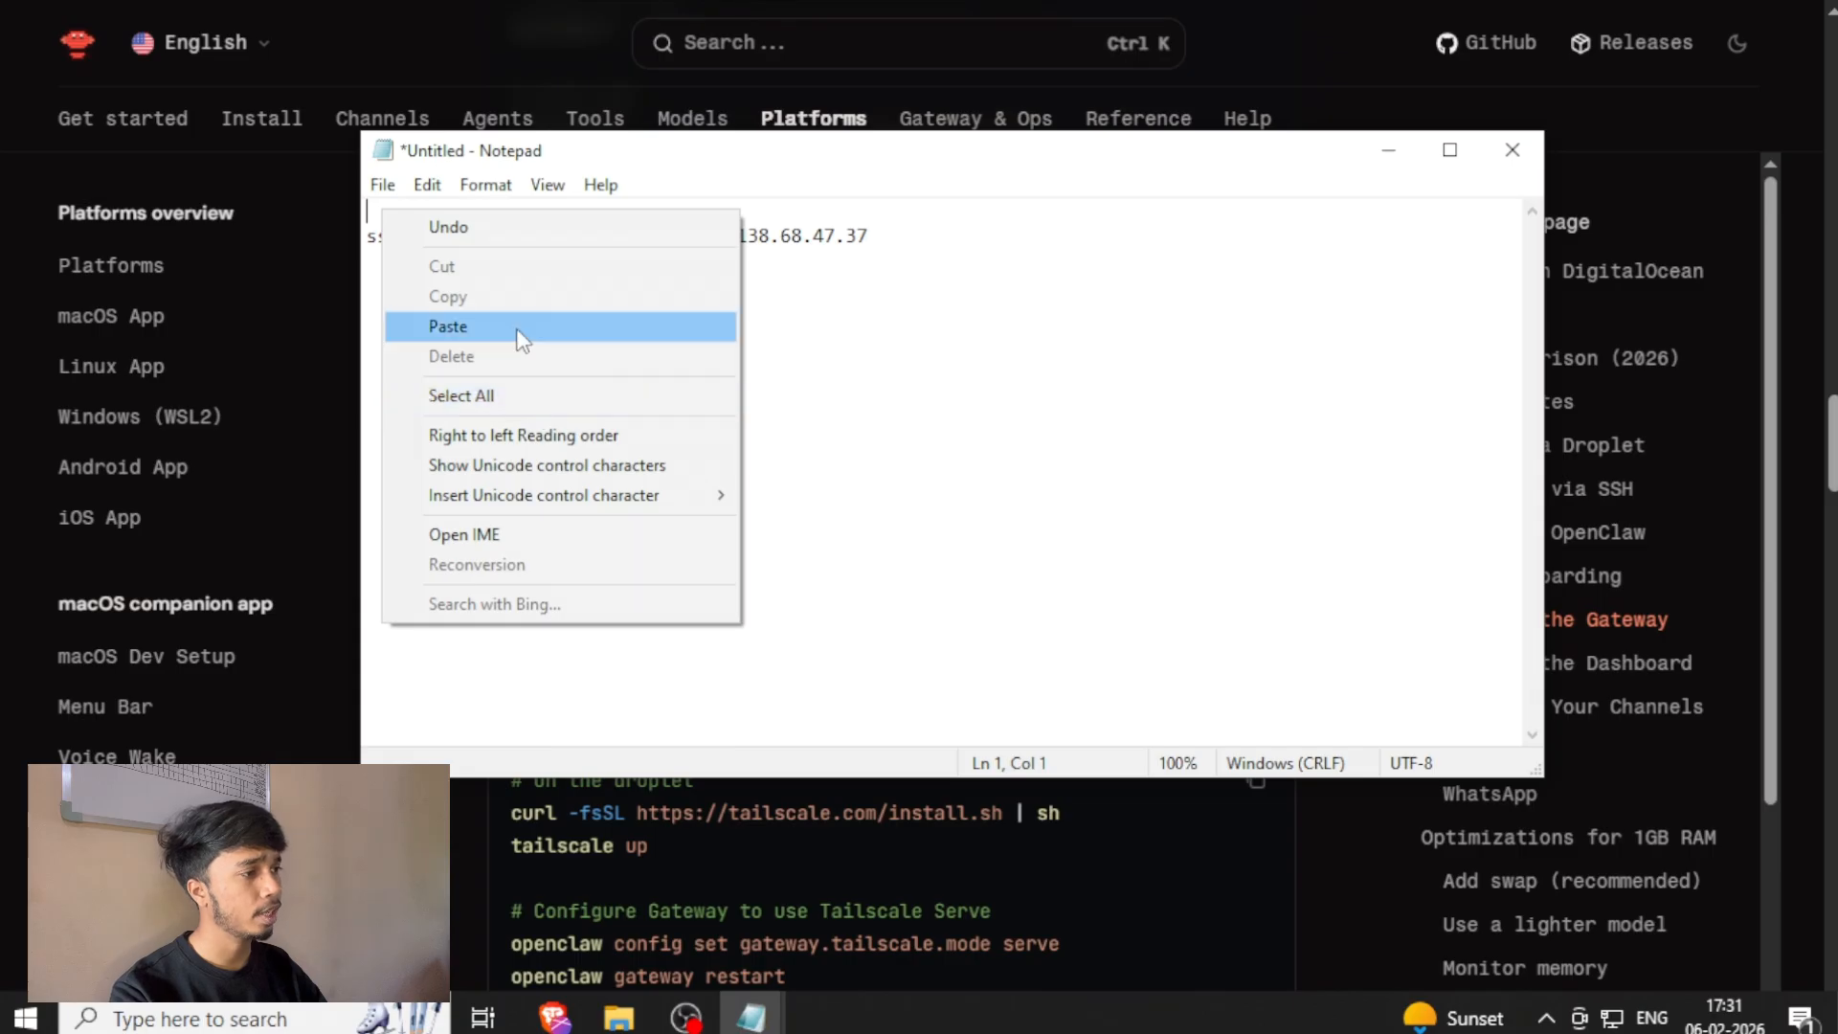
pyautogui.click(632, 320)
pyautogui.click(664, 355)
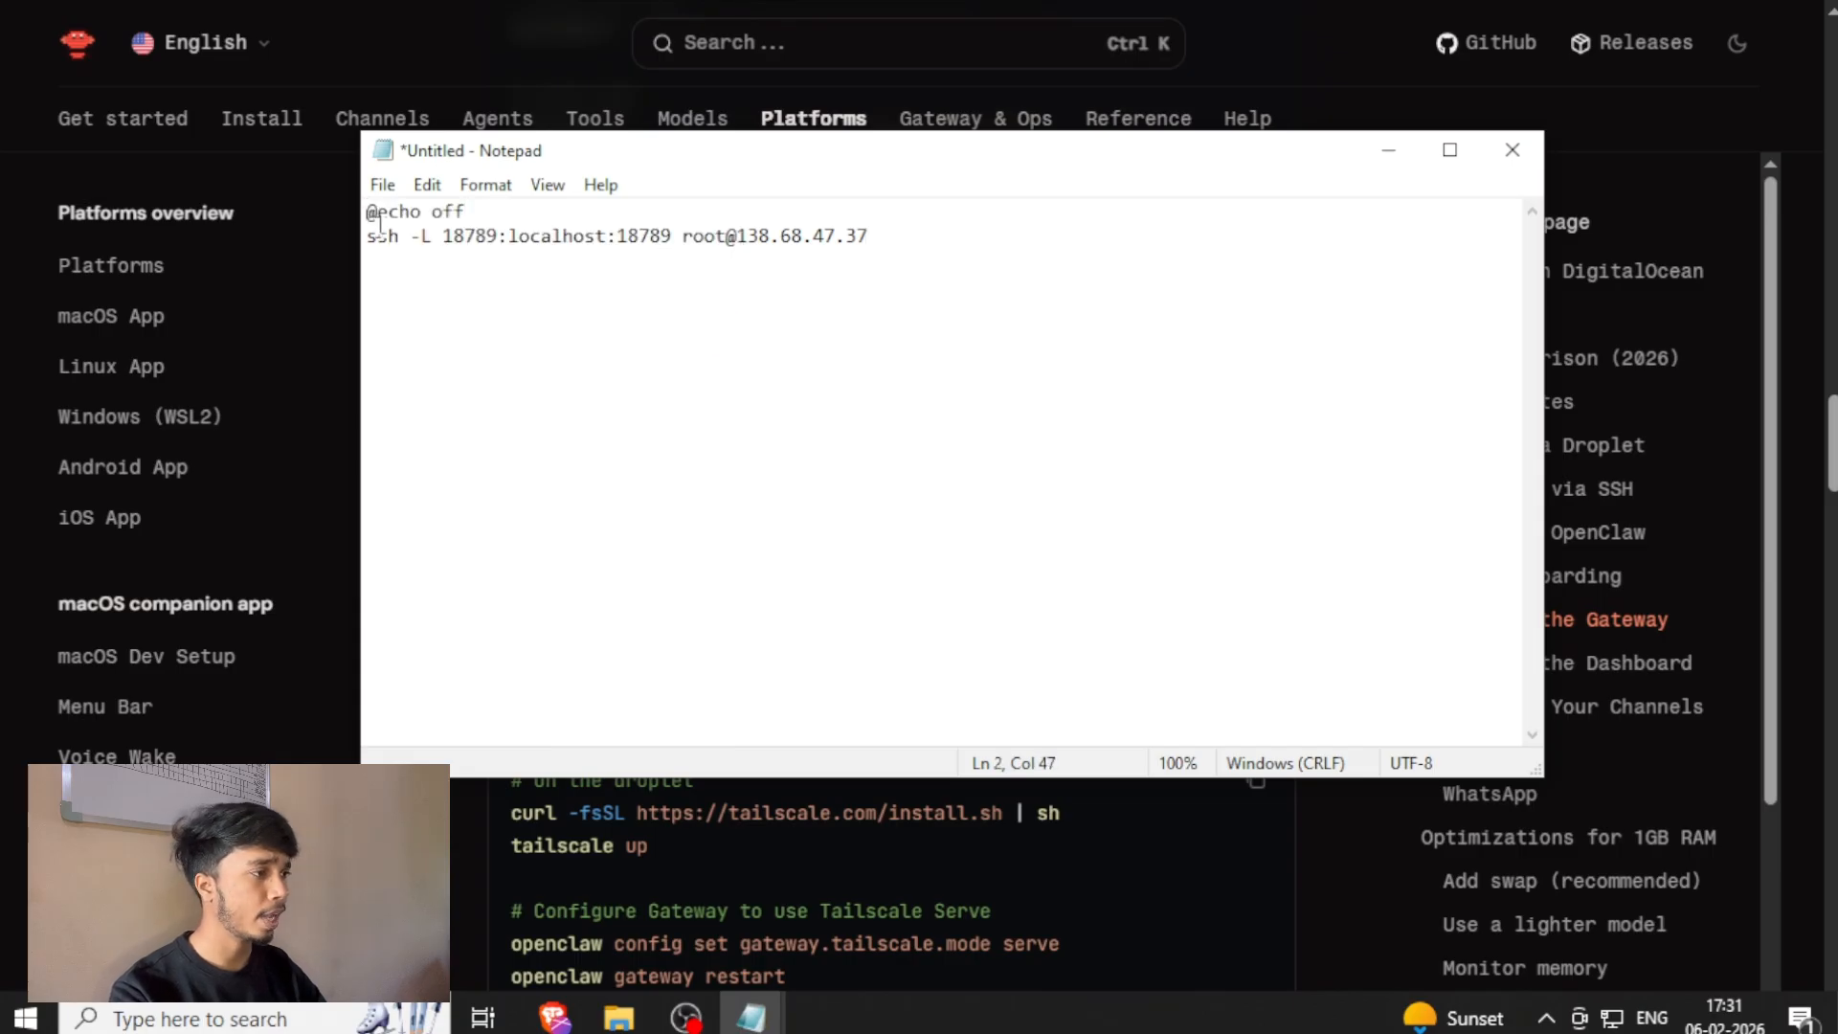
# Save the script in Downloads as serveropenclaw.bat with the All Files type and close Notepad.
pyautogui.click(381, 184)
pyautogui.click(632, 335)
pyautogui.write('ser')
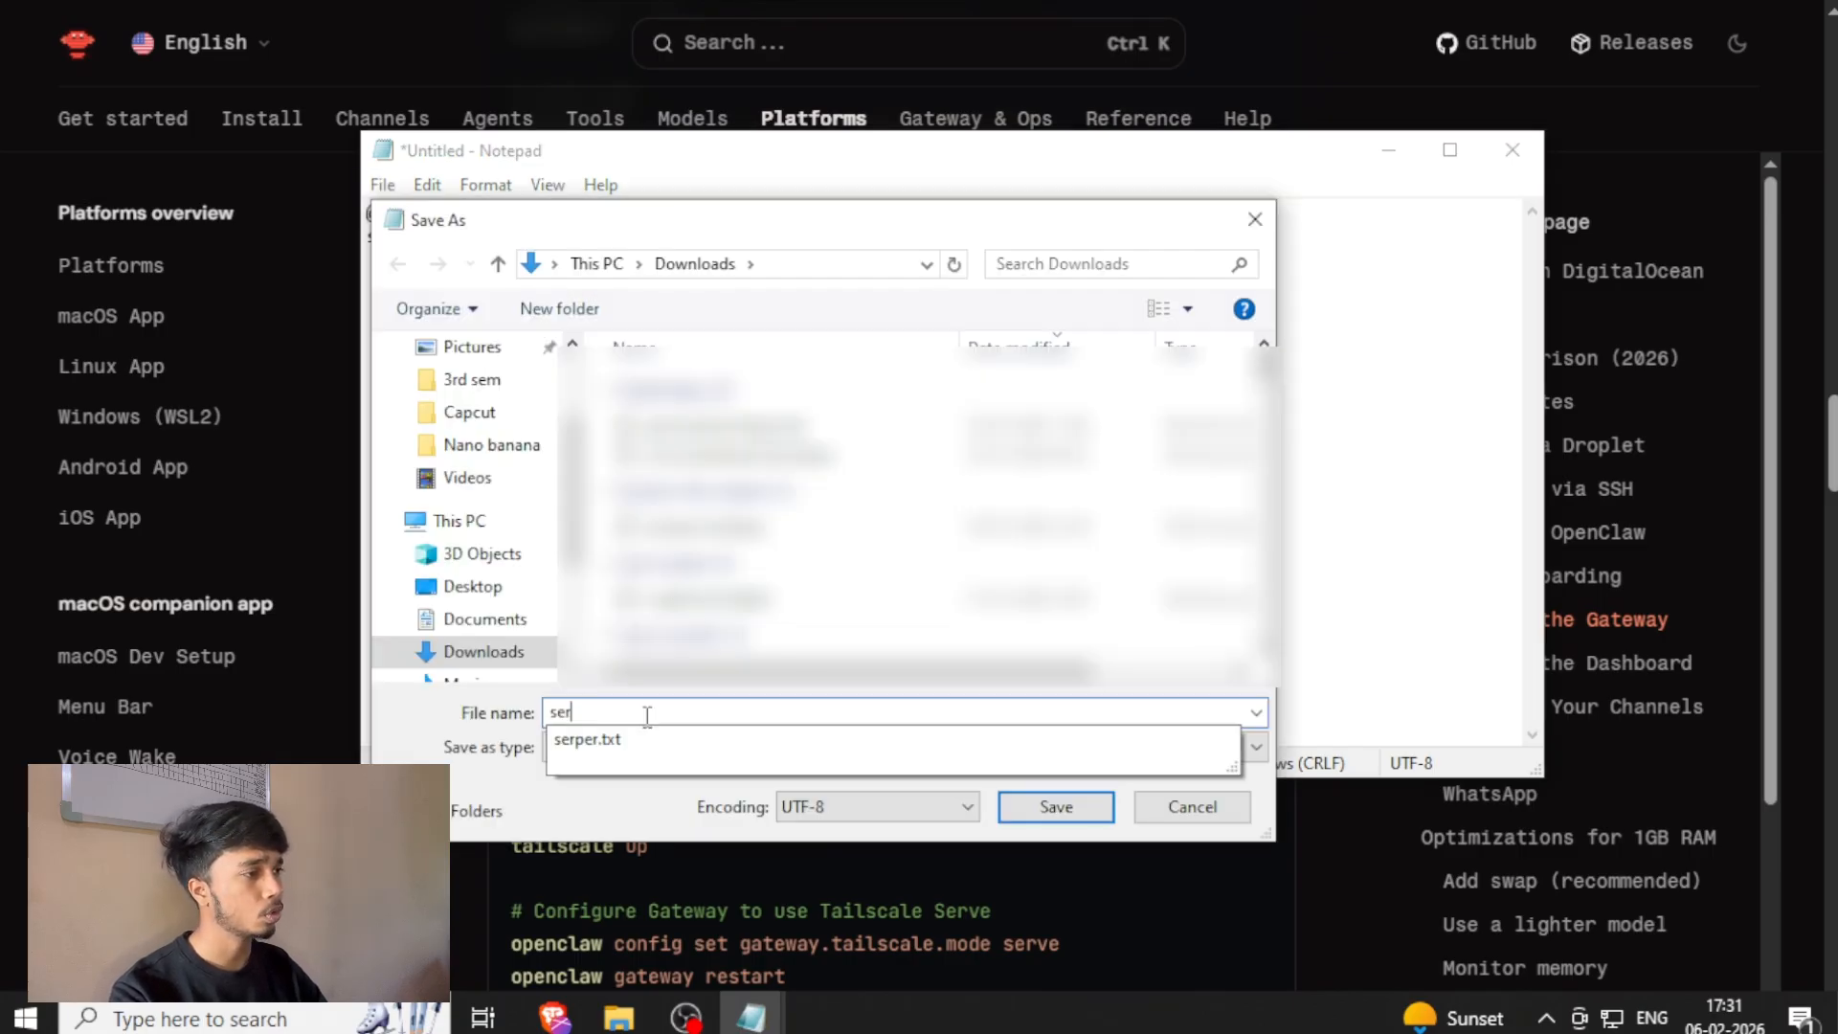
pyautogui.write('veropenclaw.bat')
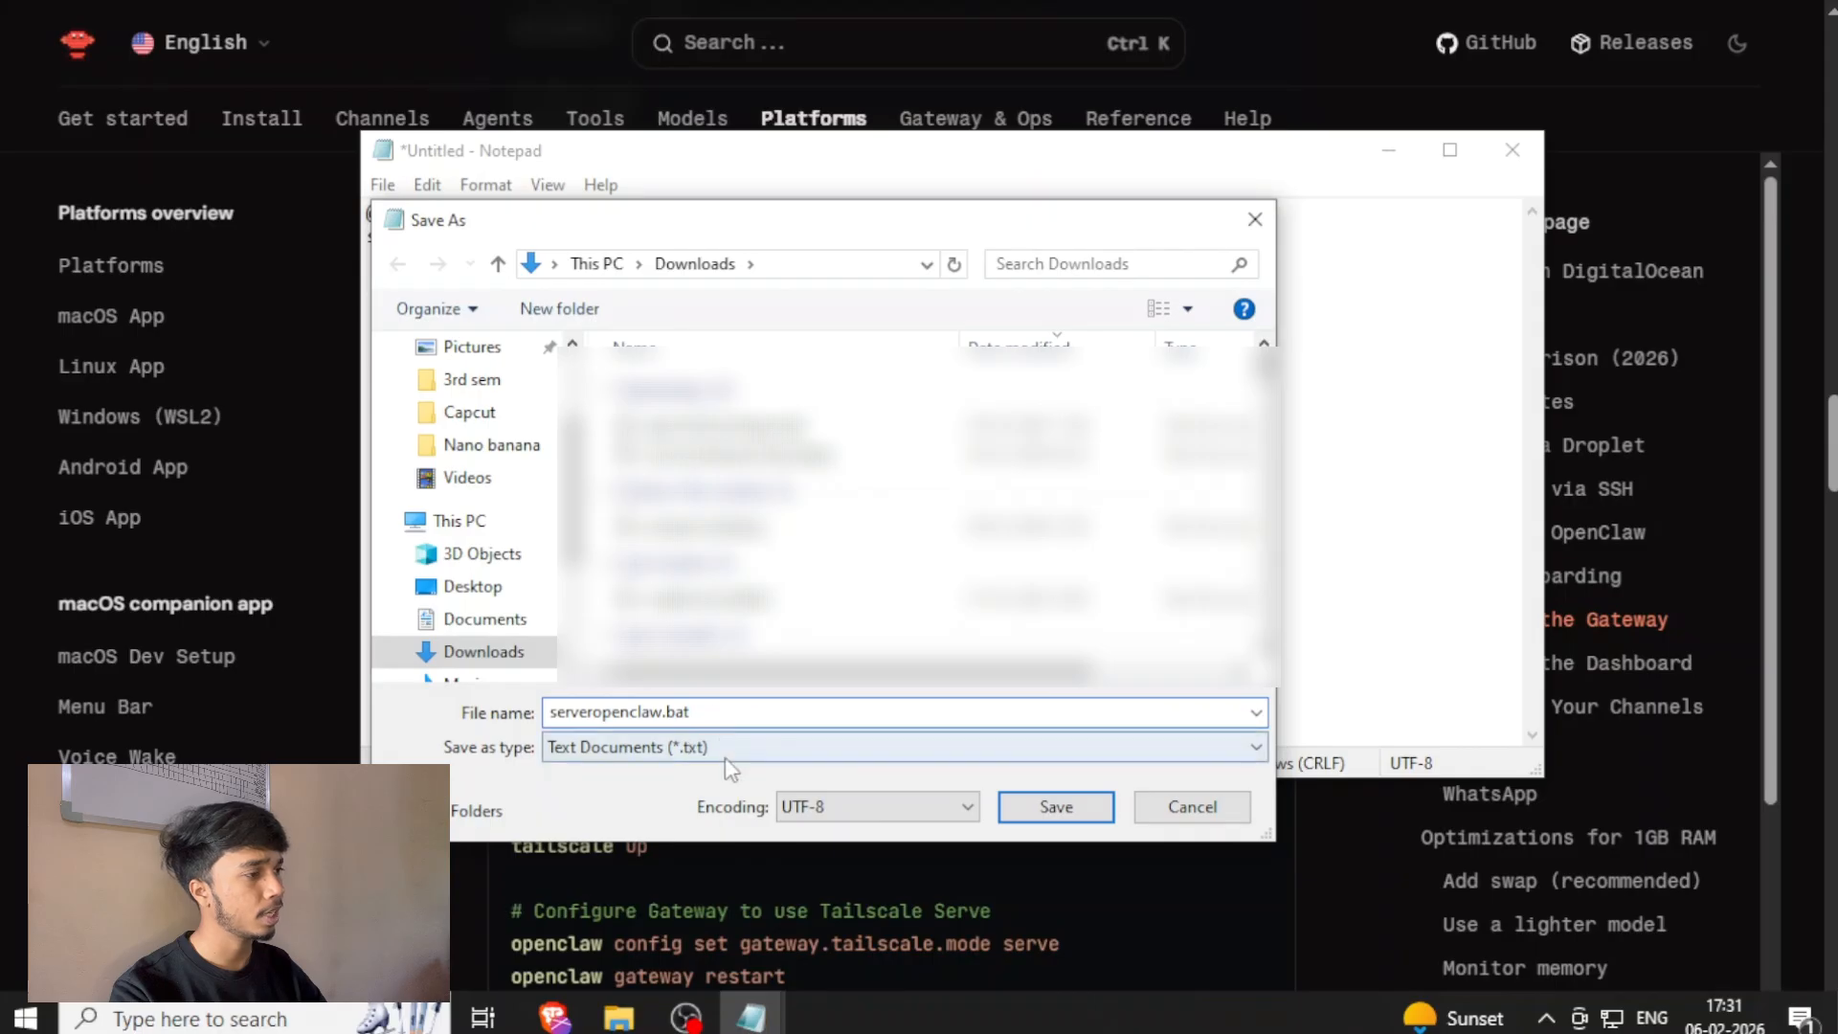
pyautogui.click(725, 756)
pyautogui.click(718, 788)
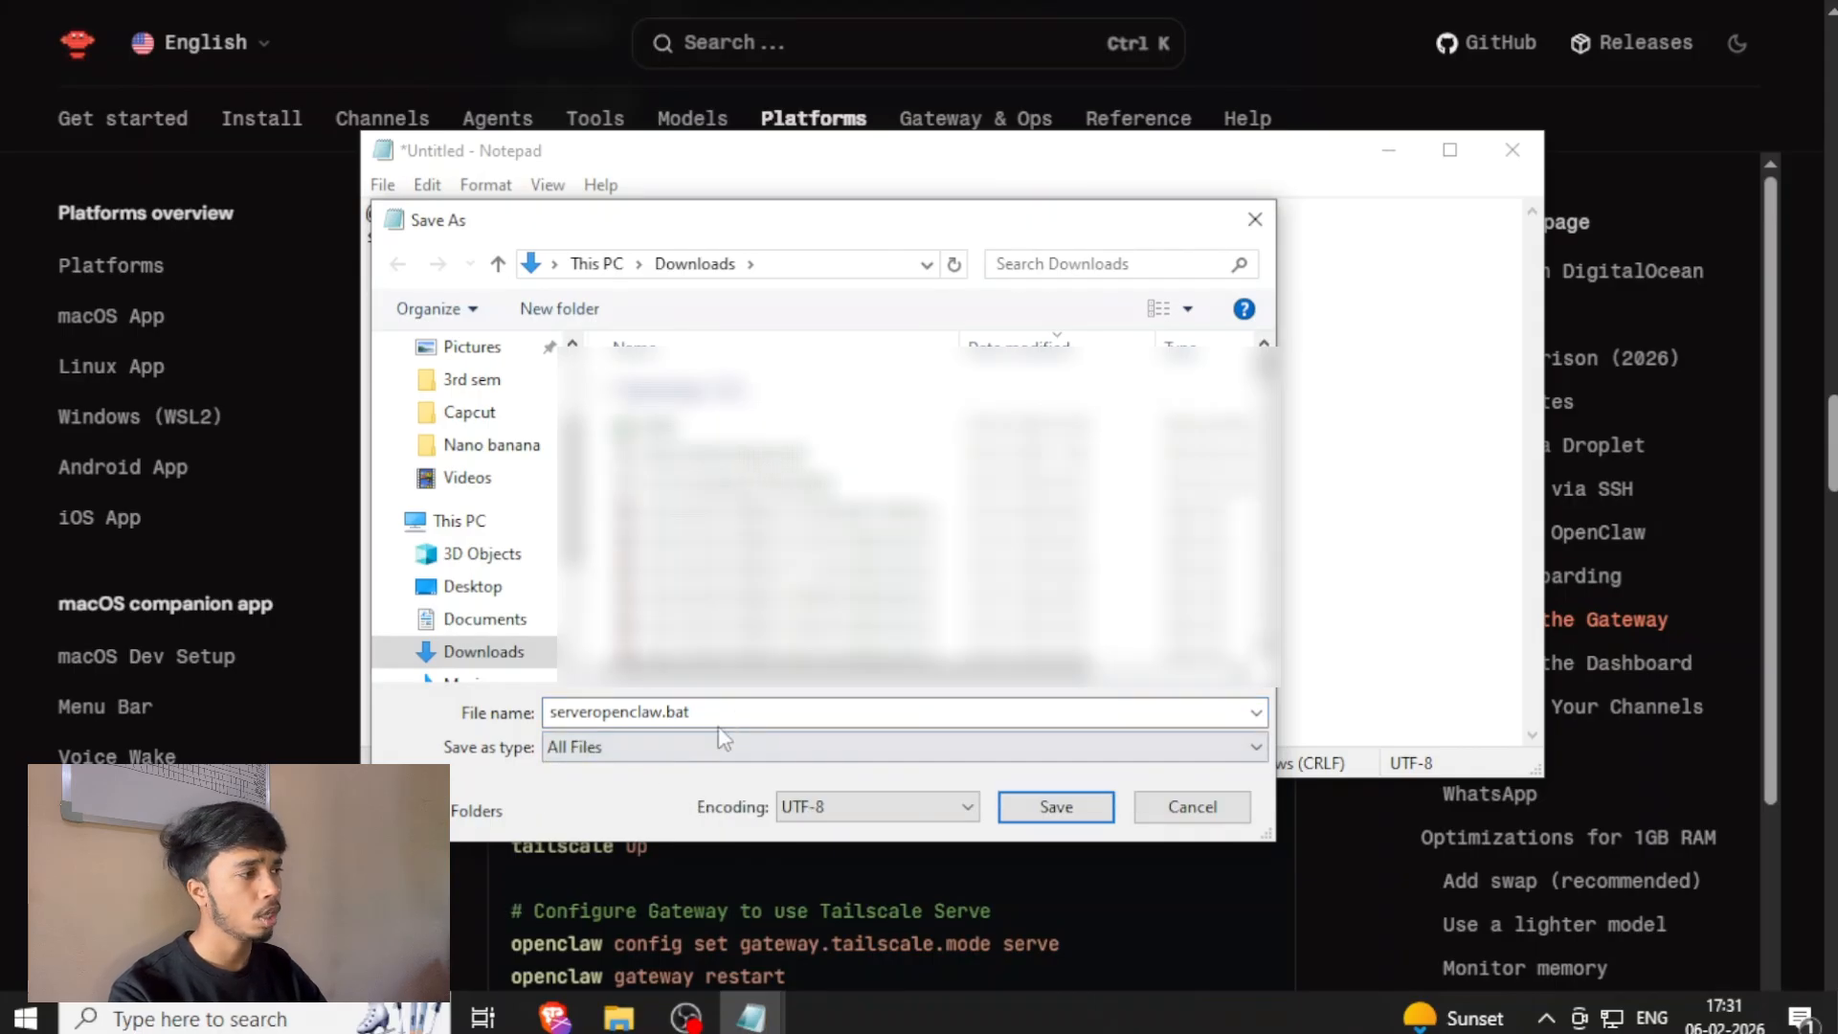
pyautogui.click(710, 714)
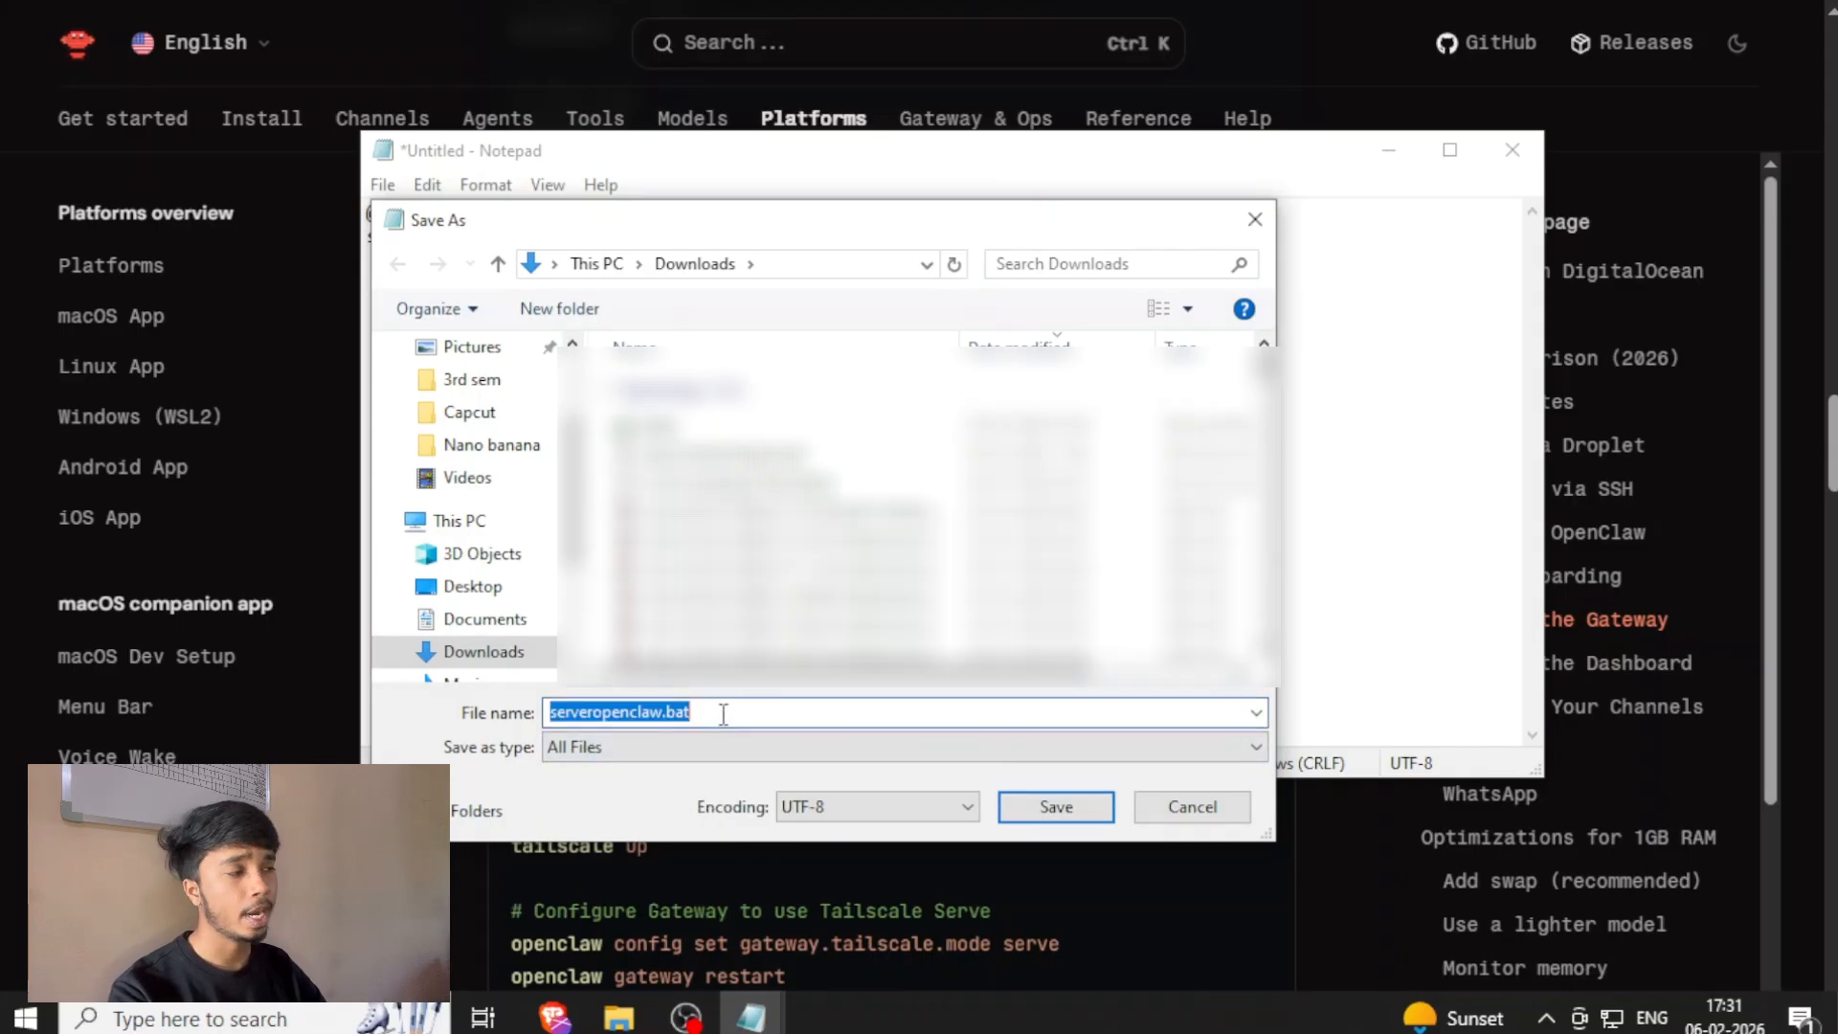
pyautogui.click(743, 714)
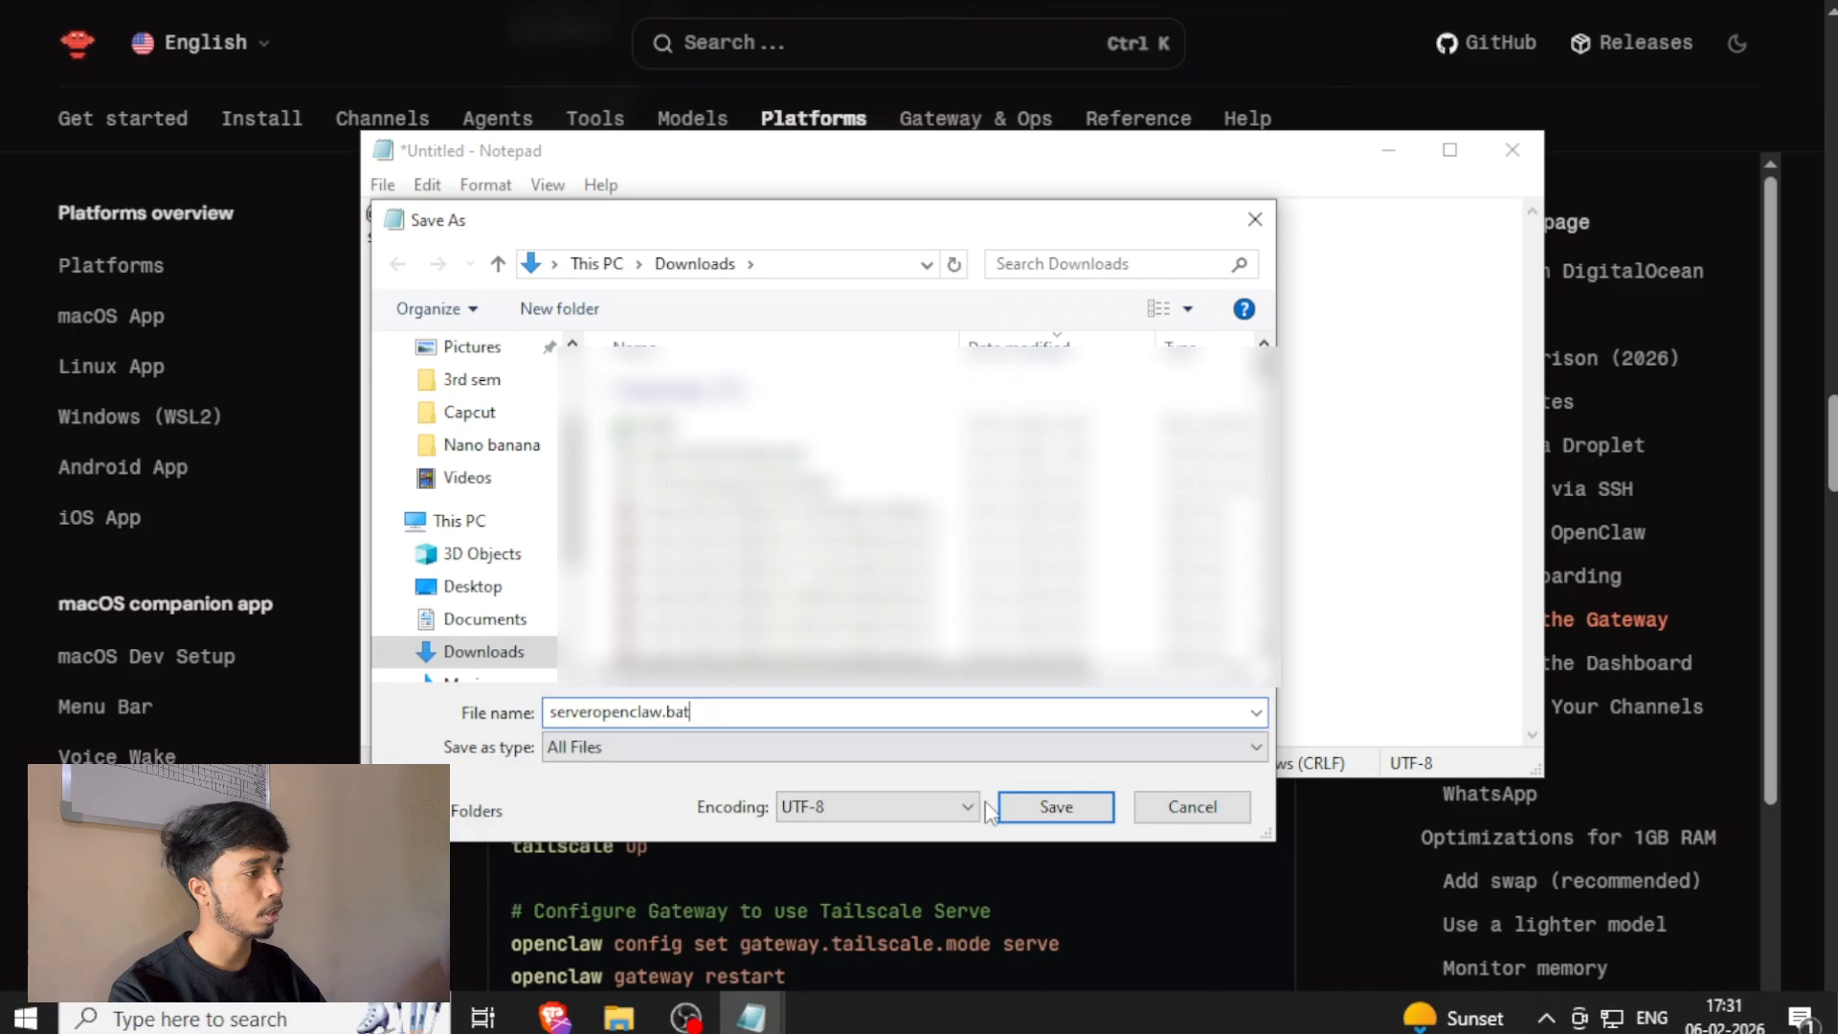
pyautogui.click(1053, 809)
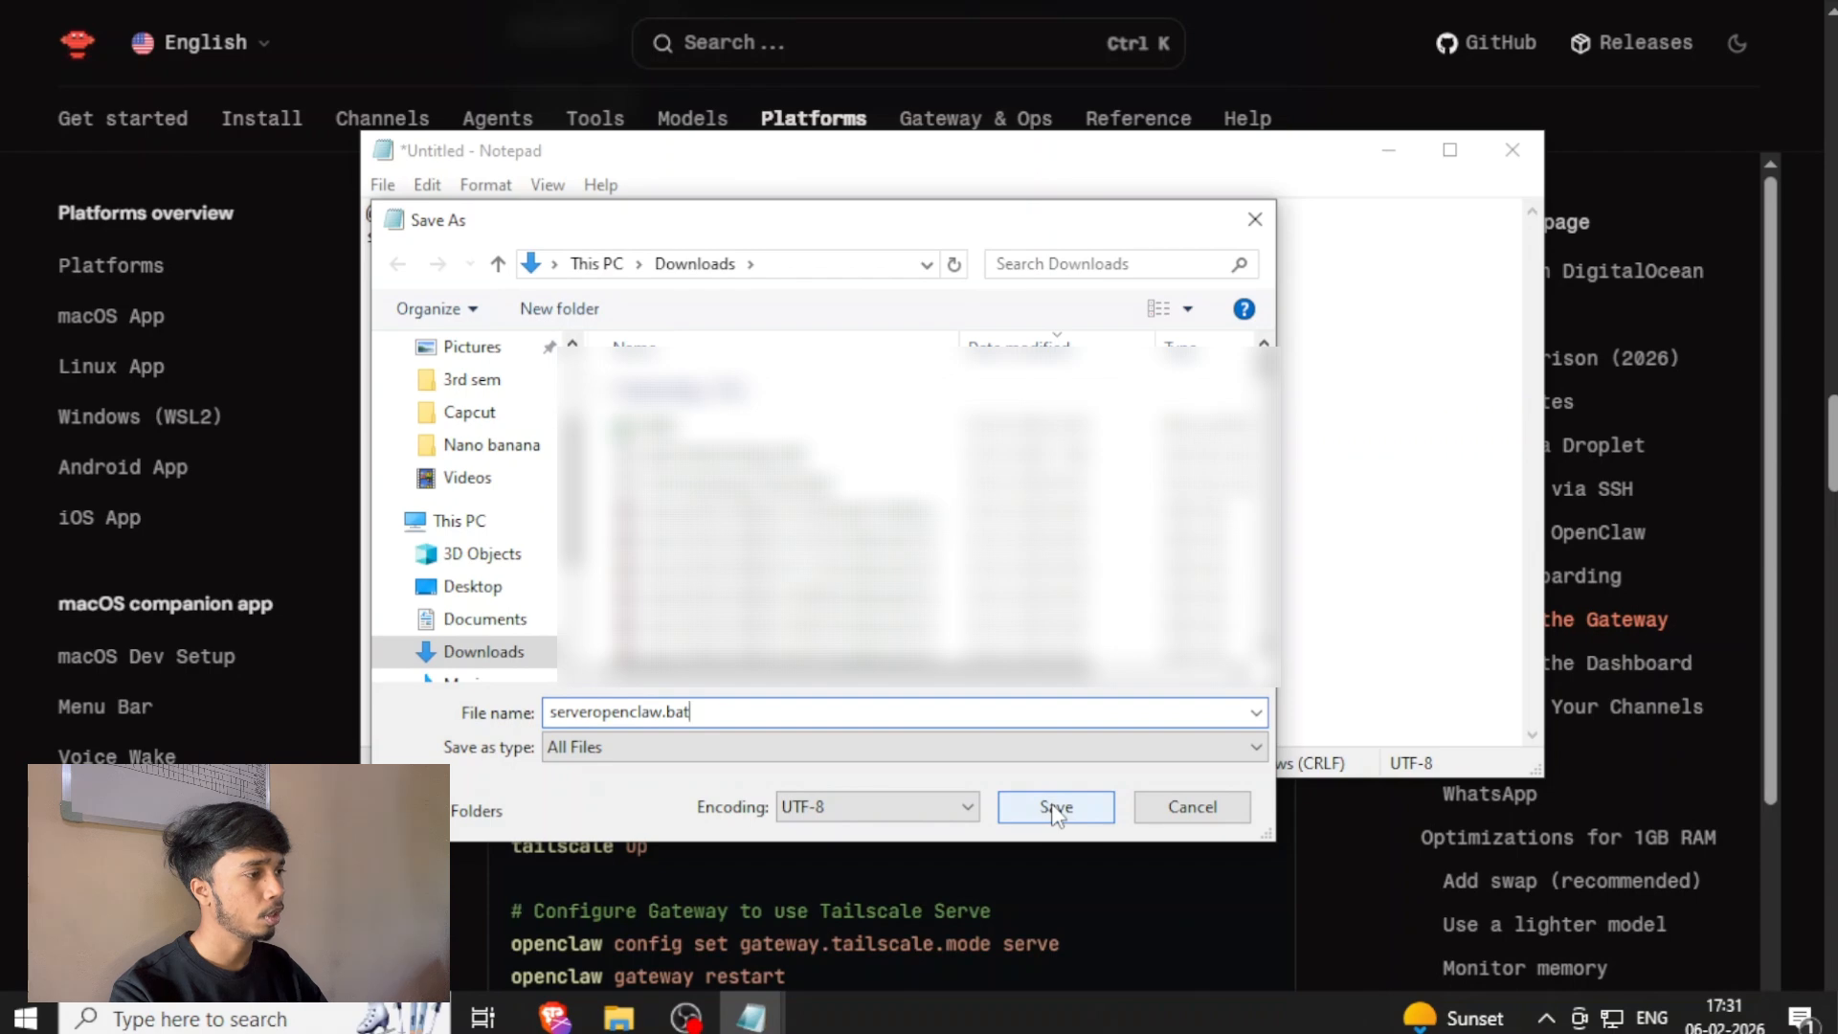
pyautogui.click(1053, 809)
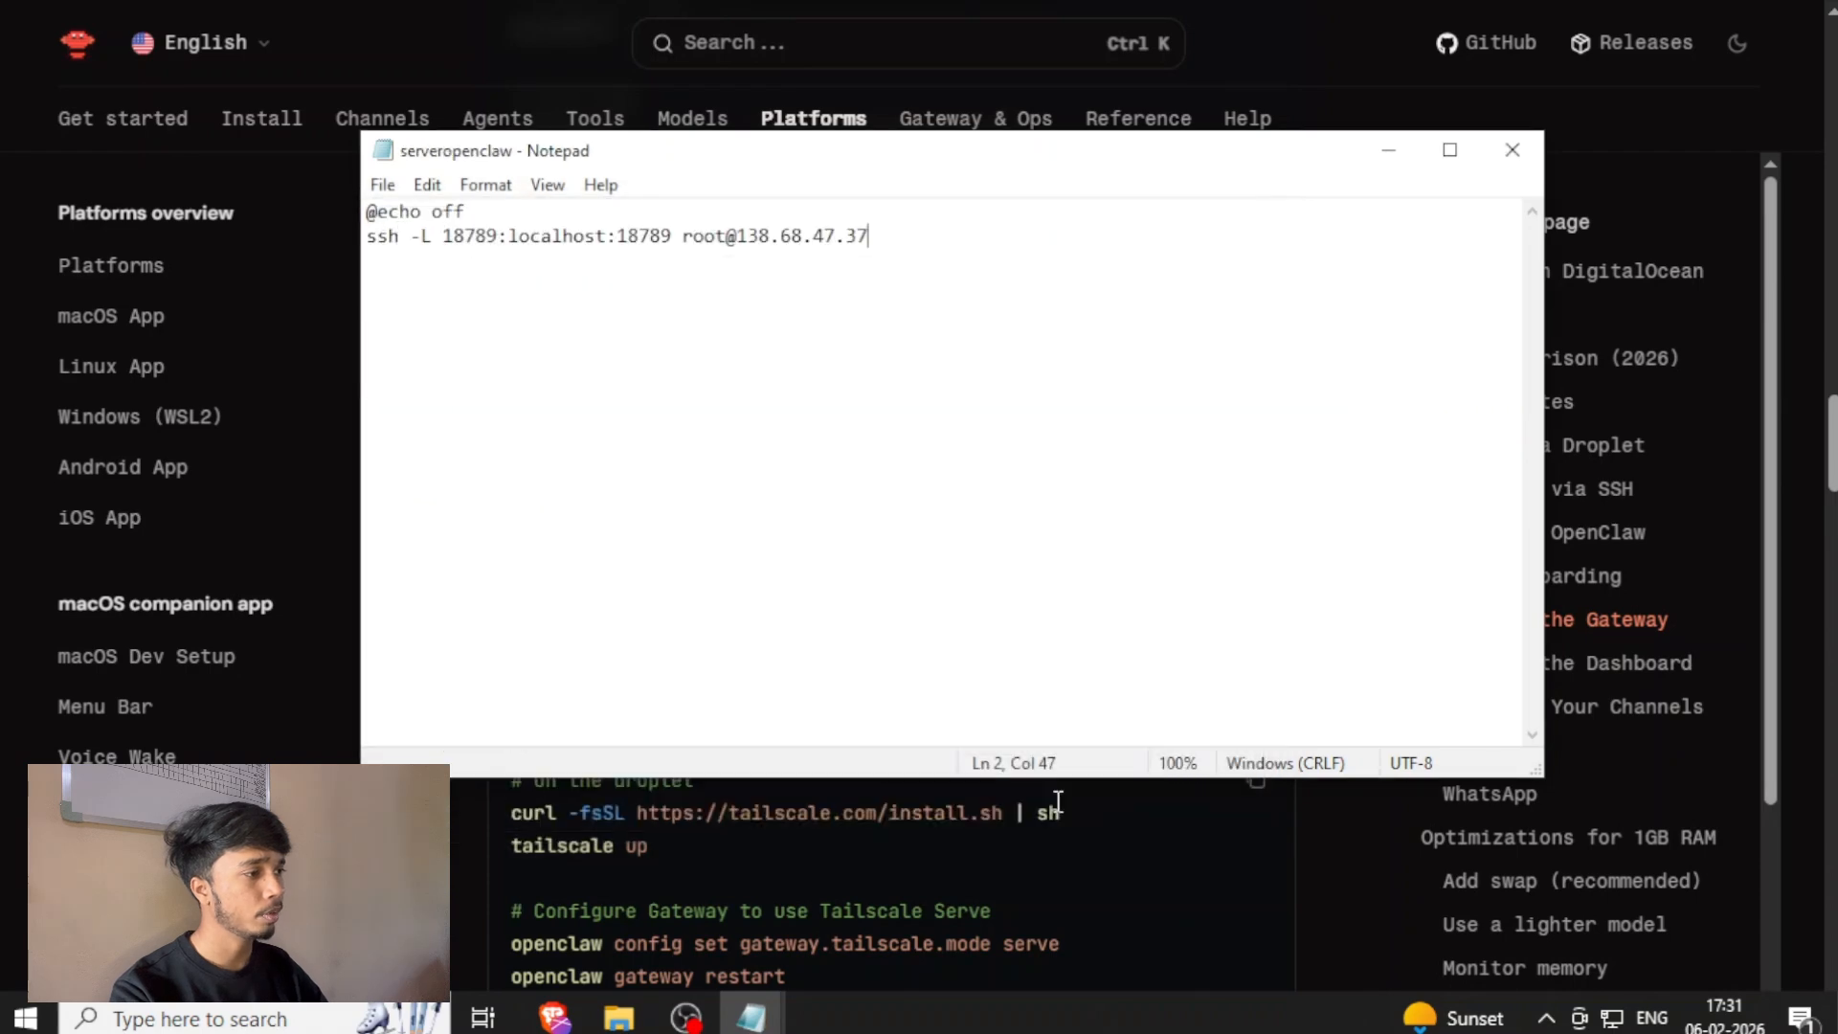
pyautogui.click(1511, 150)
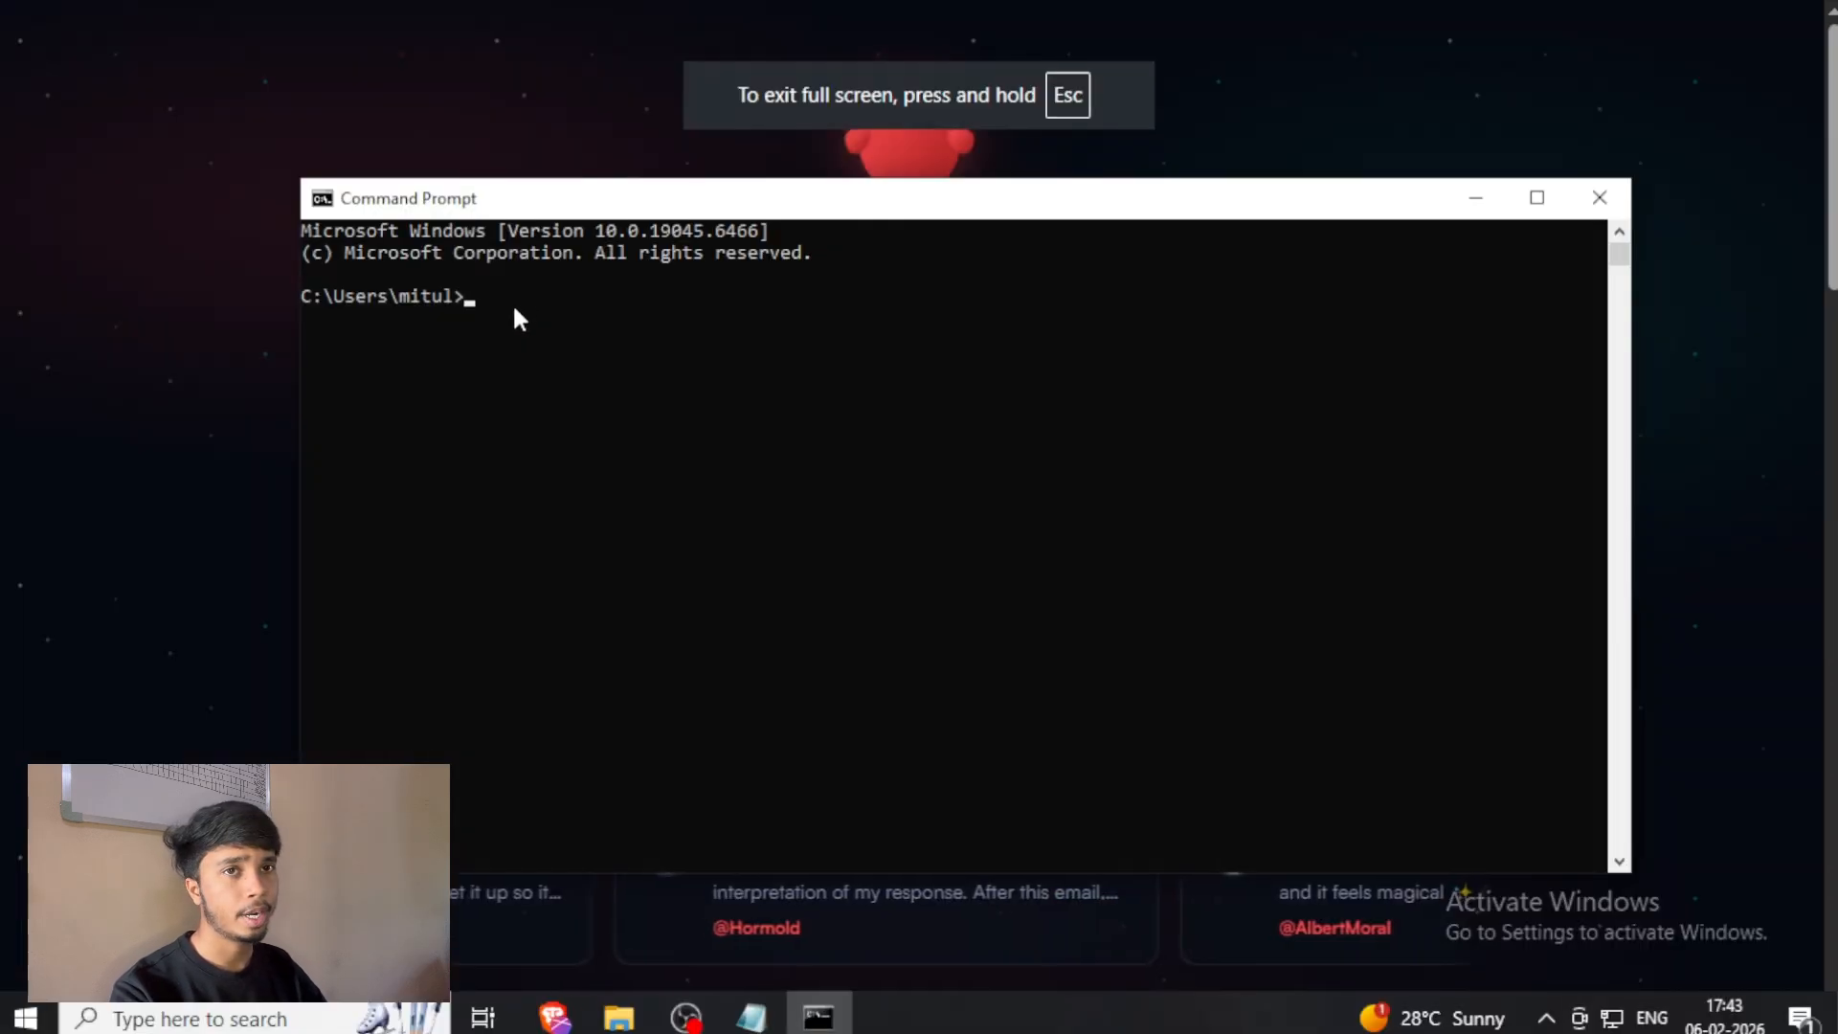
# Run "ssh-keygen -t ed25519" in a Command Prompt, accepting the default key file and an empty passphrase.
pyautogui.write('ssh-keygen -t ed25519')
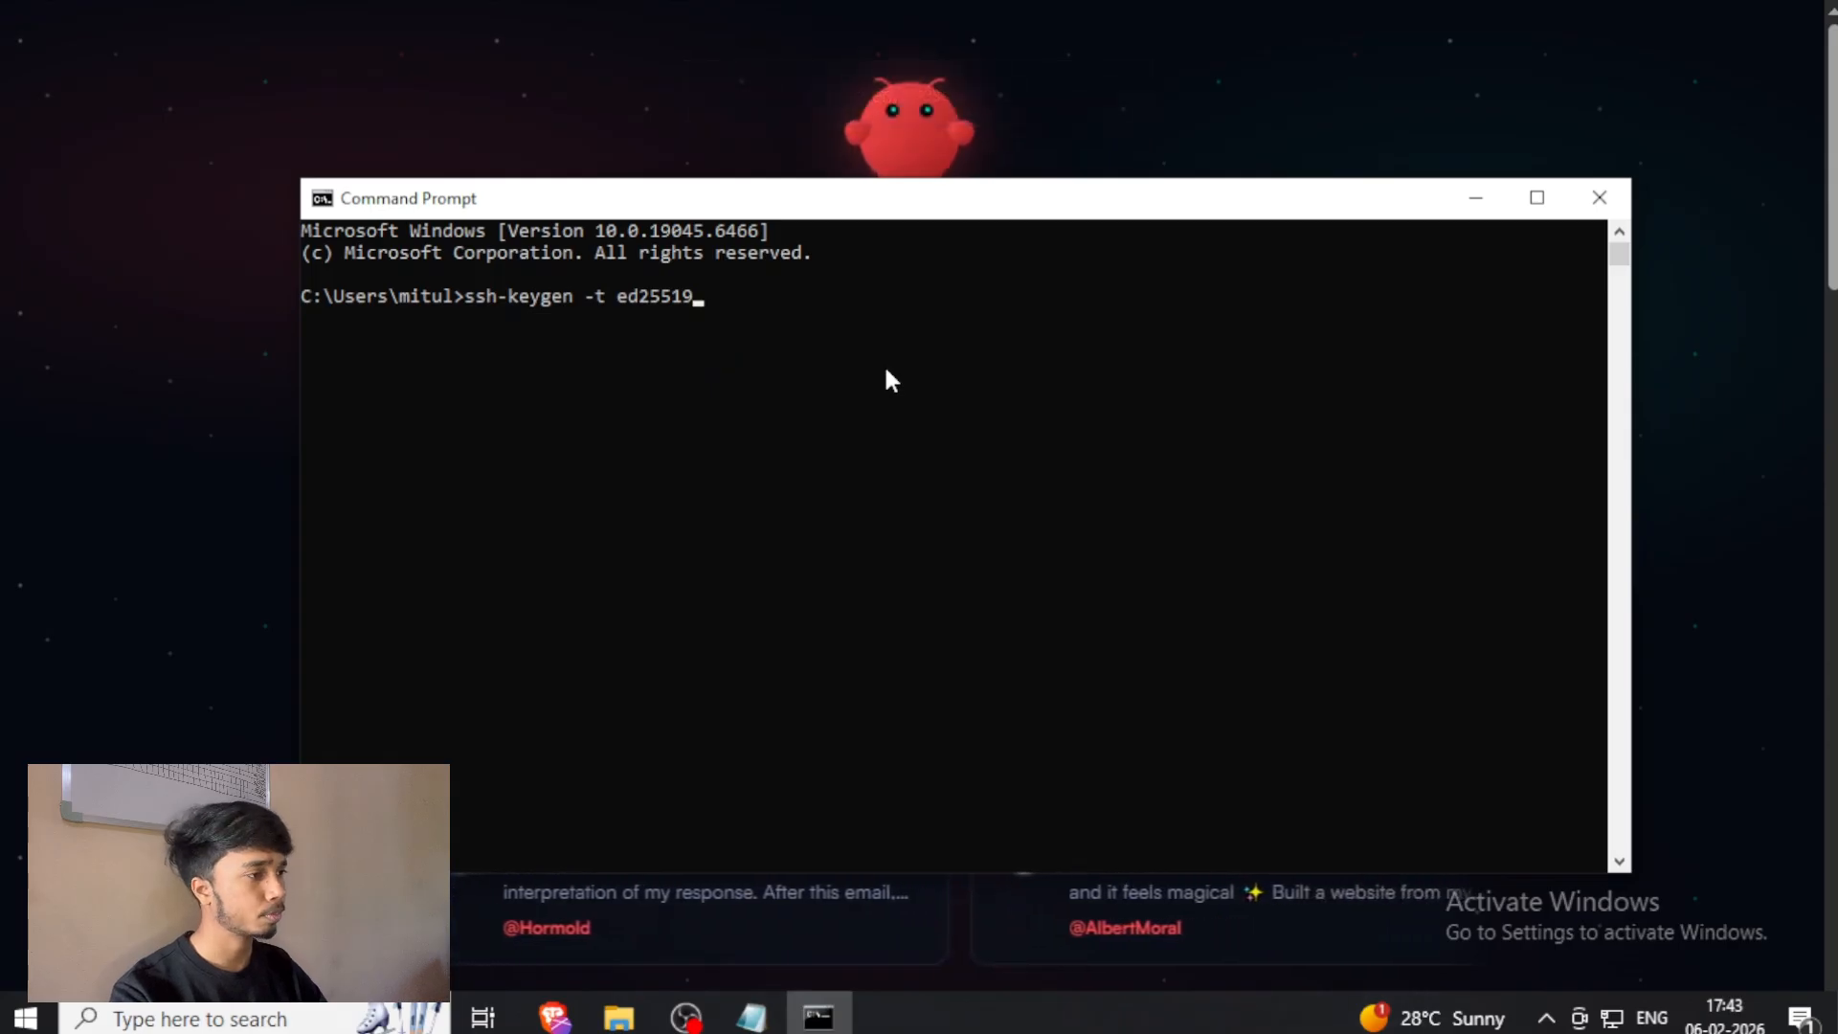
pyautogui.press('Return')
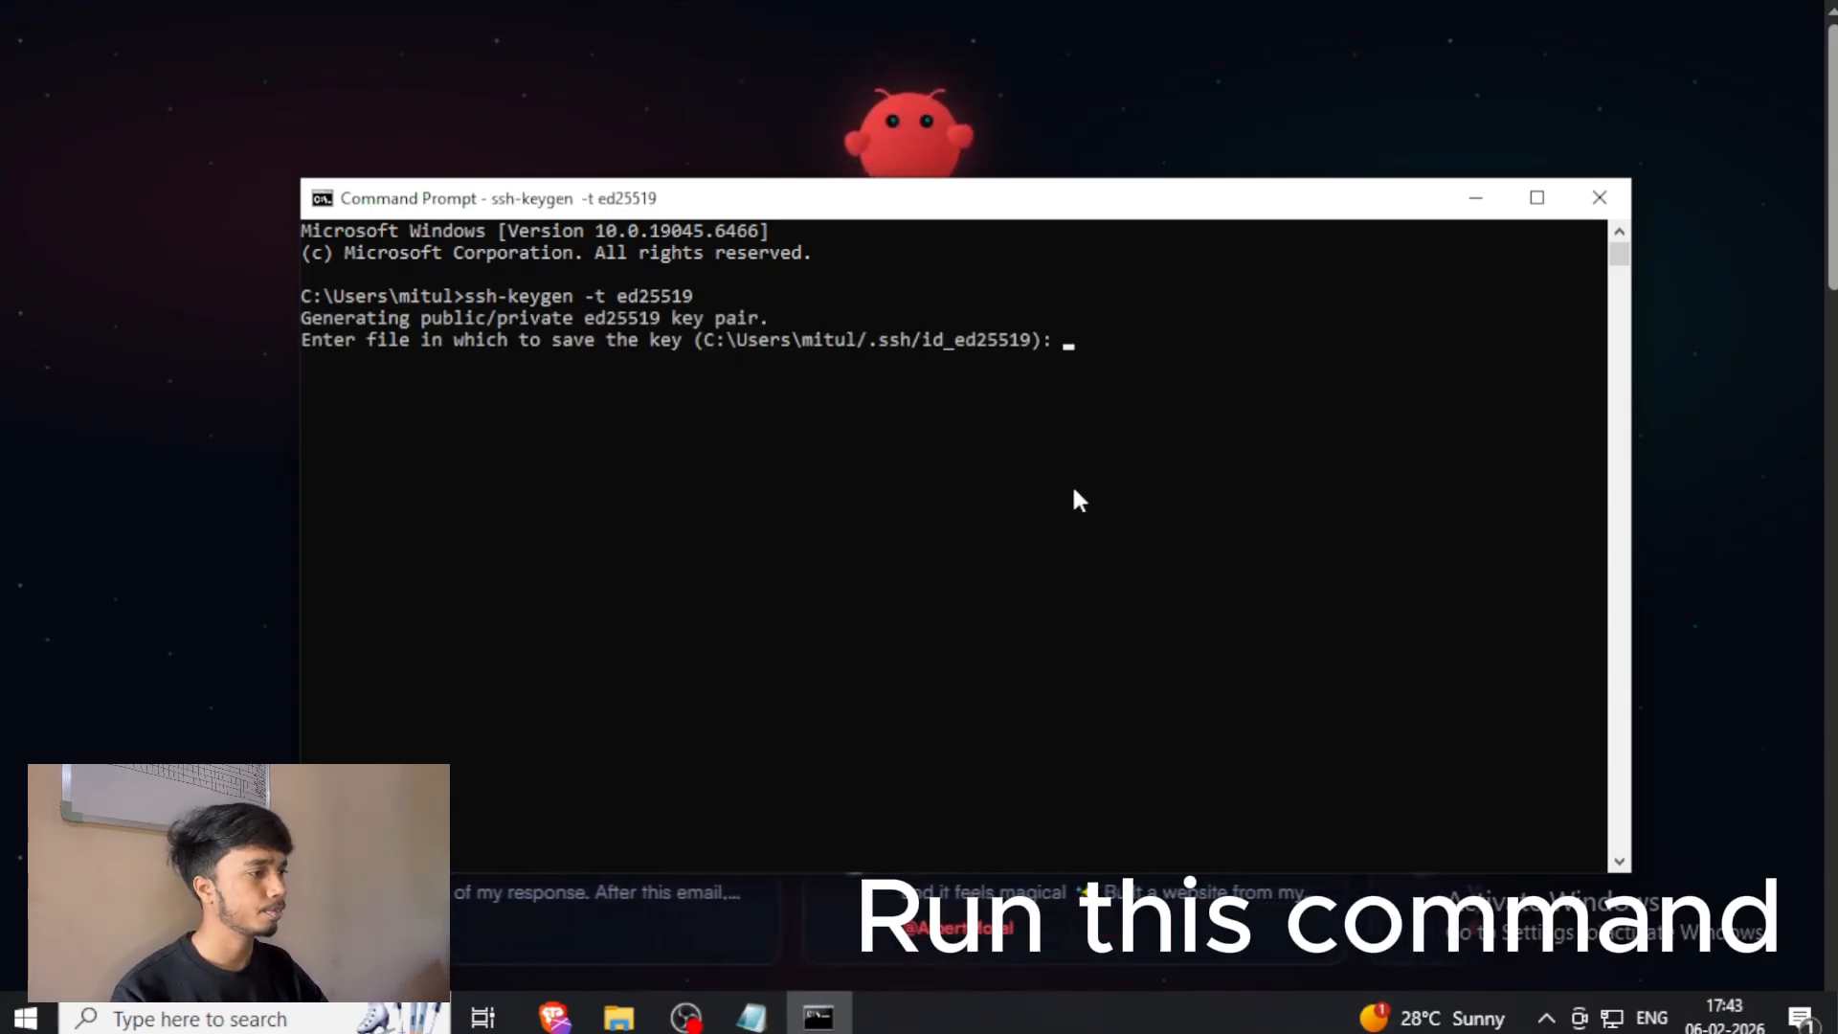
pyautogui.press('Return')
pyautogui.press('Return')
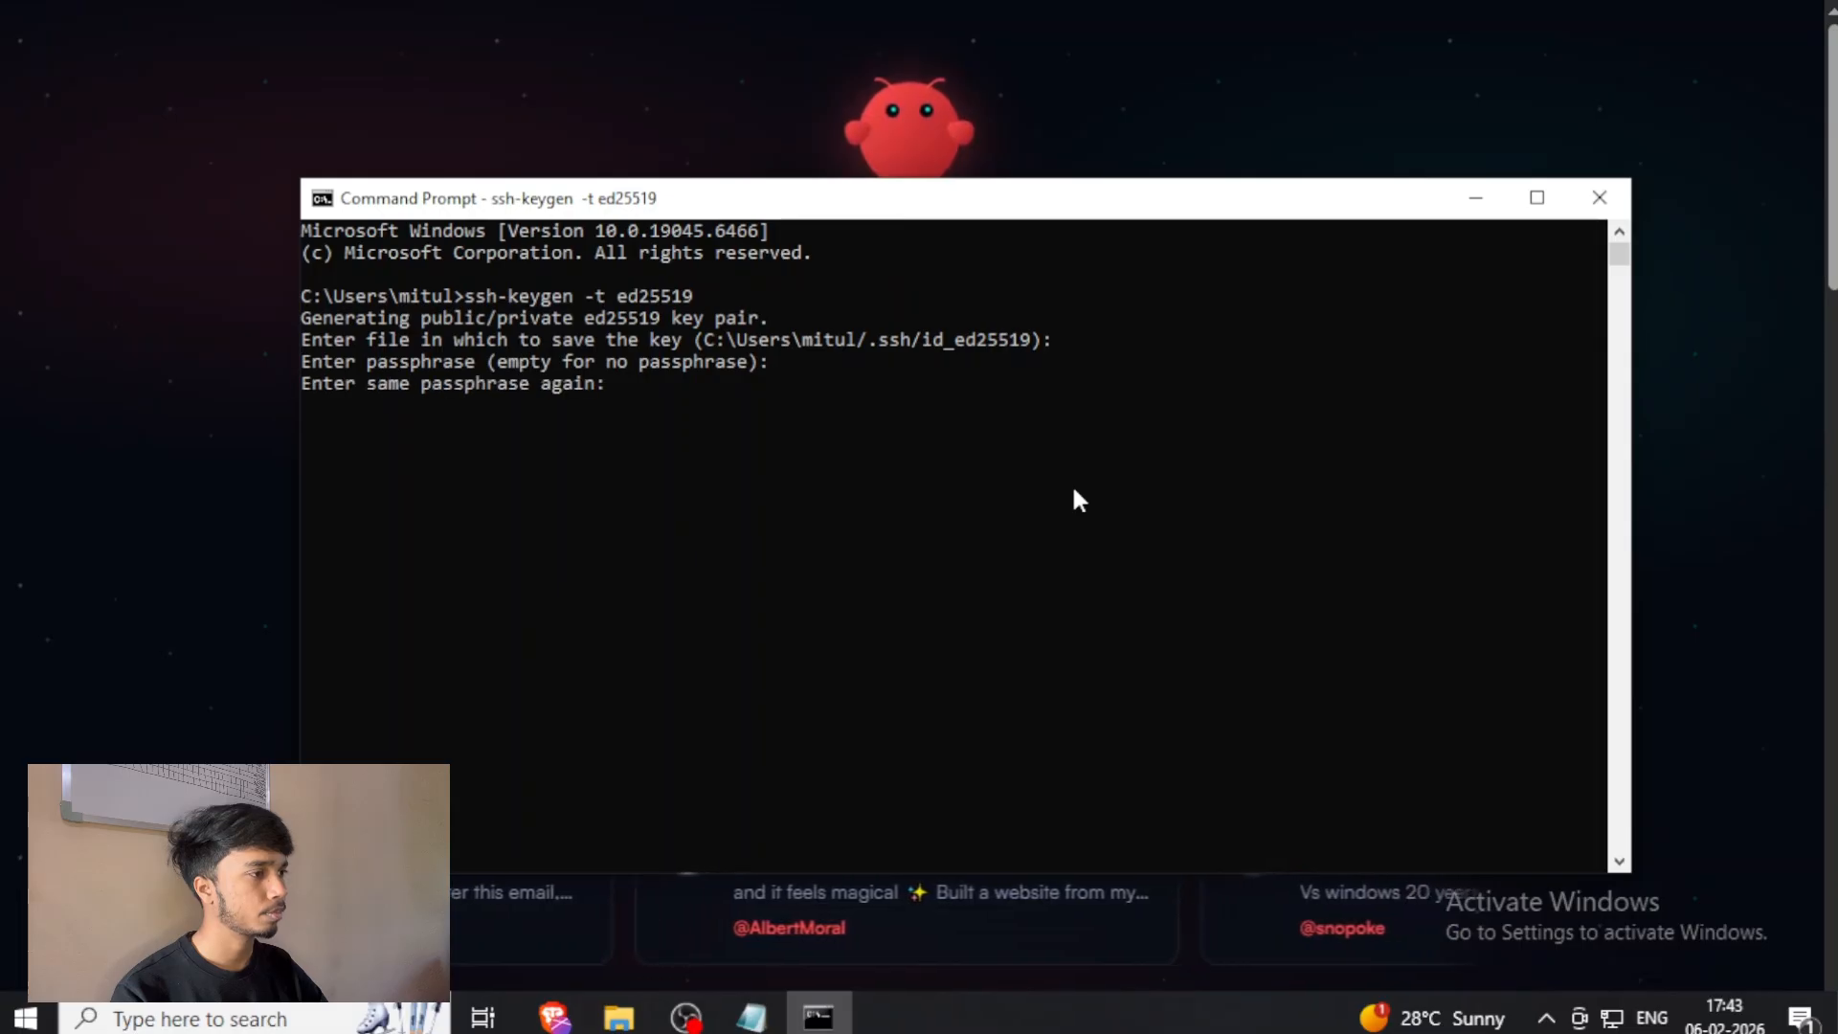
pyautogui.press('Return')
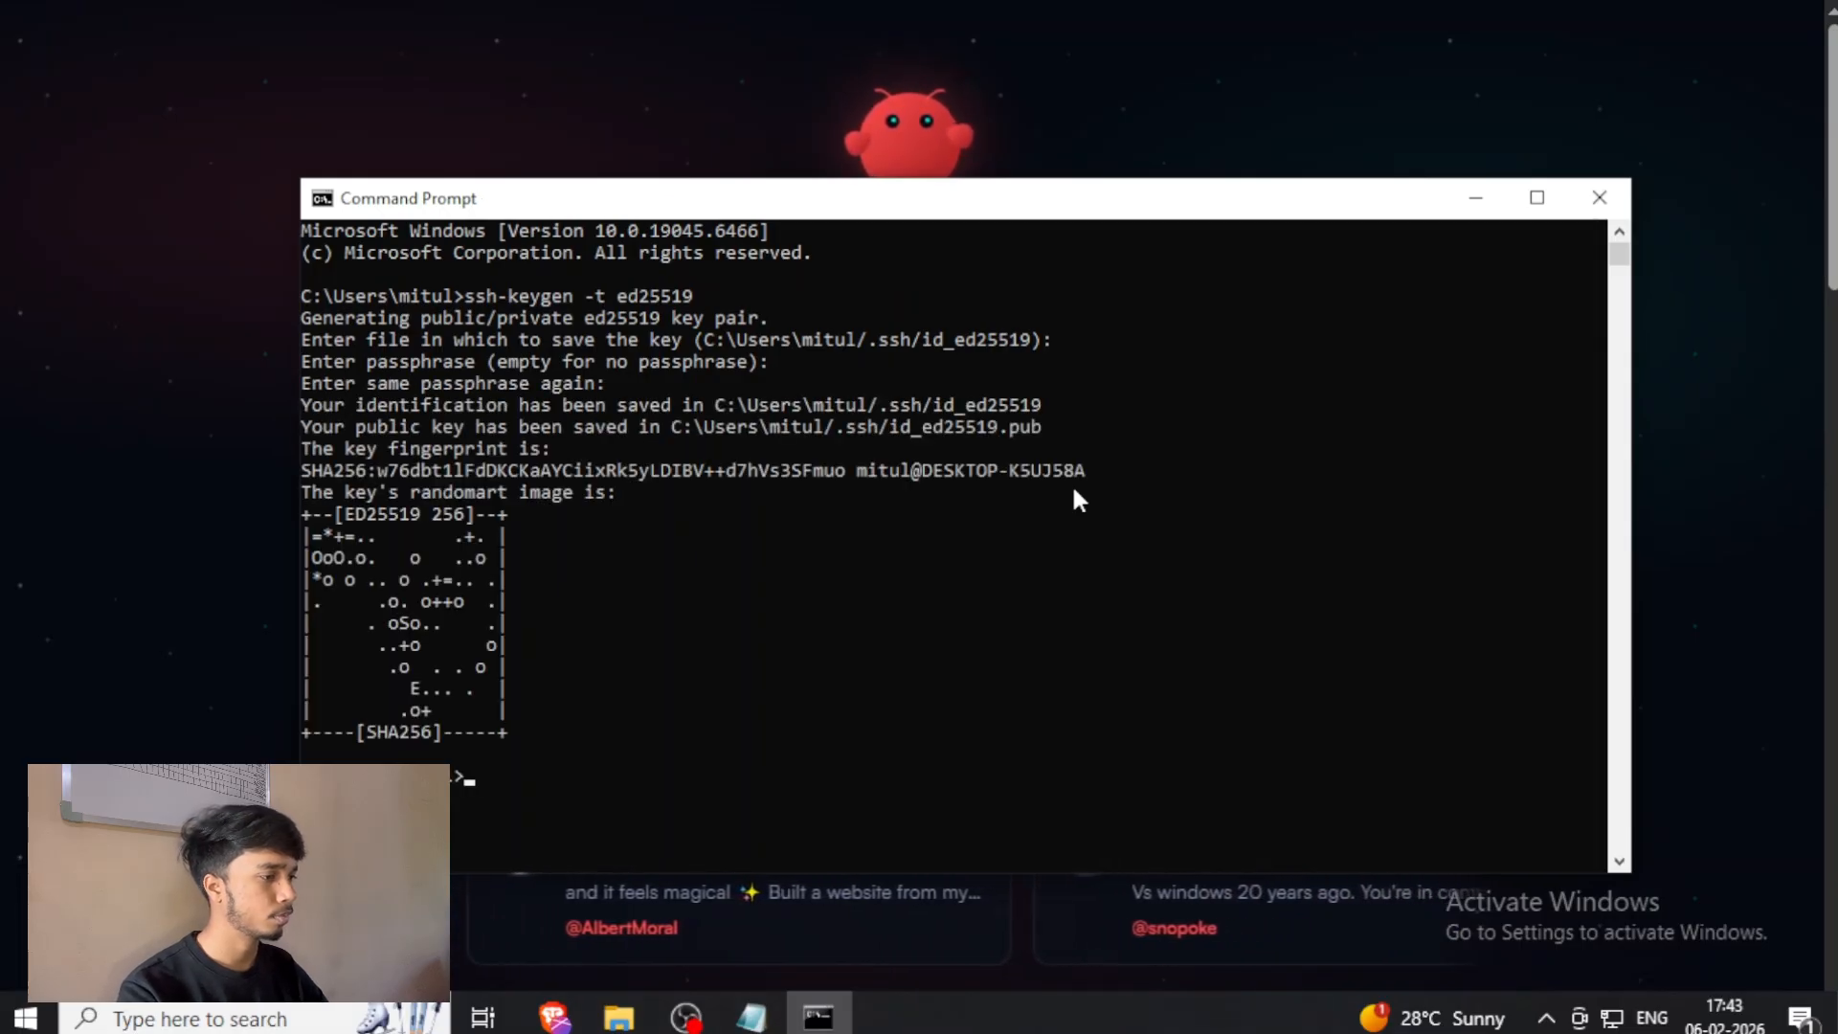
# Paste the command that appends id_ed25519.pub to the Droplet's authorized_keys and replace the YOUR_DROPLET_IP placeholder with 138.68.47.37.
pyautogui.scroll(-4, 567, 701)
pyautogui.write('type %USERPROFILE%\\.ssh\\id_ed25519.pub | ssh root@YOUR_DROPLET_IP "mkdir -p ~/.ssh && cat >> ~/.ssh/authorized_keys"')
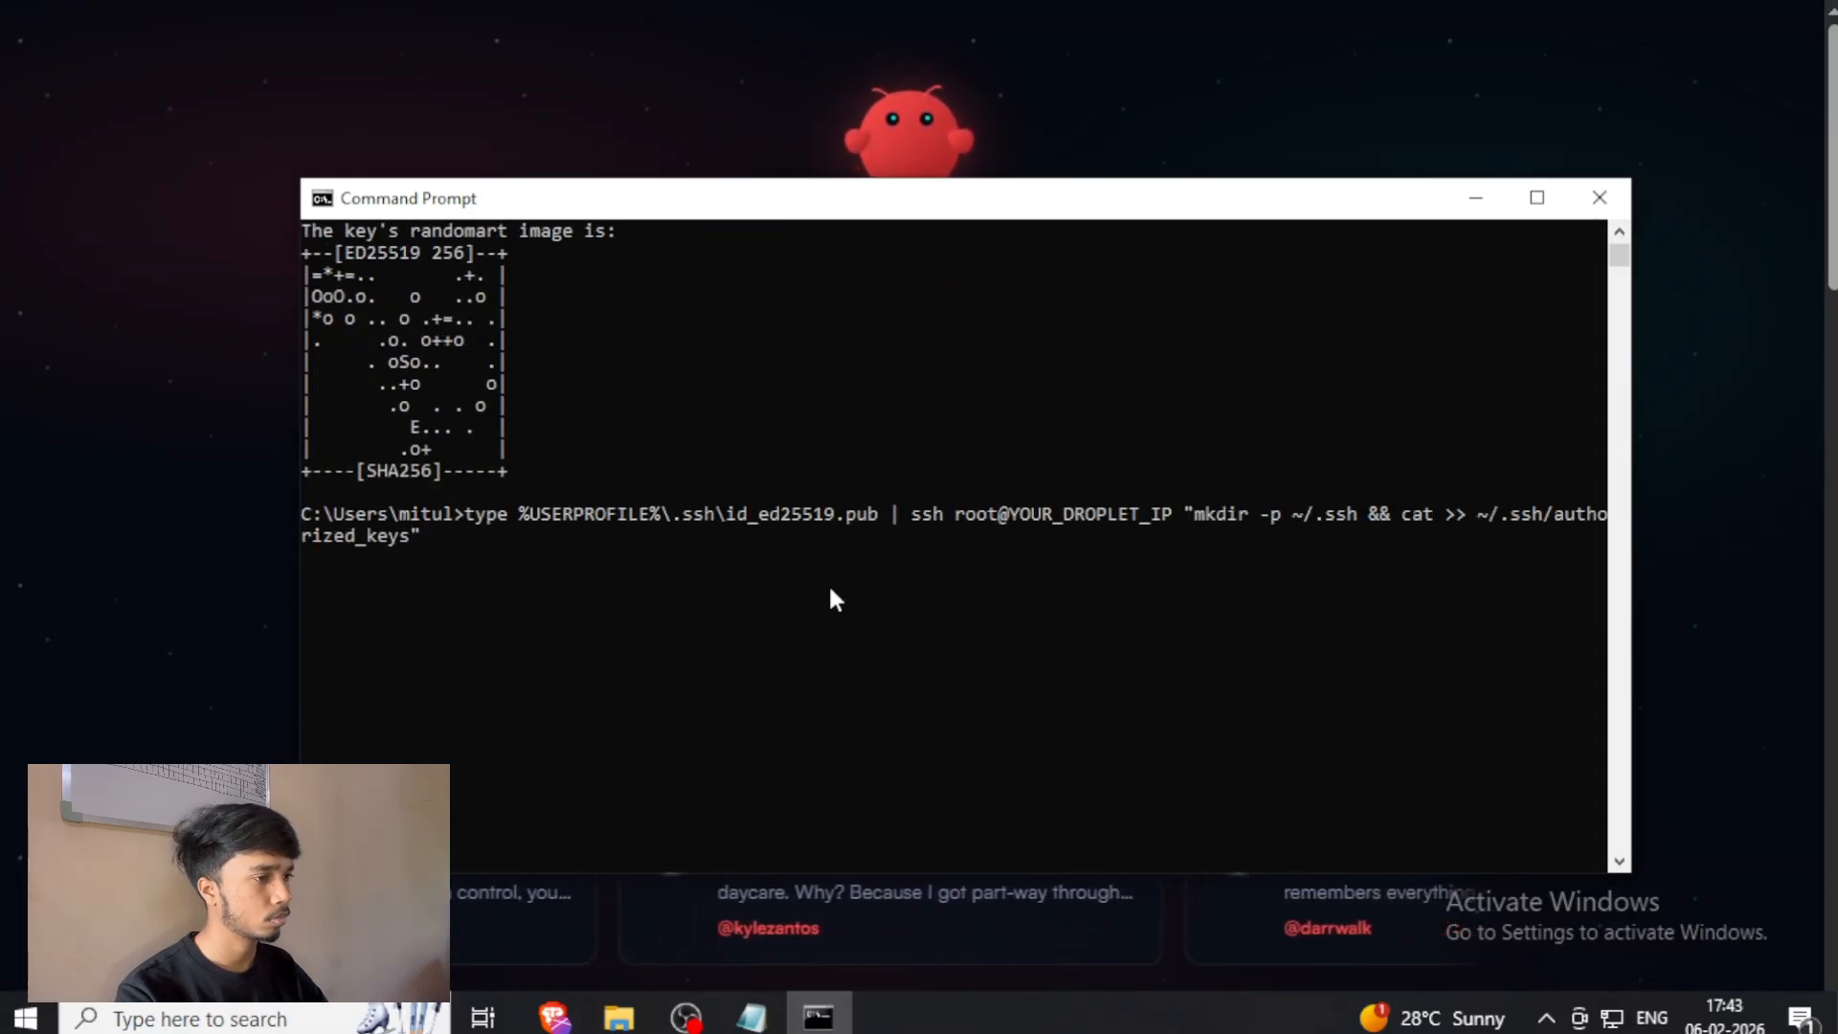
pyautogui.press('Left')
pyautogui.press('Left')
pyautogui.press('Left')
pyautogui.press('Left')
pyautogui.press('Left')
pyautogui.press('Left')
pyautogui.press('Left')
pyautogui.press('Left')
pyautogui.press('Left')
pyautogui.press('Left')
pyautogui.press('Left')
pyautogui.press('Left')
pyautogui.press('Left')
pyautogui.press('Left')
pyautogui.press('Left')
pyautogui.press('Left')
pyautogui.press('Left')
pyautogui.press('Left')
pyautogui.press('Left')
pyautogui.press('Left')
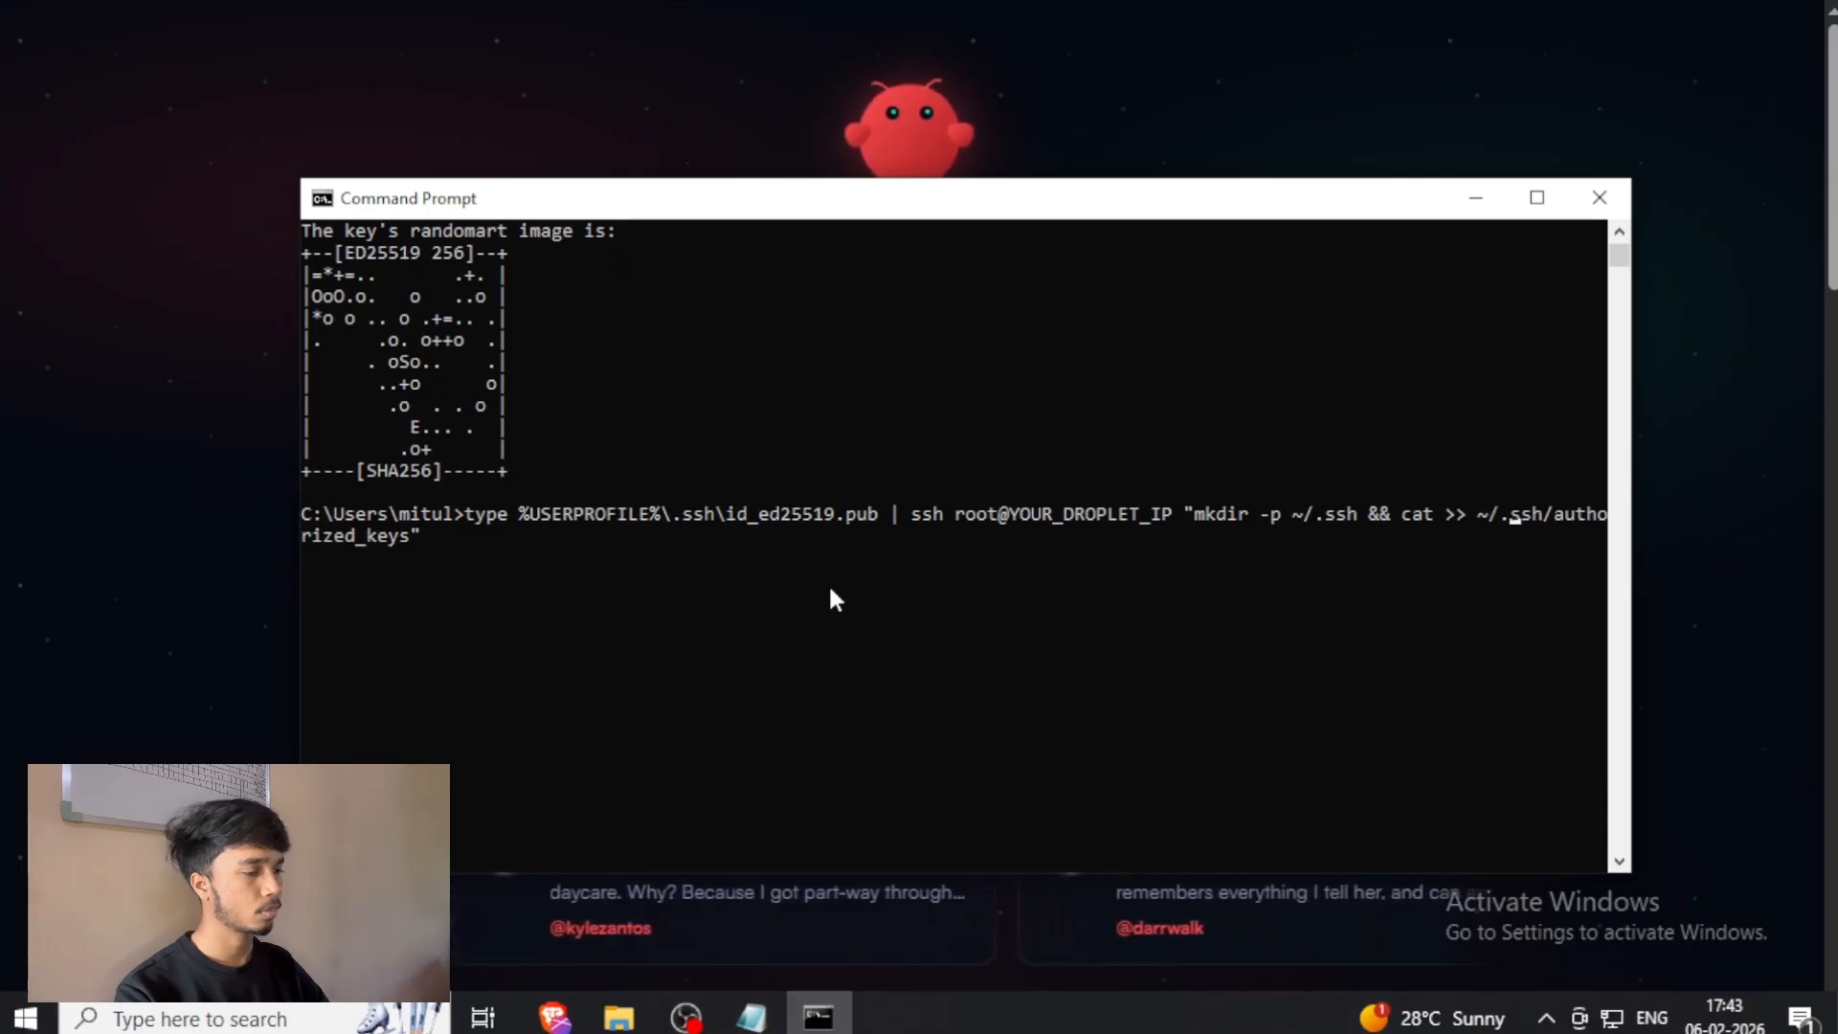
pyautogui.press('Left')
pyautogui.press('Left')
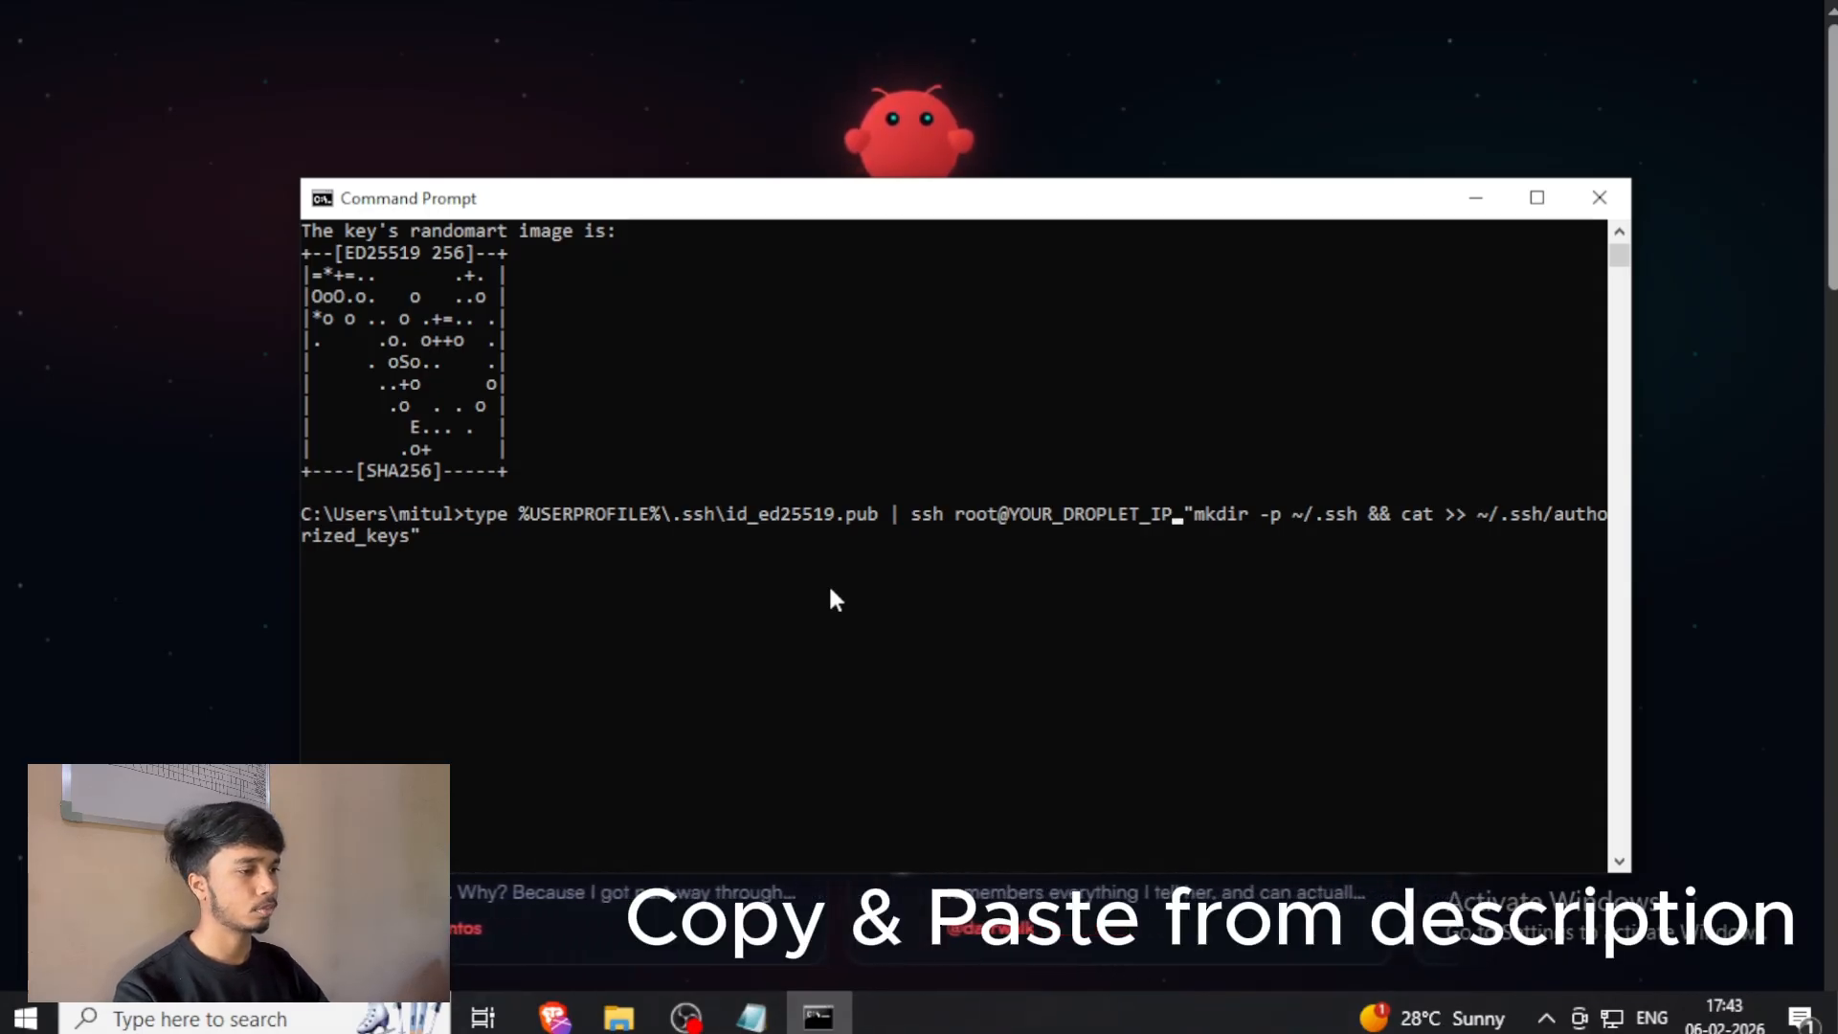
pyautogui.press('BackSpace')
pyautogui.press('BackSpace')
pyautogui.press('BackSpace')
pyautogui.press('BackSpace')
pyautogui.press('BackSpace')
pyautogui.press('BackSpace')
pyautogui.press('BackSpace')
pyautogui.press('BackSpace')
pyautogui.press('BackSpace')
pyautogui.press('BackSpace')
pyautogui.press('BackSpace')
pyautogui.press('BackSpace')
pyautogui.press('BackSpace')
pyautogui.press('BackSpace')
pyautogui.press('BackSpace')
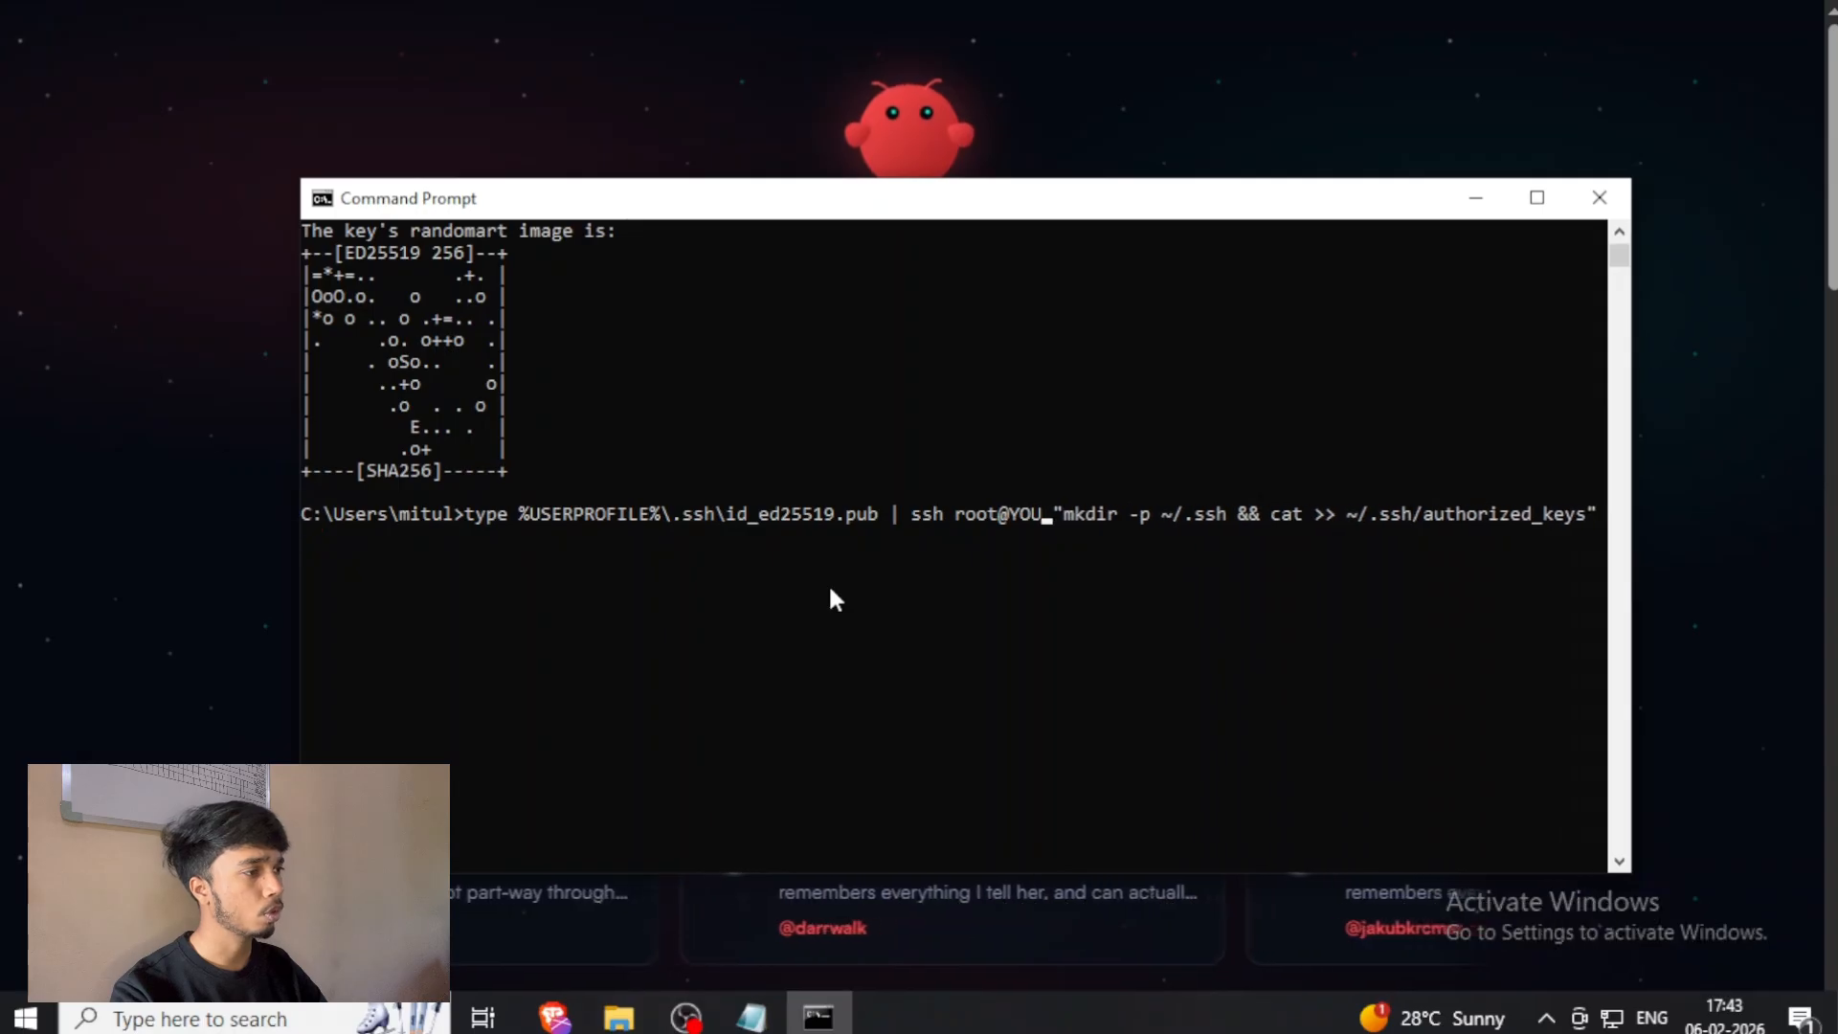
pyautogui.write('138.68.47.37')
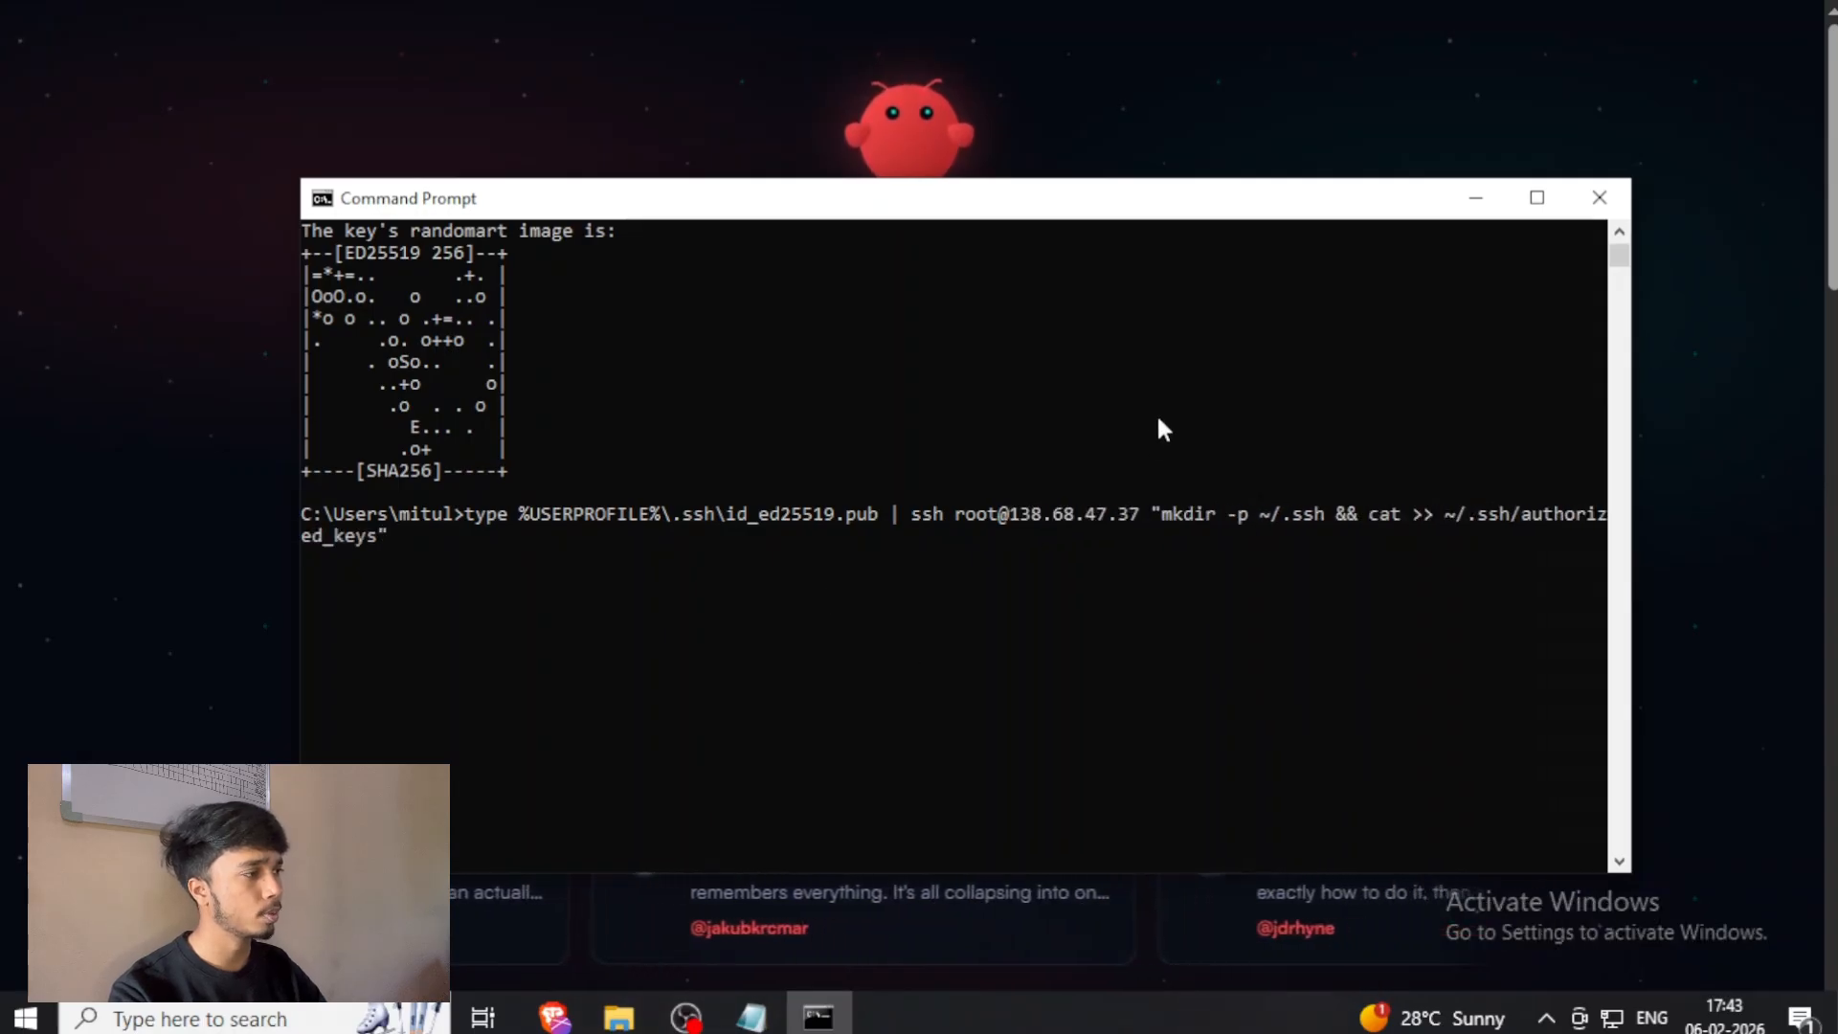
# Run the public key copy command and authenticate with the Droplet's root password.
pyautogui.moveTo(1051, 208); pyautogui.dragTo(1035, 147)
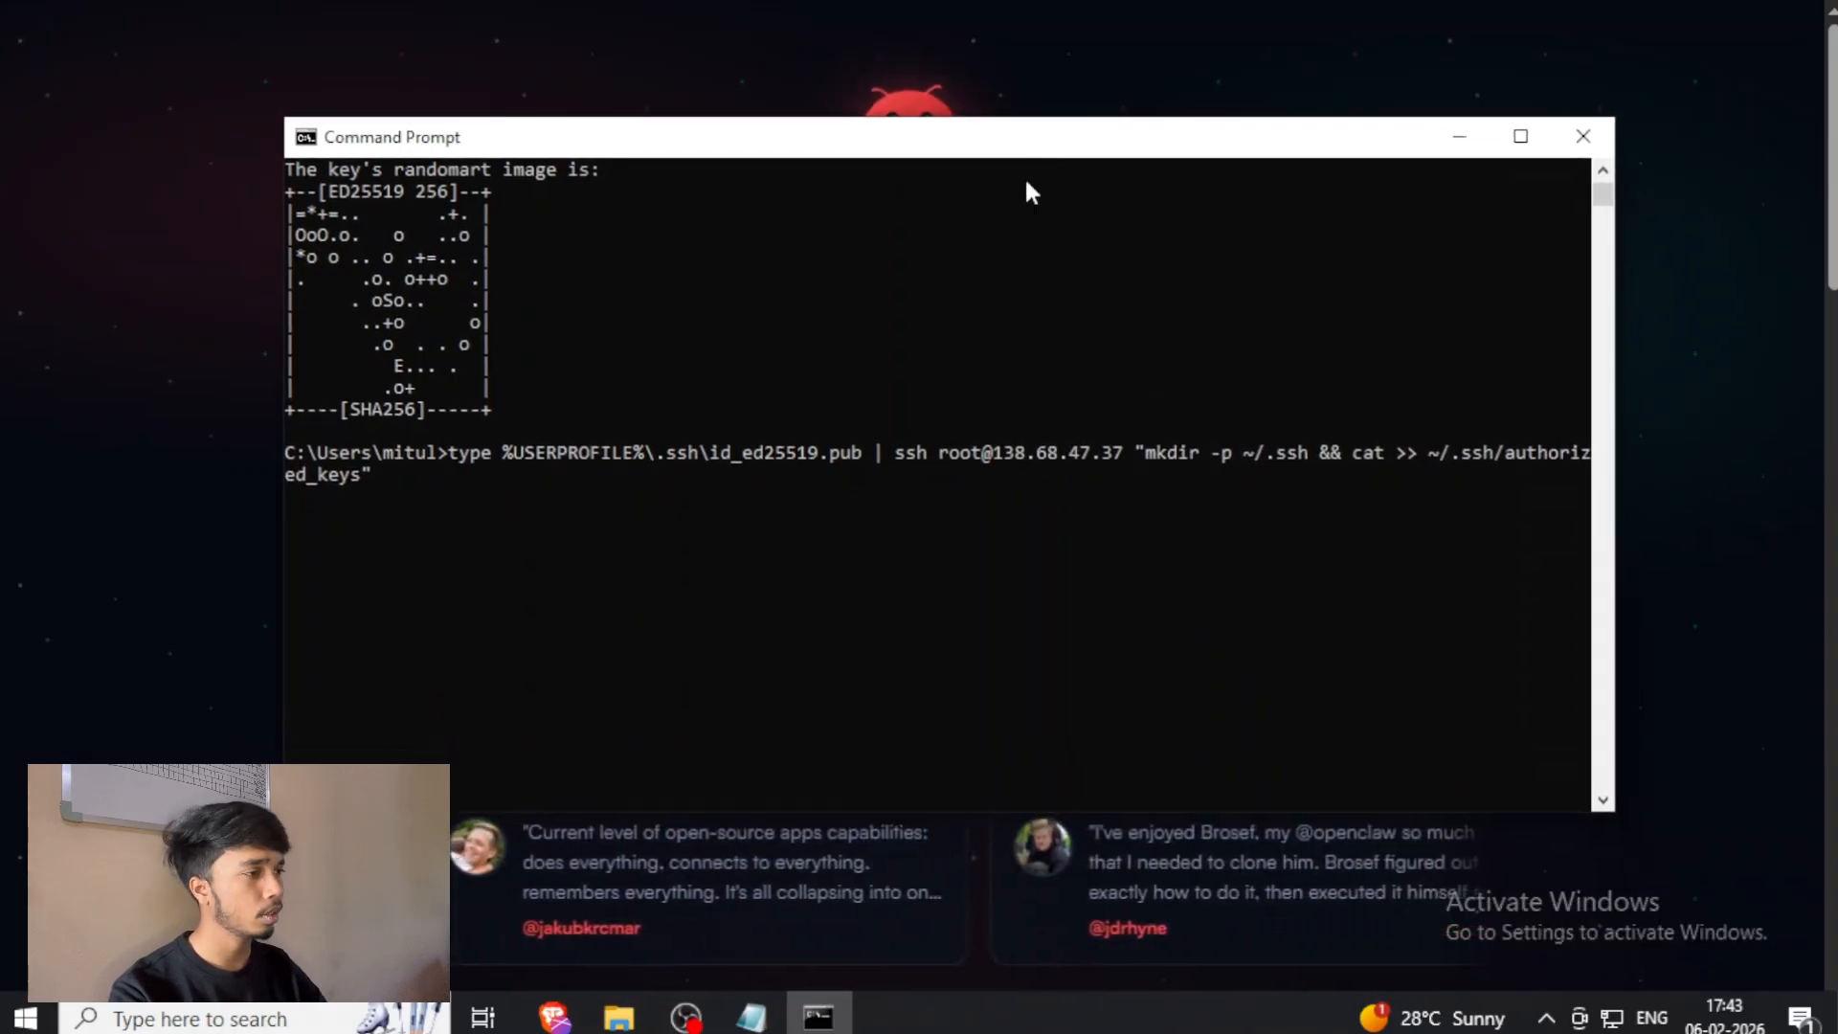
pyautogui.press('Return')
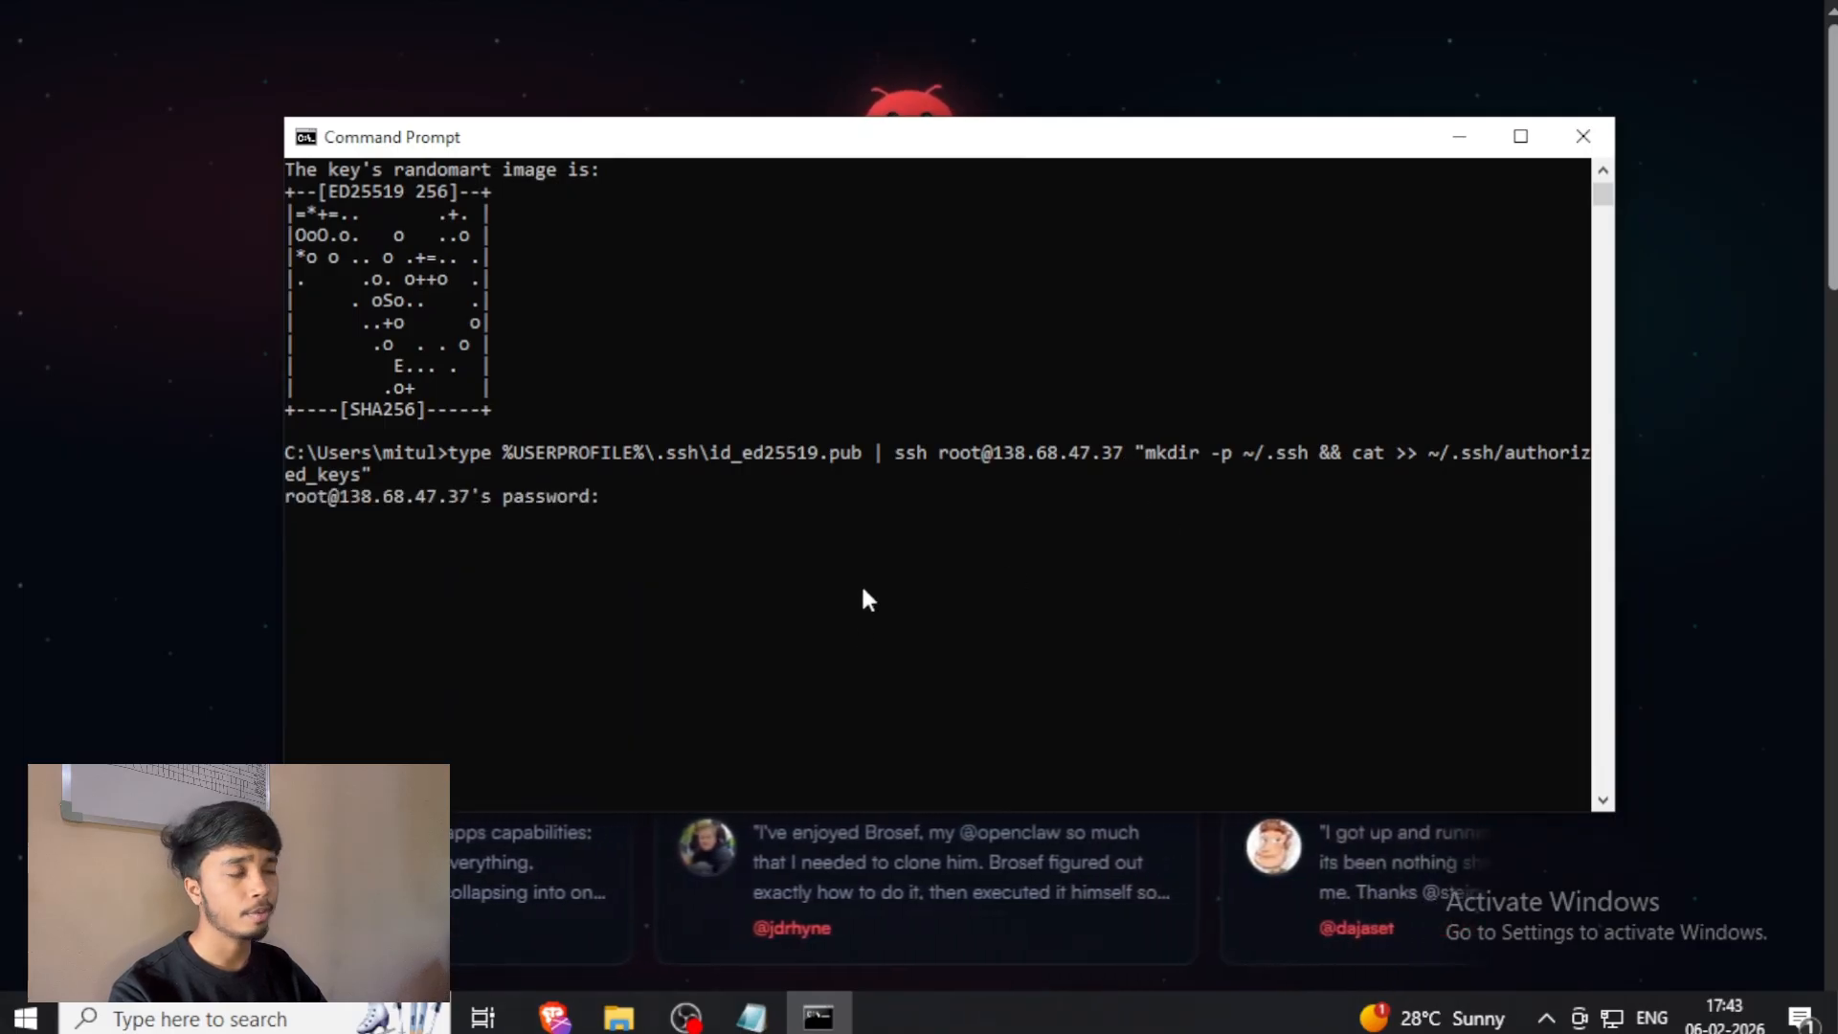
pyautogui.press('Return')
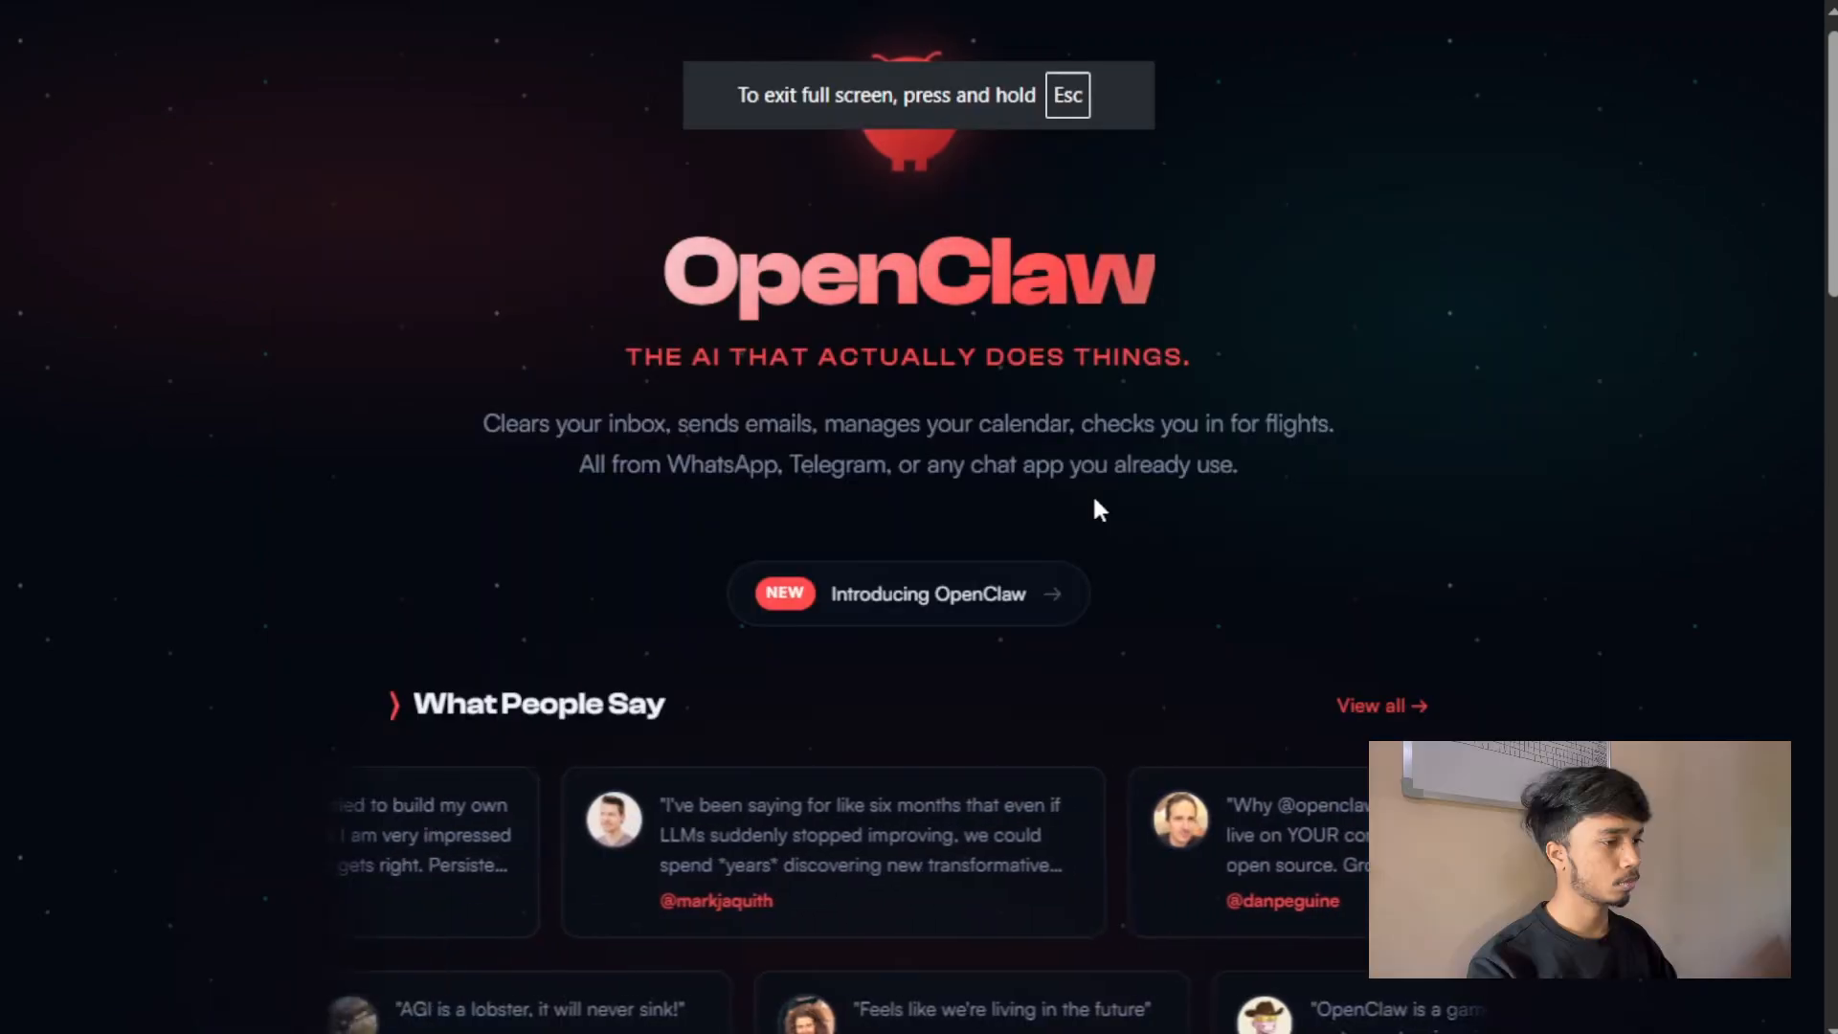
# Open the Windows Startup folder by running "shell:startup".
pyautogui.press('super+r')
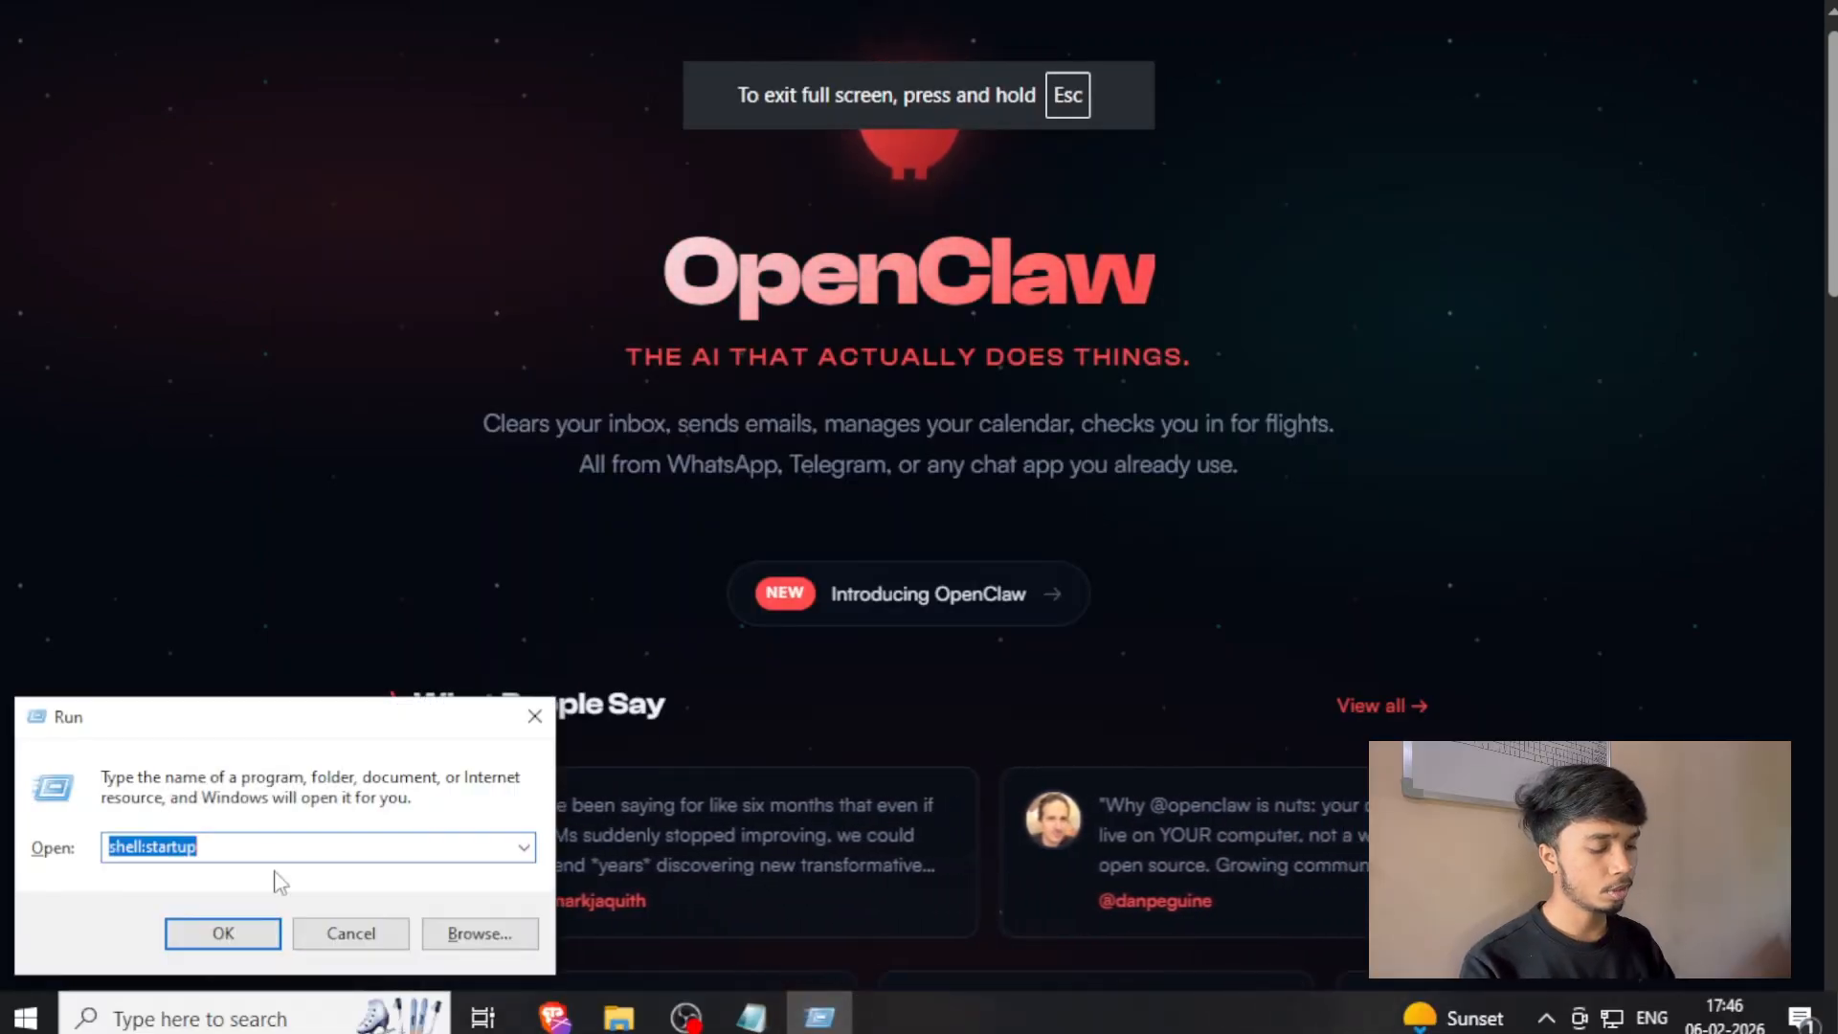
pyautogui.click(300, 846)
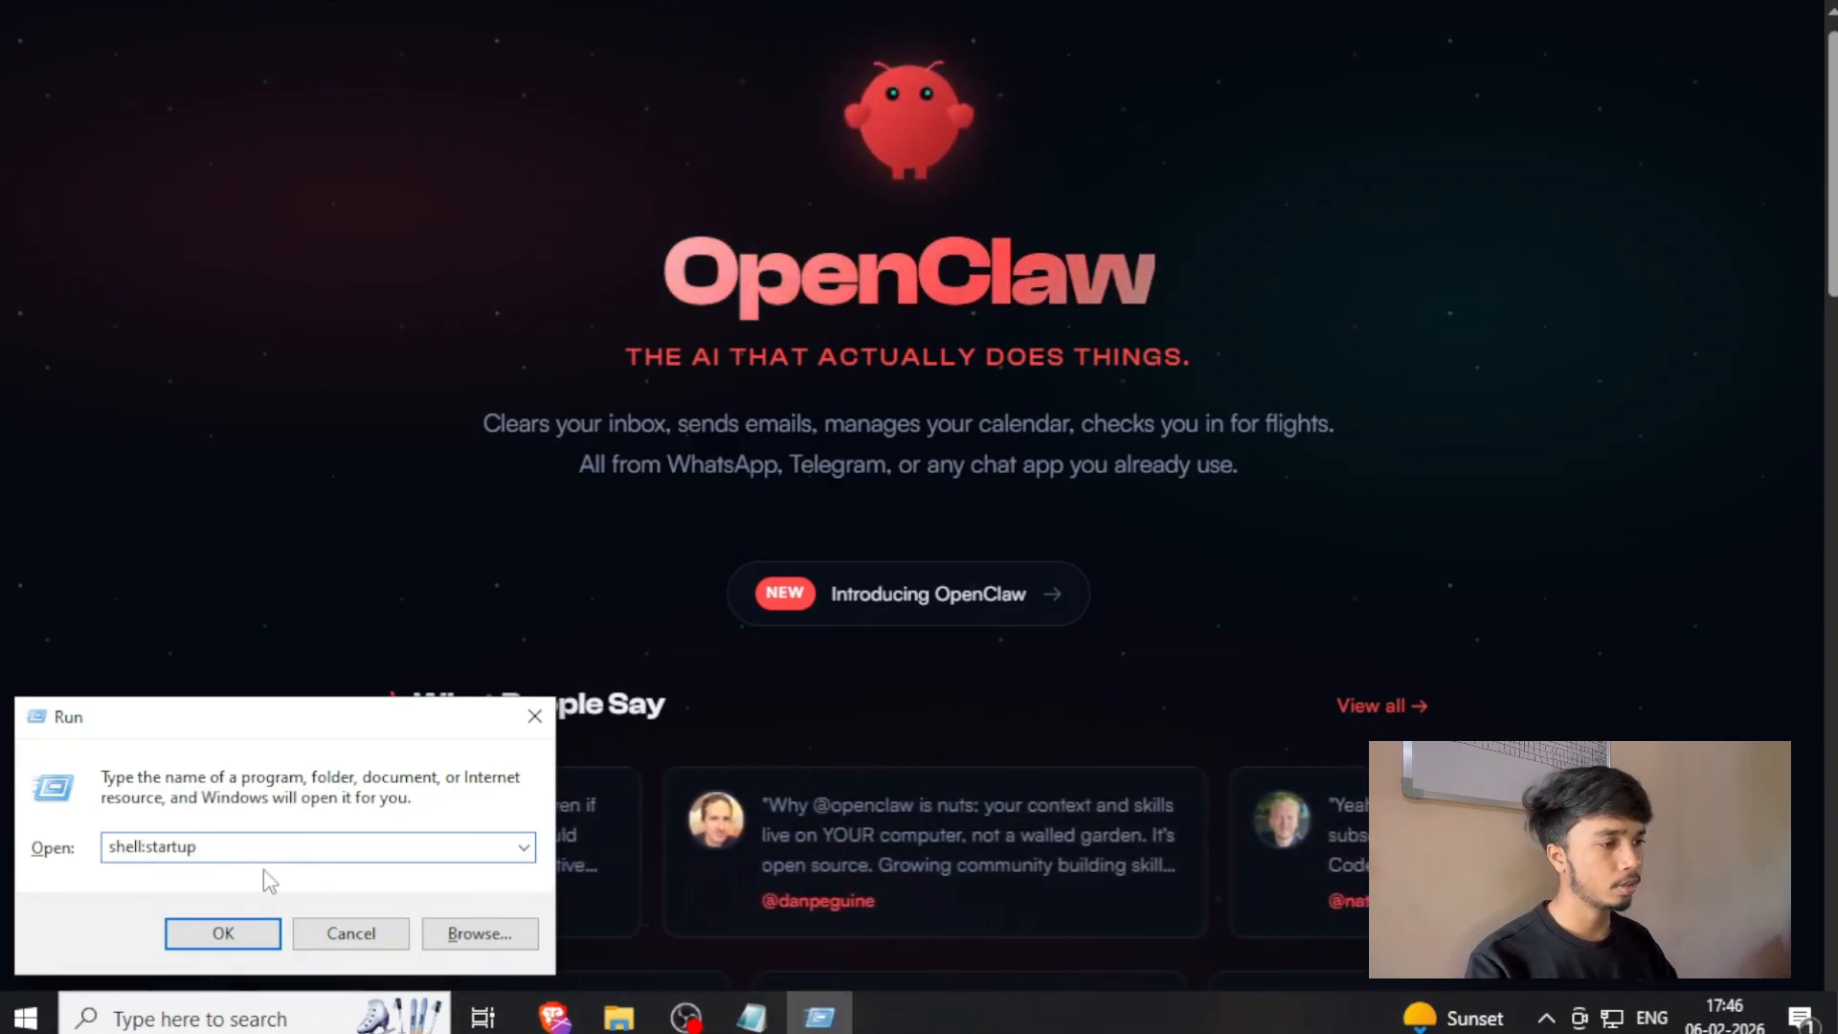
pyautogui.click(237, 933)
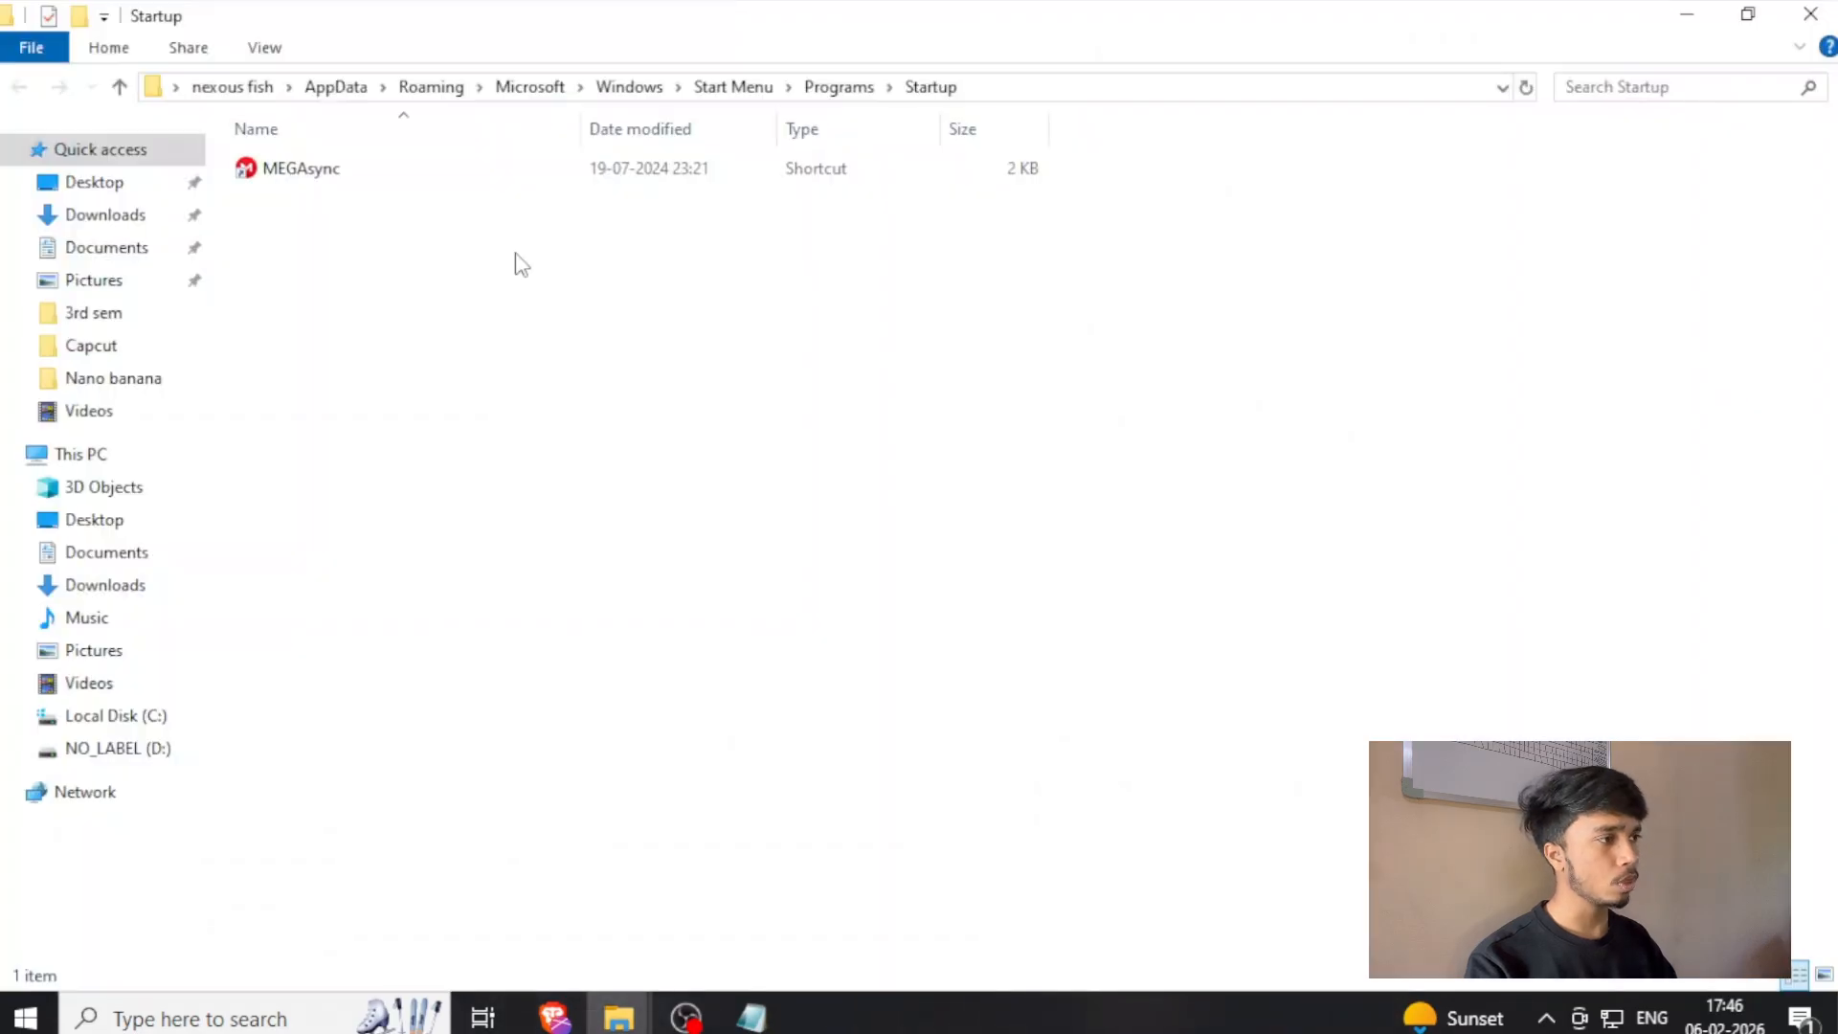
# Paste the openclawserverloop batch file into the Startup folder and launch it.
pyautogui.rightClick(605, 299)
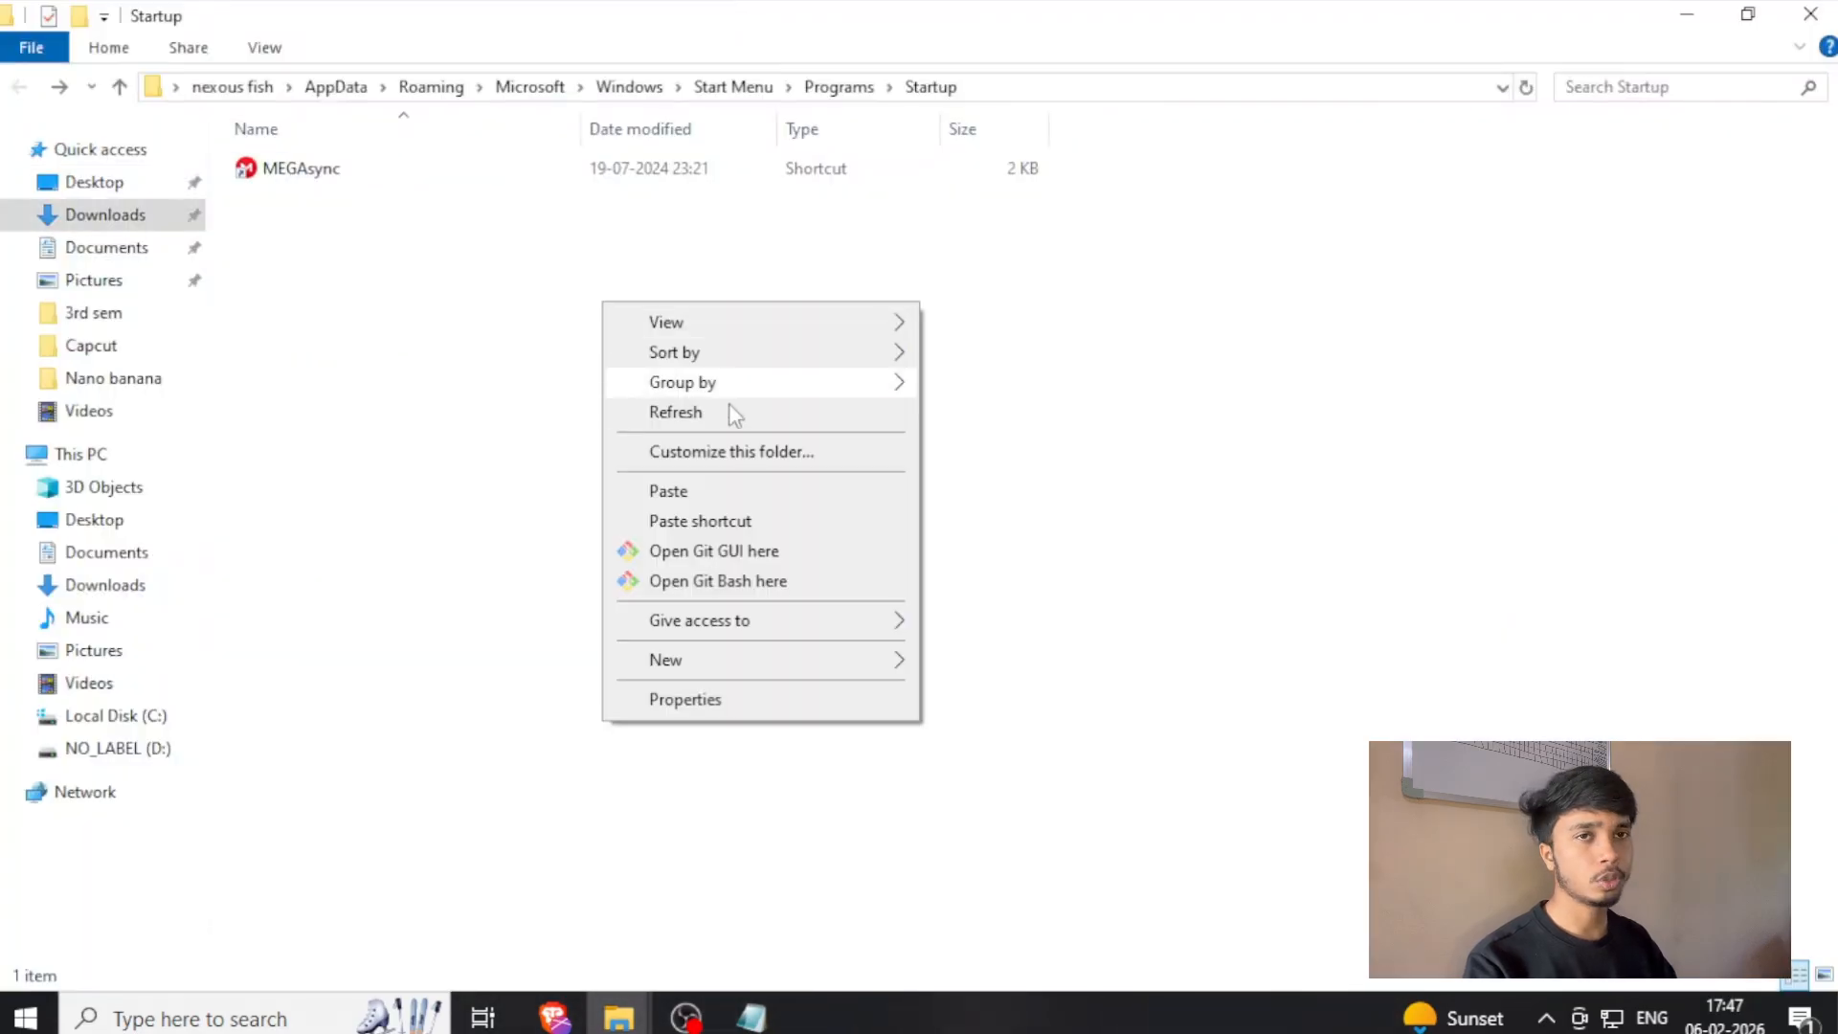
pyautogui.click(746, 492)
pyautogui.click(681, 433)
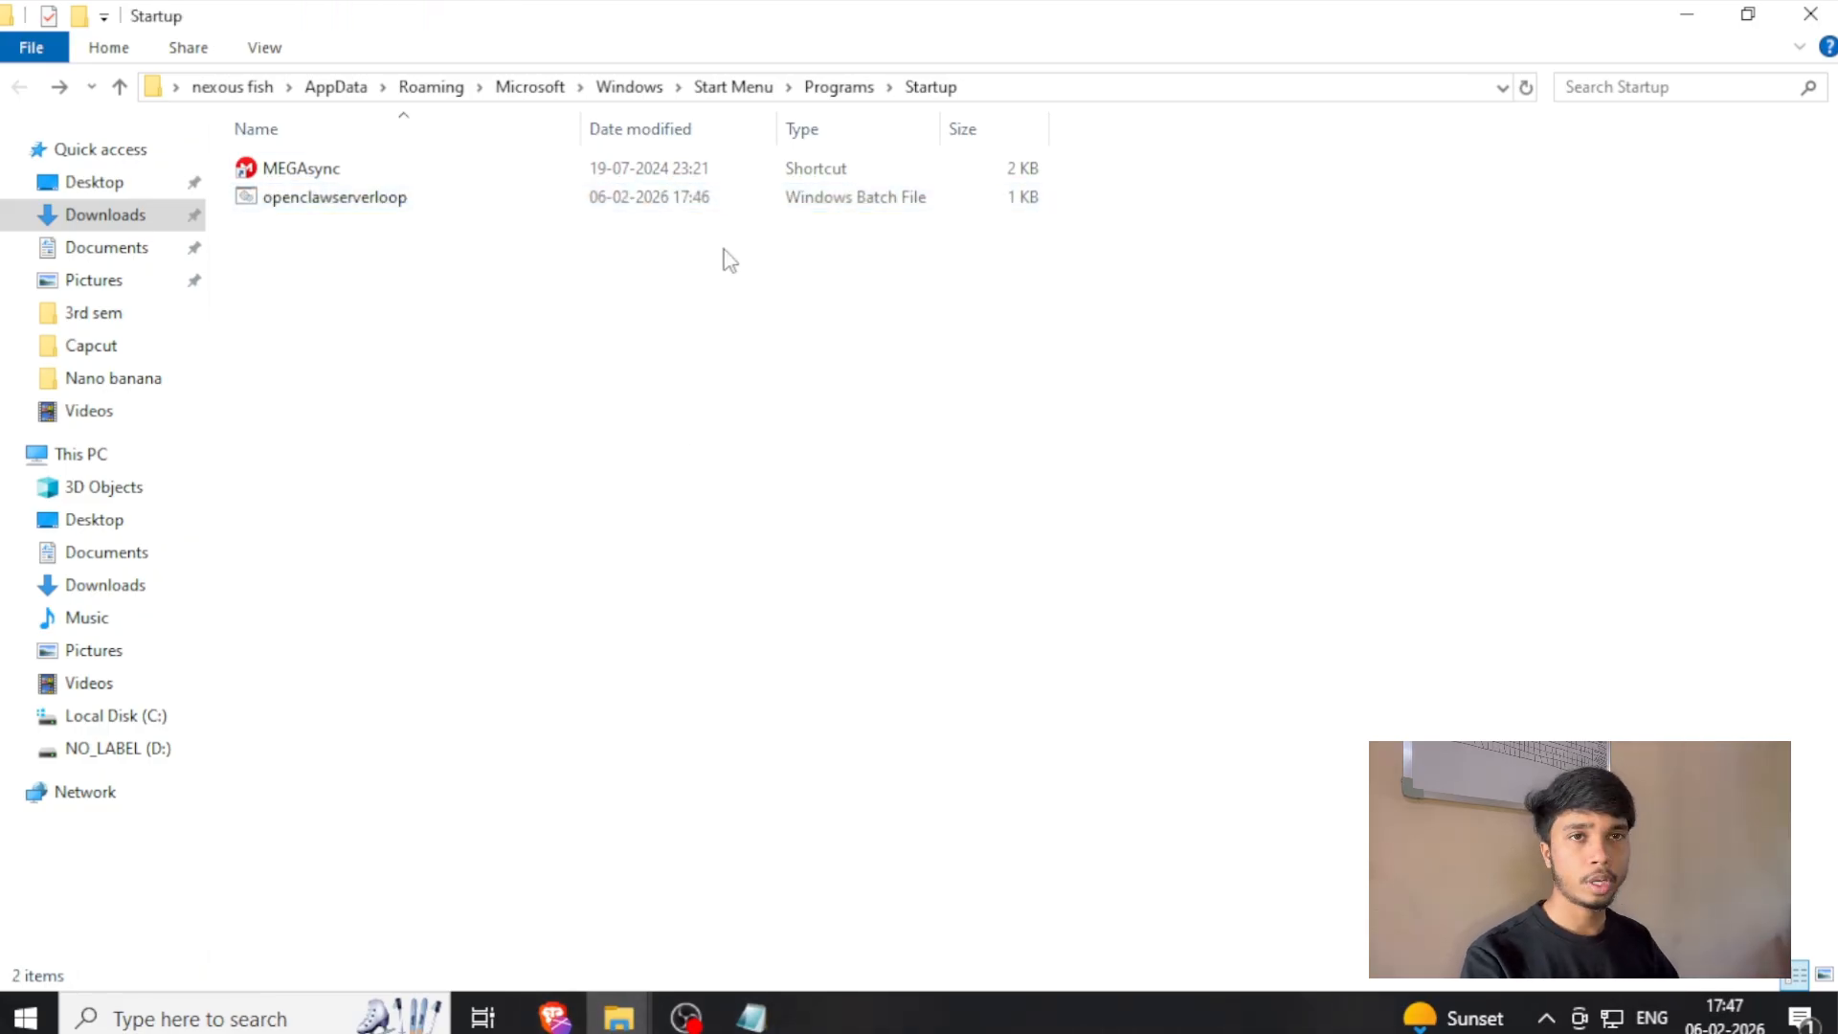
pyautogui.doubleClick(682, 201)
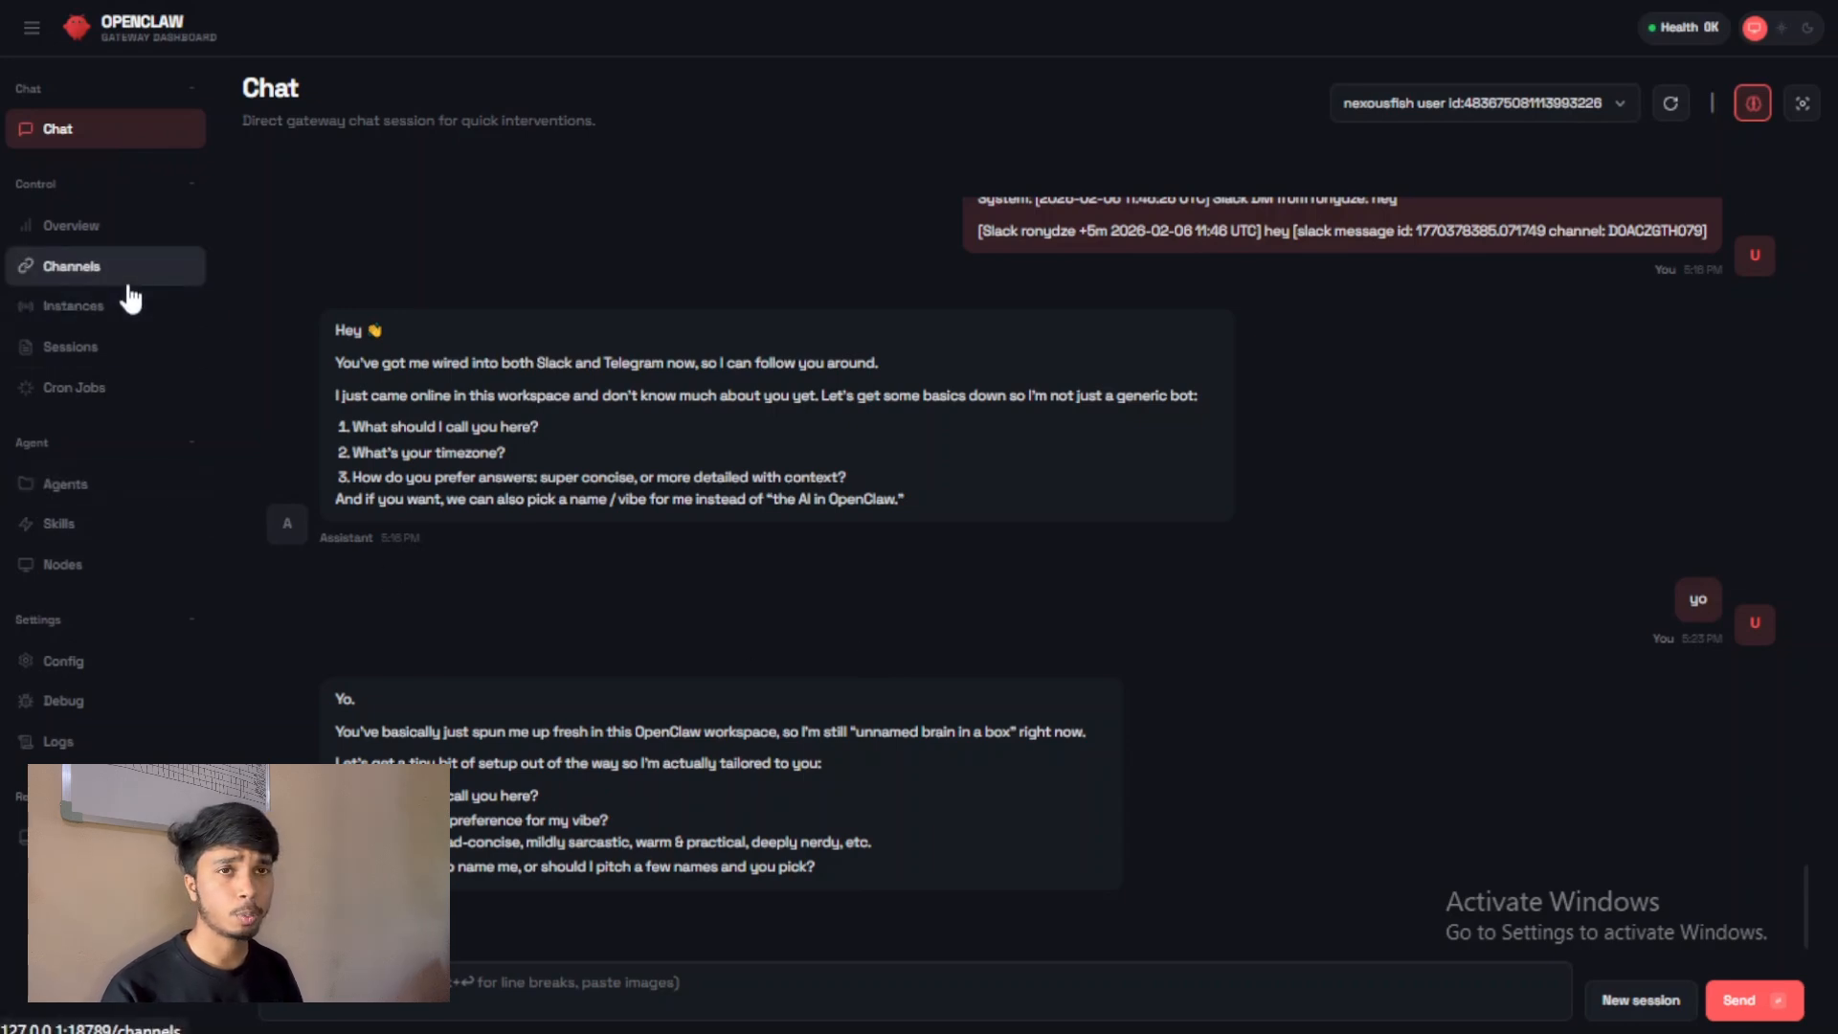
# Open the Skills page of the OpenClaw dashboard, refresh it and expand the list of built-in skills.
pyautogui.click(83, 523)
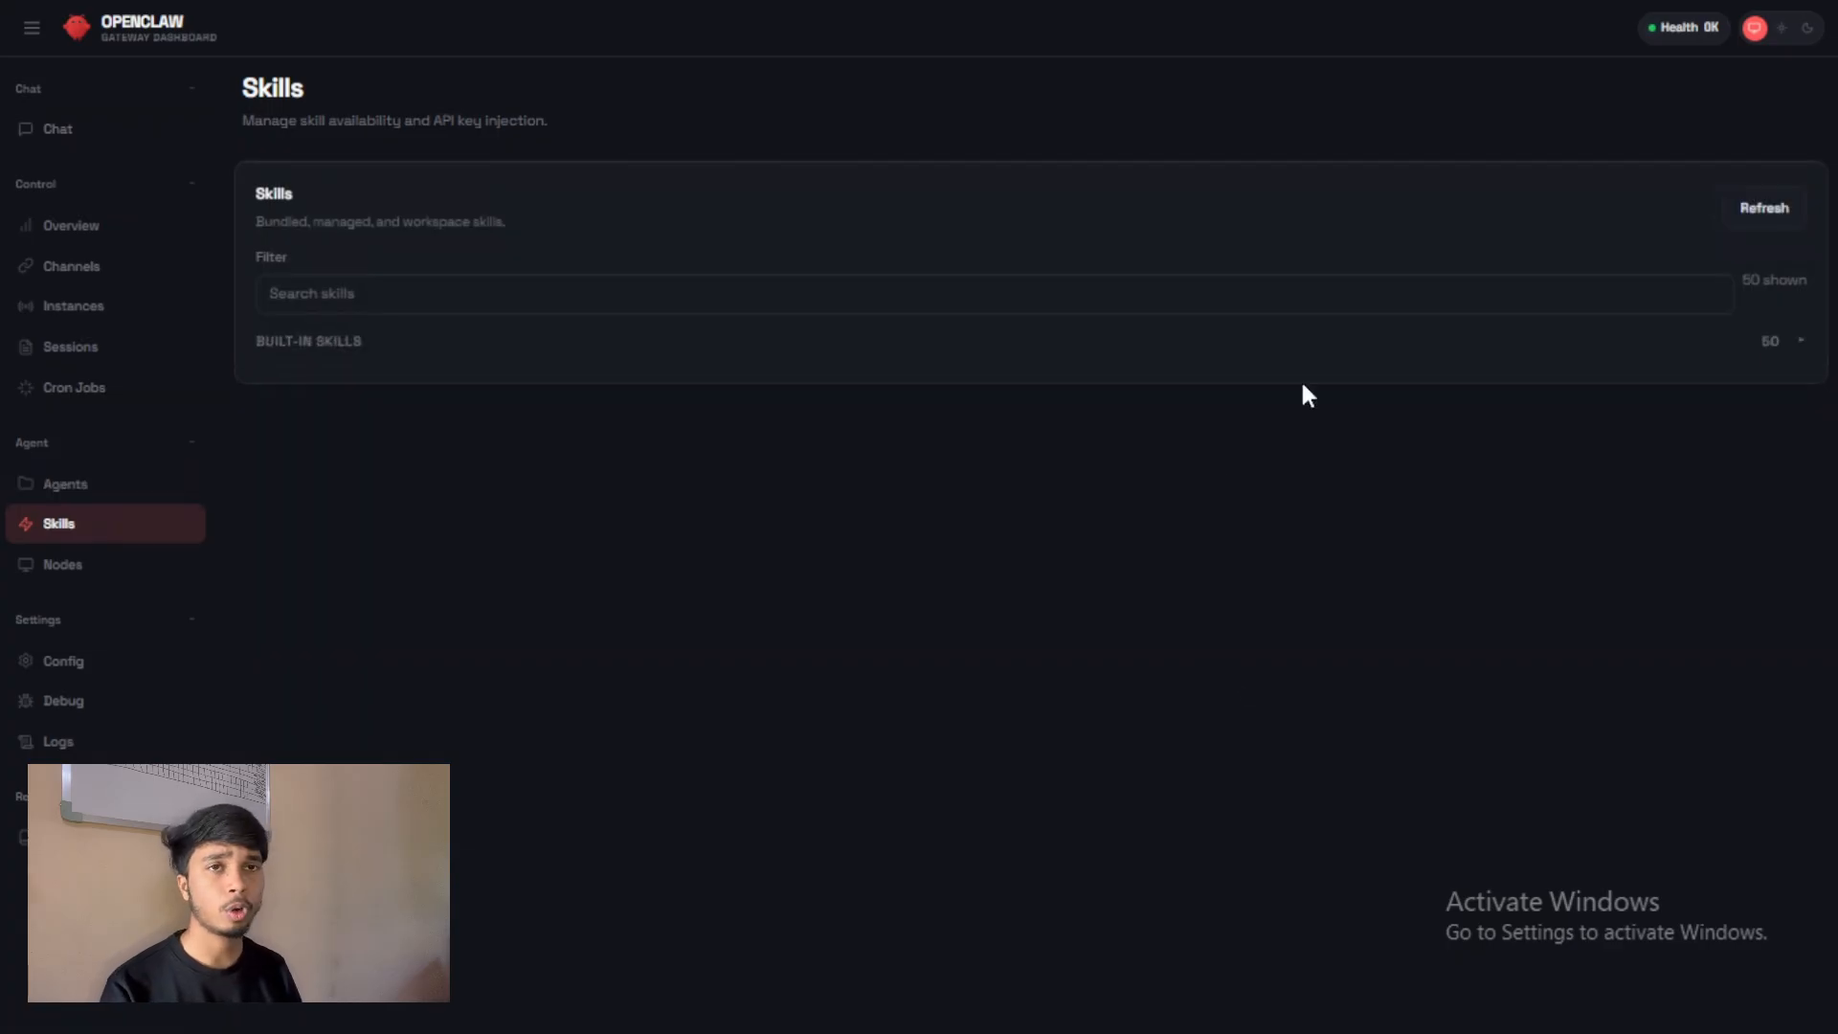
pyautogui.click(1751, 207)
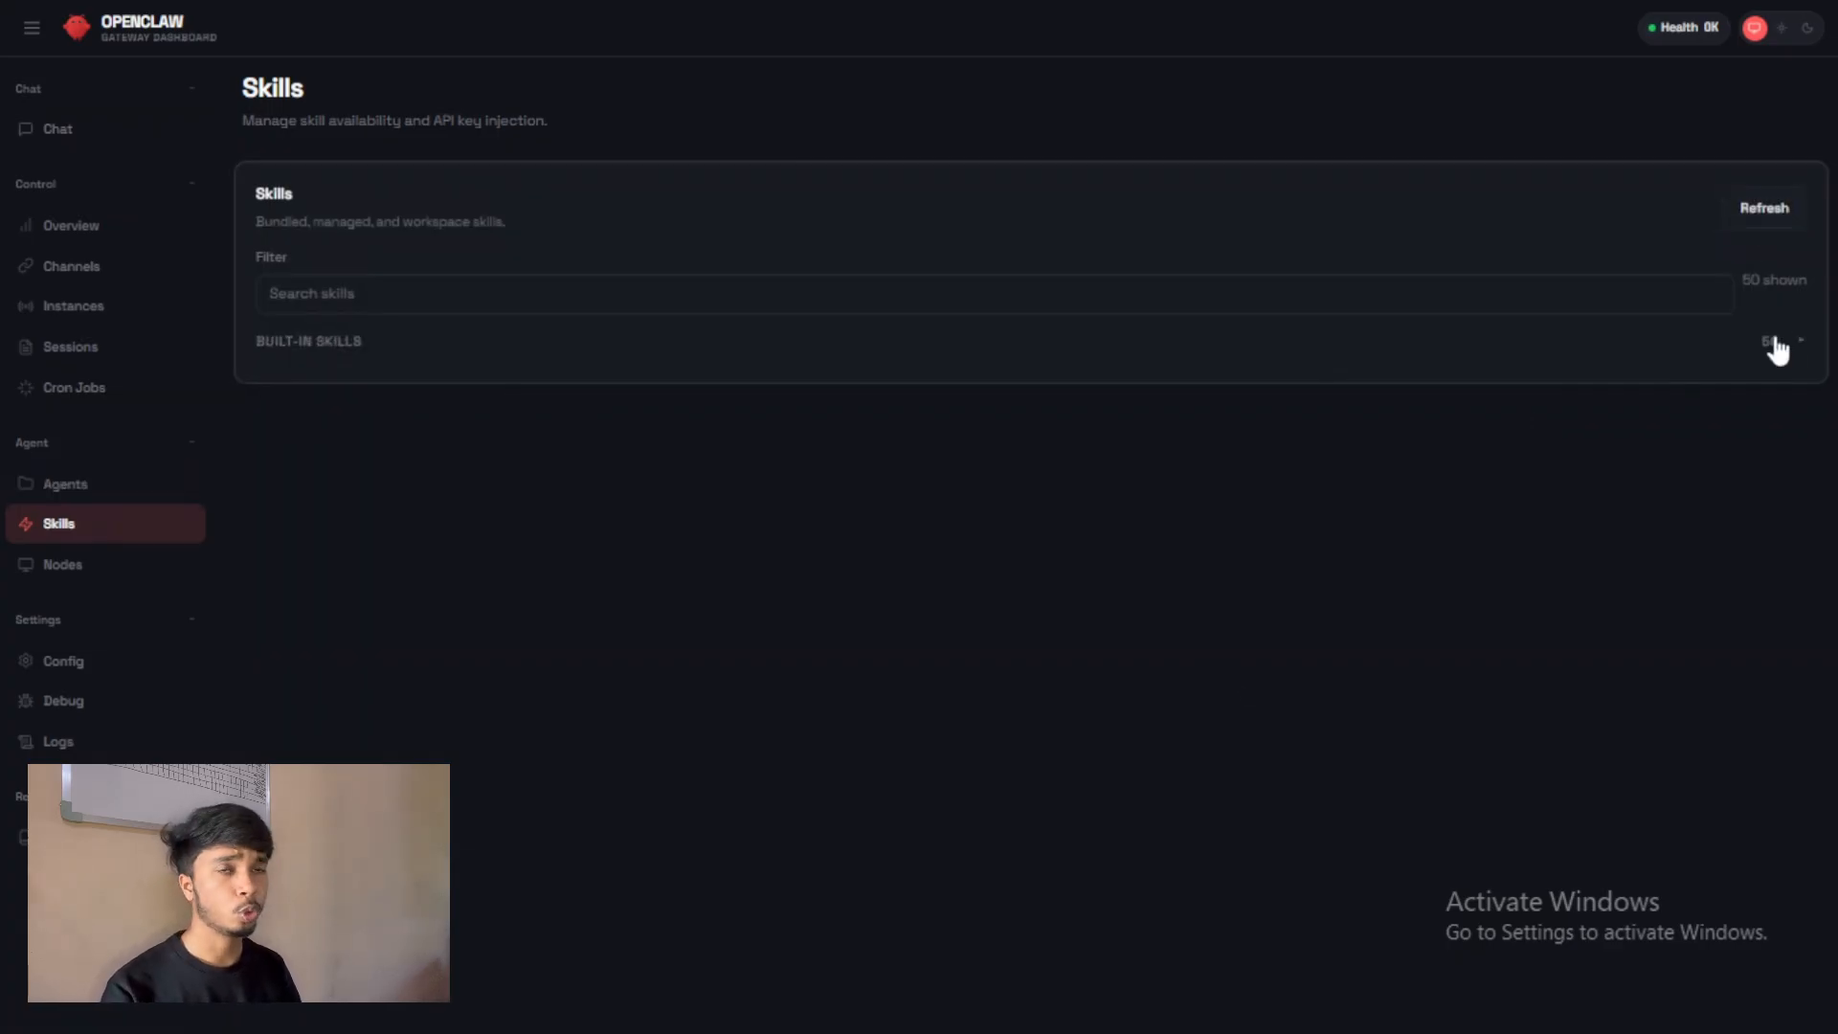
pyautogui.click(1798, 342)
pyautogui.click(1799, 342)
pyautogui.click(1799, 342)
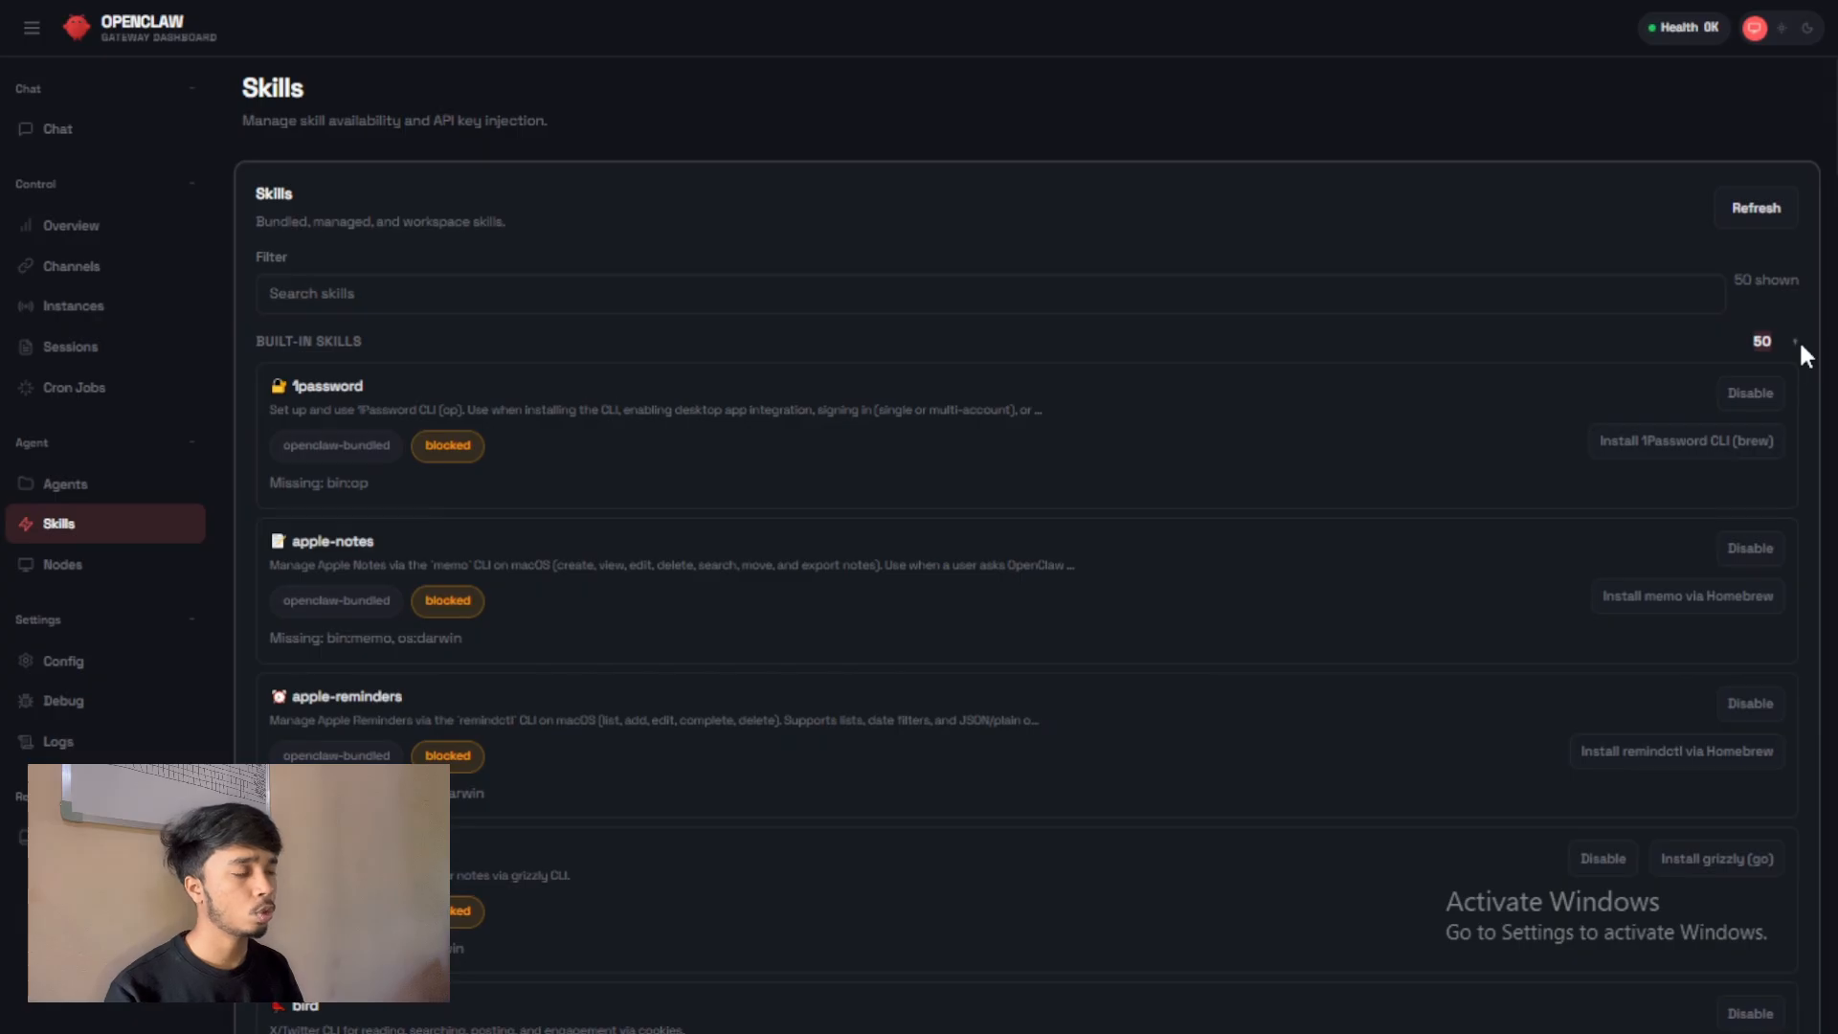